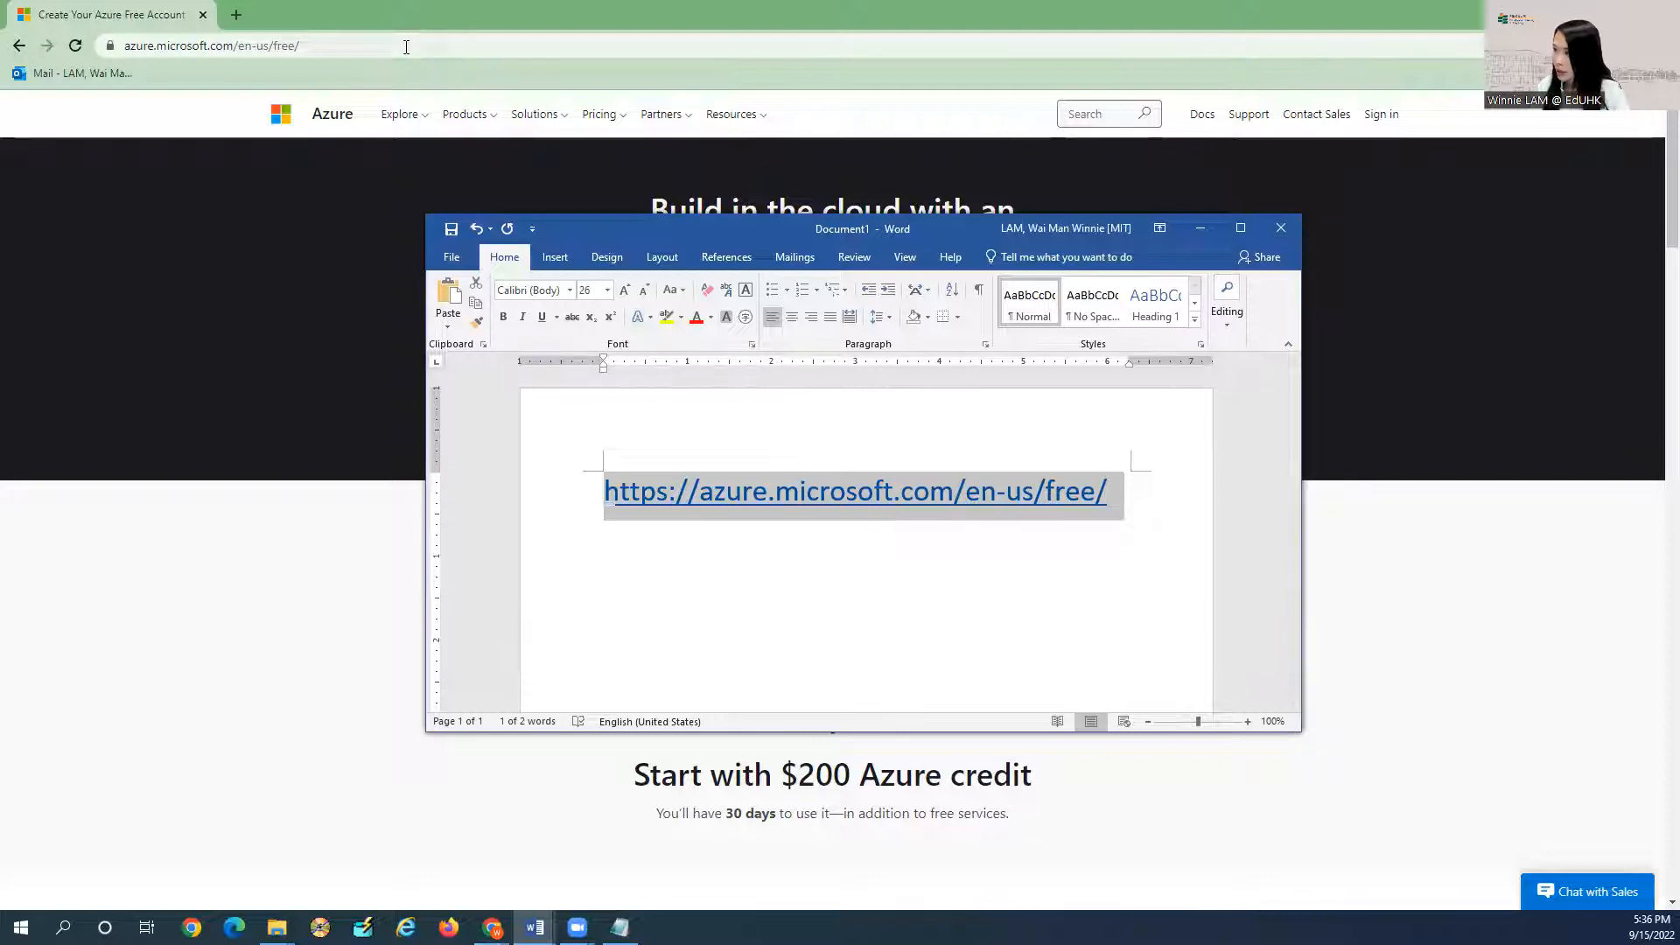
Return to the Azure free account page in Chrome and click Start free.
click(1129, 156)
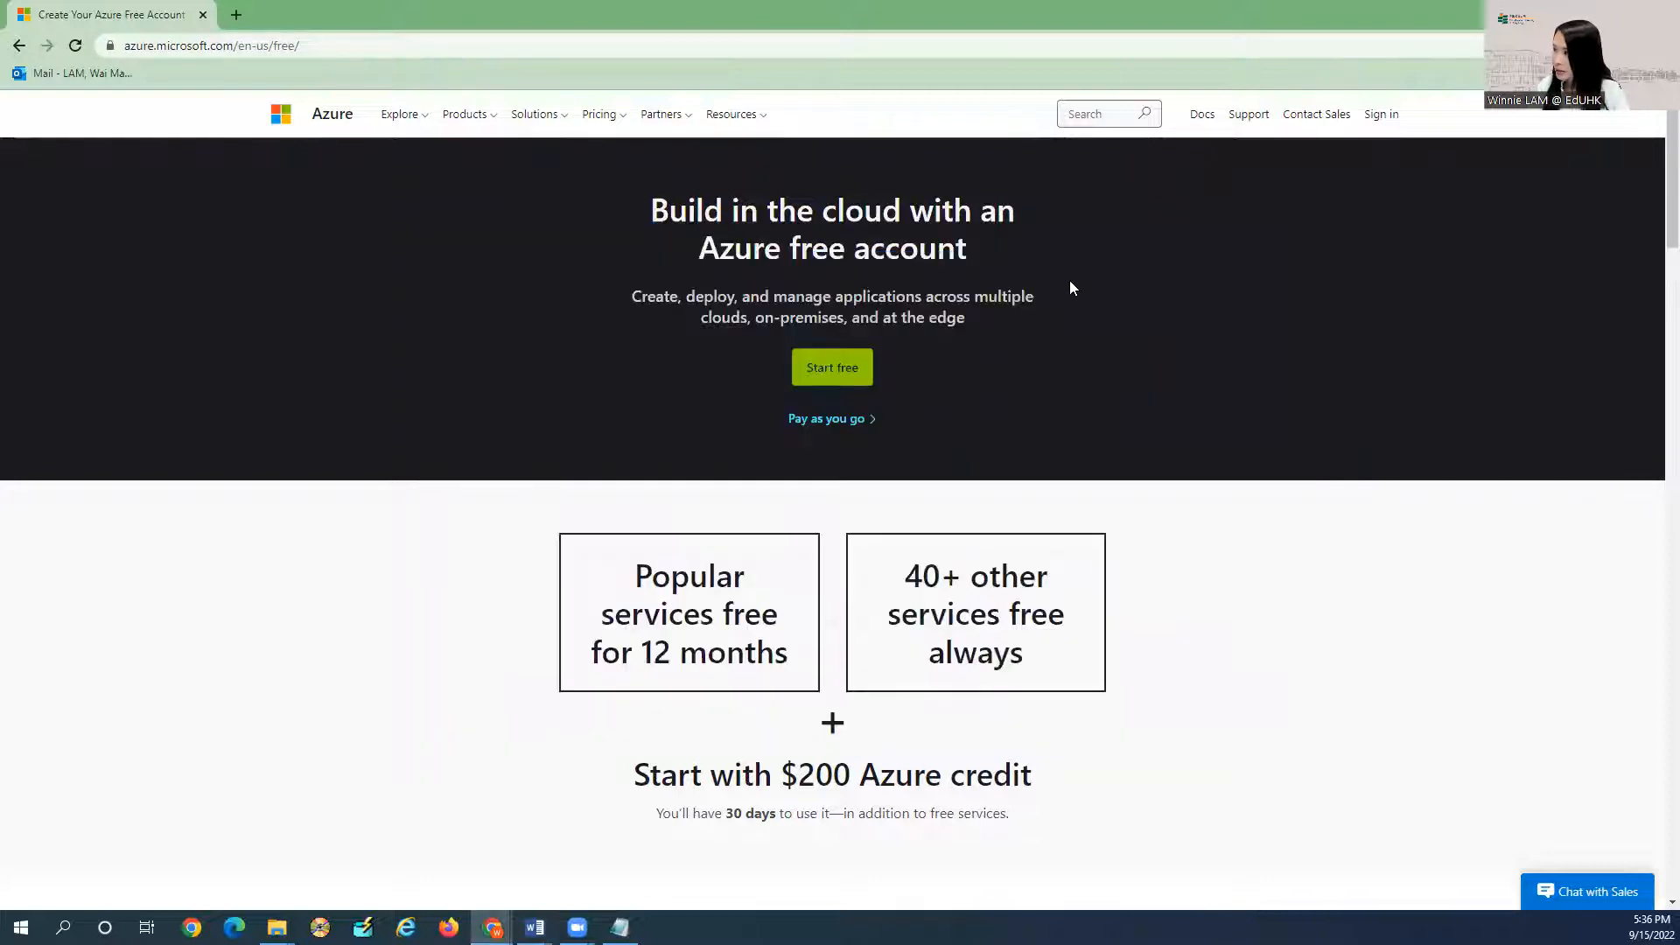
click(844, 377)
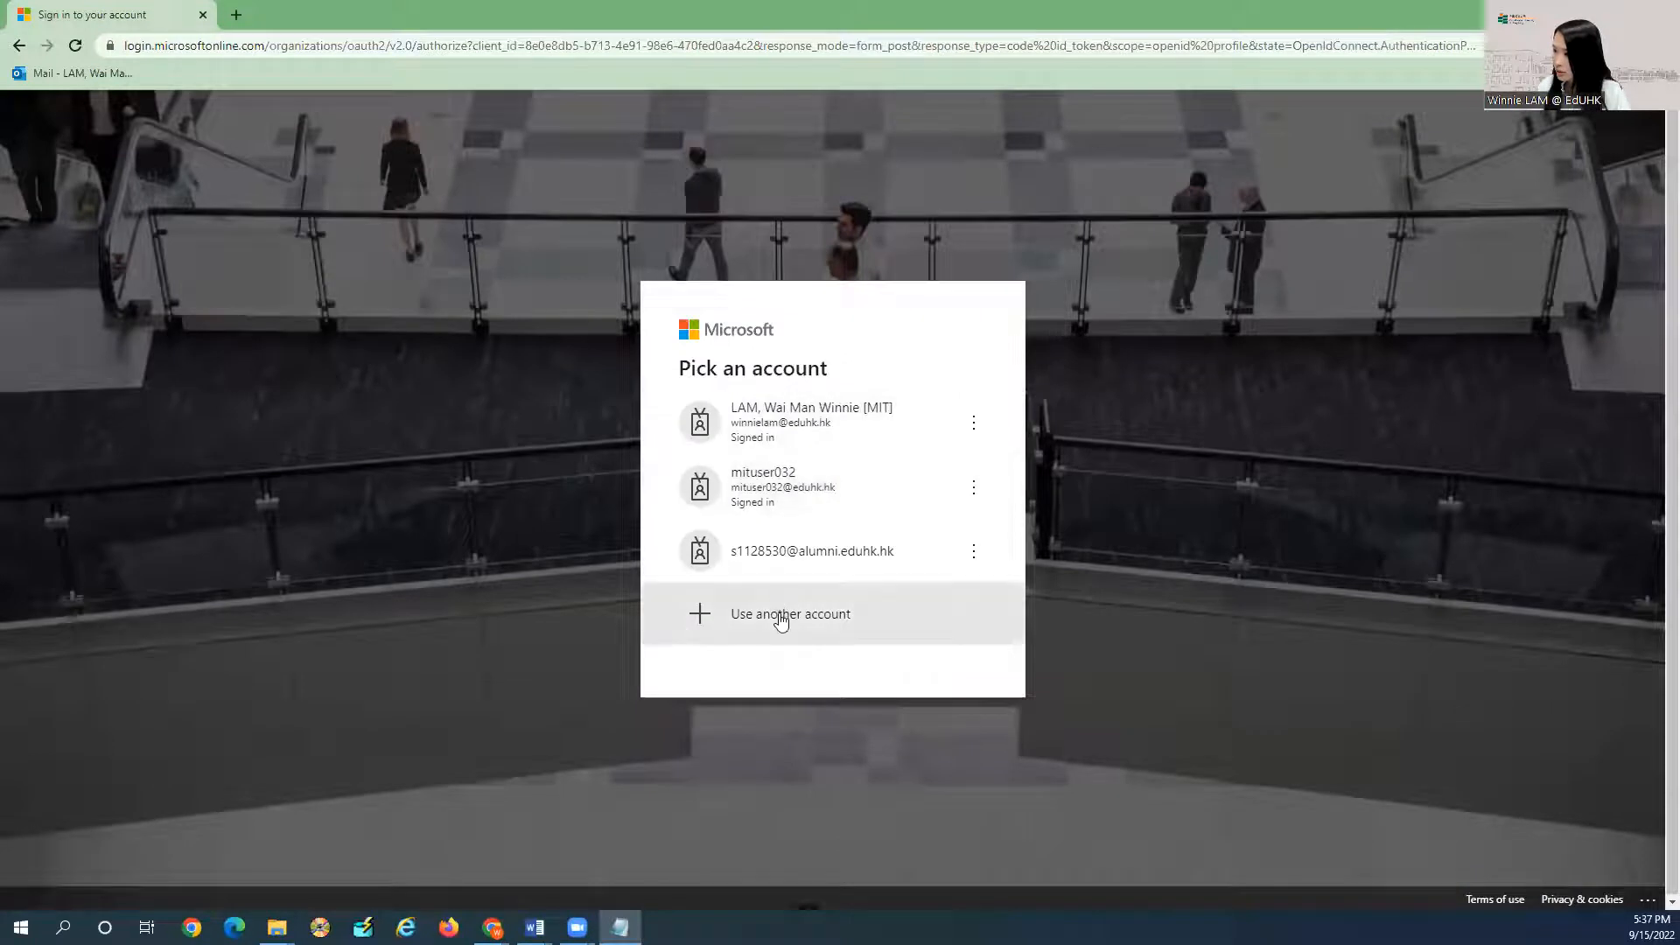
Sign in with a different work account using its saved email and password.
click(780, 616)
click(817, 416)
click(826, 474)
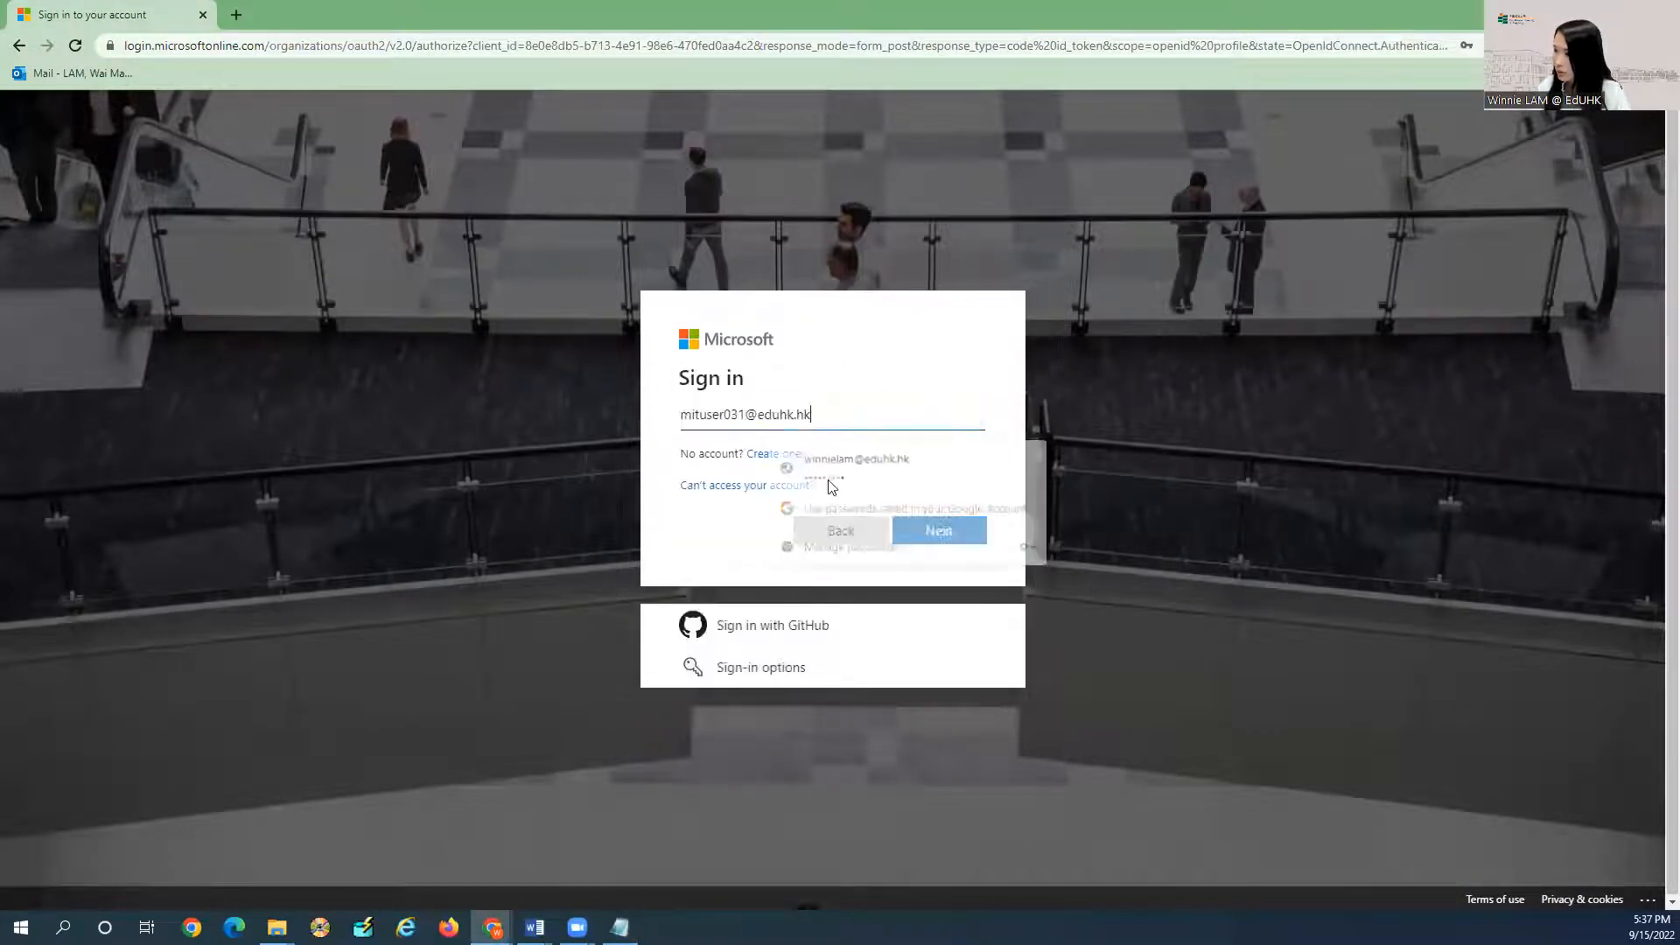
click(902, 533)
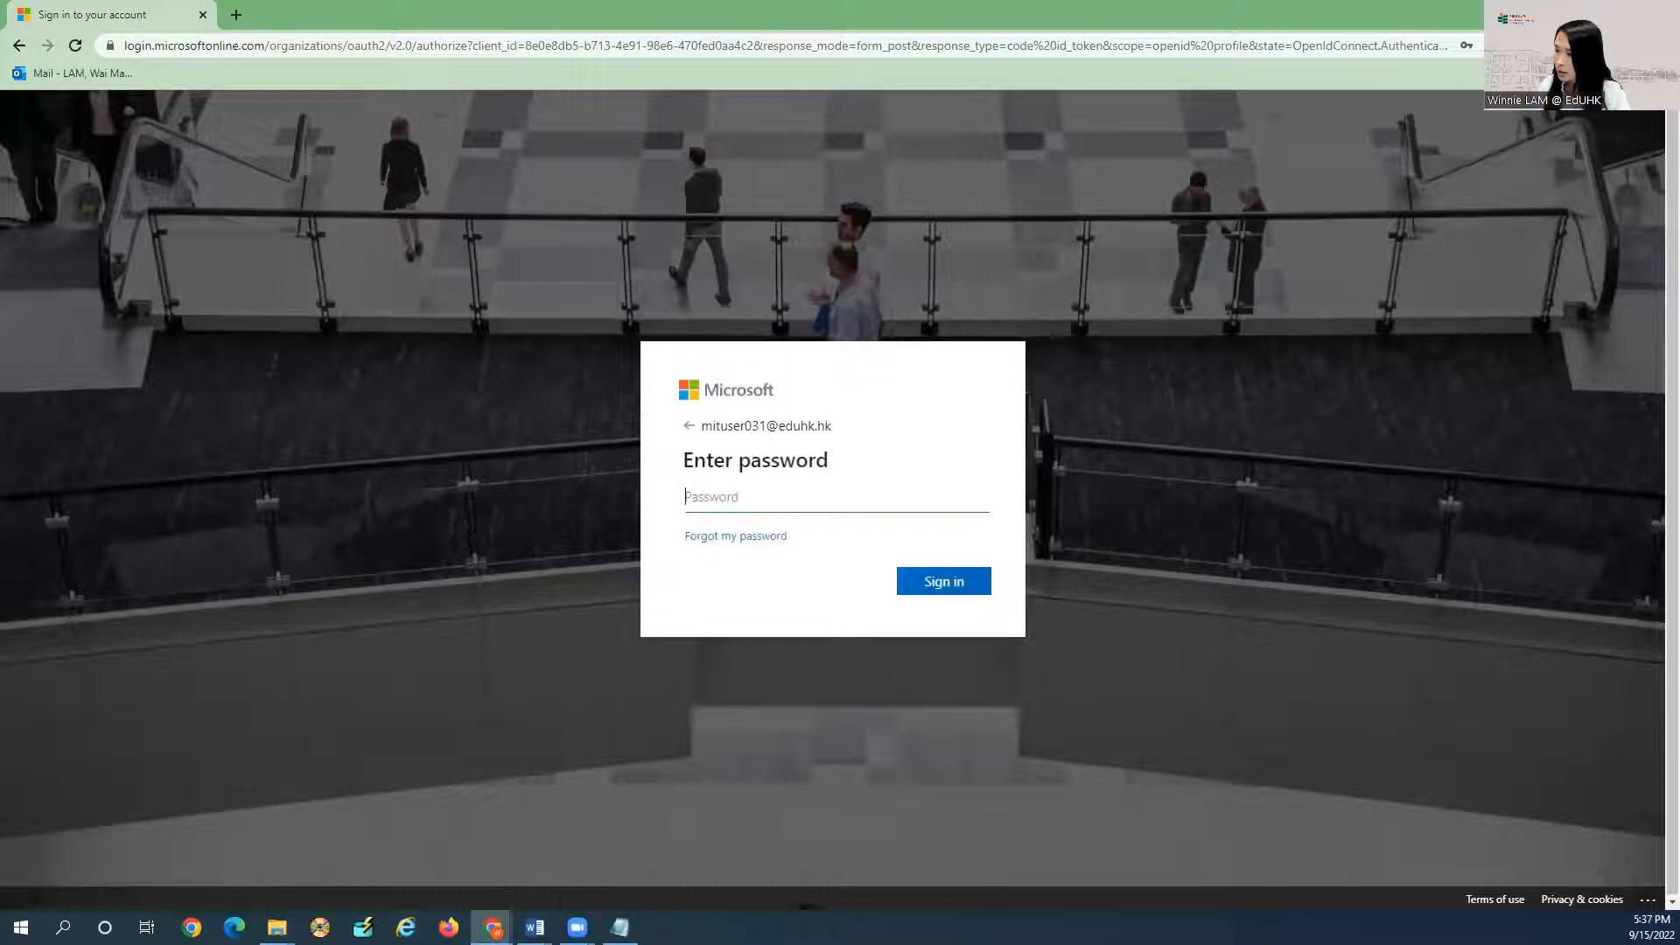
key(alt+Tab)
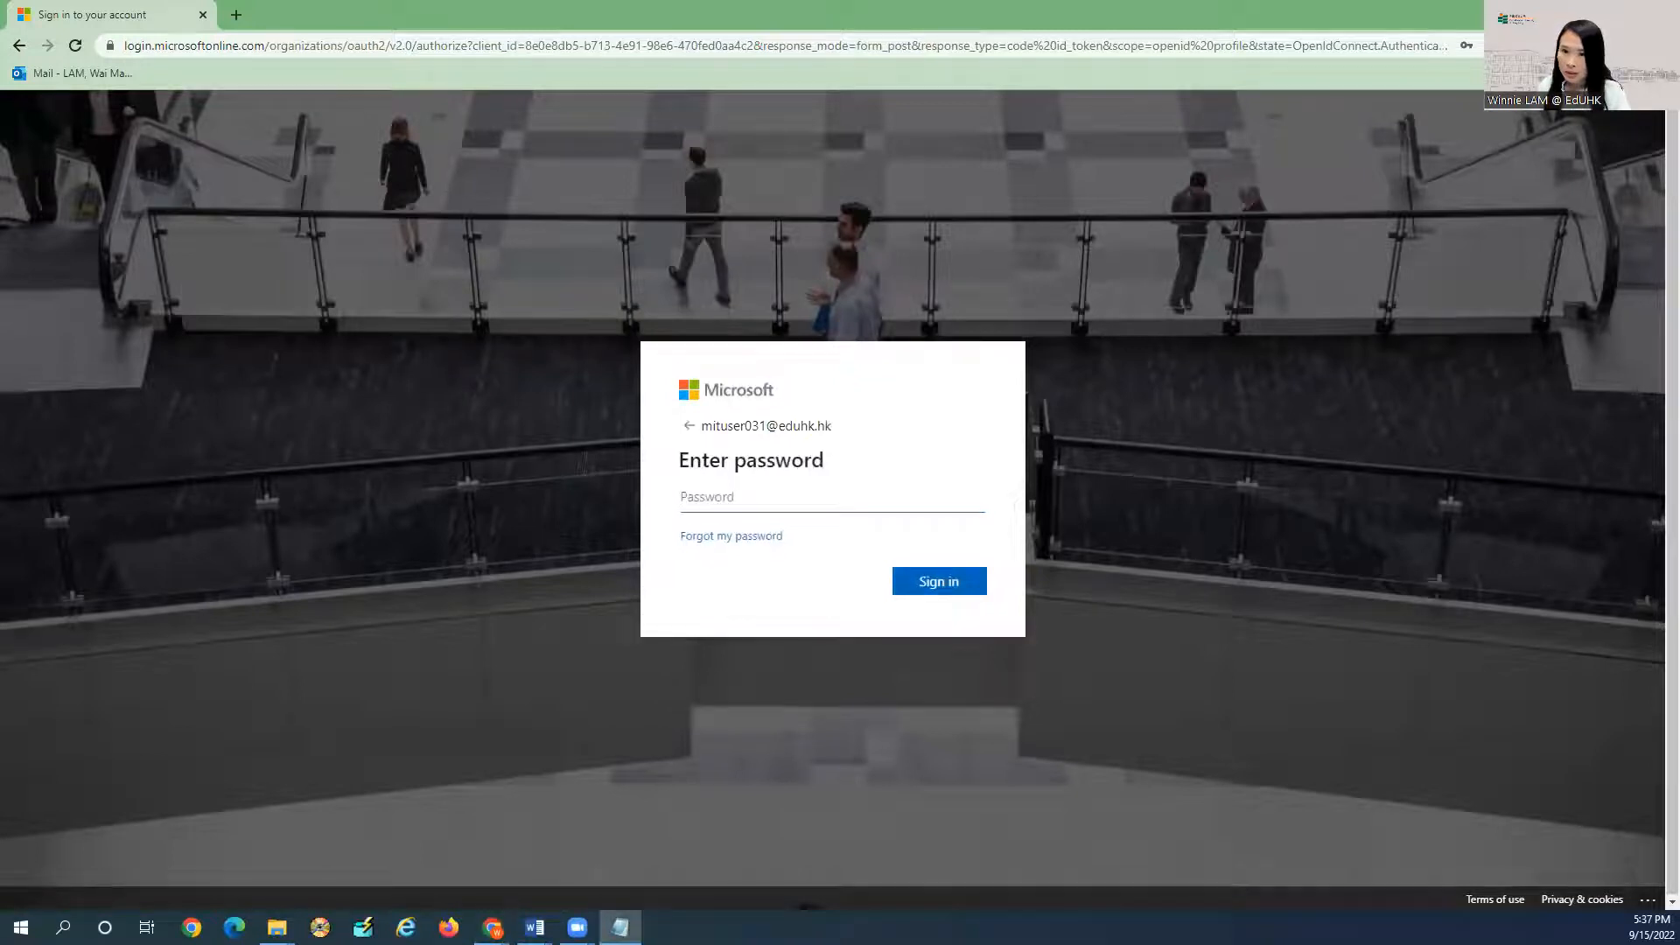
click(810, 501)
click(875, 544)
click(957, 574)
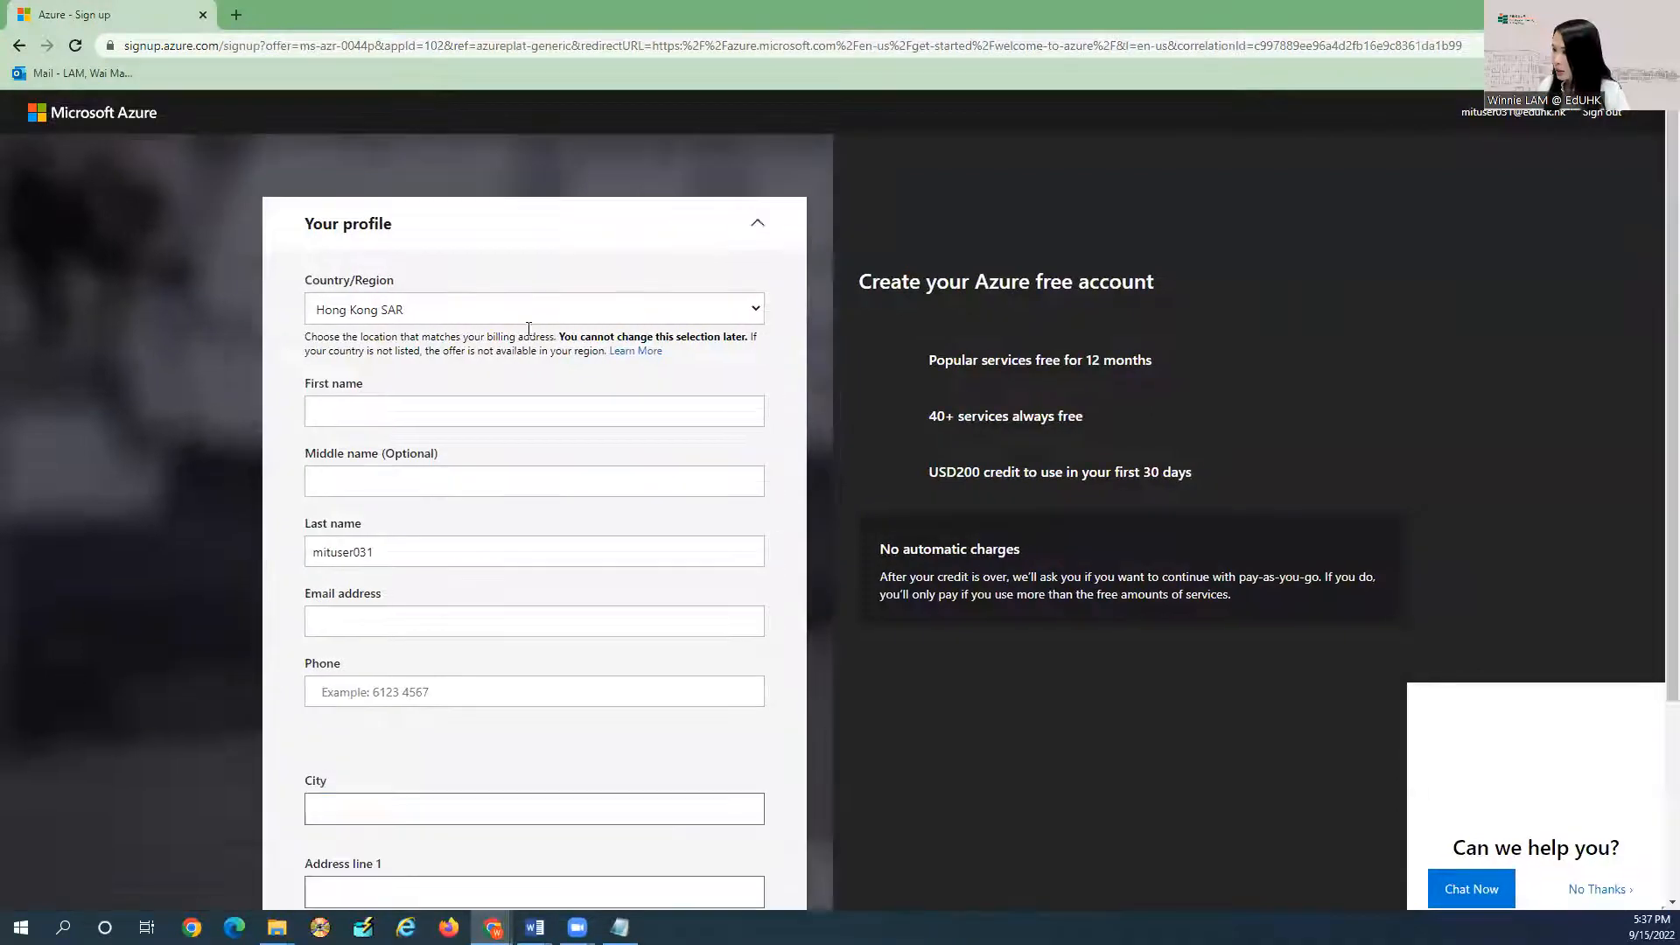
Enter first name 'MIT Department' and fill the email and phone from saved suggestions.
click(392, 411)
text(m)
key(BackSpace)
text(MIT)
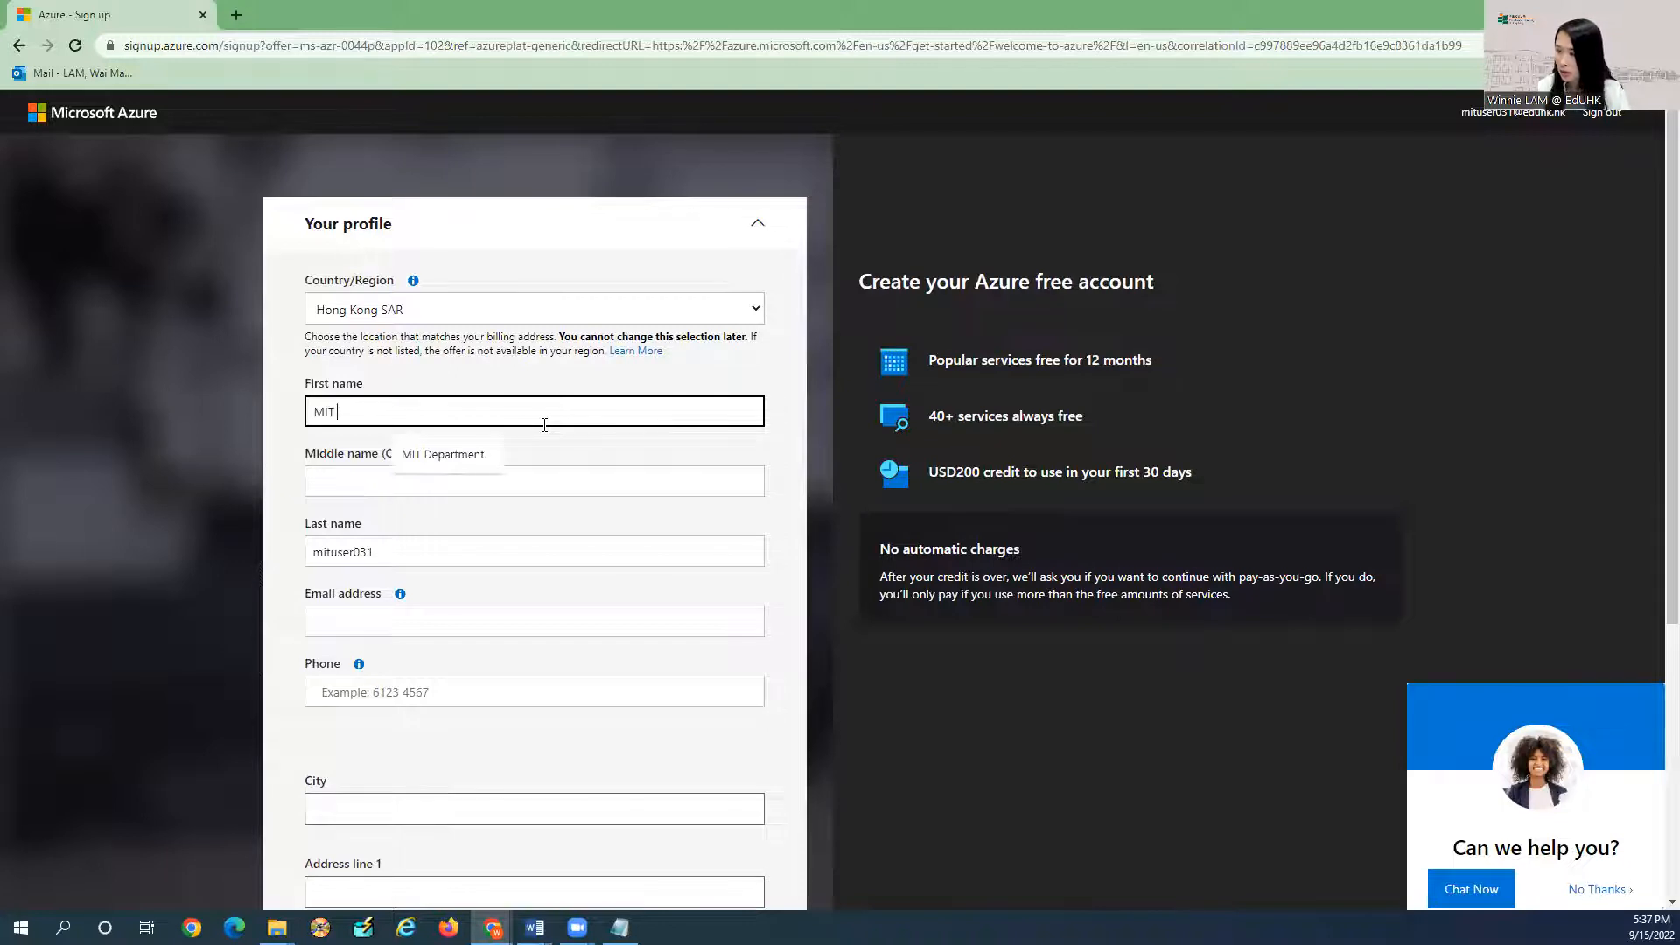
text( Department)
key(Tab)
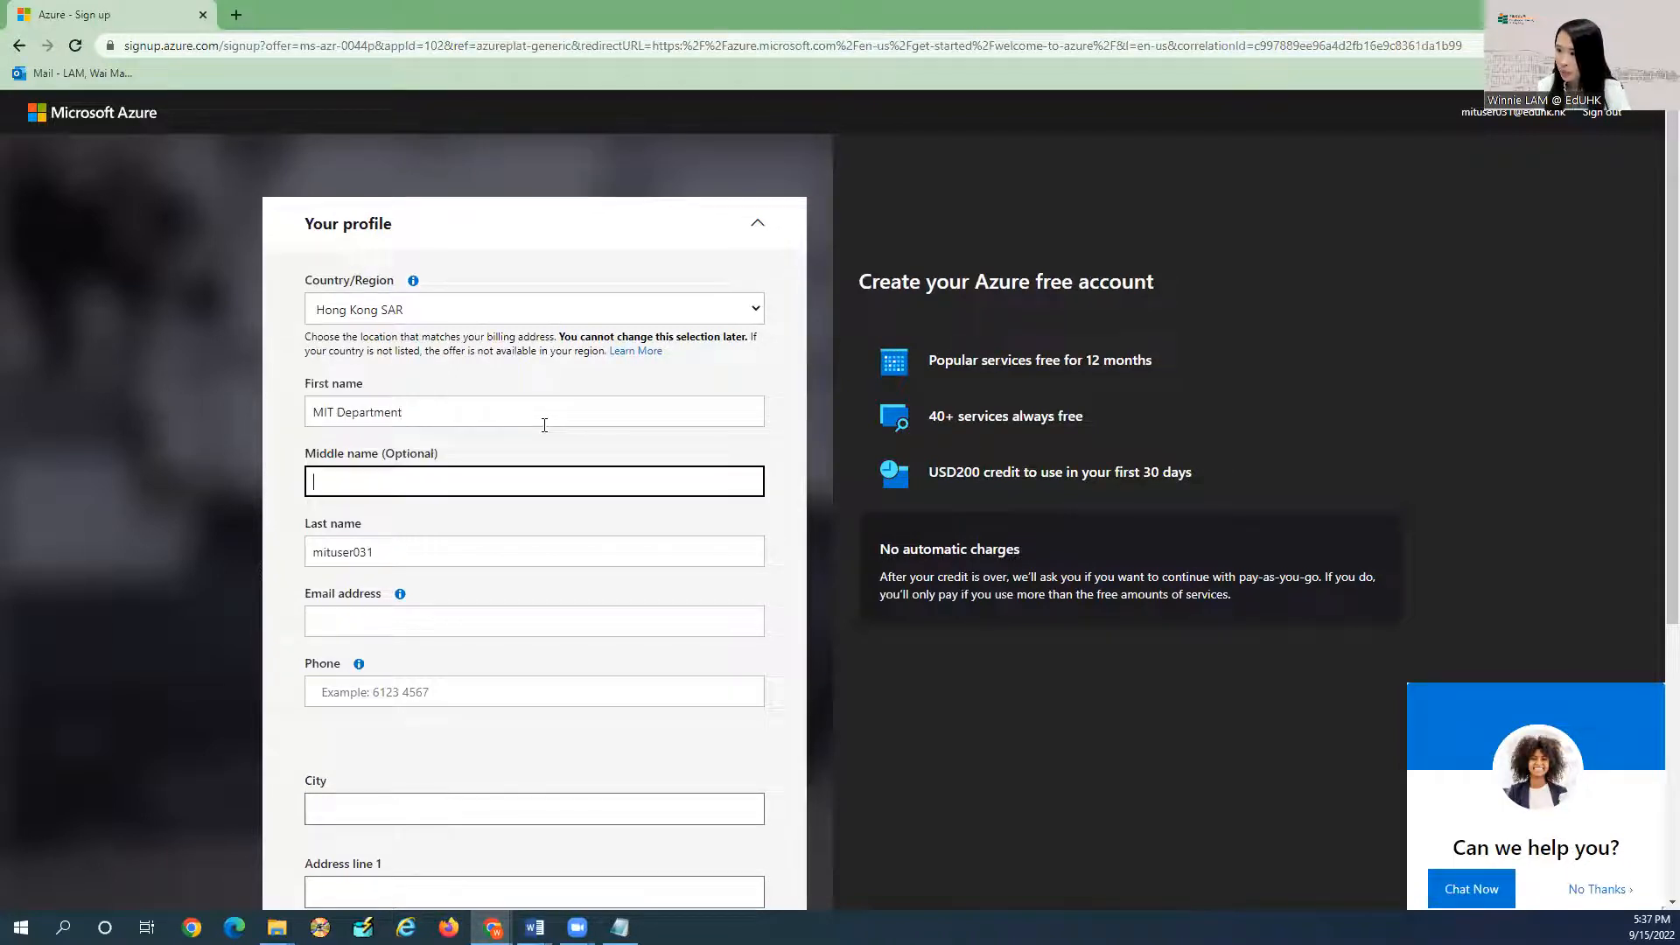
click(362, 618)
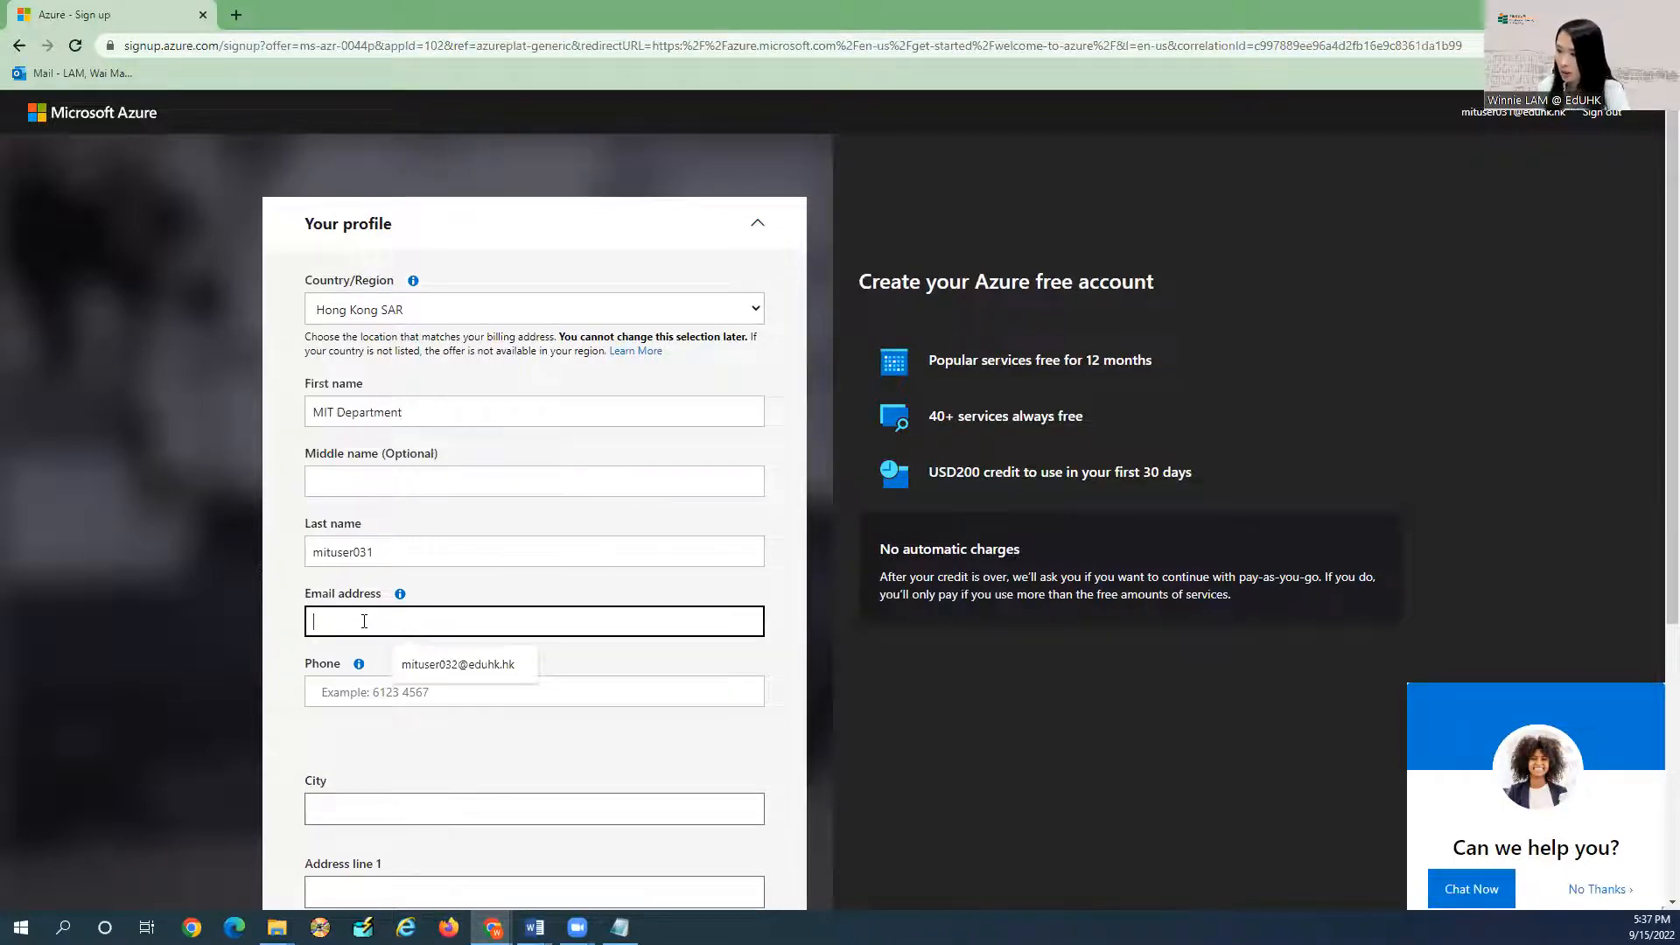
click(431, 663)
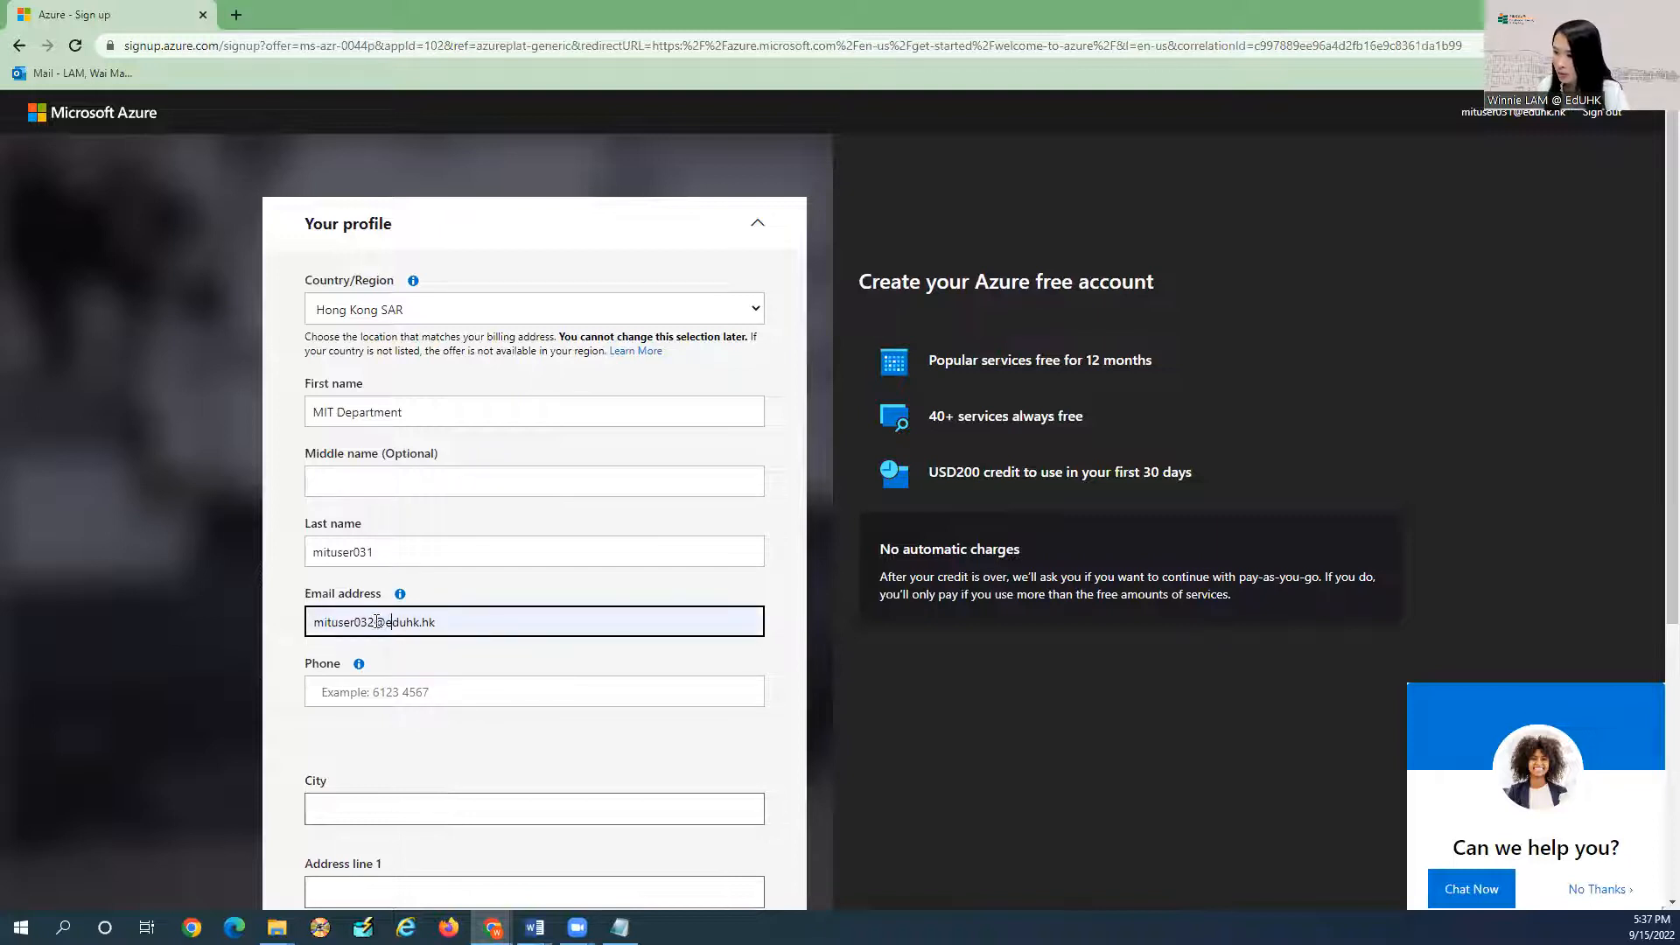
scroll(412, 647, down, 1)
click(416, 603)
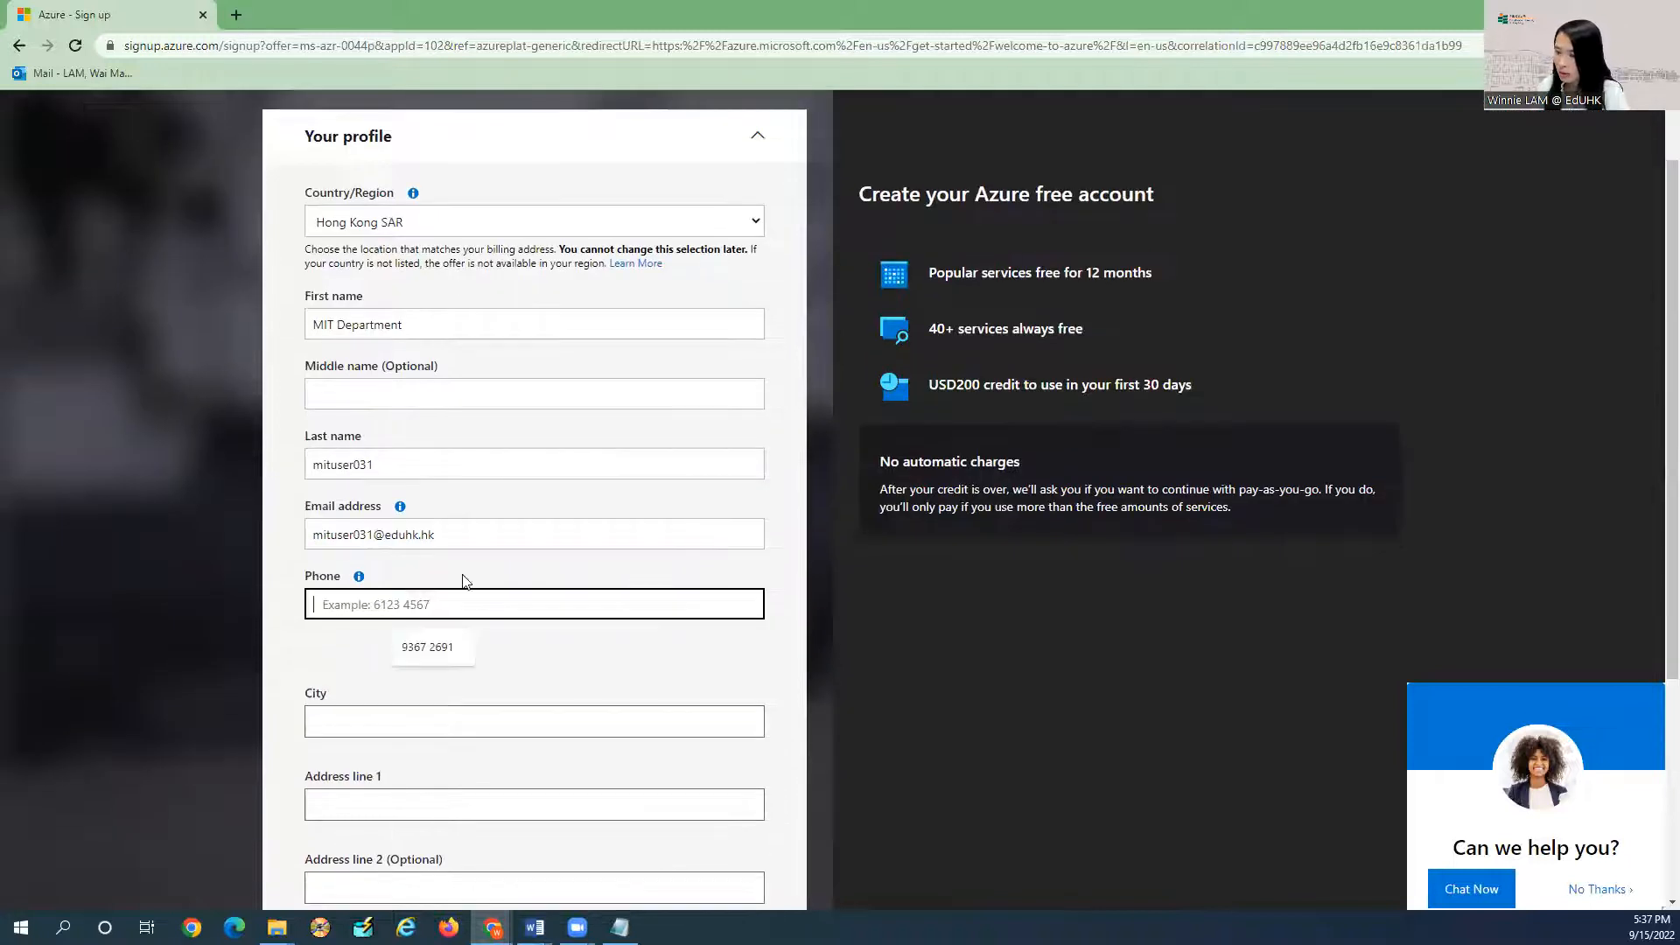
click(432, 645)
scroll(435, 595, down, 1)
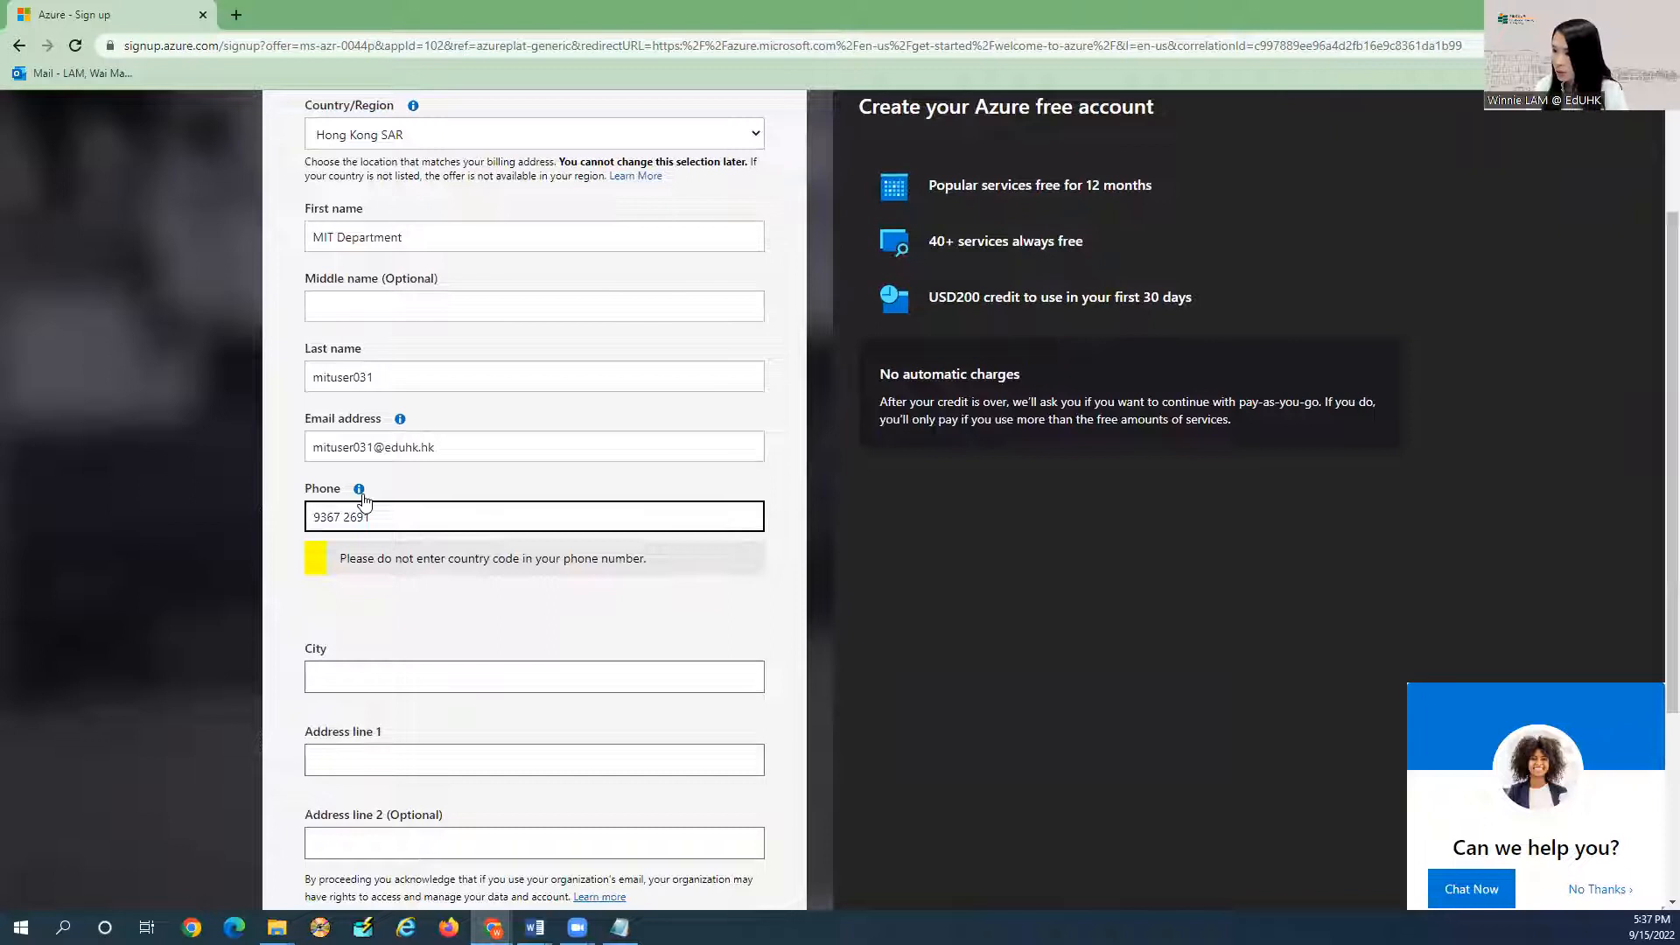
Accept the customer agreement, opt out of the newsletter, and submit the form.
drag(340, 522, 344, 519)
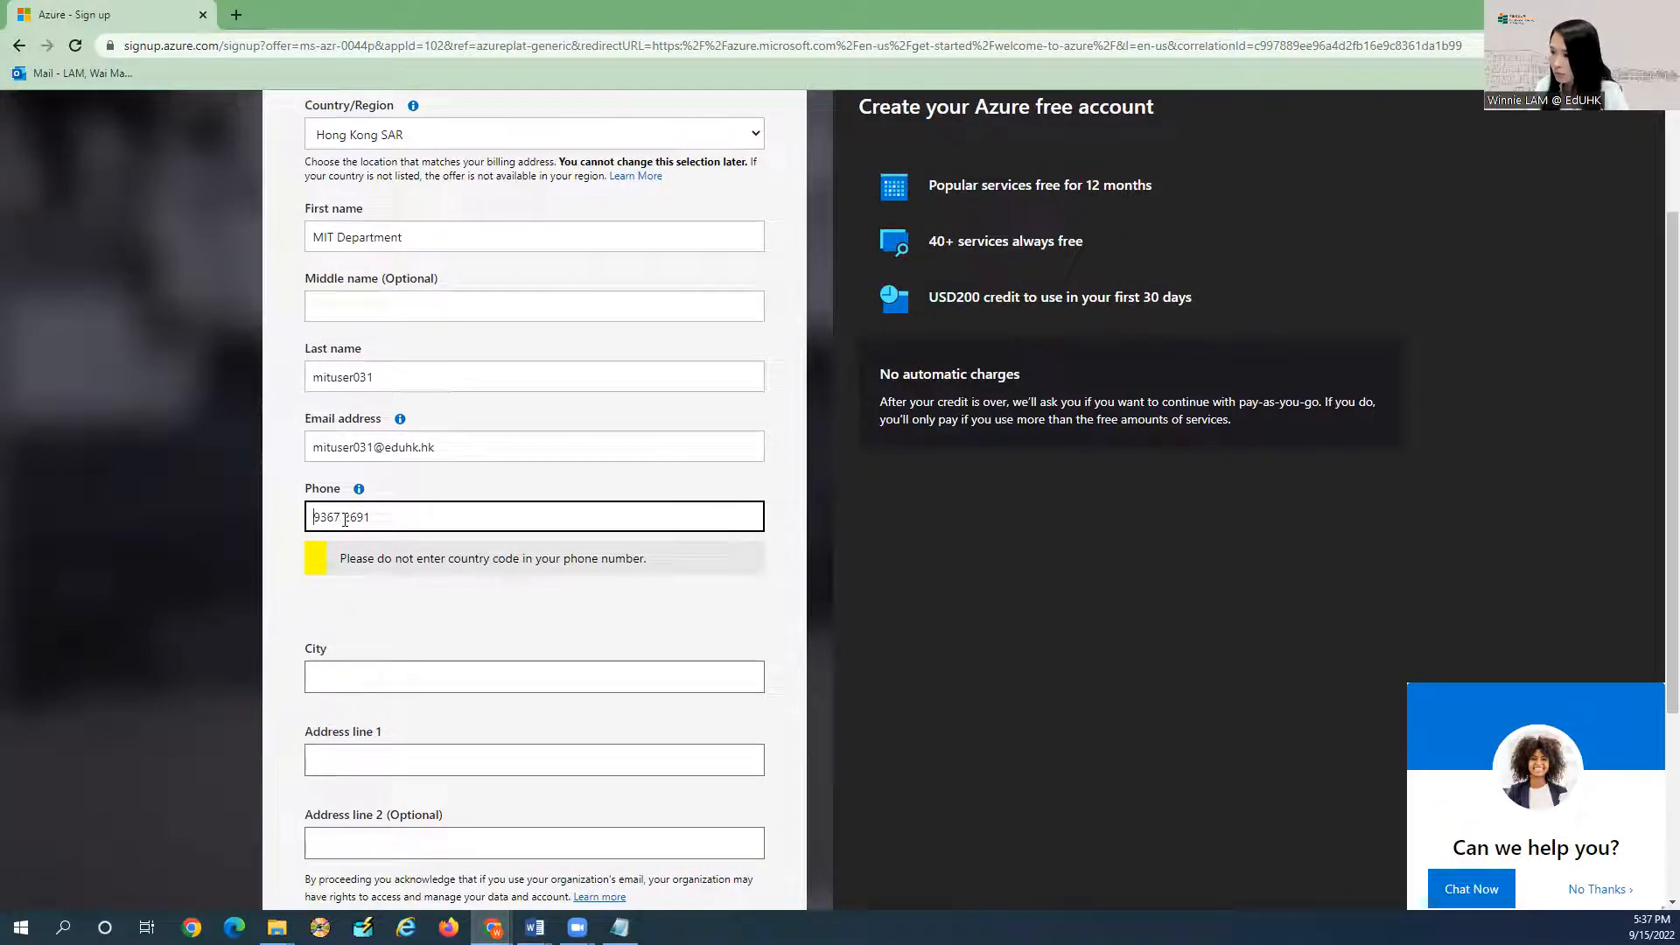
click(399, 691)
scroll(443, 607, down, 3)
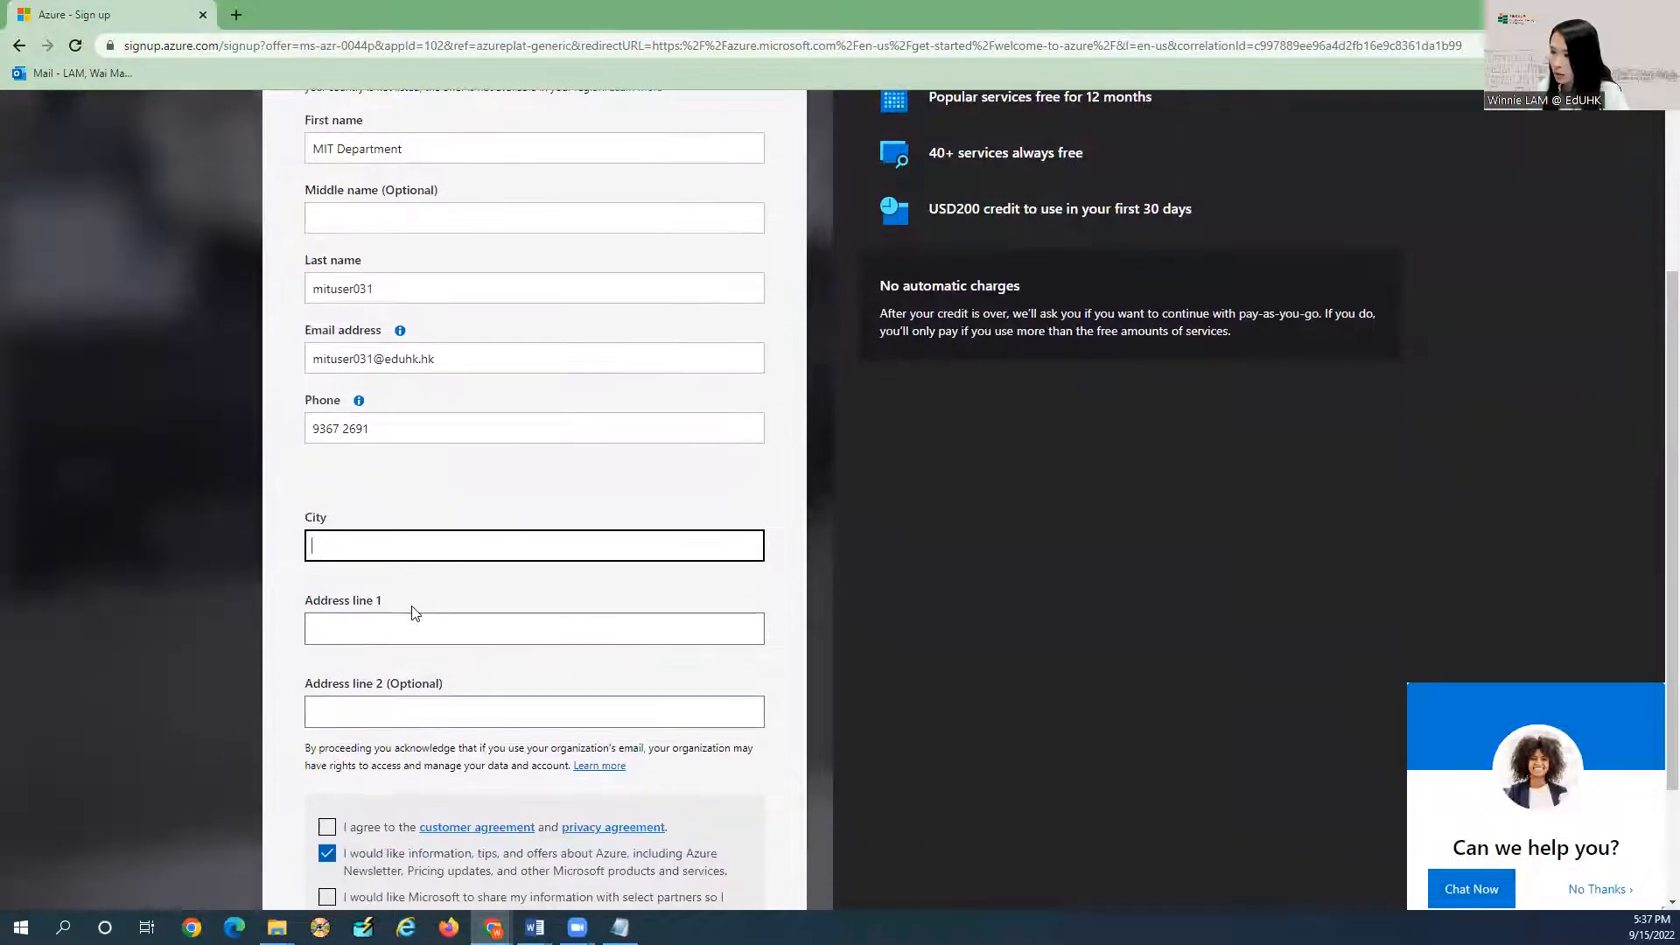
click(327, 661)
click(326, 687)
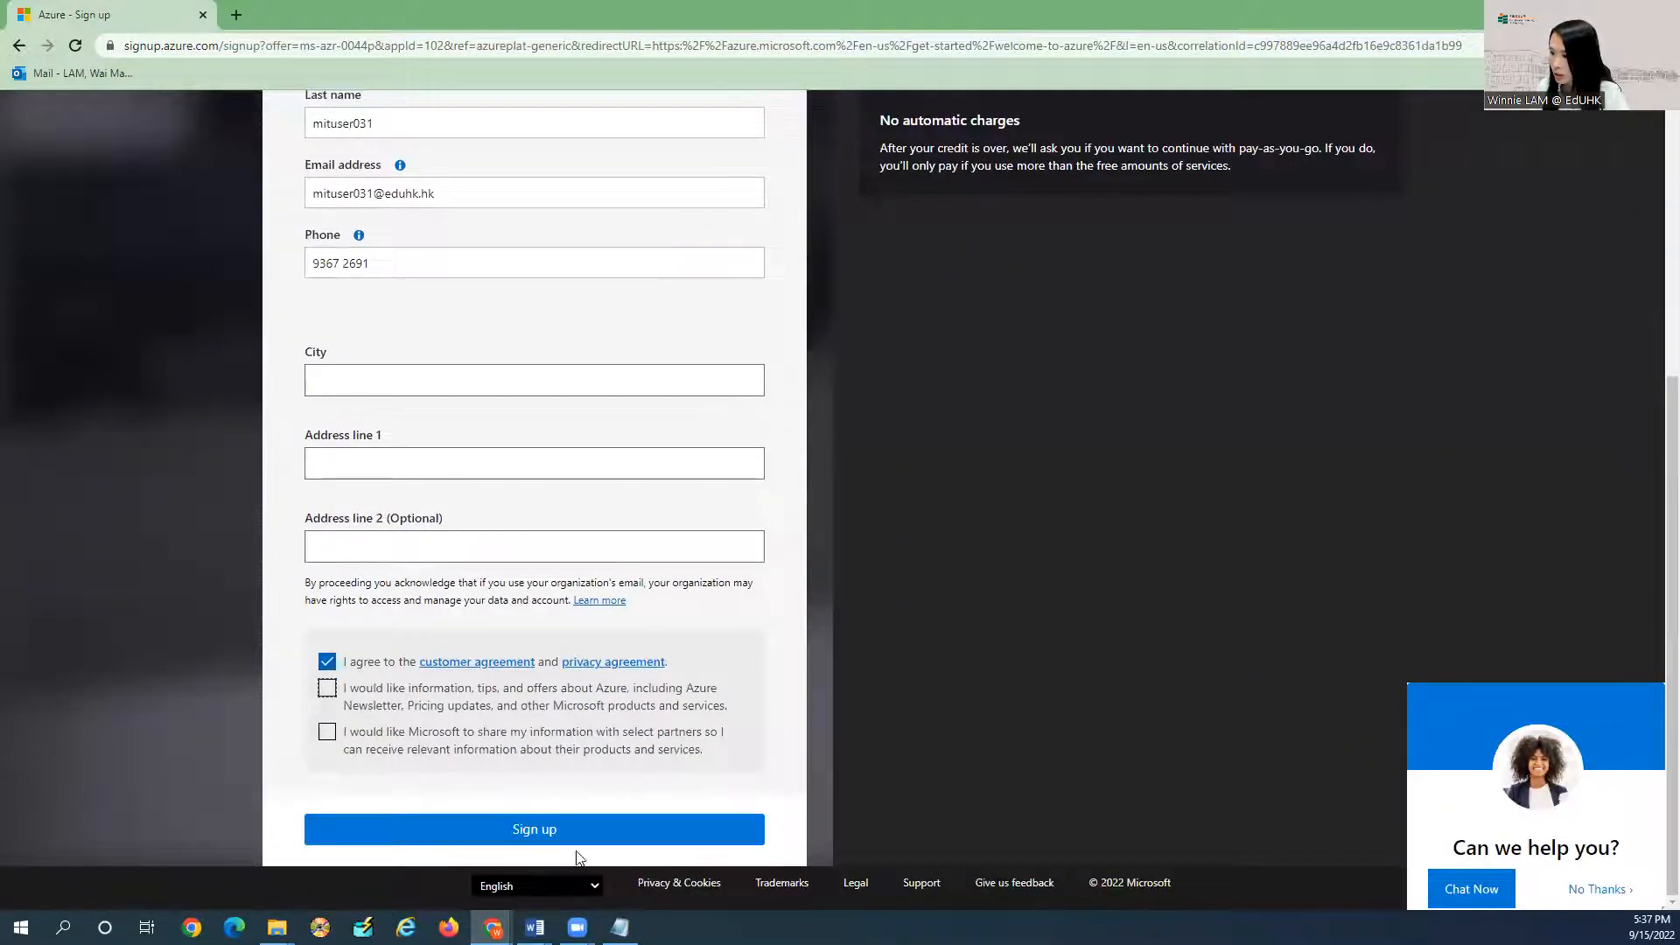
click(531, 831)
Fill the missing City and Address line 1 with 'Hong Kong' and resubmit the profile.
click(395, 388)
text(Hong Kong)
key(Tab)
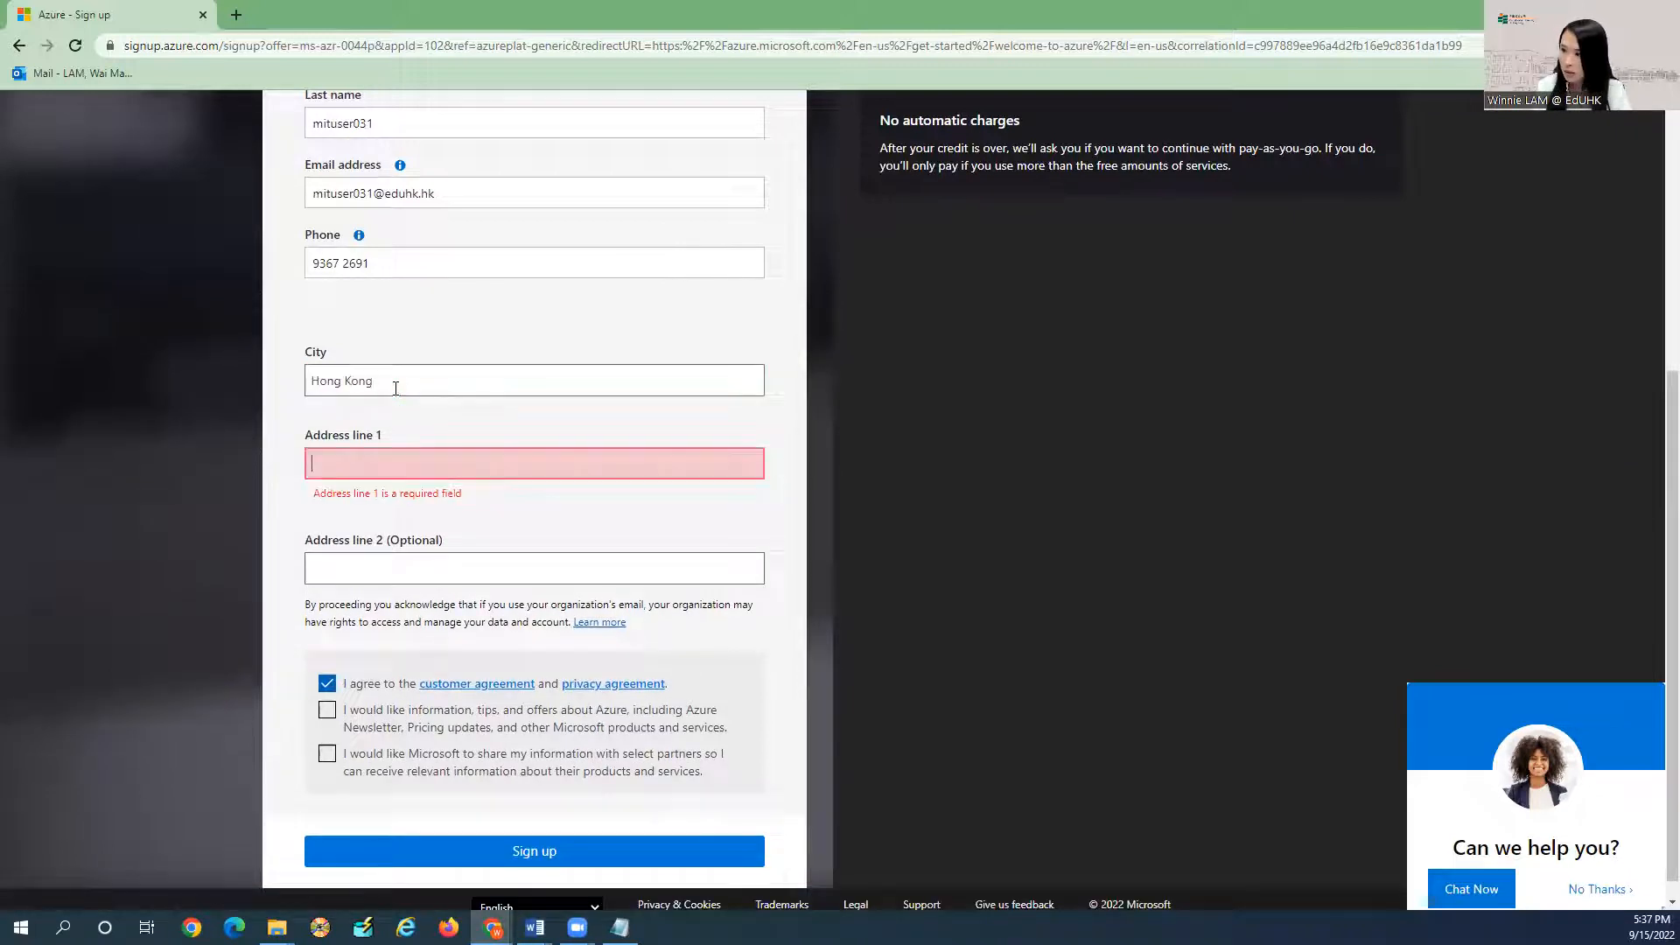
text(Kon)
key(BackSpace)
key(BackSpace)
key(BackSpace)
text(Hong)
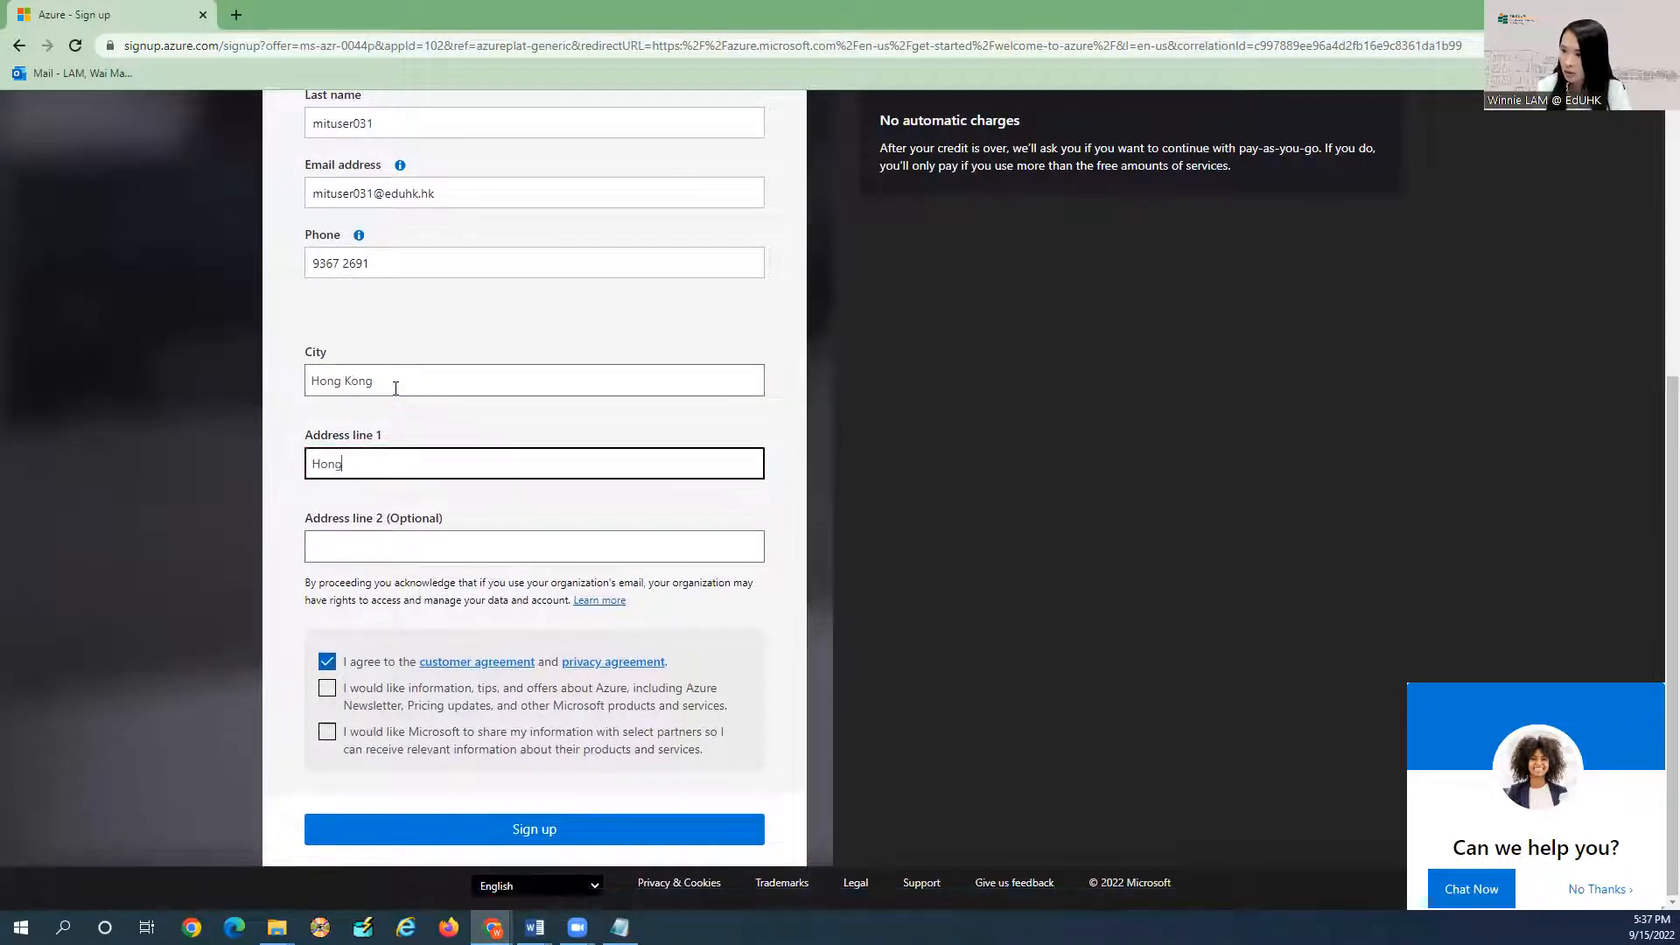
text( Kong)
key(Return)
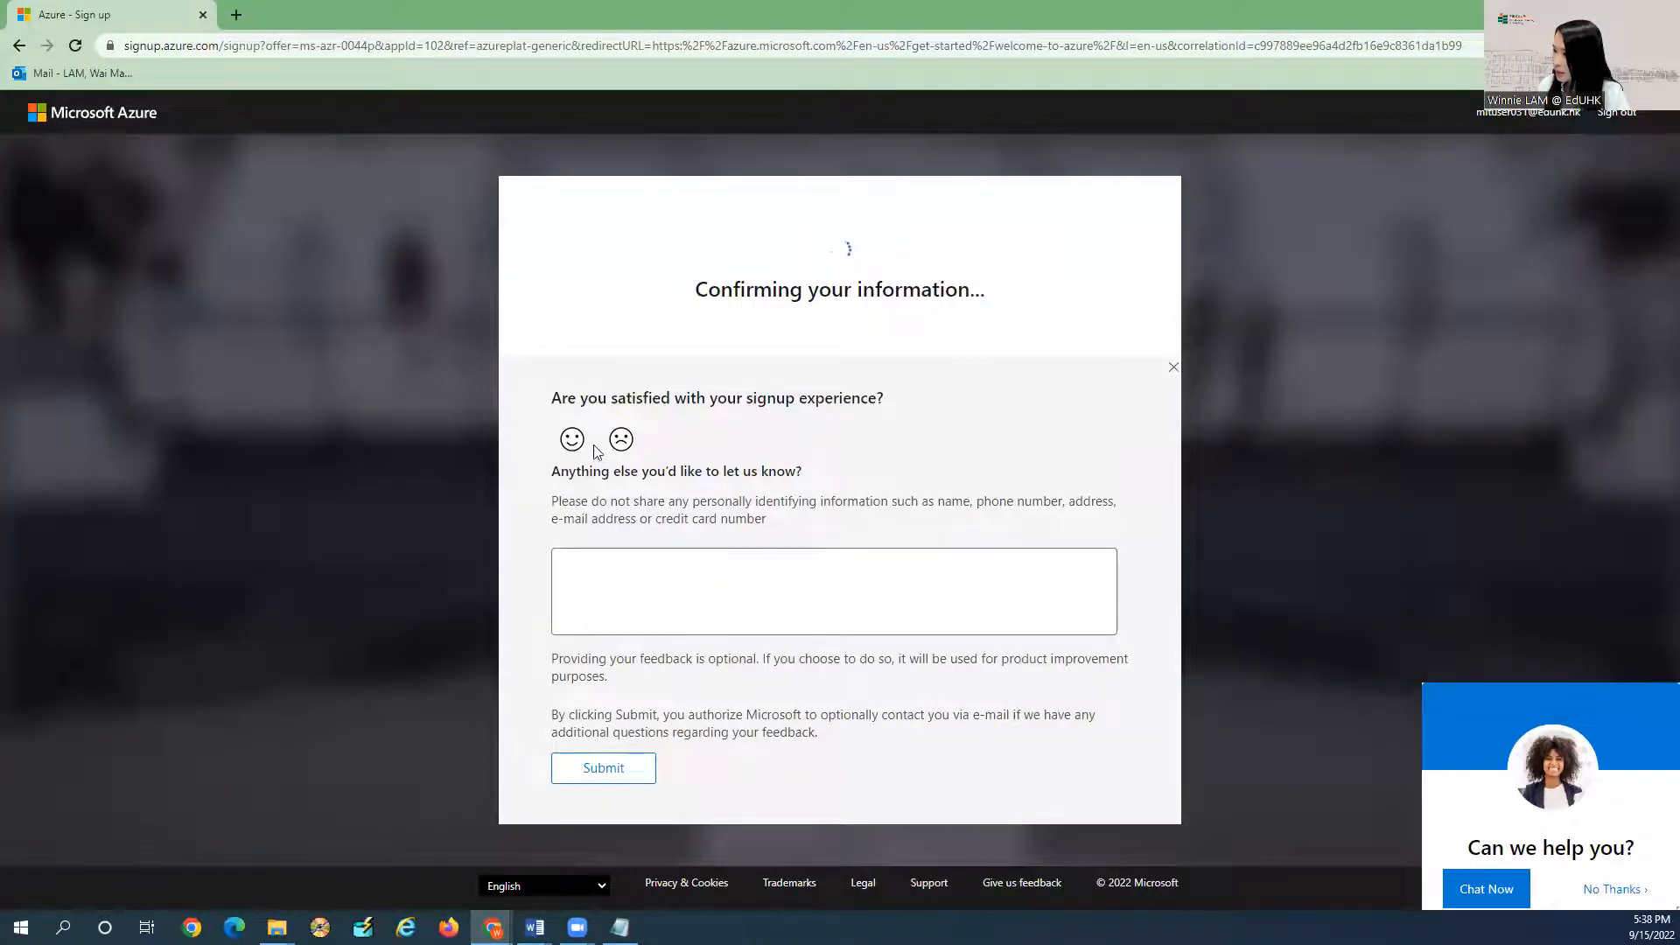
Send smiley-face feedback, decline the chat offer, and continue with the signed-in account.
click(573, 440)
click(612, 768)
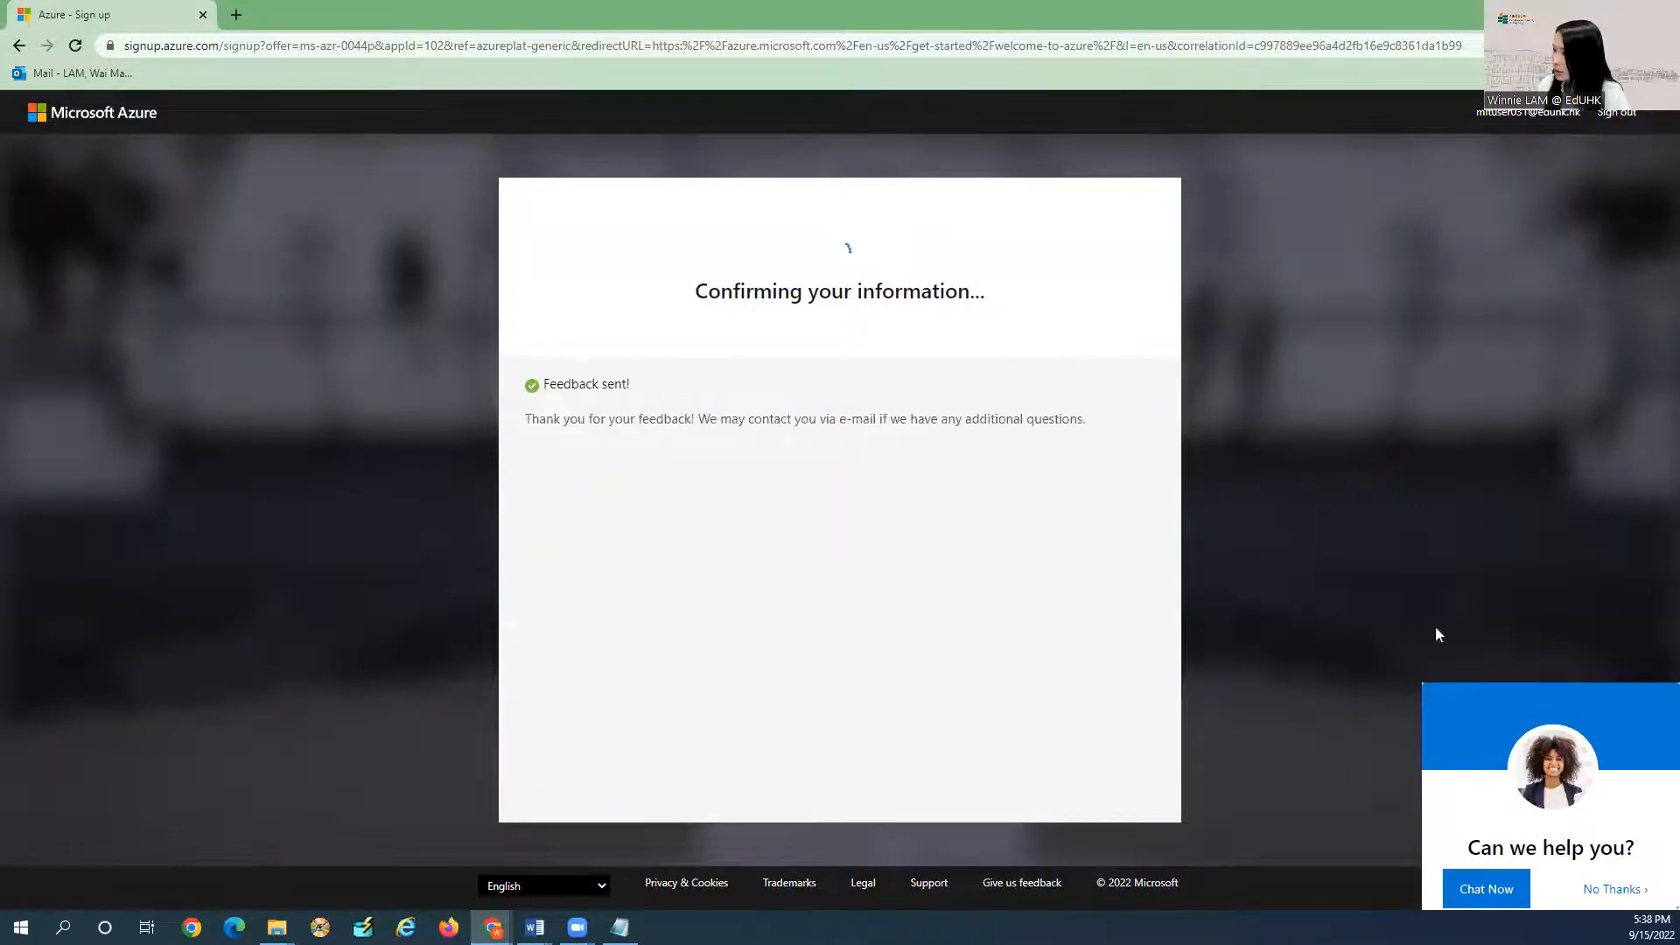
click(1614, 888)
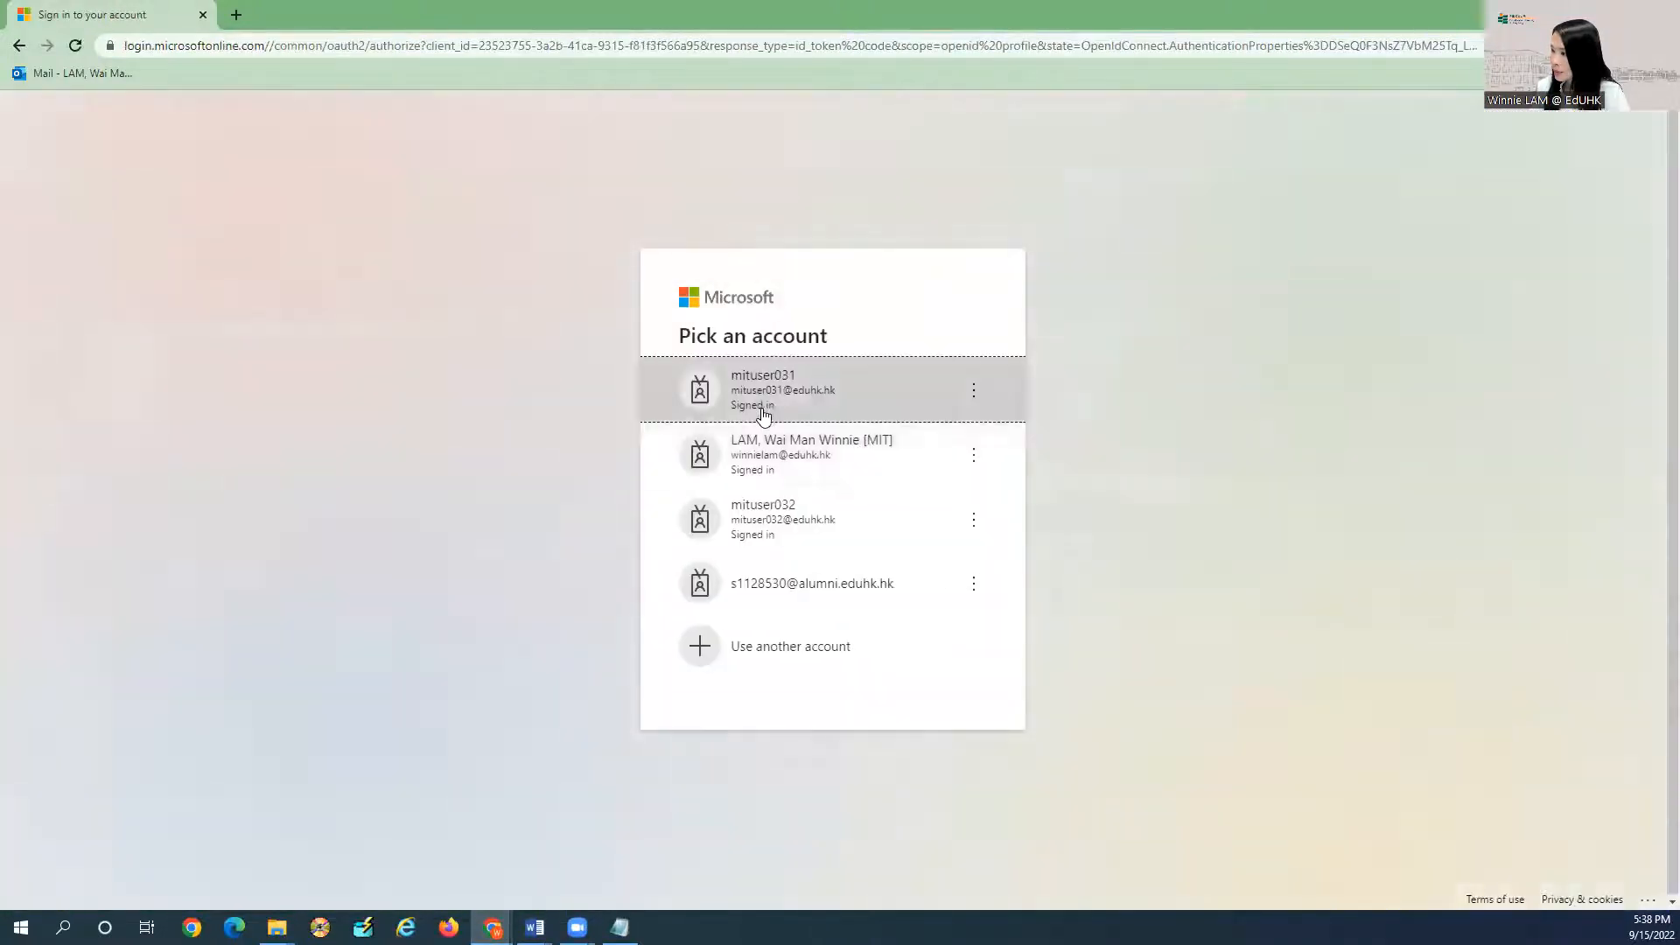
click(788, 533)
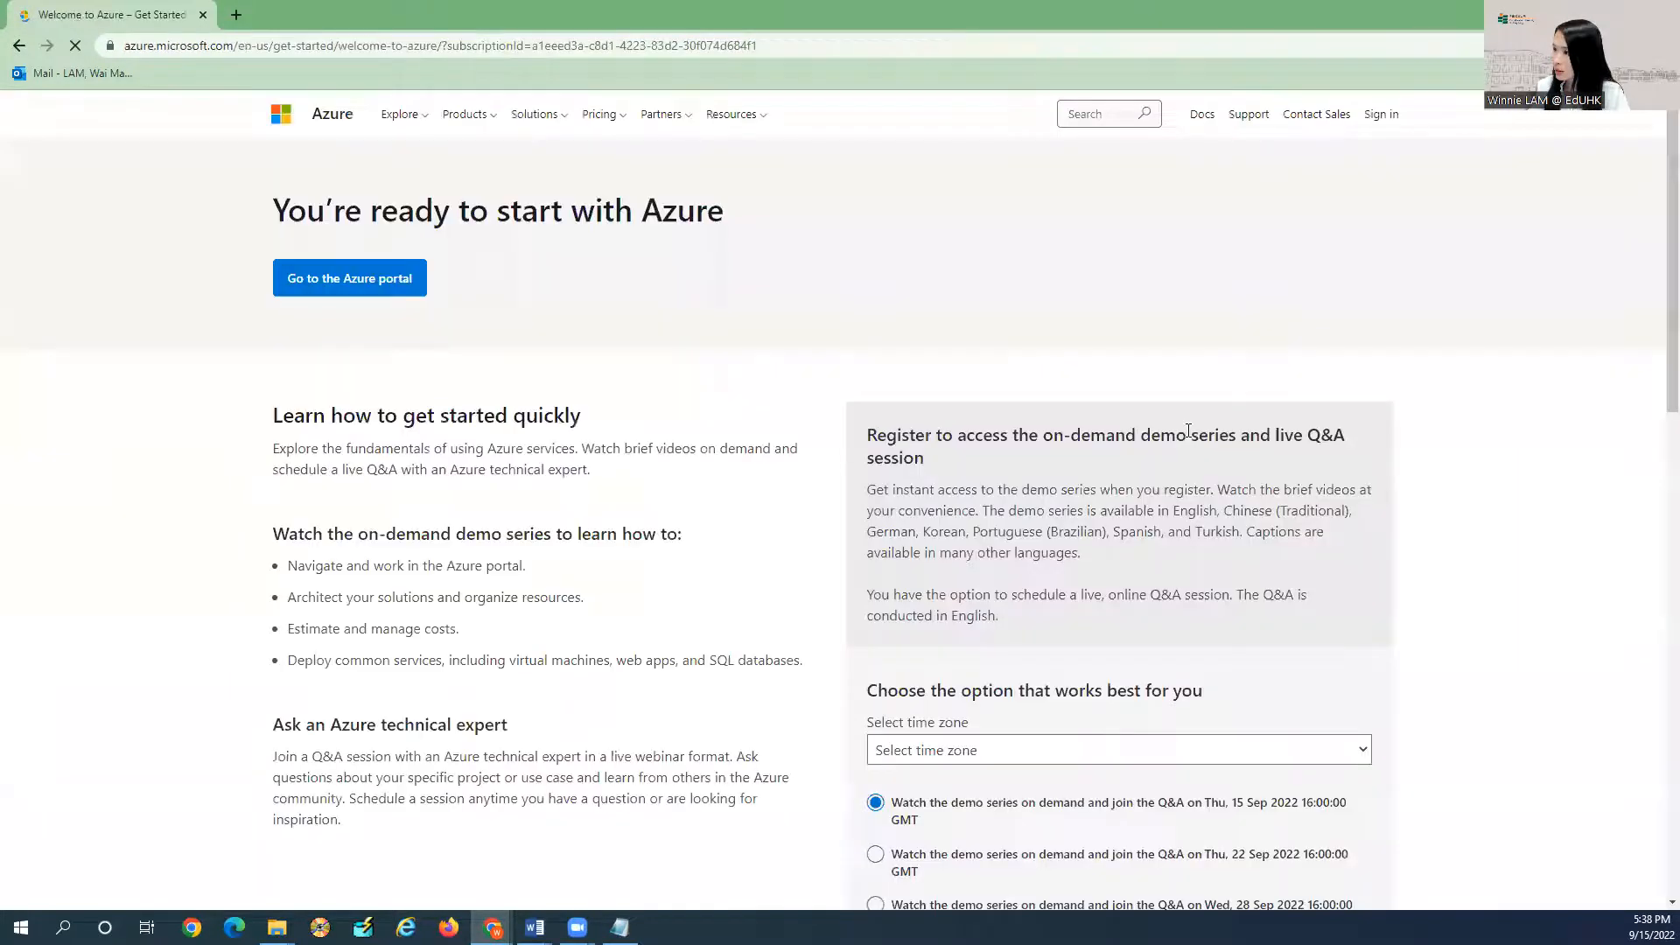
Sign in to the Azure portal with the new account and finish the guided tour.
click(1380, 118)
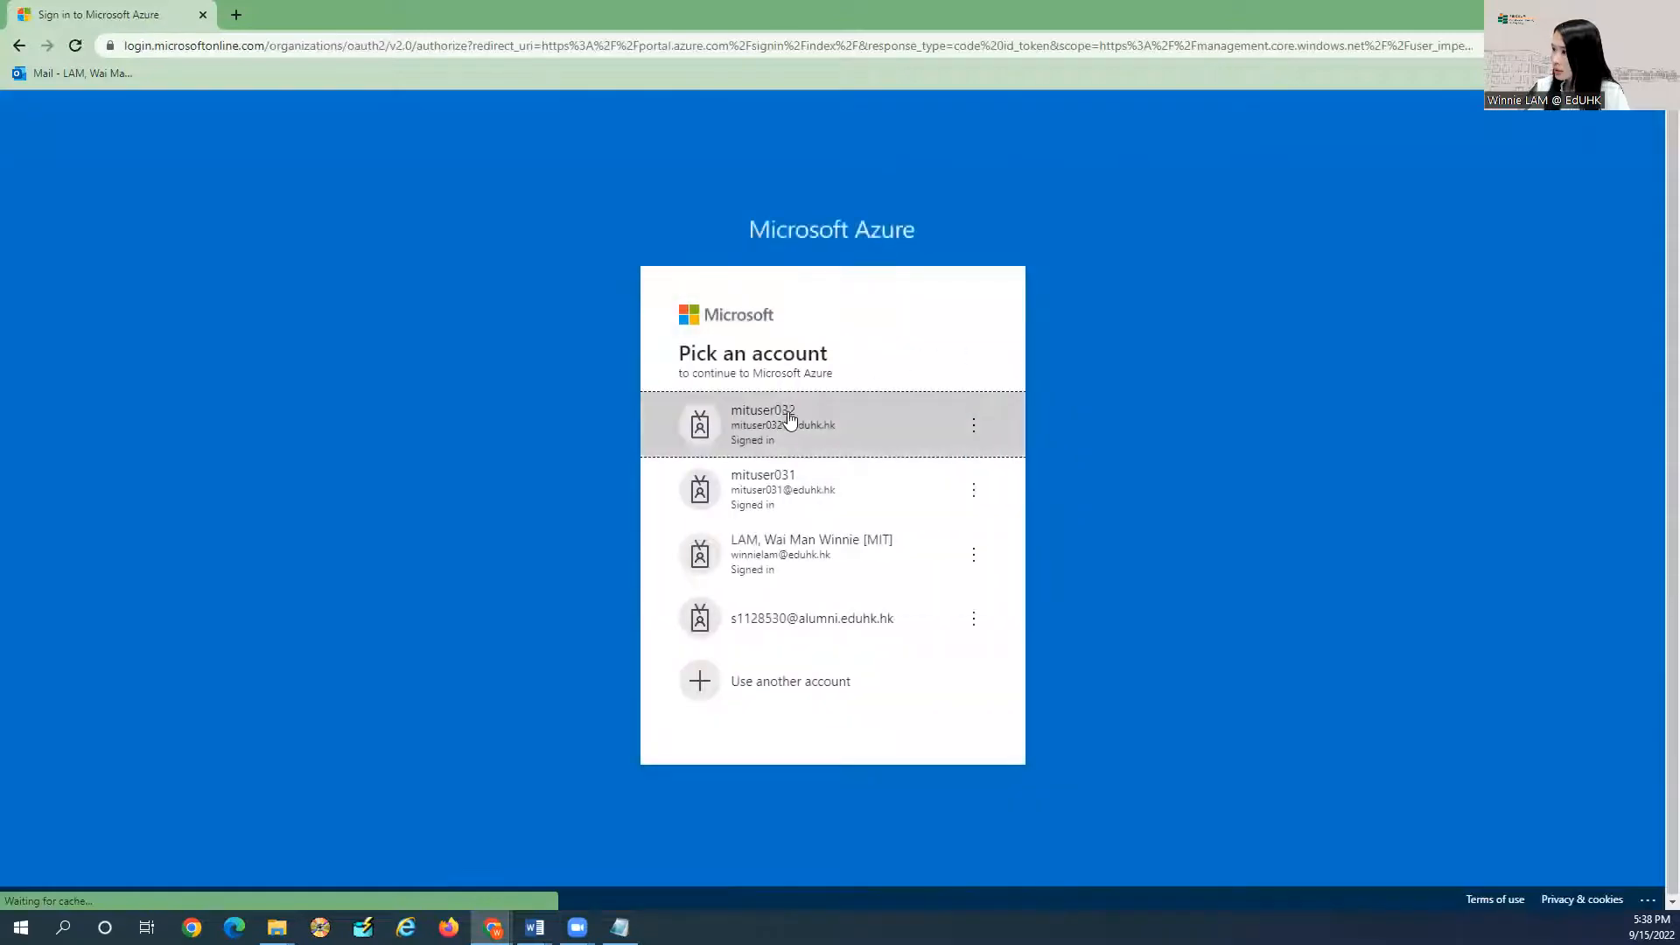
click(848, 479)
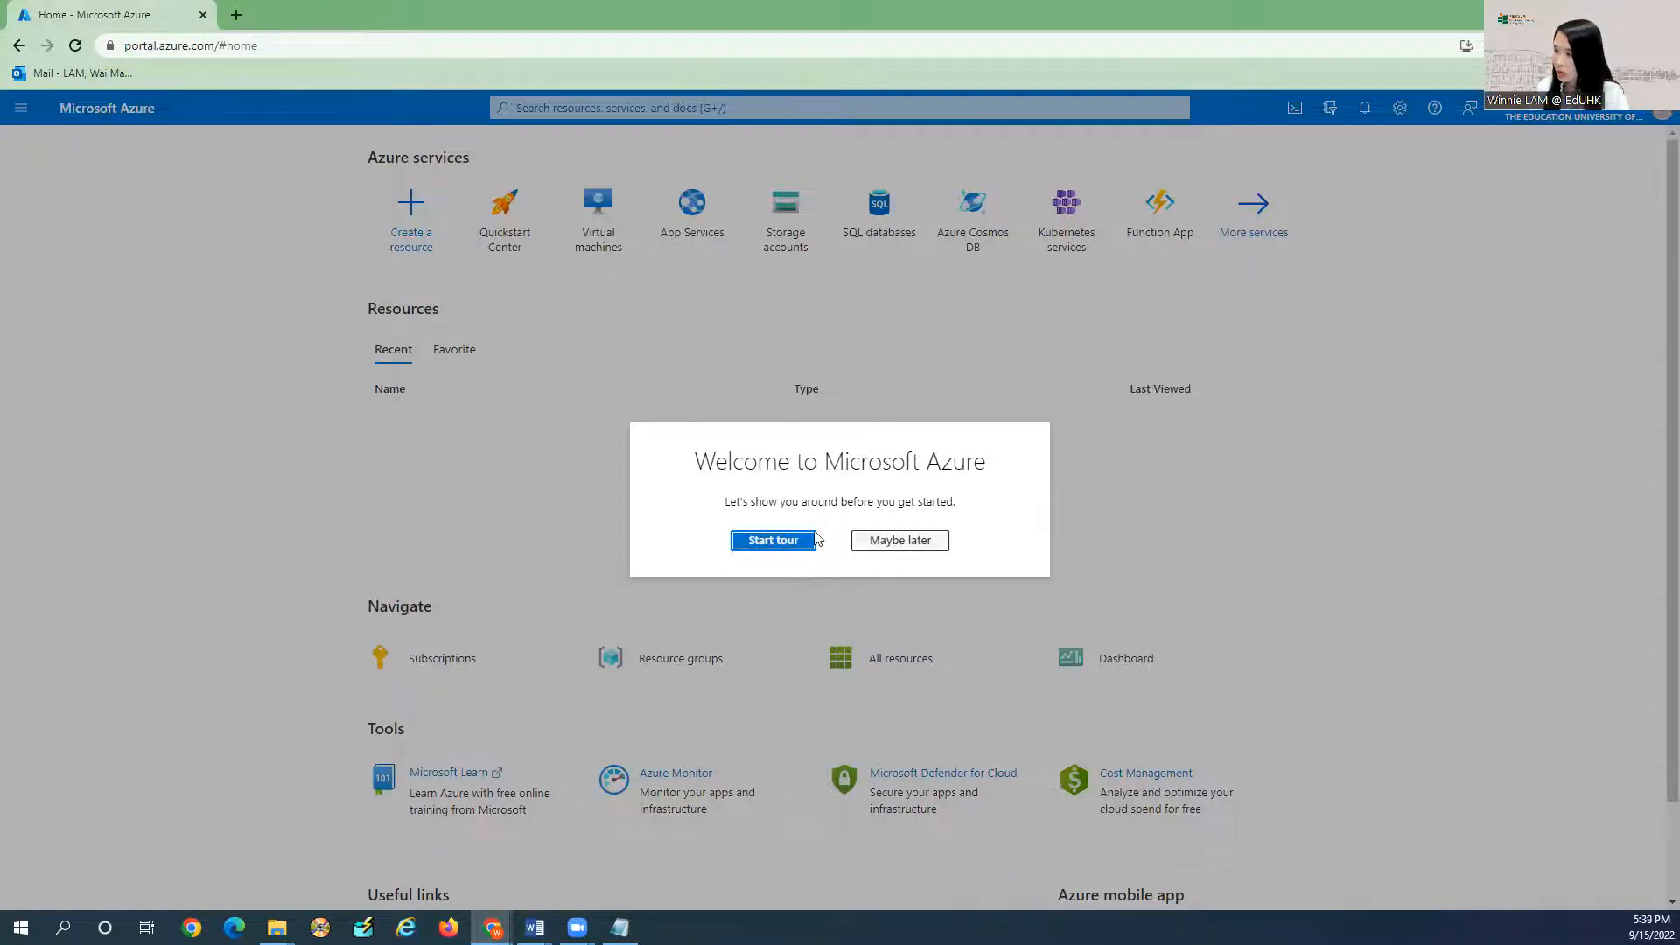
click(770, 542)
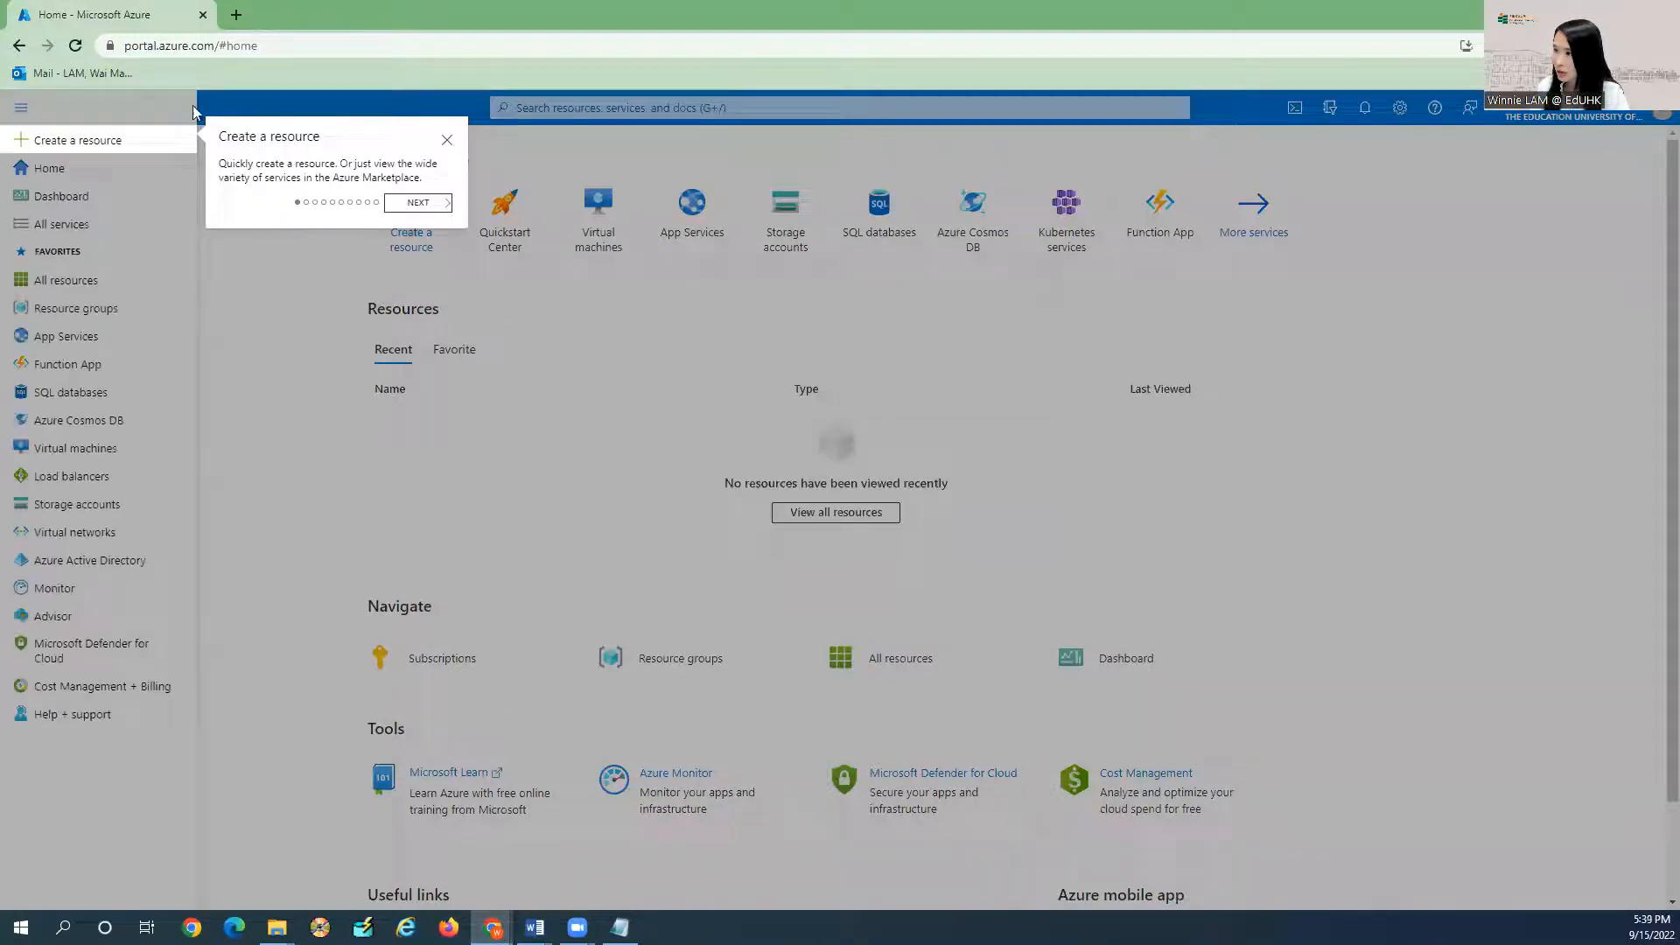
click(419, 202)
click(418, 244)
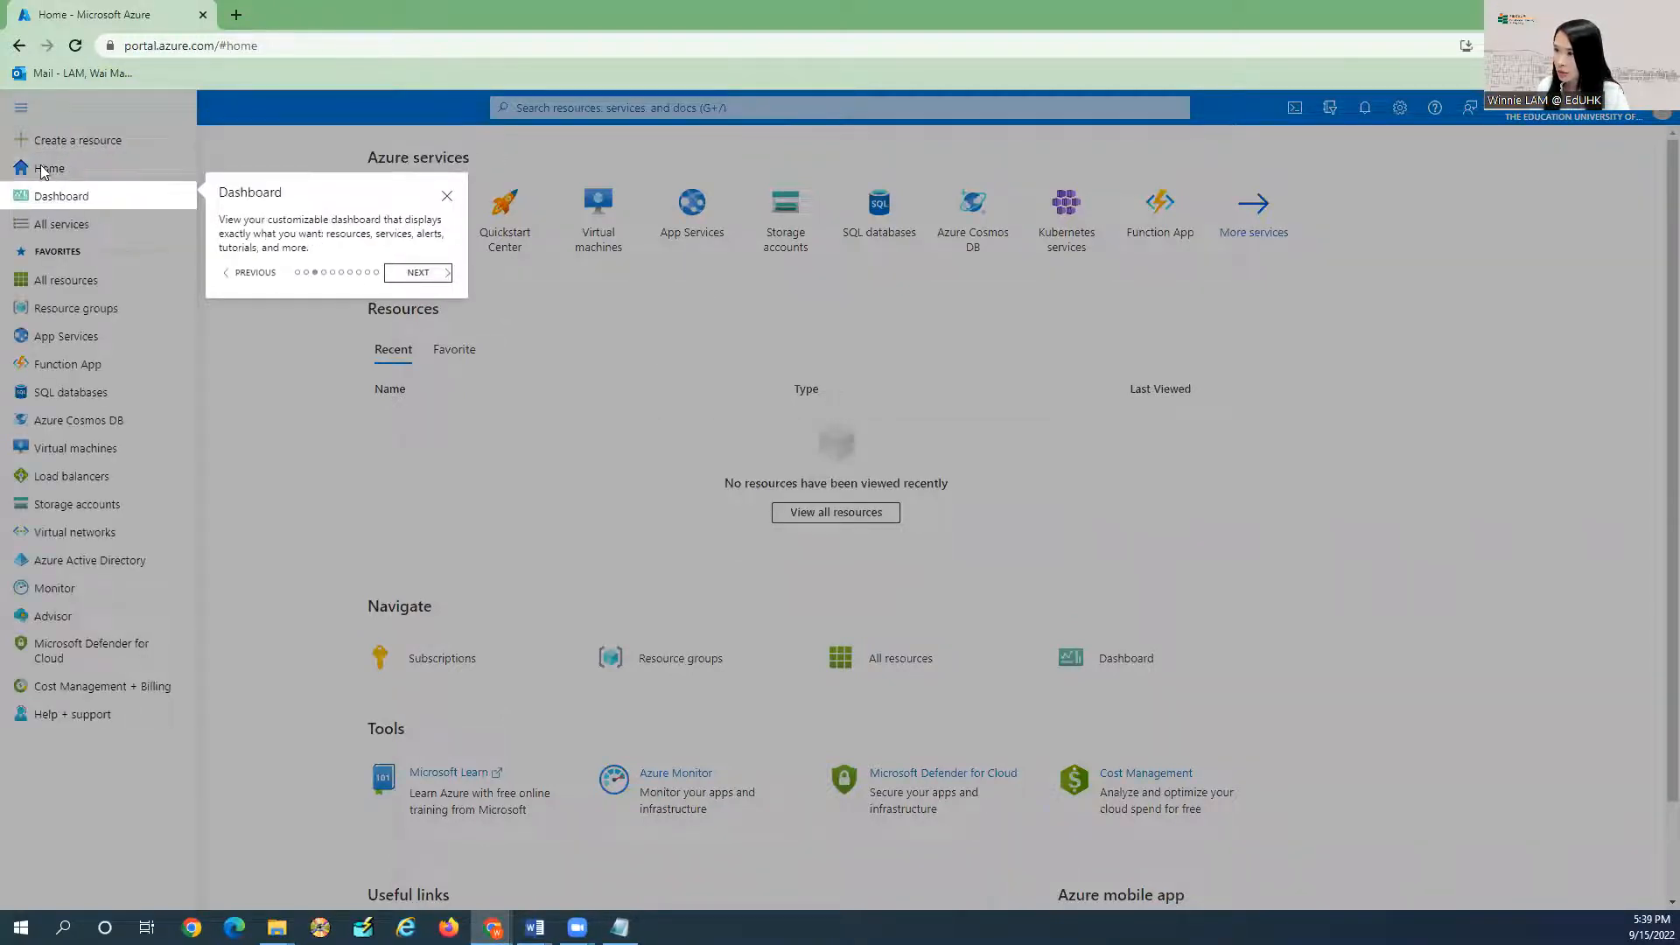
click(431, 272)
click(419, 272)
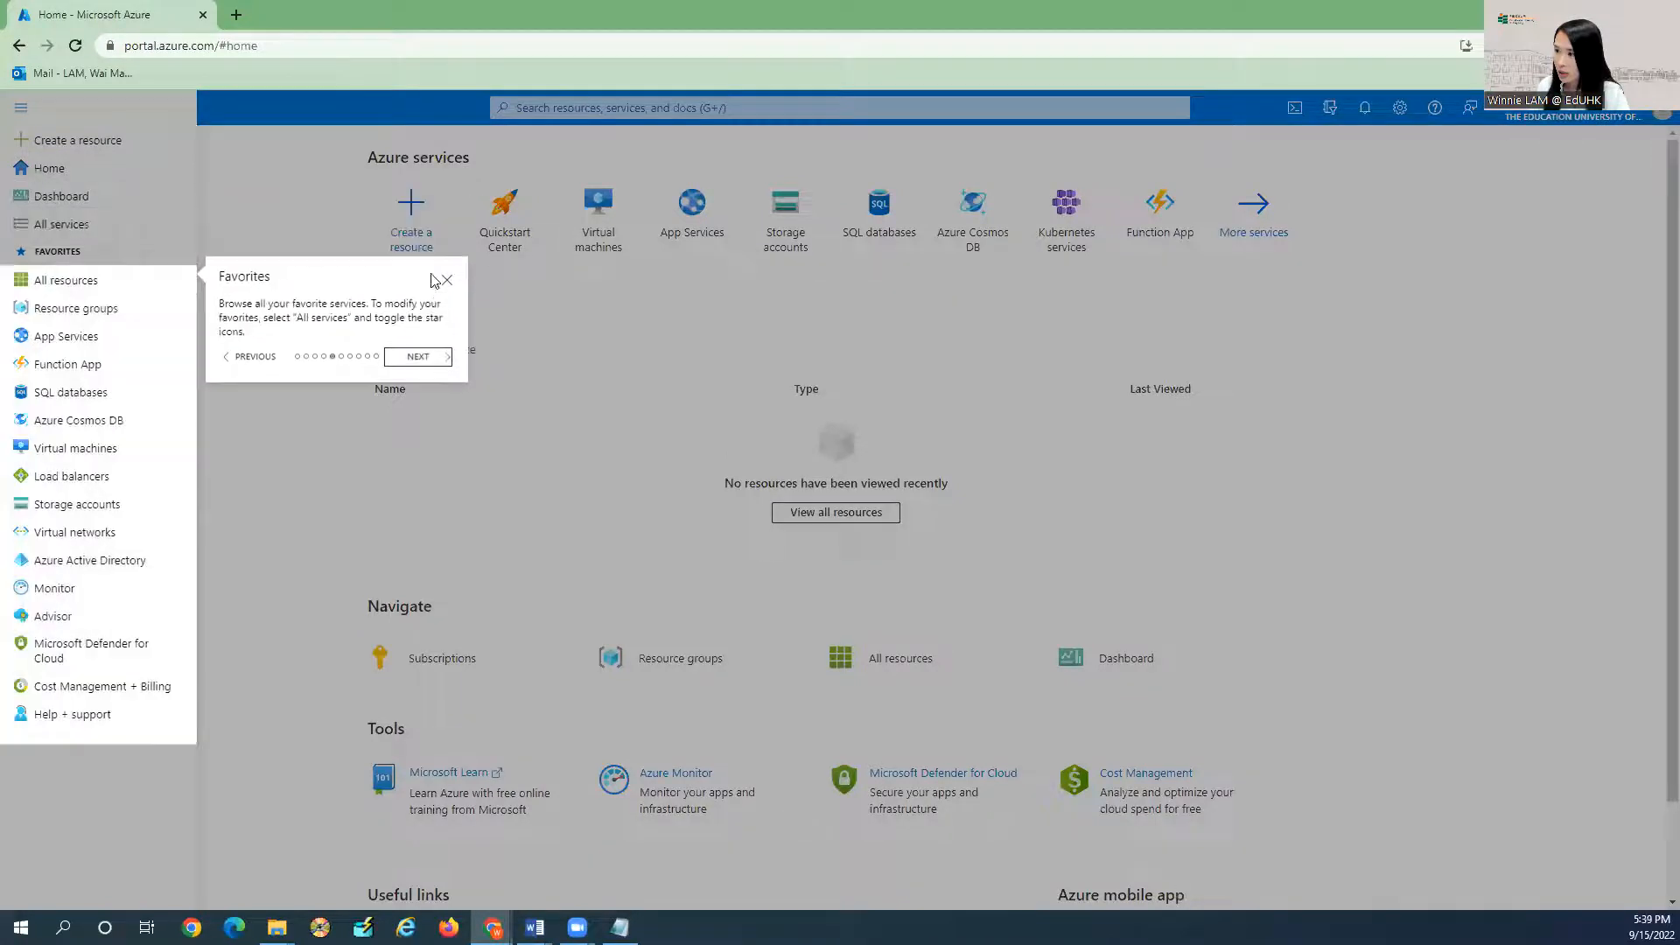
click(420, 355)
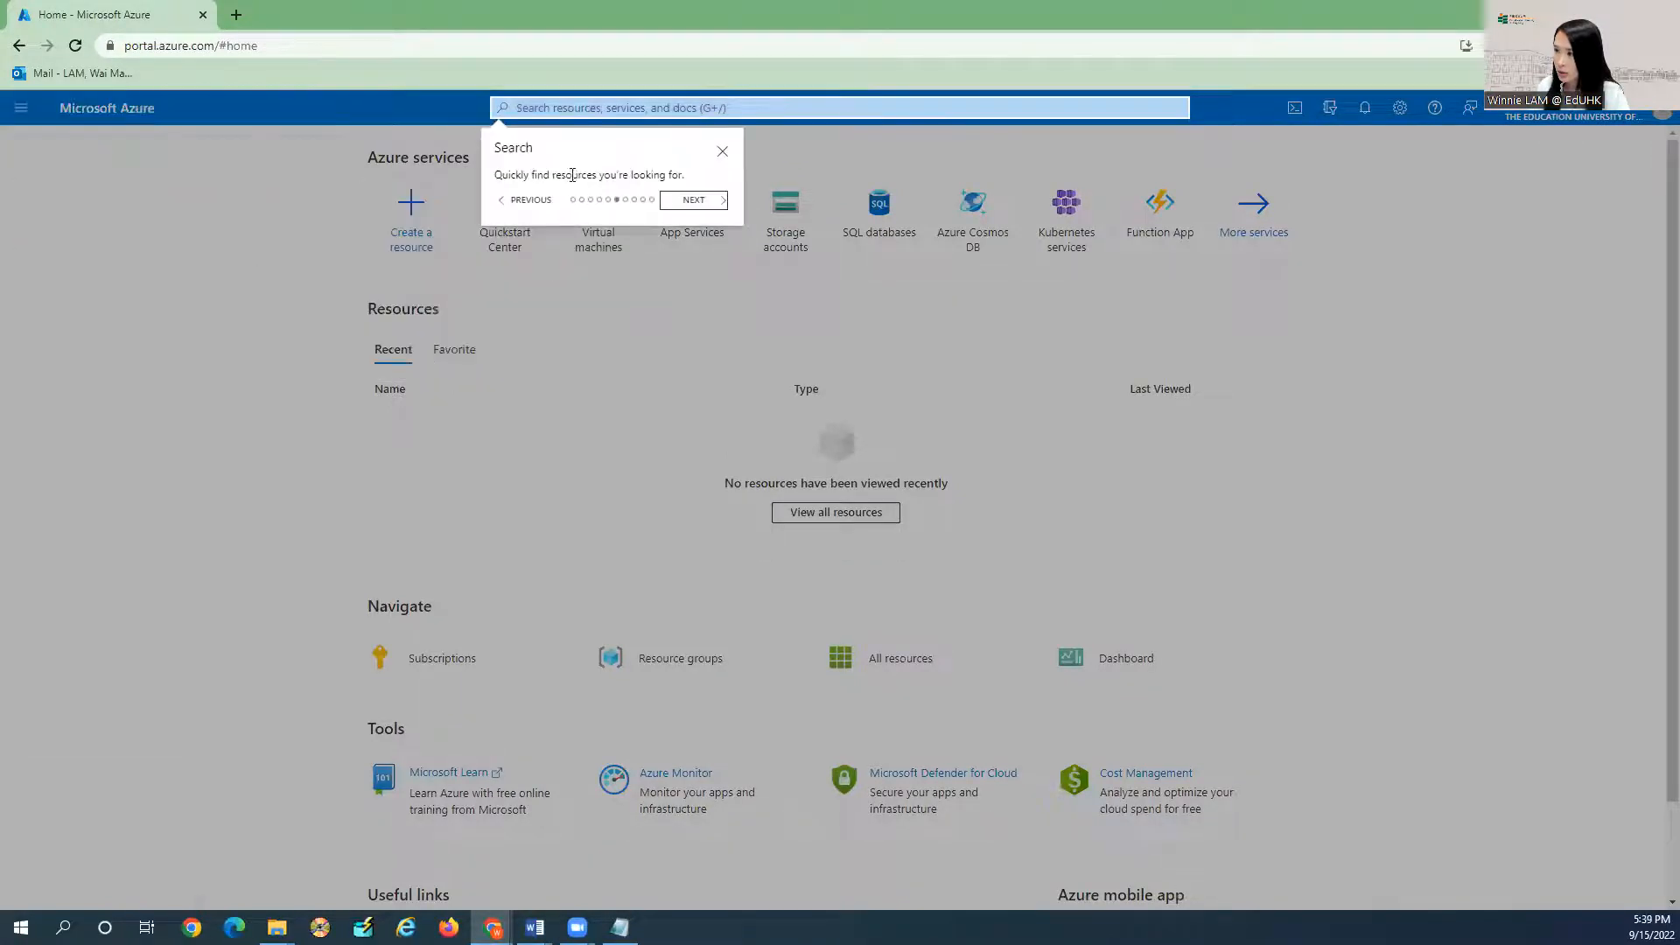
click(688, 203)
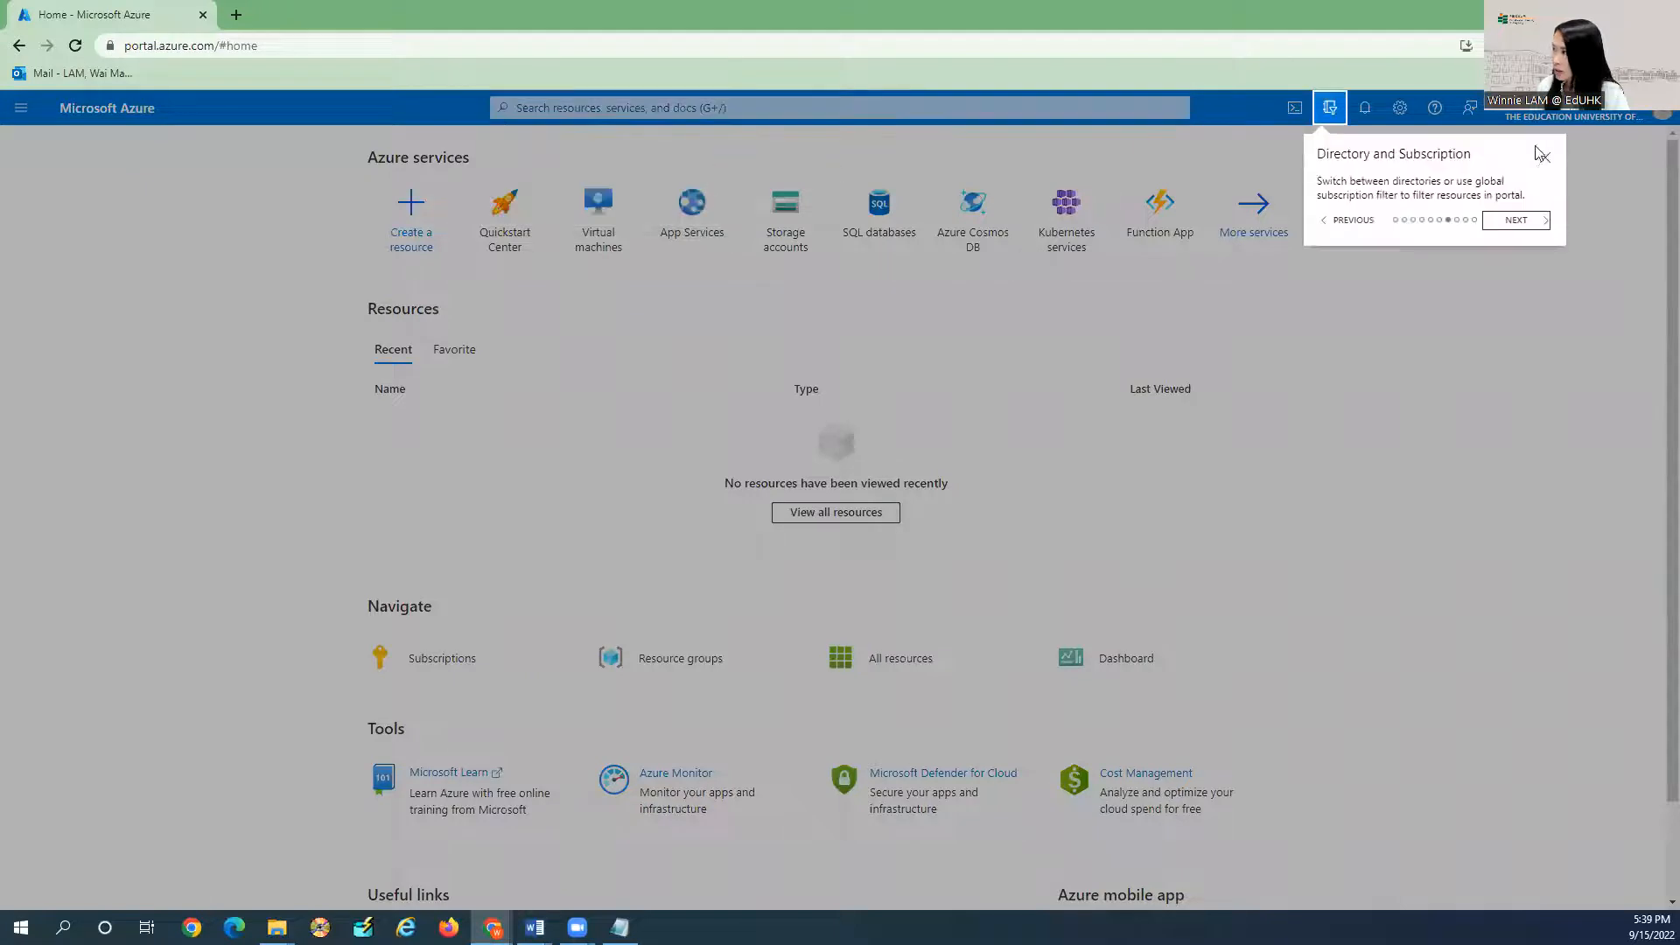
click(1529, 230)
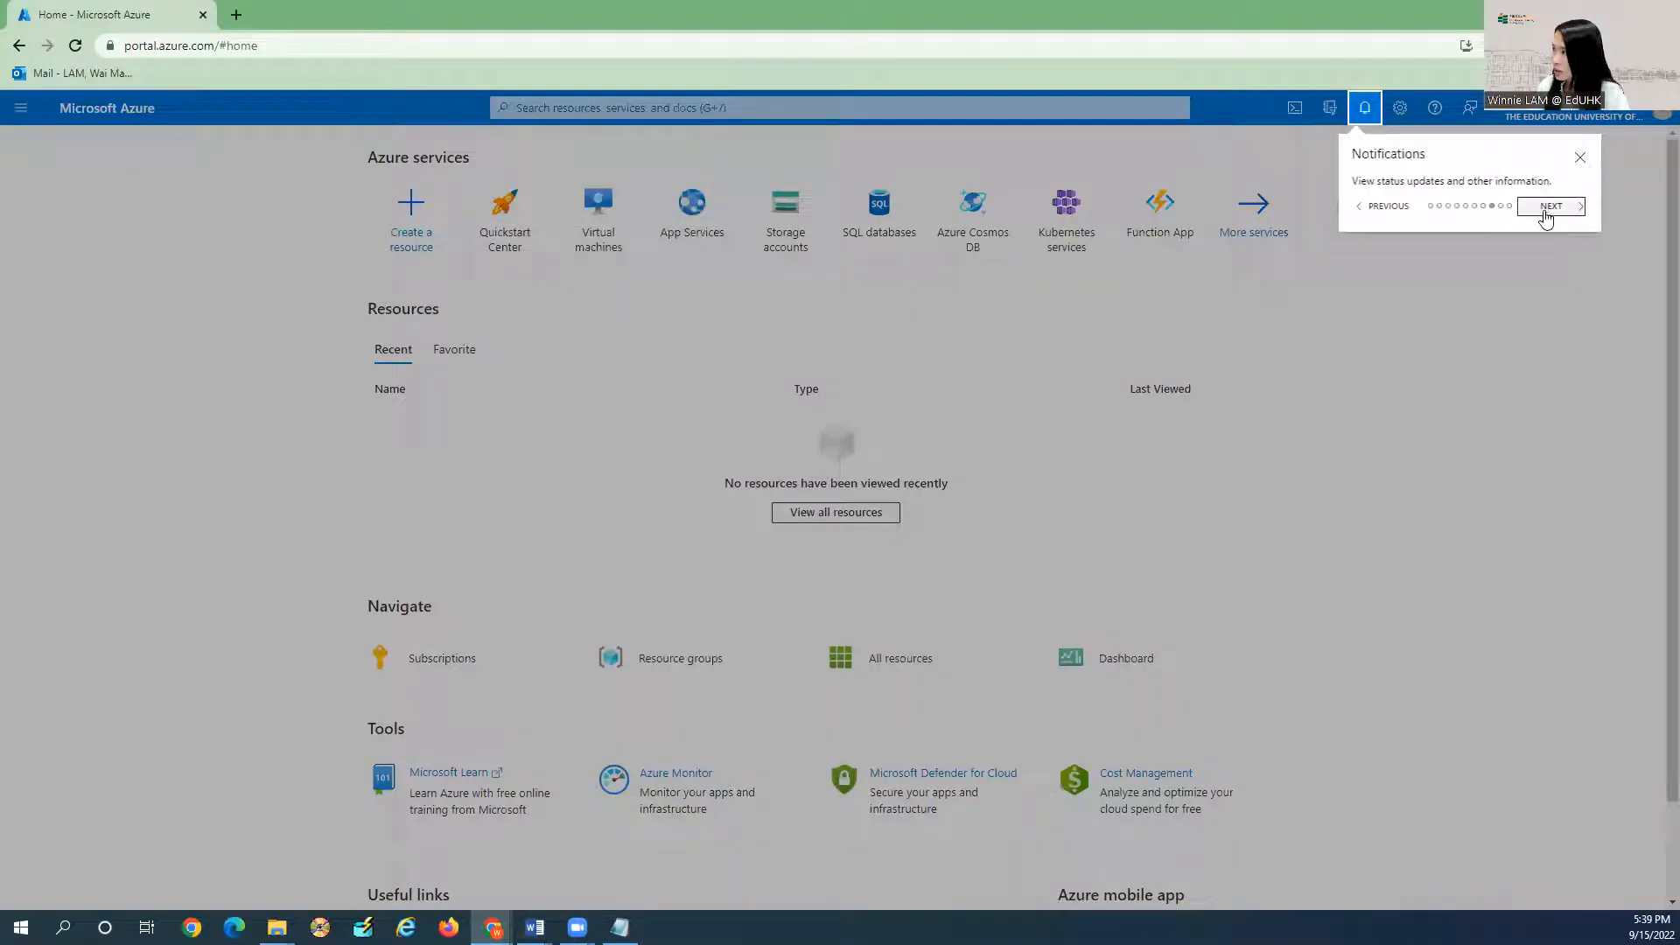
click(1545, 214)
click(1628, 210)
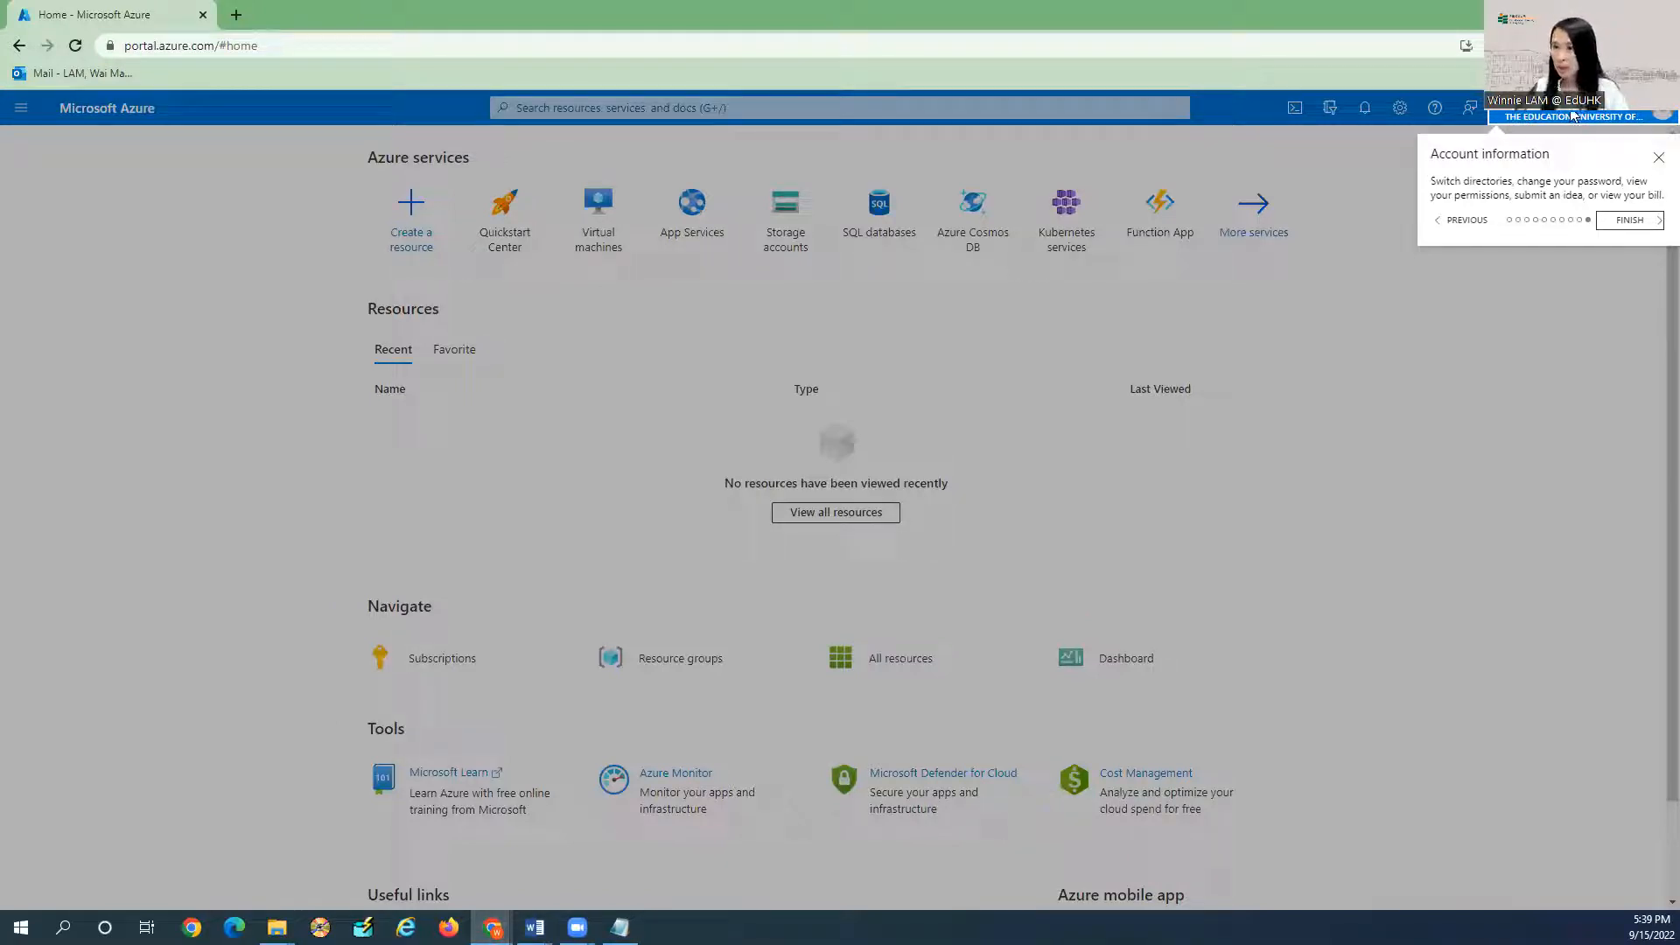
click(1628, 220)
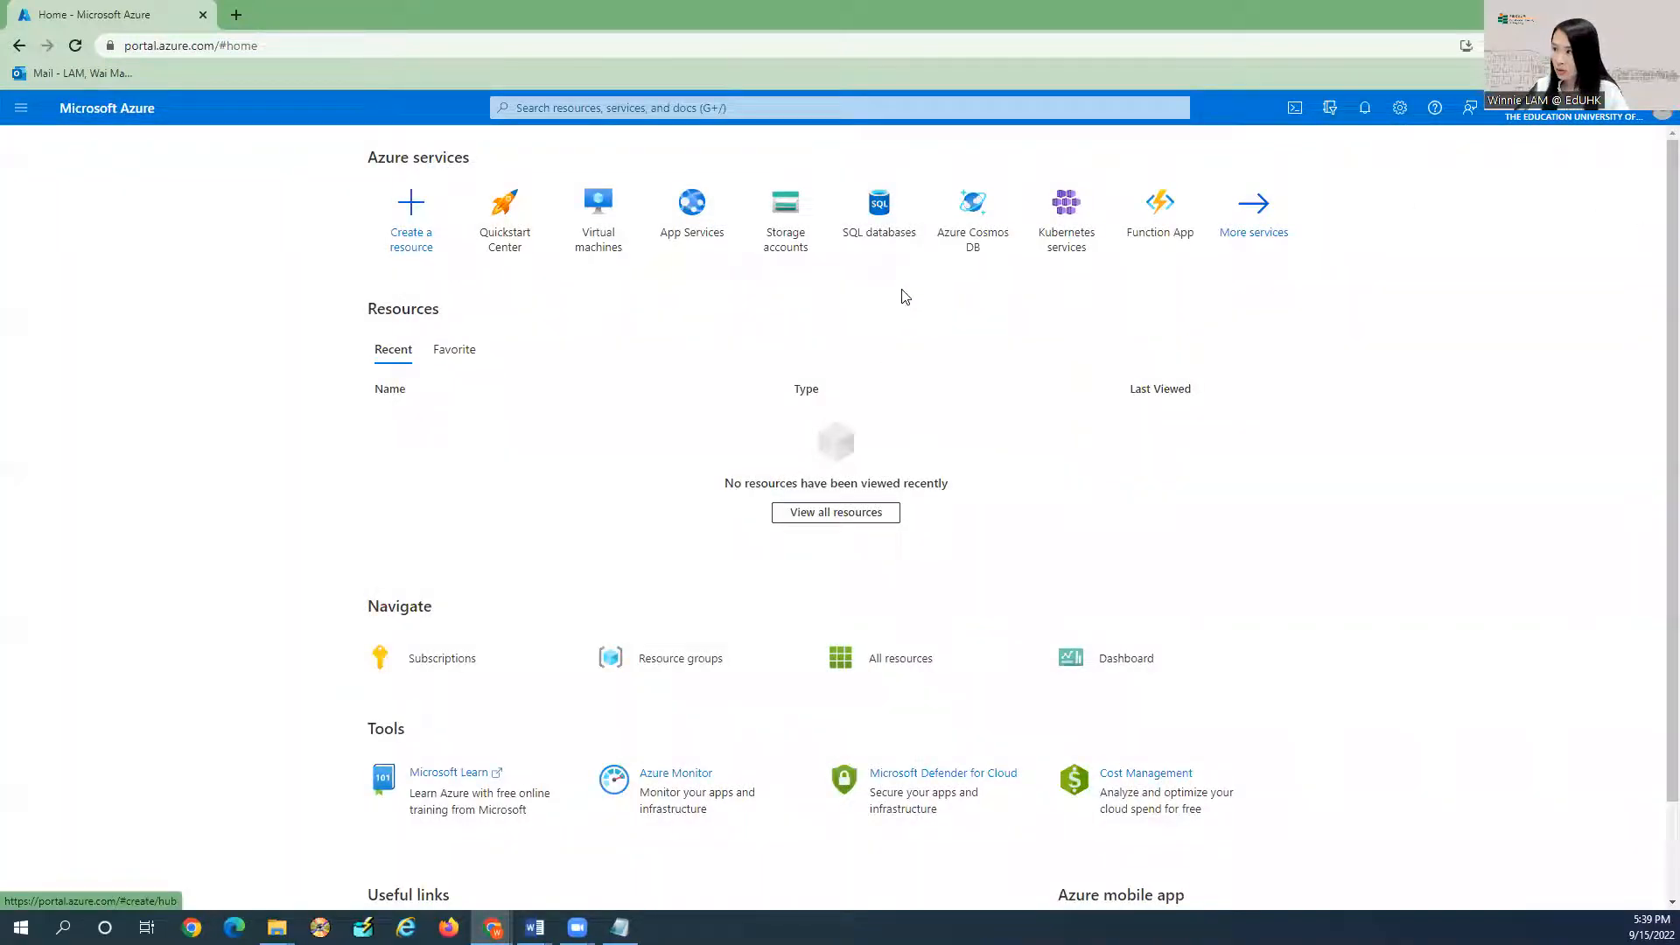
Search 'education', open Education, and claim the Azure for Students credit via Start free.
click(542, 107)
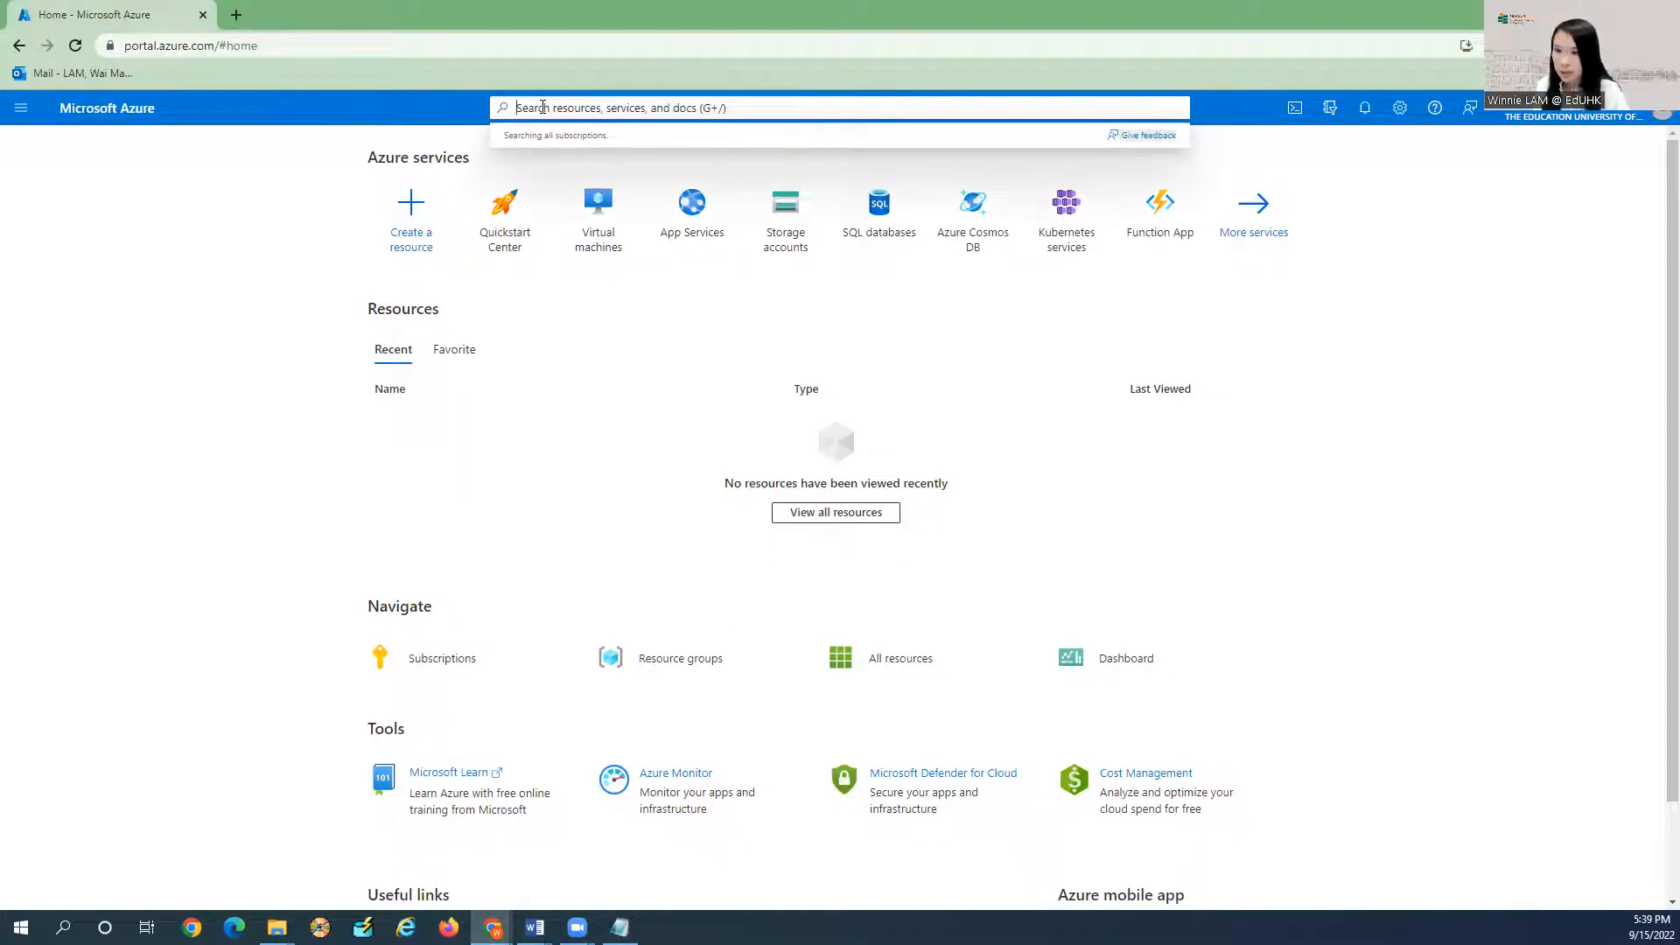
text(education)
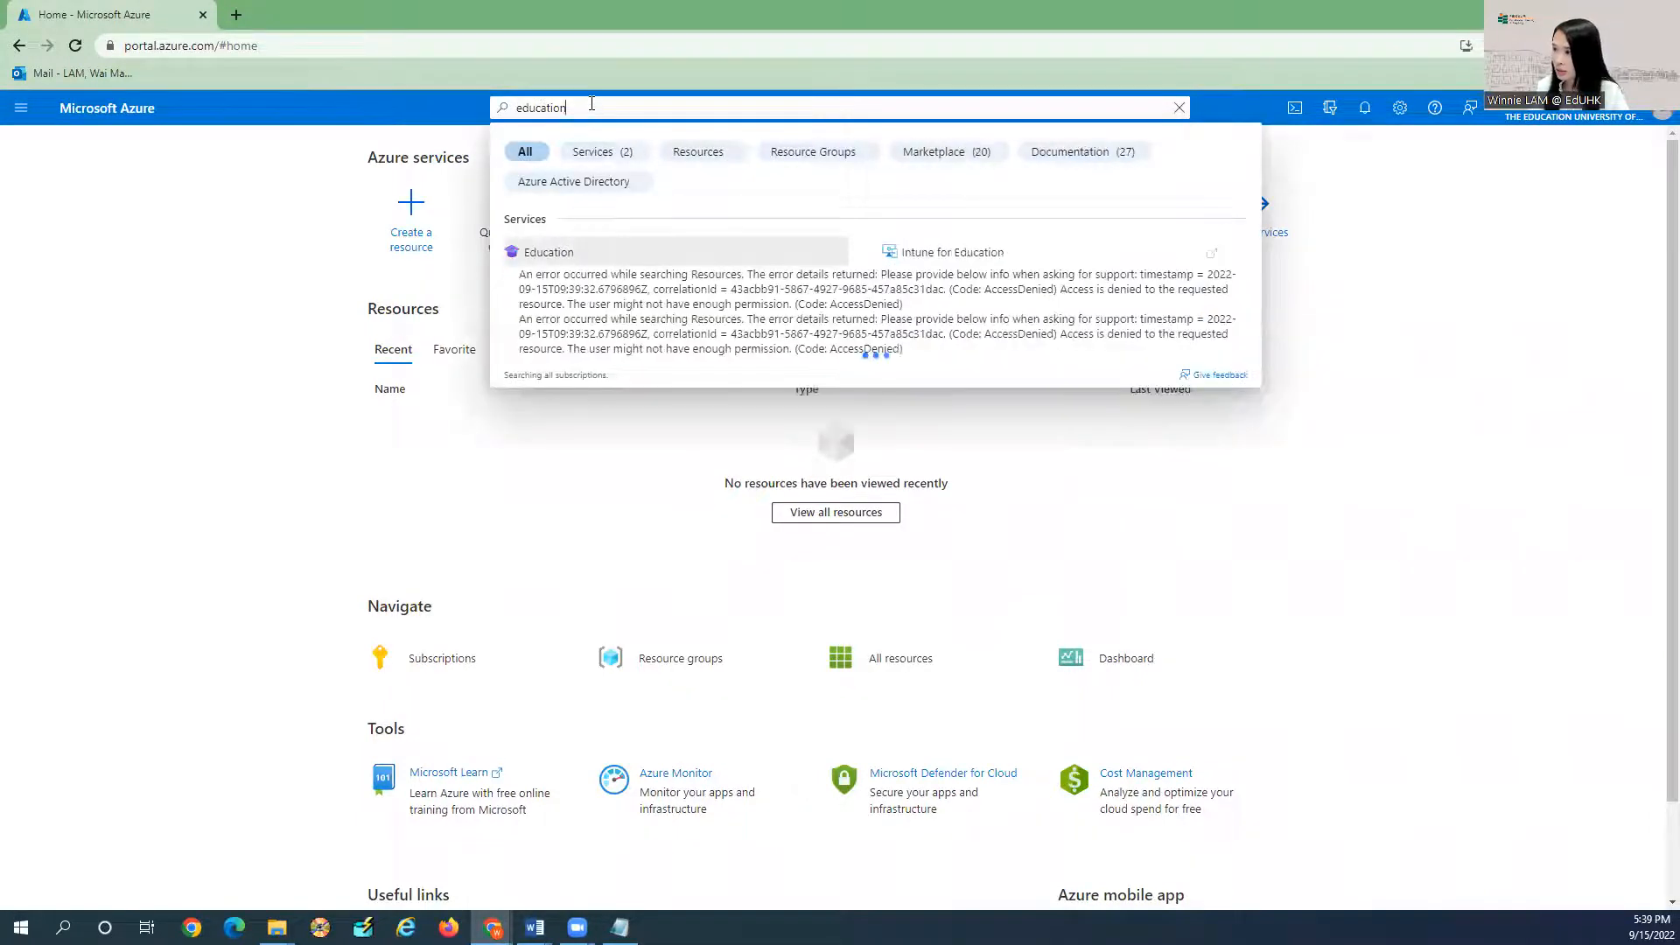
key(Return)
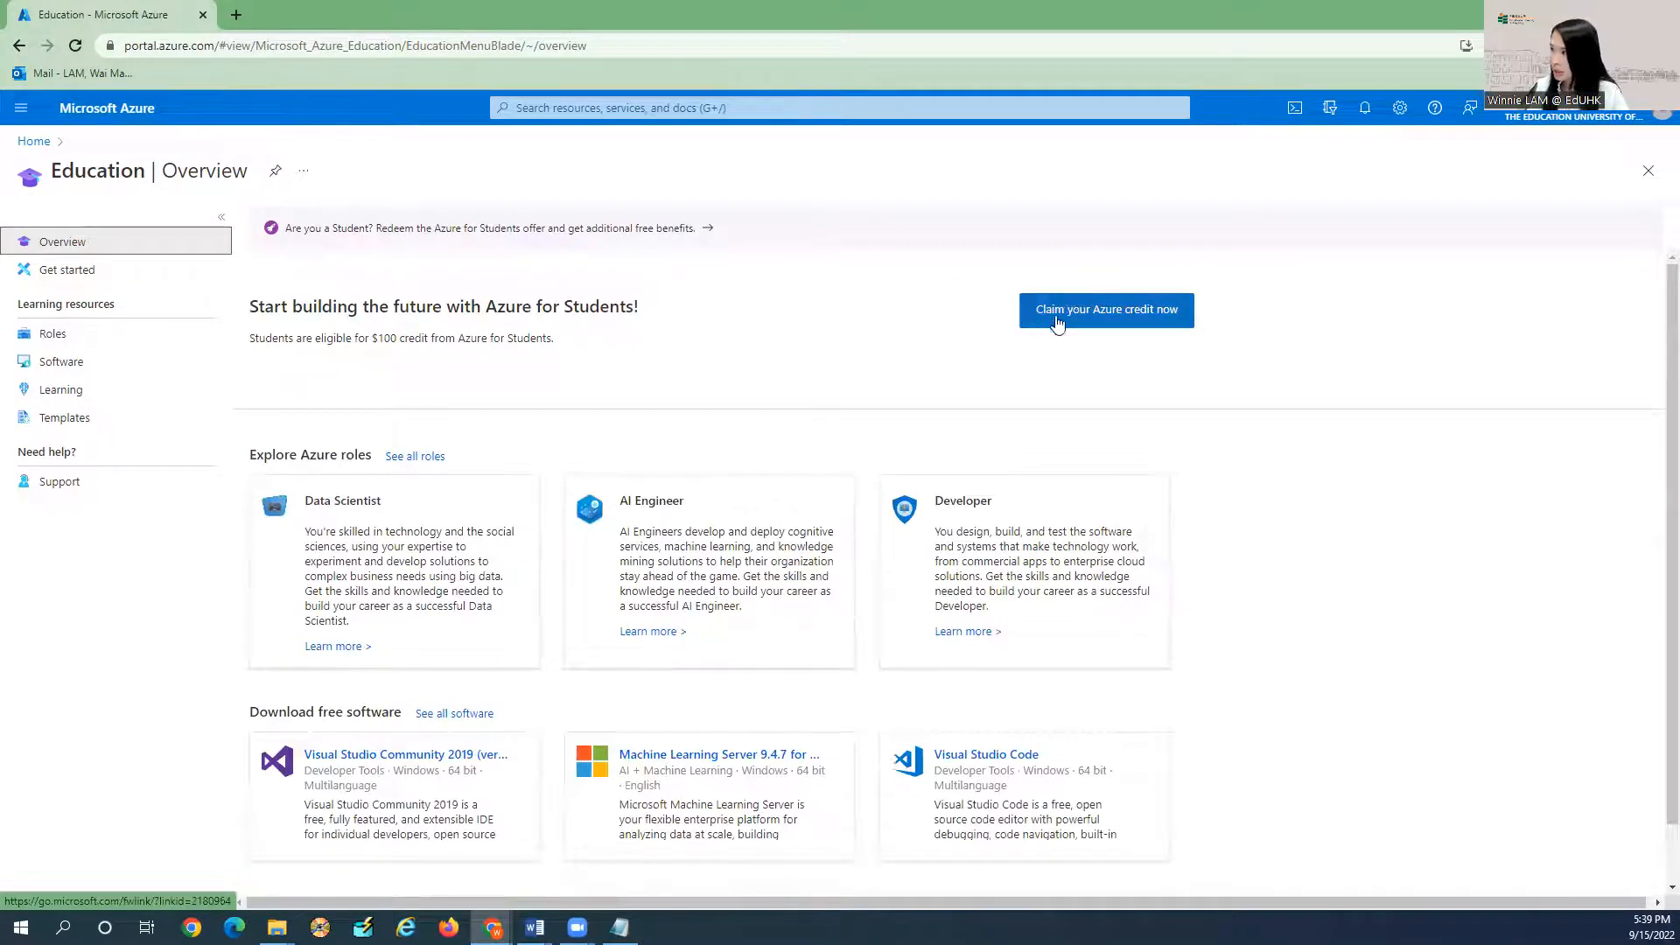
click(1124, 317)
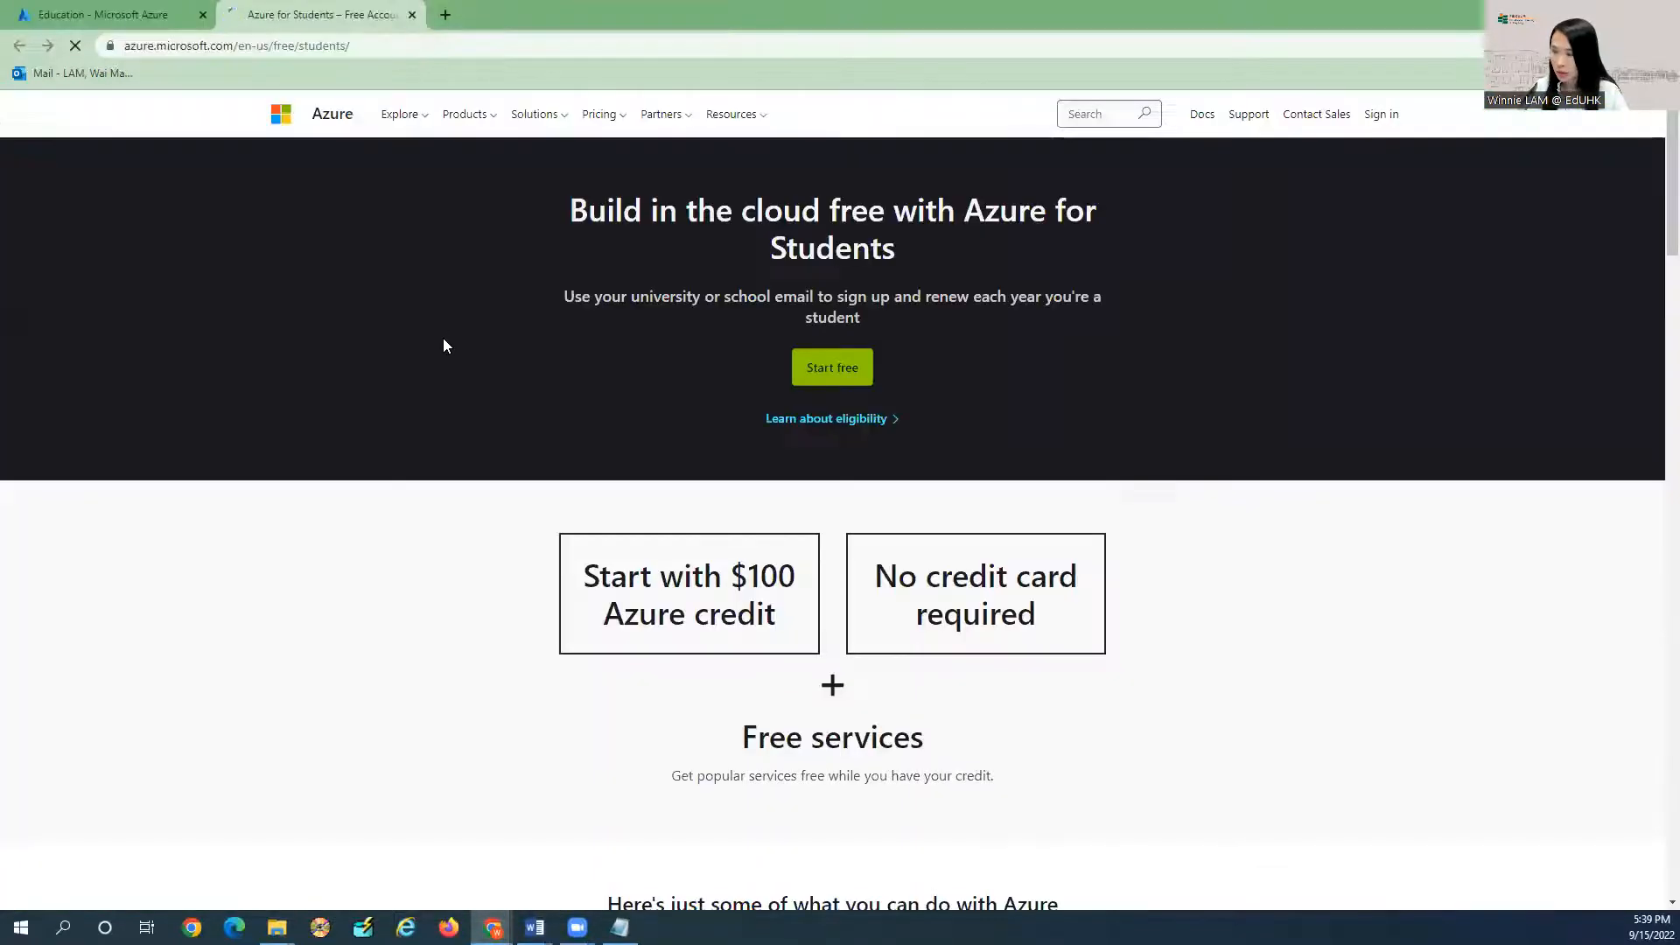
click(842, 368)
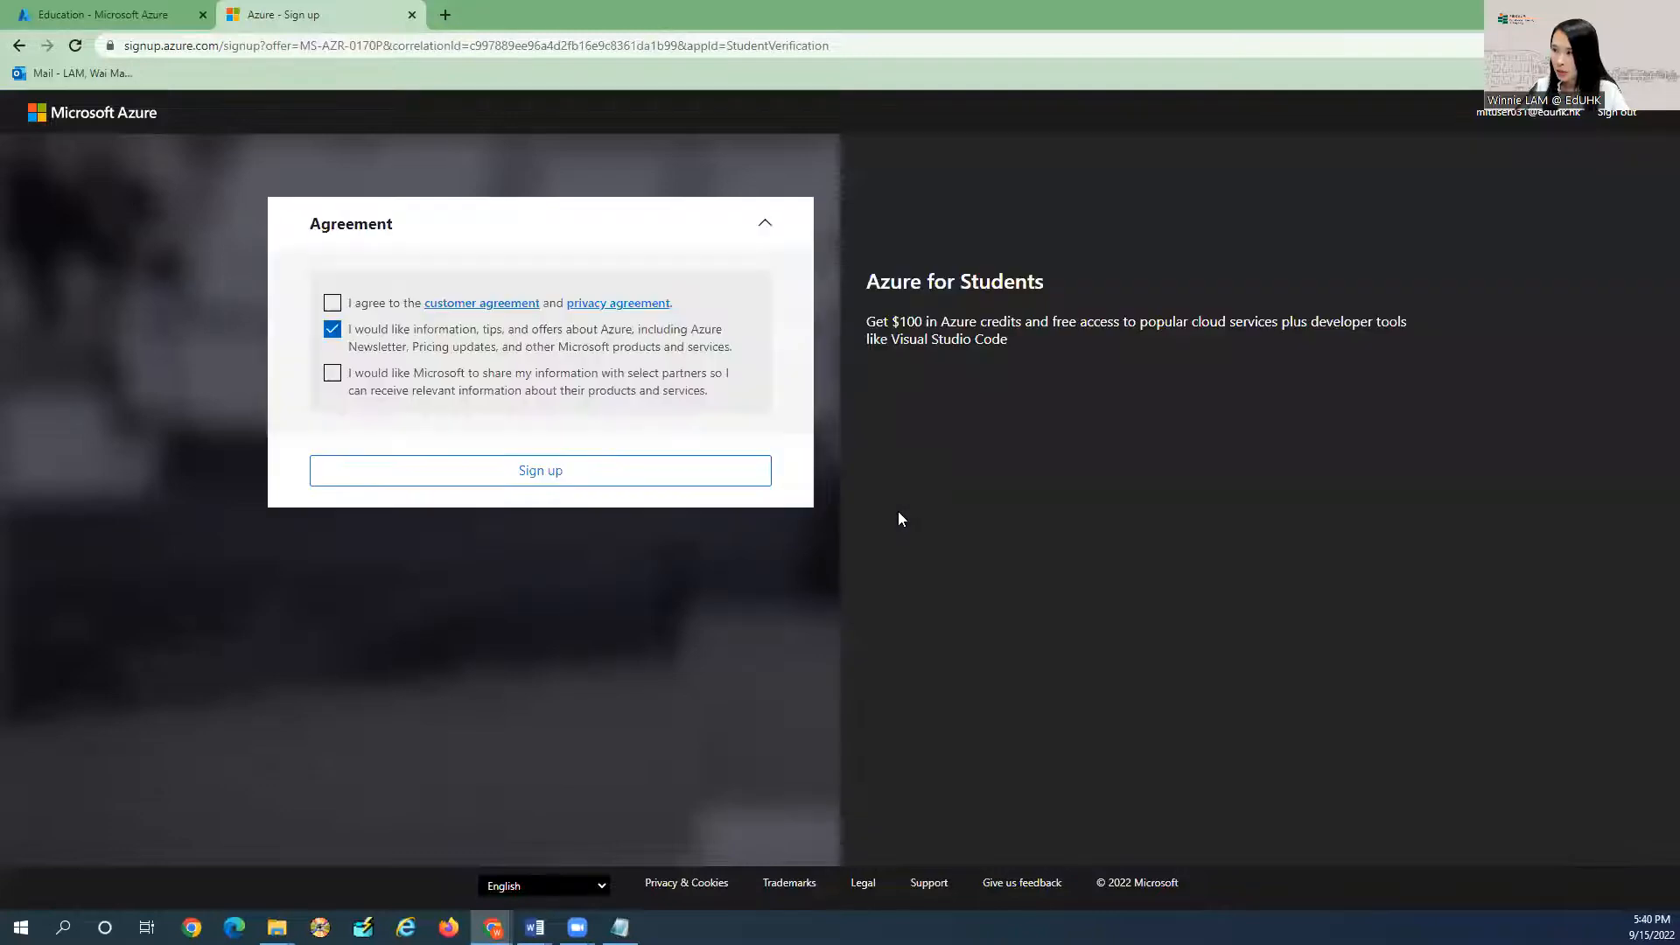
Tick I agree, untick the newsletter, sign up, and submit happy-face feedback.
click(333, 303)
click(333, 329)
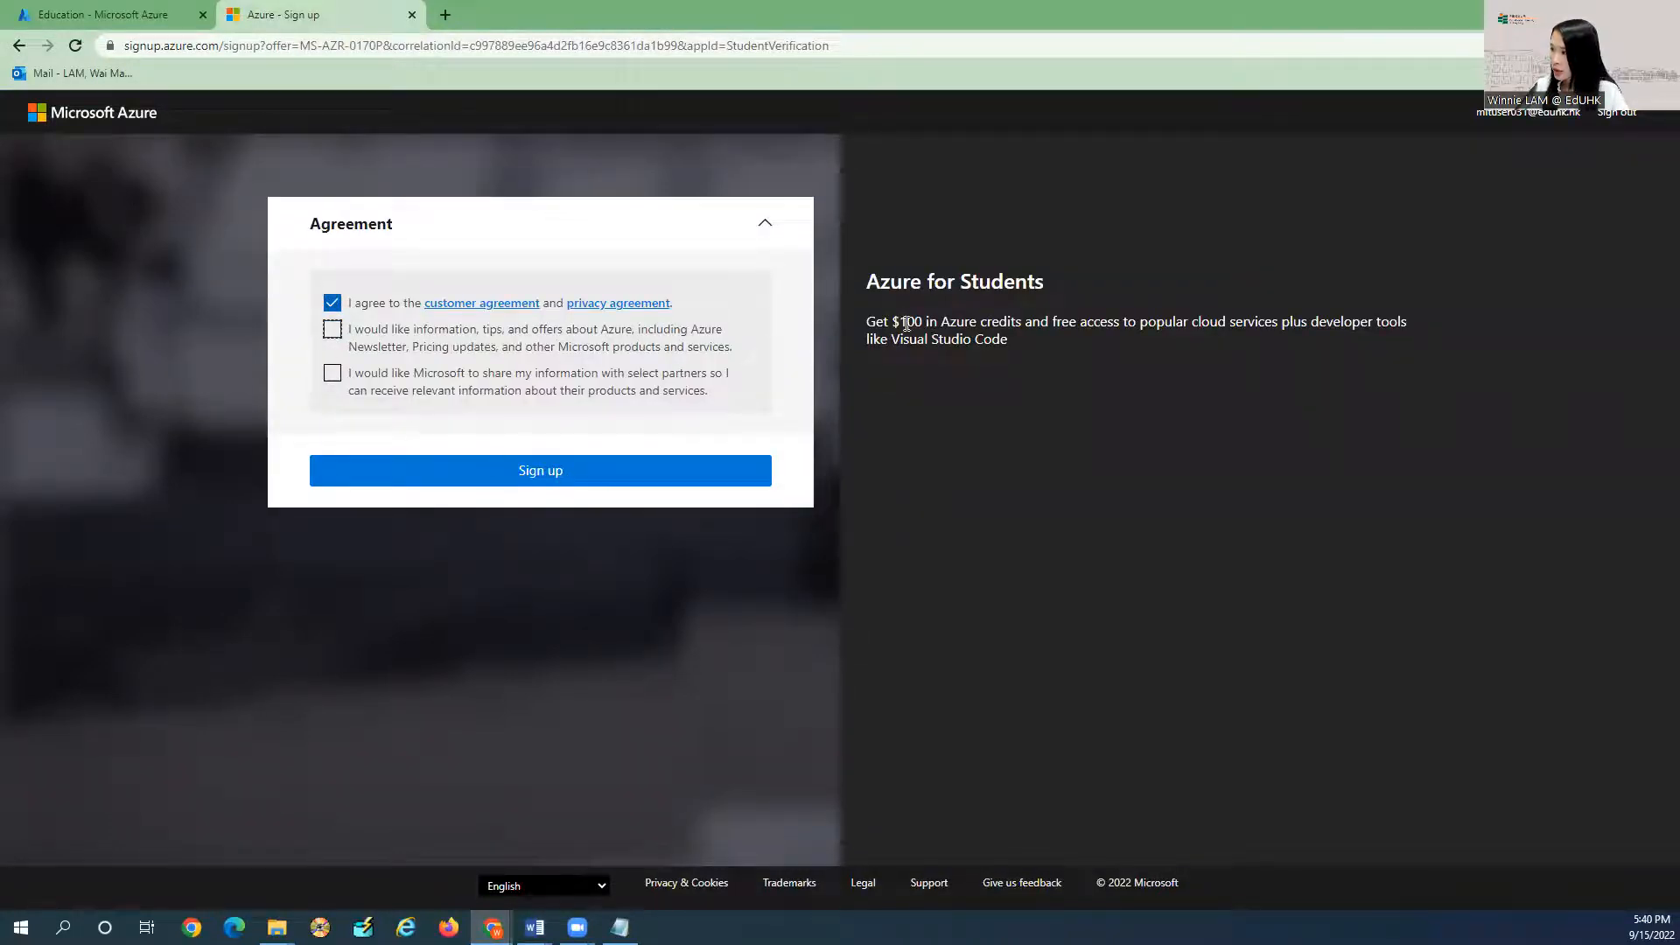
drag(867, 321, 924, 318)
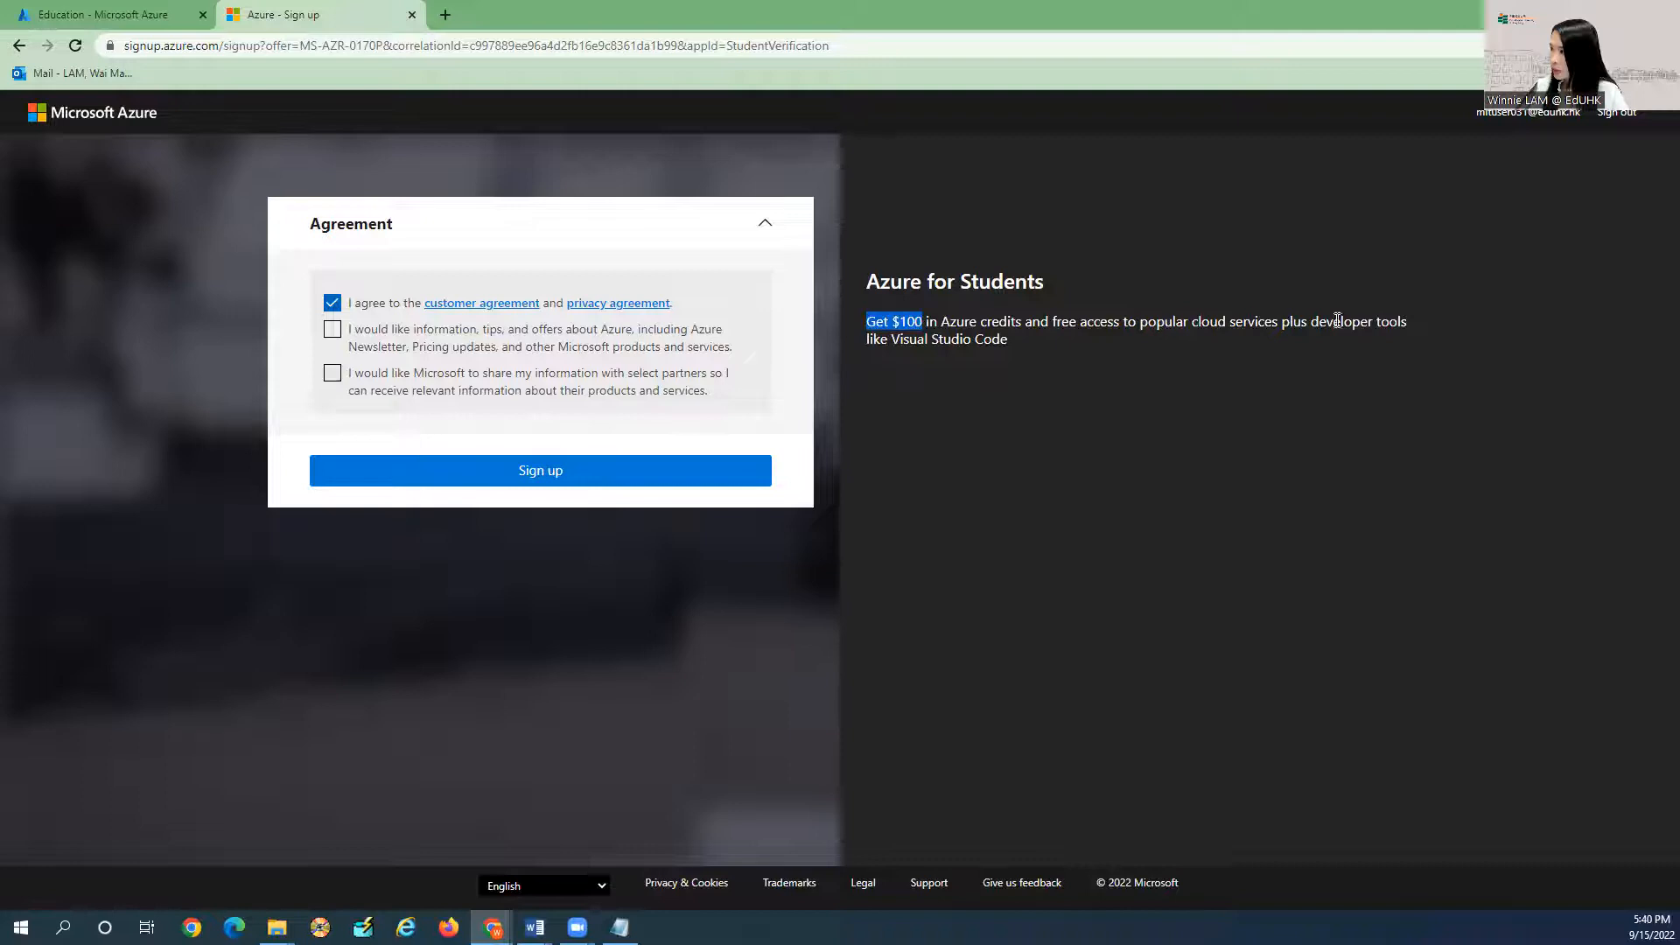
click(543, 480)
click(573, 438)
click(623, 769)
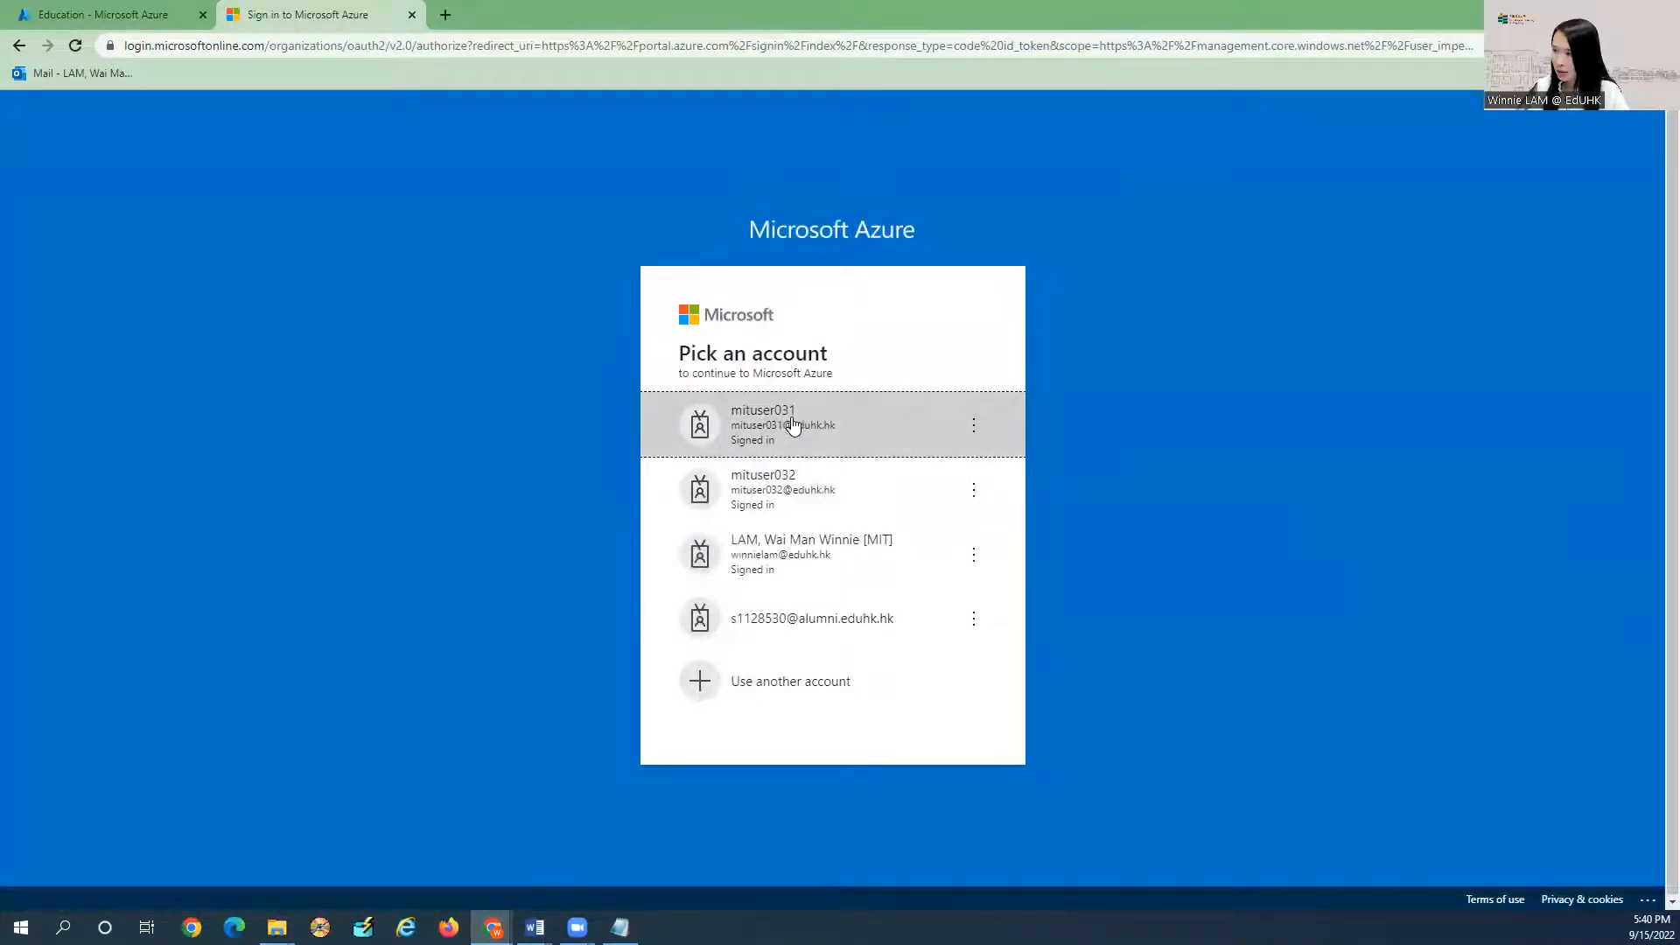
Sign back in and check the Education overview's $100 credit expiring September 15, 2023.
click(795, 422)
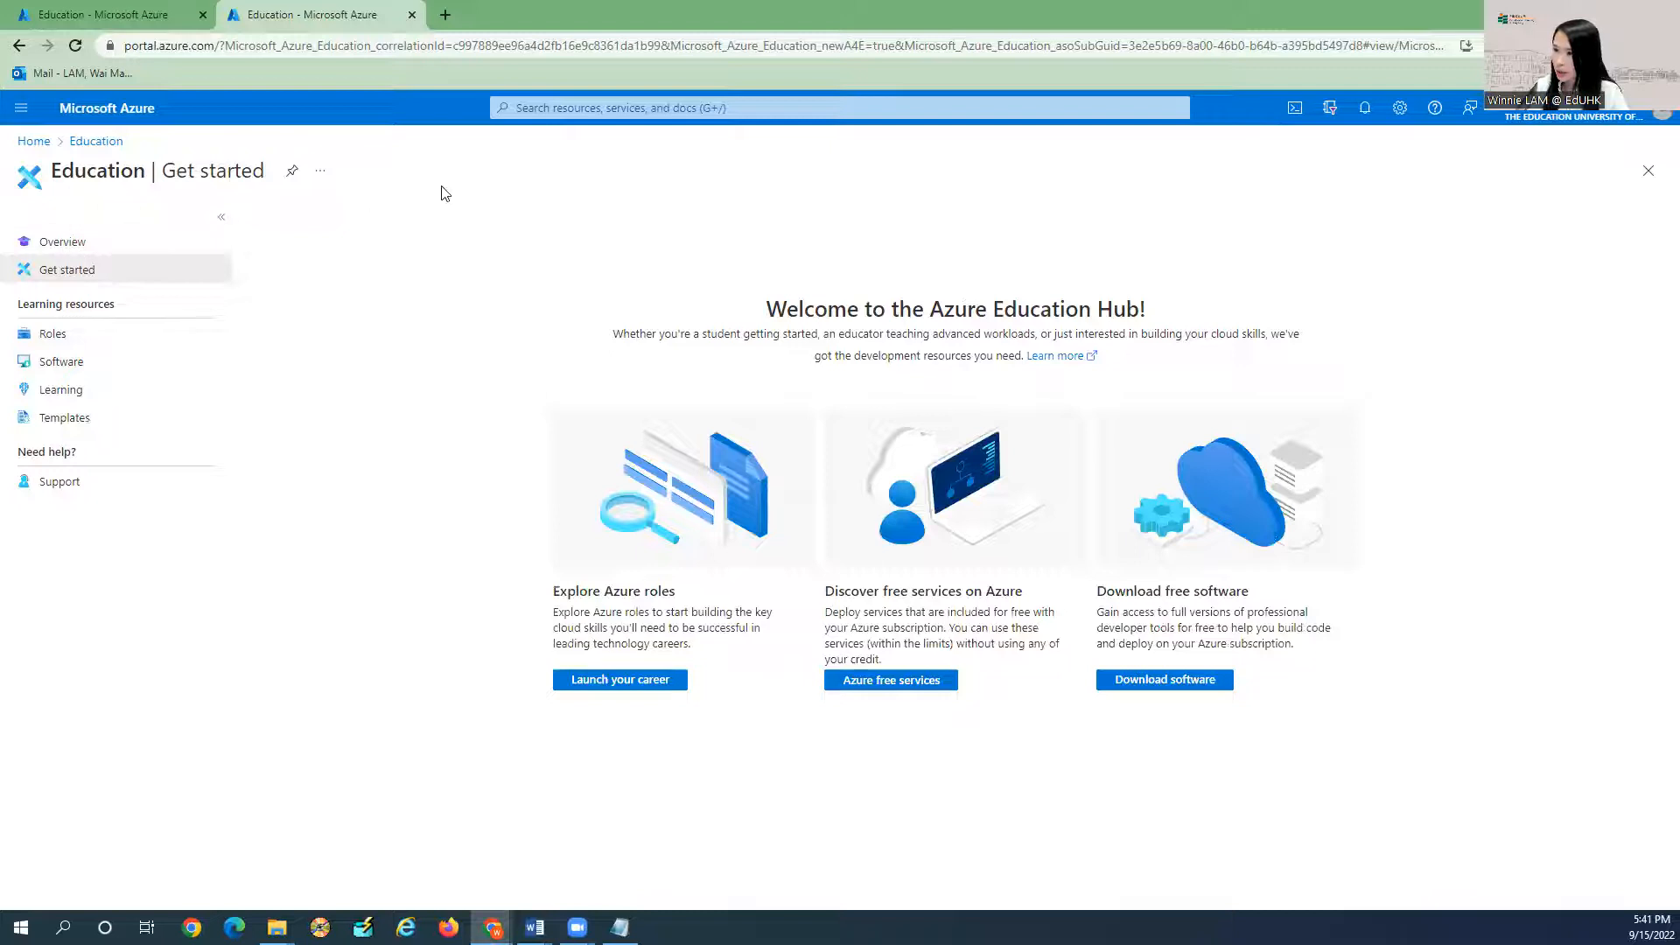
click(50, 242)
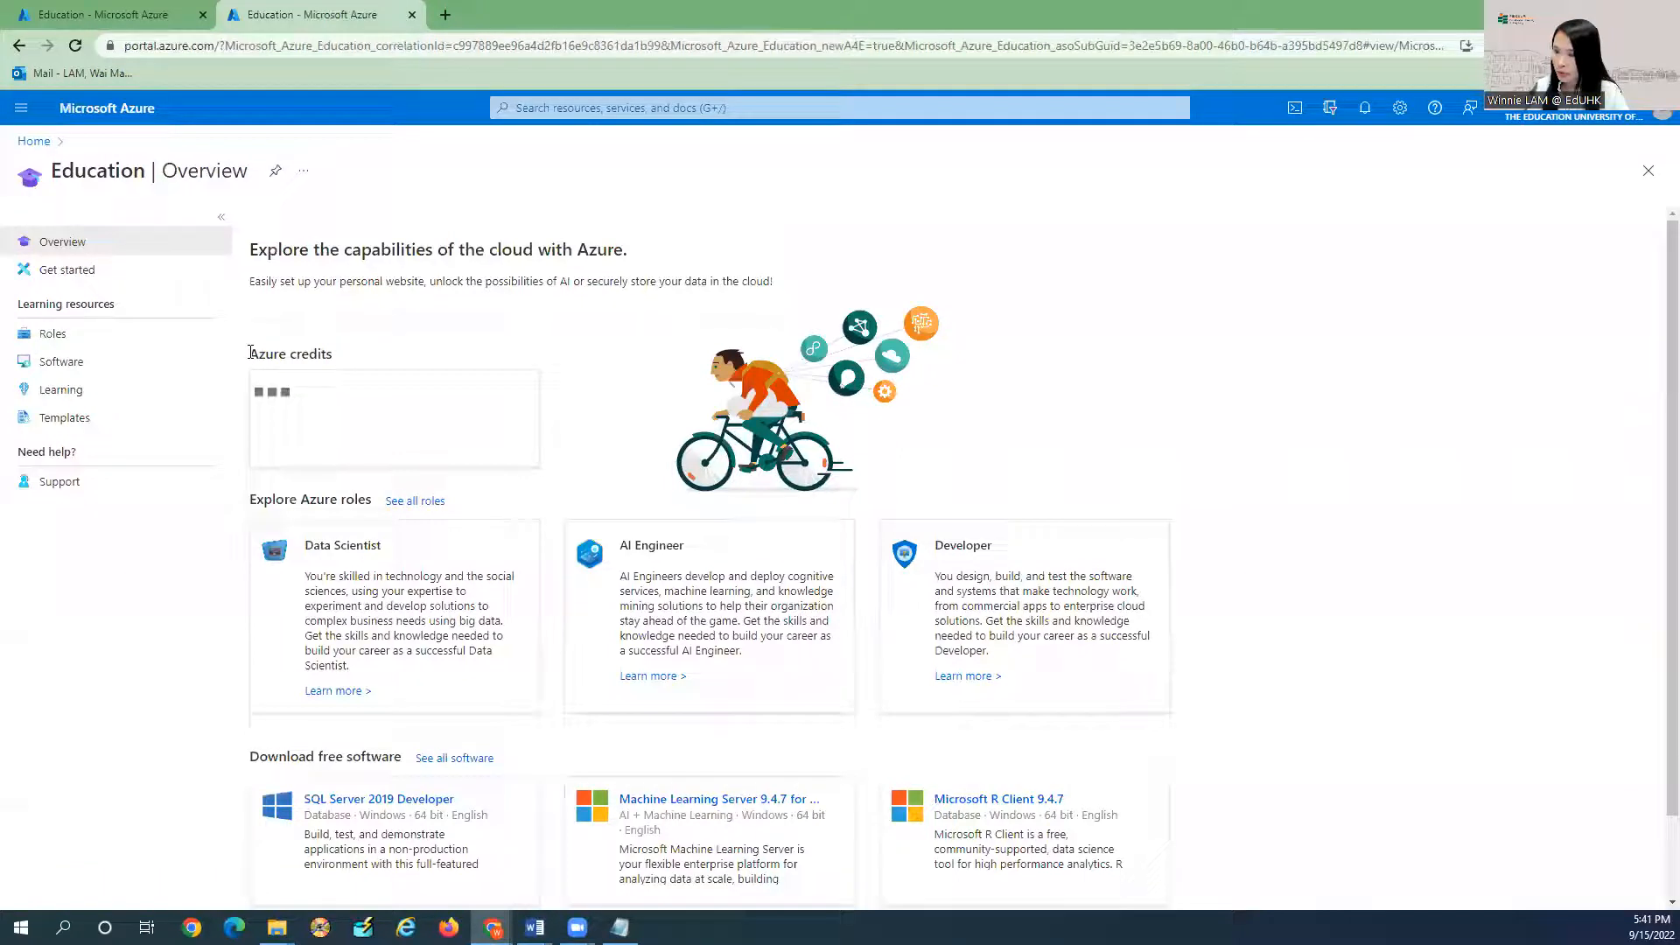
drag(251, 352, 331, 353)
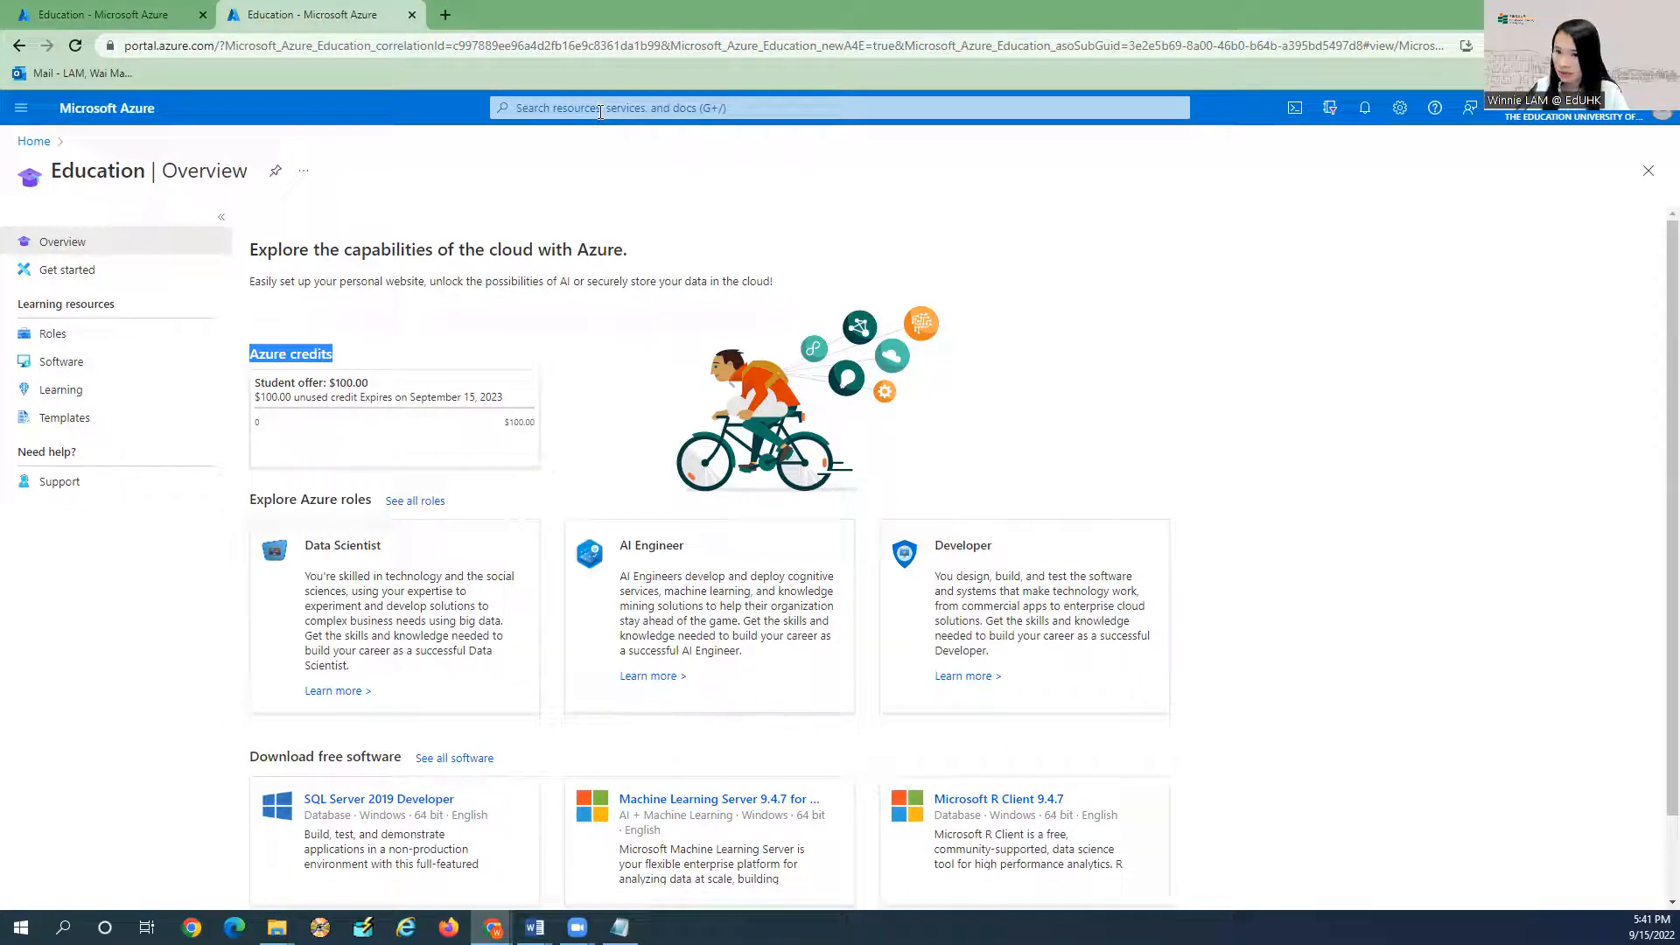
click(600, 108)
Search 'language' and start creating a resource from the Language service.
text(language)
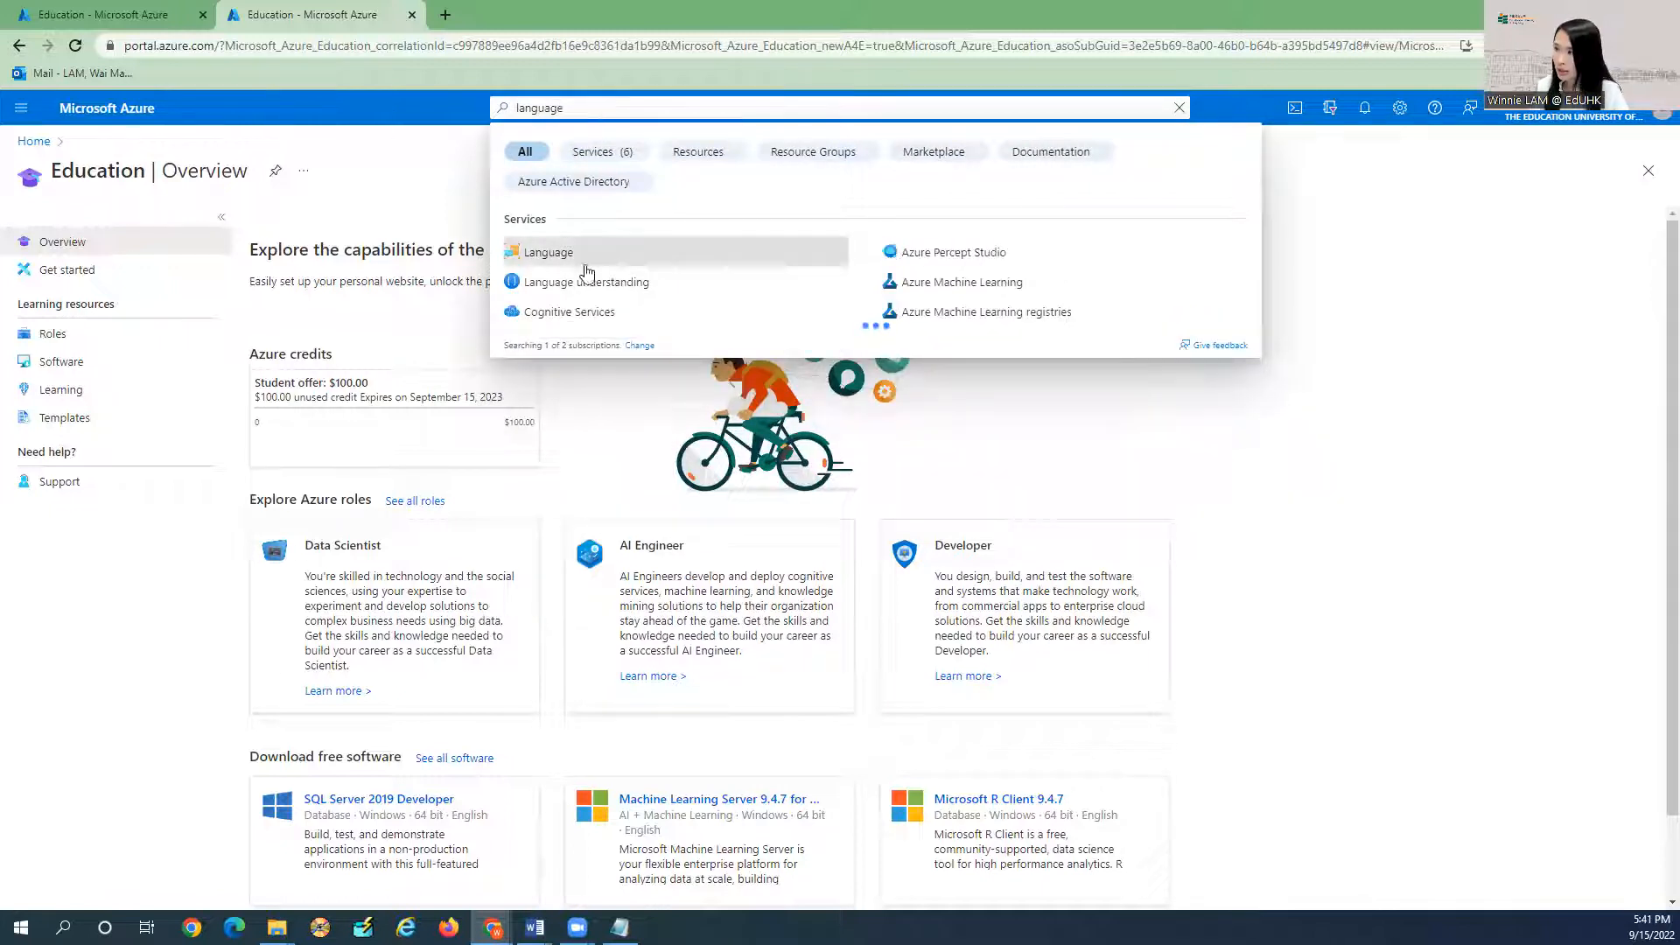
click(564, 259)
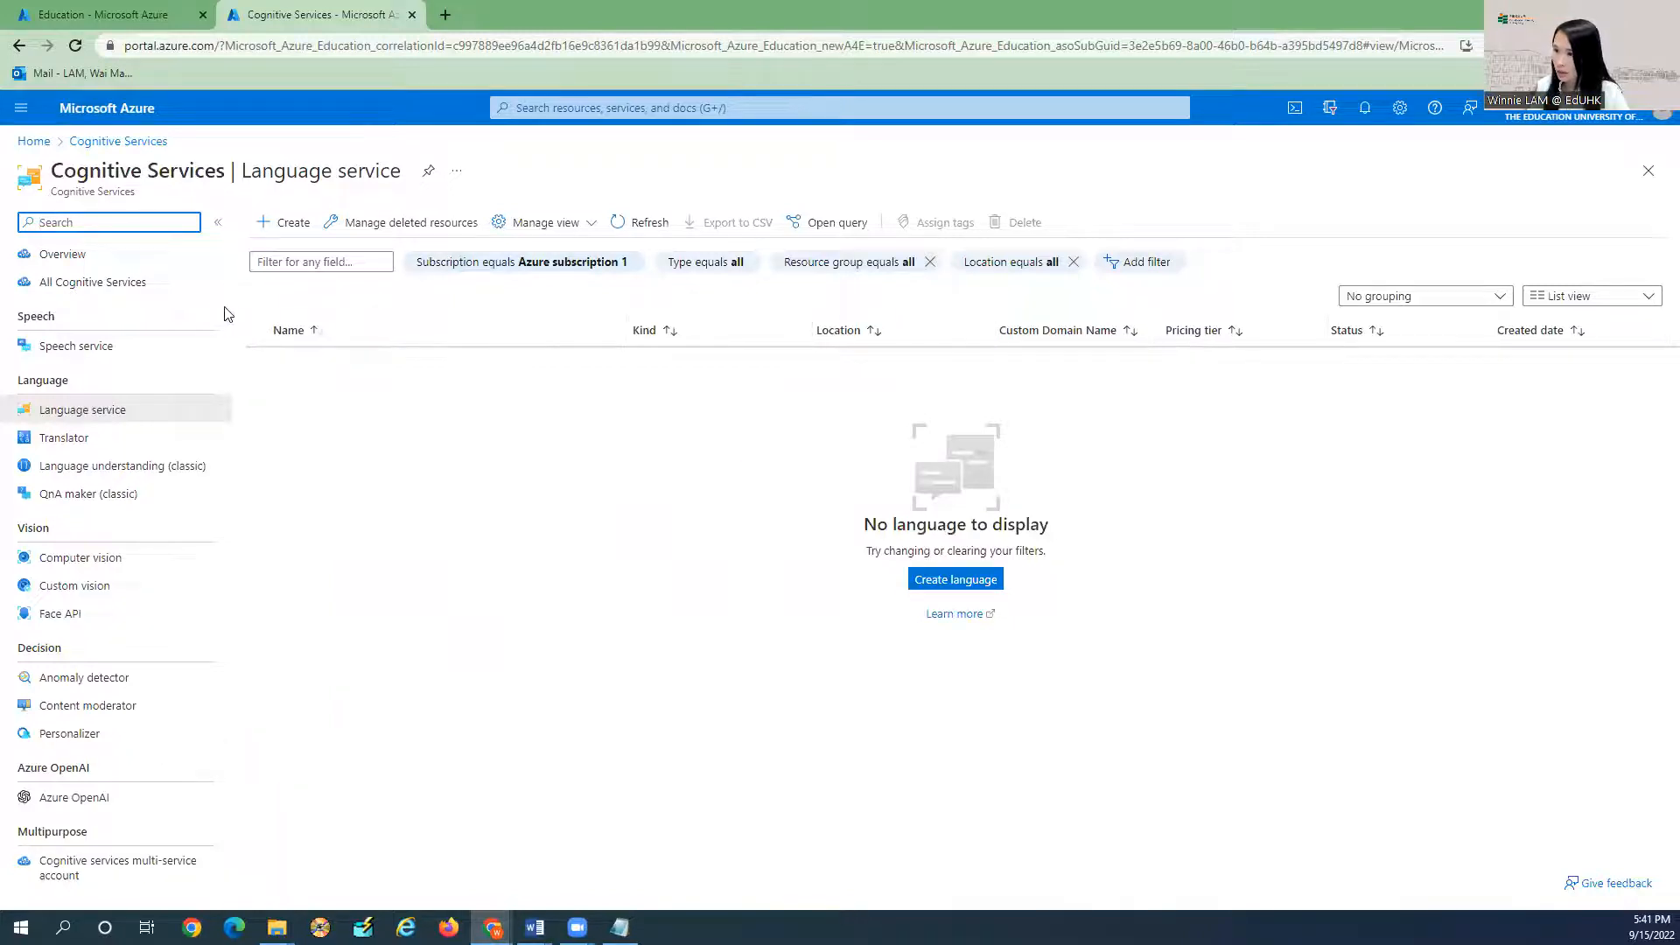
click(281, 228)
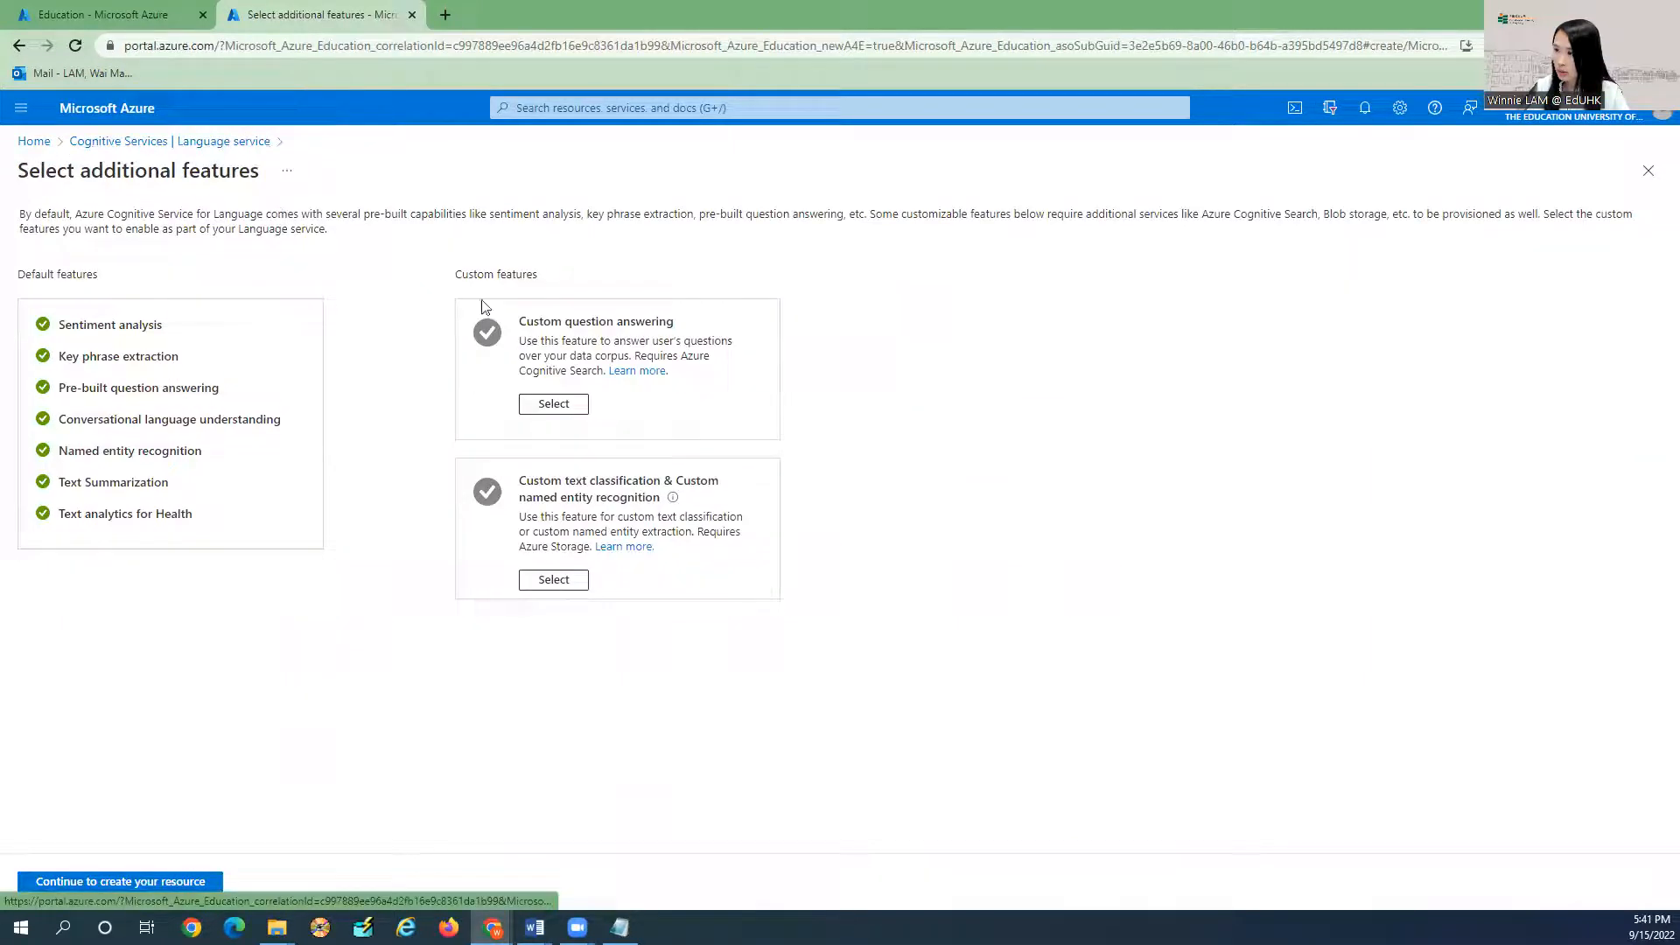
click(42, 144)
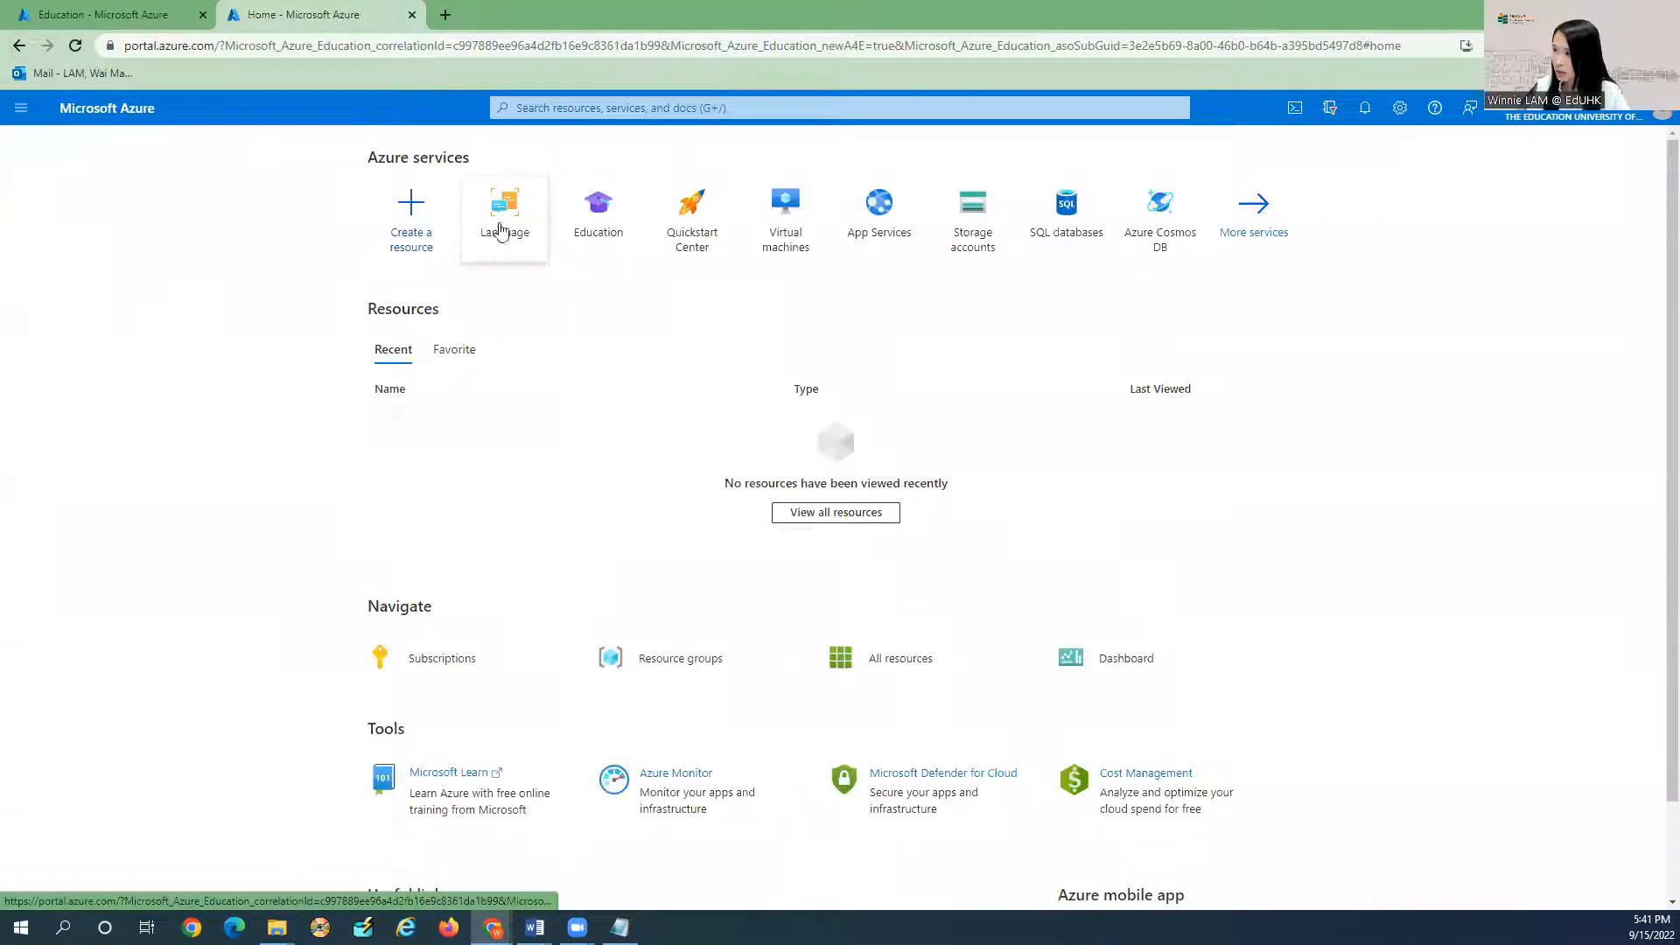
click(501, 230)
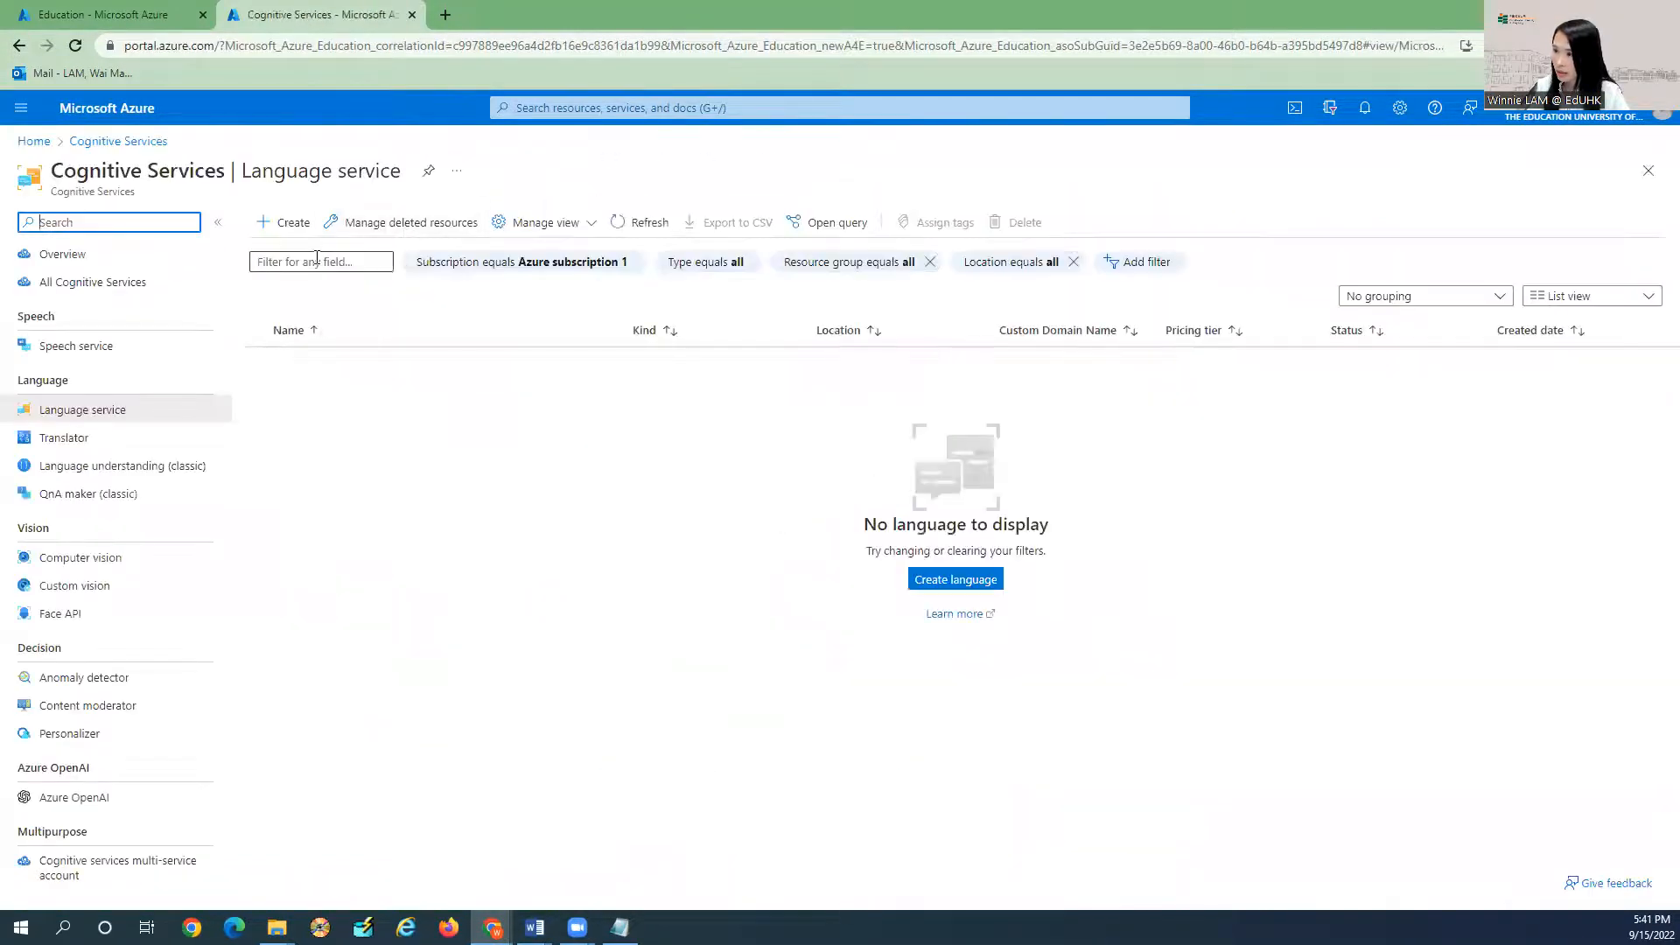
click(293, 226)
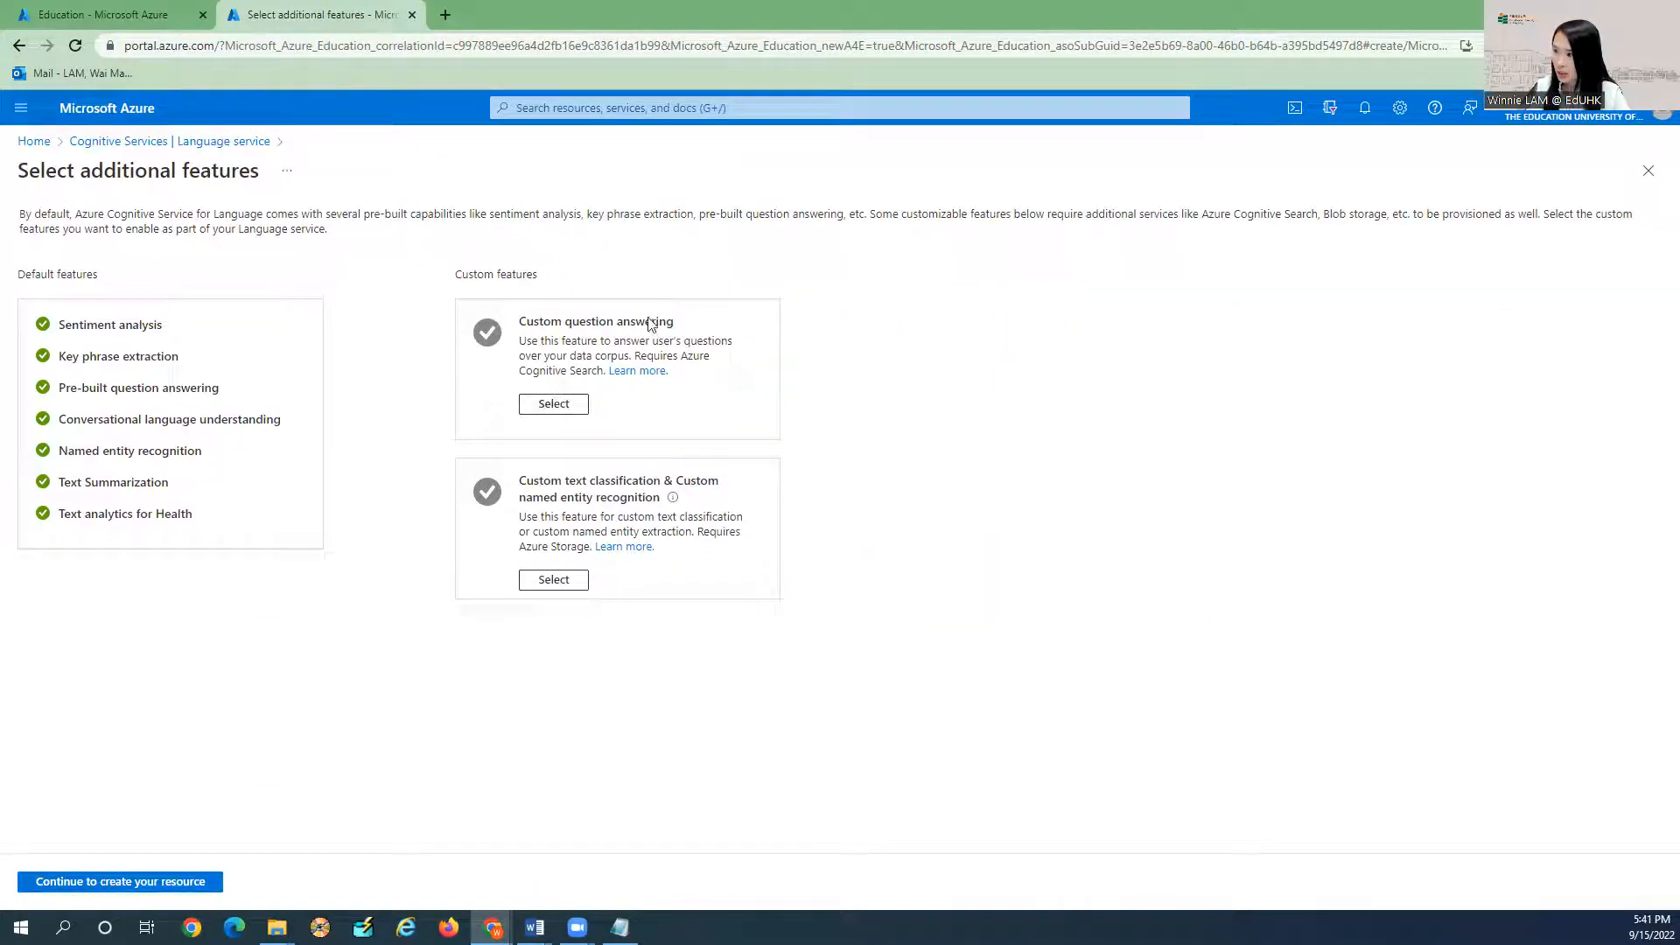
Add Custom question answering and continue to the resource creation form.
click(560, 409)
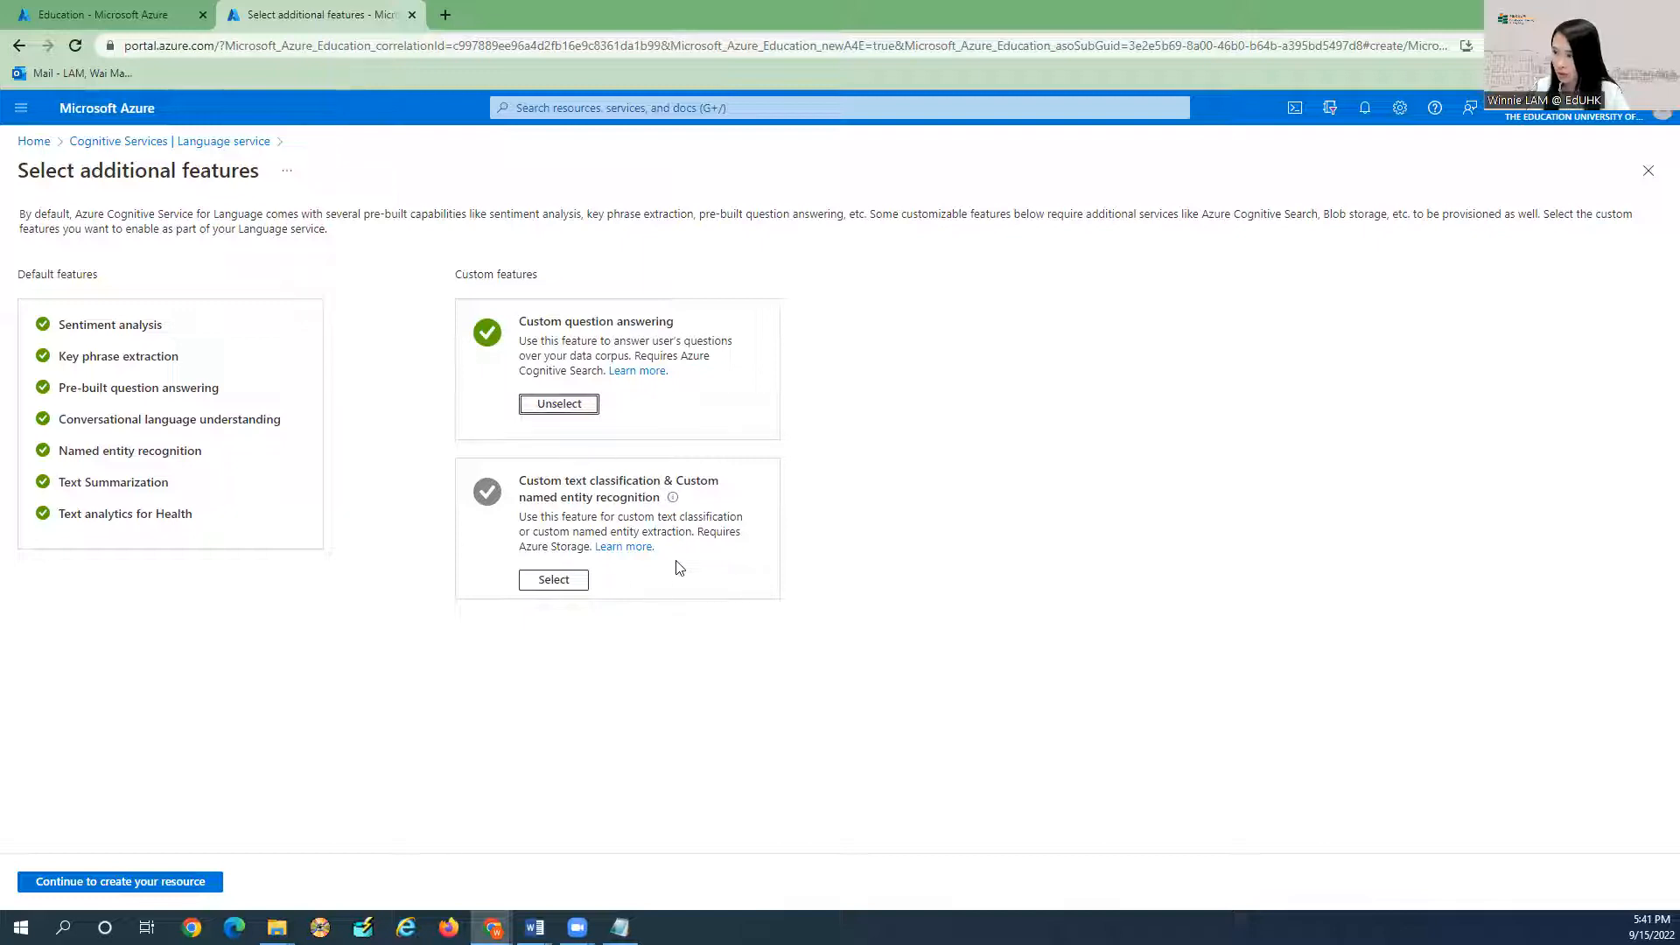
drag(520, 550, 586, 546)
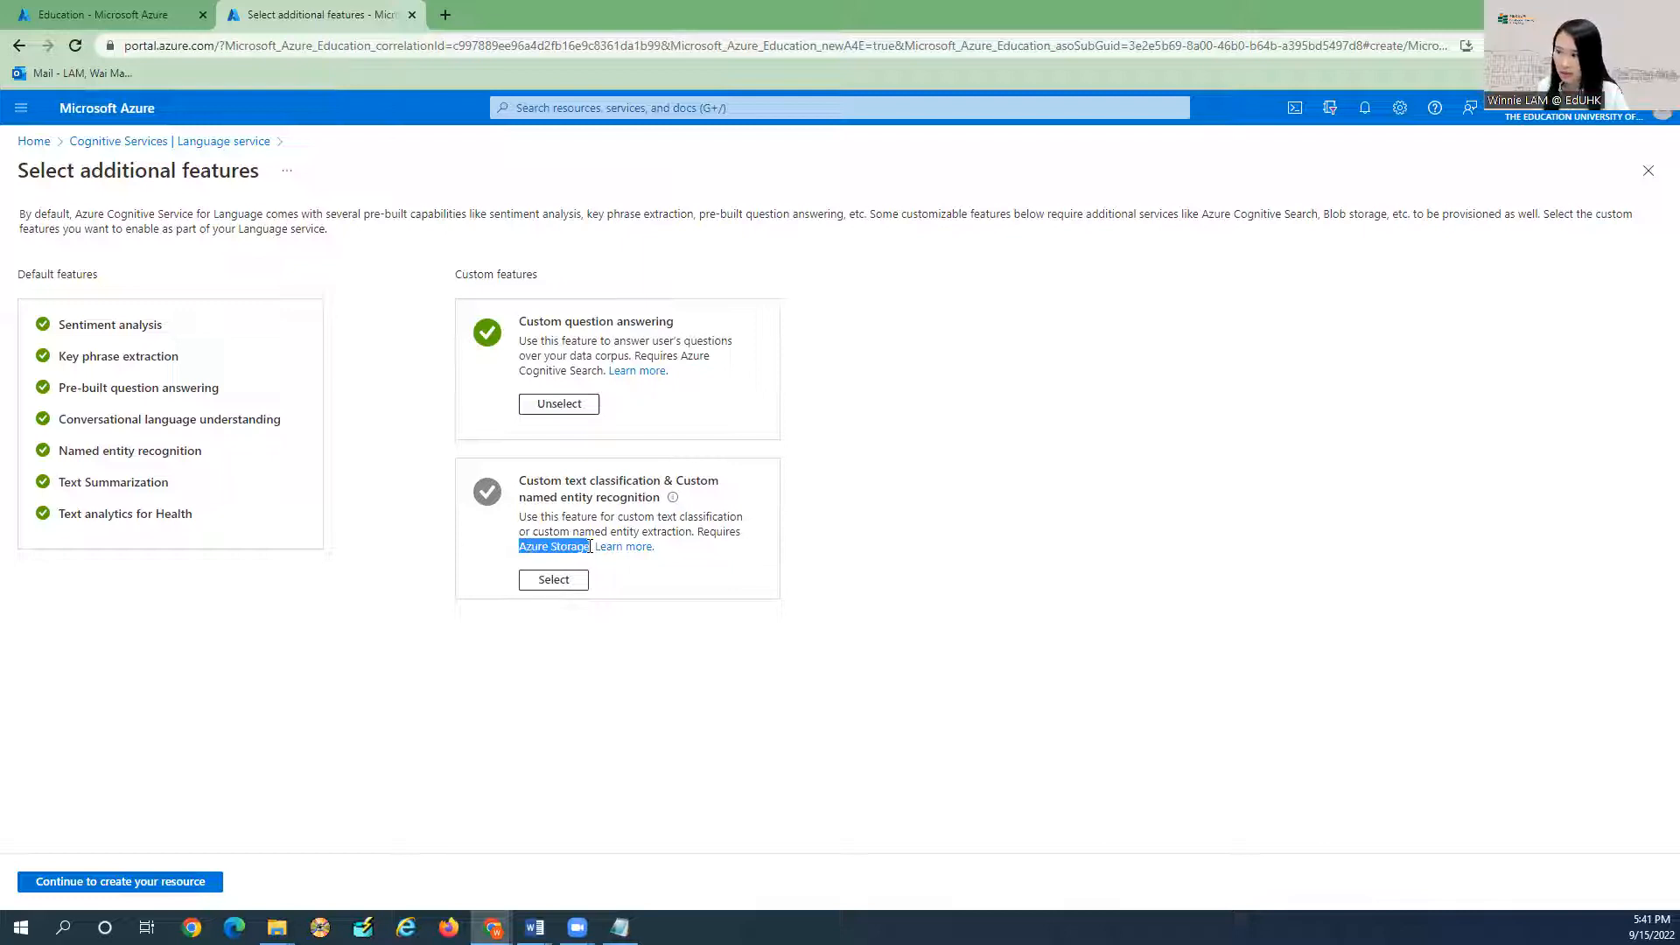
click(295, 691)
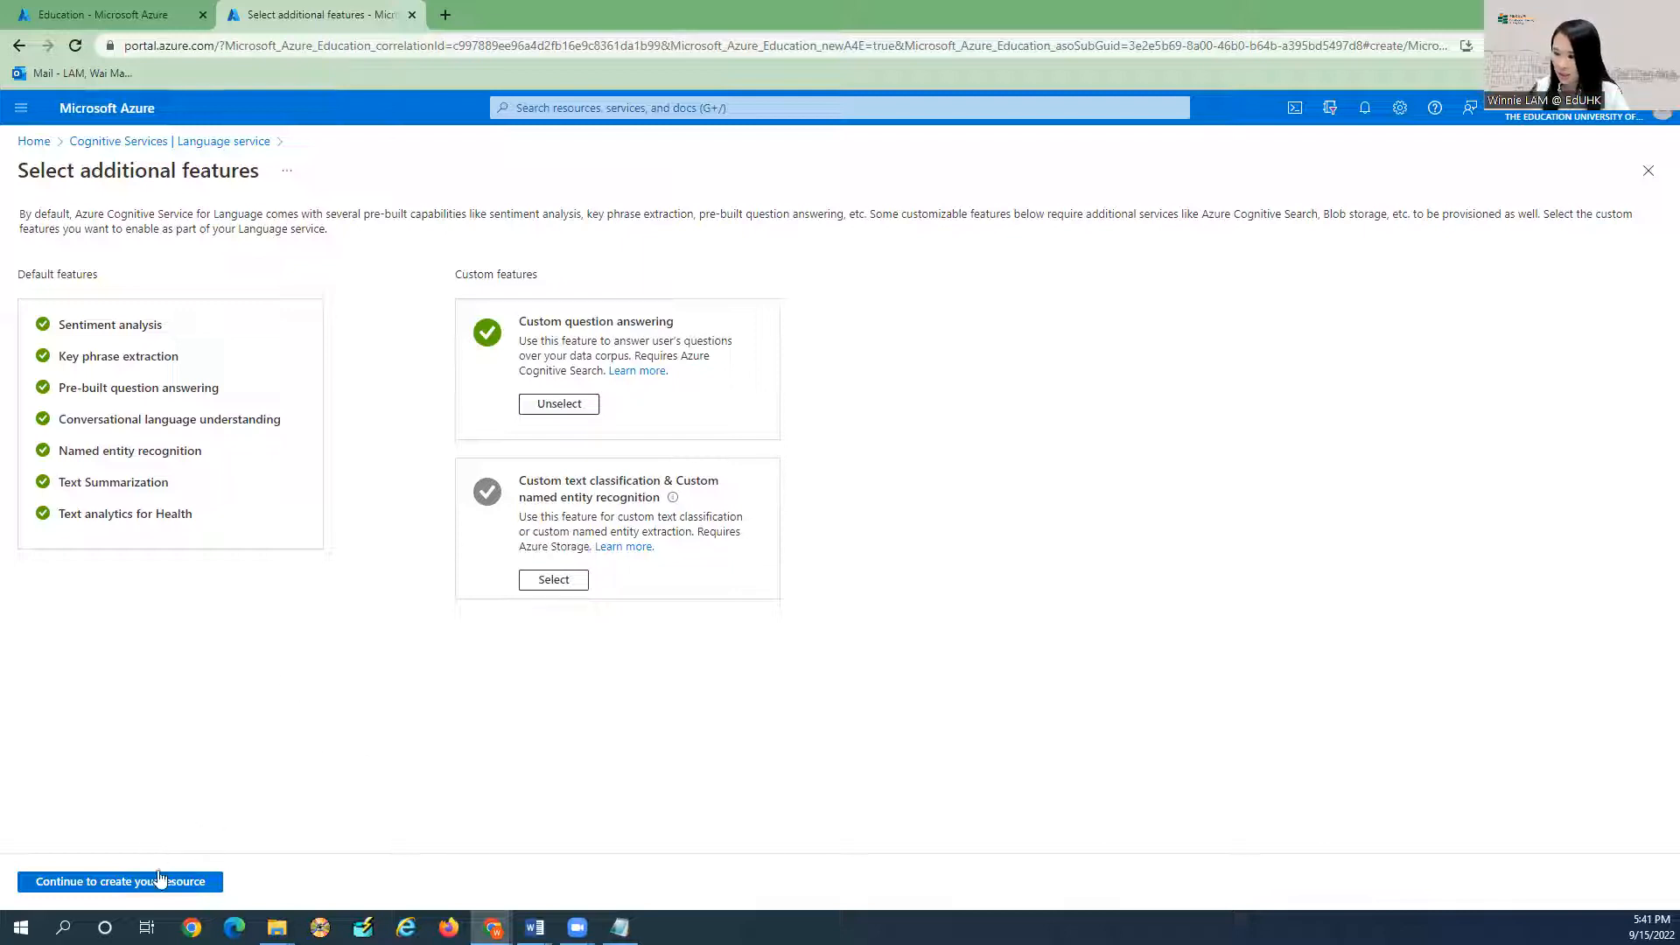
click(139, 882)
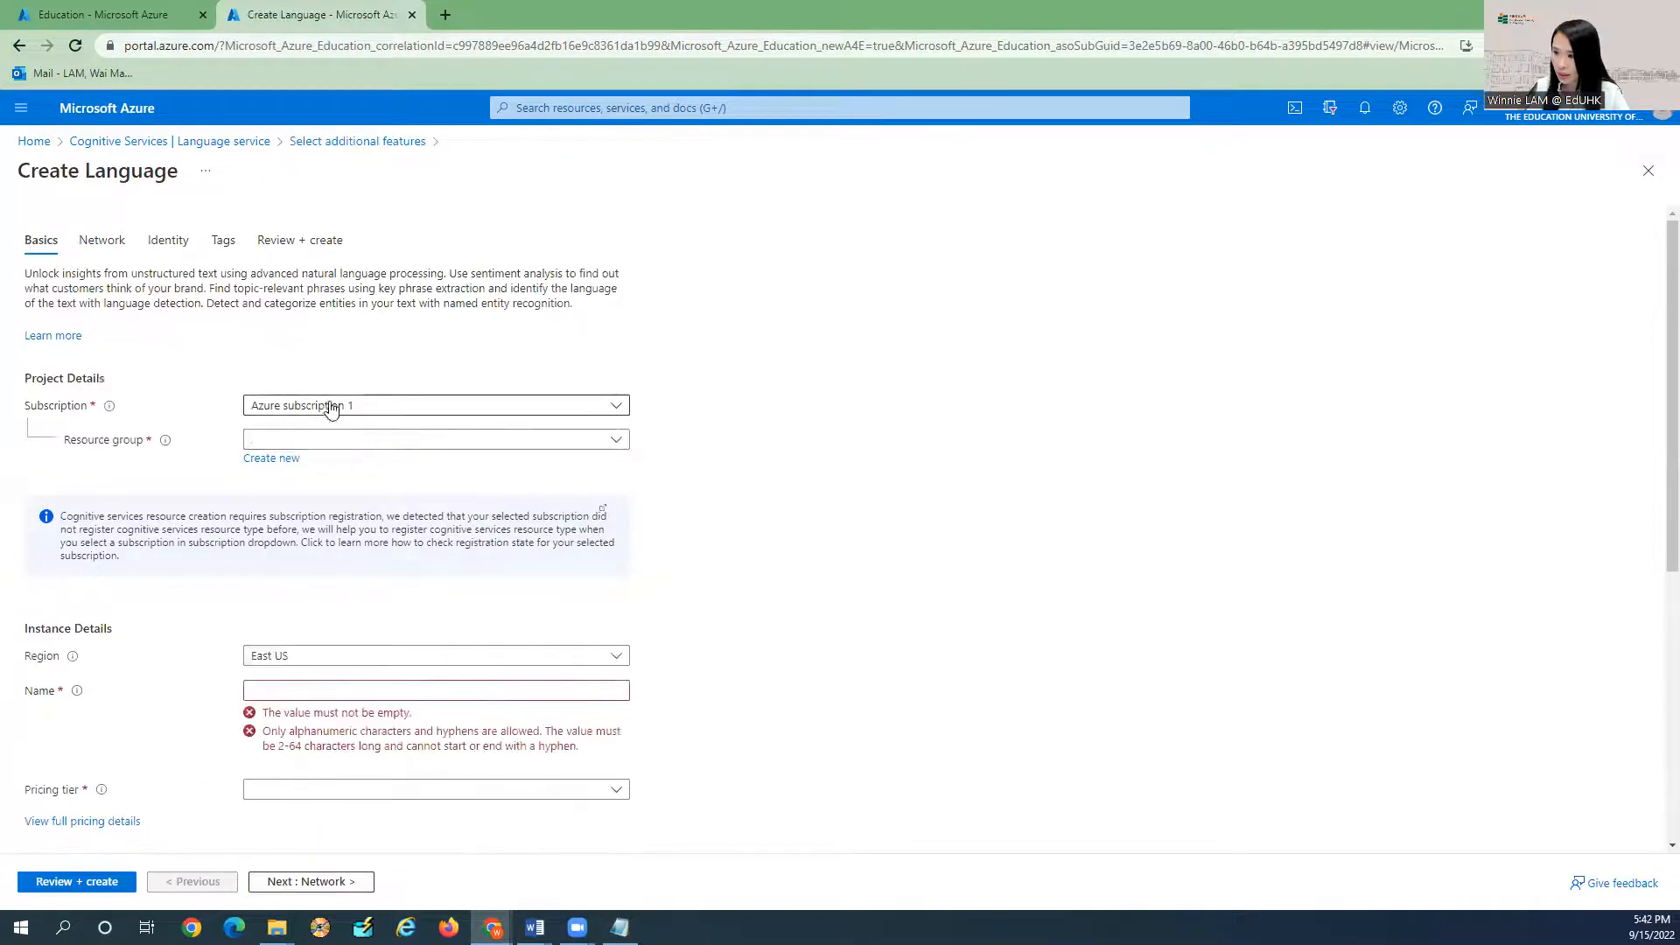
Choose the Azure for Students subscription, TrialChatbot resource group, and East US region.
click(331, 407)
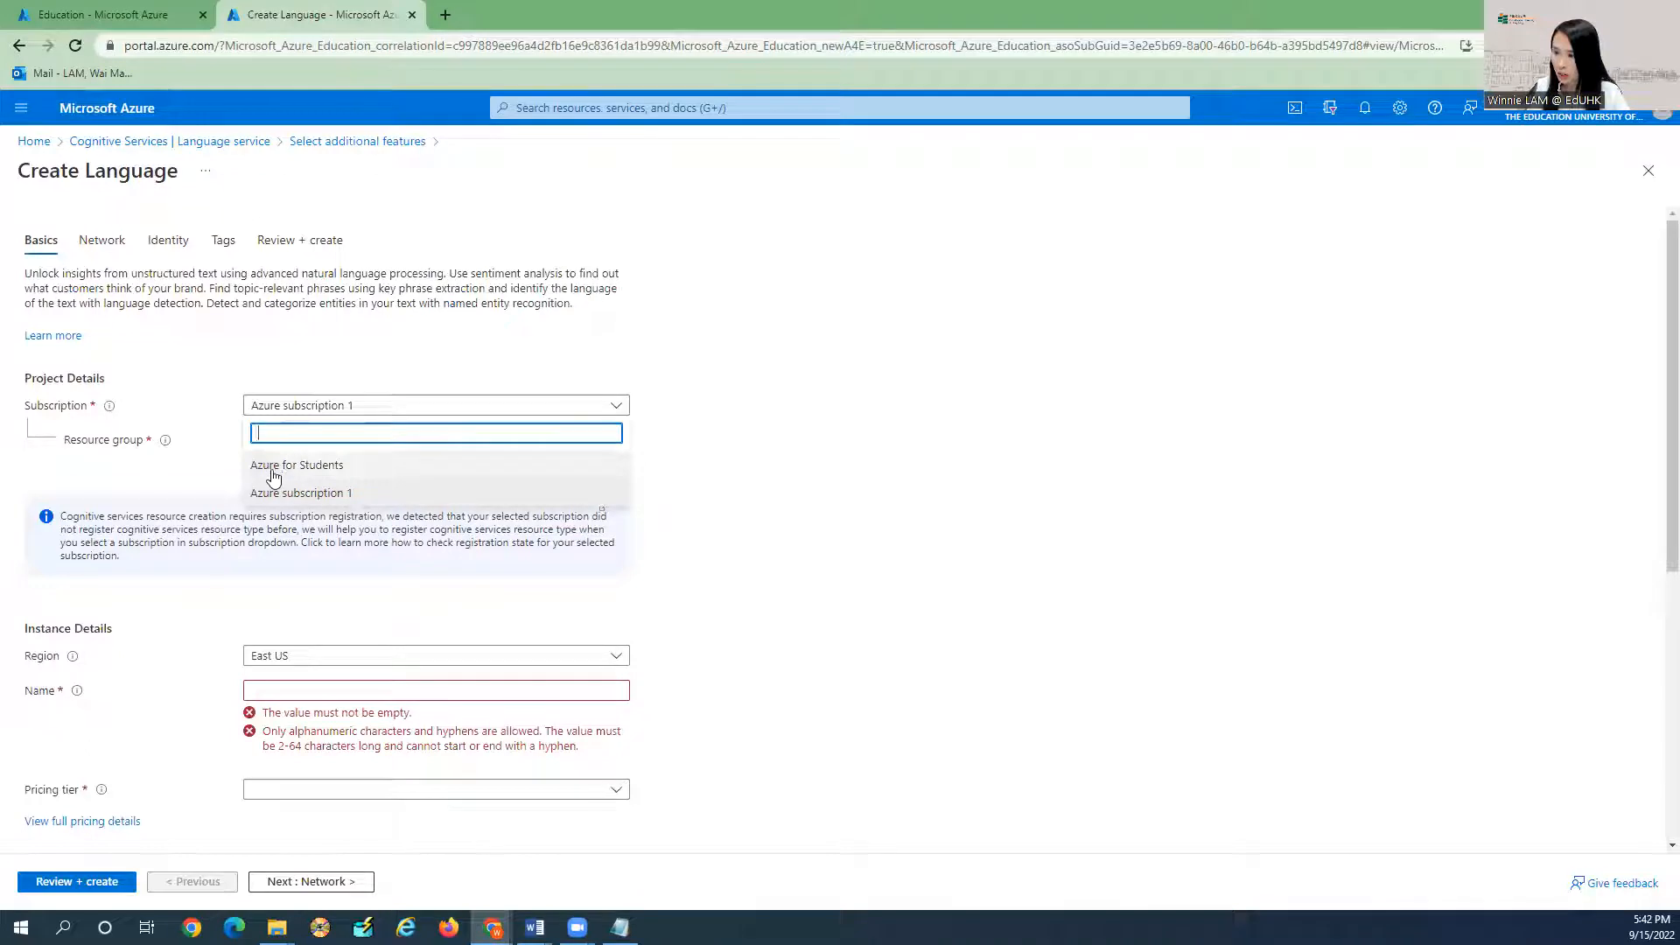
click(338, 472)
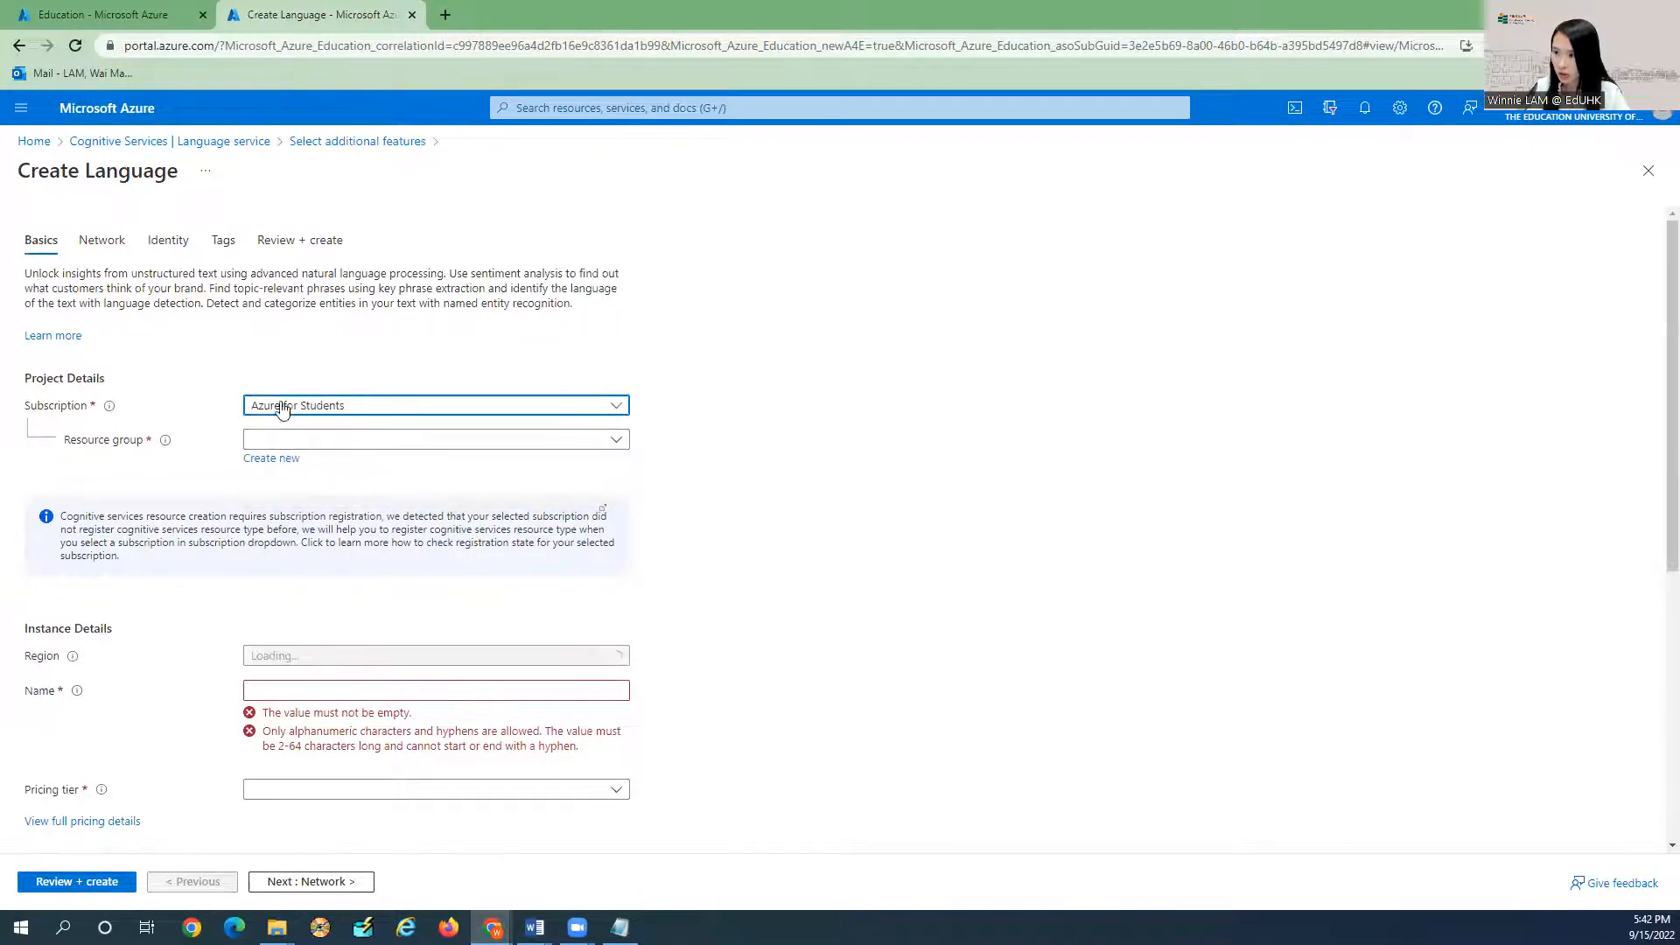
click(304, 442)
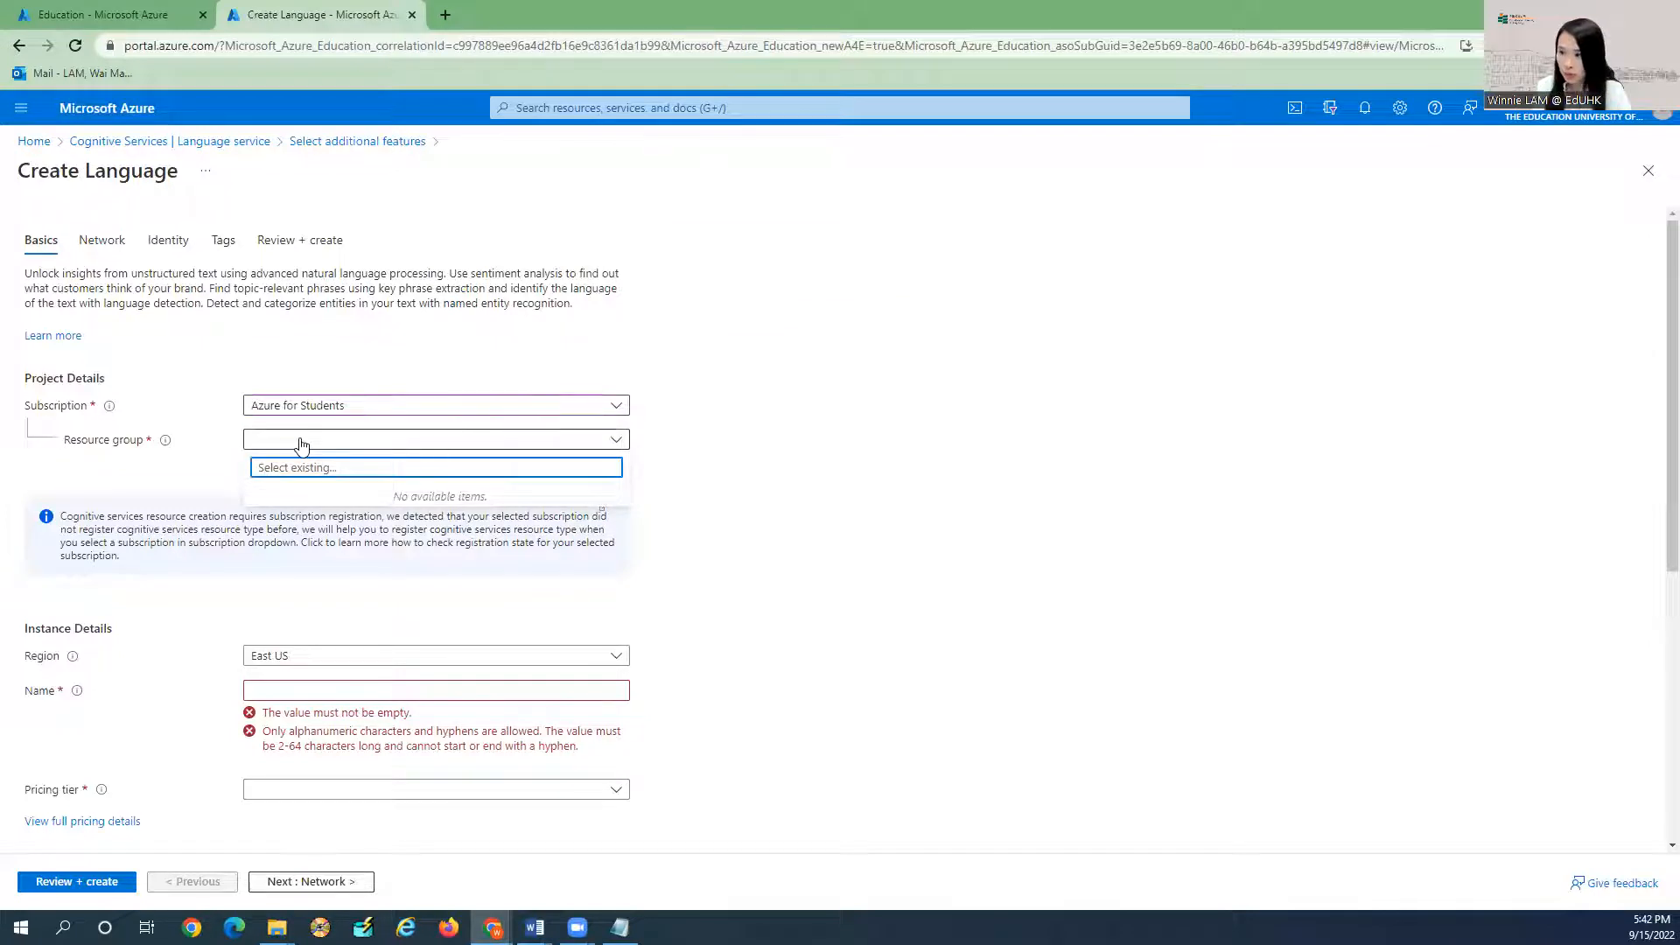
text(TrialChatbot)
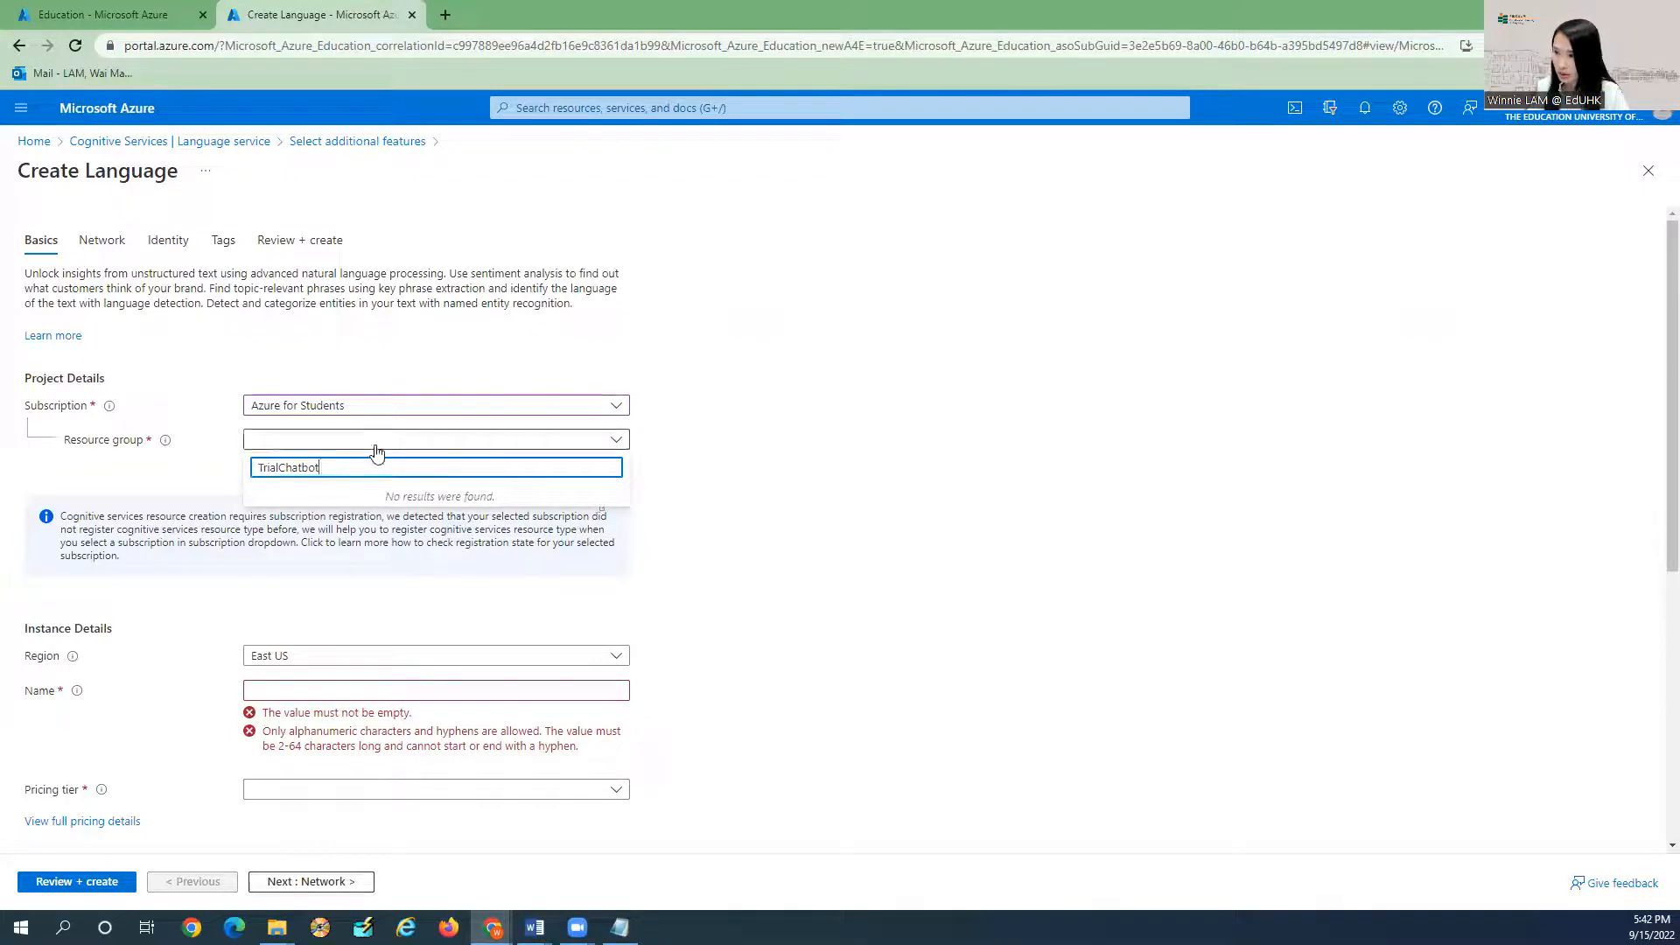
key(ctrl+a)
key(ctrl+c)
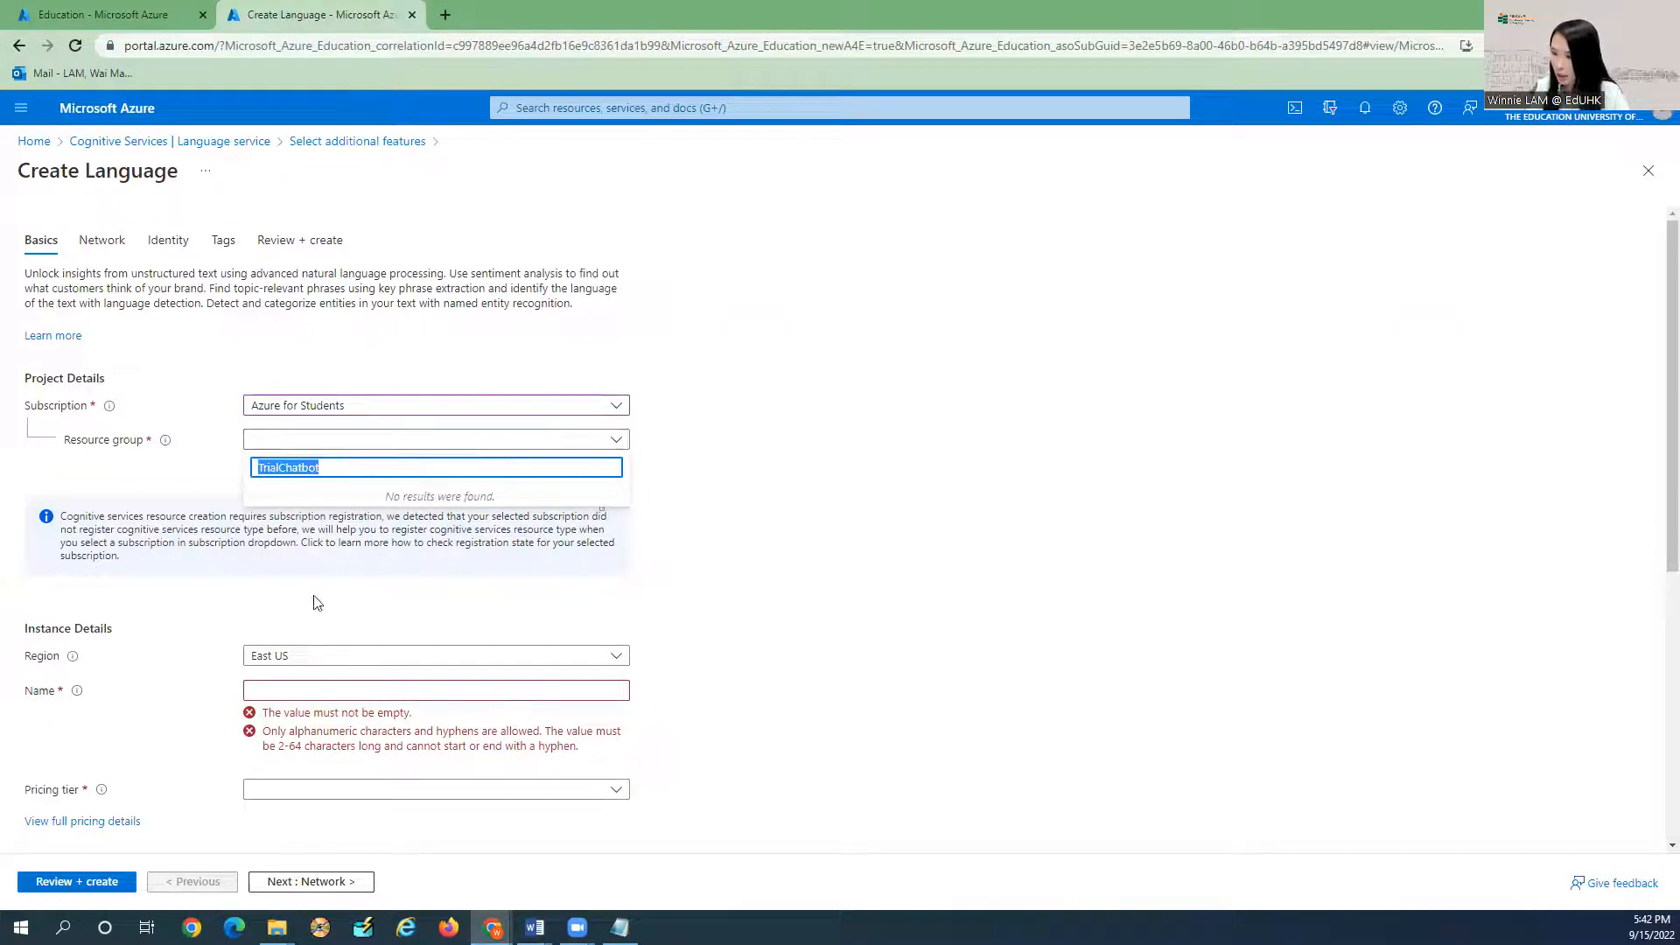
click(296, 655)
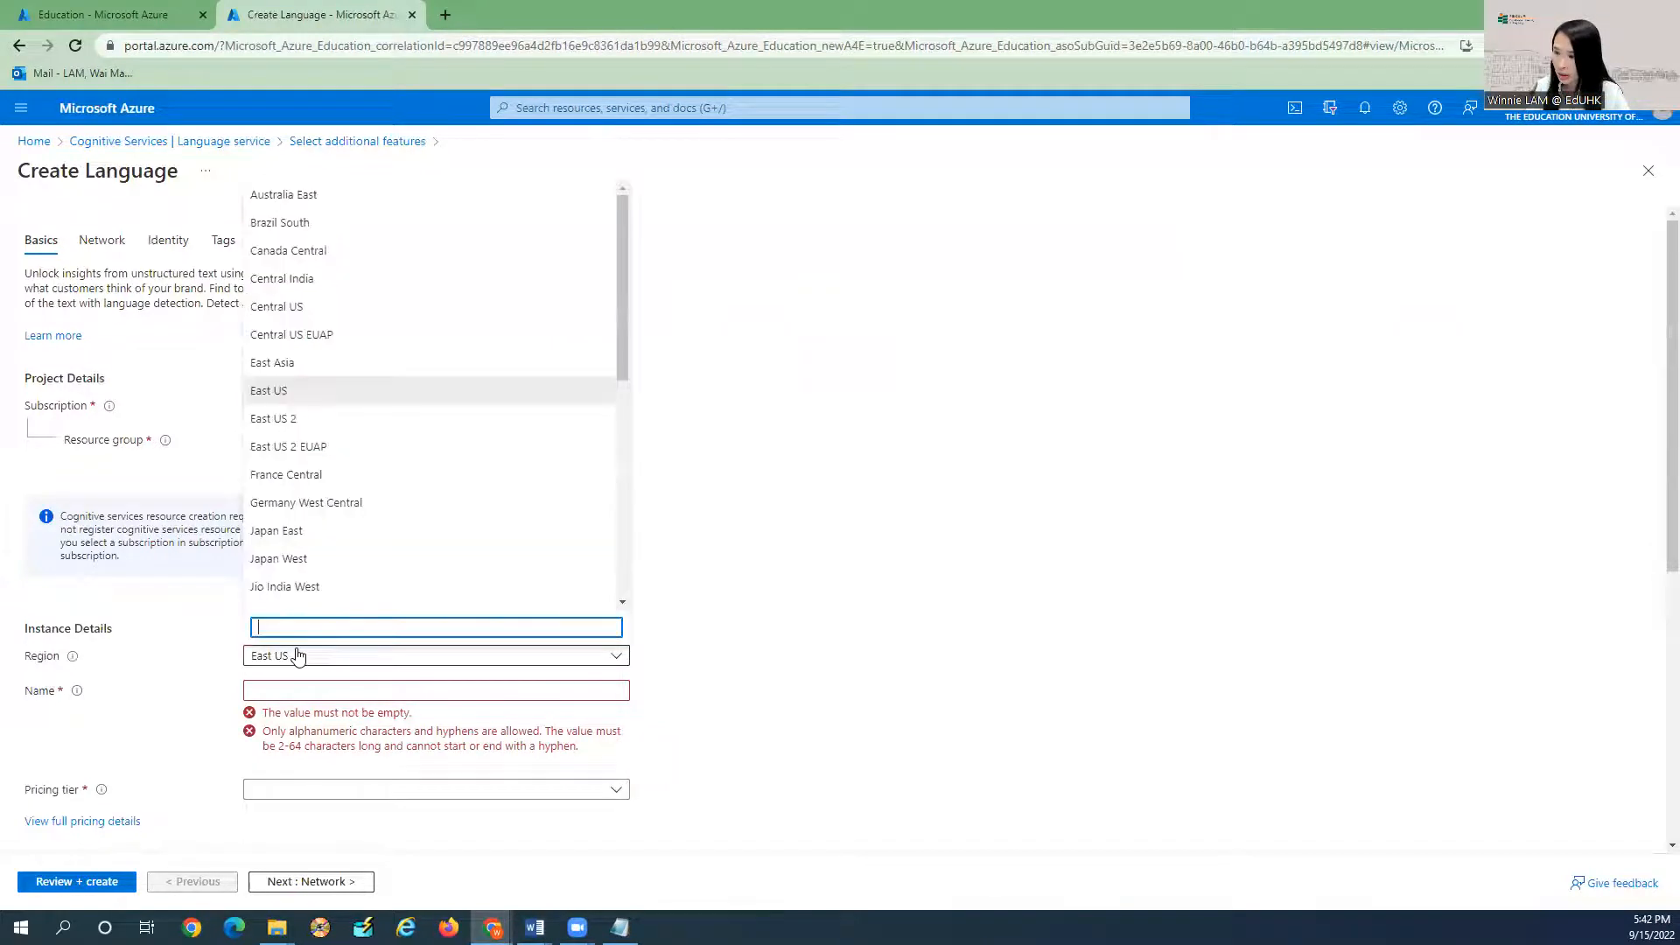
click(270, 390)
scroll(278, 477, down, 2)
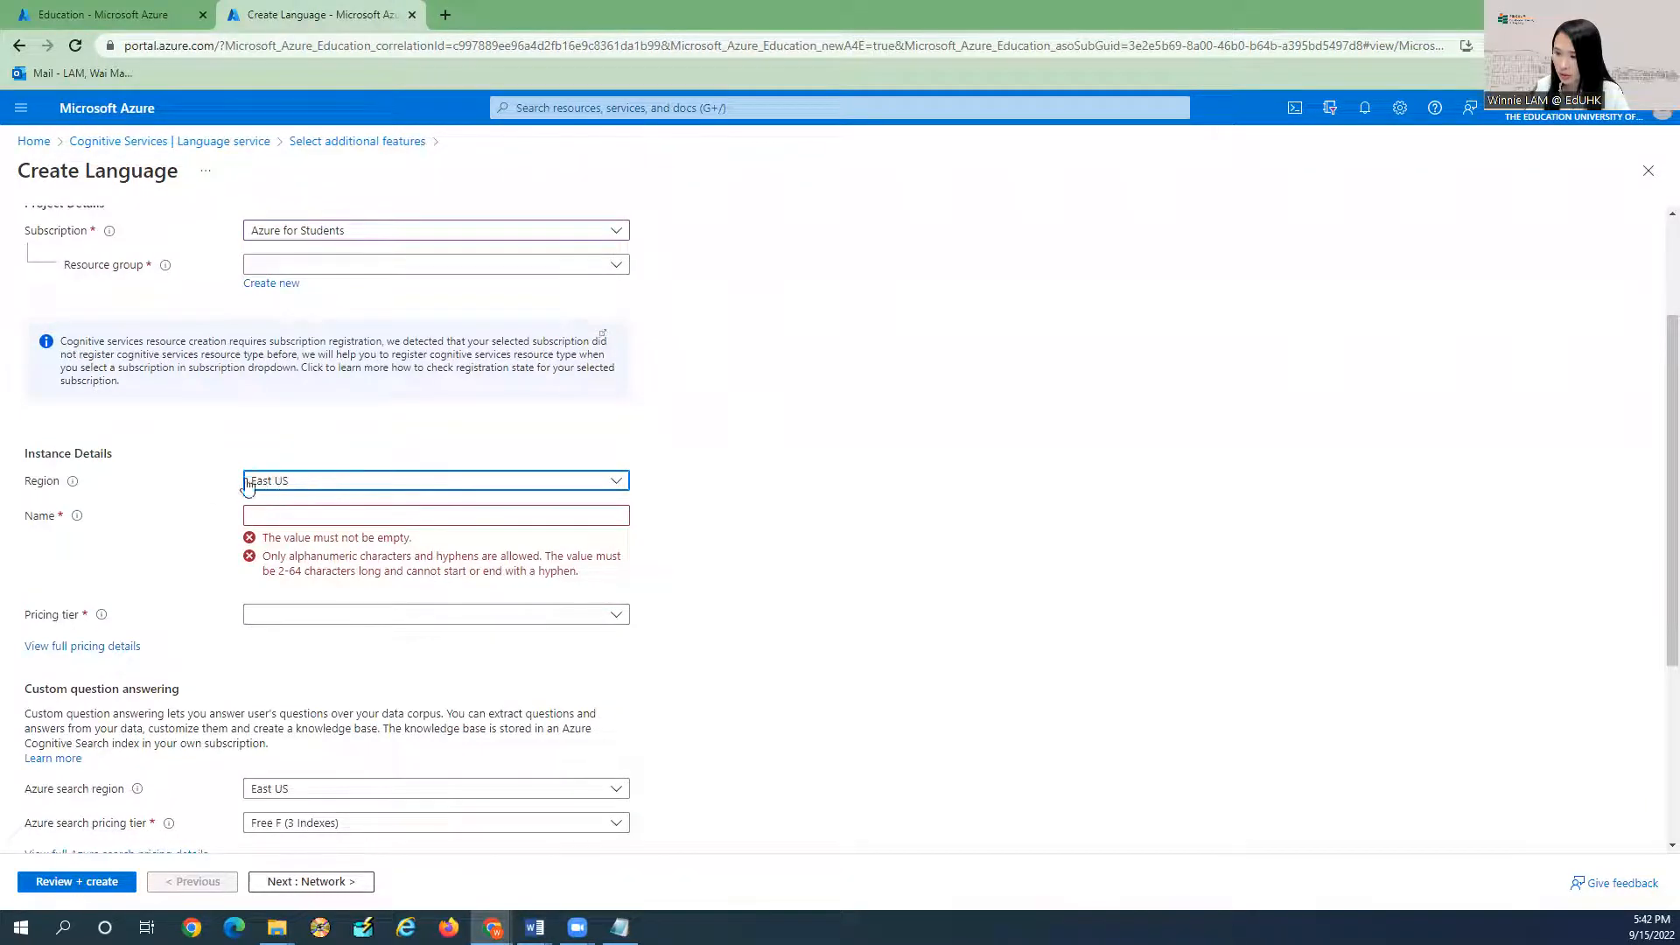
Name the resource TrialChatbot and select the Free F0 pricing tier.
click(297, 516)
key(ctrl+v)
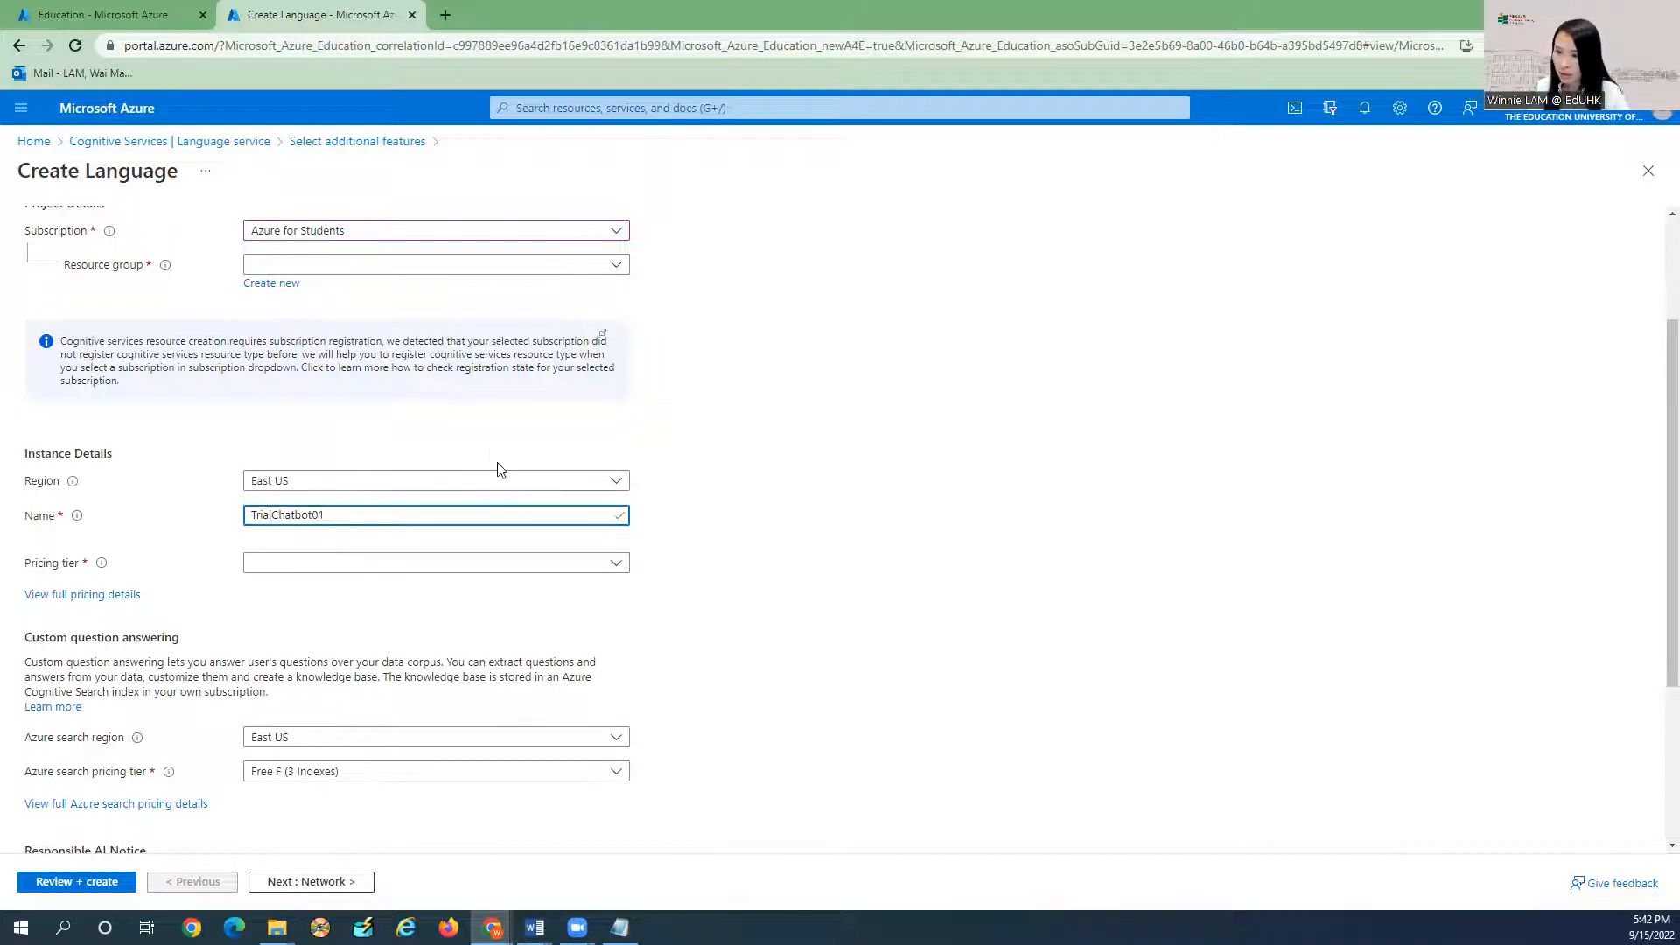
click(332, 562)
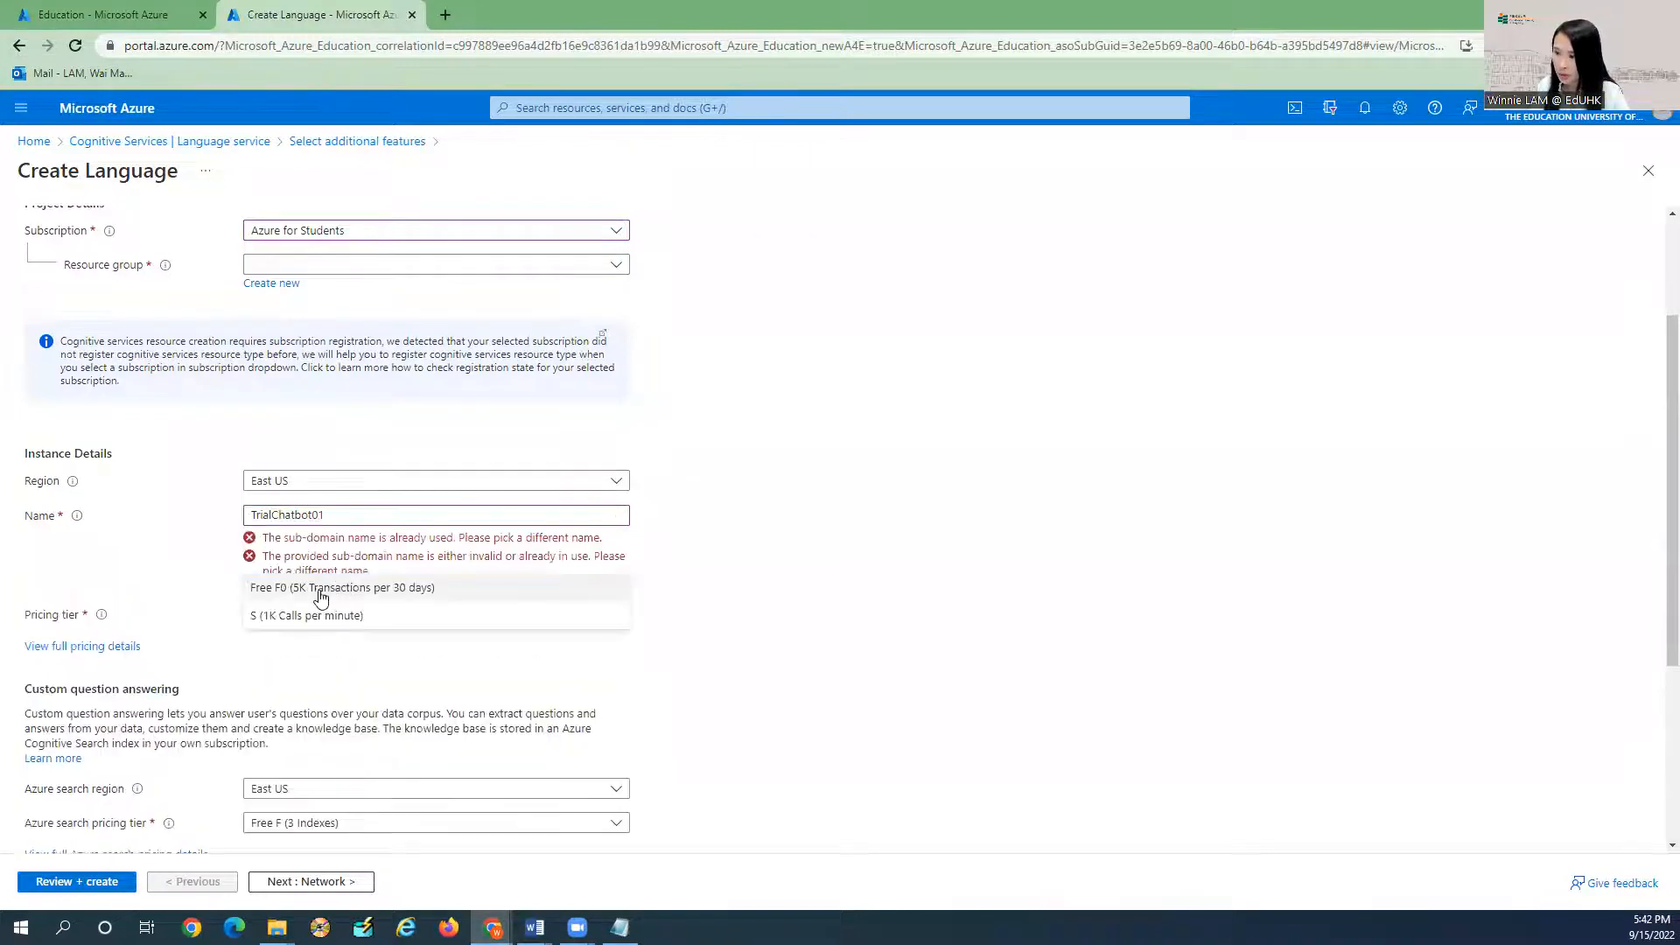
click(306, 591)
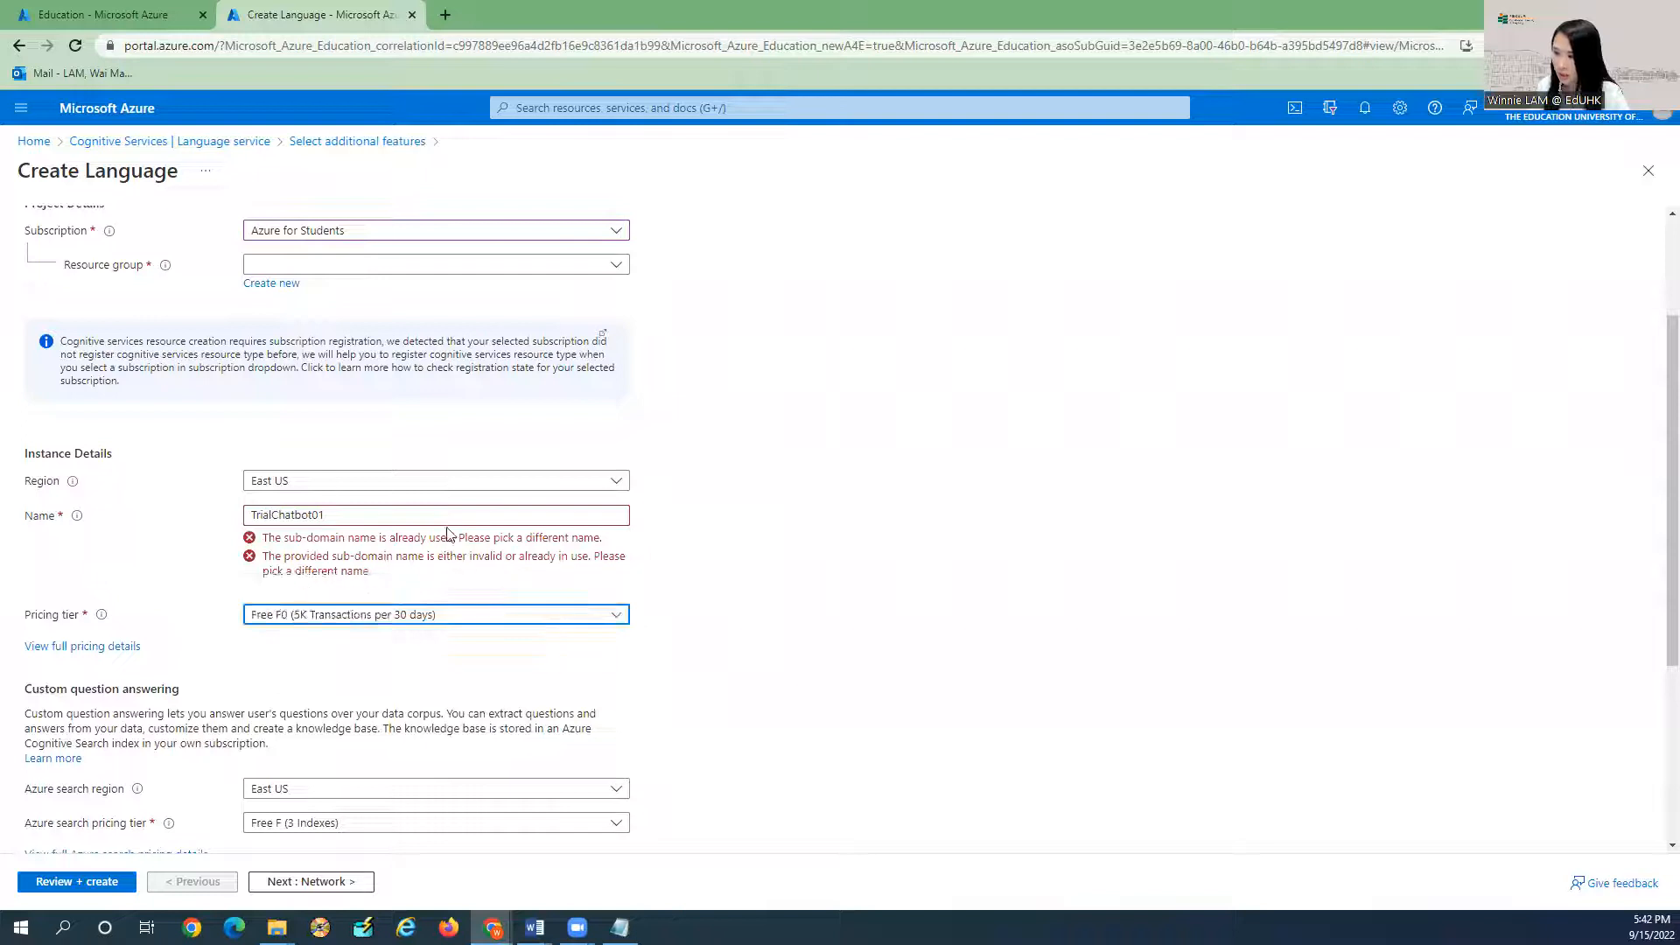
click(393, 542)
Rename the resource to the available TrialChatbot03 and view the full pricing details.
click(330, 513)
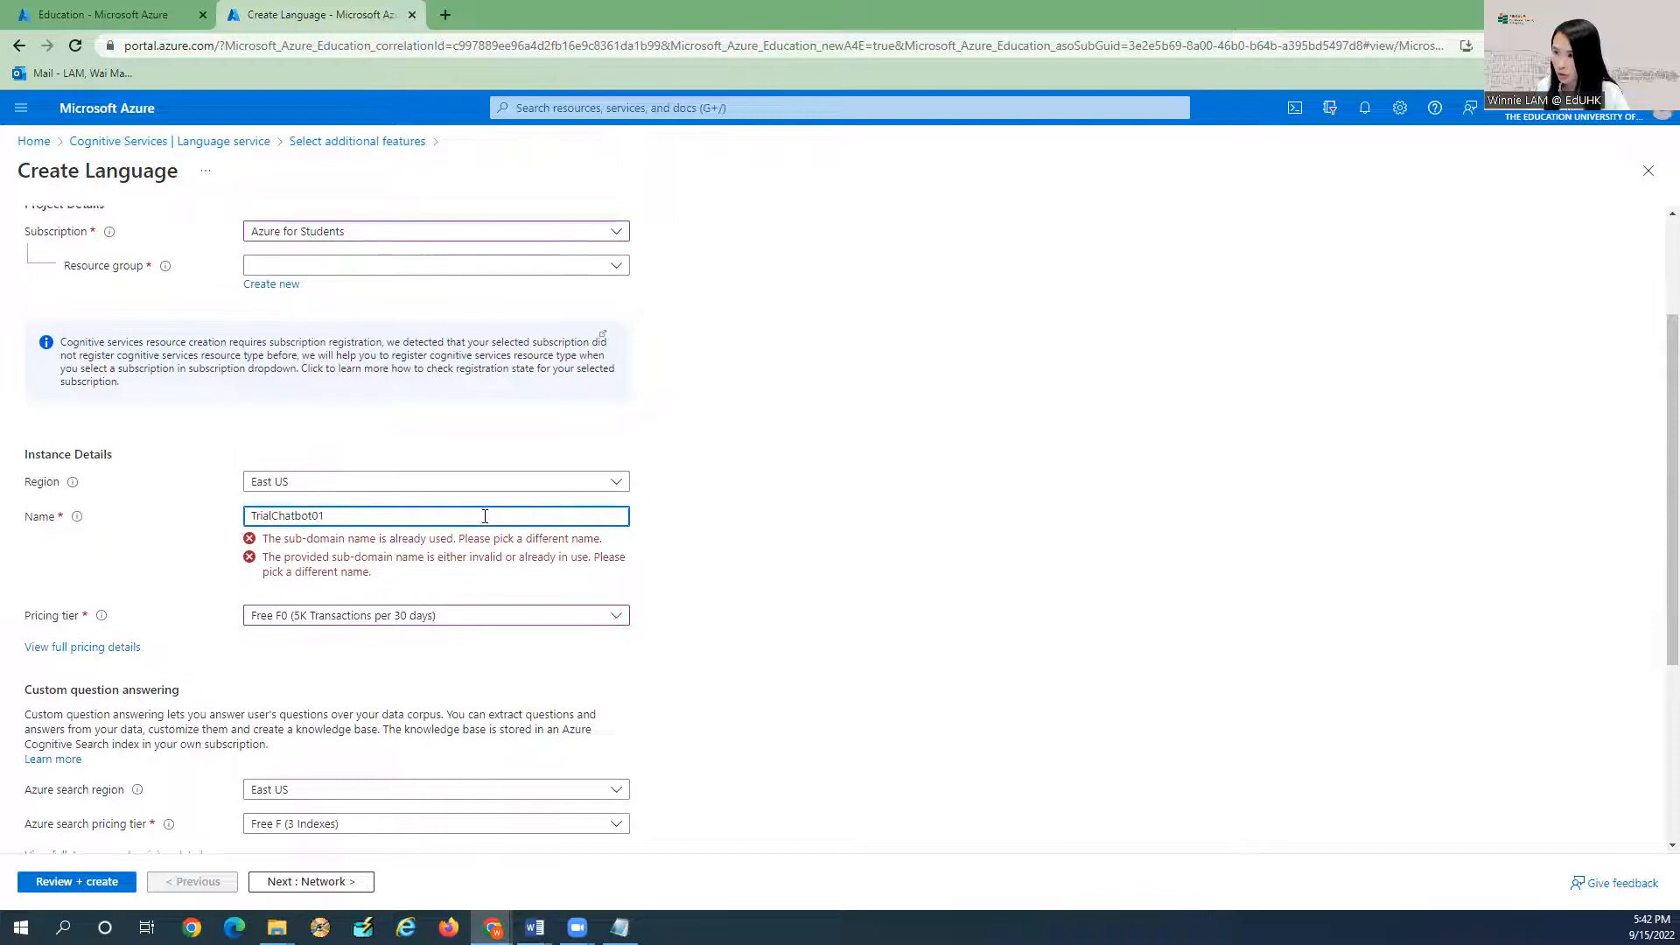
scroll(484, 525, up, 2)
scroll(485, 525, down, 1)
scroll(485, 525, down, 3)
scroll(331, 385, up, 1)
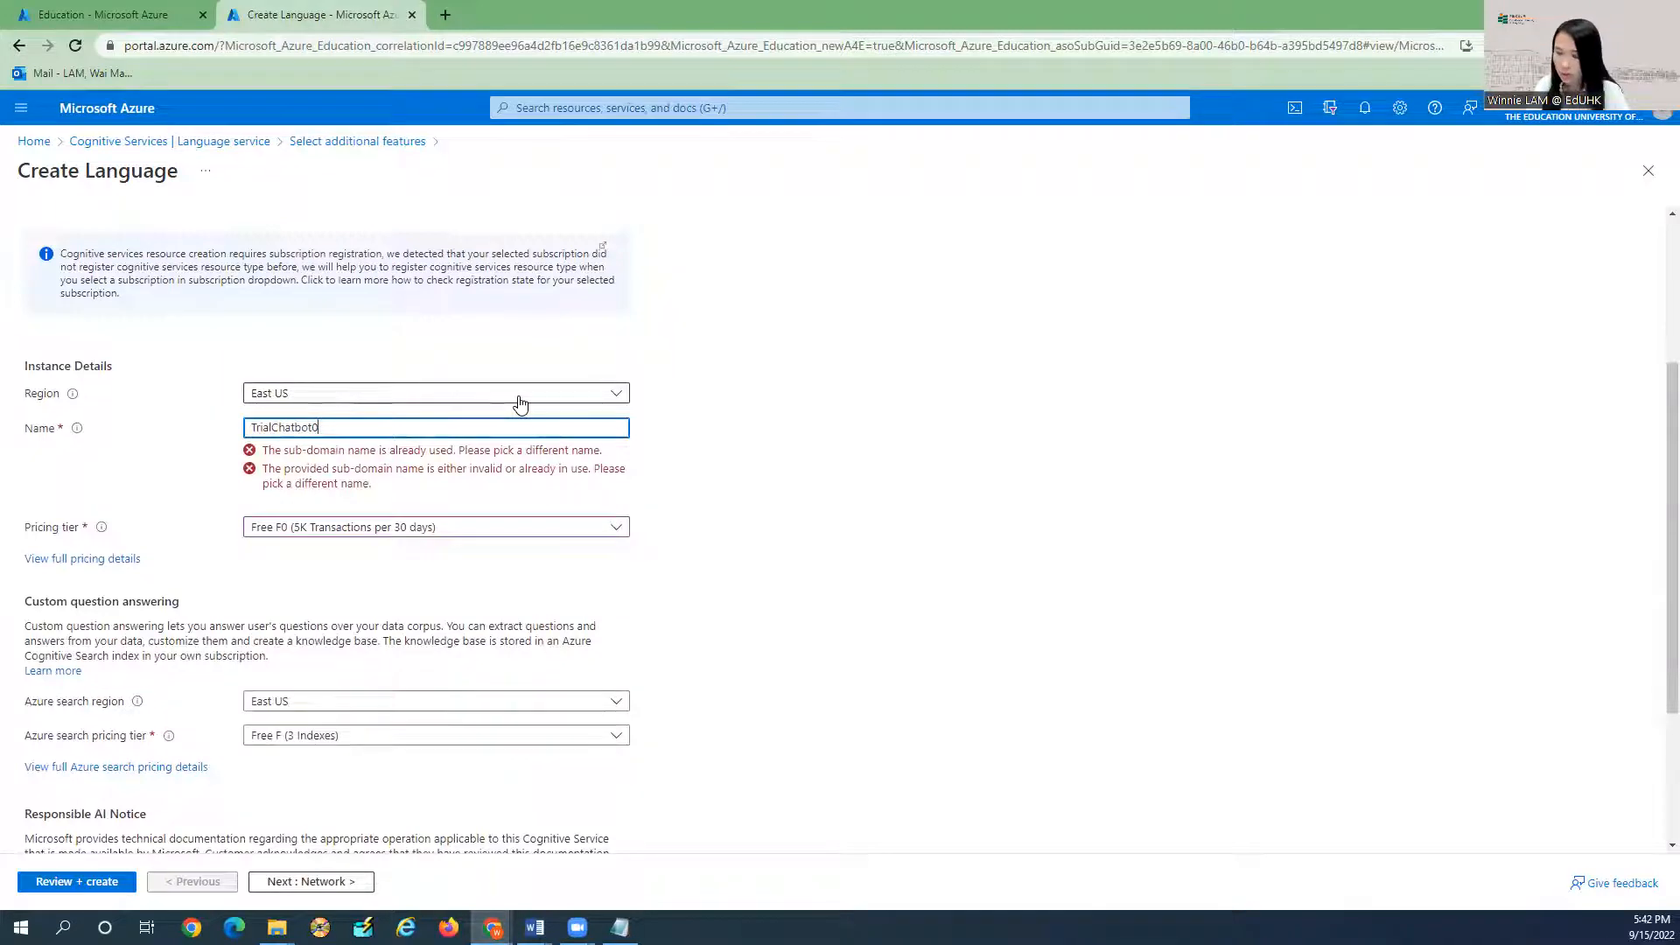
click(678, 452)
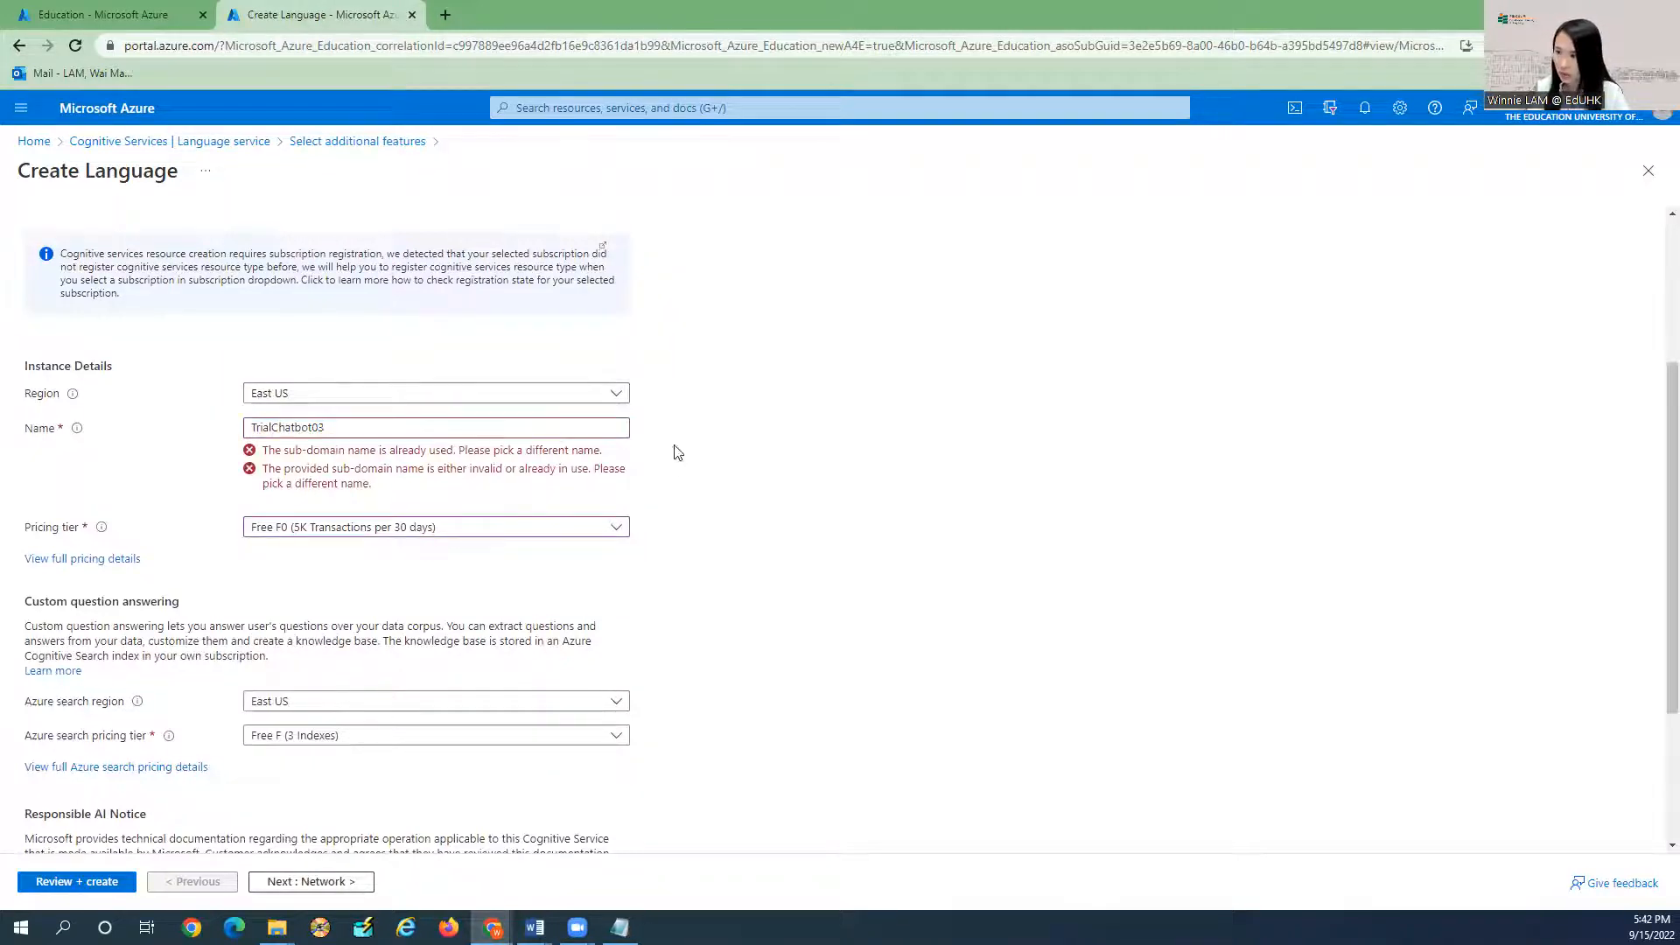
click(347, 436)
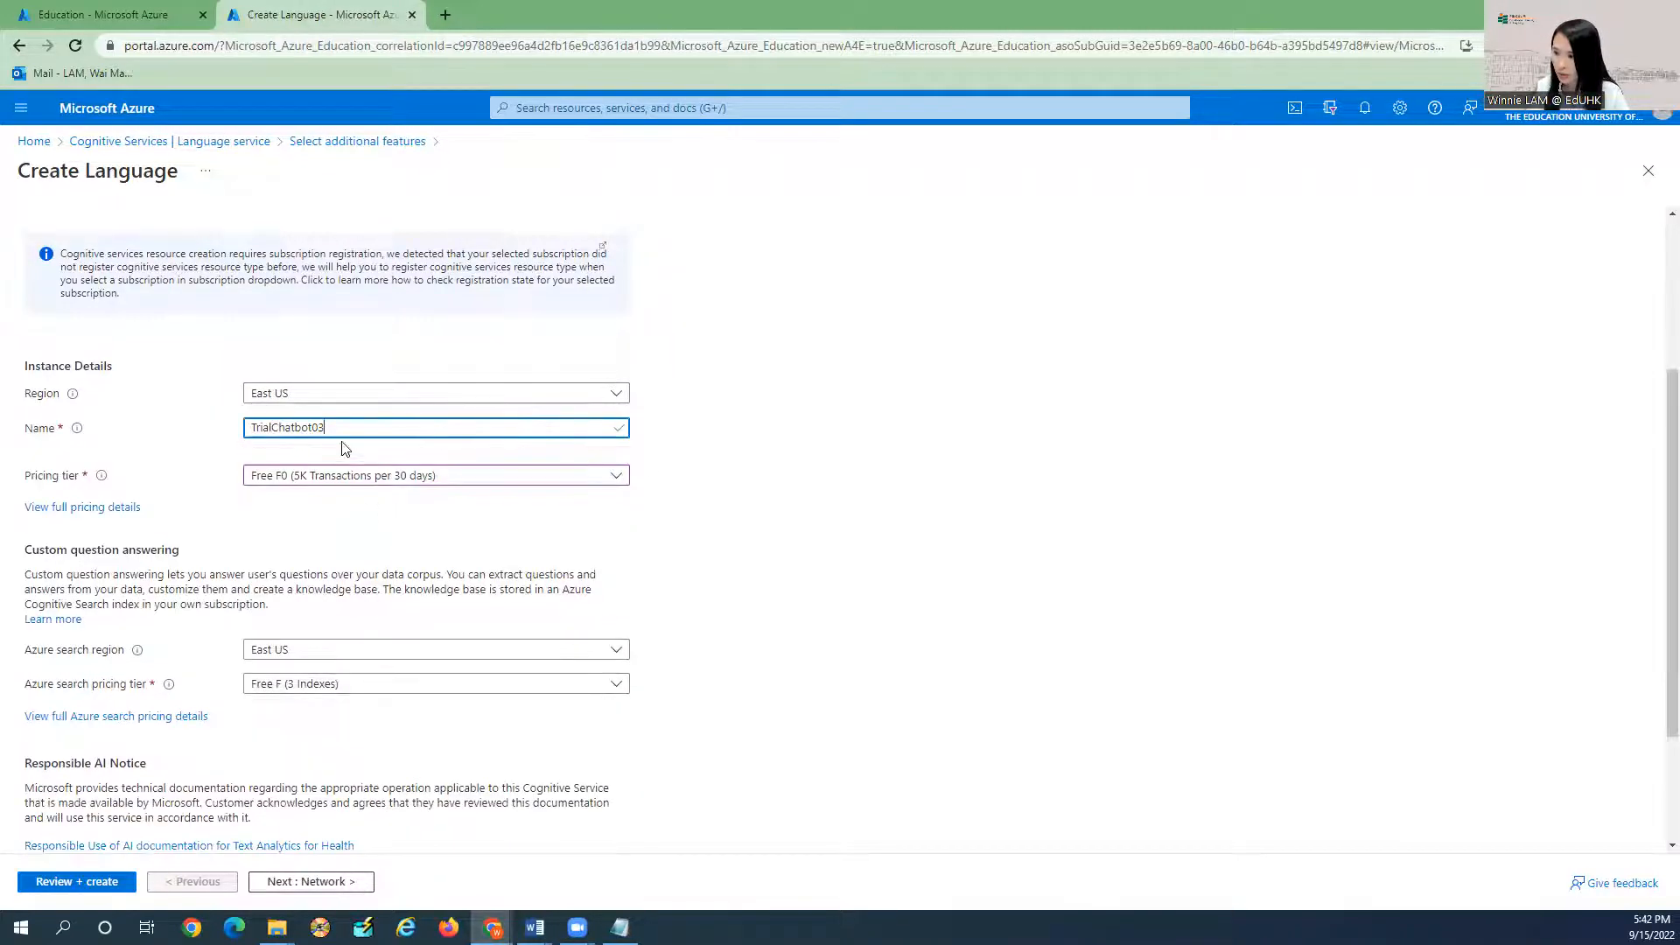
scroll(376, 543, down, 3)
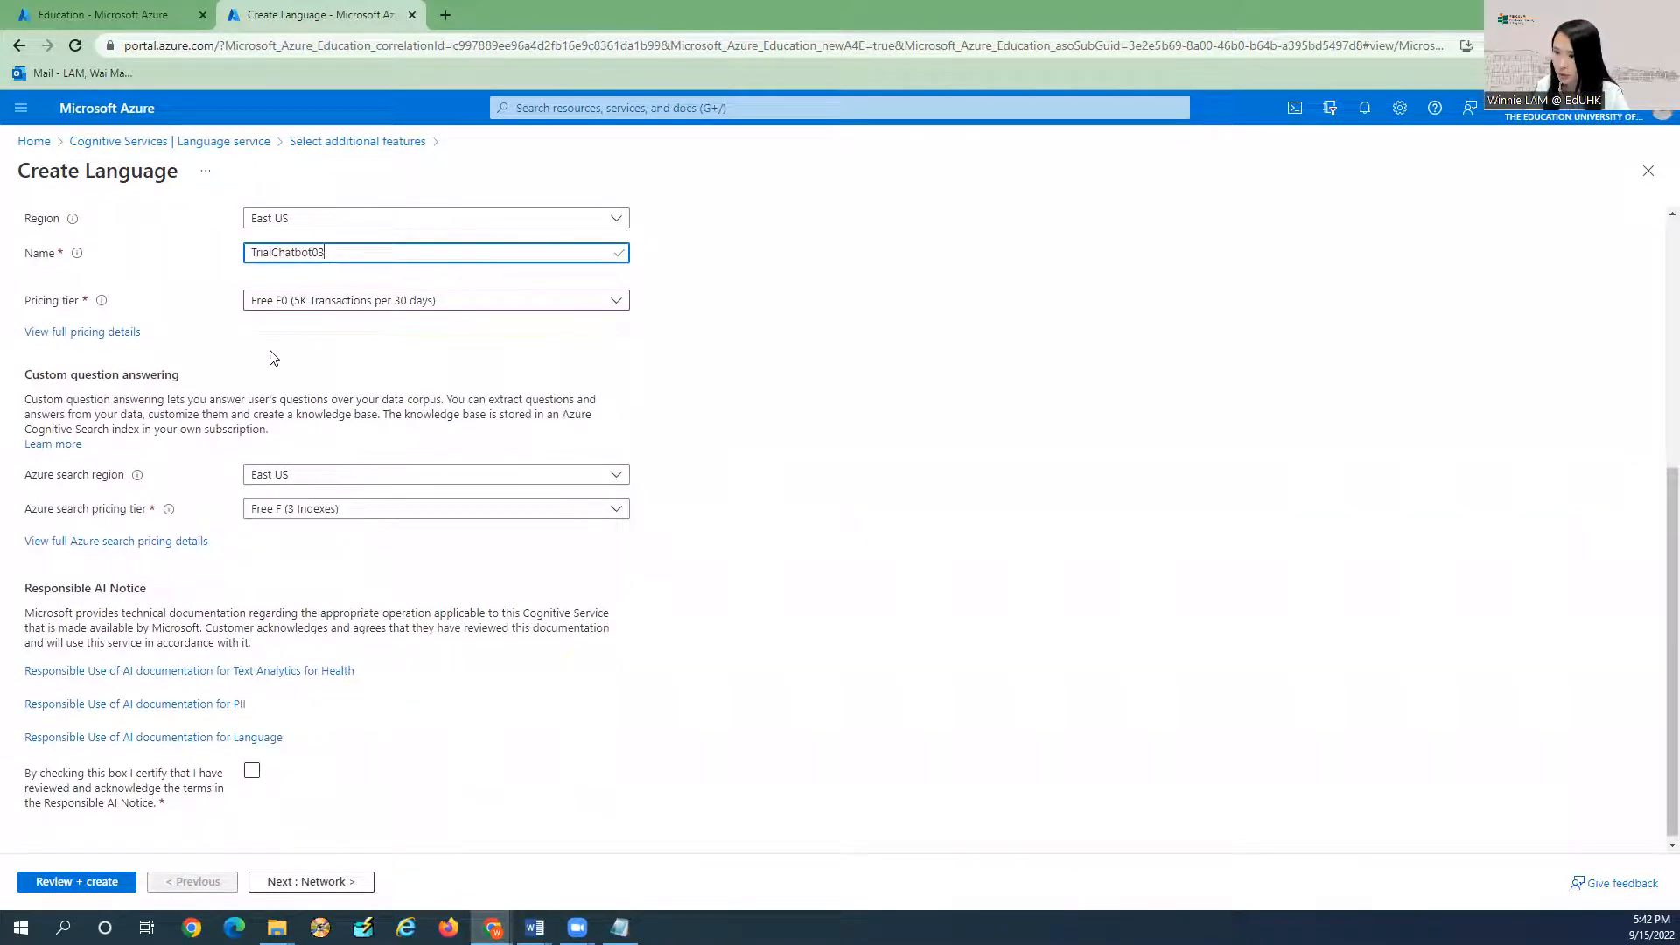
click(123, 332)
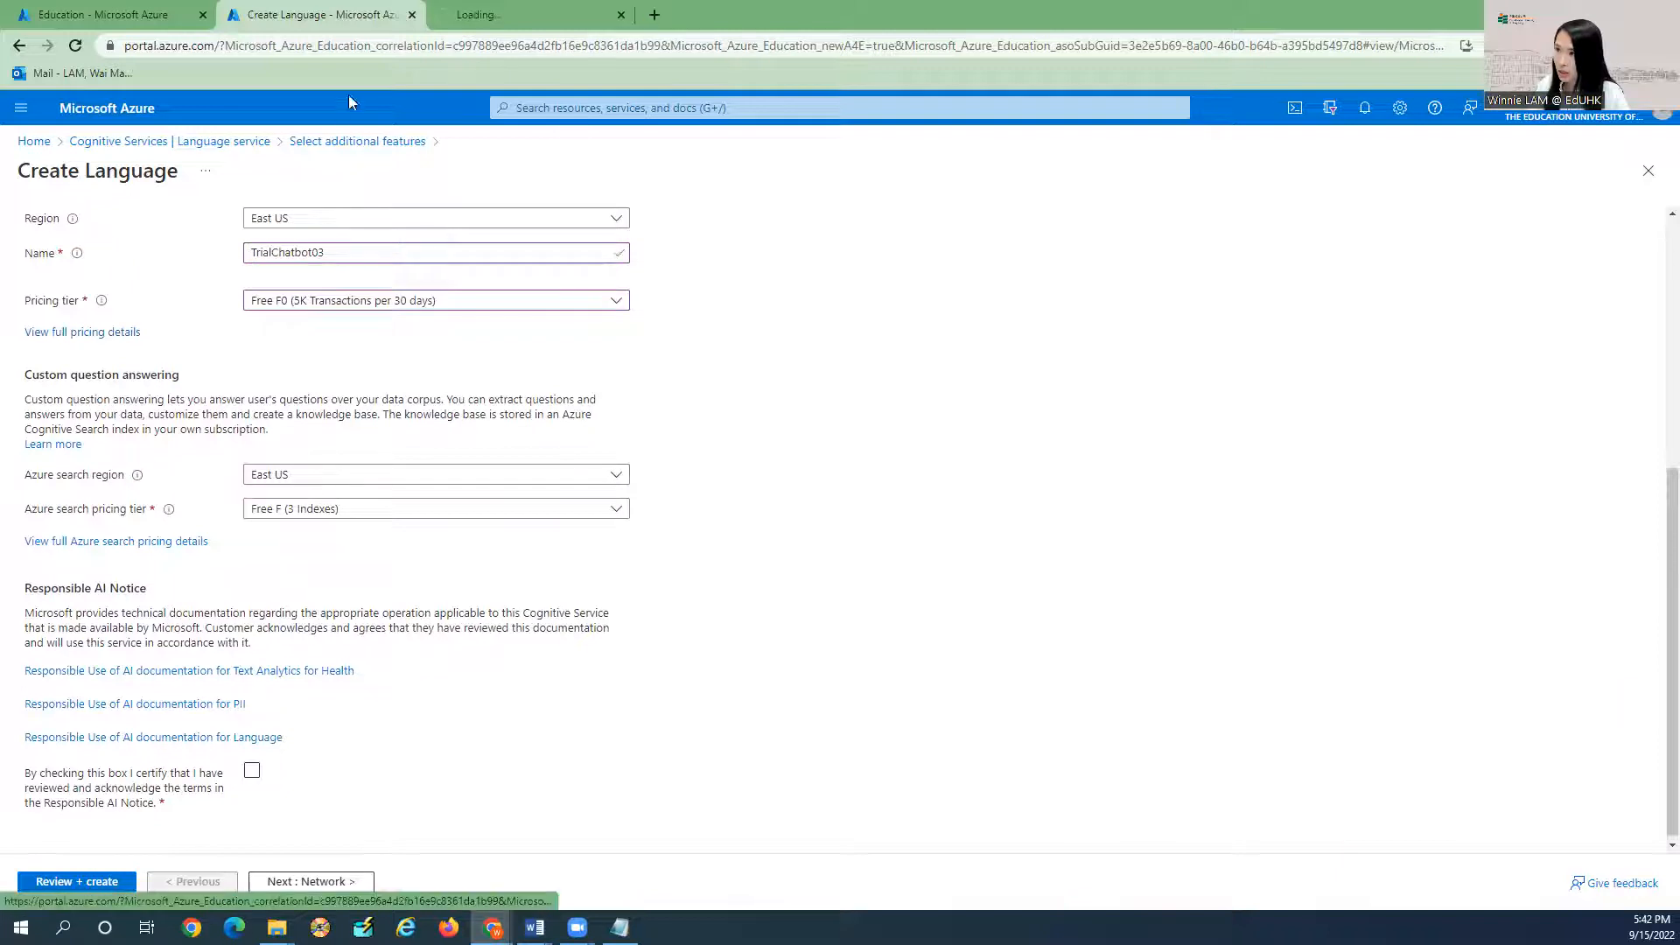
Read through the Language pricing page, then close it.
click(512, 16)
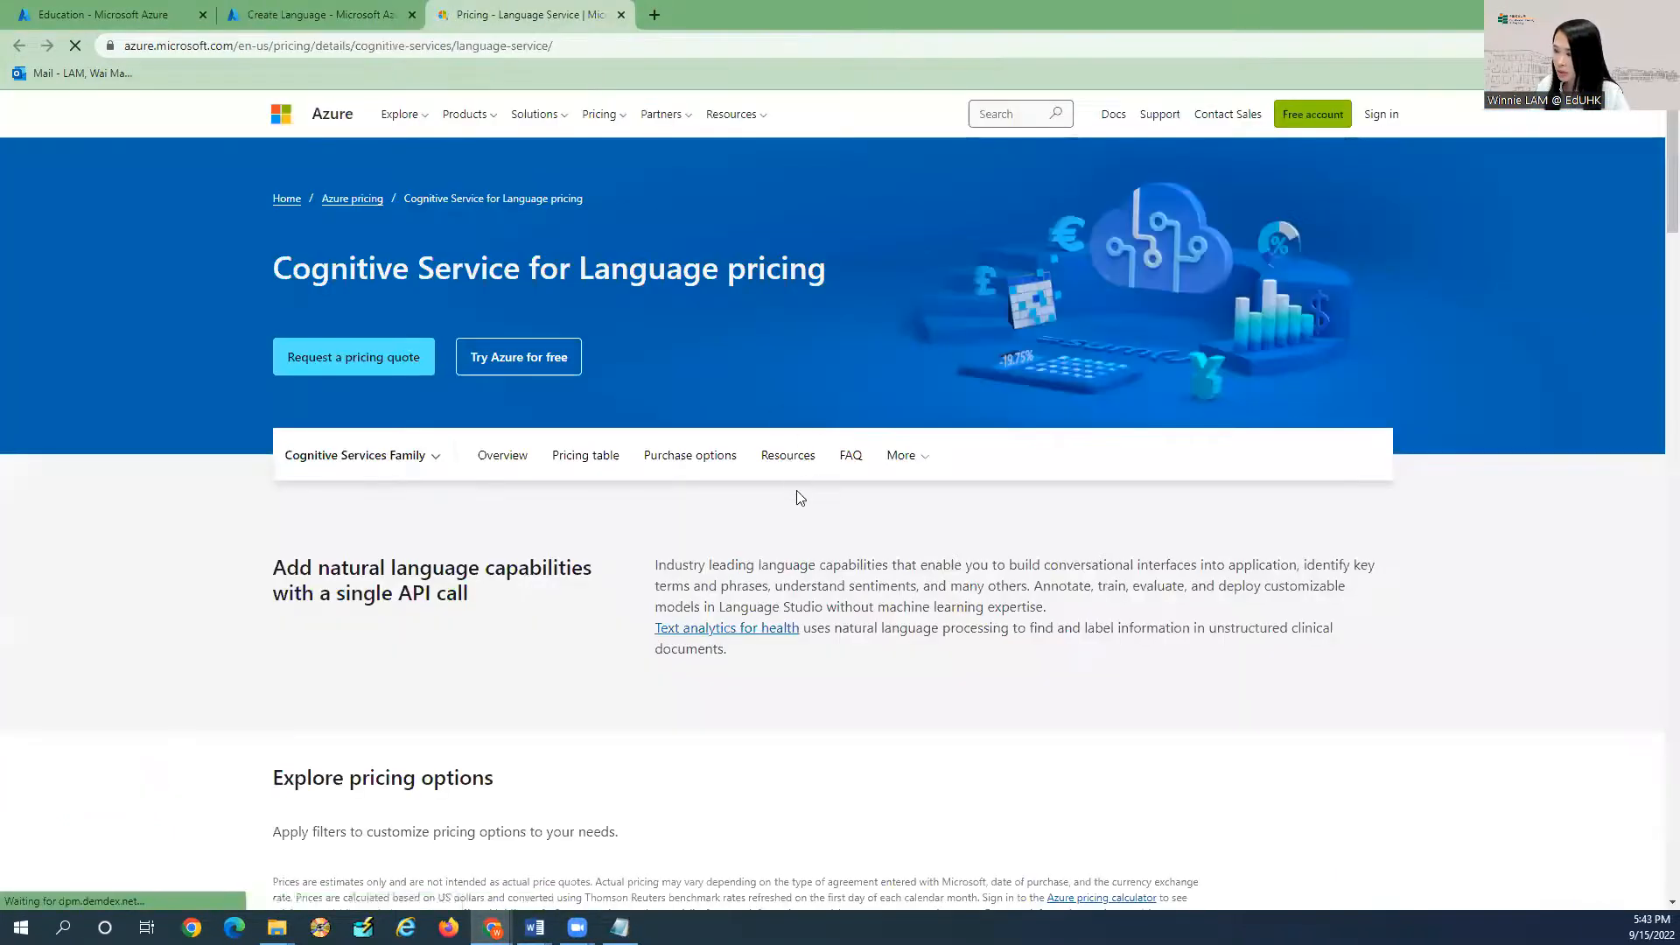
scroll(711, 522, down, 4)
scroll(712, 523, down, 11)
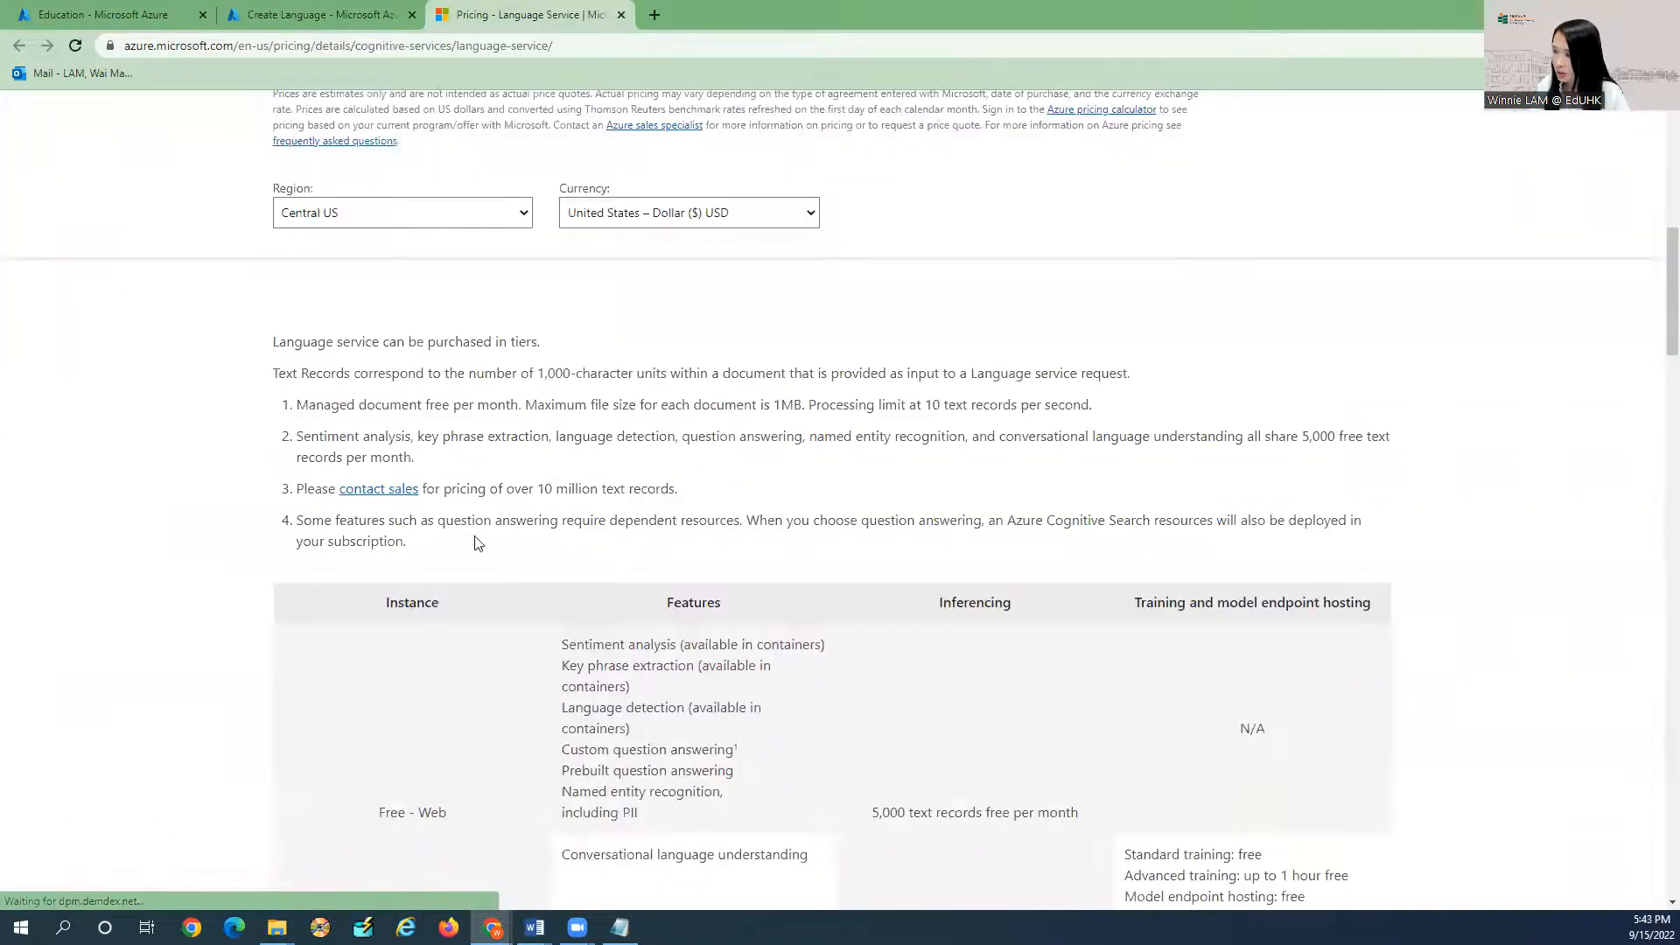
scroll(904, 536, down, 3)
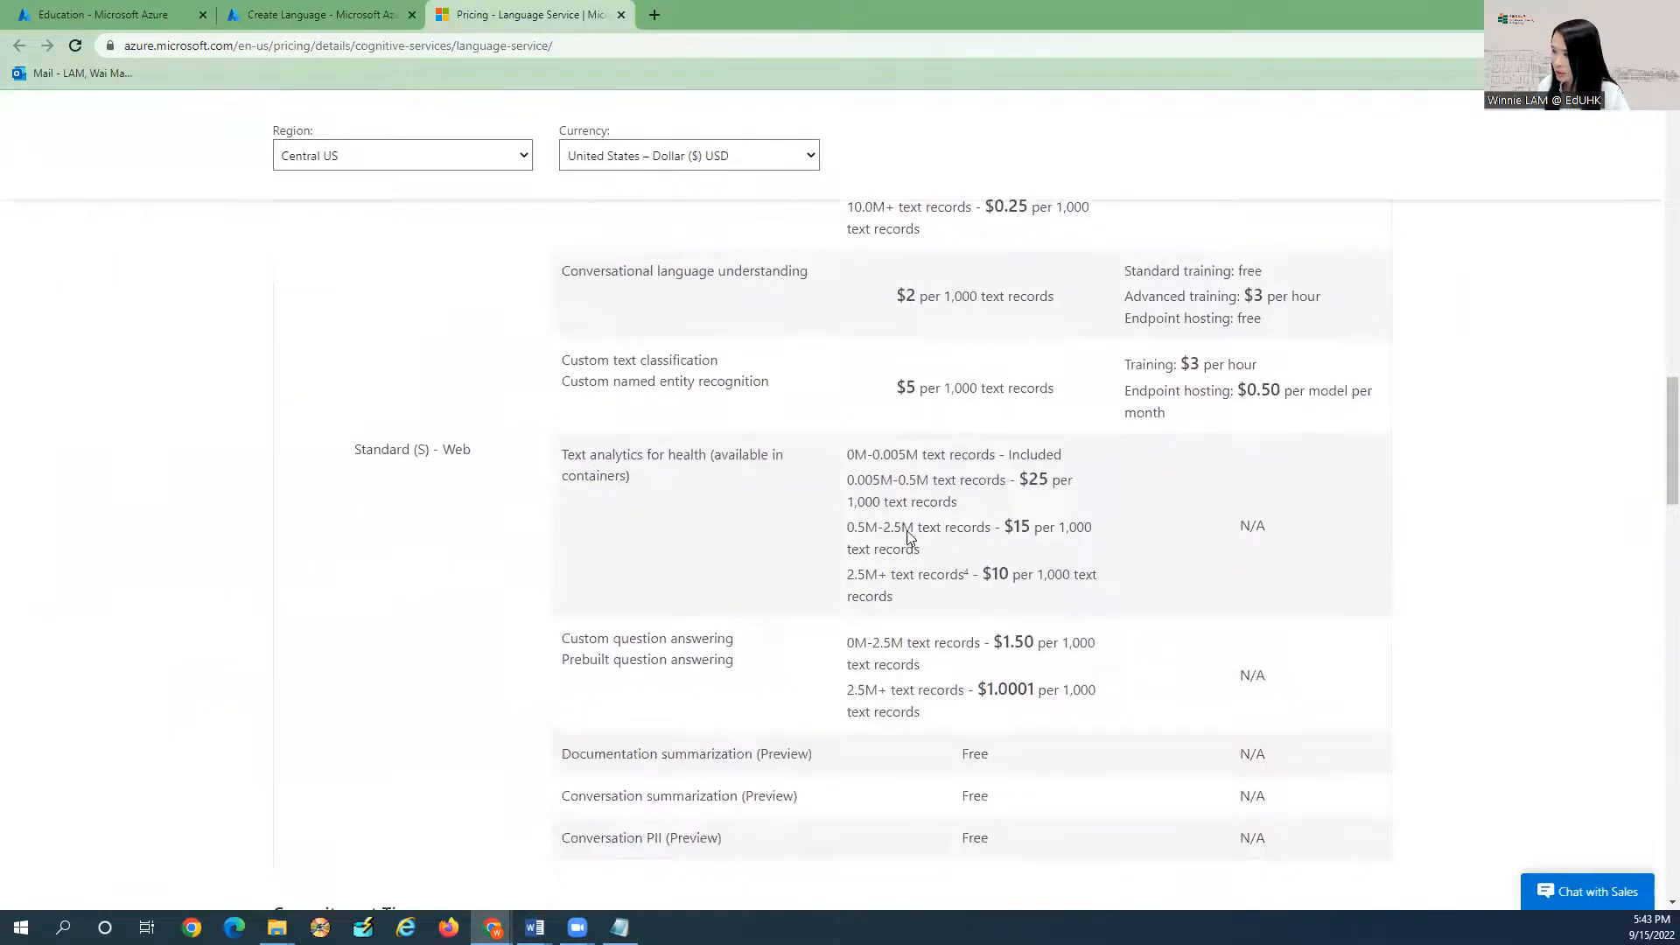
scroll(908, 529, down, 2)
scroll(802, 537, down, 2)
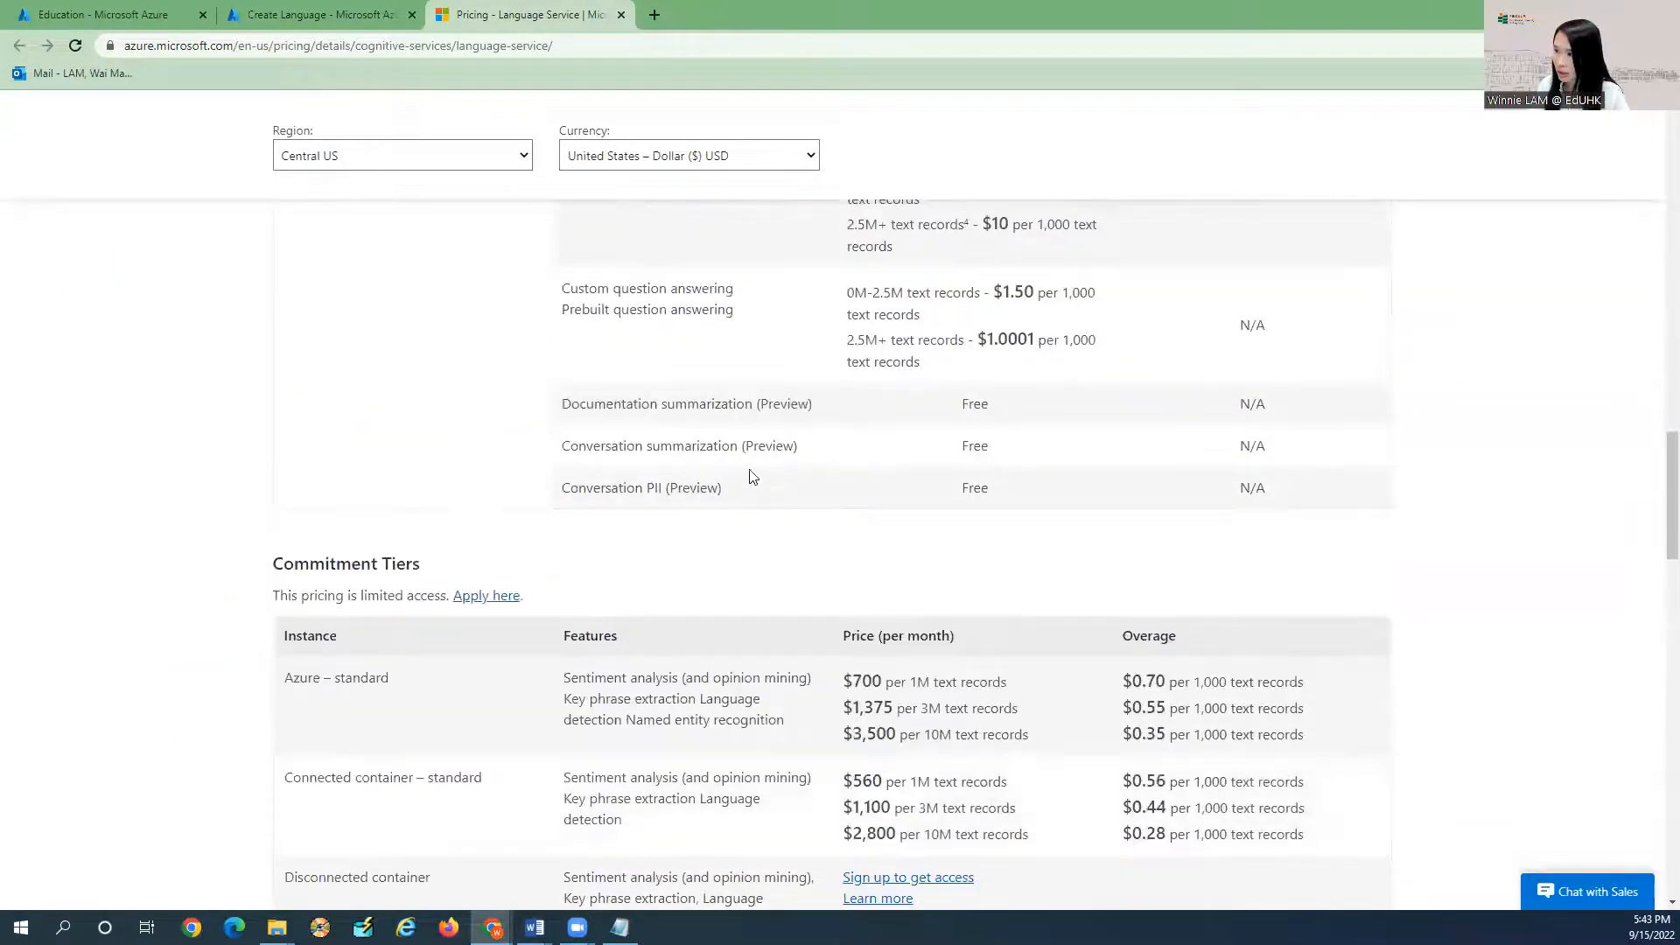
click(620, 15)
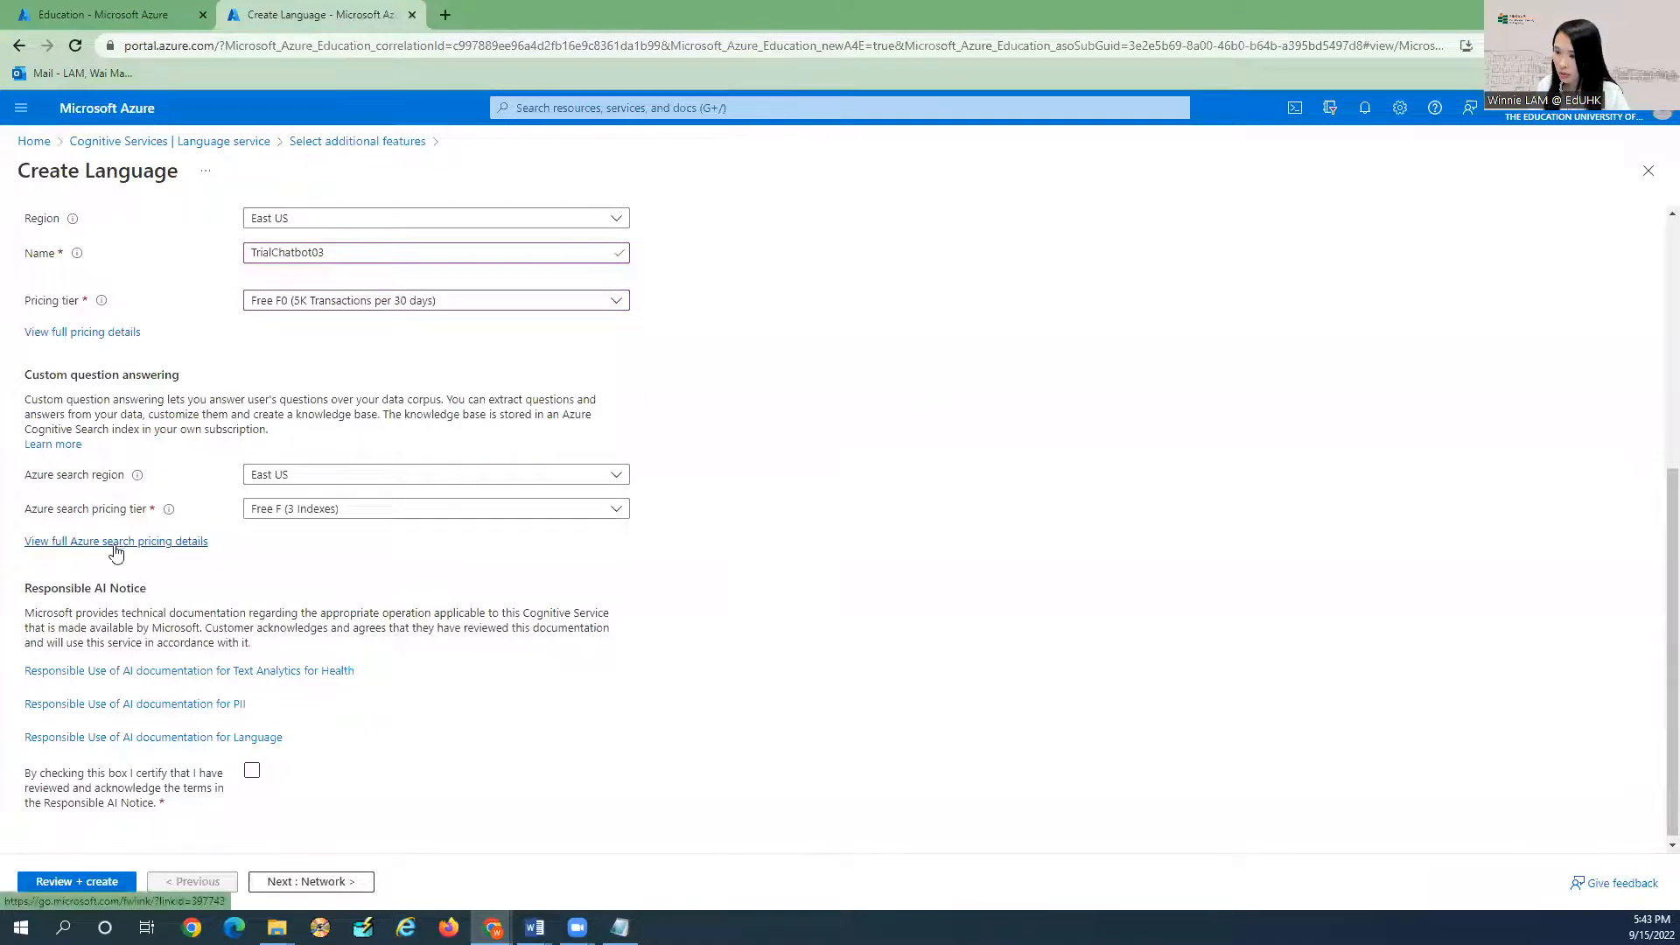
Review the full Cognitive Search pricing tiers, dismissing the survey, then close that page.
click(171, 543)
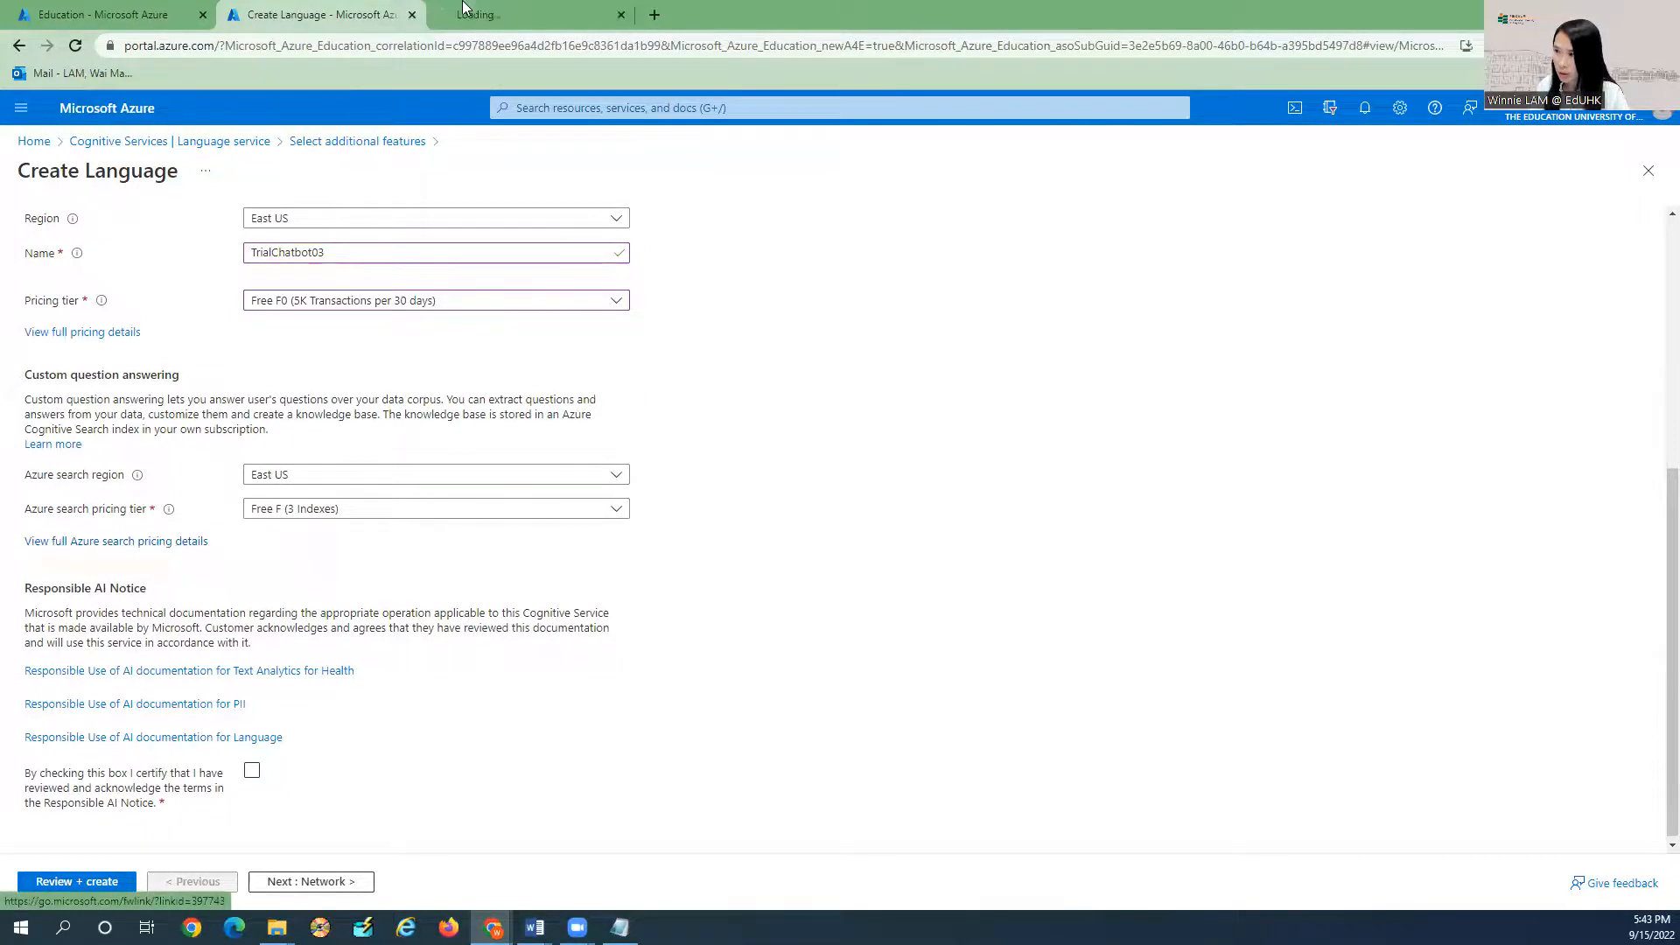
click(523, 20)
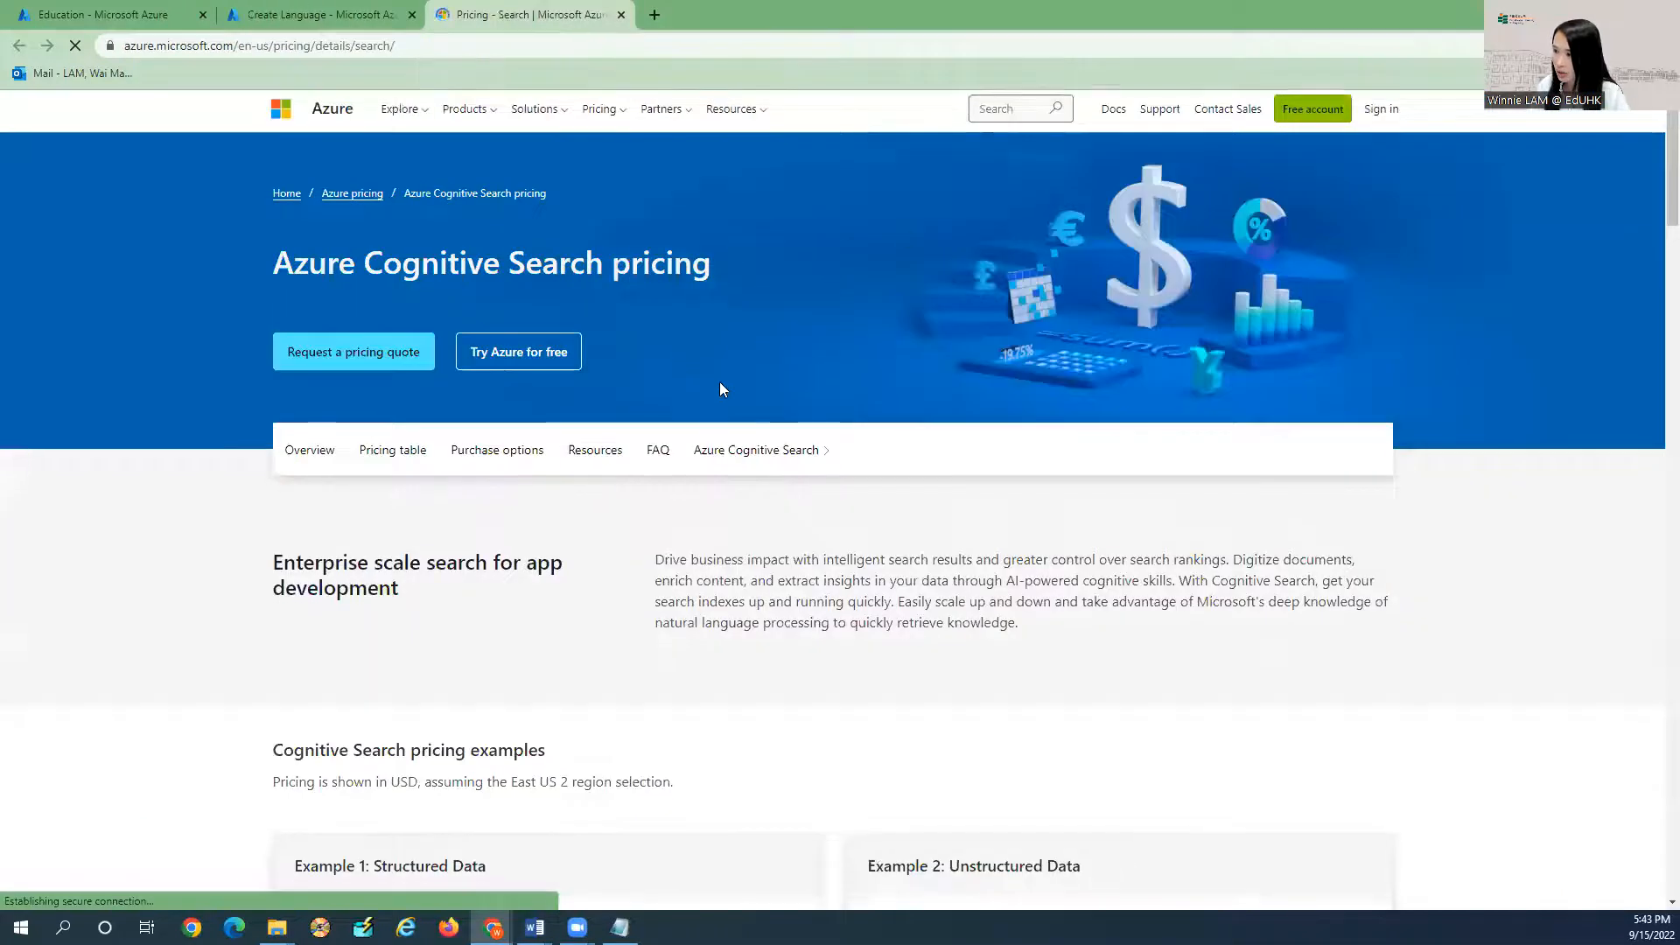
scroll(719, 403, down, 8)
scroll(723, 430, down, 2)
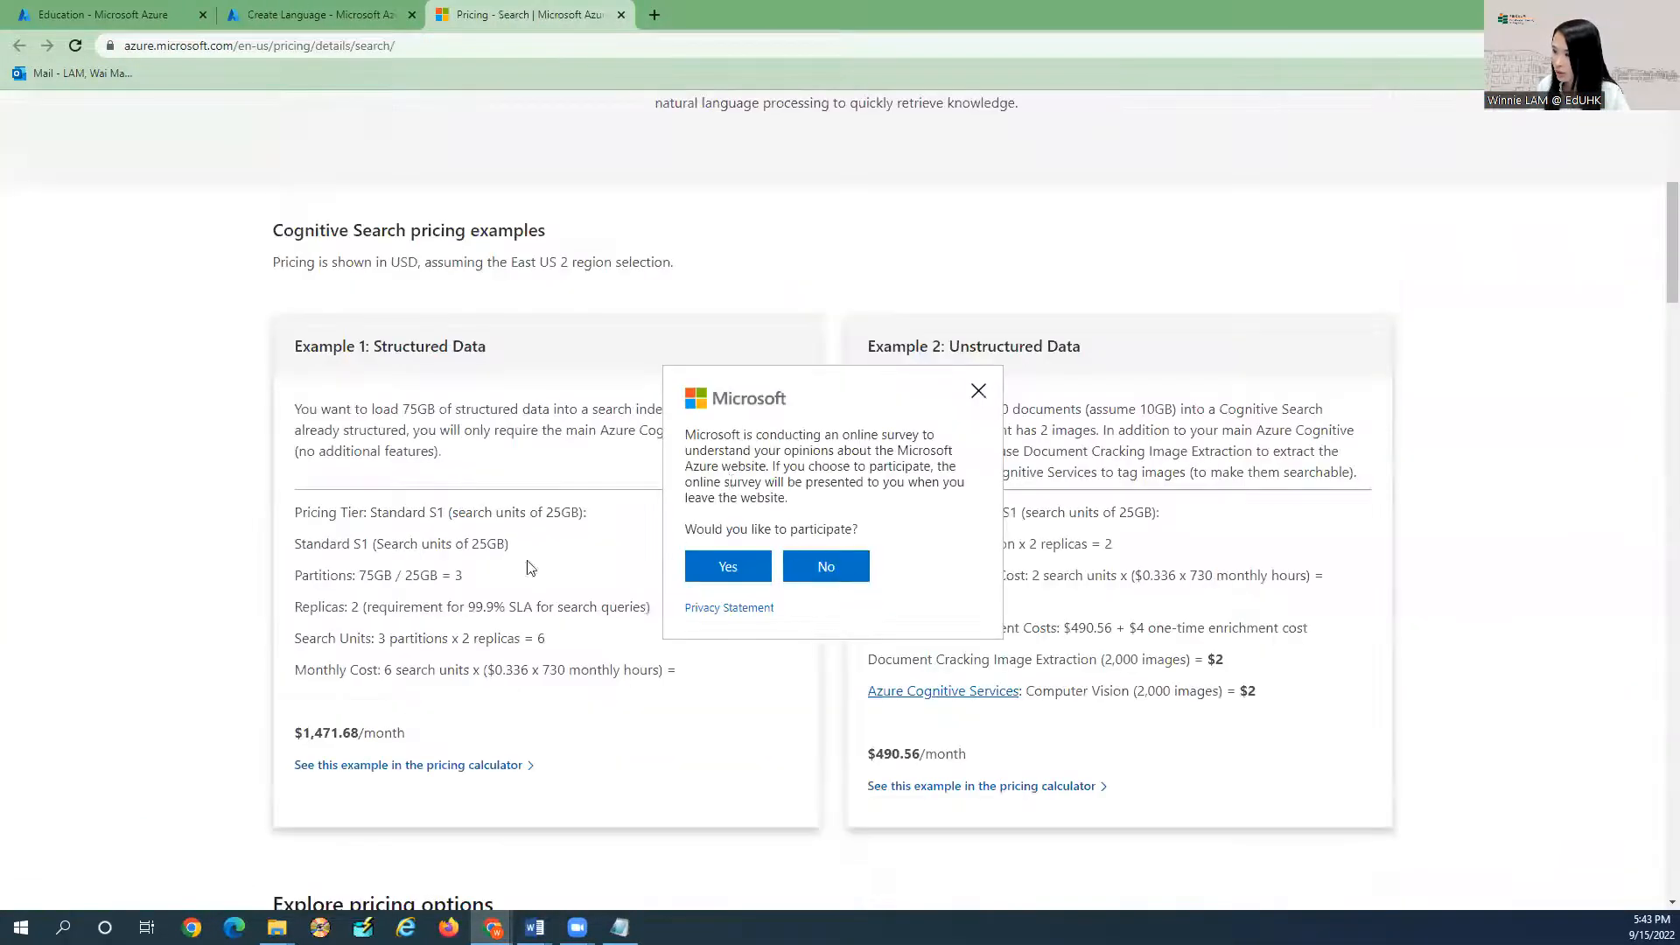
click(985, 393)
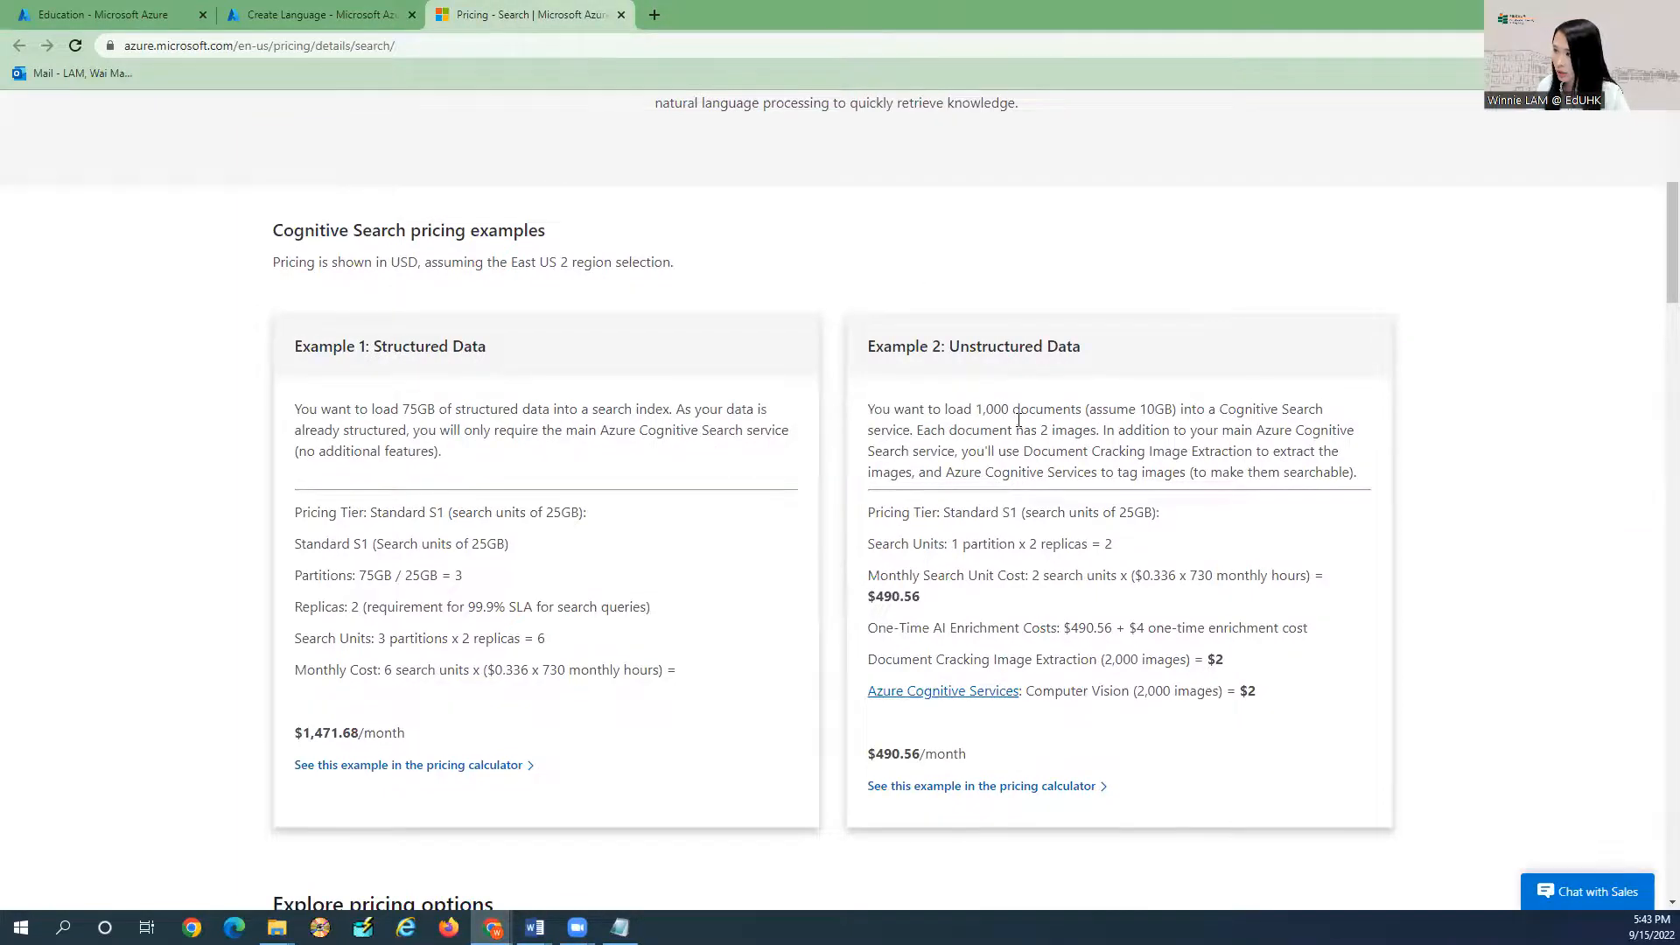
scroll(1017, 419, down, 12)
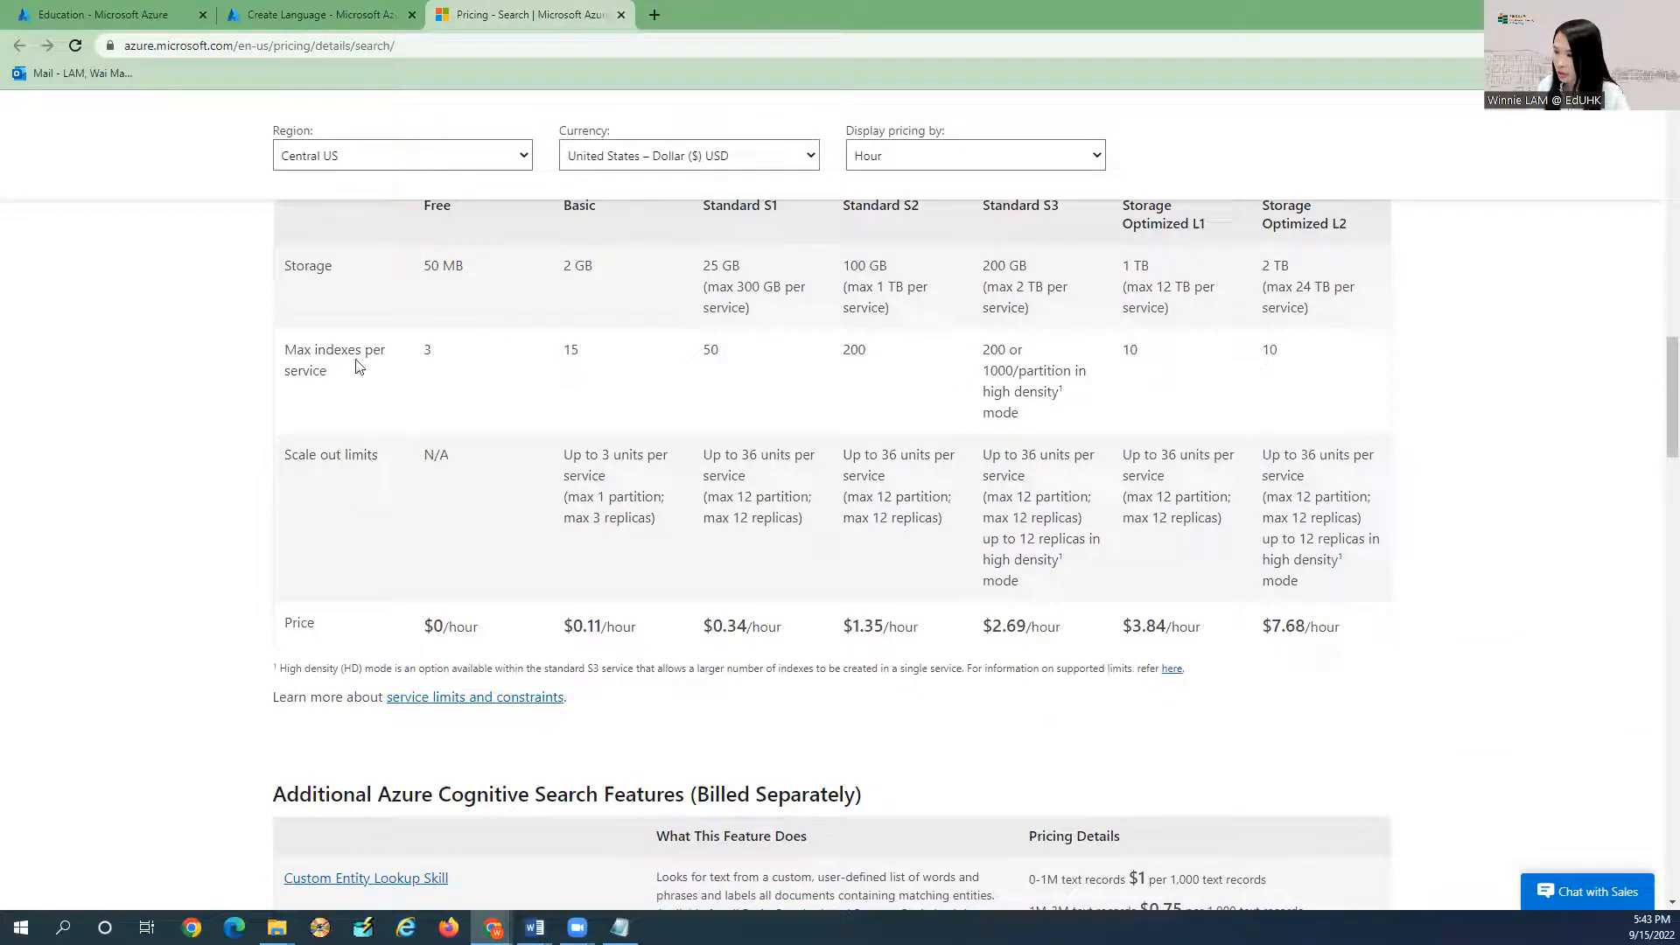
scroll(512, 112, down, 5)
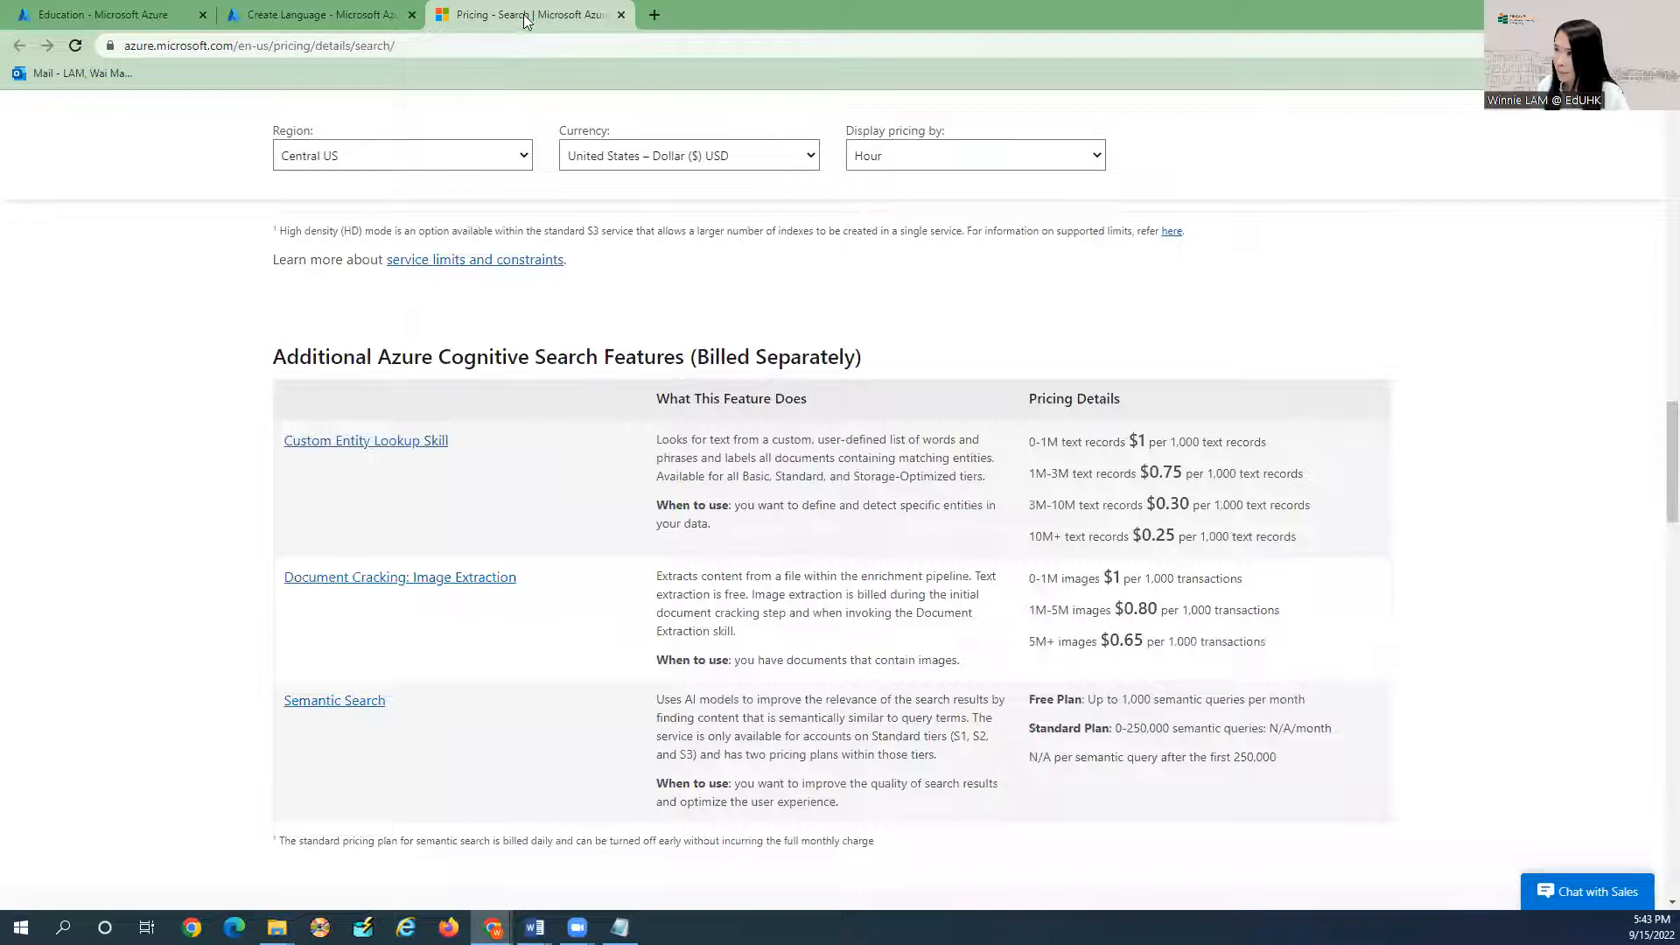
click(622, 15)
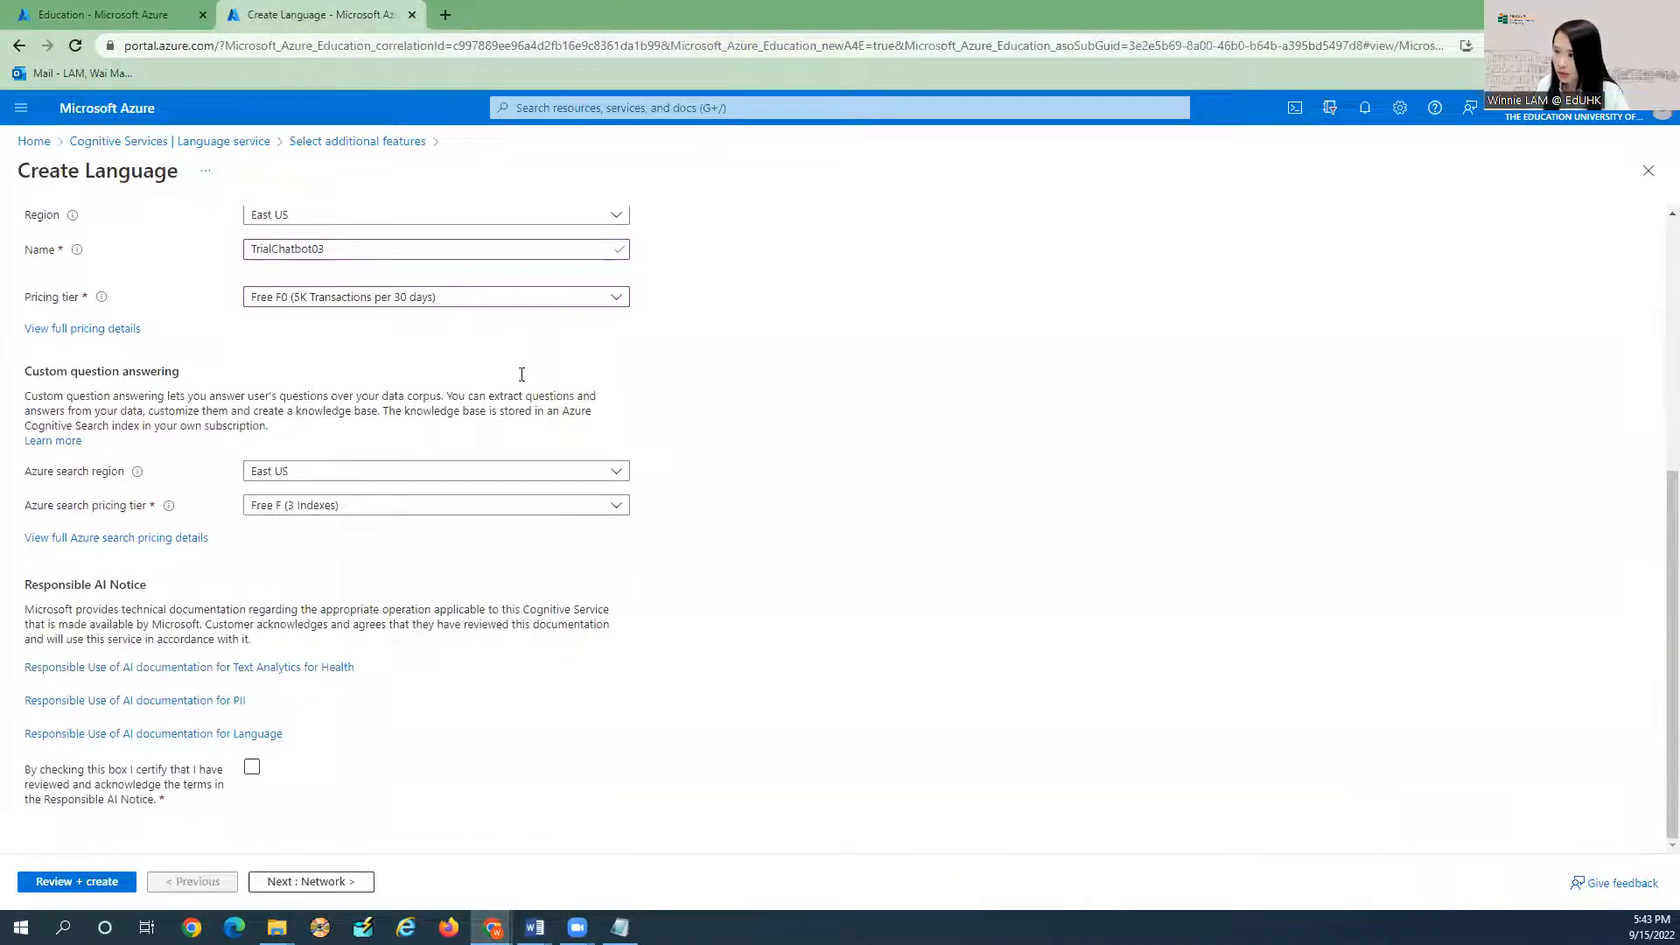
Certify the Responsible AI Notice and submit the Language resource to Review + create.
scroll(288, 562, up, 2)
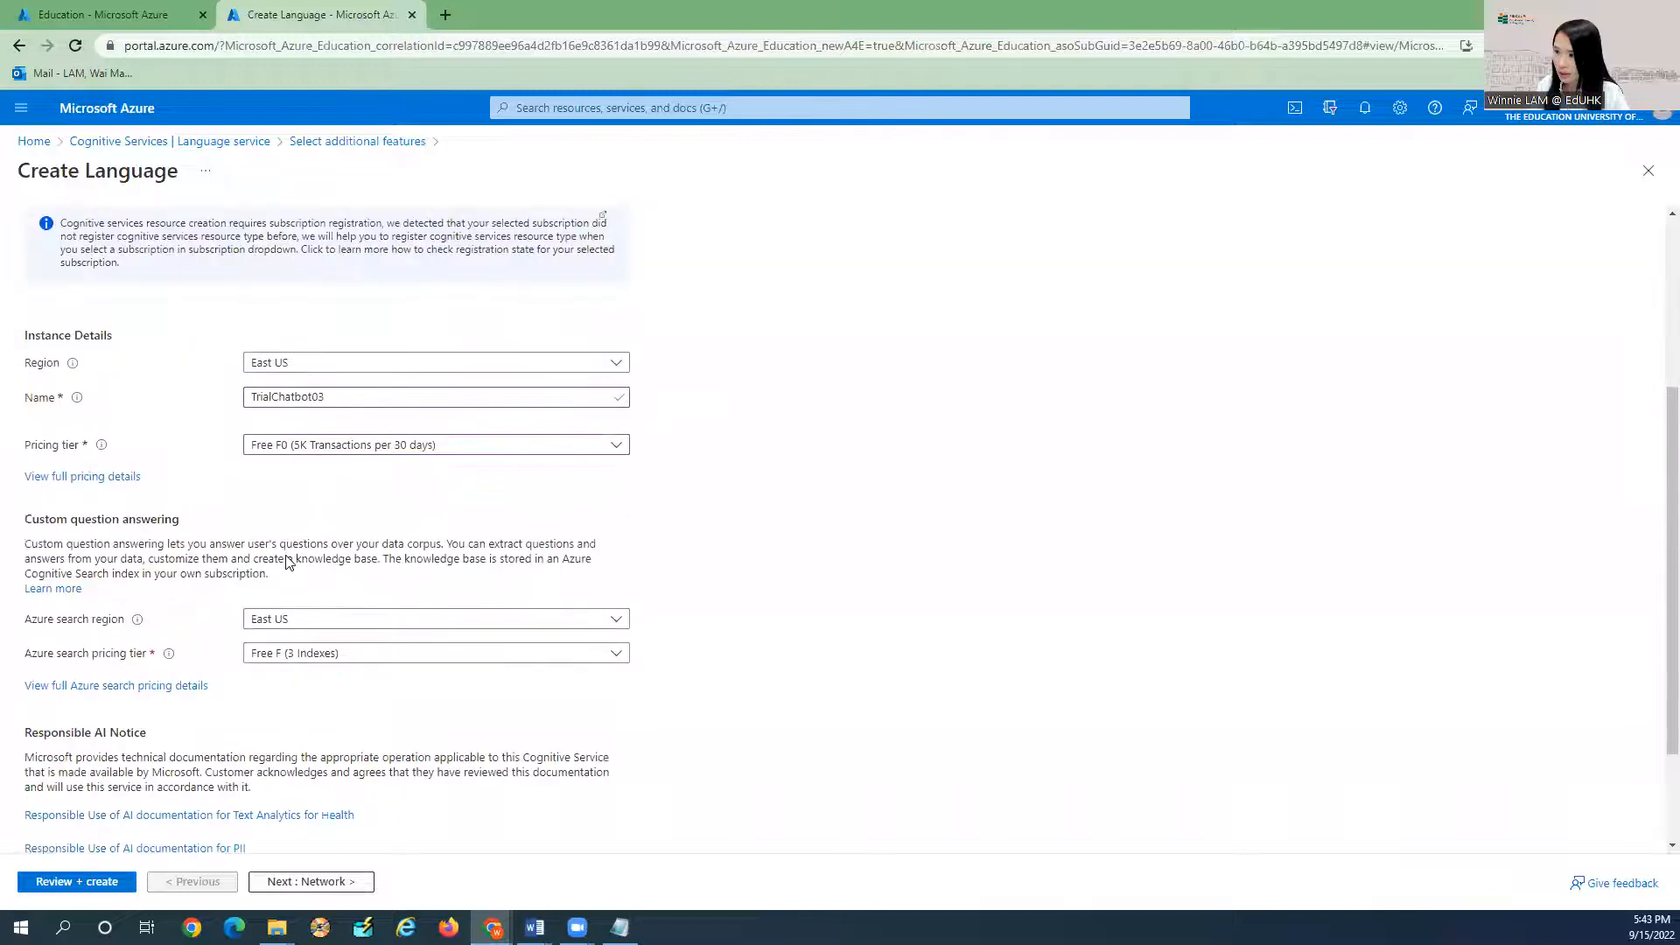
scroll(289, 562, up, 1)
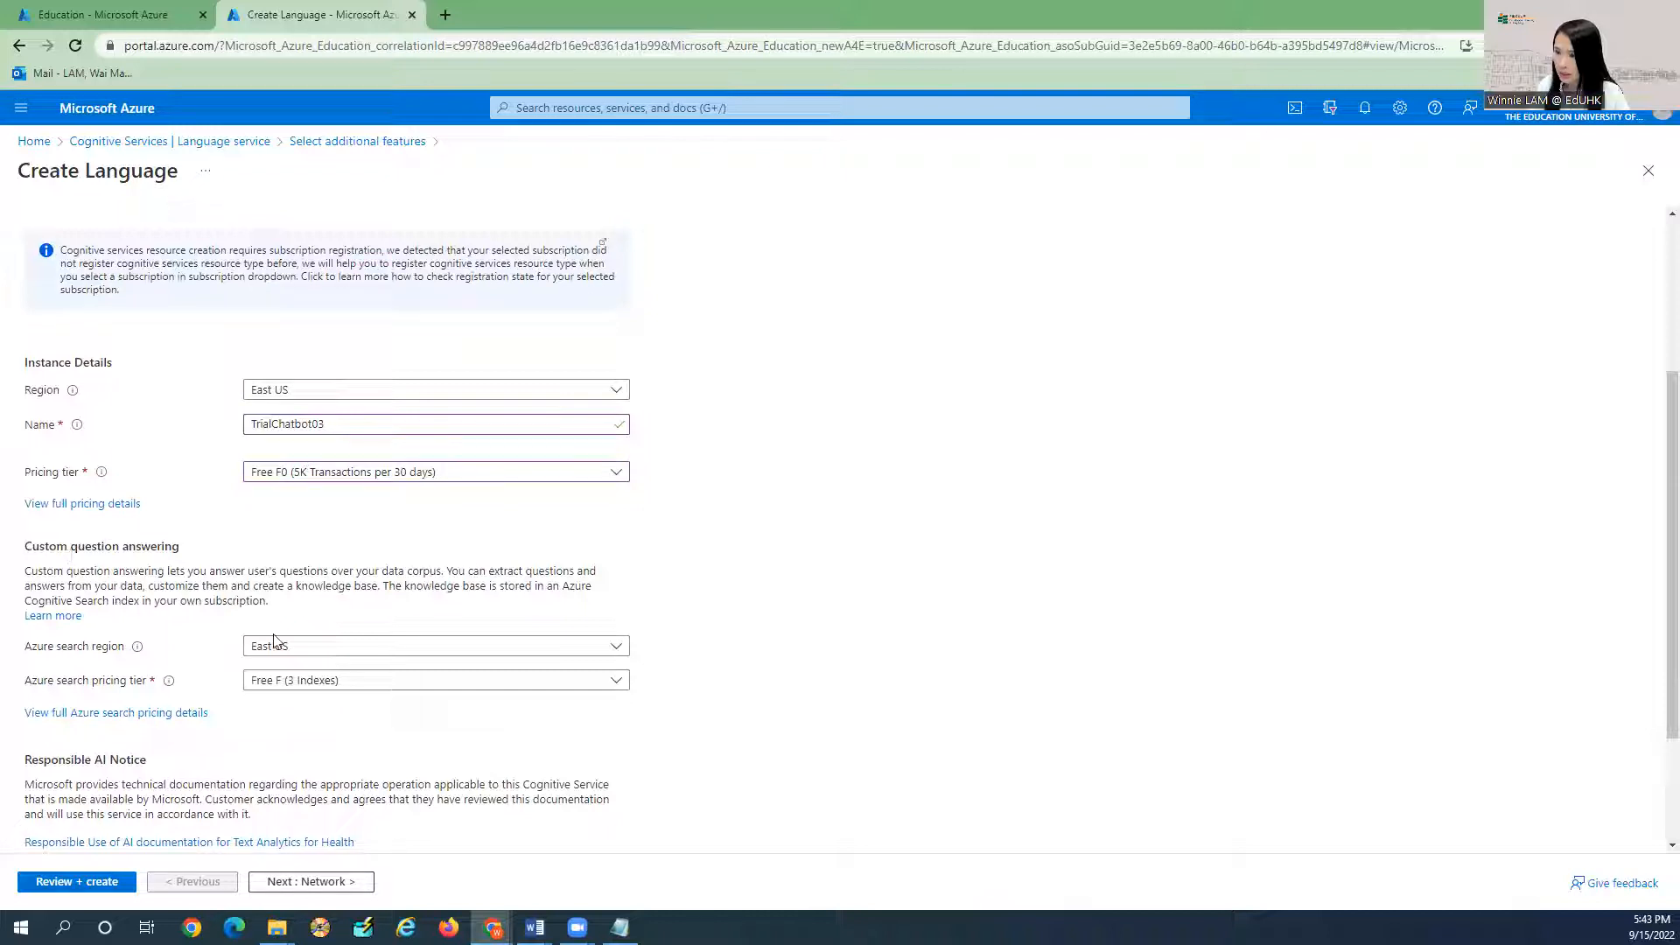
scroll(319, 608, down, 2)
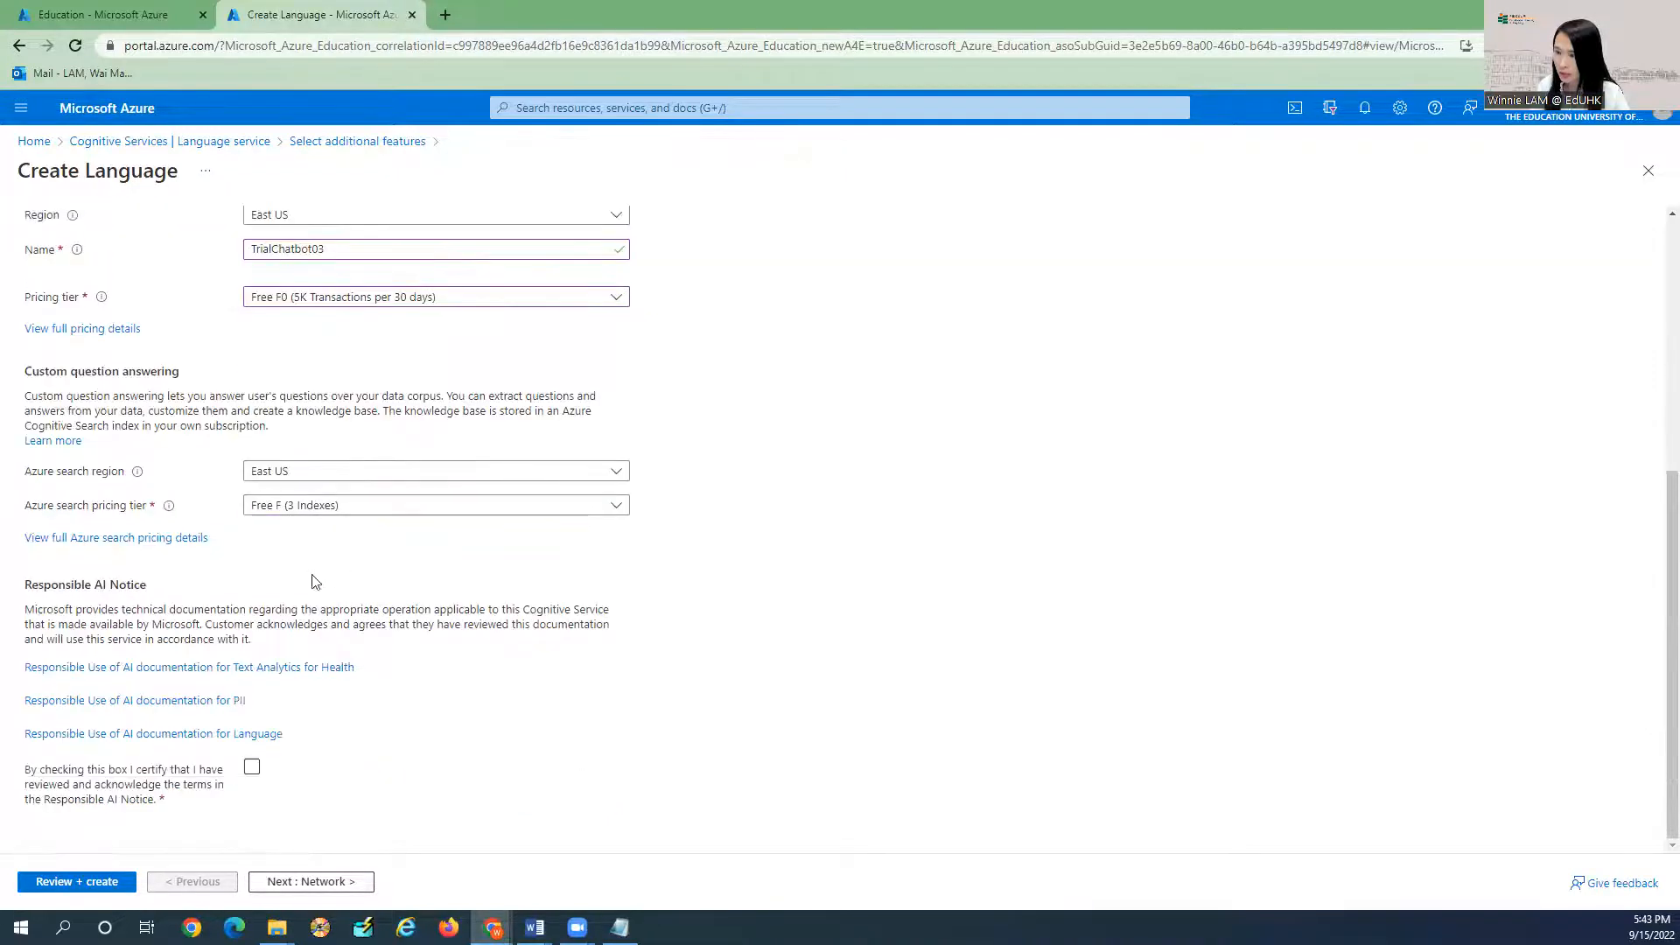
click(252, 767)
scroll(292, 792, down, 1)
click(89, 882)
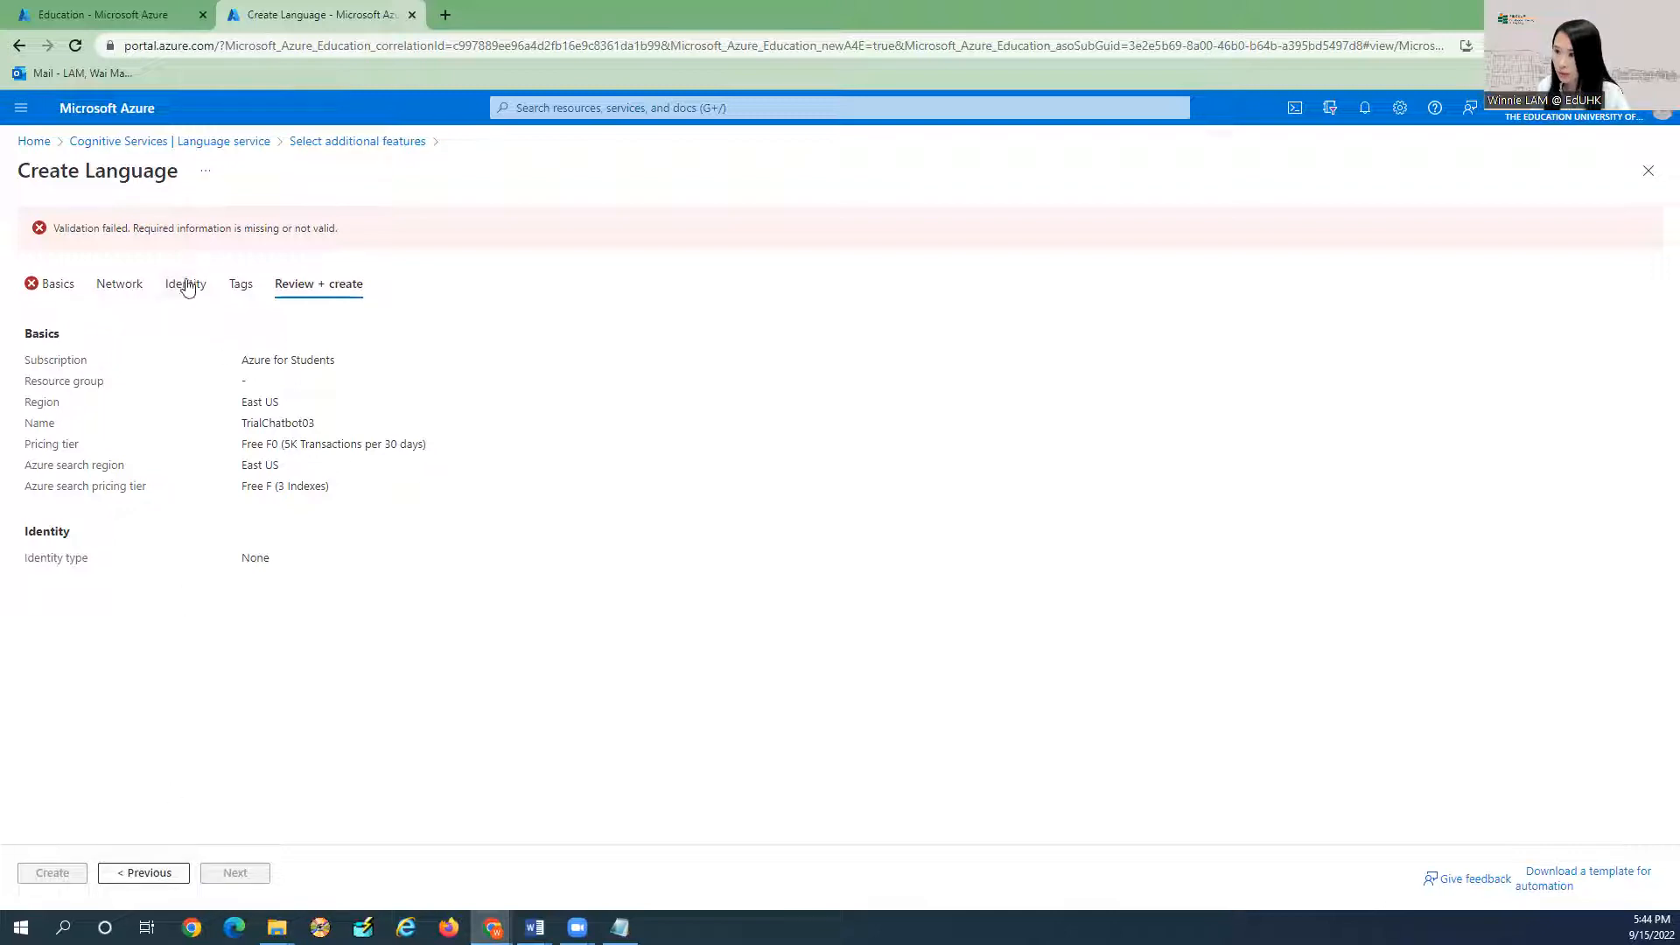
Return to the Basics tab and search the resource group list for TrialChatbot.
click(140, 879)
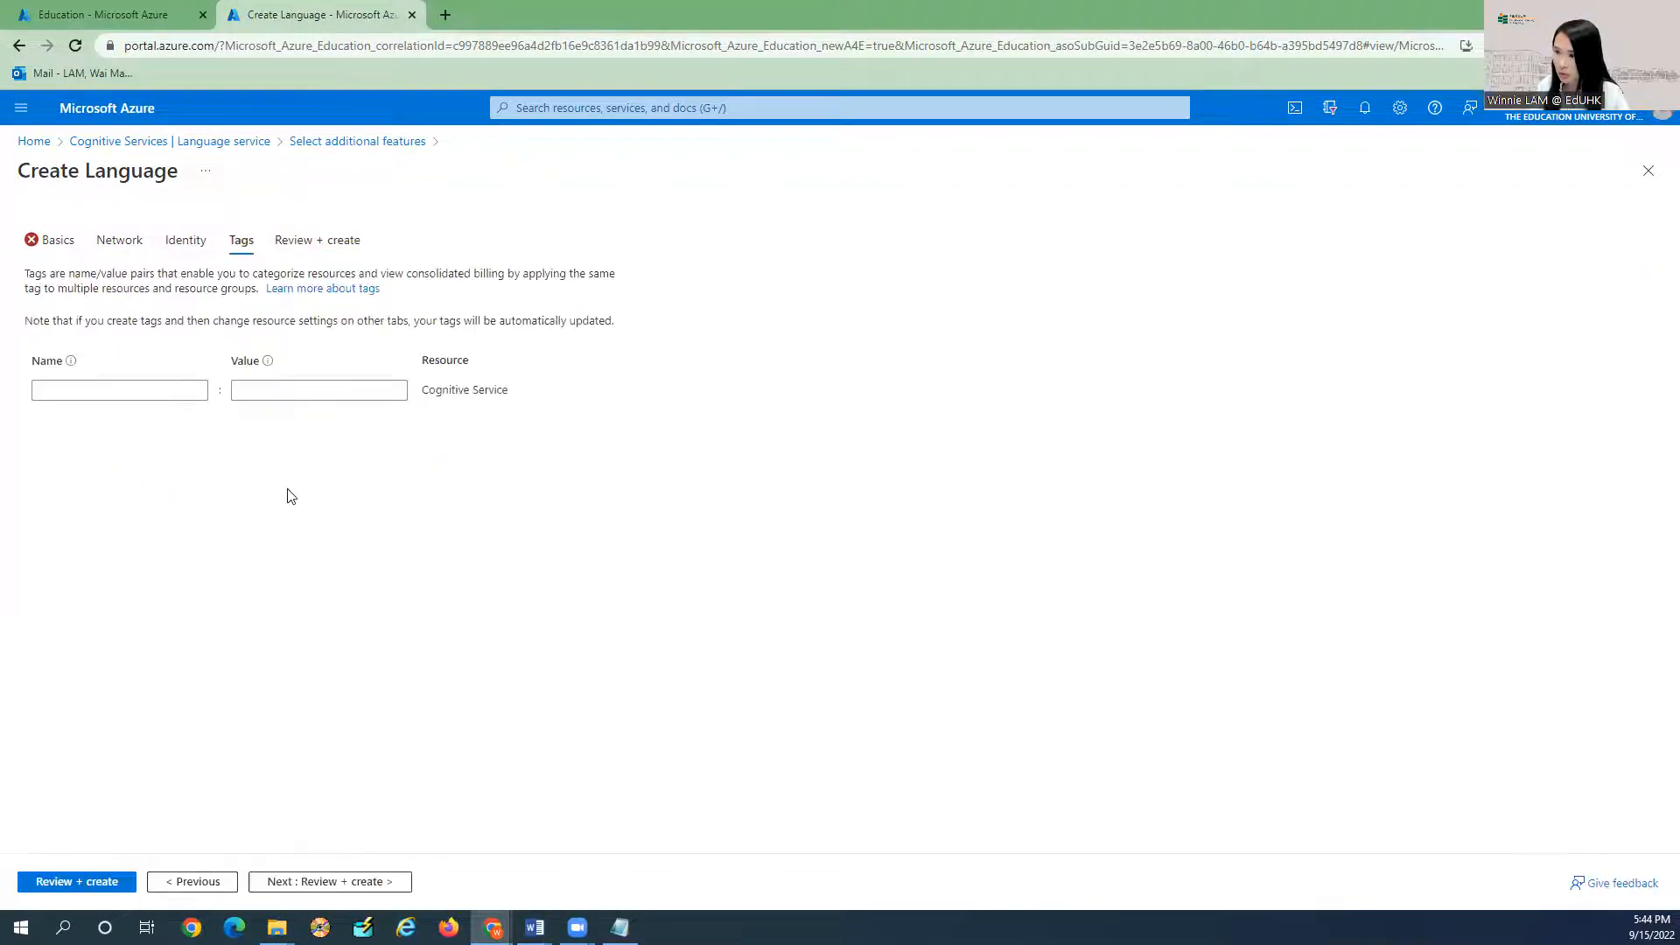
click(68, 245)
click(265, 484)
click(305, 484)
click(325, 486)
text(TrialChatbot)
click(203, 518)
Create a new resource group named TrialChatbot and rerun Review + create.
click(271, 502)
text(TrialChatbot)
click(297, 655)
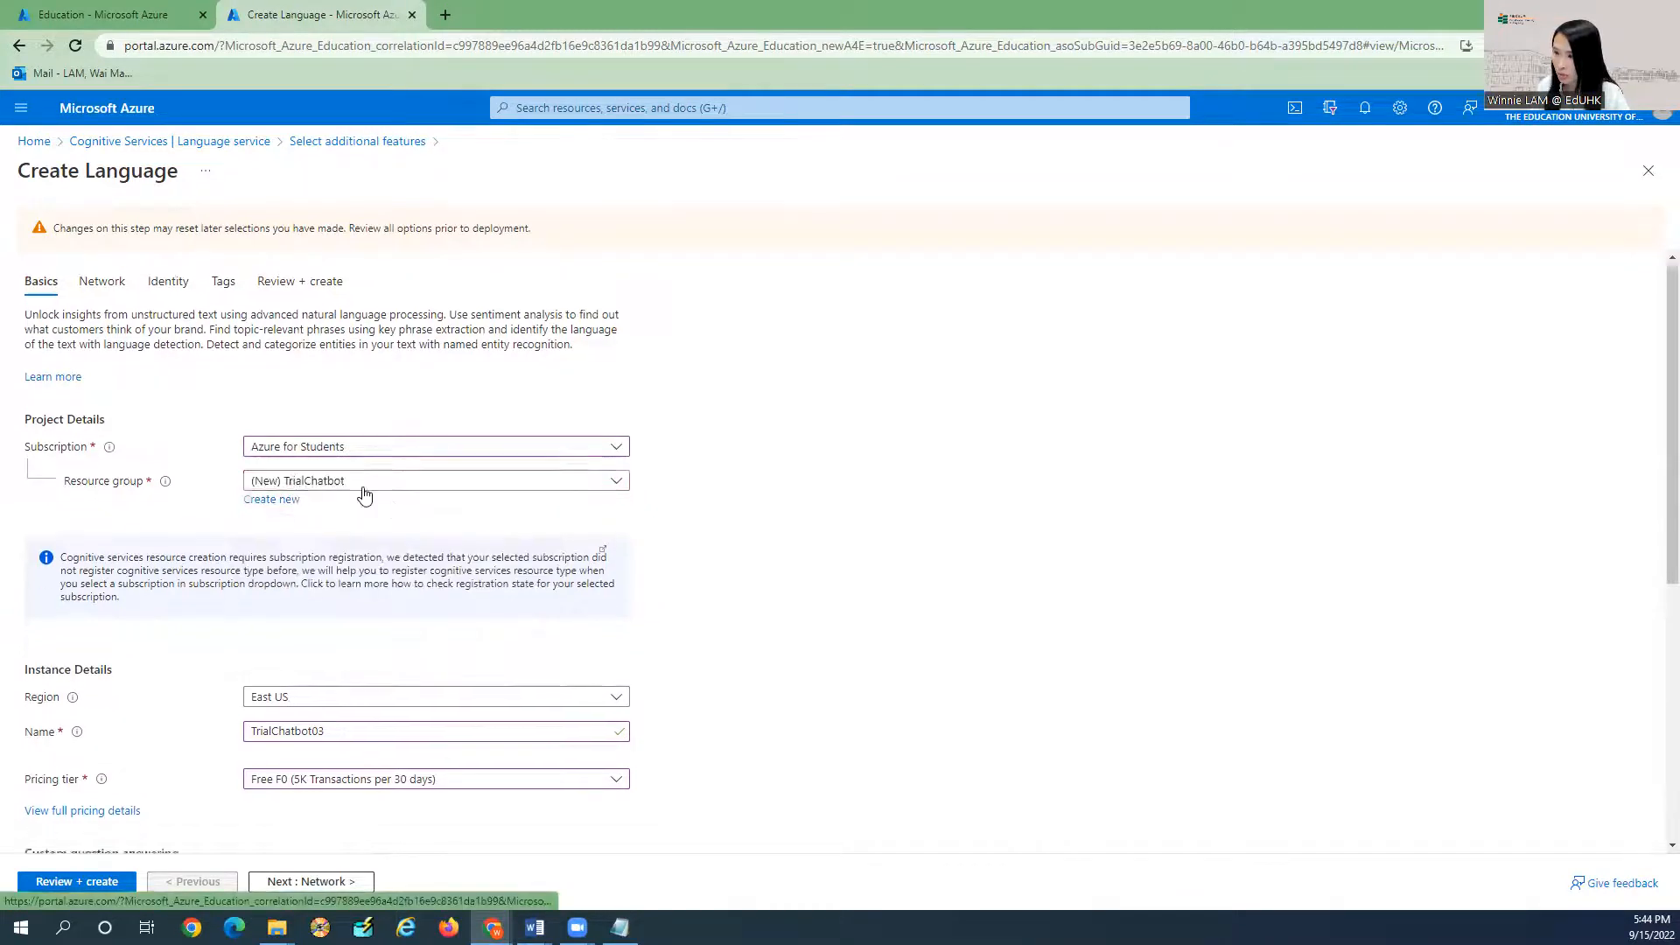
scroll(297, 593, down, 5)
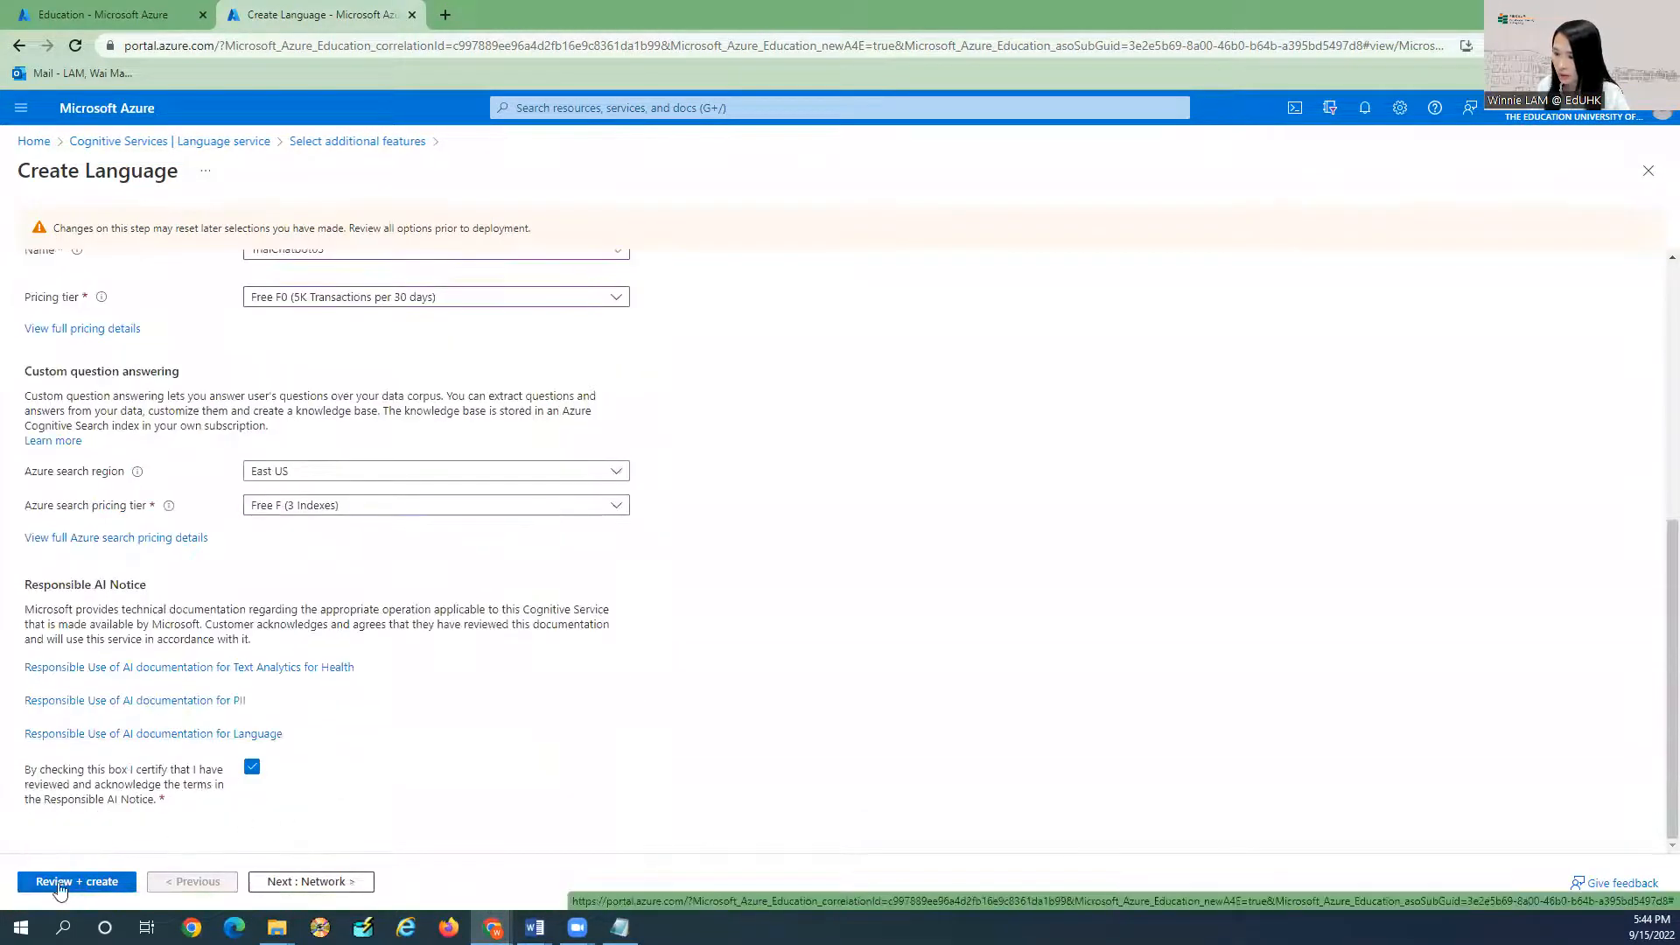
click(77, 881)
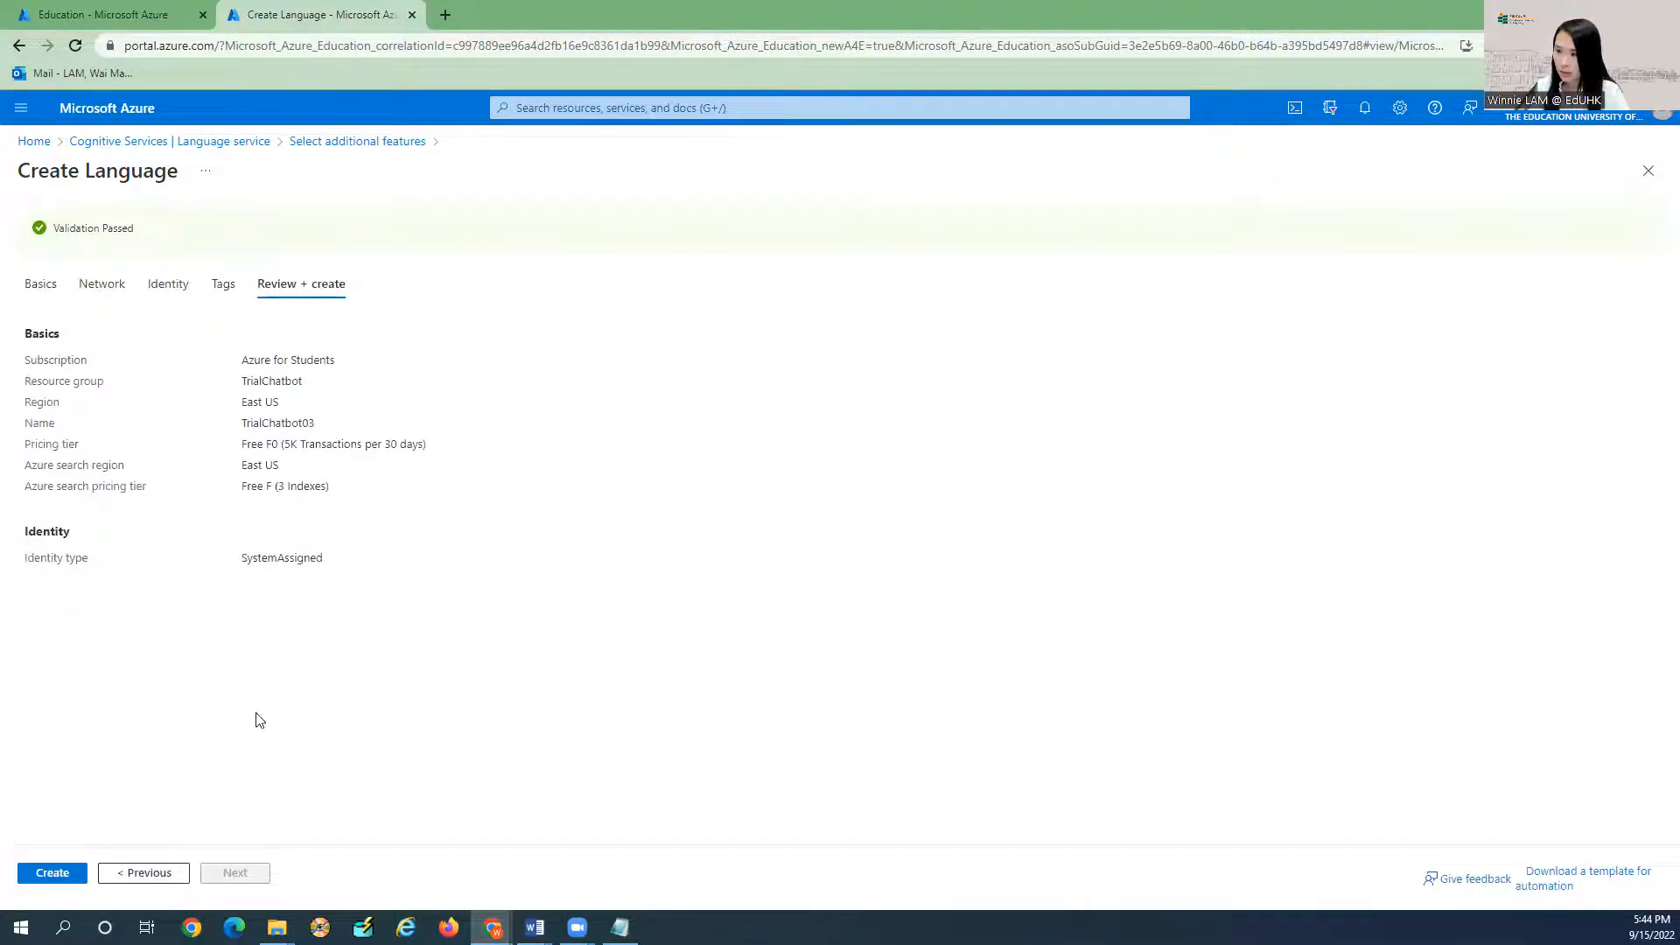
Create the TrialChatbot03 Language resource, then bring the Document1 Word file forward.
click(50, 873)
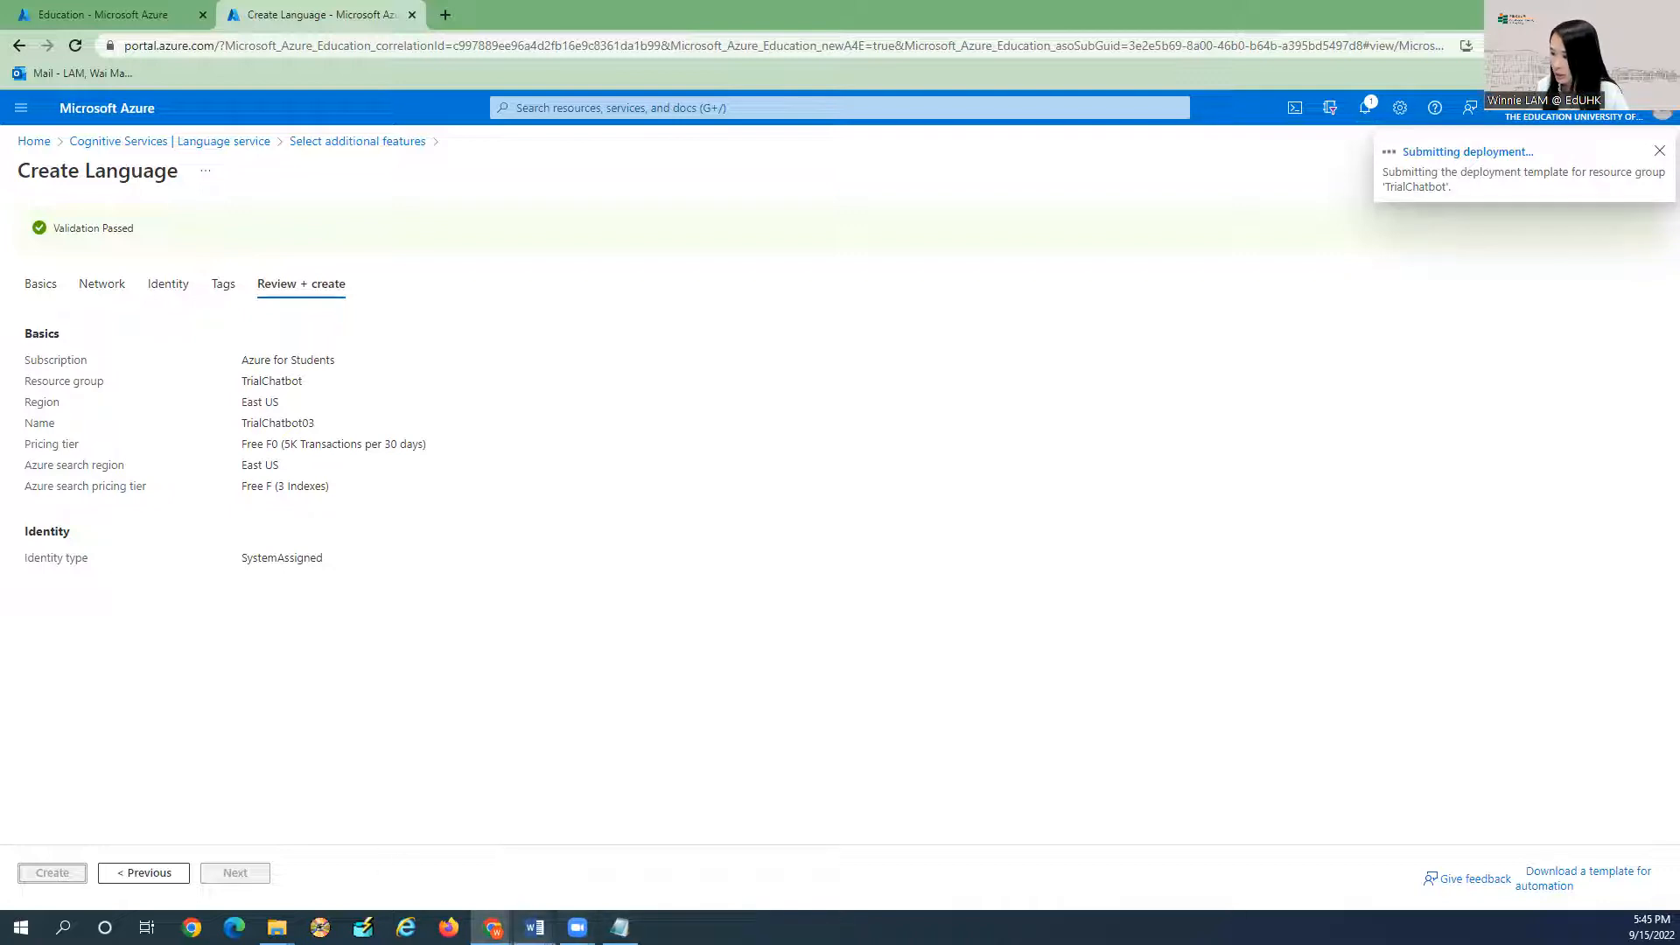
mouse_move(534, 926)
click(751, 792)
scroll(794, 506, down, 5)
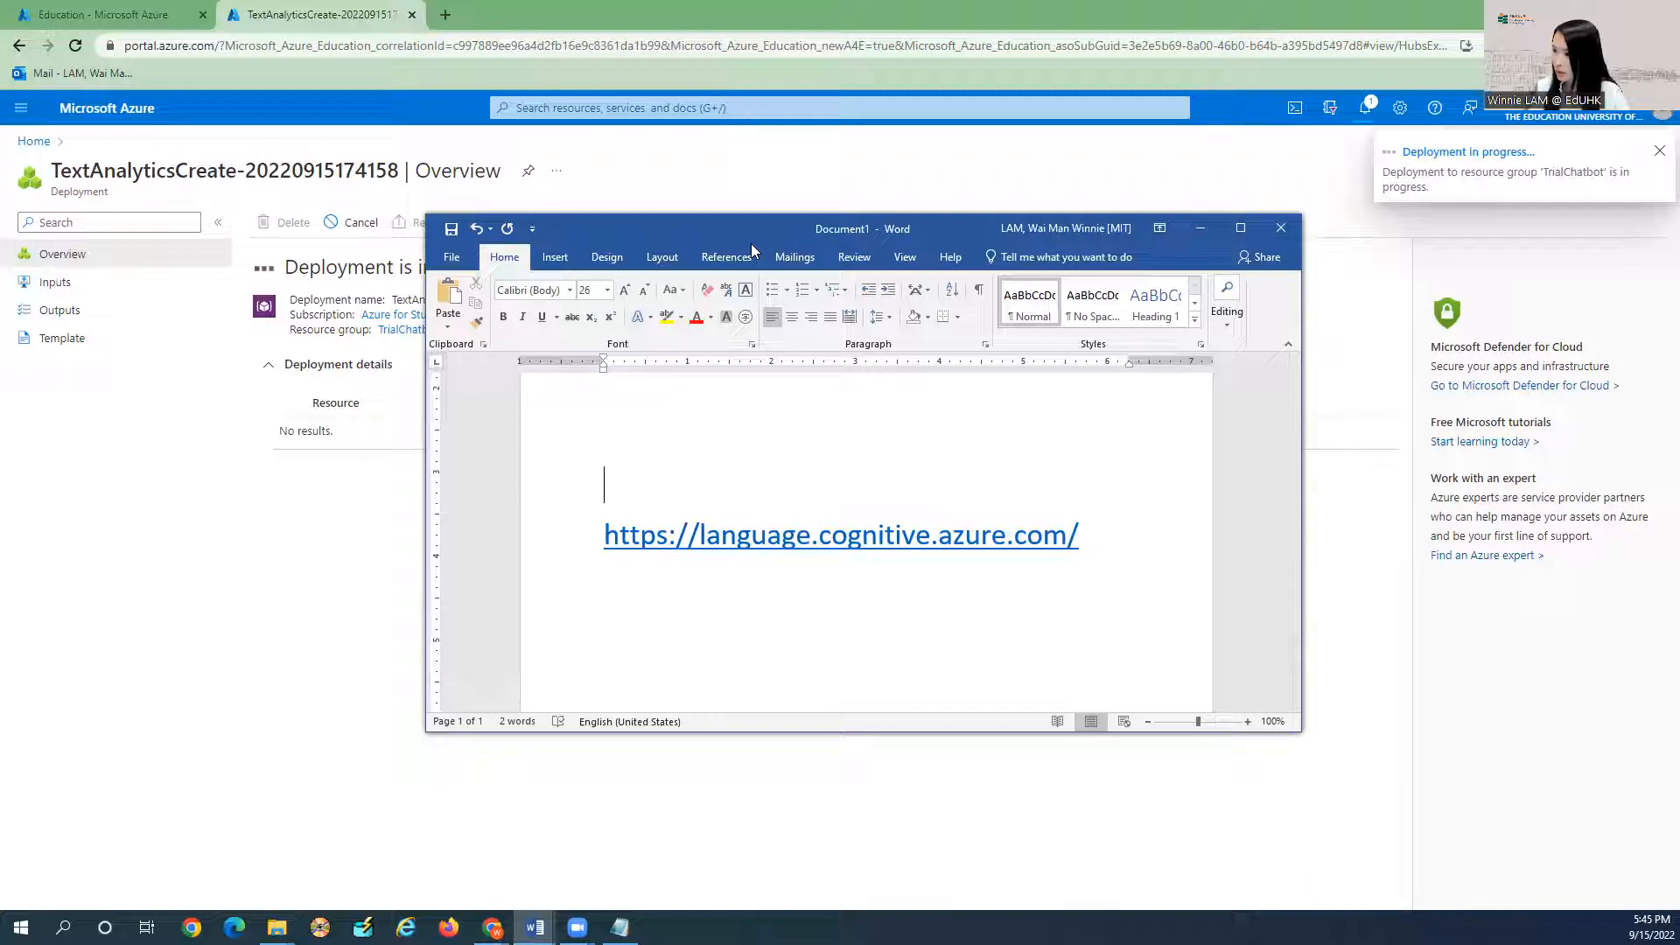
Move the Word window aside and copy the Language Studio web address.
drag(751, 244, 786, 383)
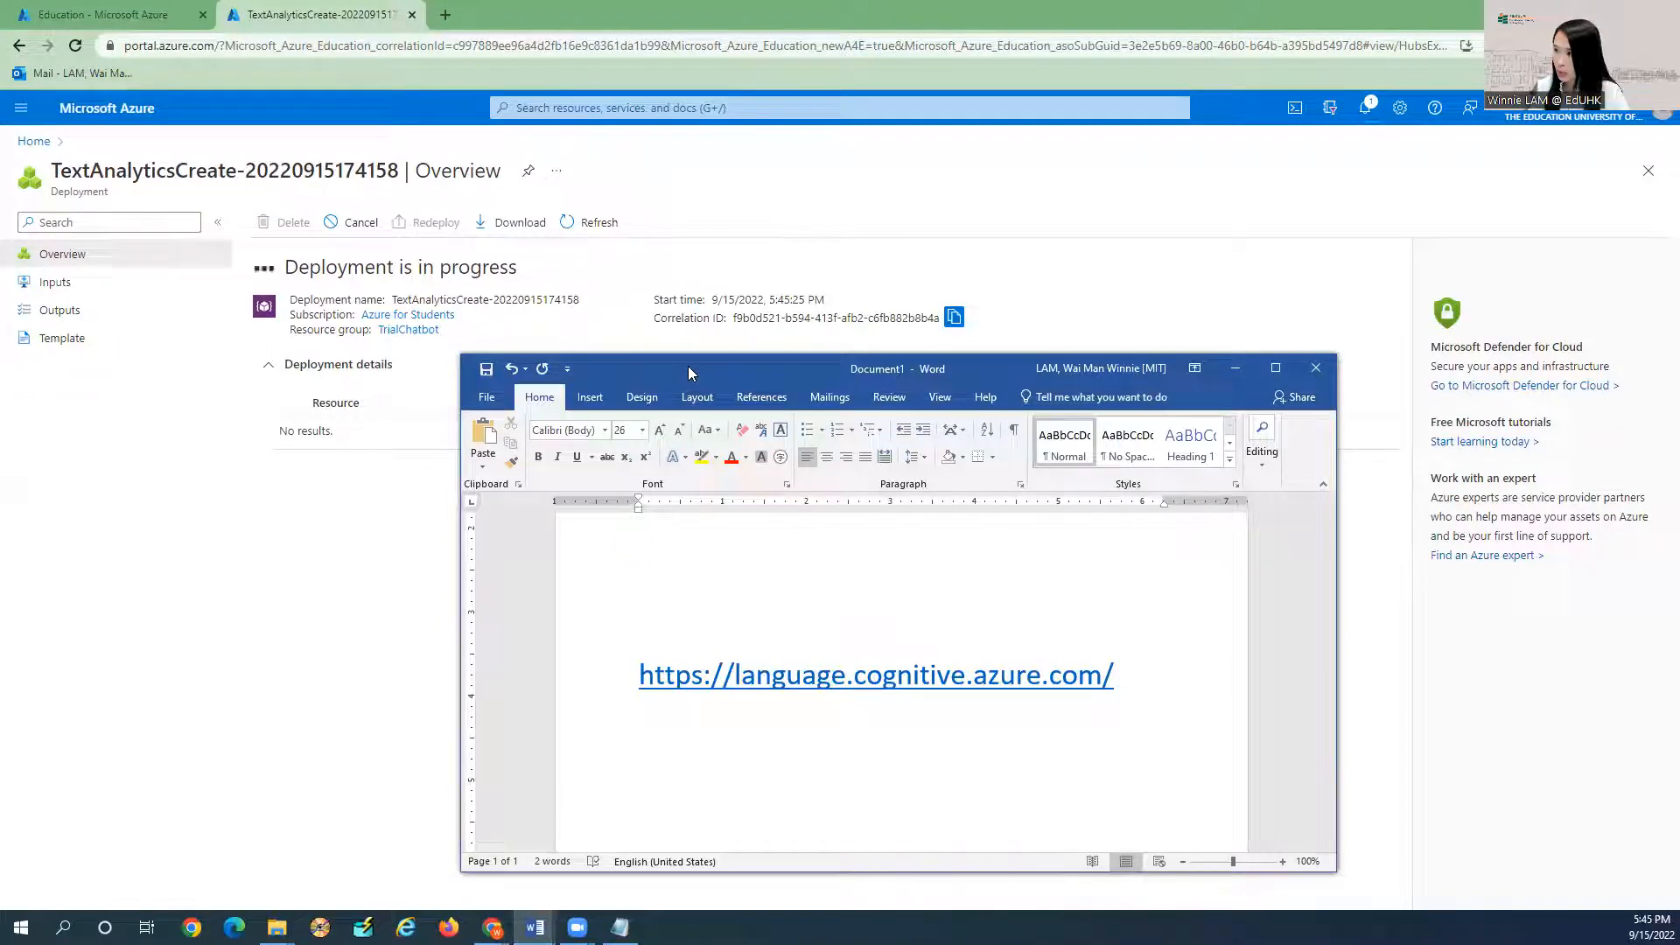
triple_click(1121, 672)
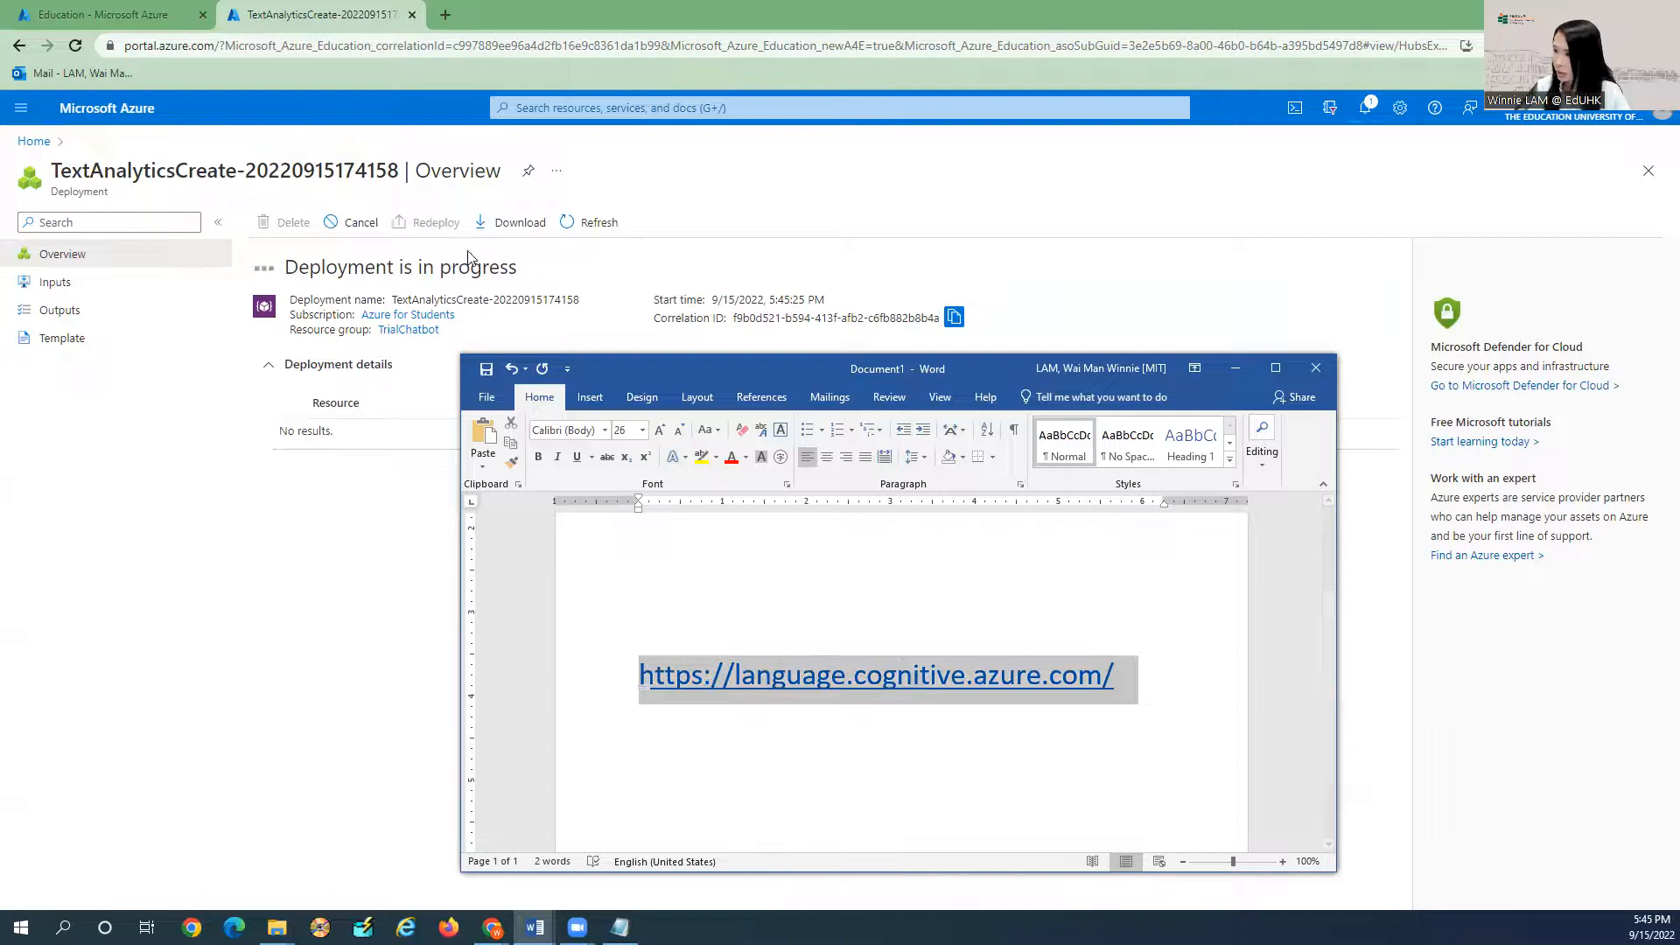
key(ctrl+c)
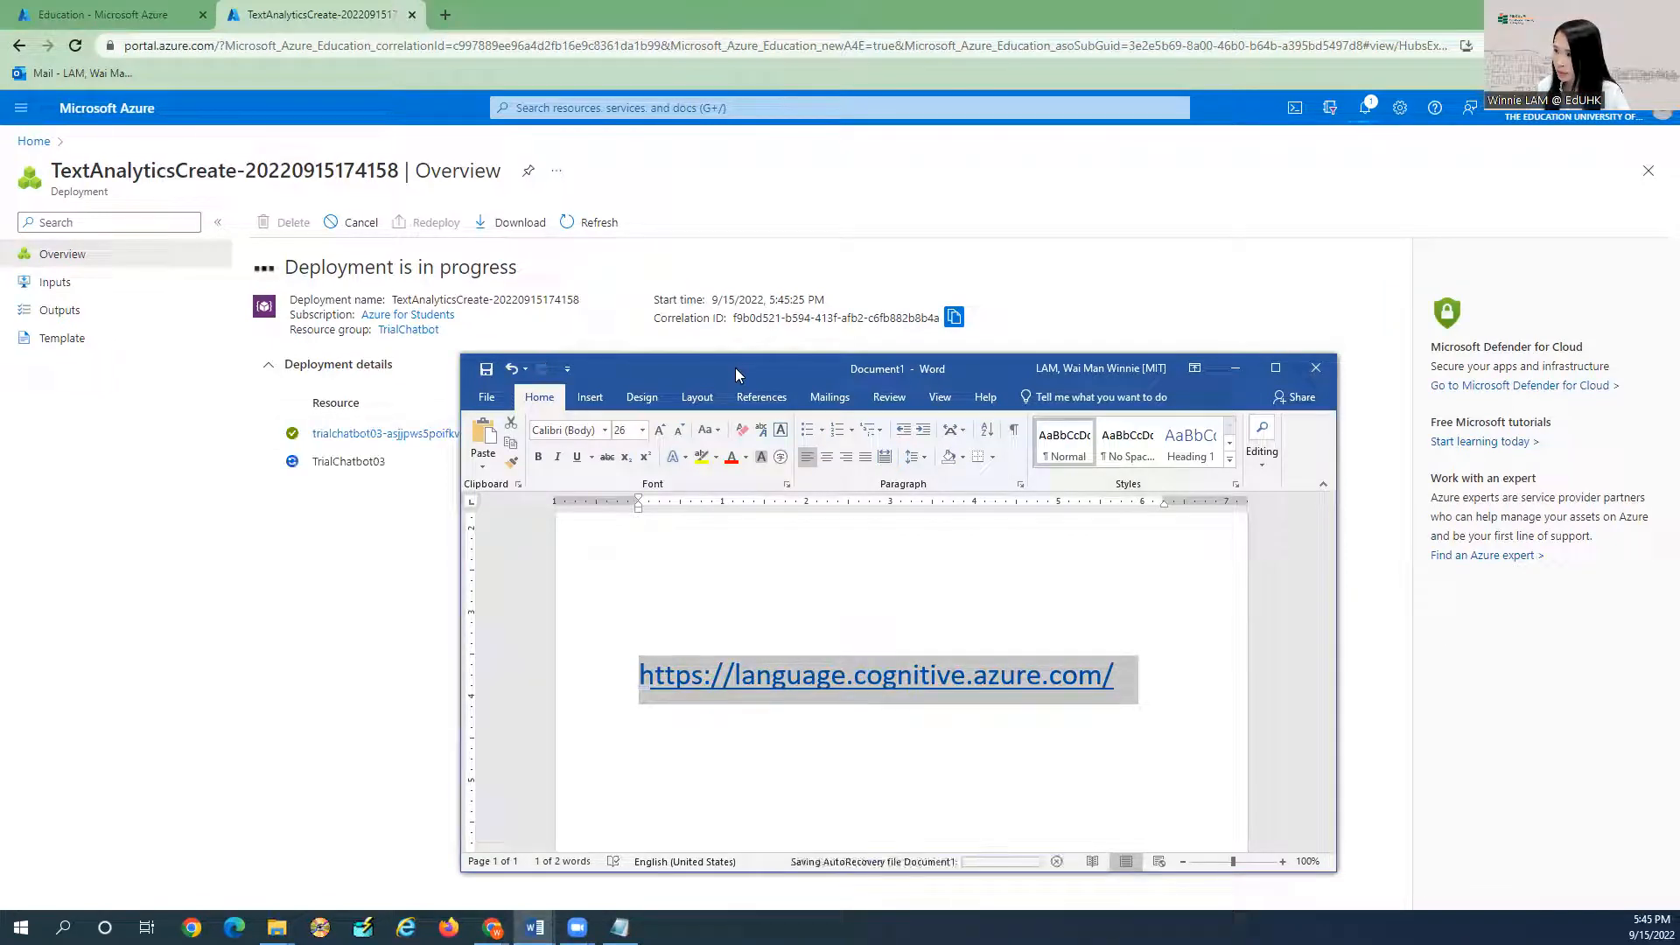
Shift Word away and highlight the deployment's subscription and TrialChatbot resource group lines.
drag(739, 366, 992, 261)
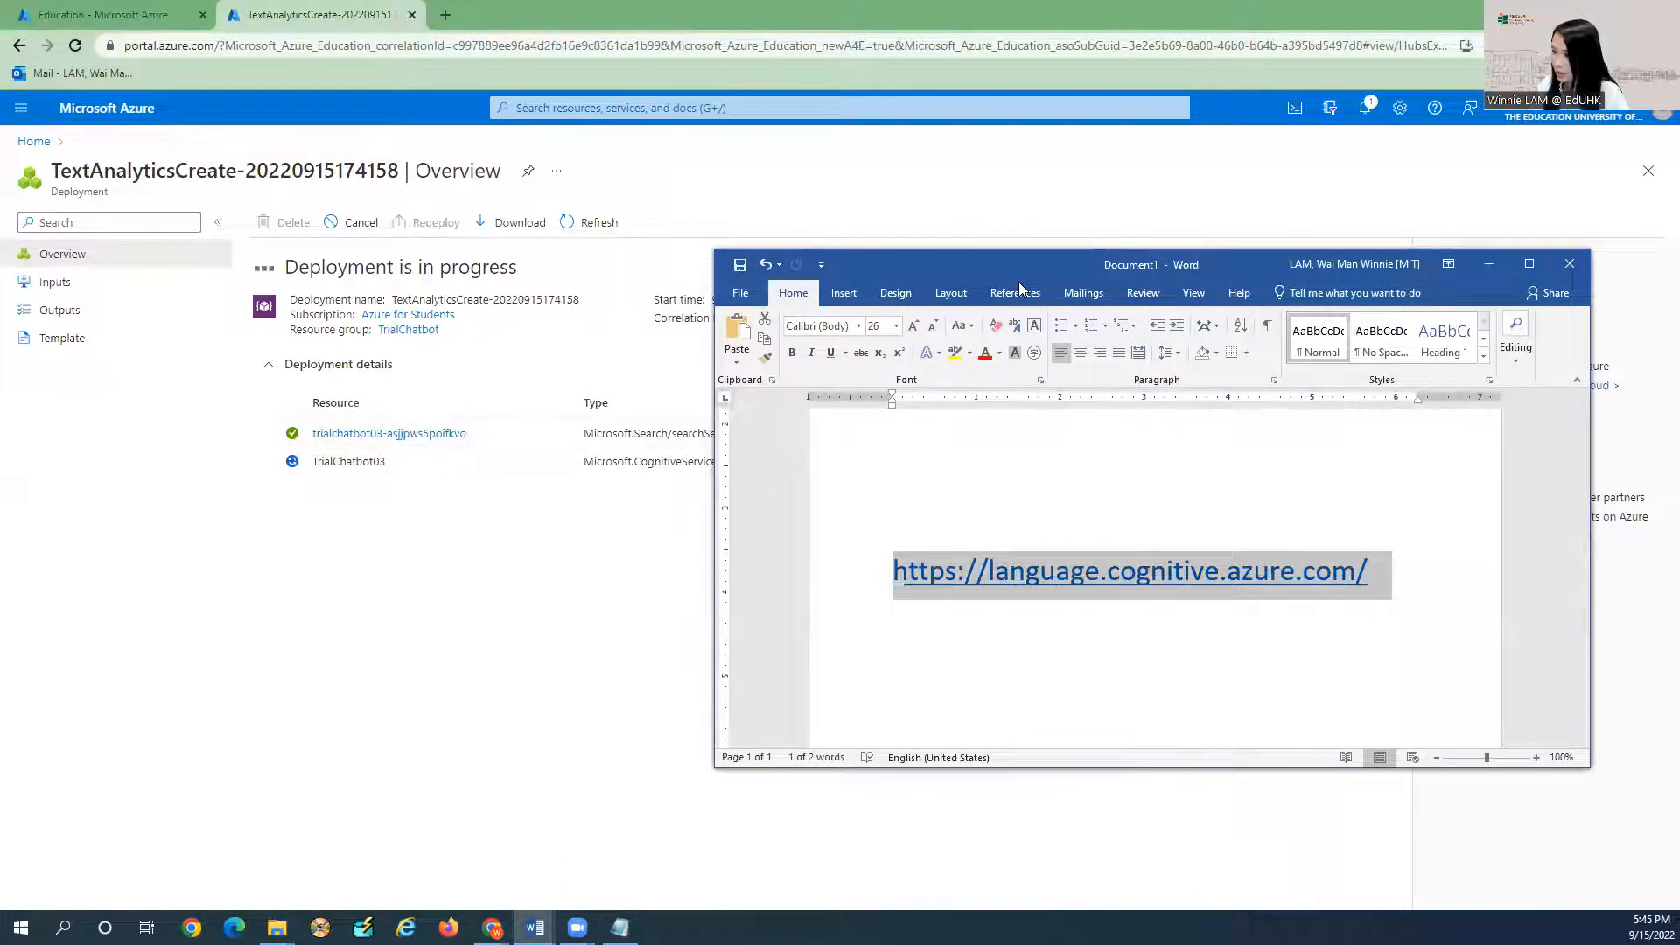
drag(1019, 265, 686, 549)
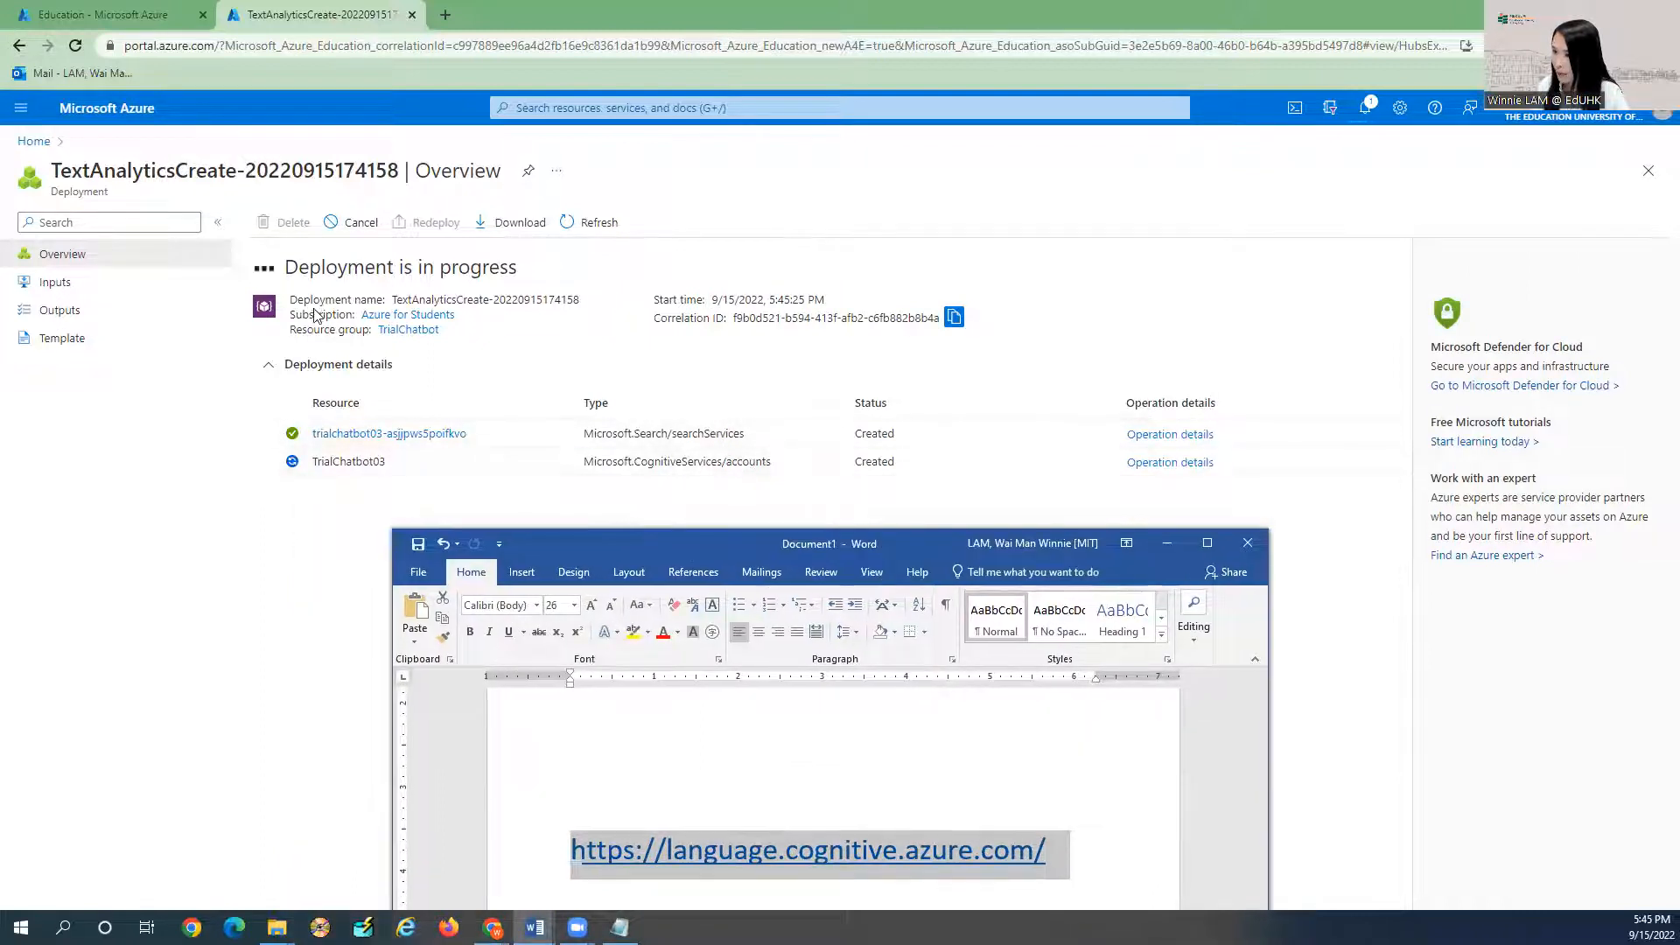
drag(290, 315, 461, 326)
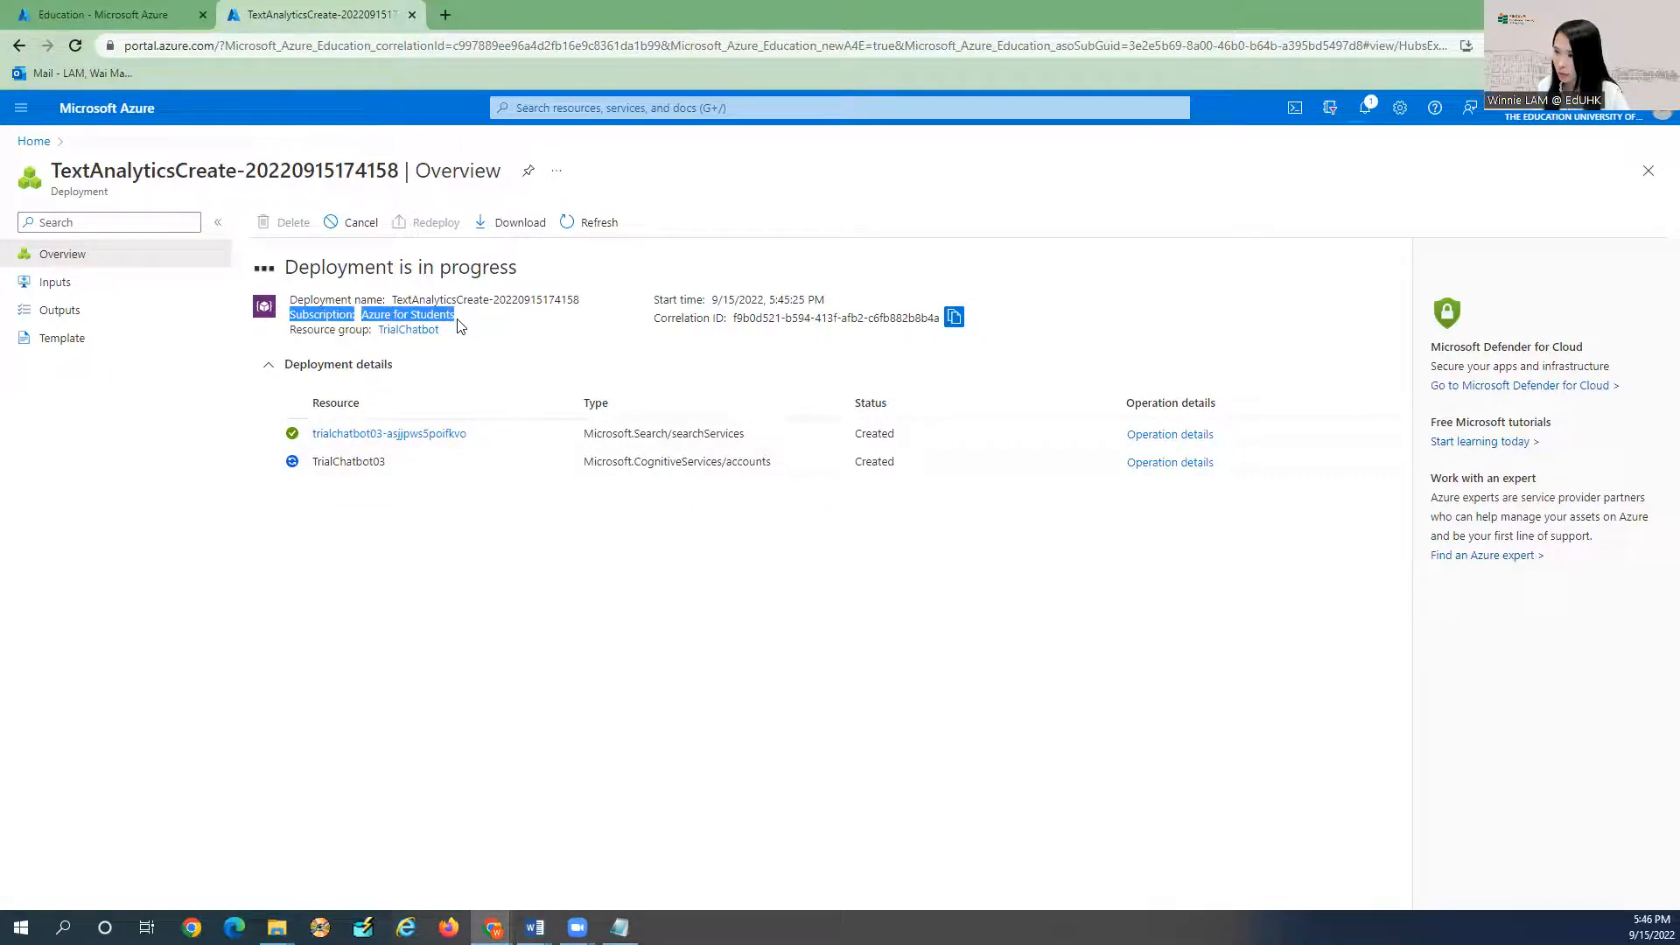
drag(291, 333, 450, 334)
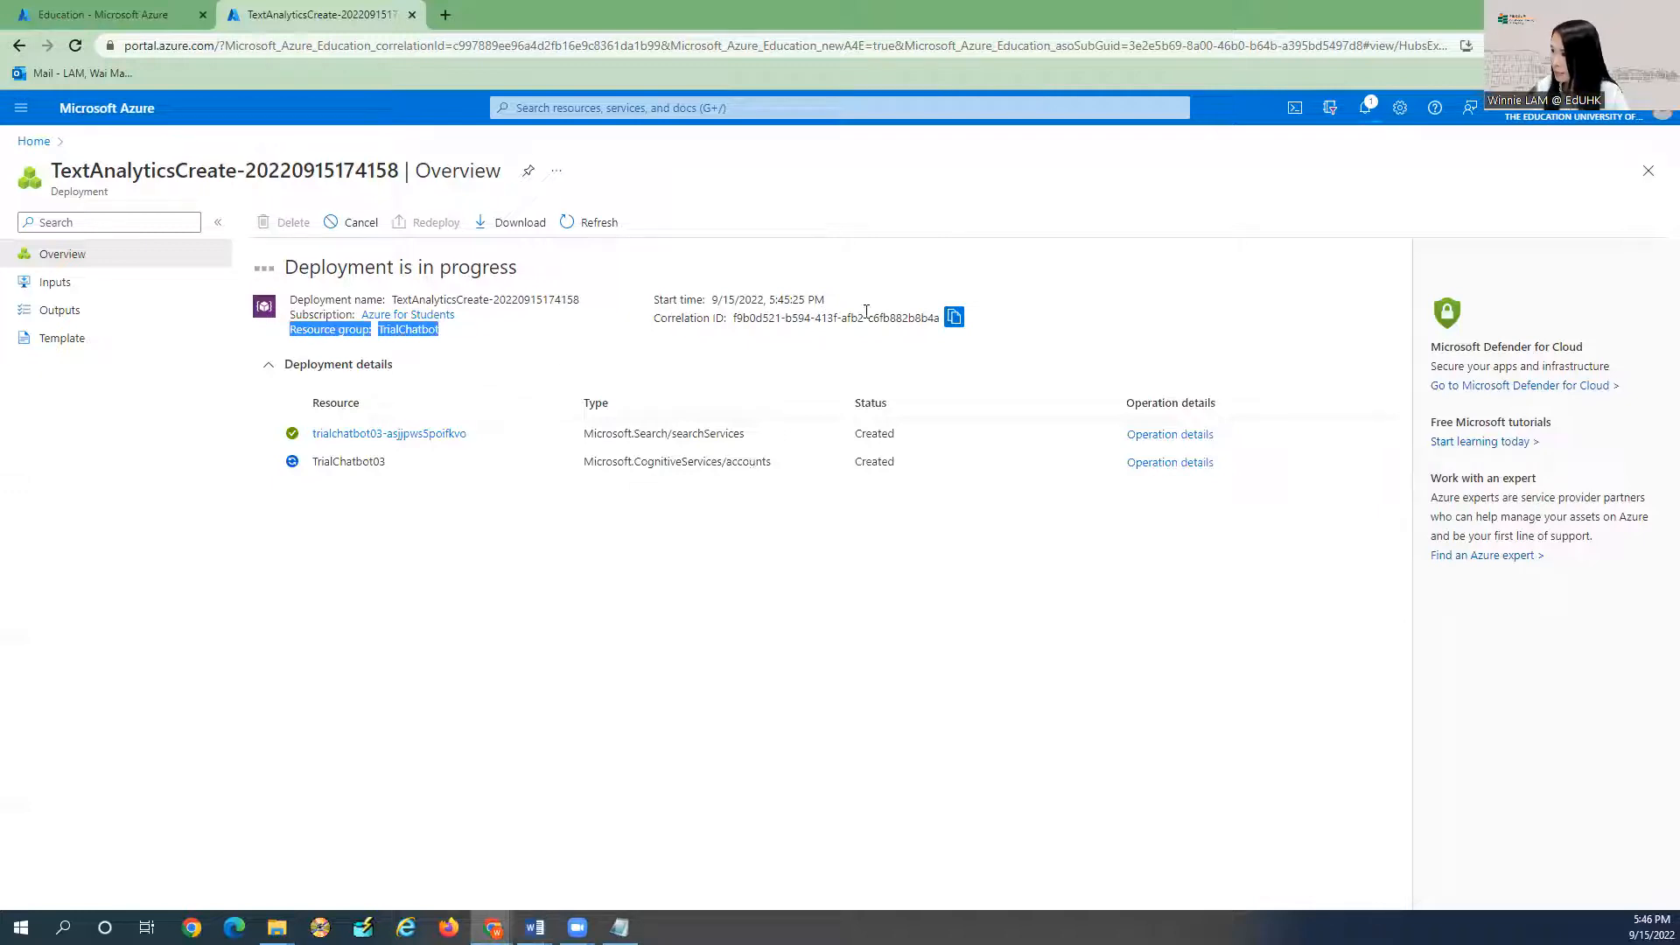
click(586, 290)
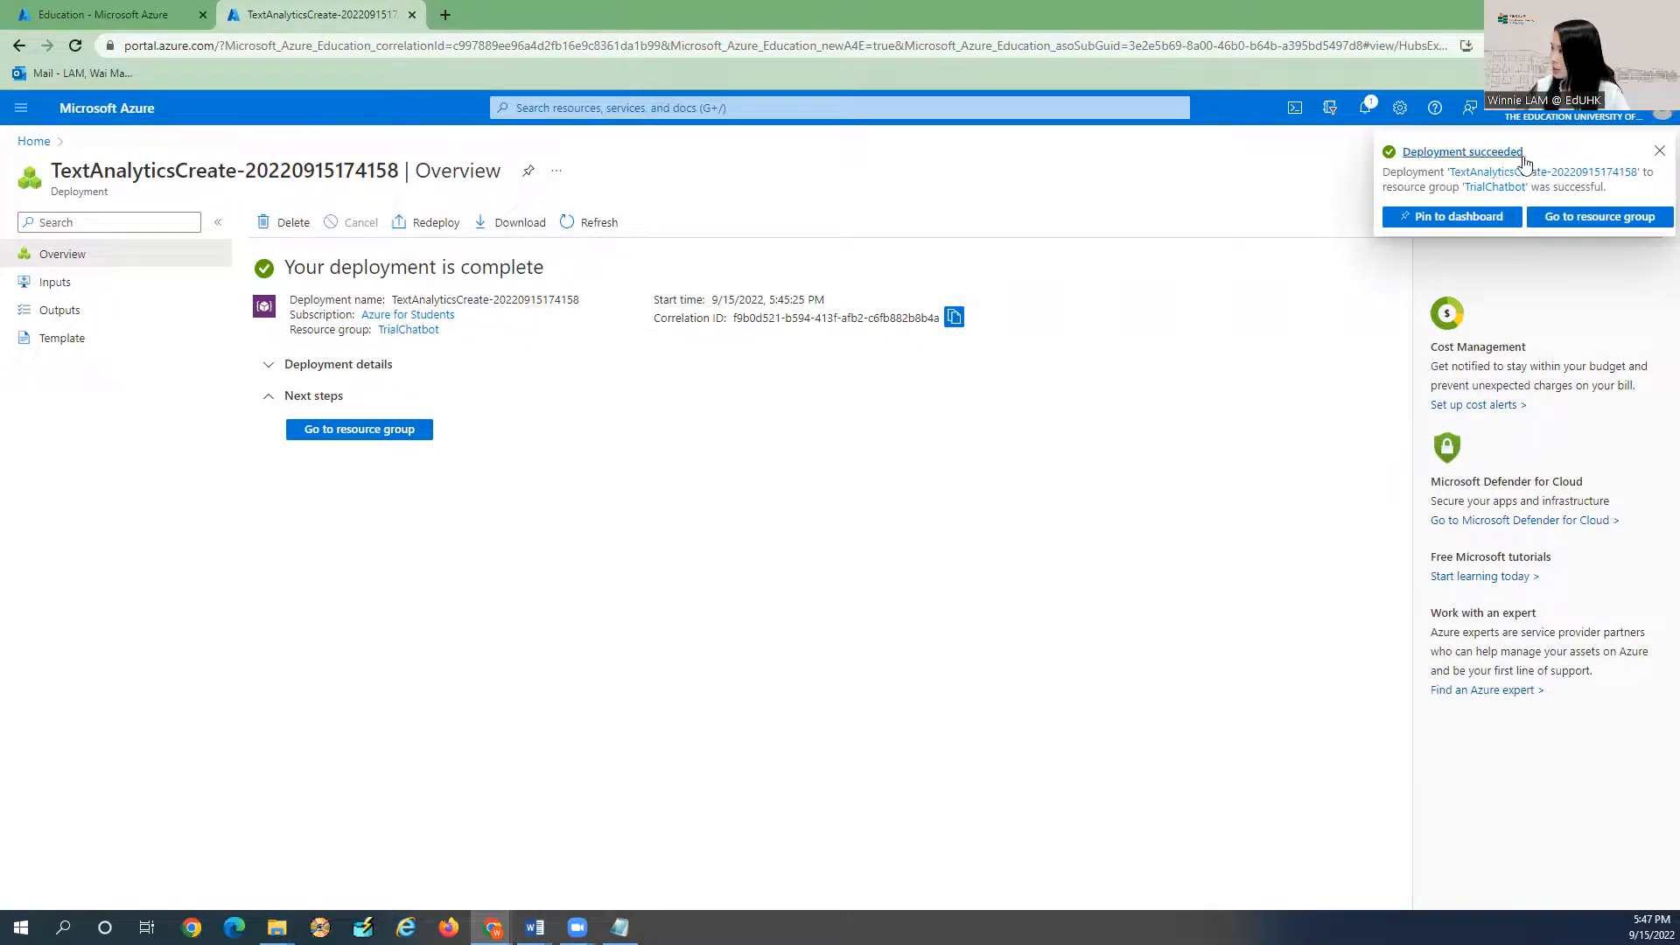
Check the deployment-succeeded notification and close the Notifications panel.
click(1365, 106)
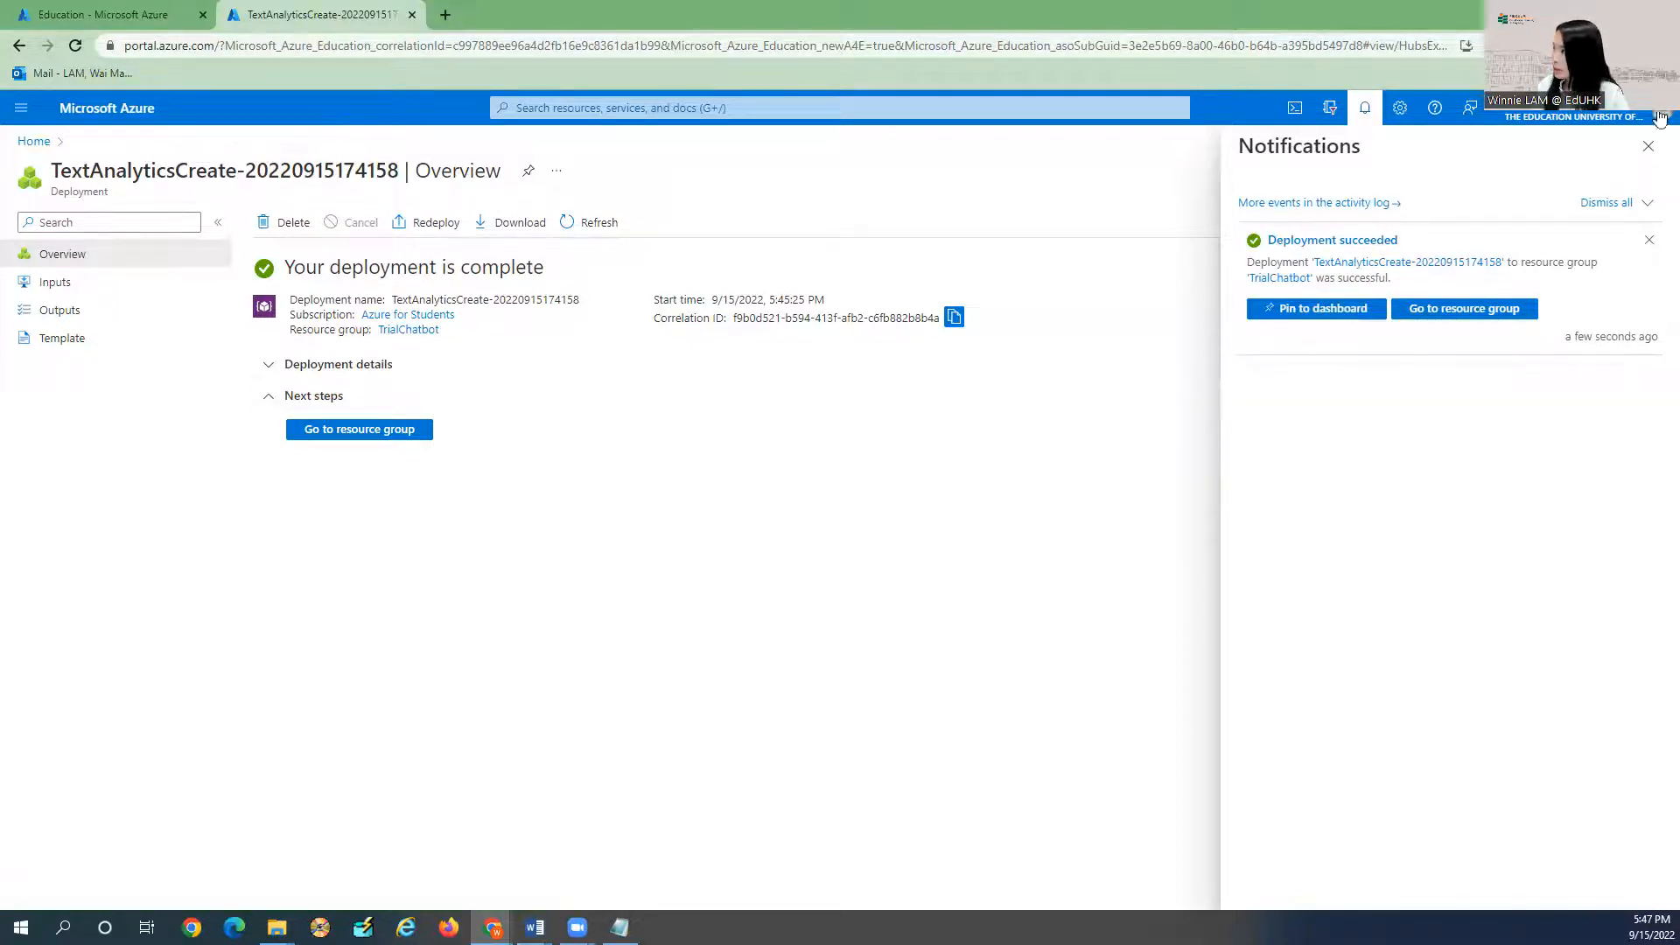
click(1647, 146)
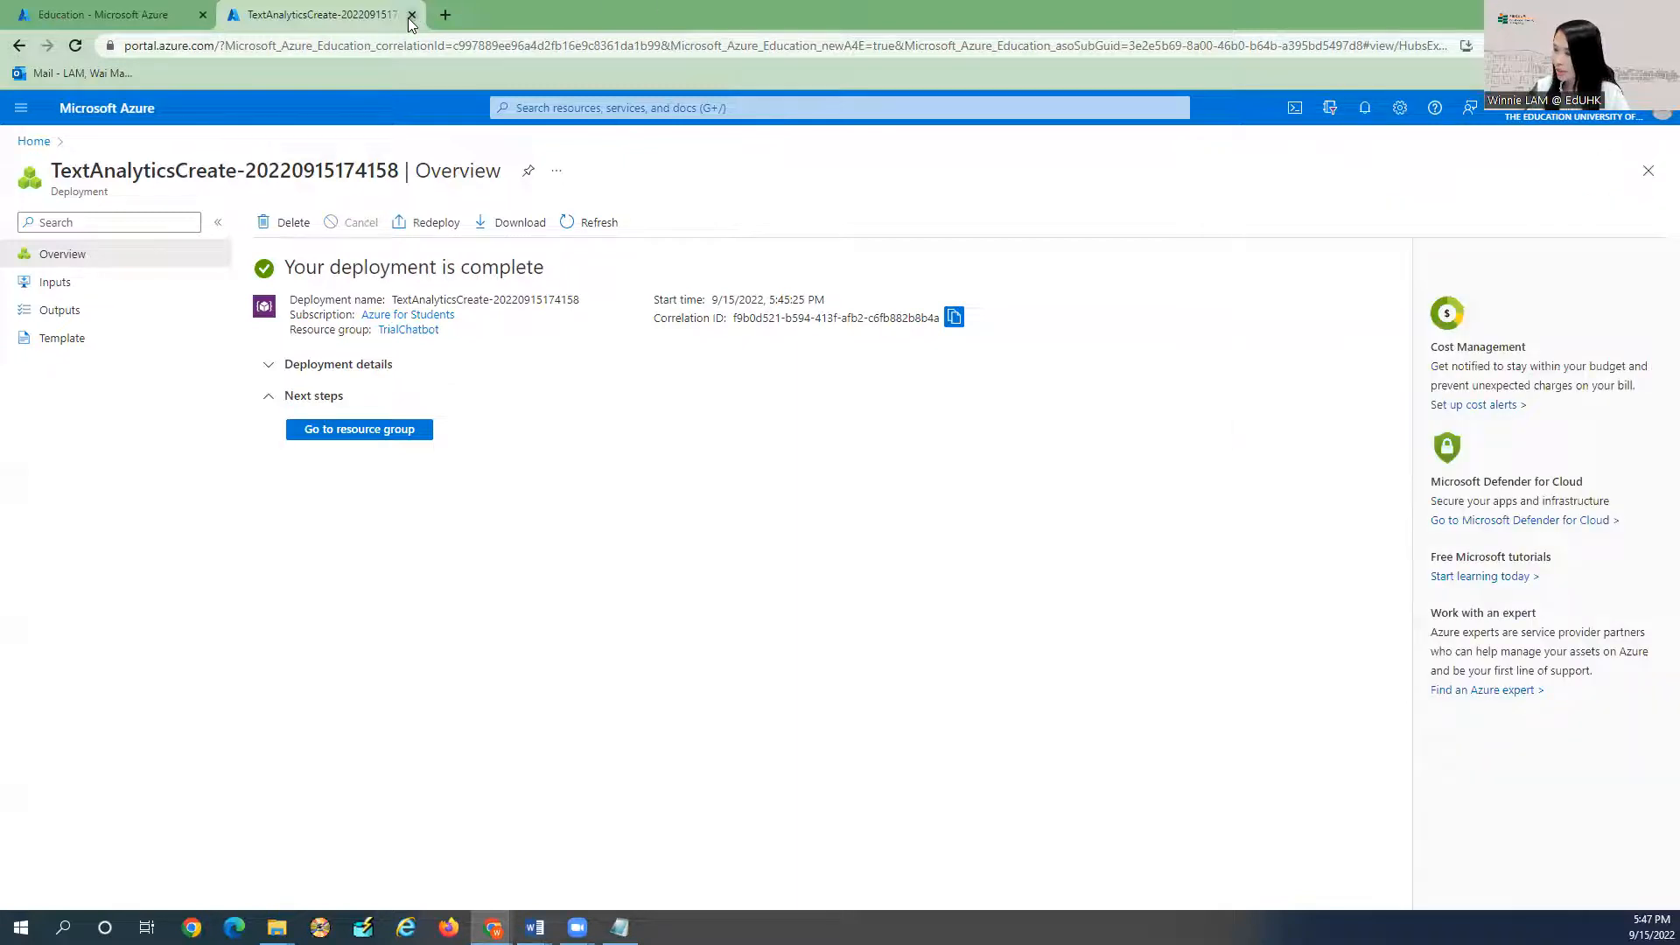
Open a new tab and load the pasted Language Studio address.
click(444, 15)
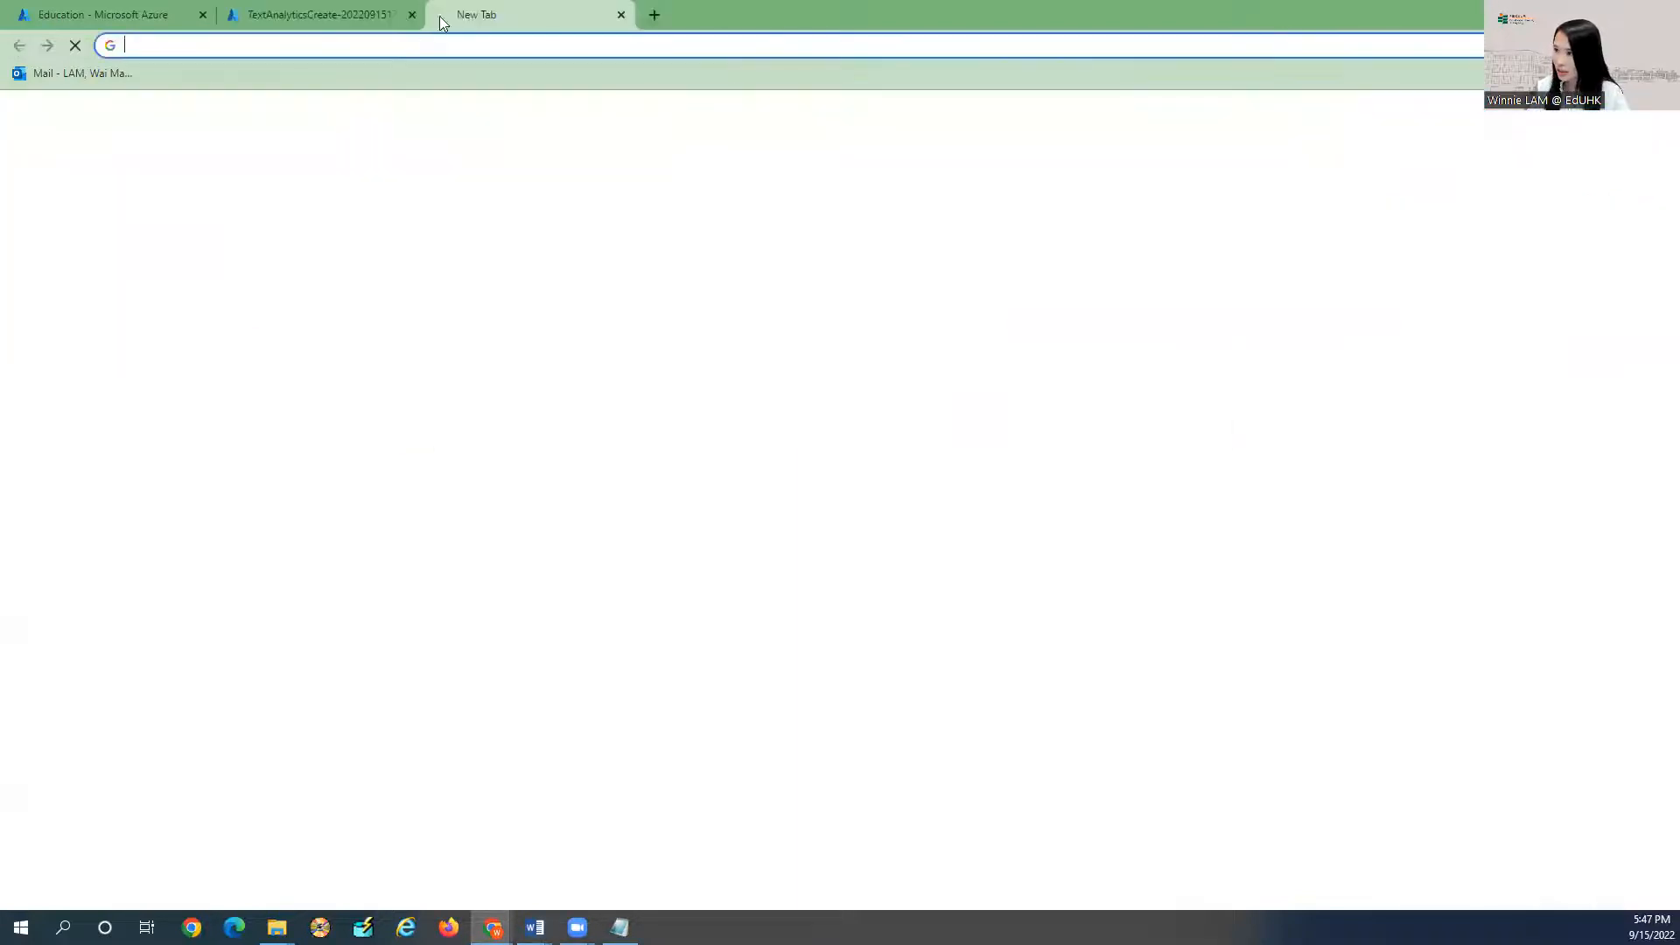
click(414, 46)
key(ctrl+v)
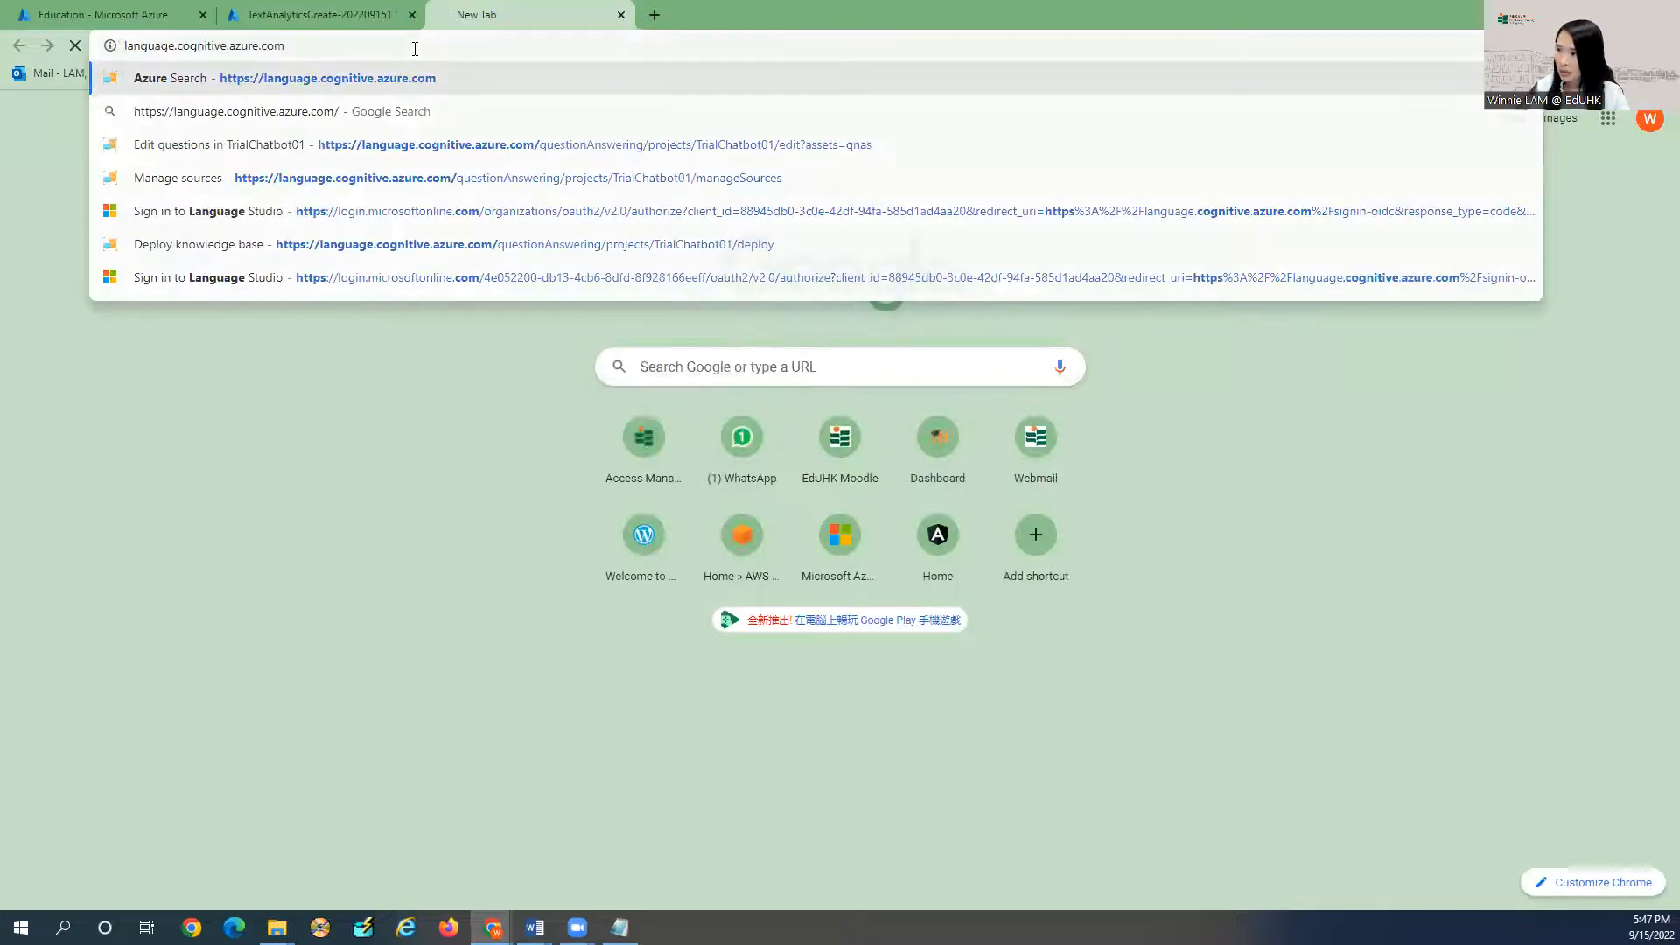
key(Return)
Move the Word window out of the way and reload the Language Studio page.
mouse_move(536, 924)
click(750, 869)
key(ctrl+a)
key(ctrl+c)
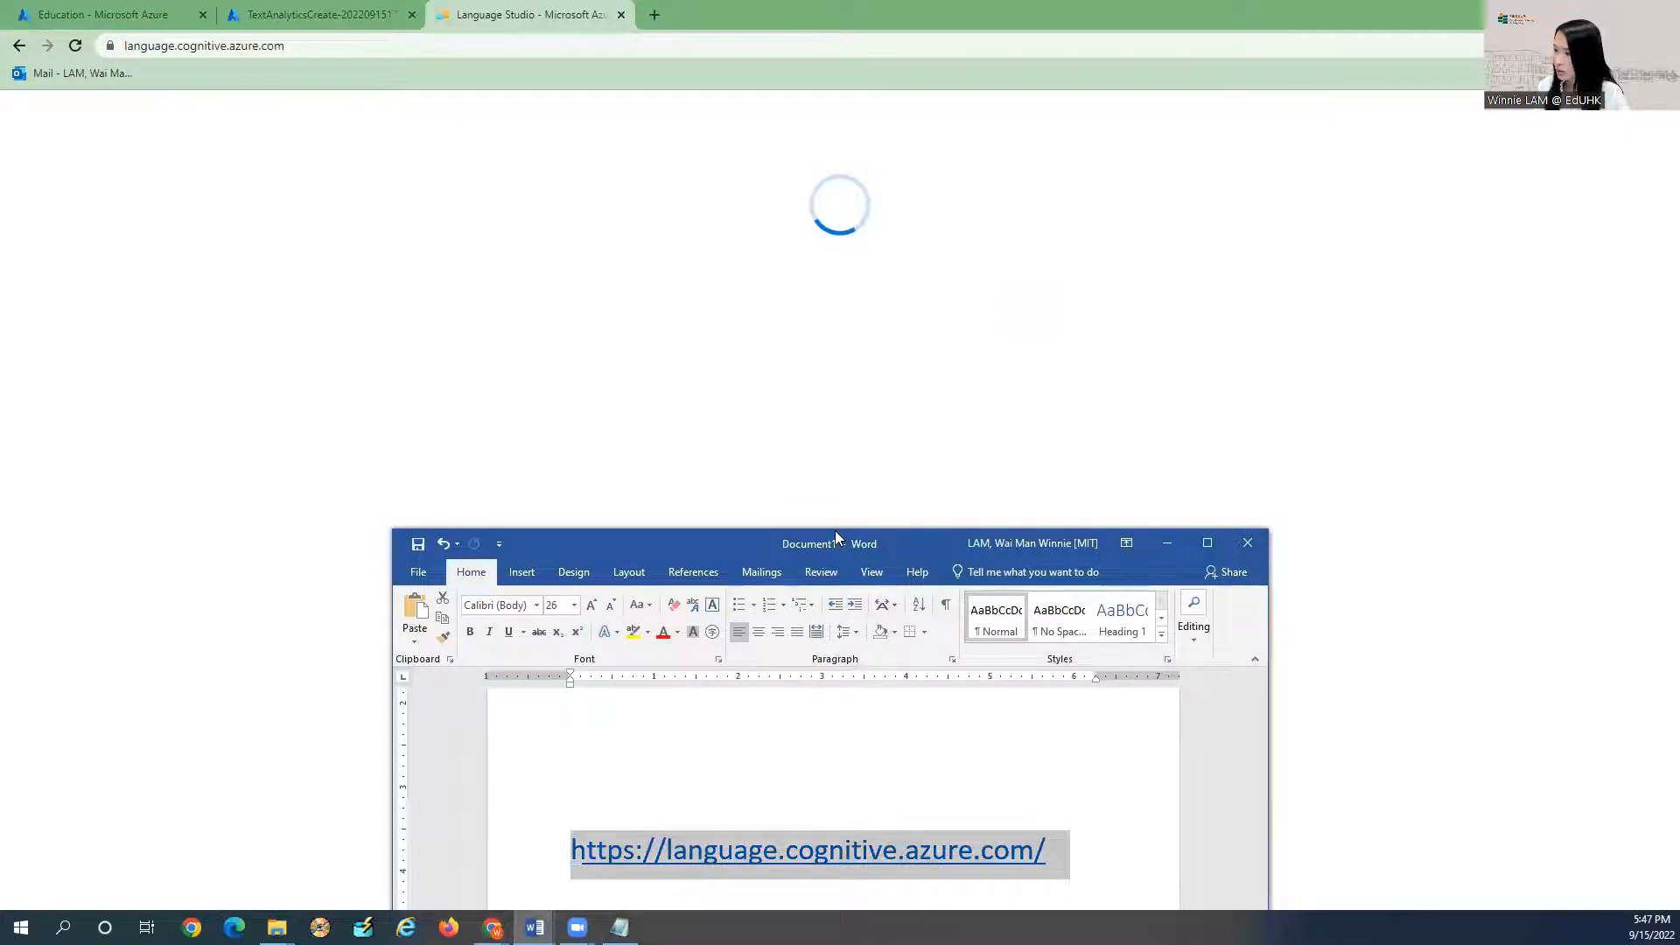
drag(834, 532, 876, 334)
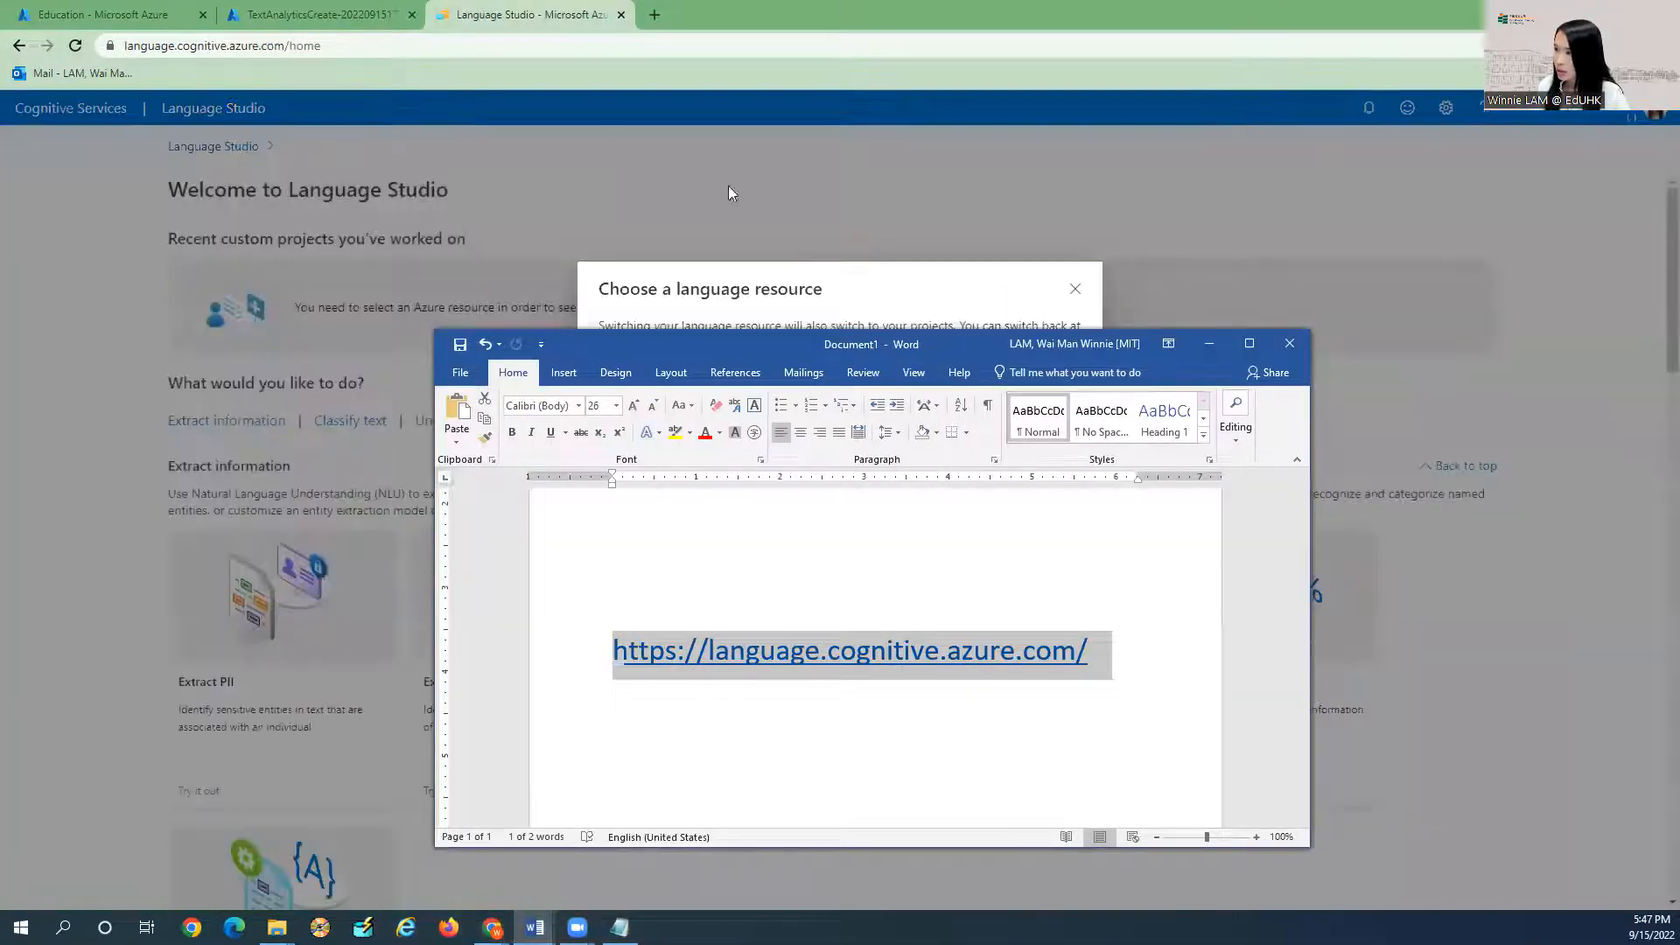
click(864, 290)
click(597, 51)
key(Return)
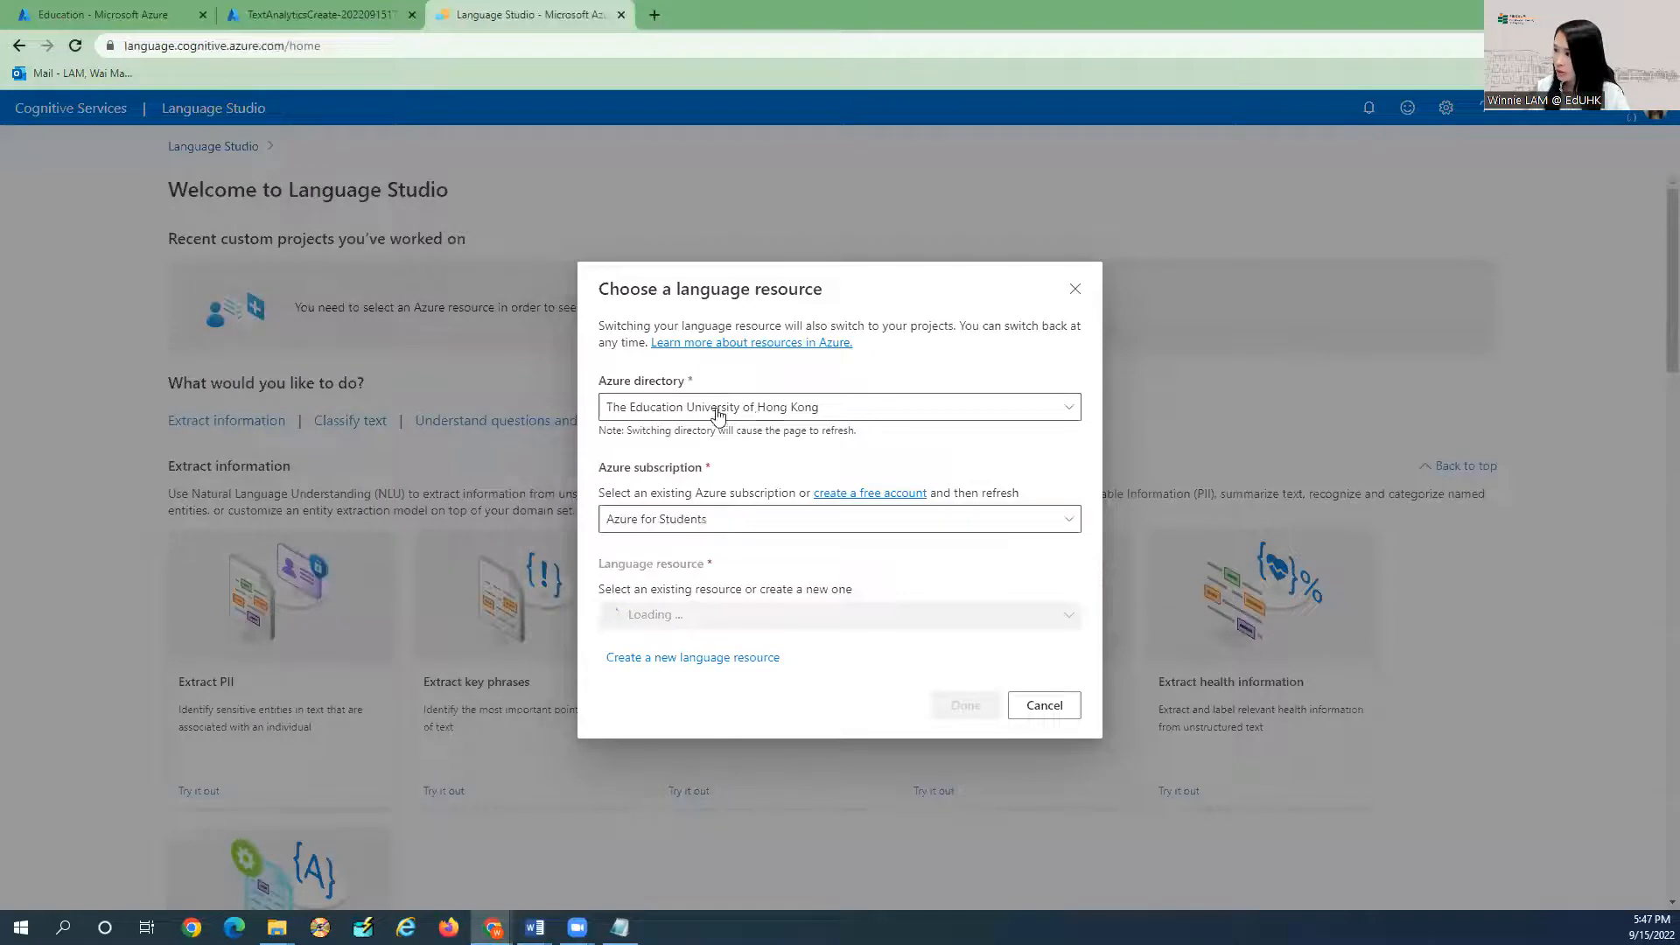
Pick The Education University of Hong Kong directory and sign in with the first account.
click(686, 408)
click(676, 499)
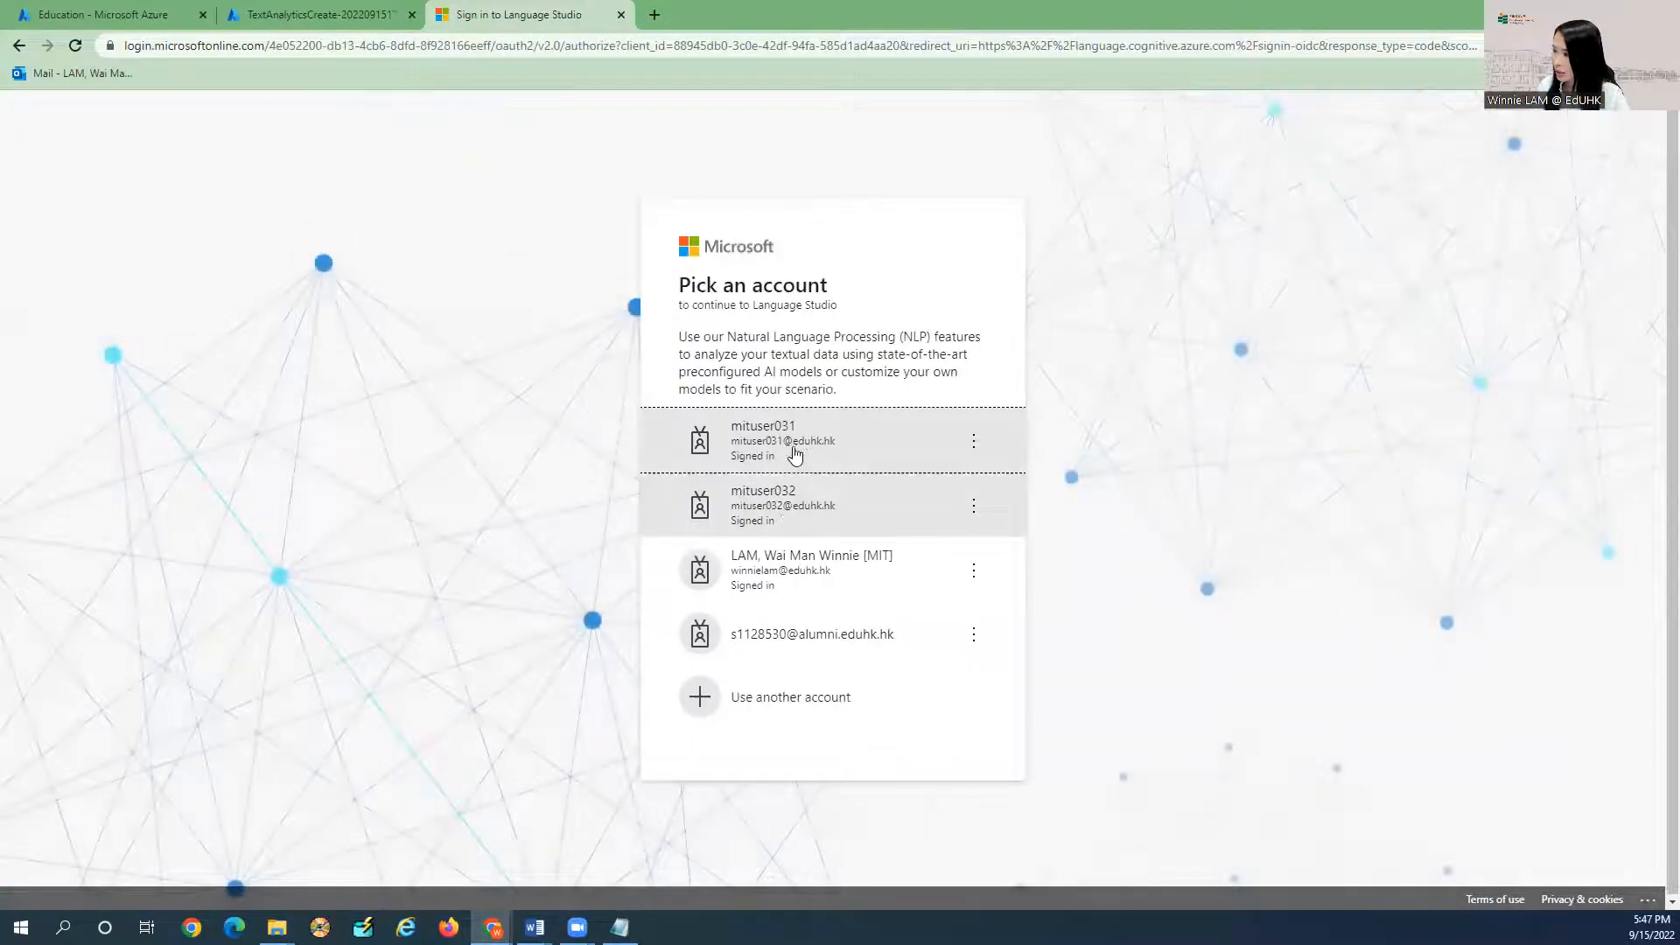
click(798, 442)
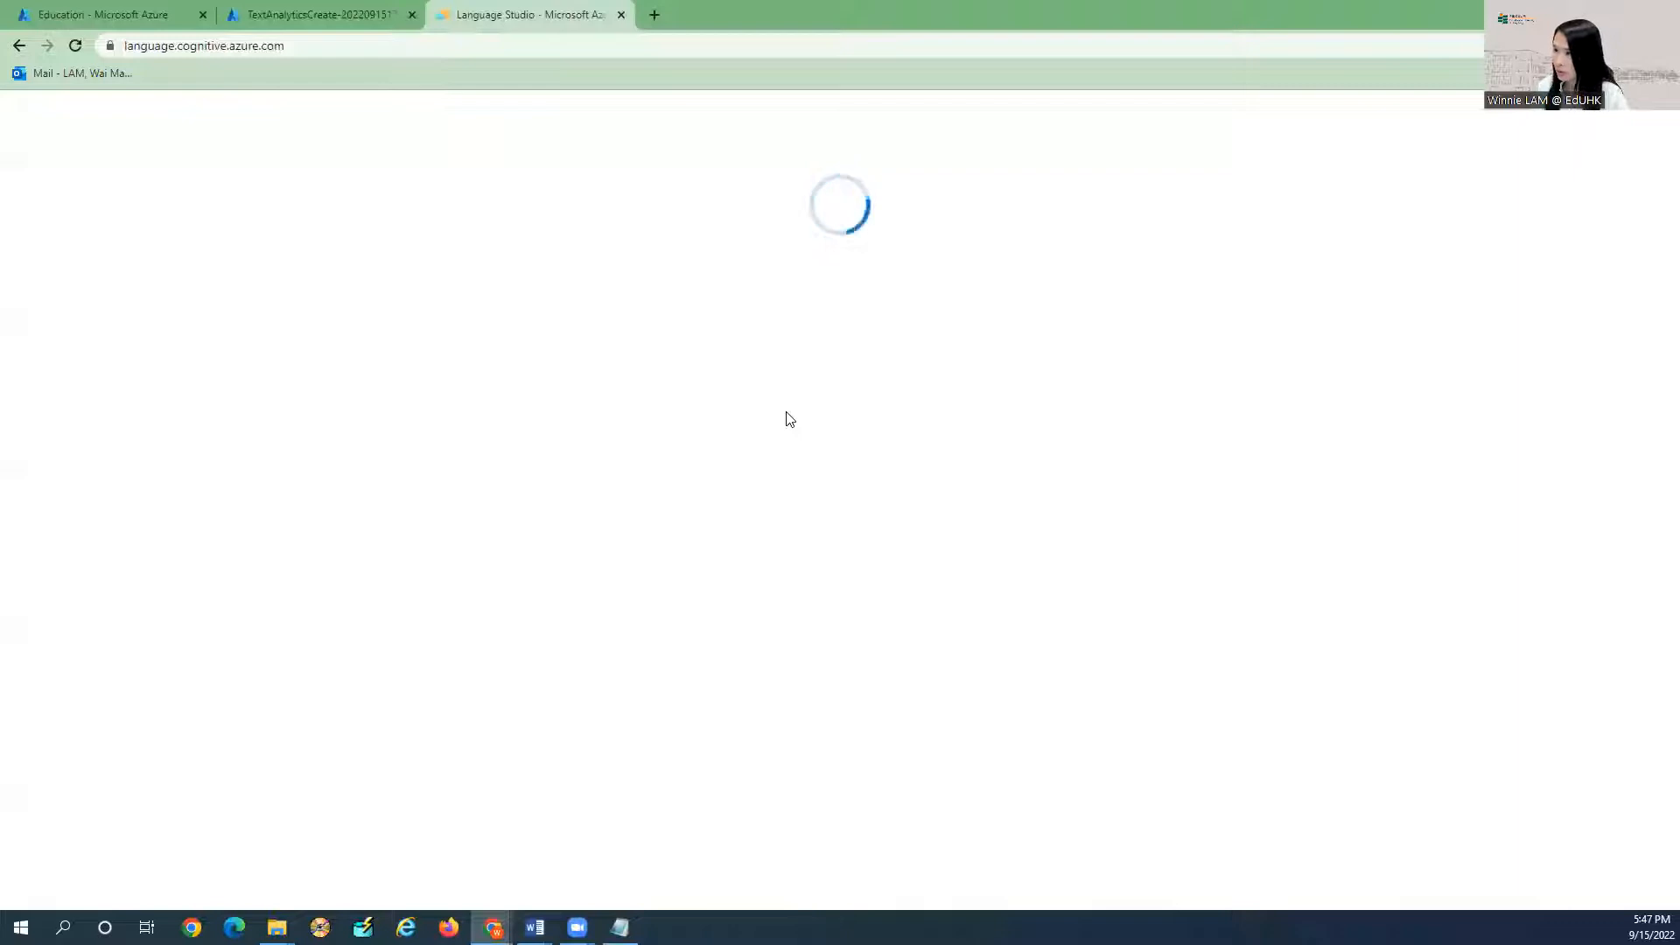
click(317, 17)
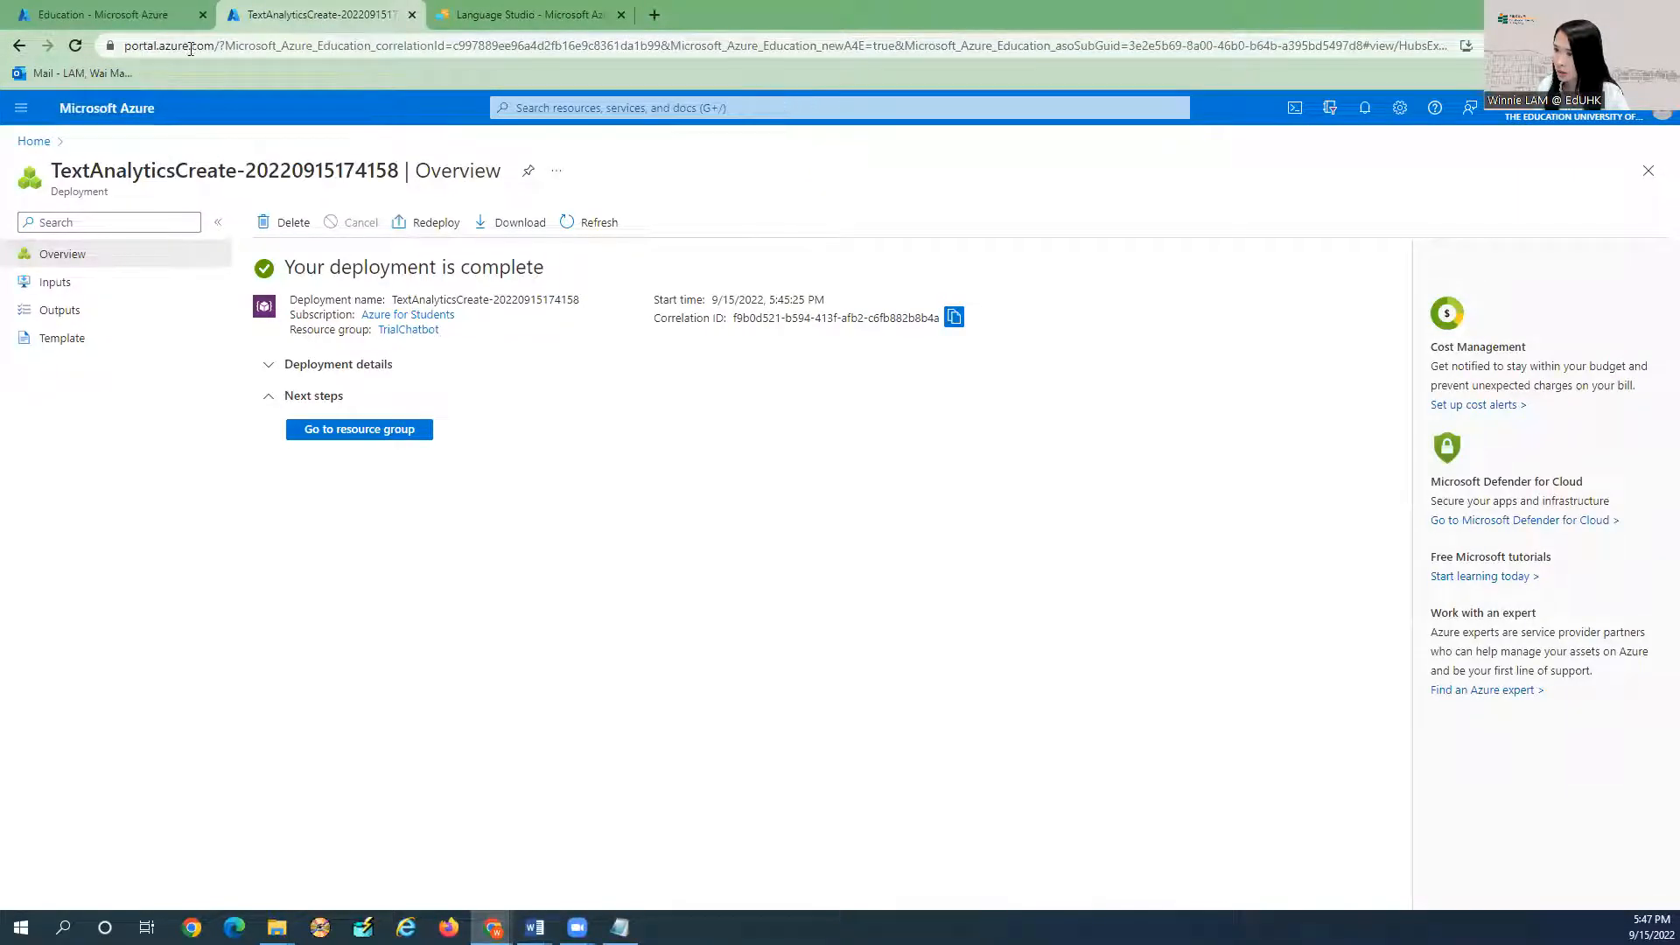
click(529, 15)
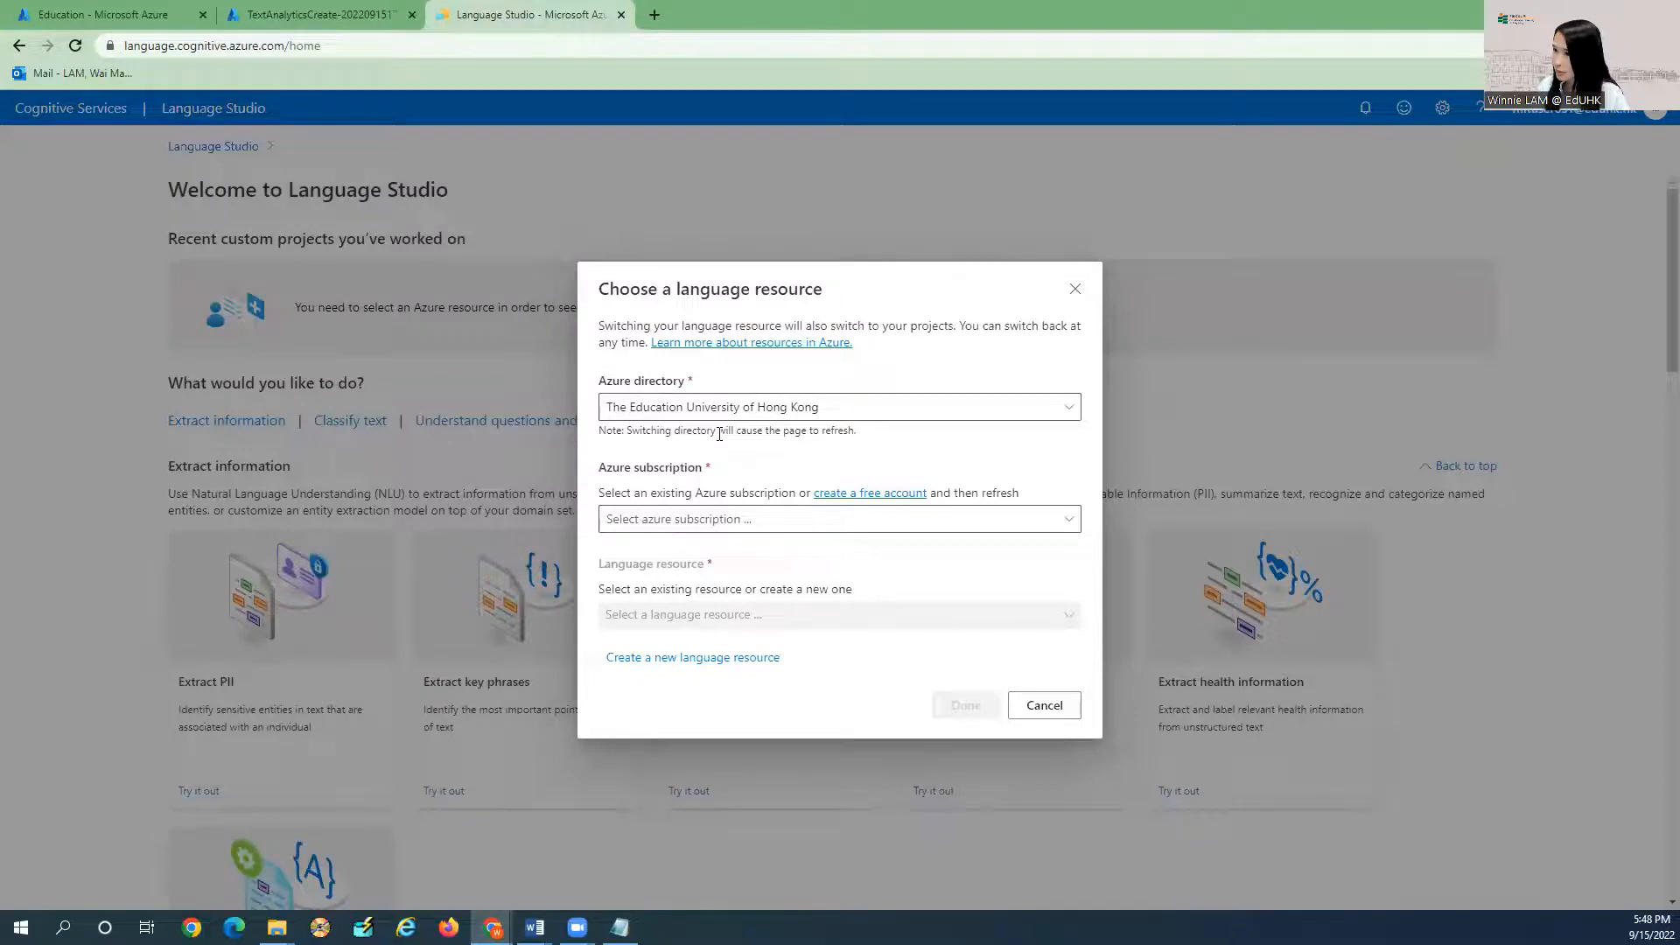
Choose subscription Azure for Students and language resource TrialChatbot03, then confirm with Done.
click(694, 528)
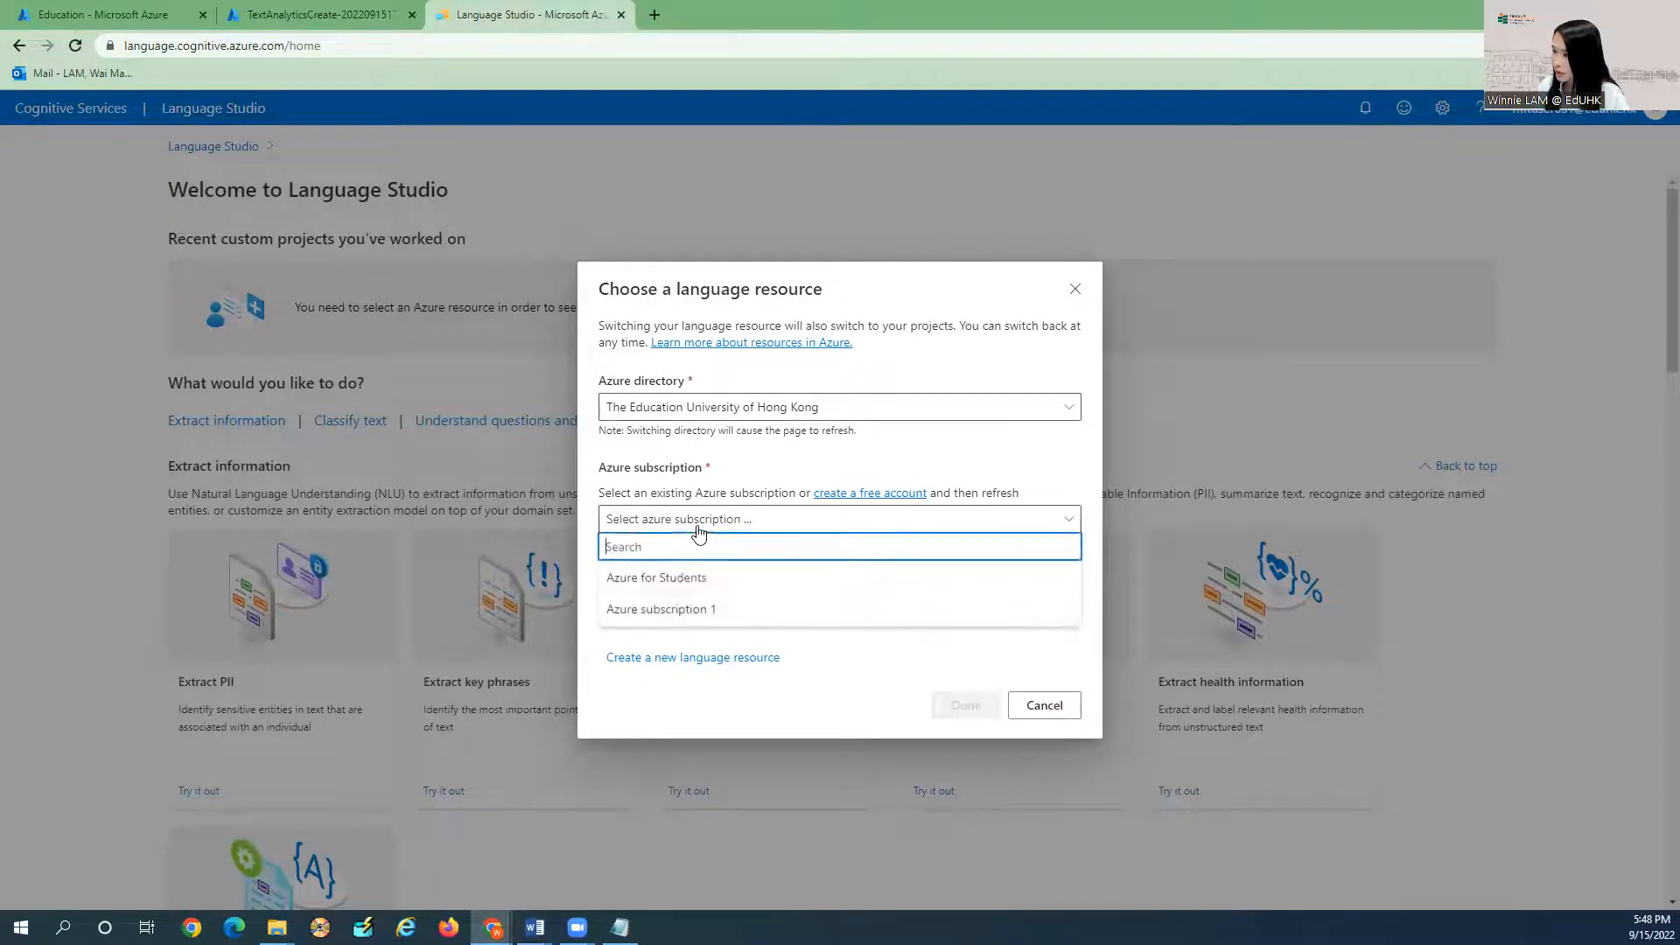
click(684, 580)
click(705, 621)
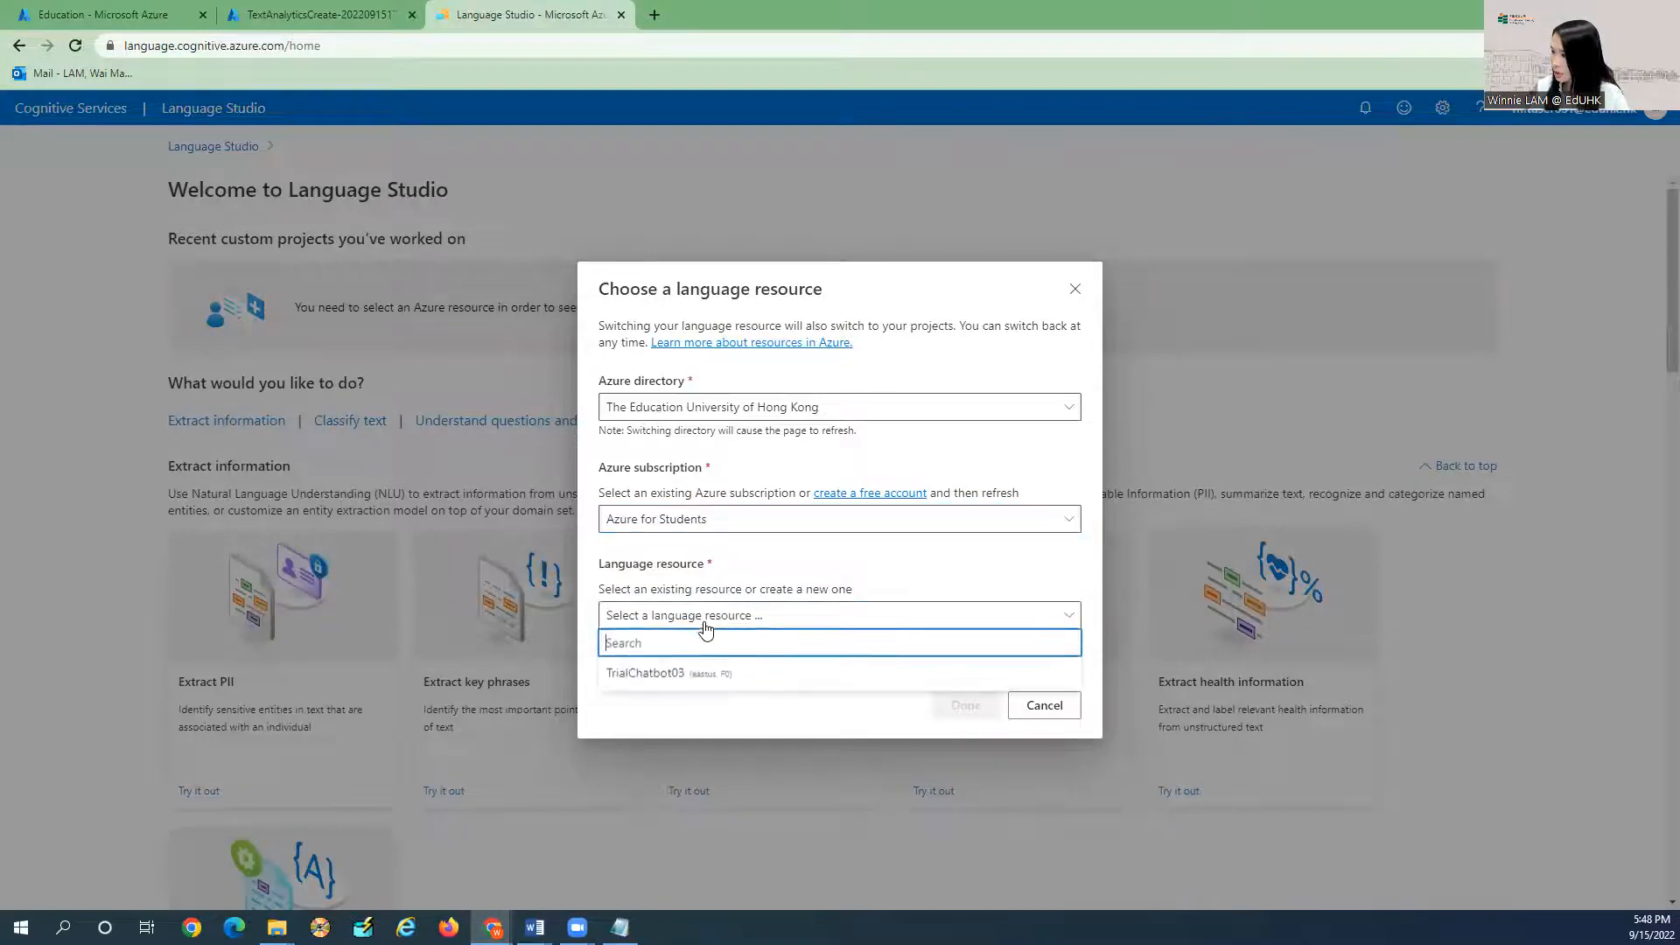
click(665, 676)
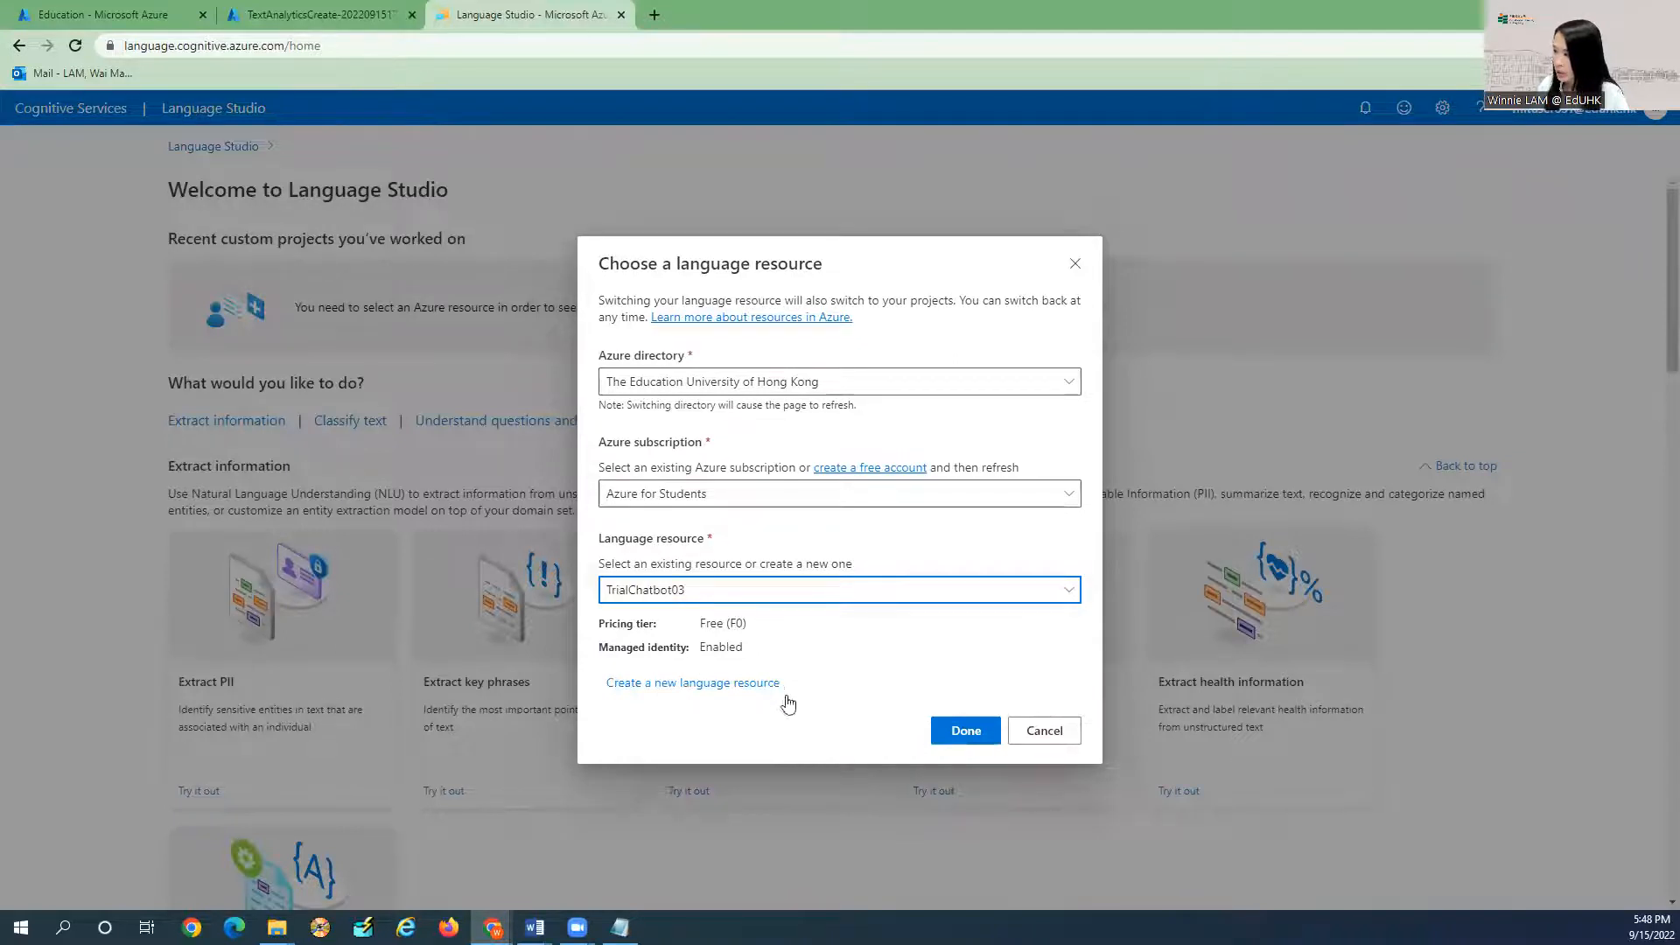
click(966, 730)
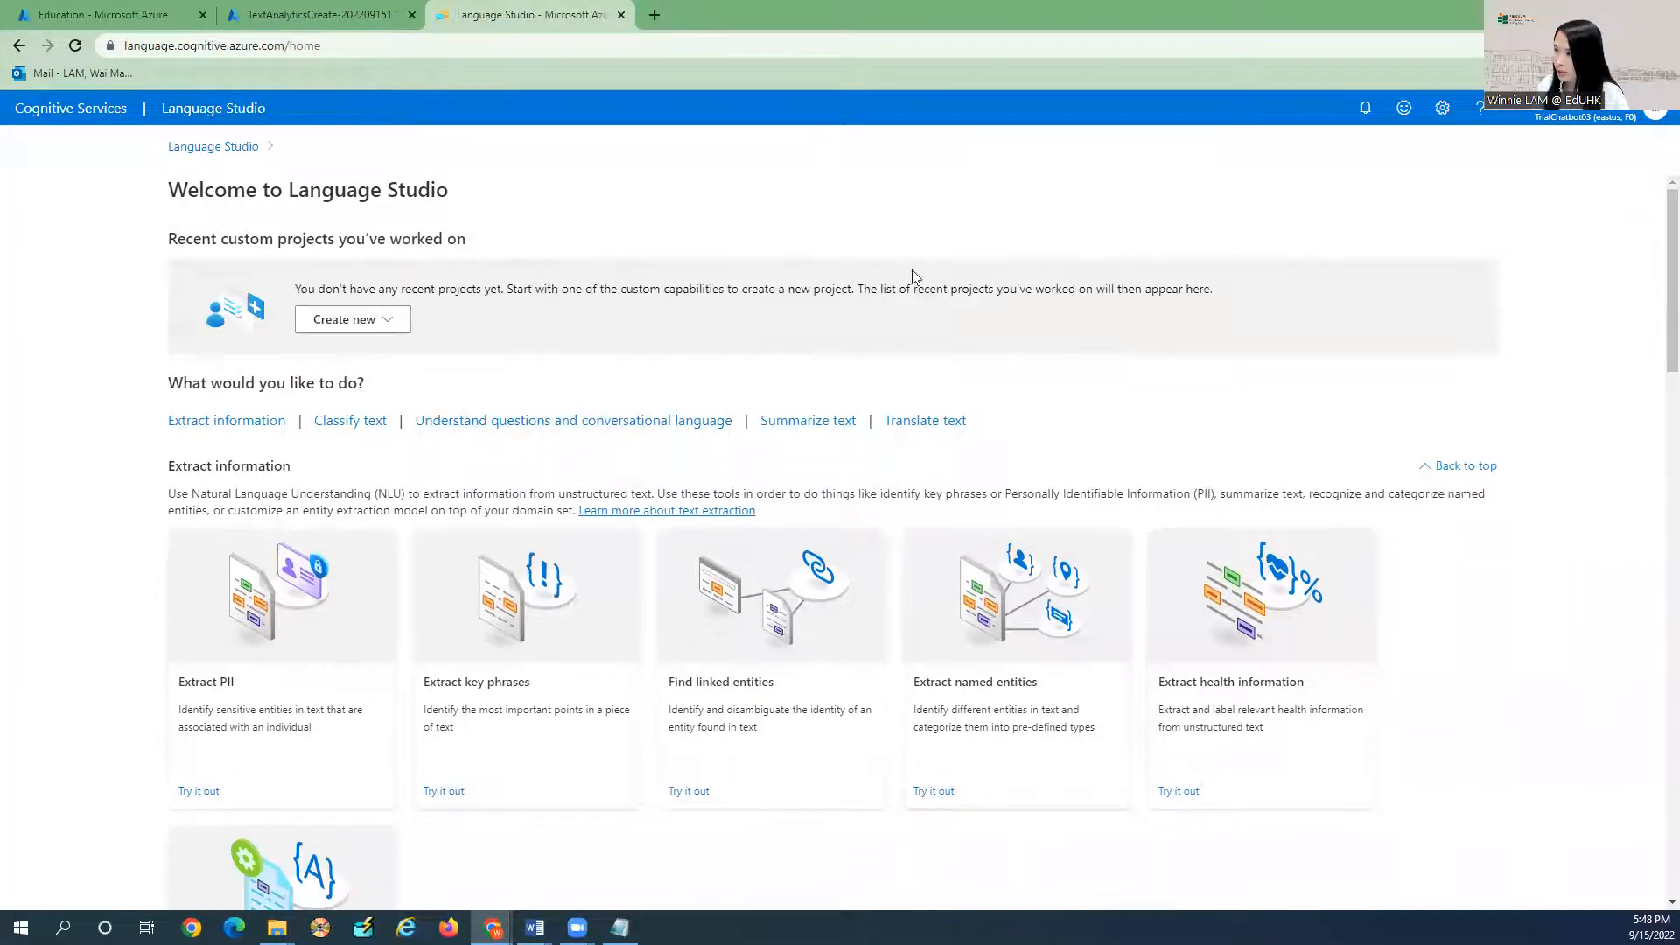
Start a custom question answering project with English as the language.
click(374, 326)
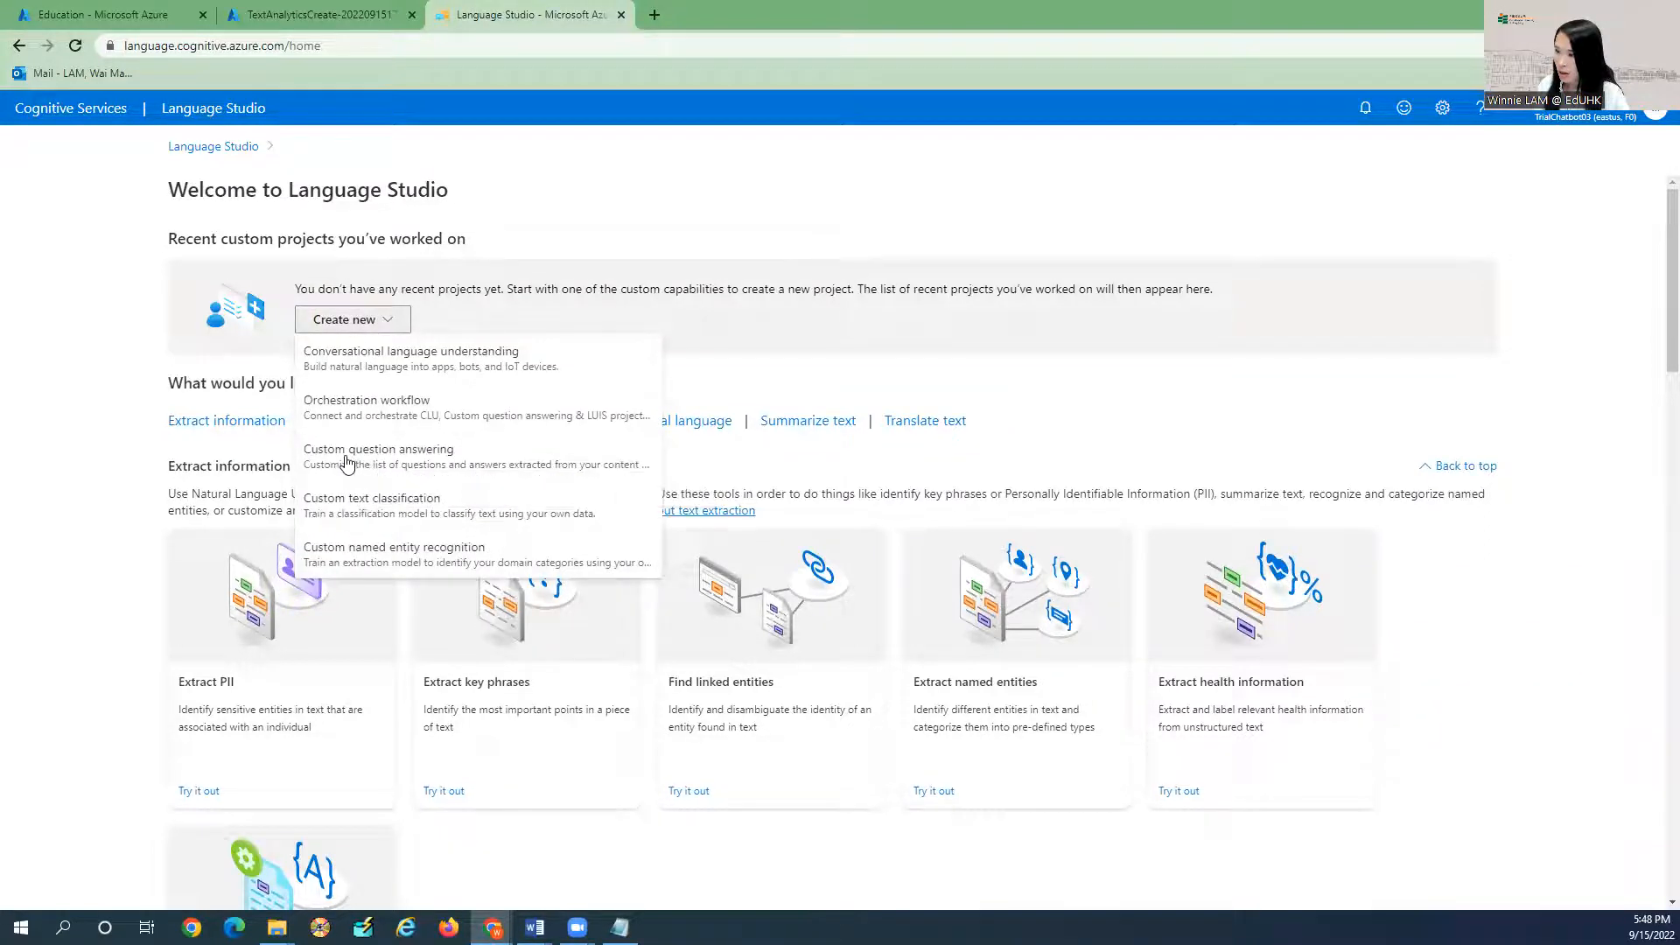
click(394, 461)
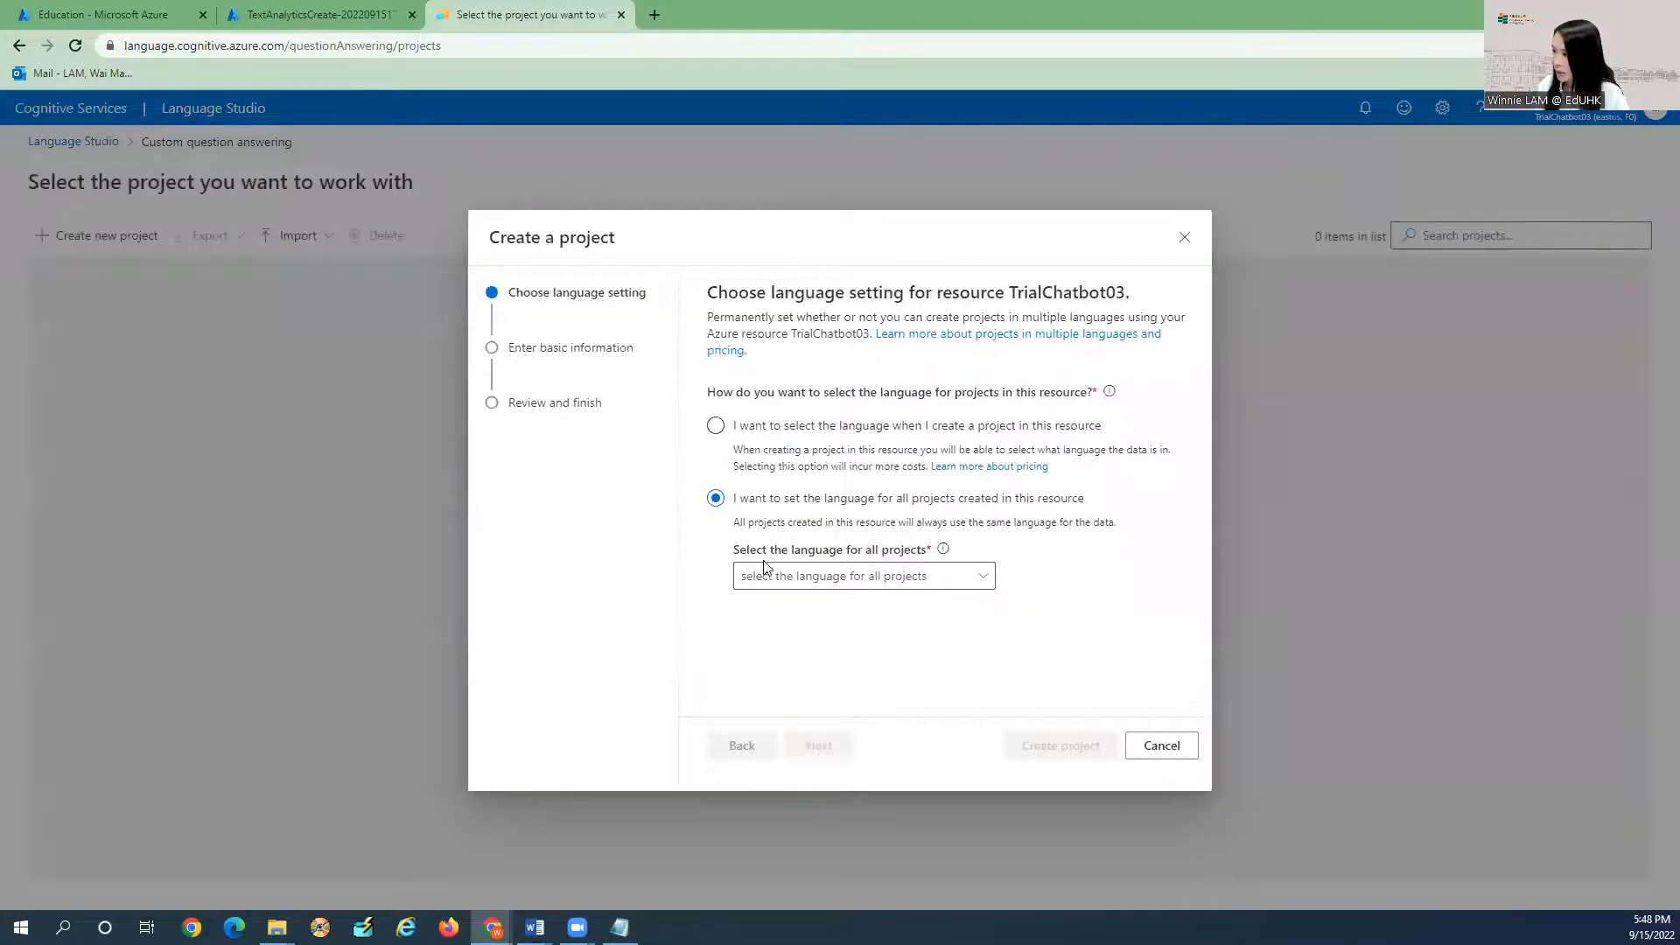
click(784, 577)
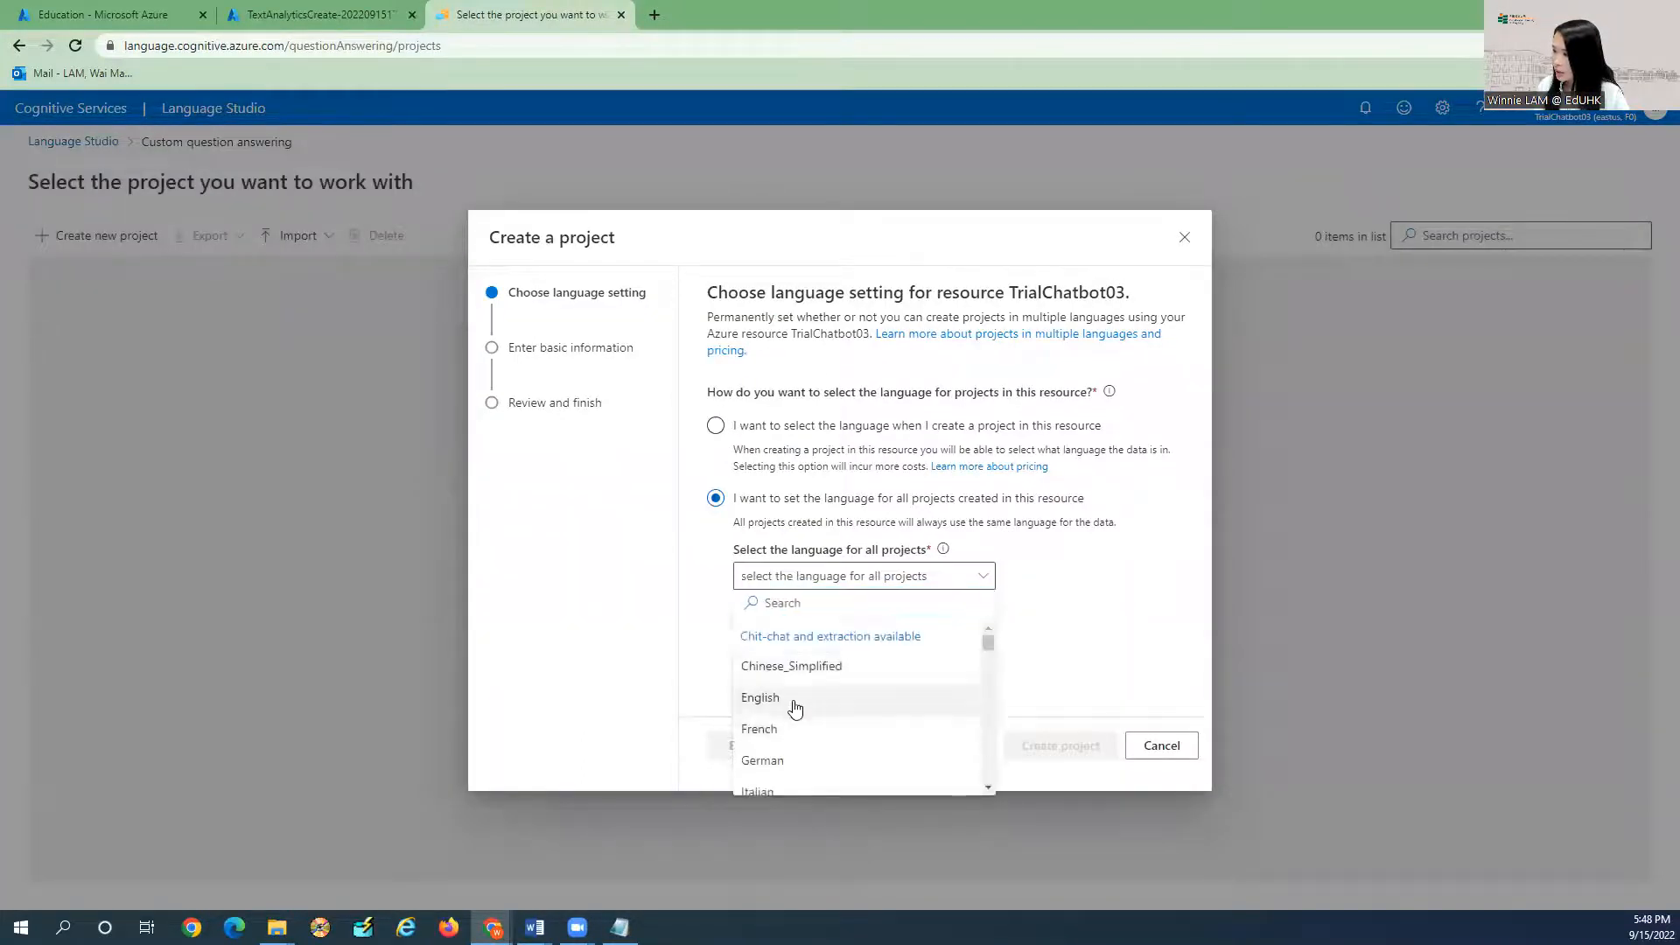
click(794, 700)
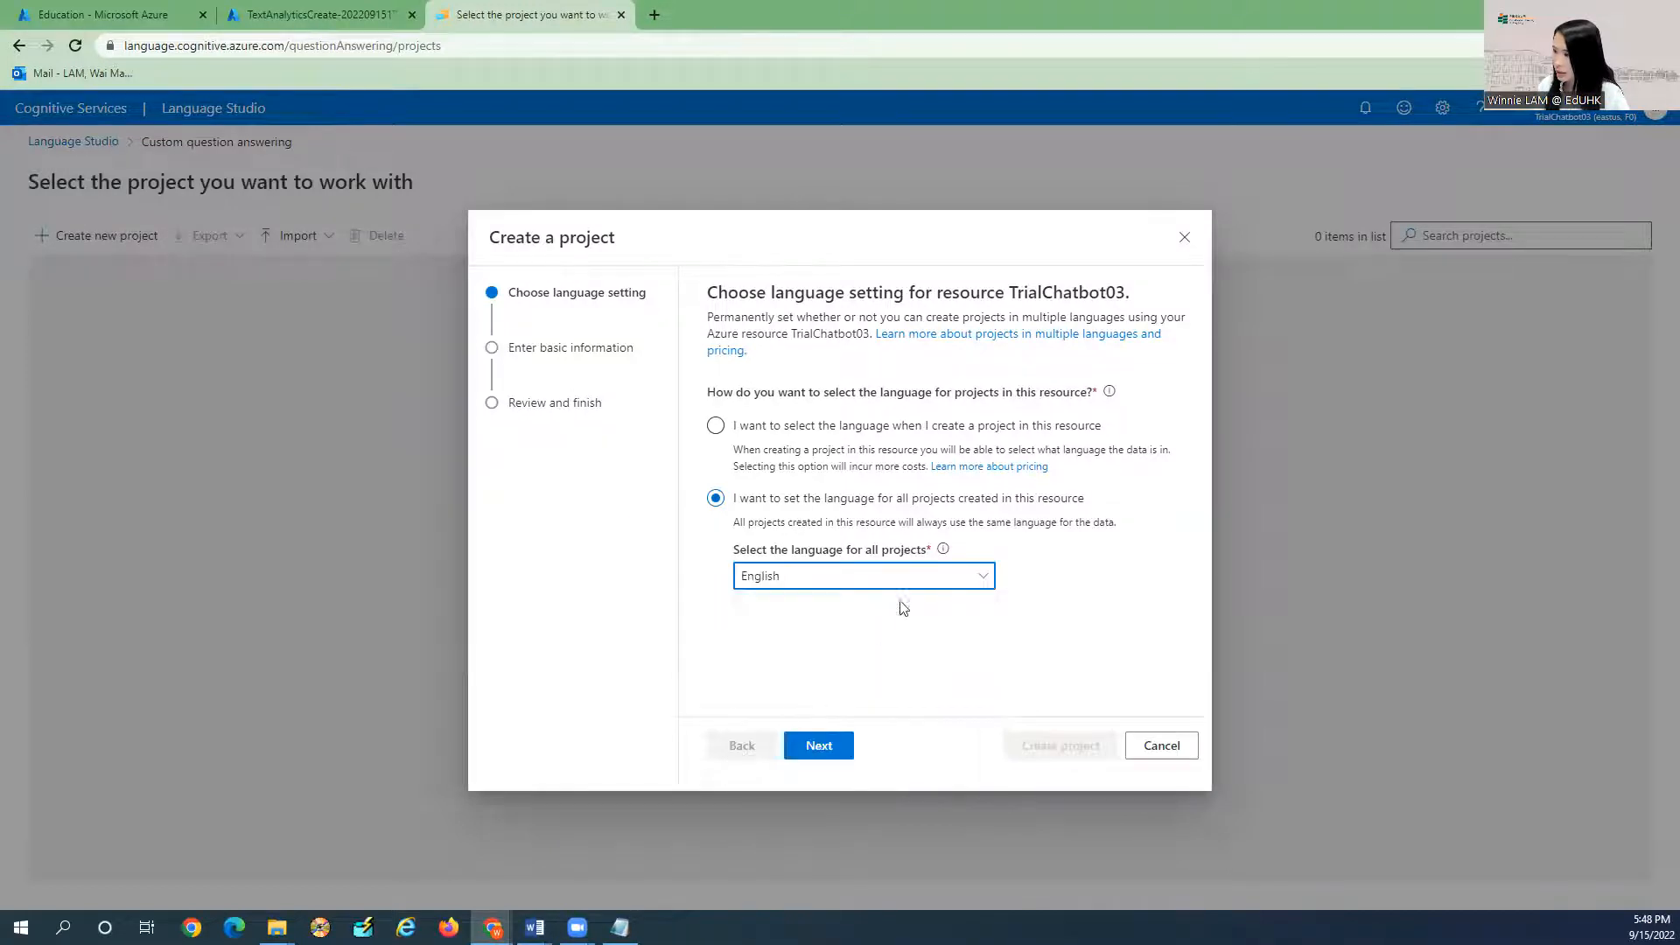
click(821, 748)
Name the project TrialChatbot and create it.
click(804, 553)
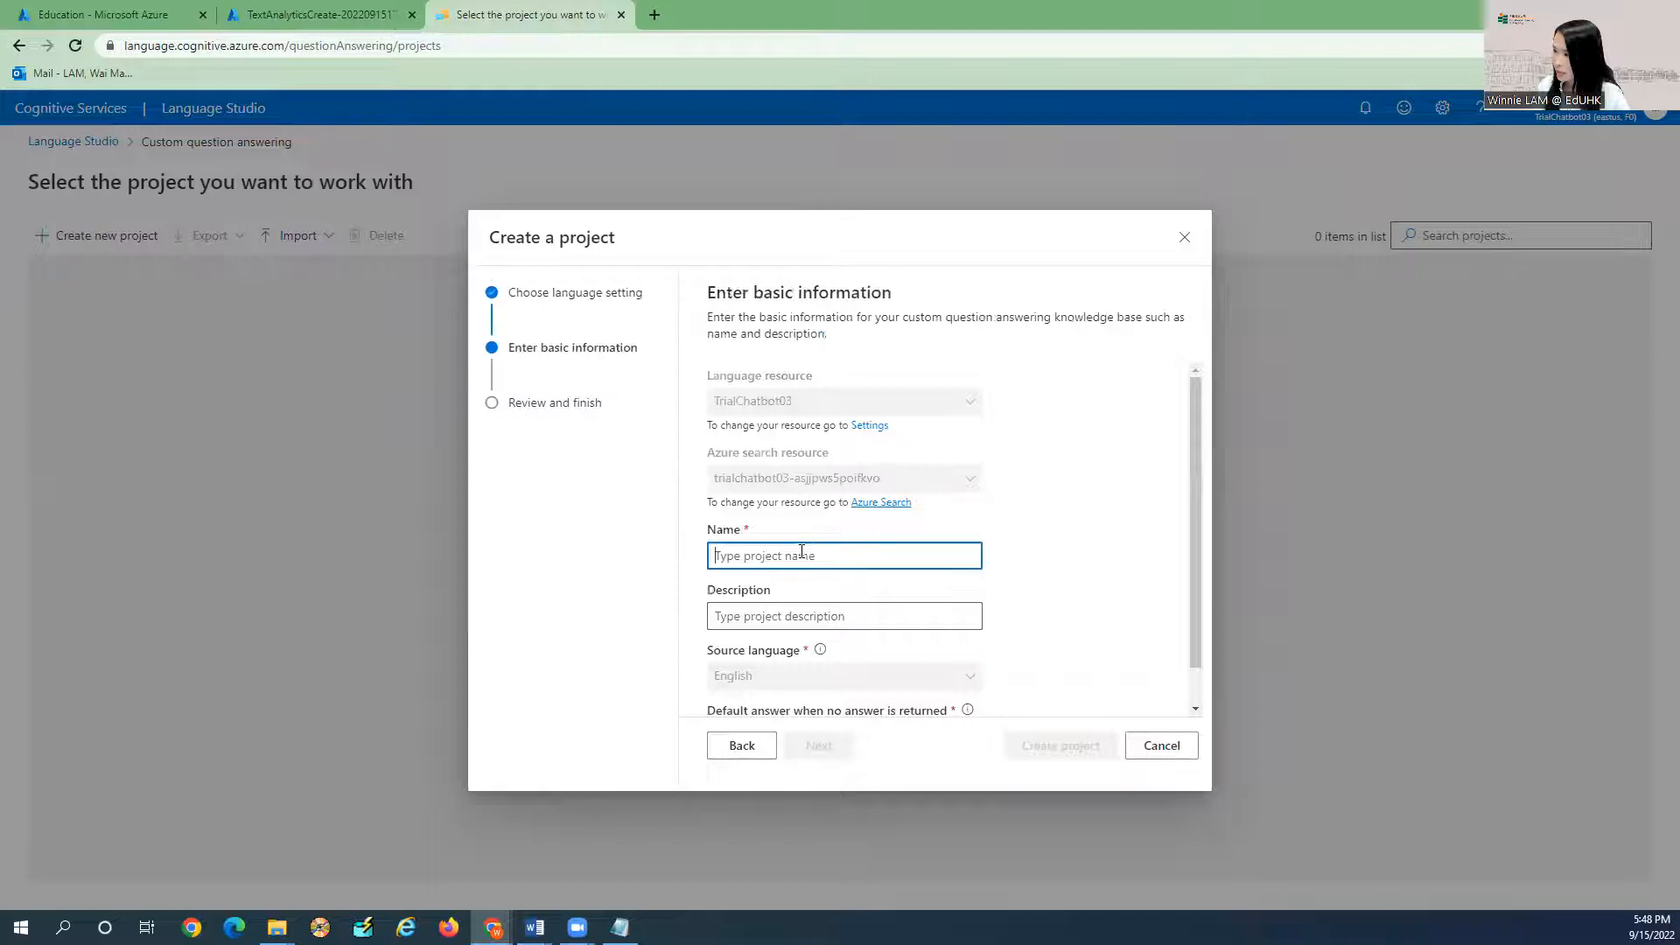
key(ctrl+v)
key(ctrl+z)
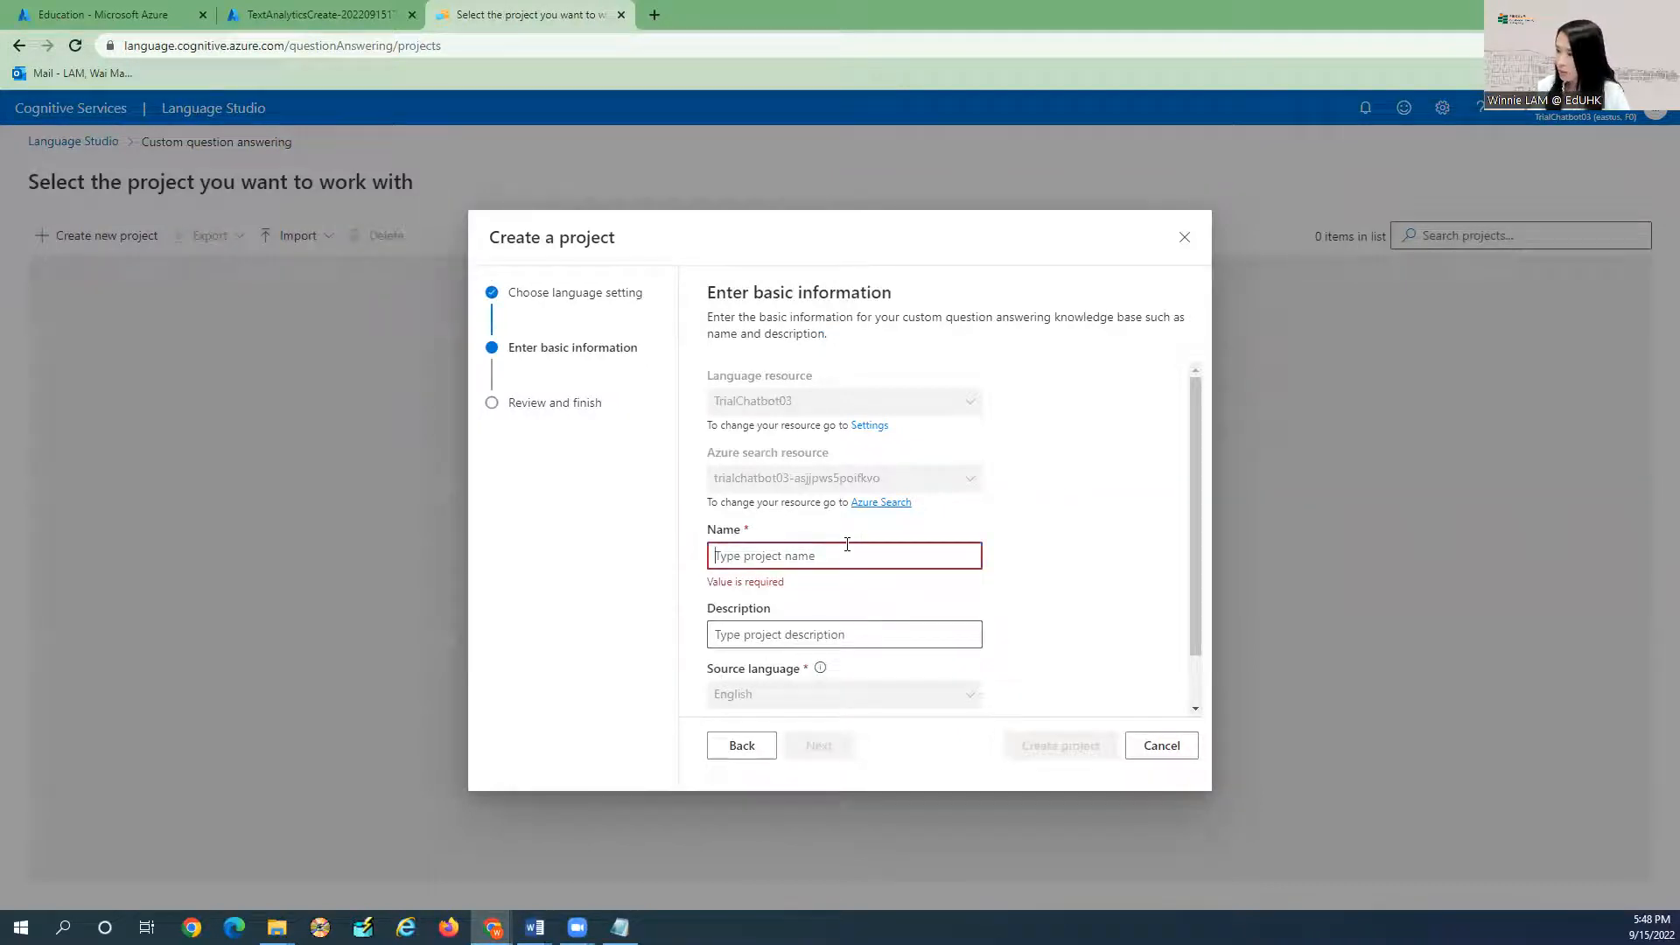
text(TrialCha)
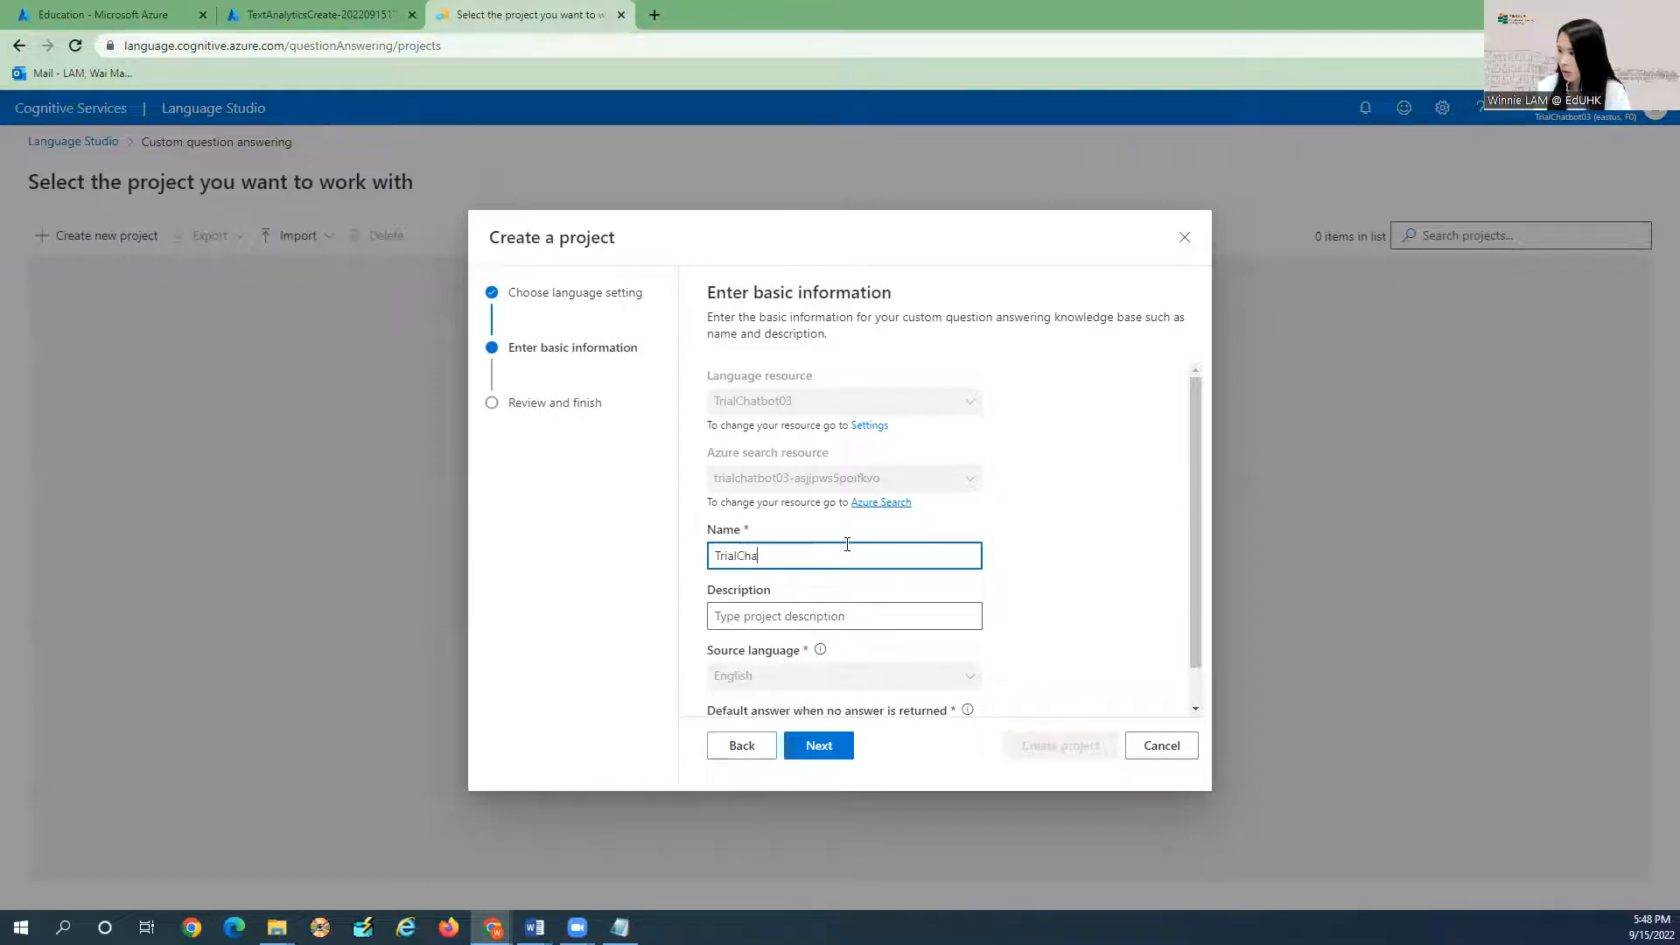
text(tbot)
key(ctrl+a)
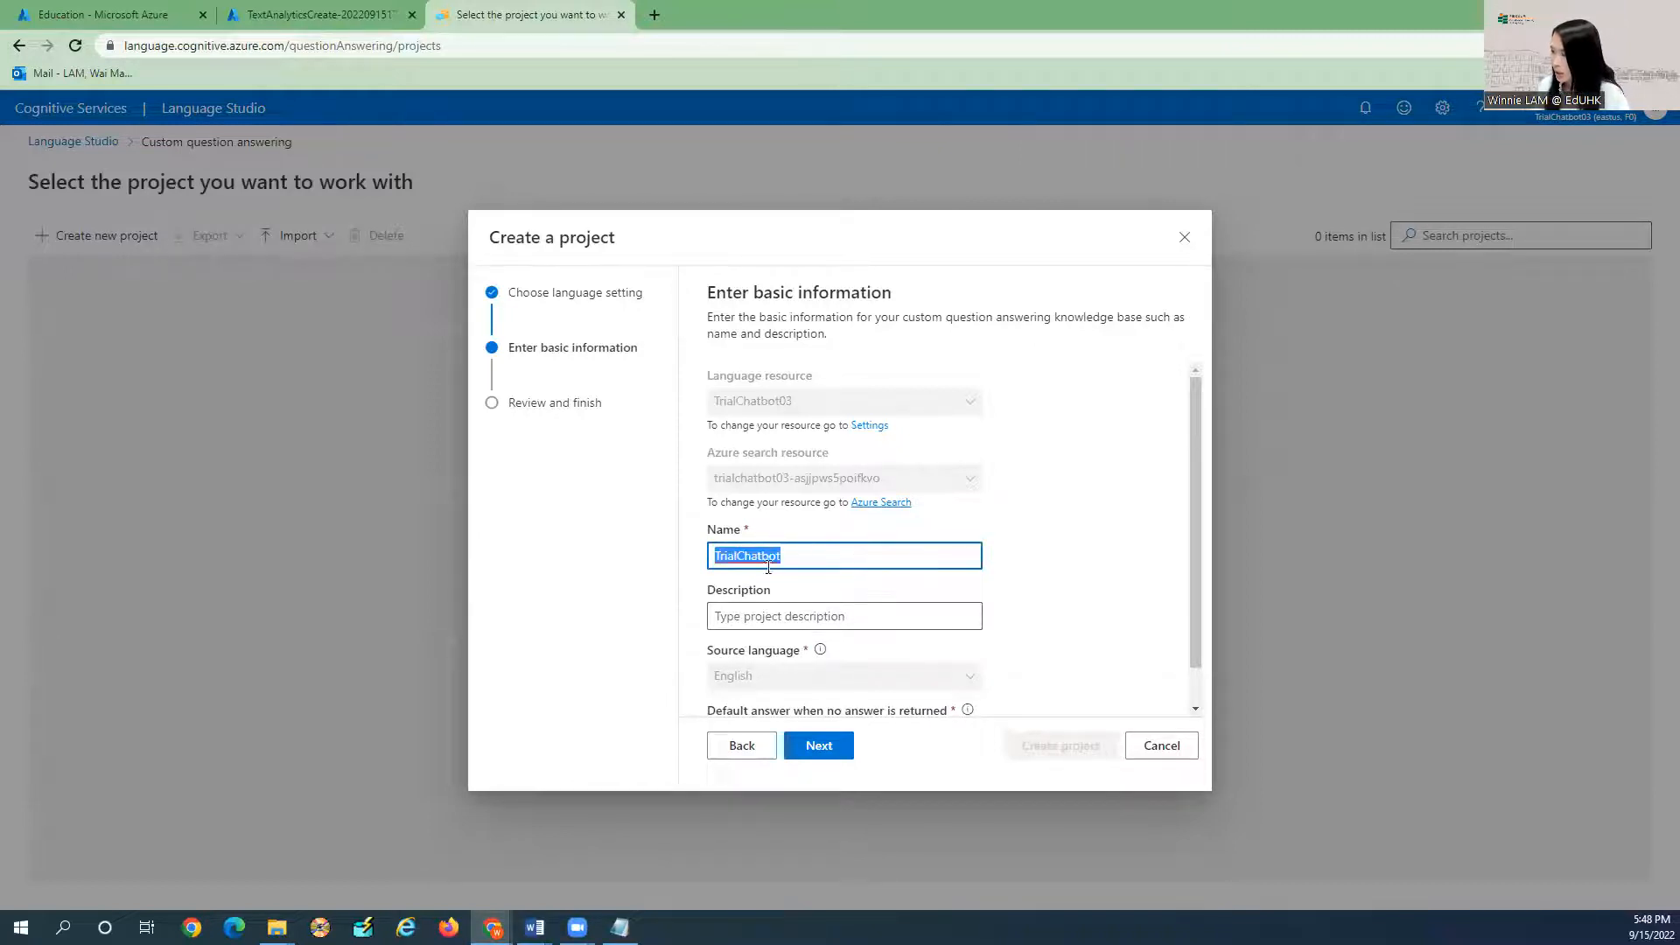
scroll(826, 560, down, 1)
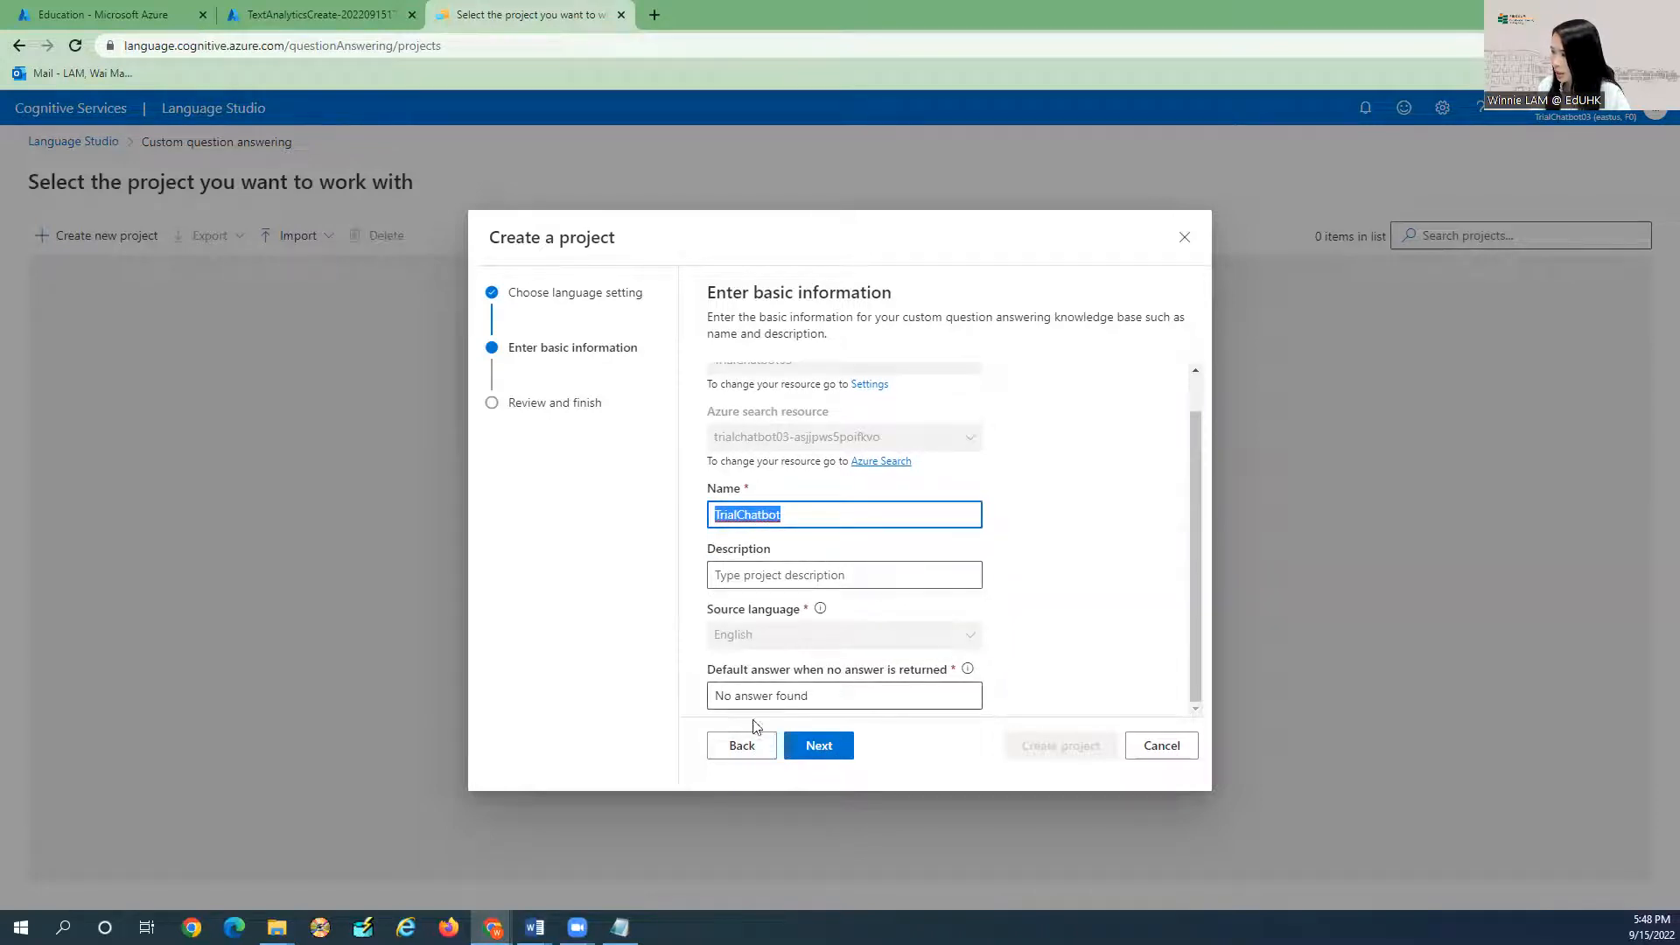
click(832, 748)
click(1072, 754)
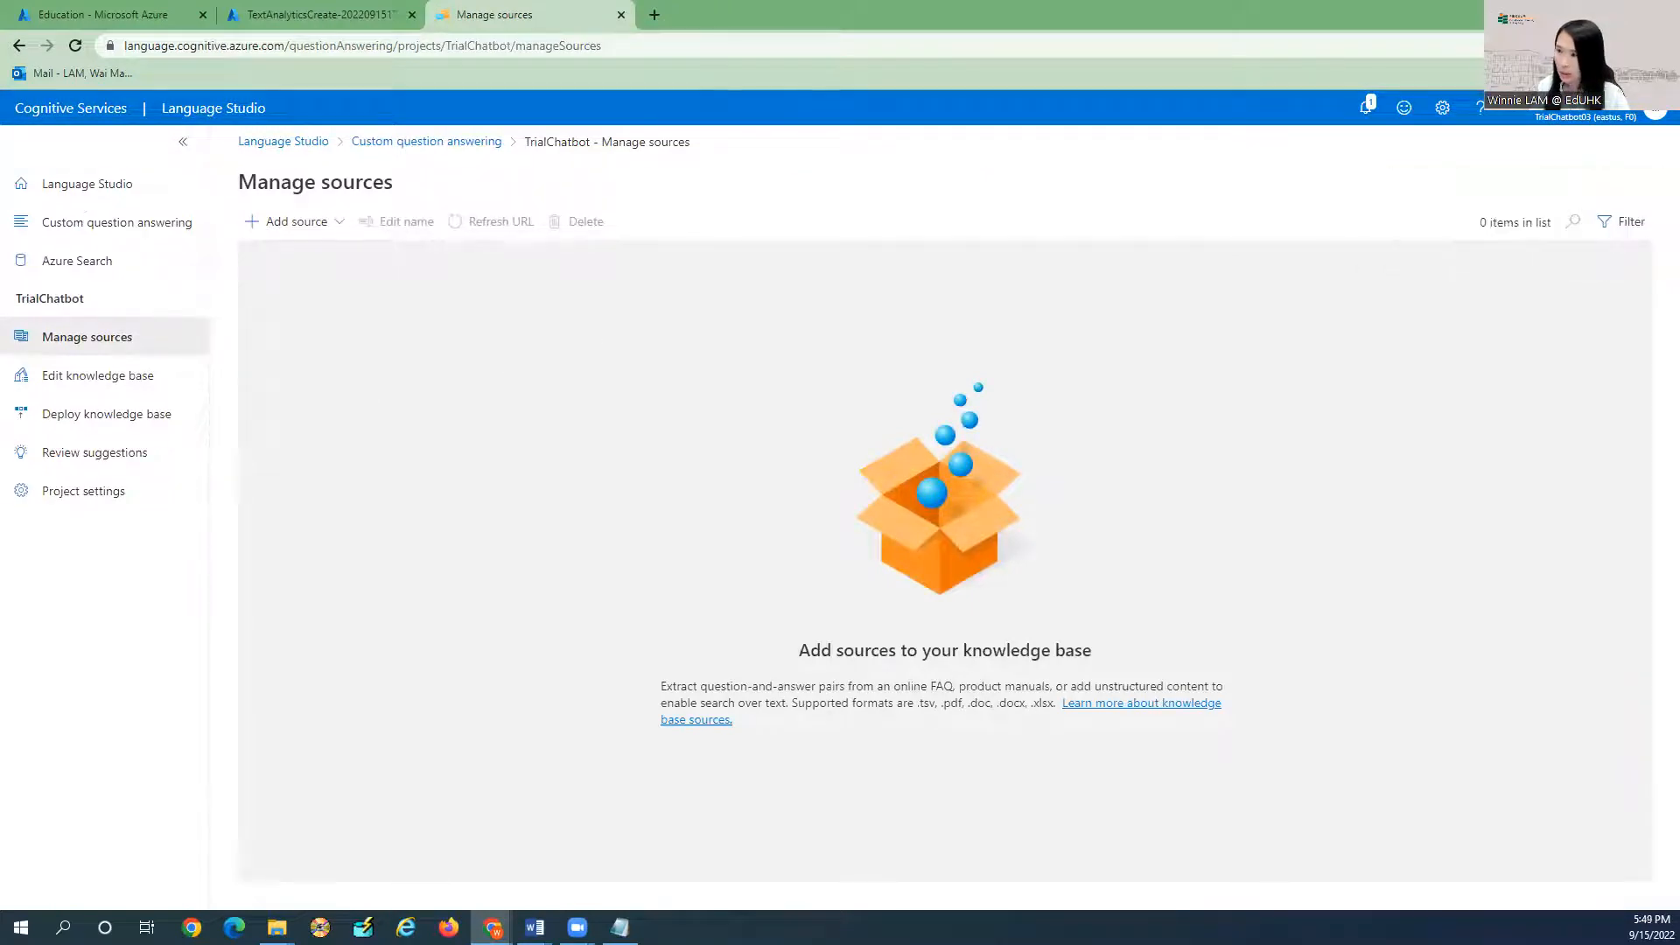
Open the Add URLs dialog via Add source, then start a blank new Chrome tab.
click(308, 226)
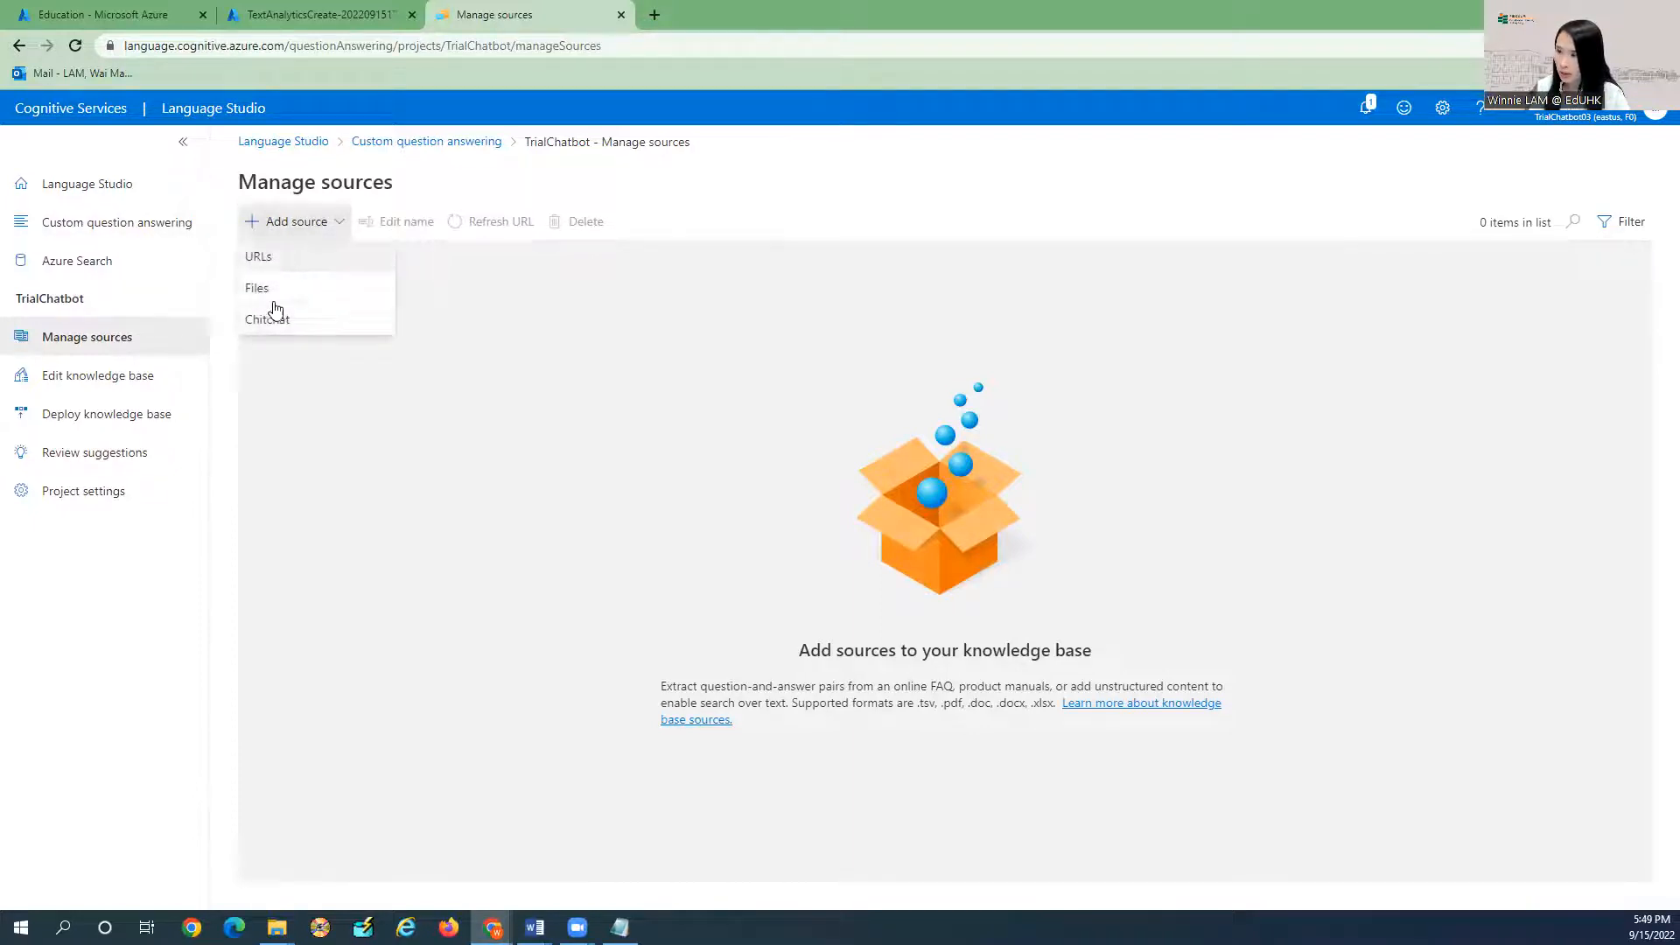
click(296, 256)
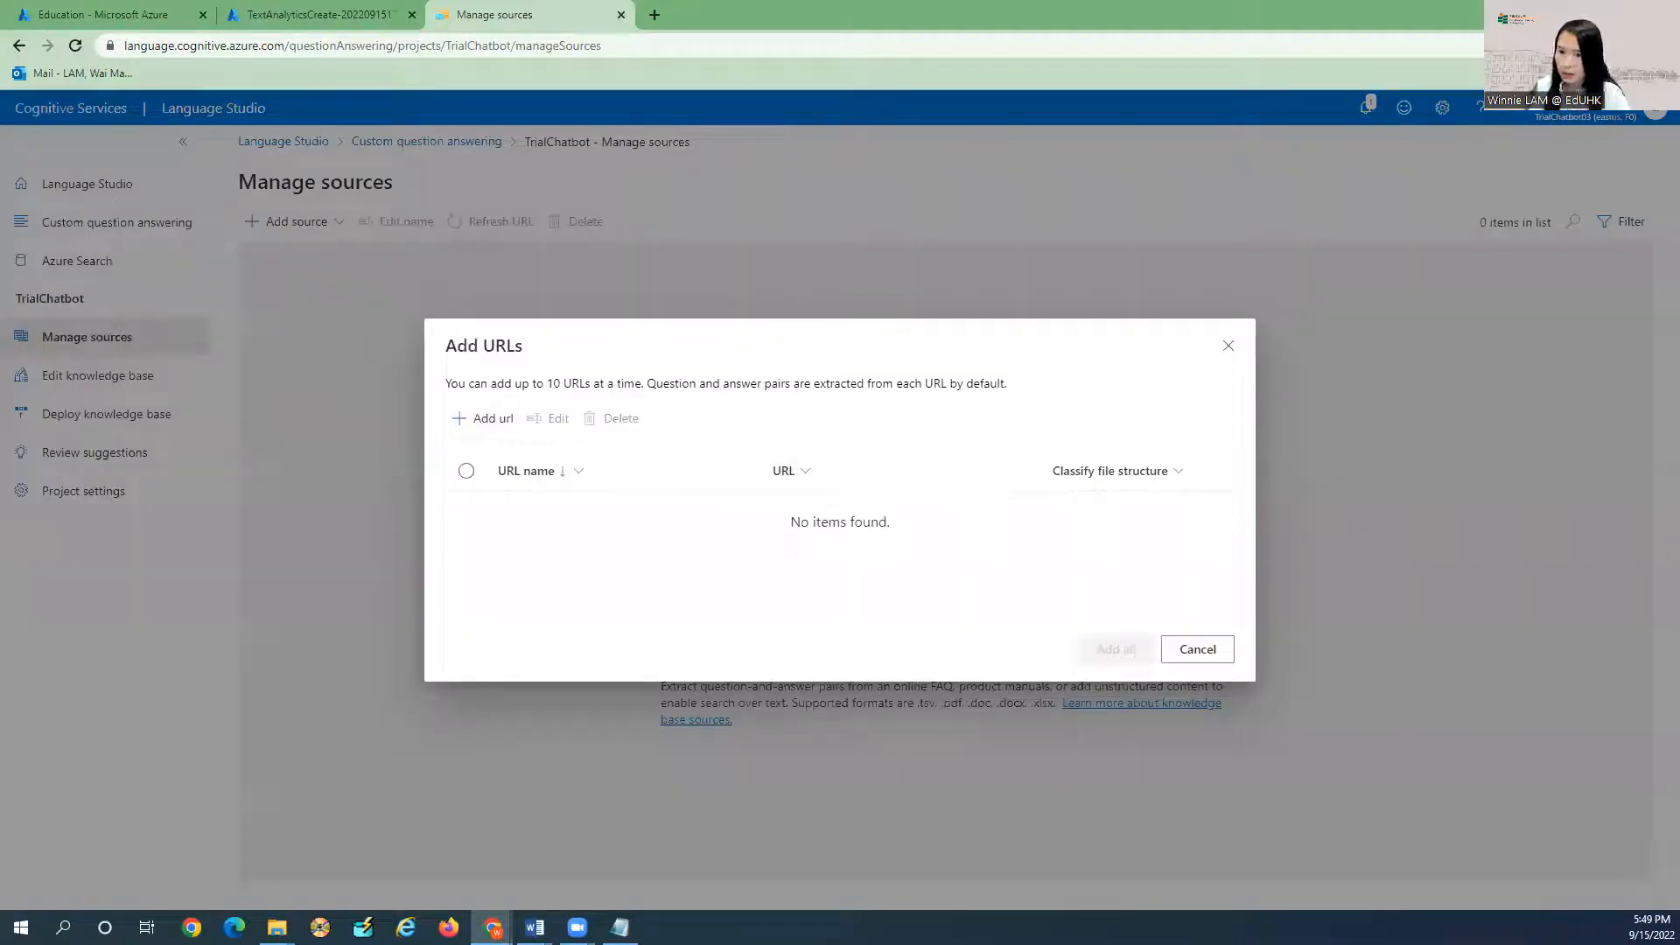
key(alt+Tab)
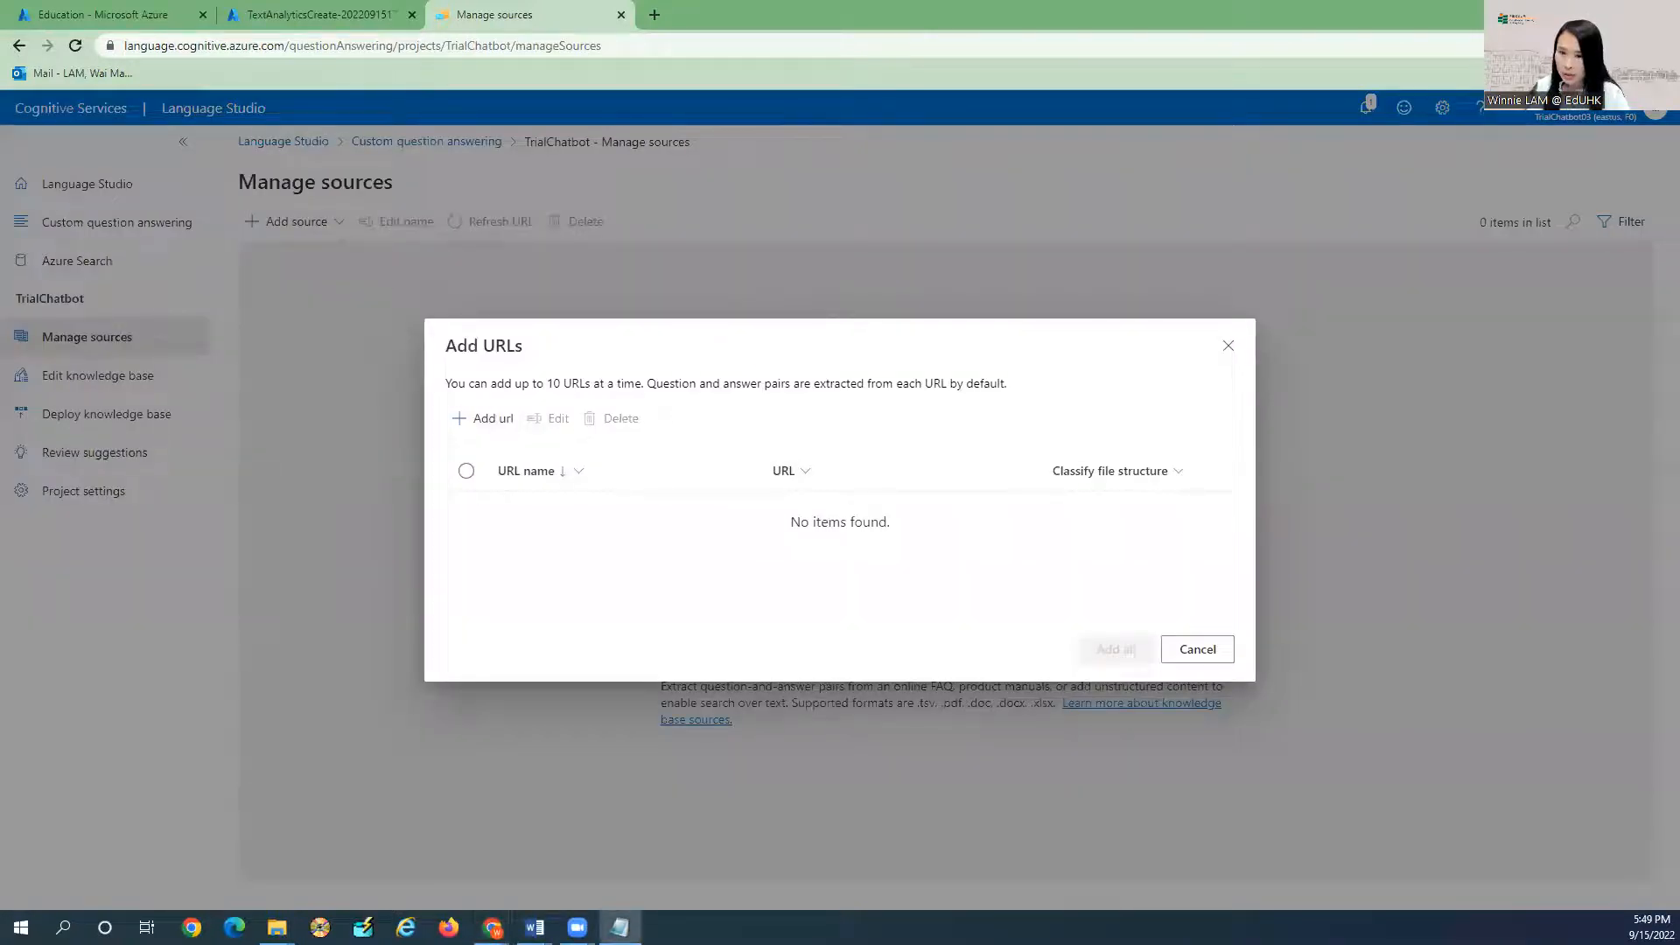
click(655, 14)
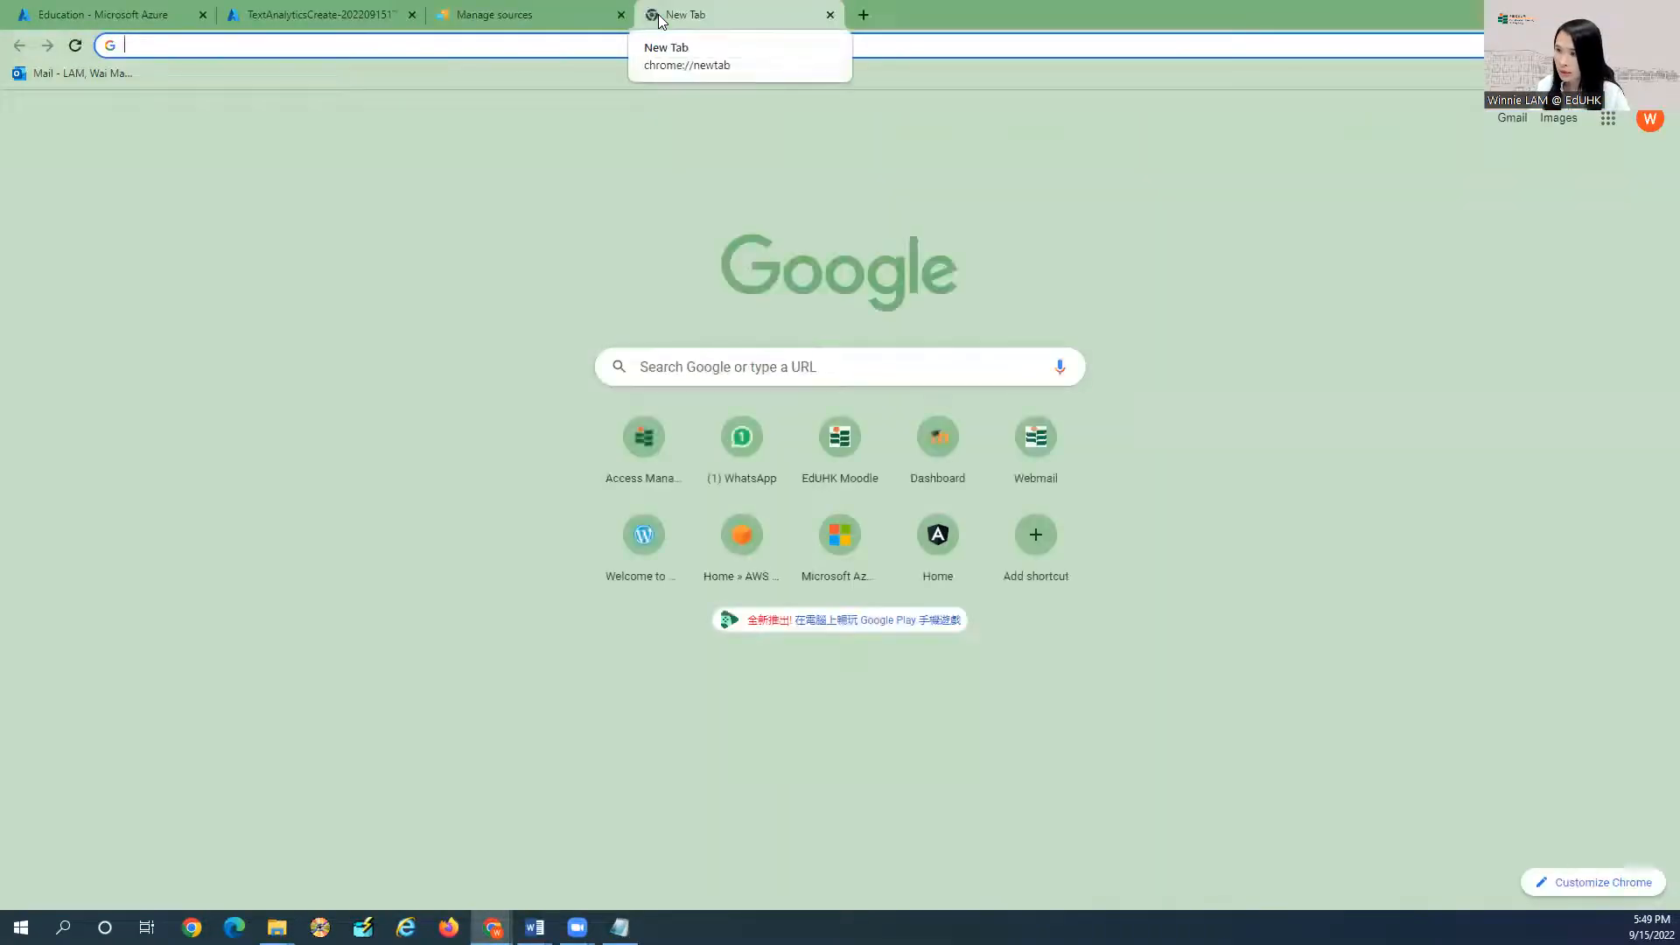
Load the futureoflife.org/ai-faqs/ page and dismiss its newsletter sign-up popup.
text(futureoflife.org/ai-faqs/)
key(Return)
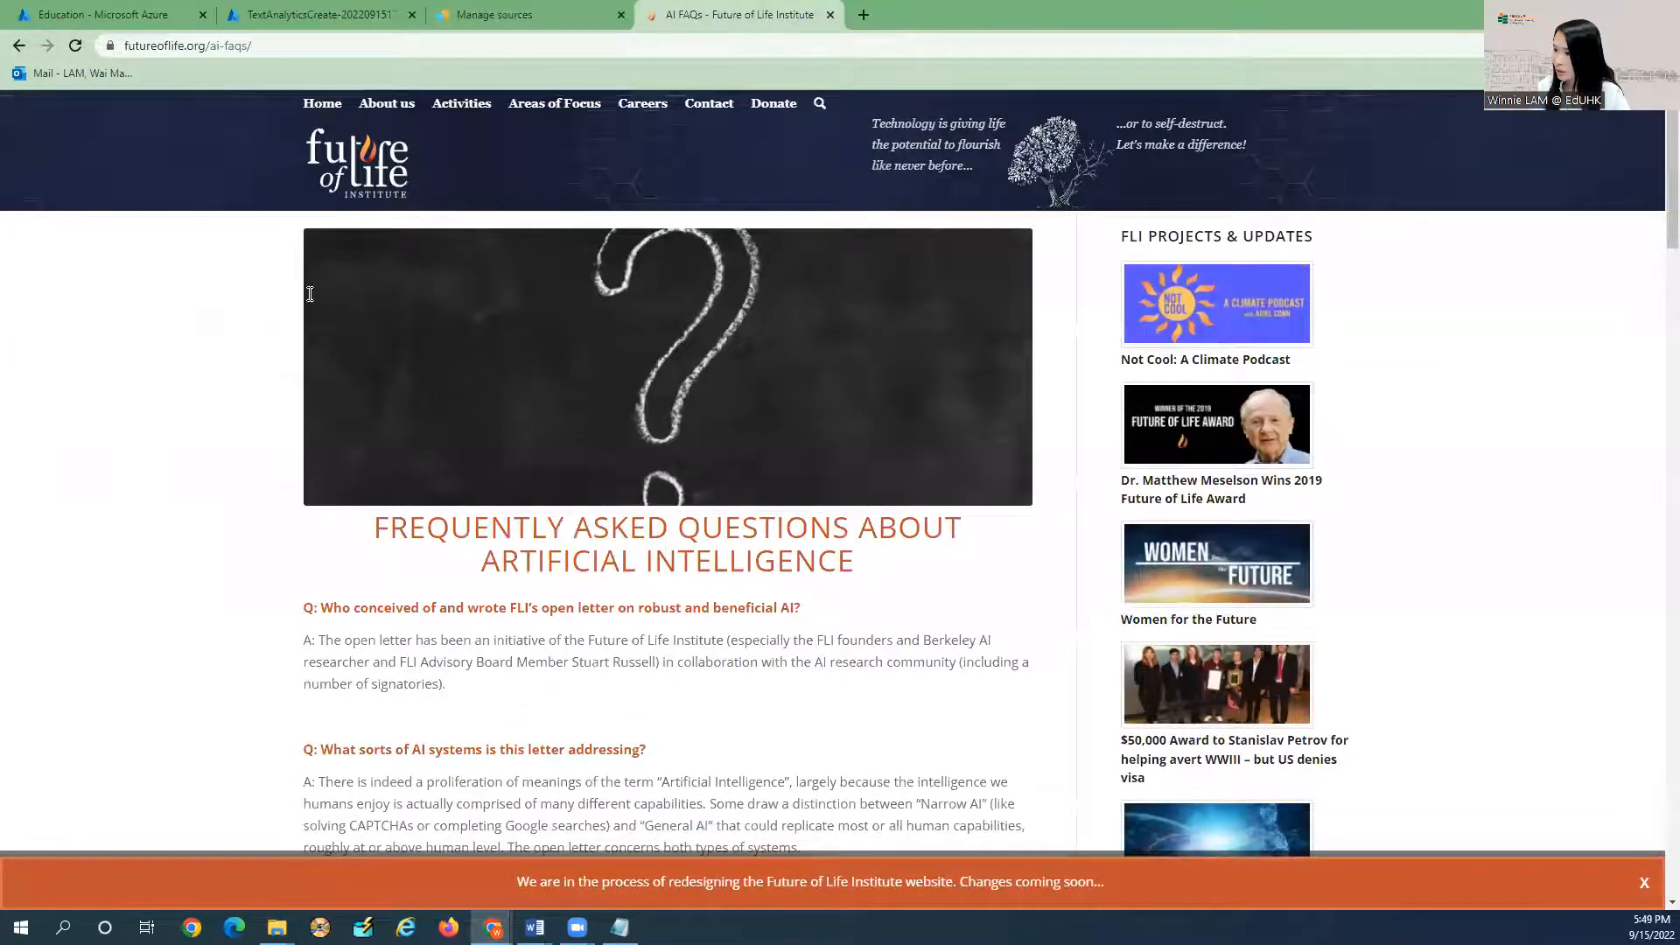
scroll(310, 294, down, 3)
drag(306, 291, 426, 323)
click(309, 286)
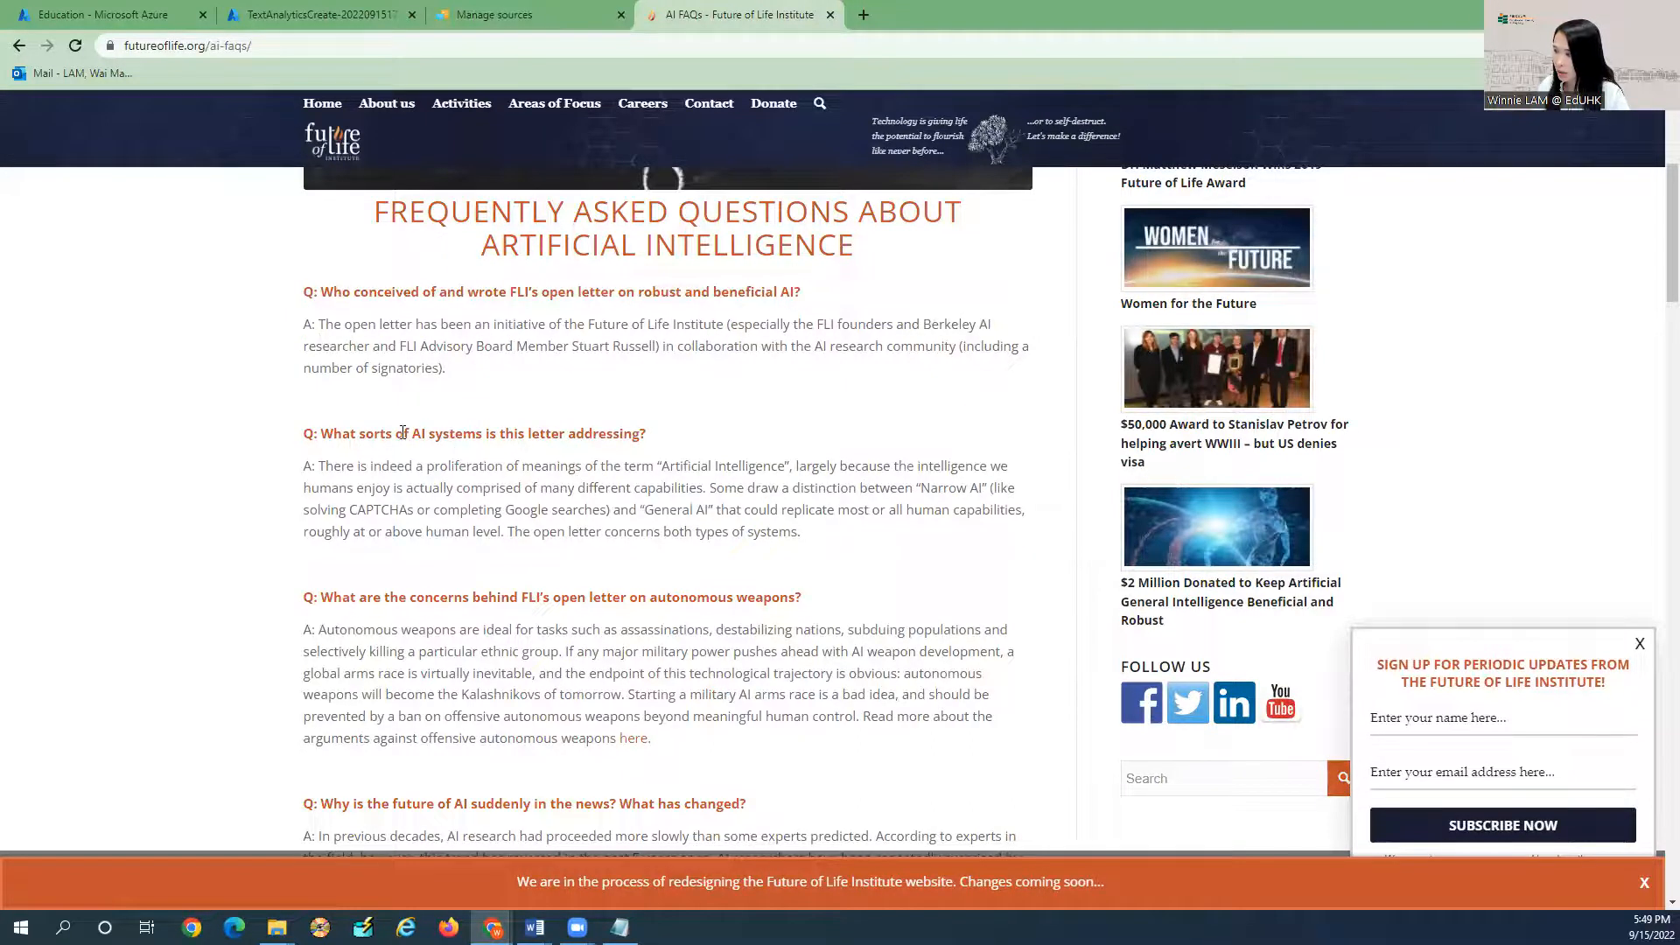
click(1640, 644)
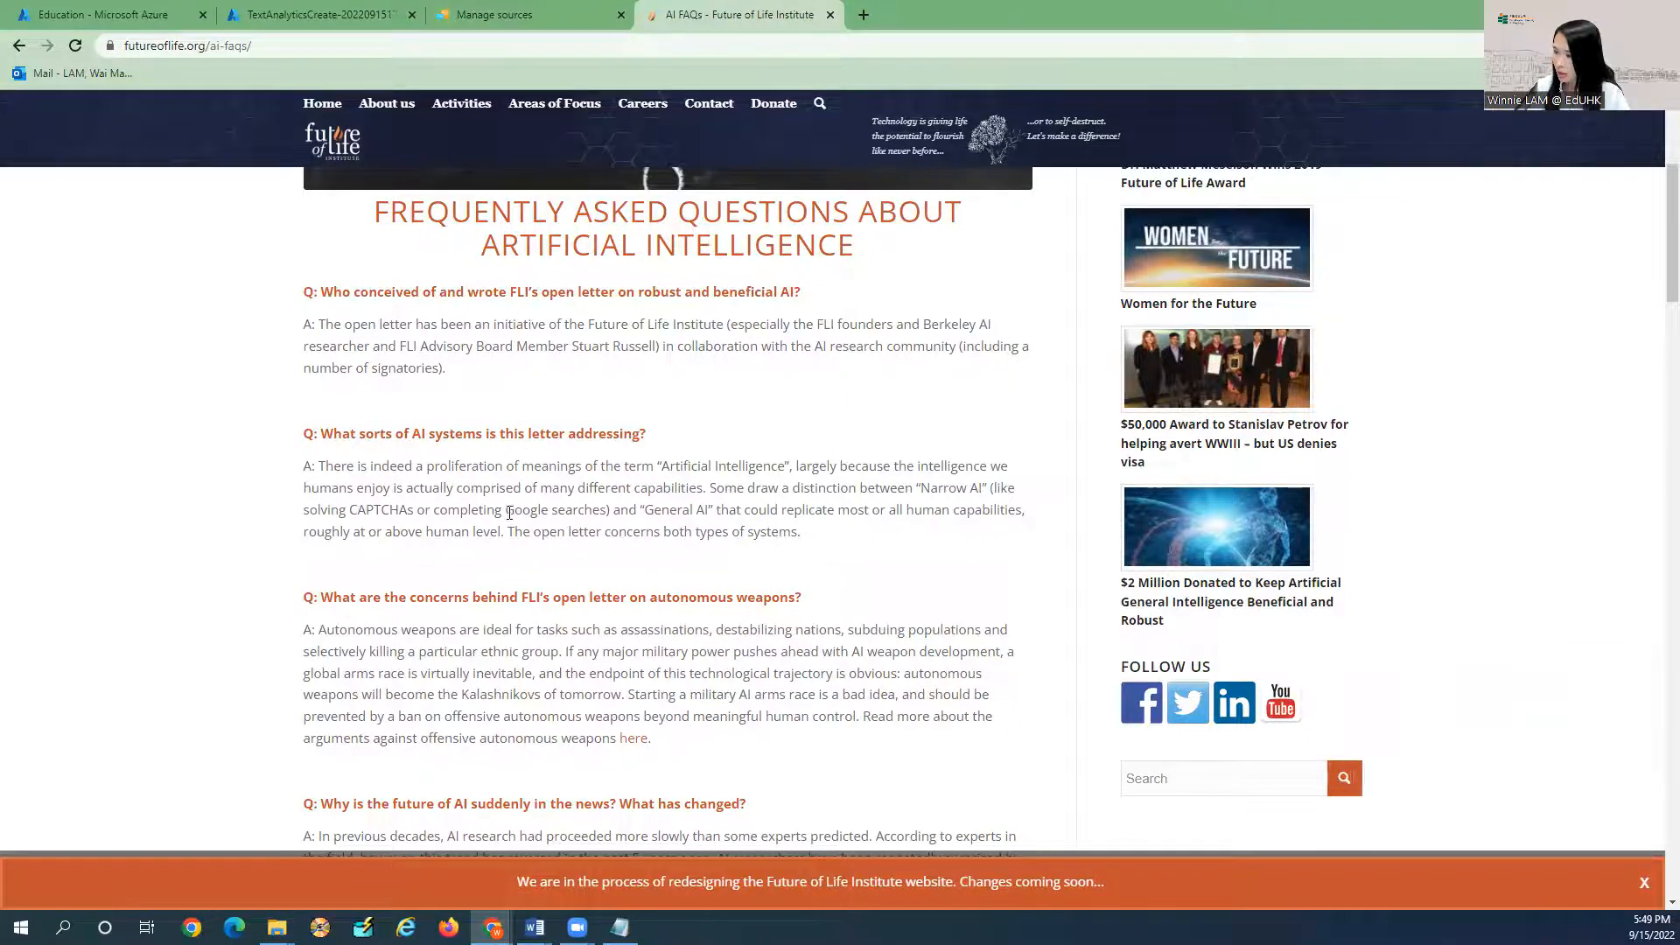
Scroll through the AI FAQs, select the page address, and return to Language Studio.
scroll(497, 532, down, 4)
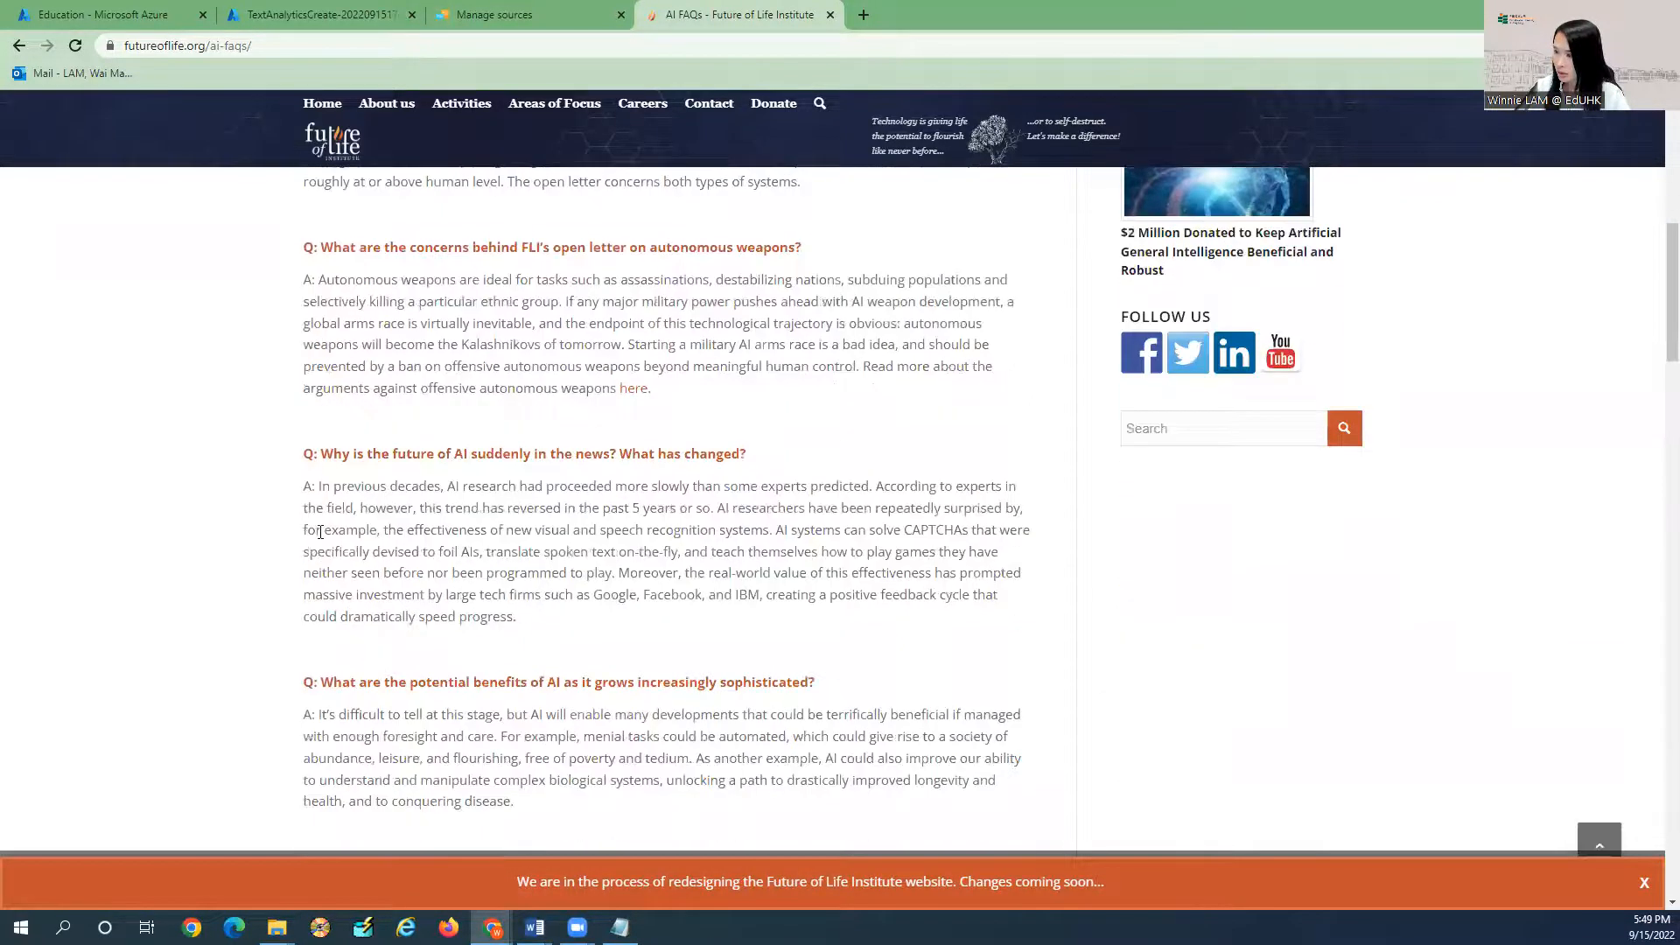
scroll(320, 532, down, 2)
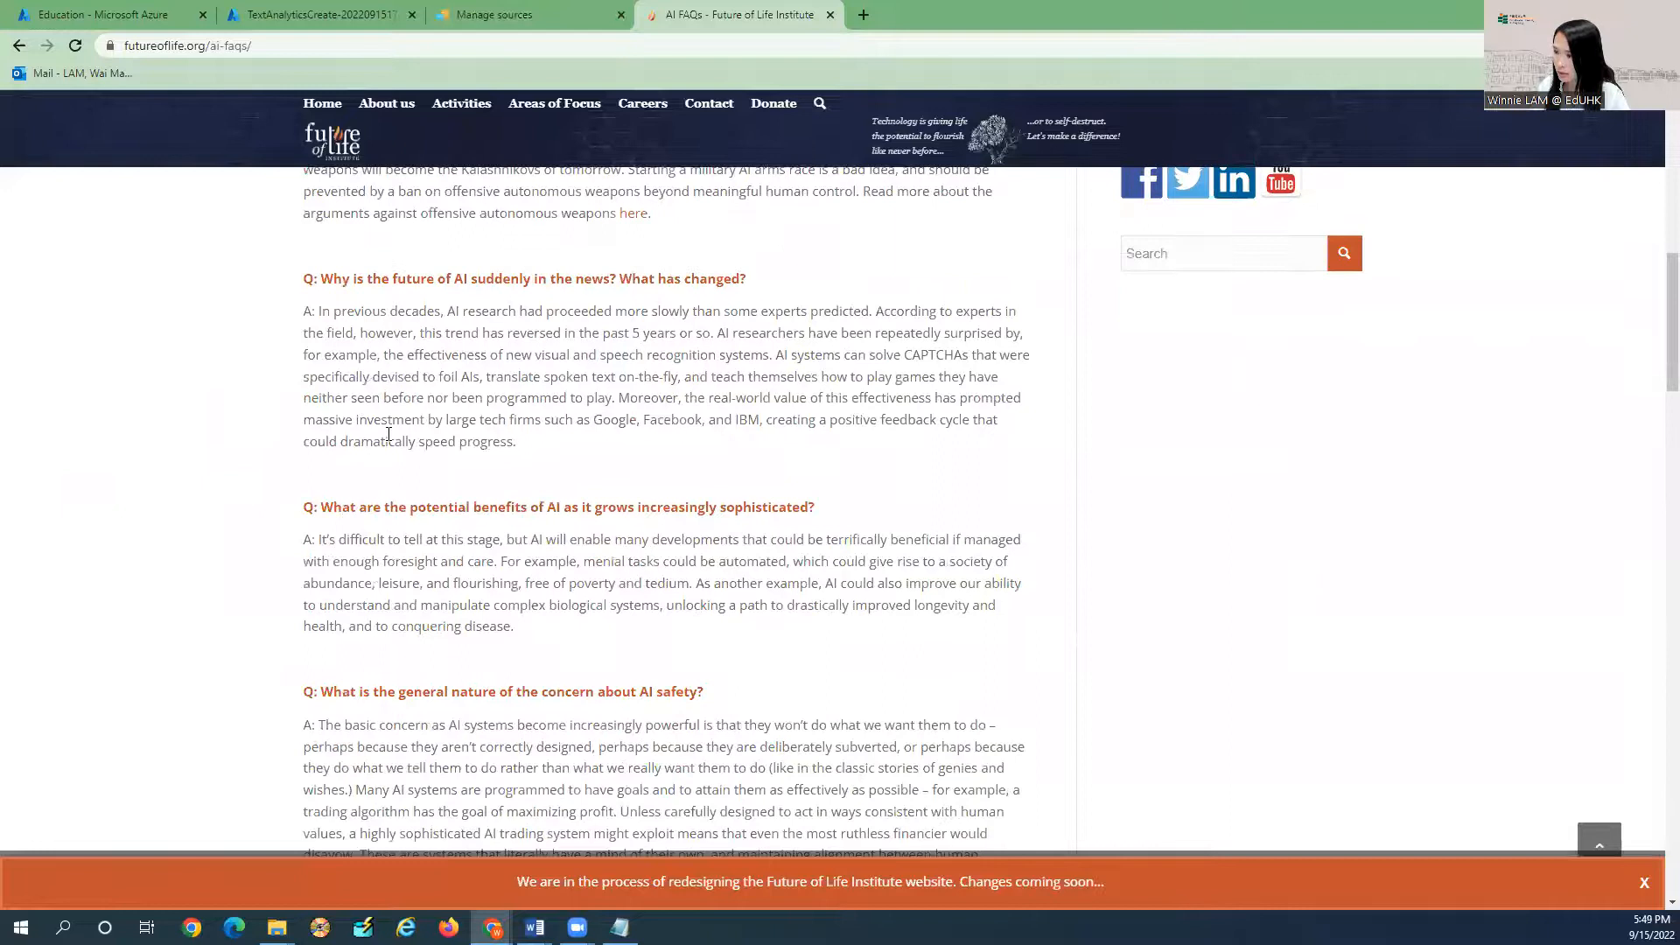
scroll(389, 434, down, 1)
scroll(388, 437, down, 17)
scroll(389, 437, up, 20)
click(324, 46)
key(ctrl+c)
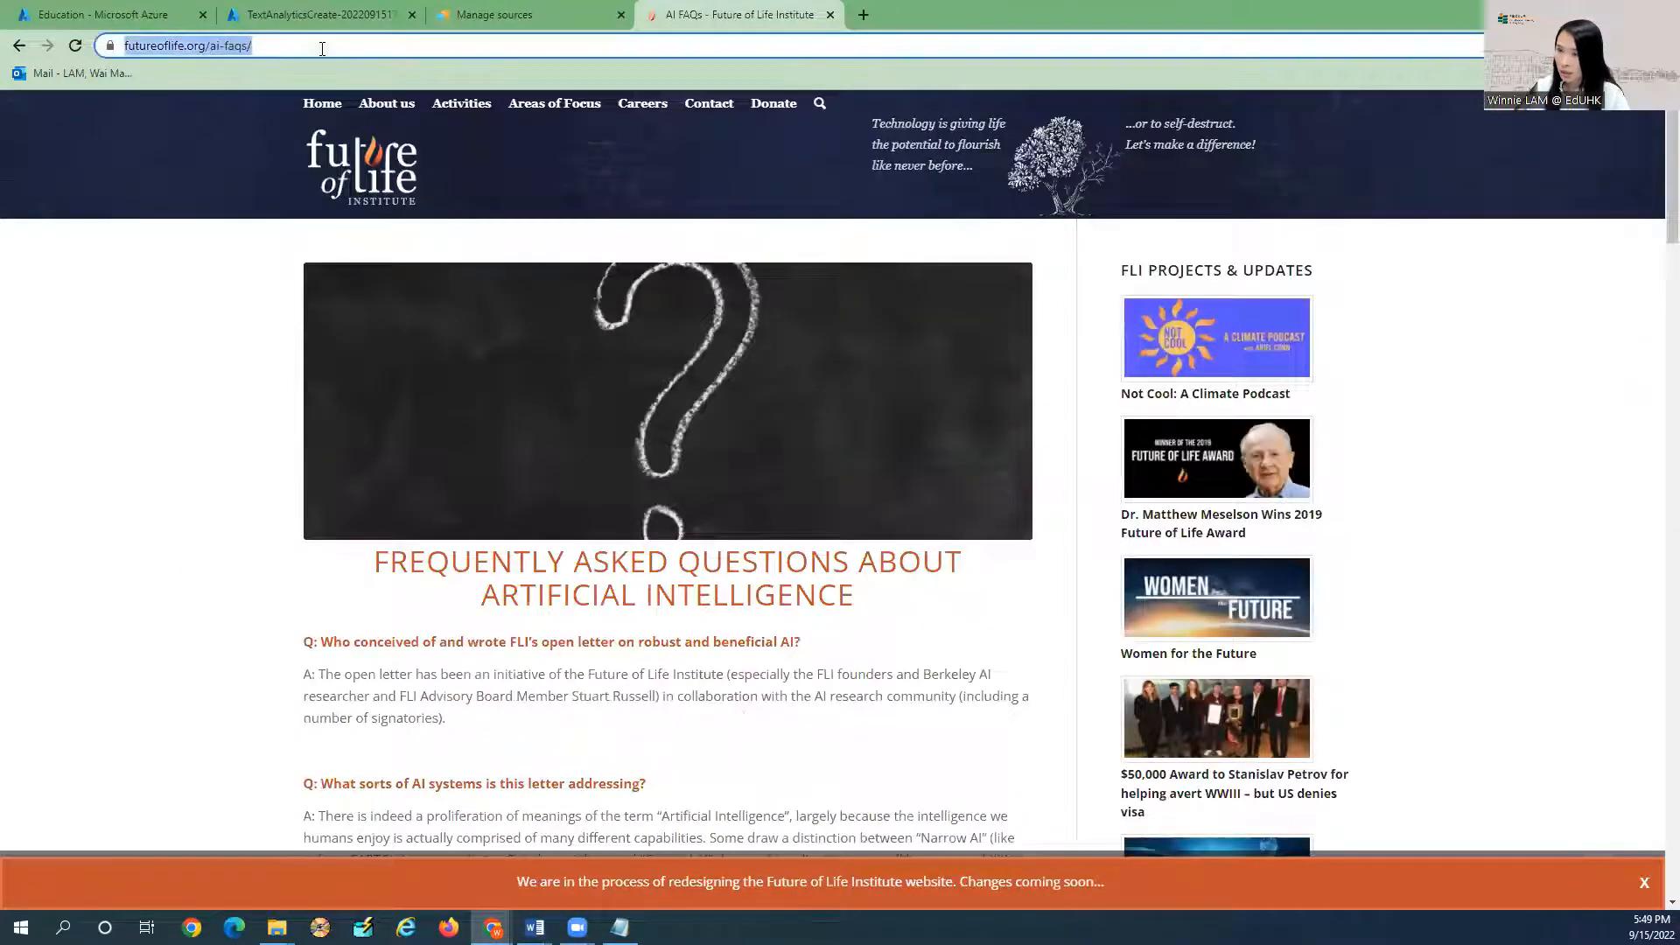
click(494, 16)
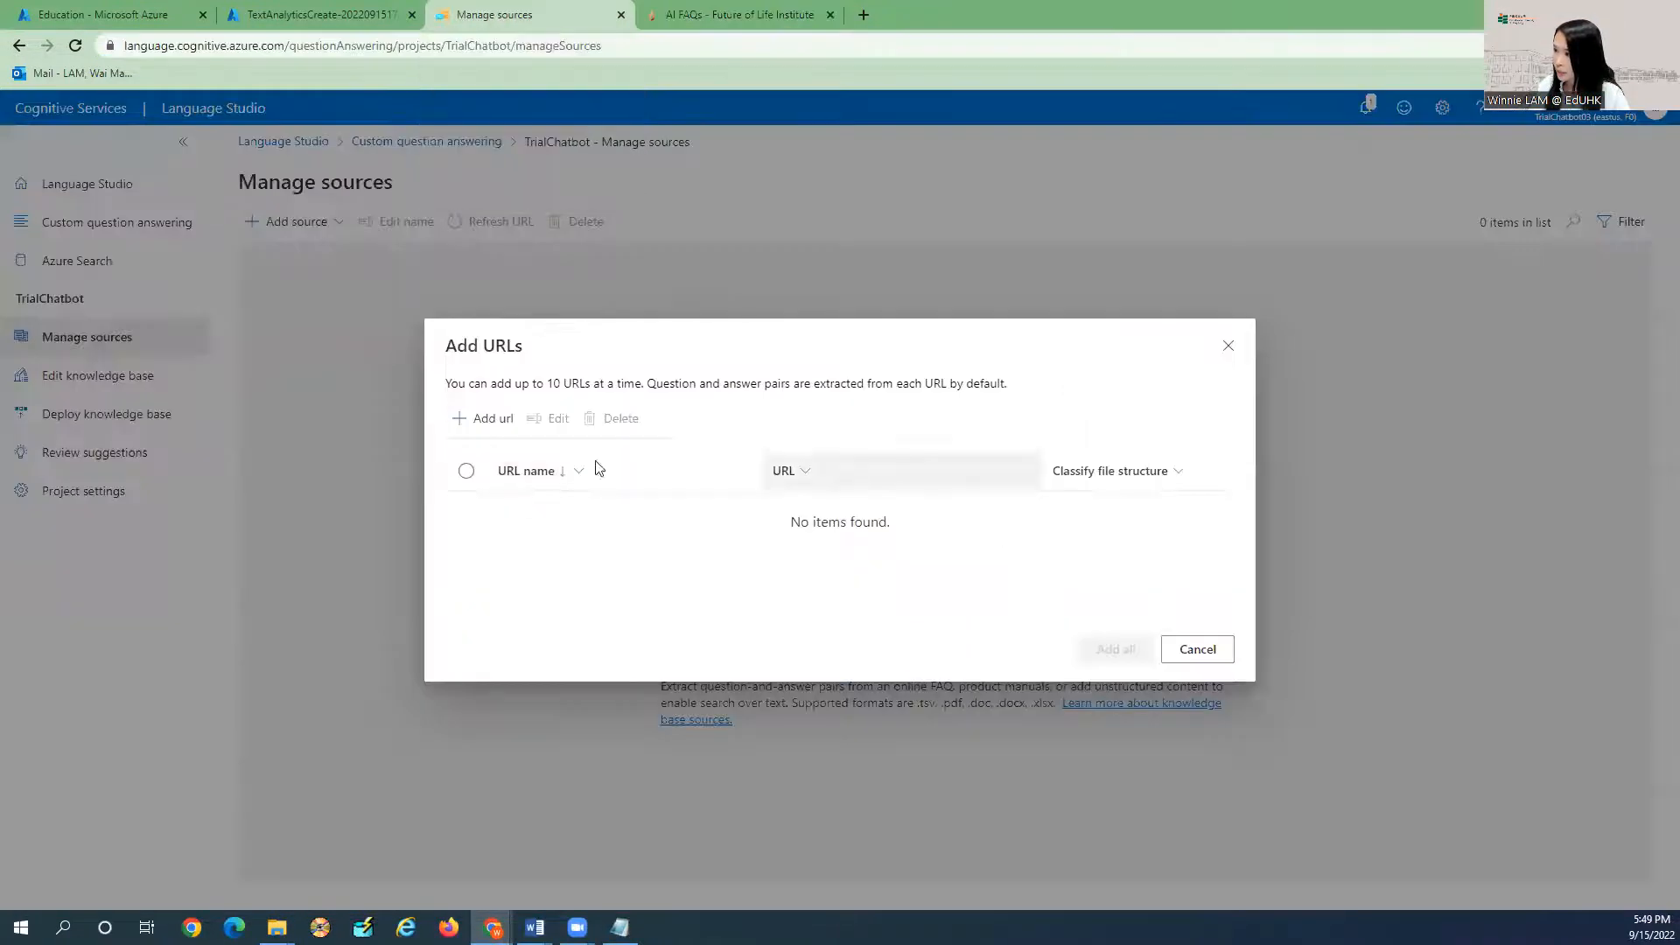
click(482, 419)
click(901, 514)
key(ctrl+v)
click(587, 511)
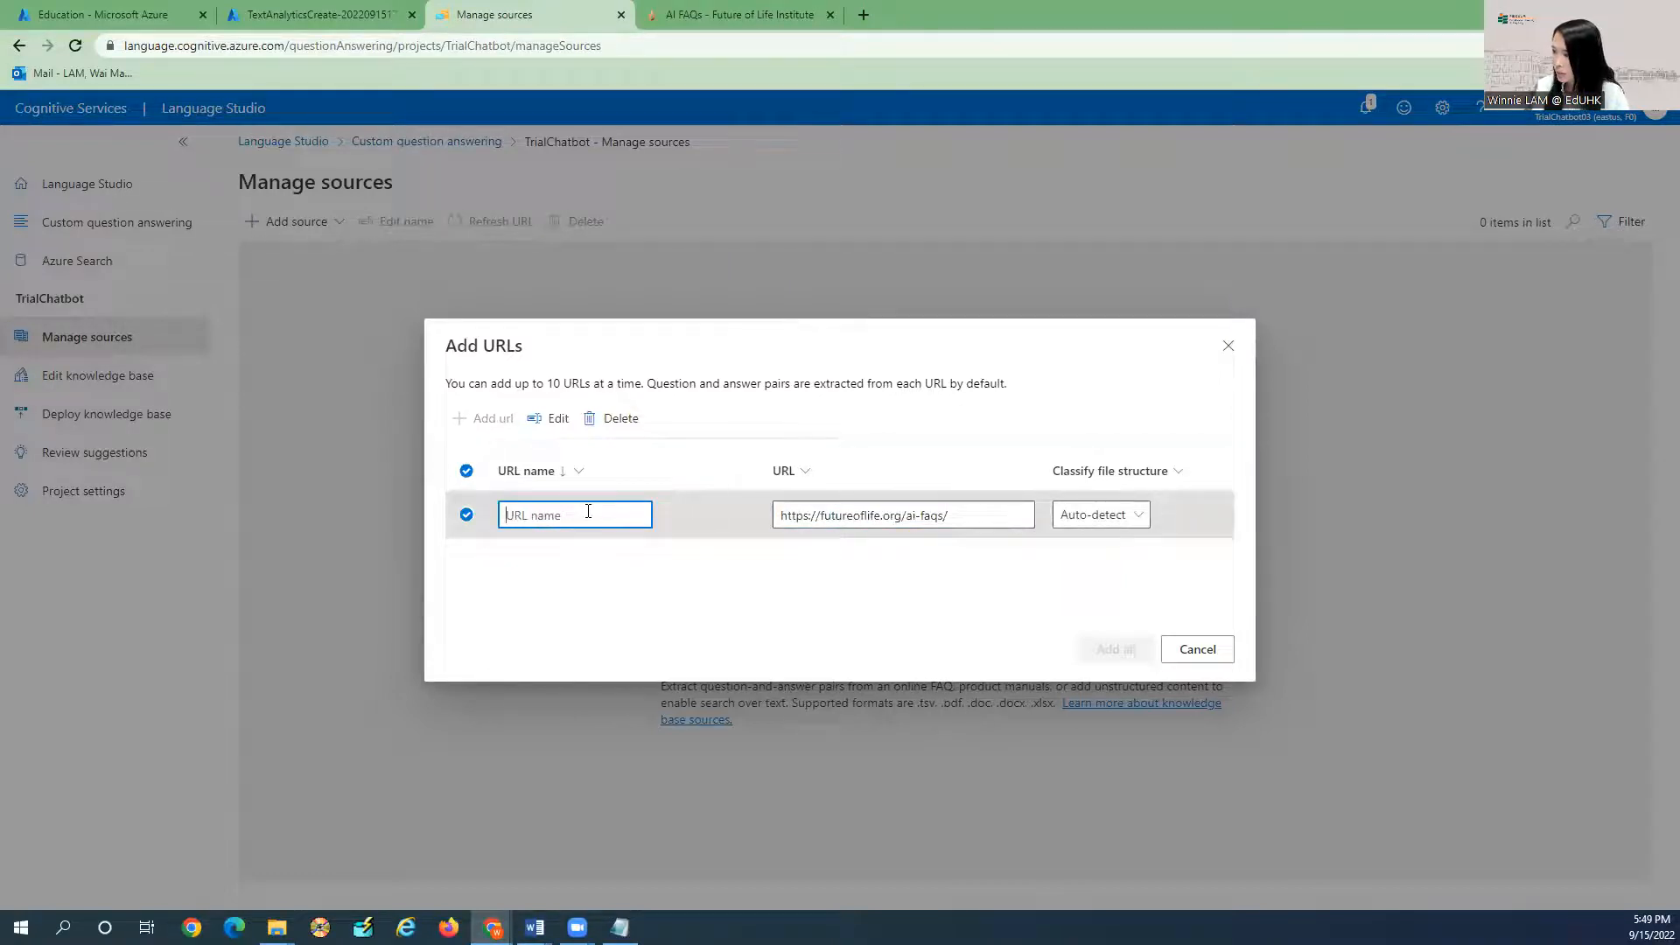
text(AI FAQ)
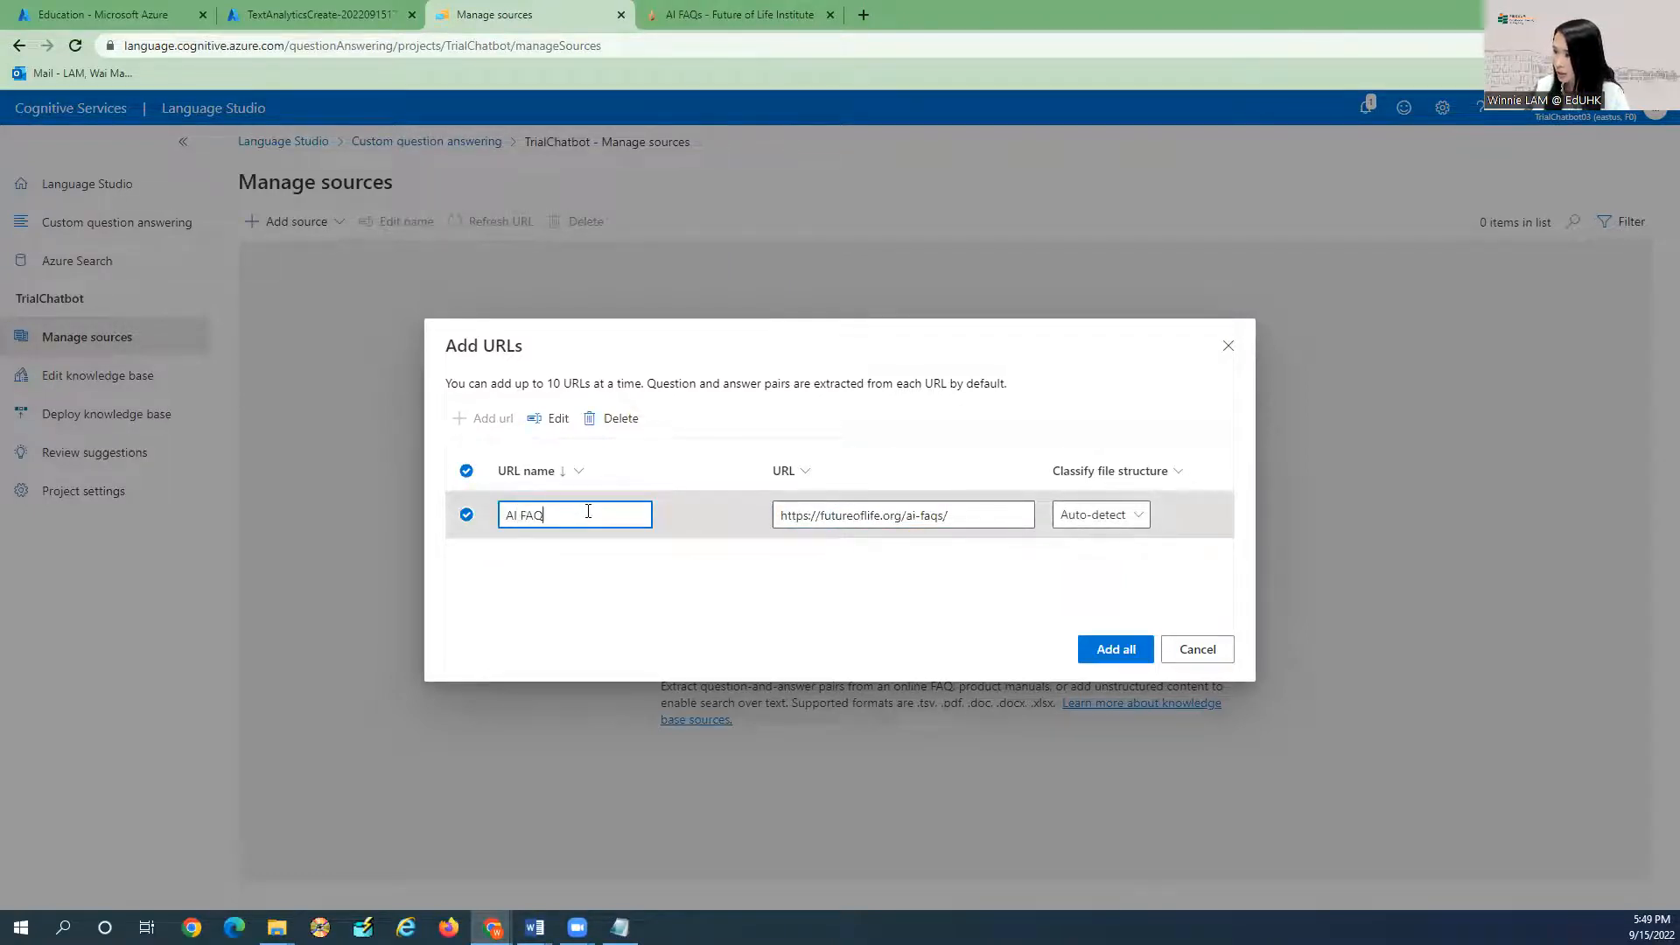
click(1094, 515)
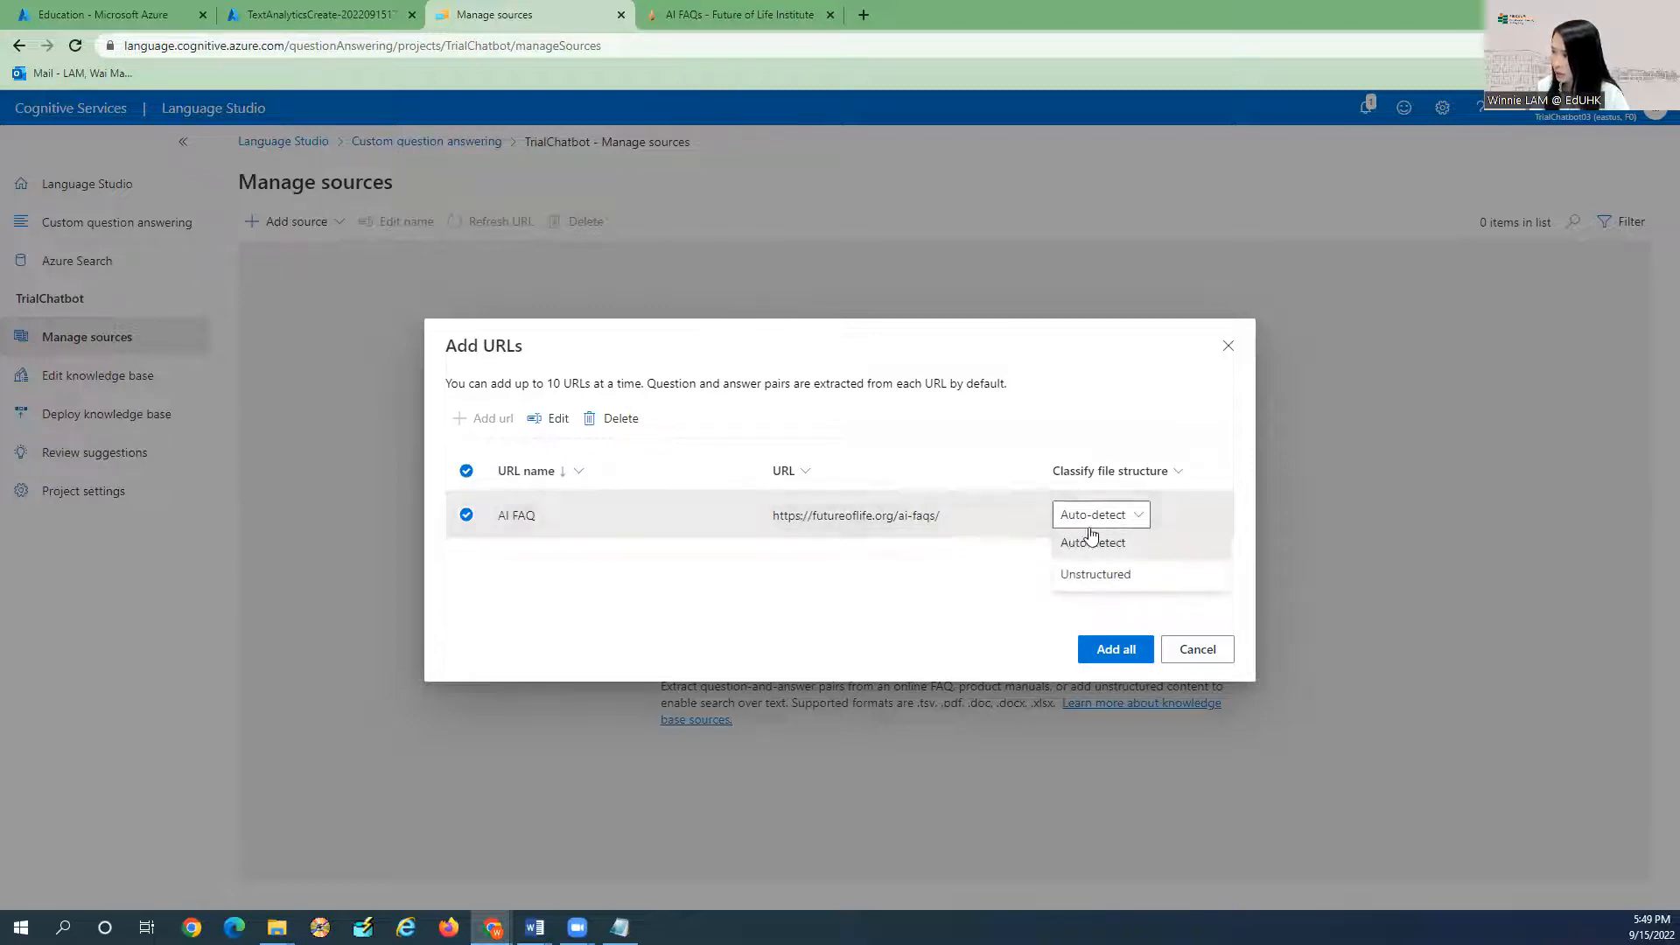
click(1099, 542)
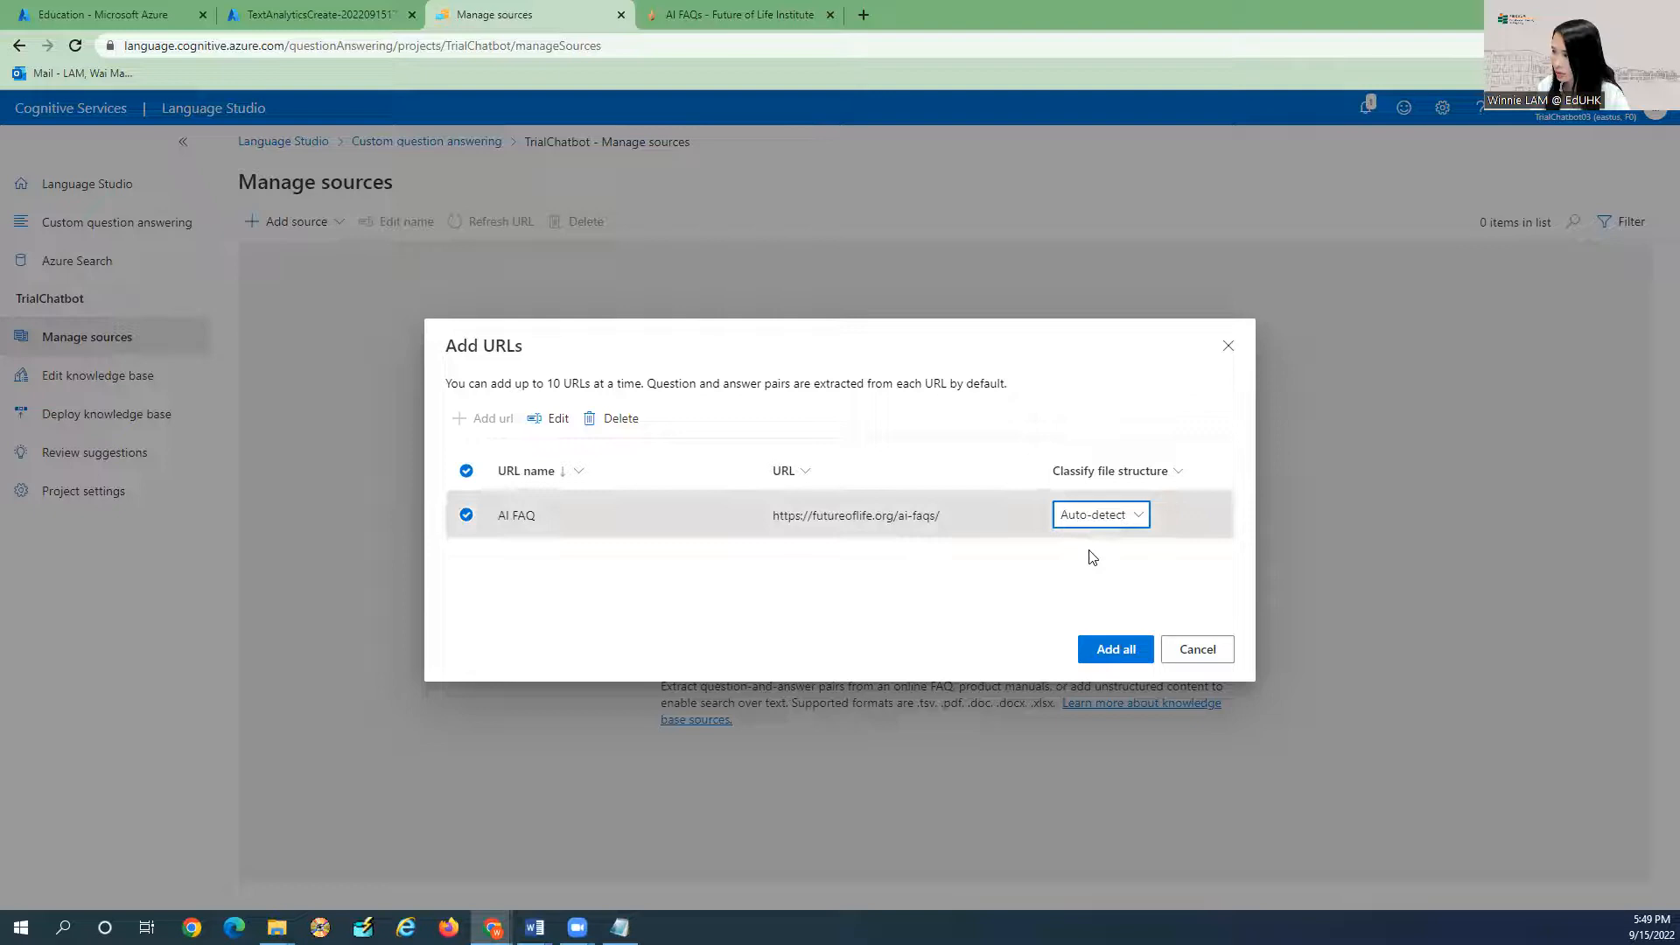
click(1118, 650)
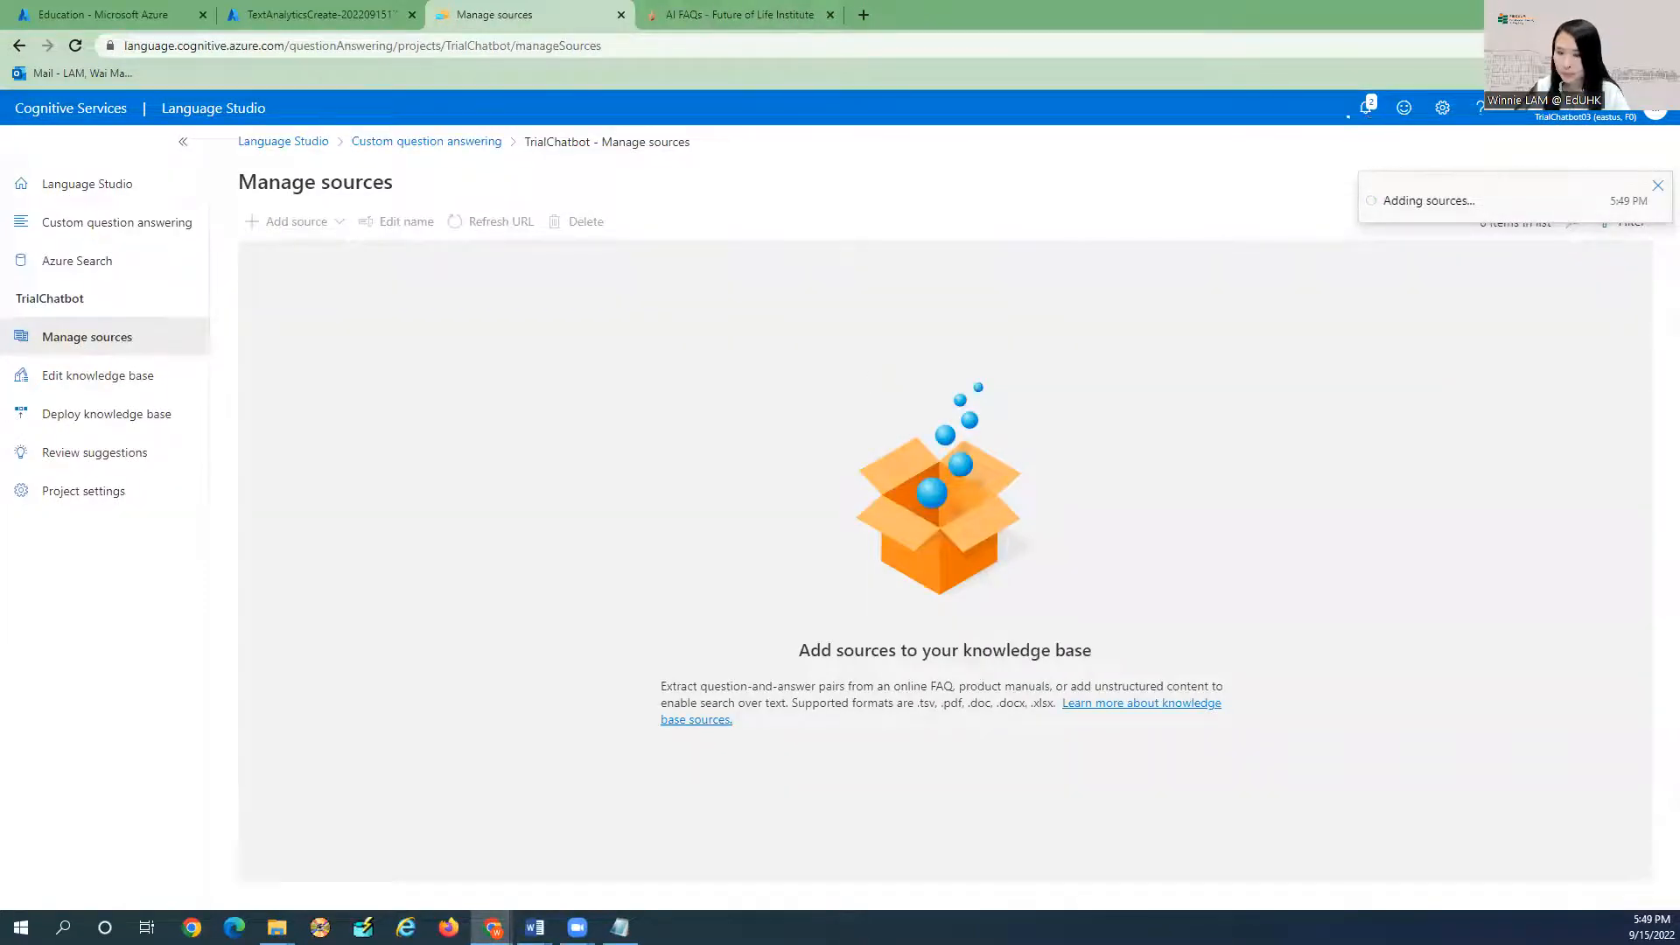
Open the knowledge base's question-answer editor.
key(alt+Tab)
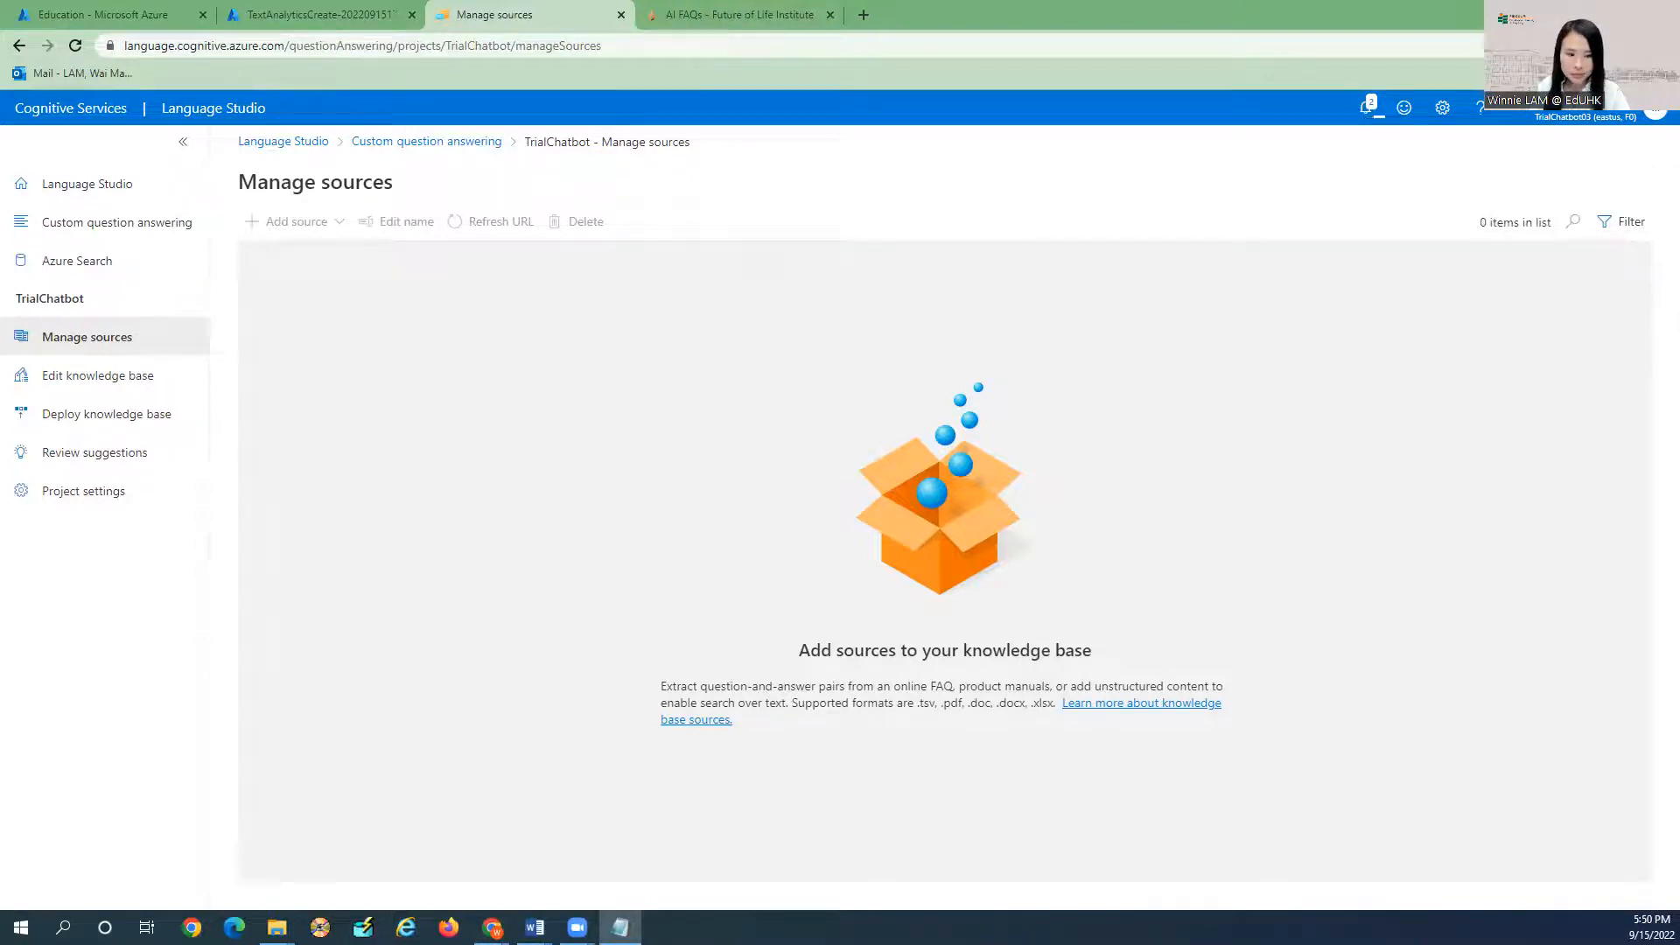
key(alt+Tab)
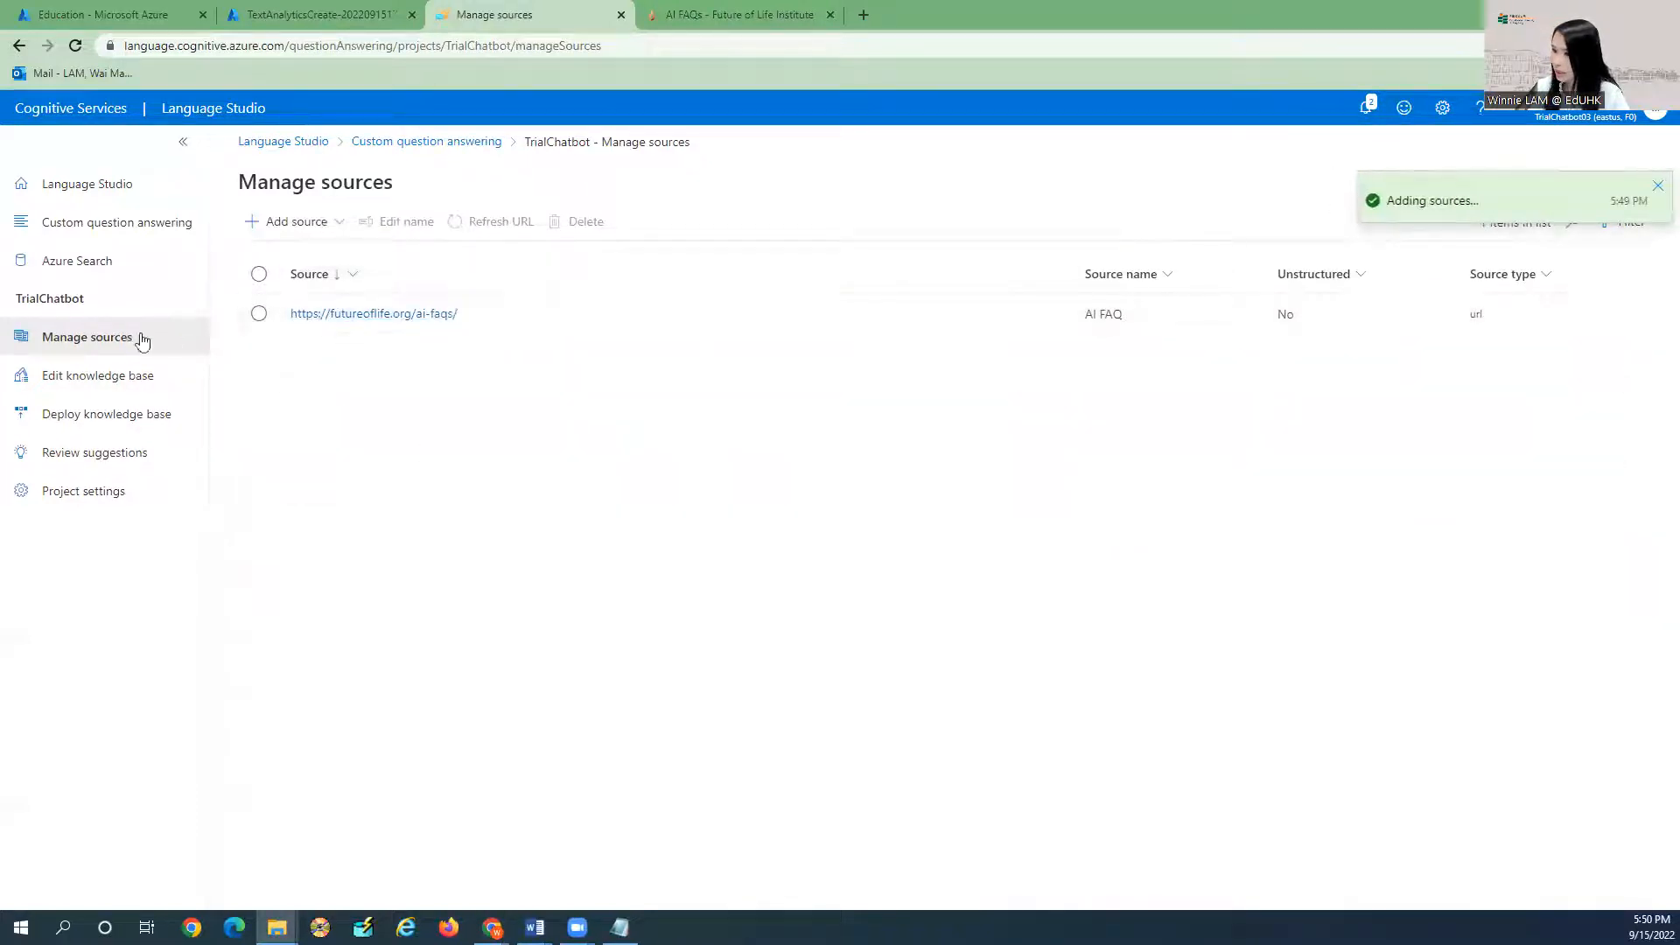
click(101, 378)
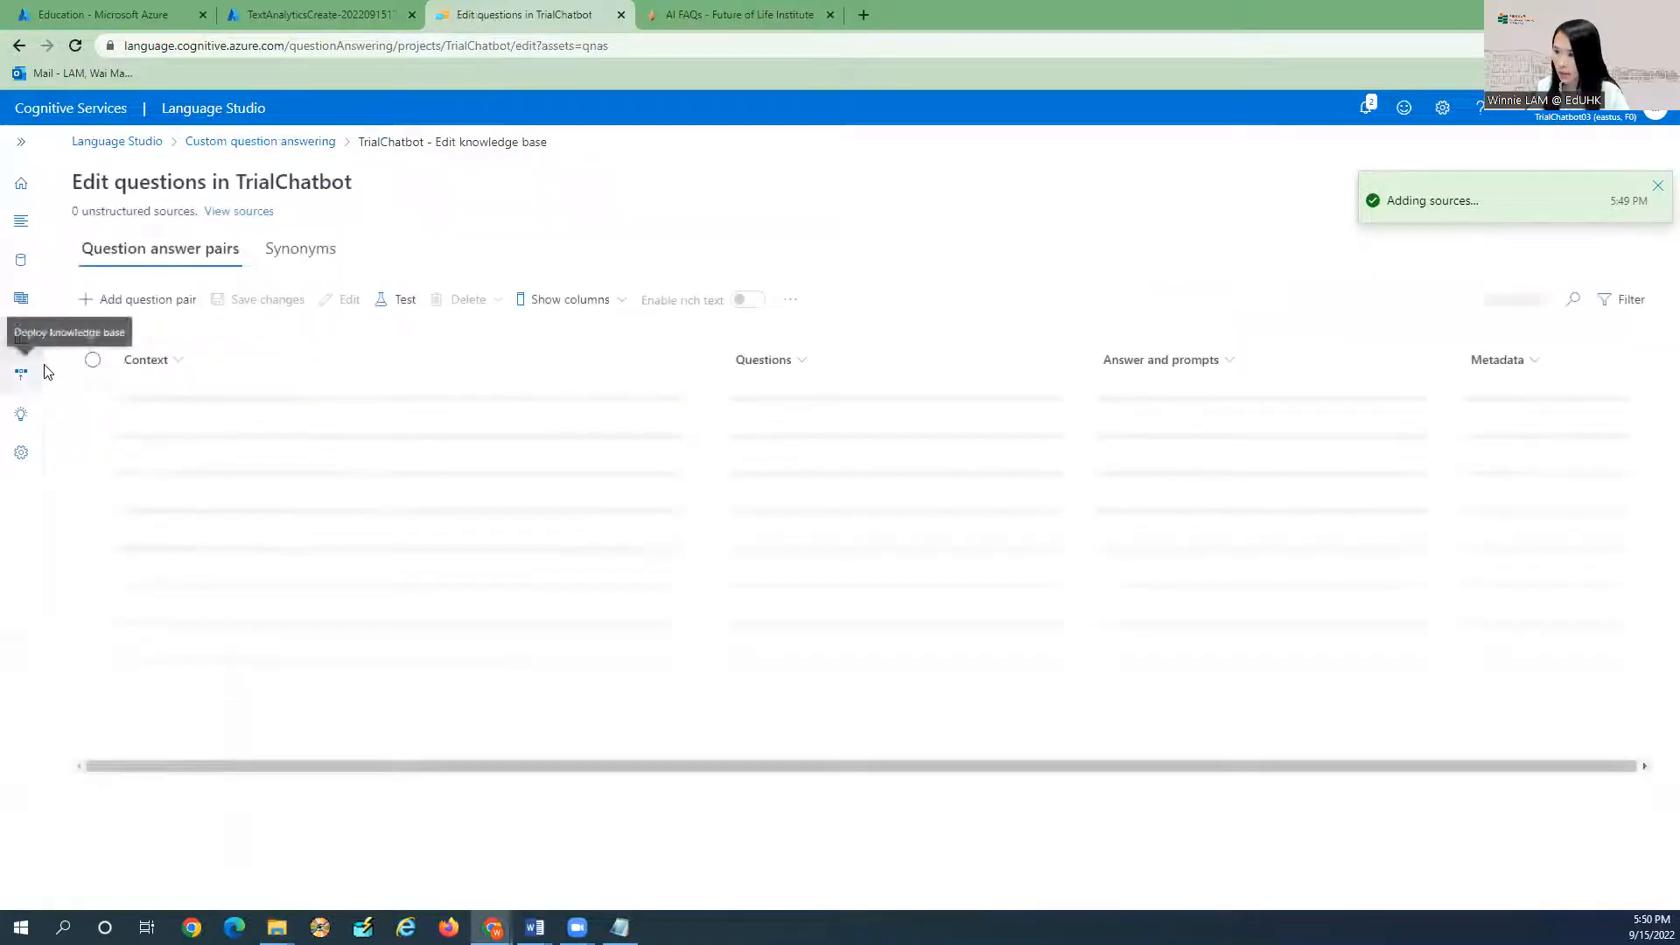
Expand the sidebar, scroll through the 17 extracted question-answer pairs, then go to Manage sources.
click(19, 150)
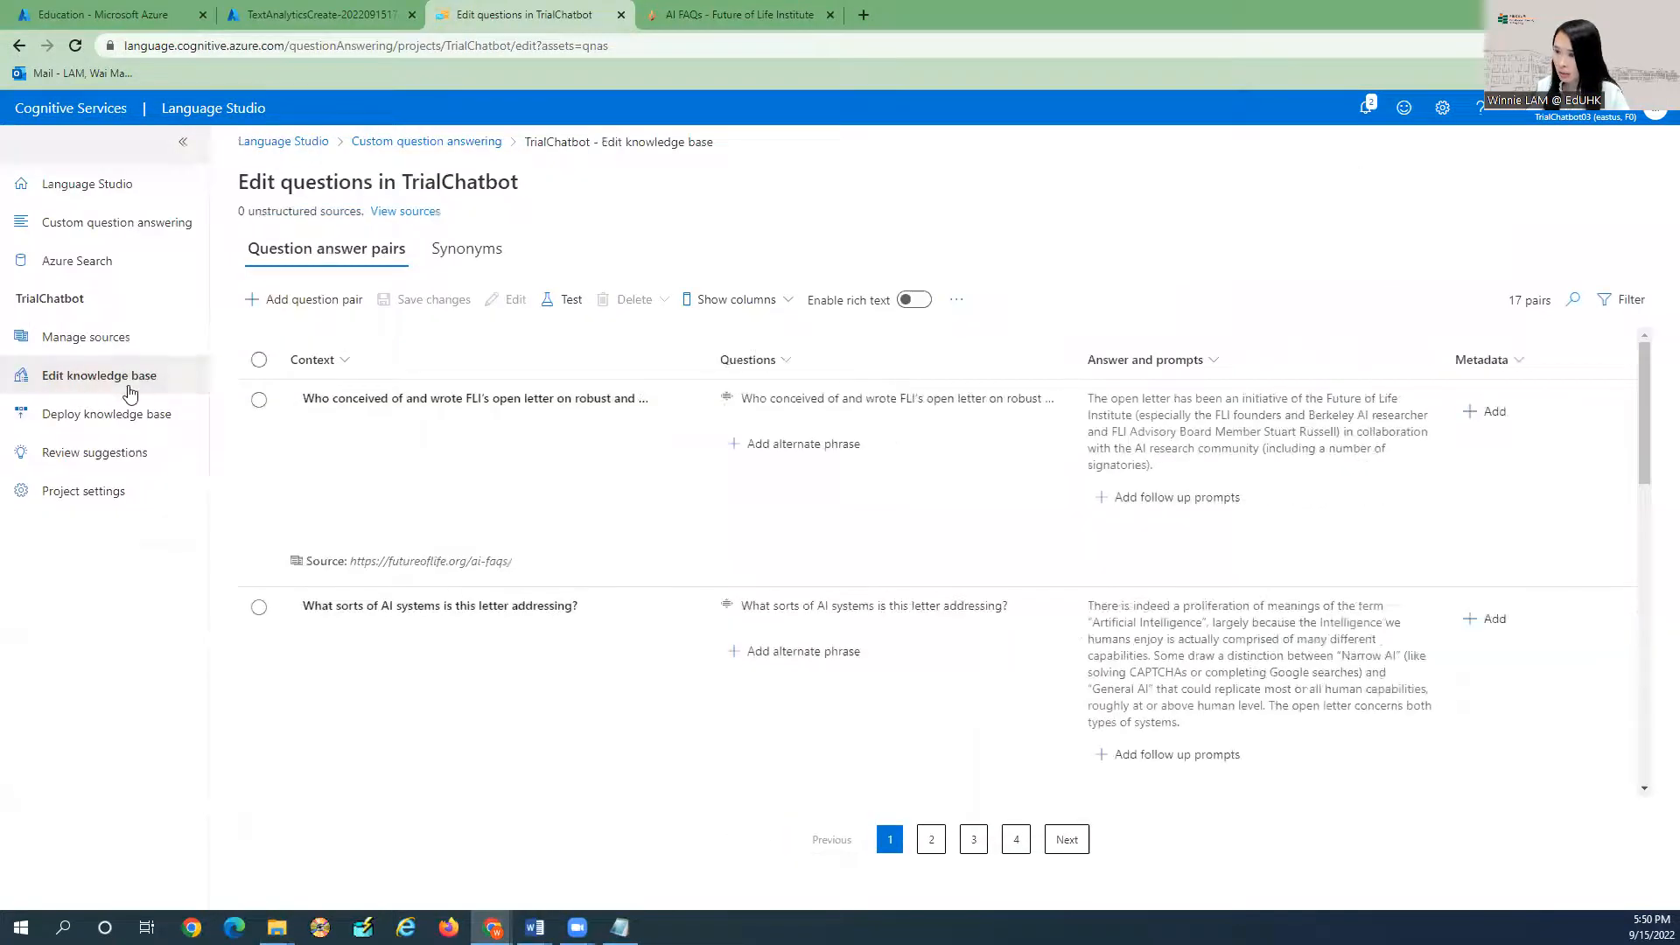
scroll(869, 486, down, 3)
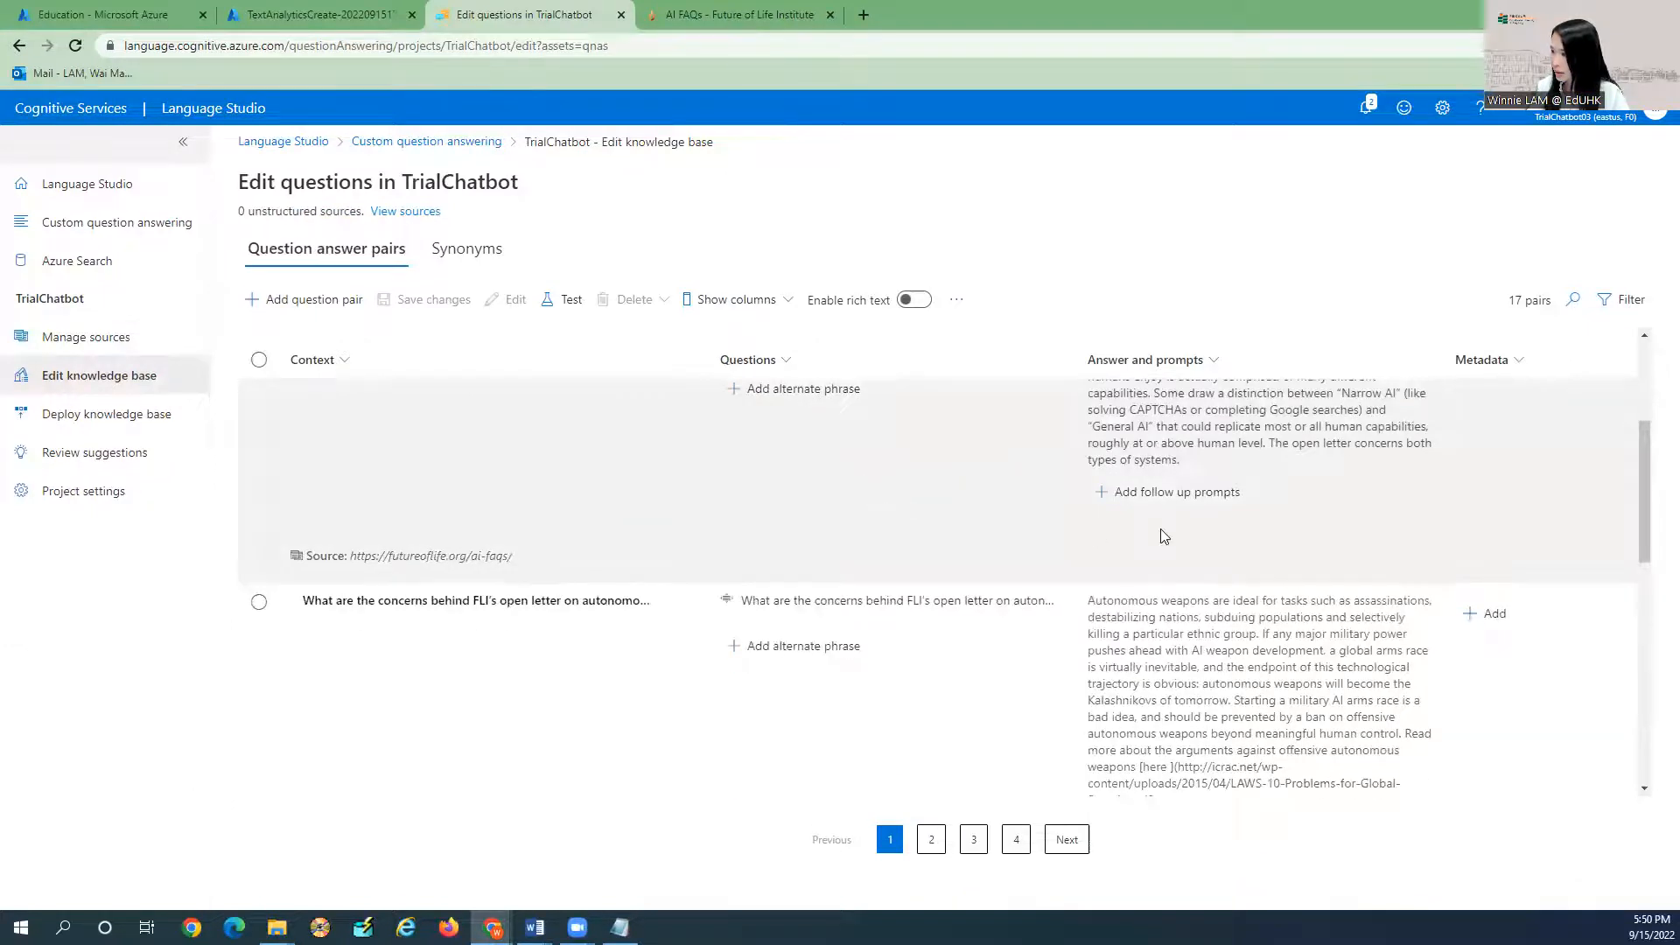
scroll(1160, 535, up, 3)
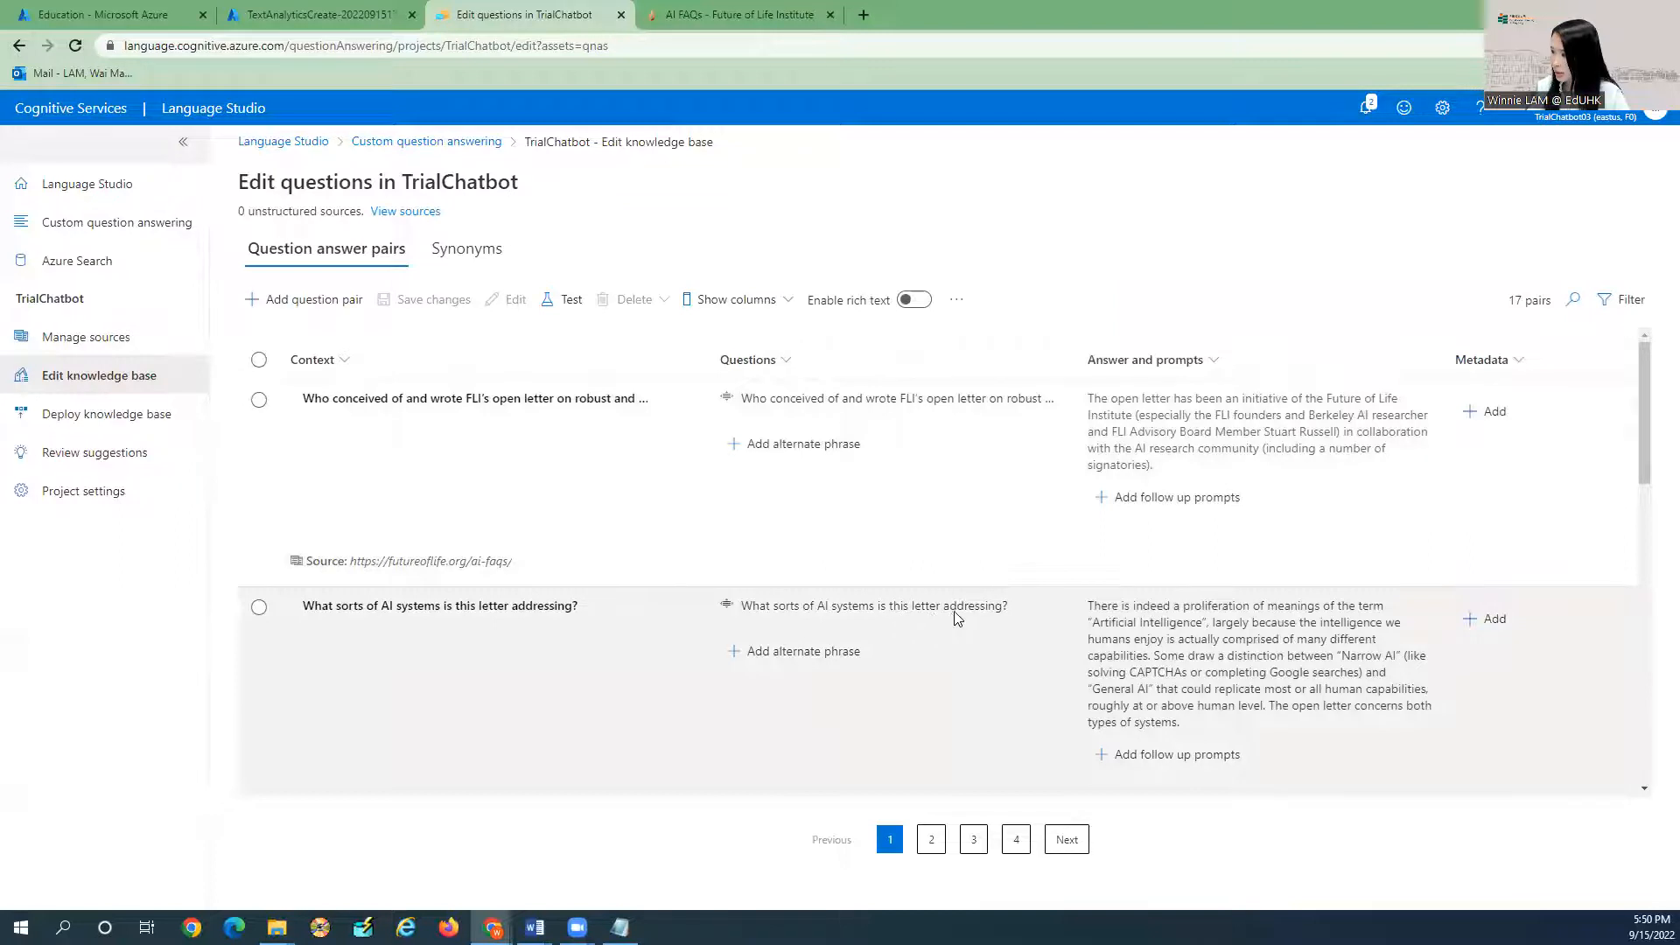
scroll(1268, 578, down, 2)
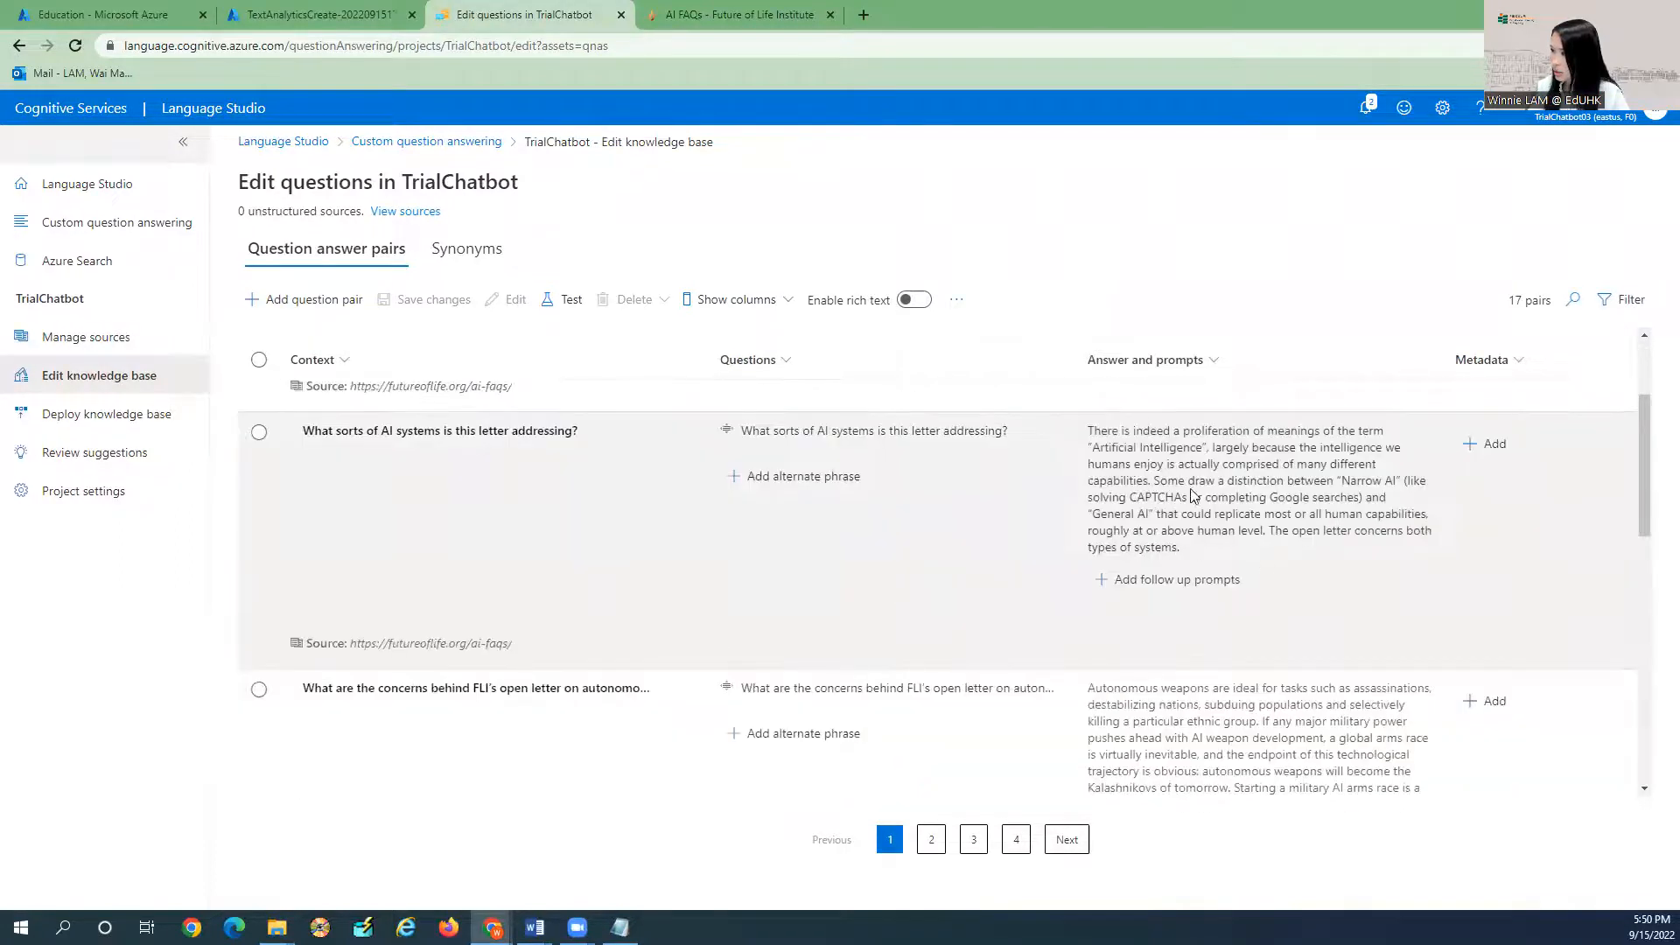
scroll(1260, 542, up, 2)
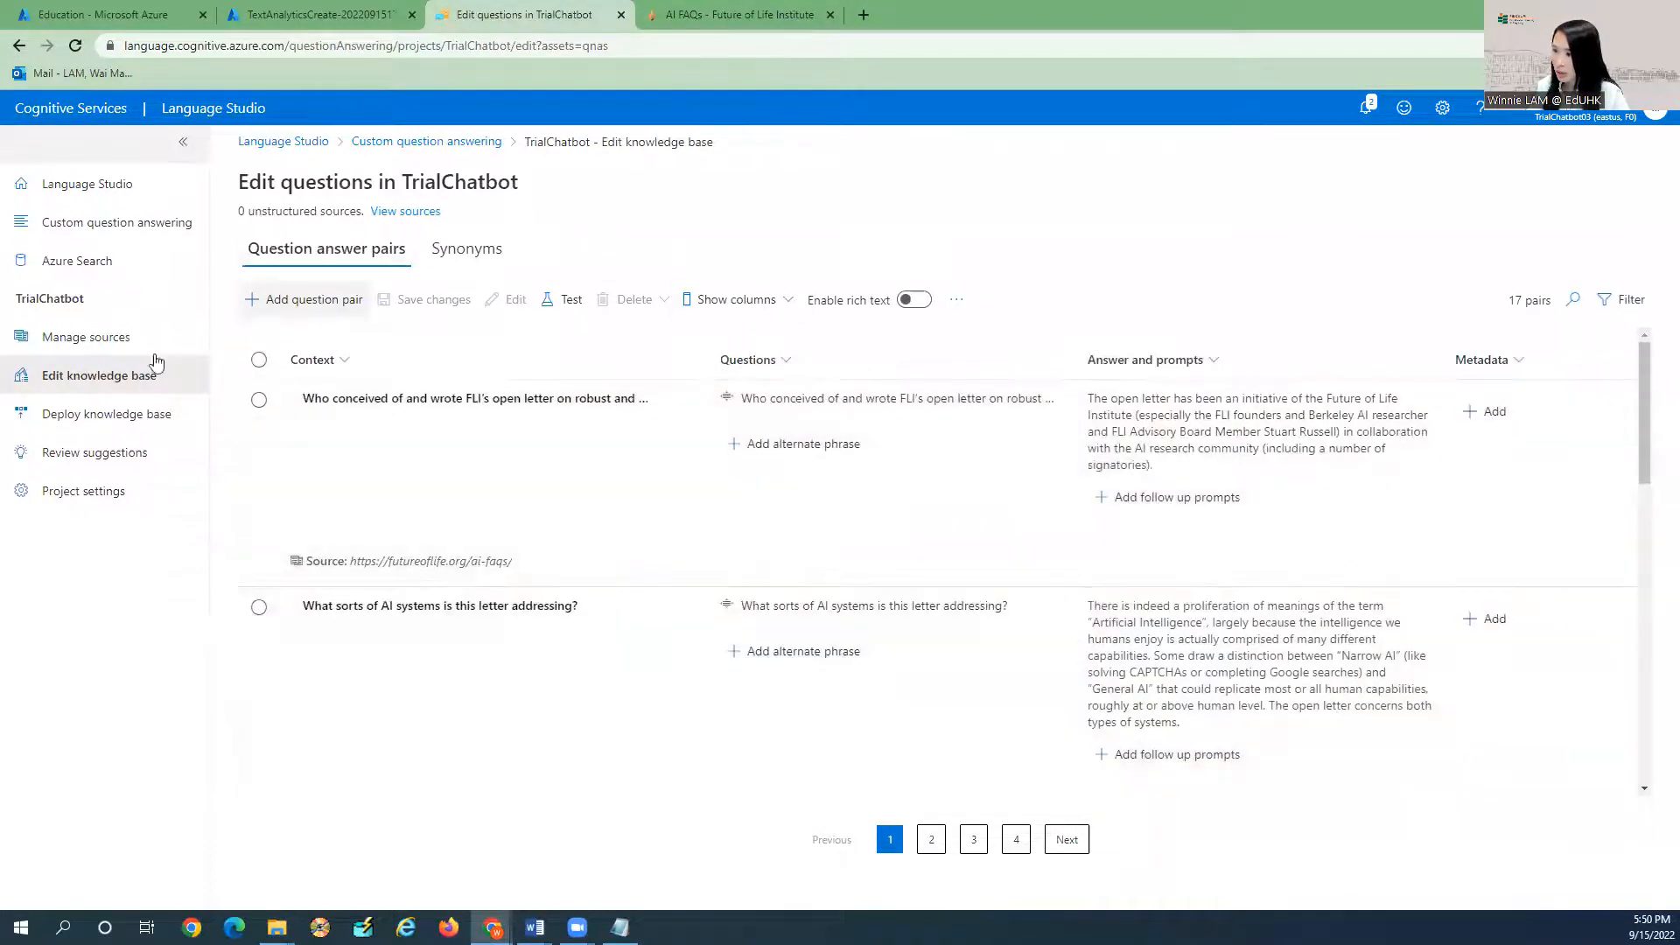
click(77, 337)
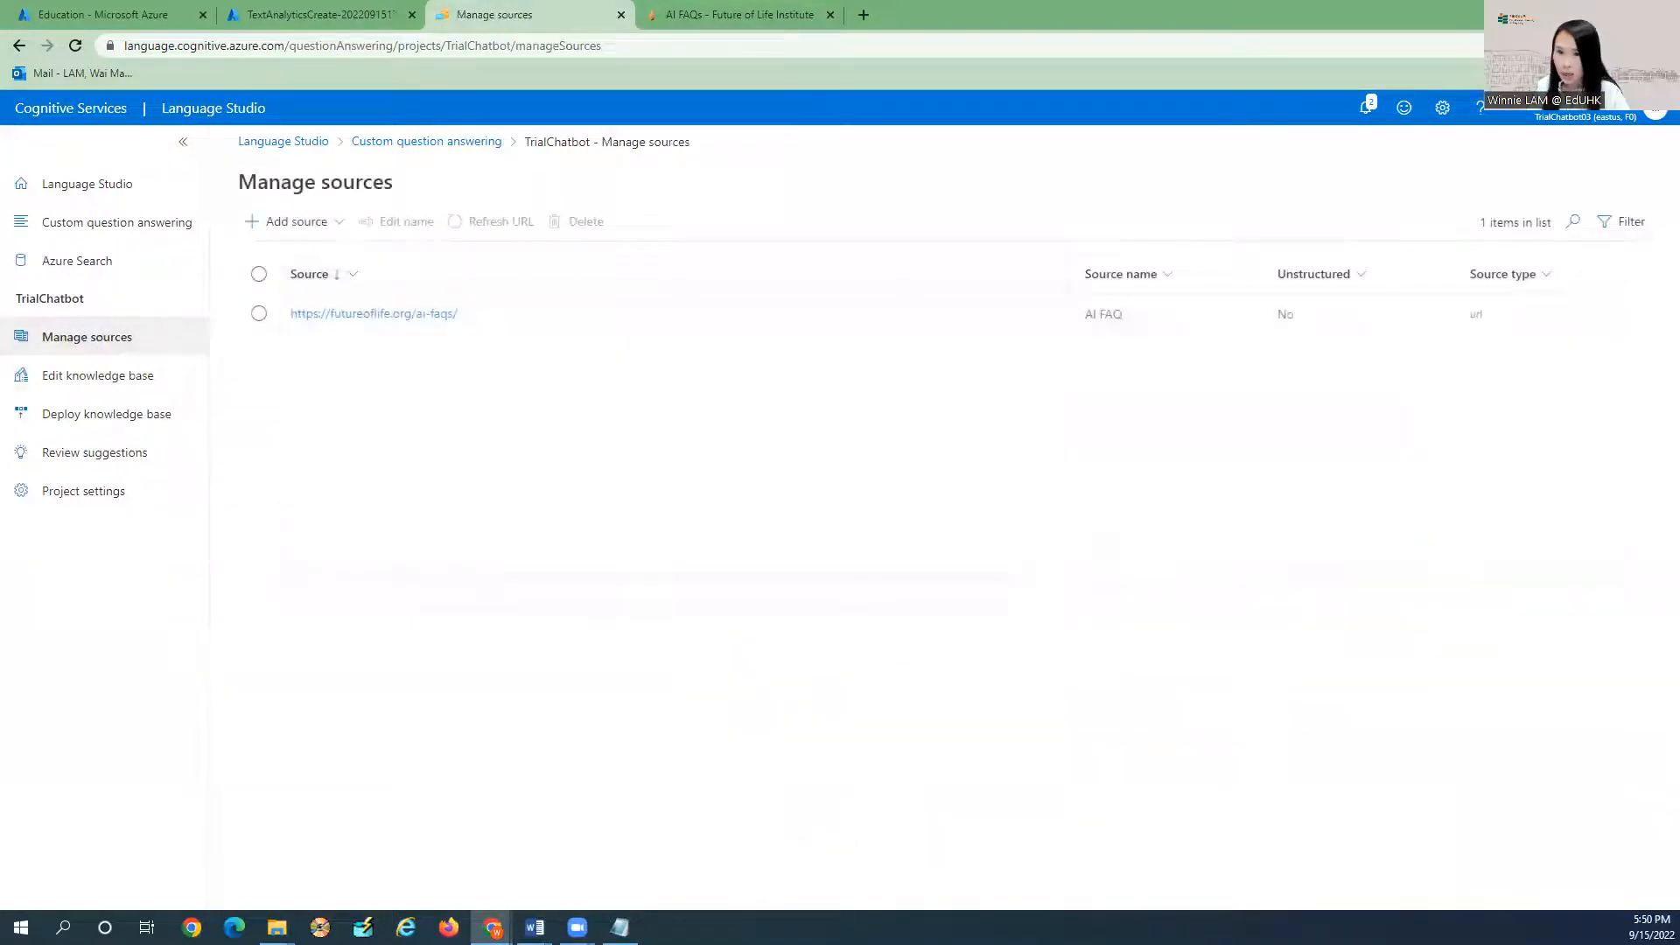
Start adding a file source with a new row in the Add files dialog.
click(276, 928)
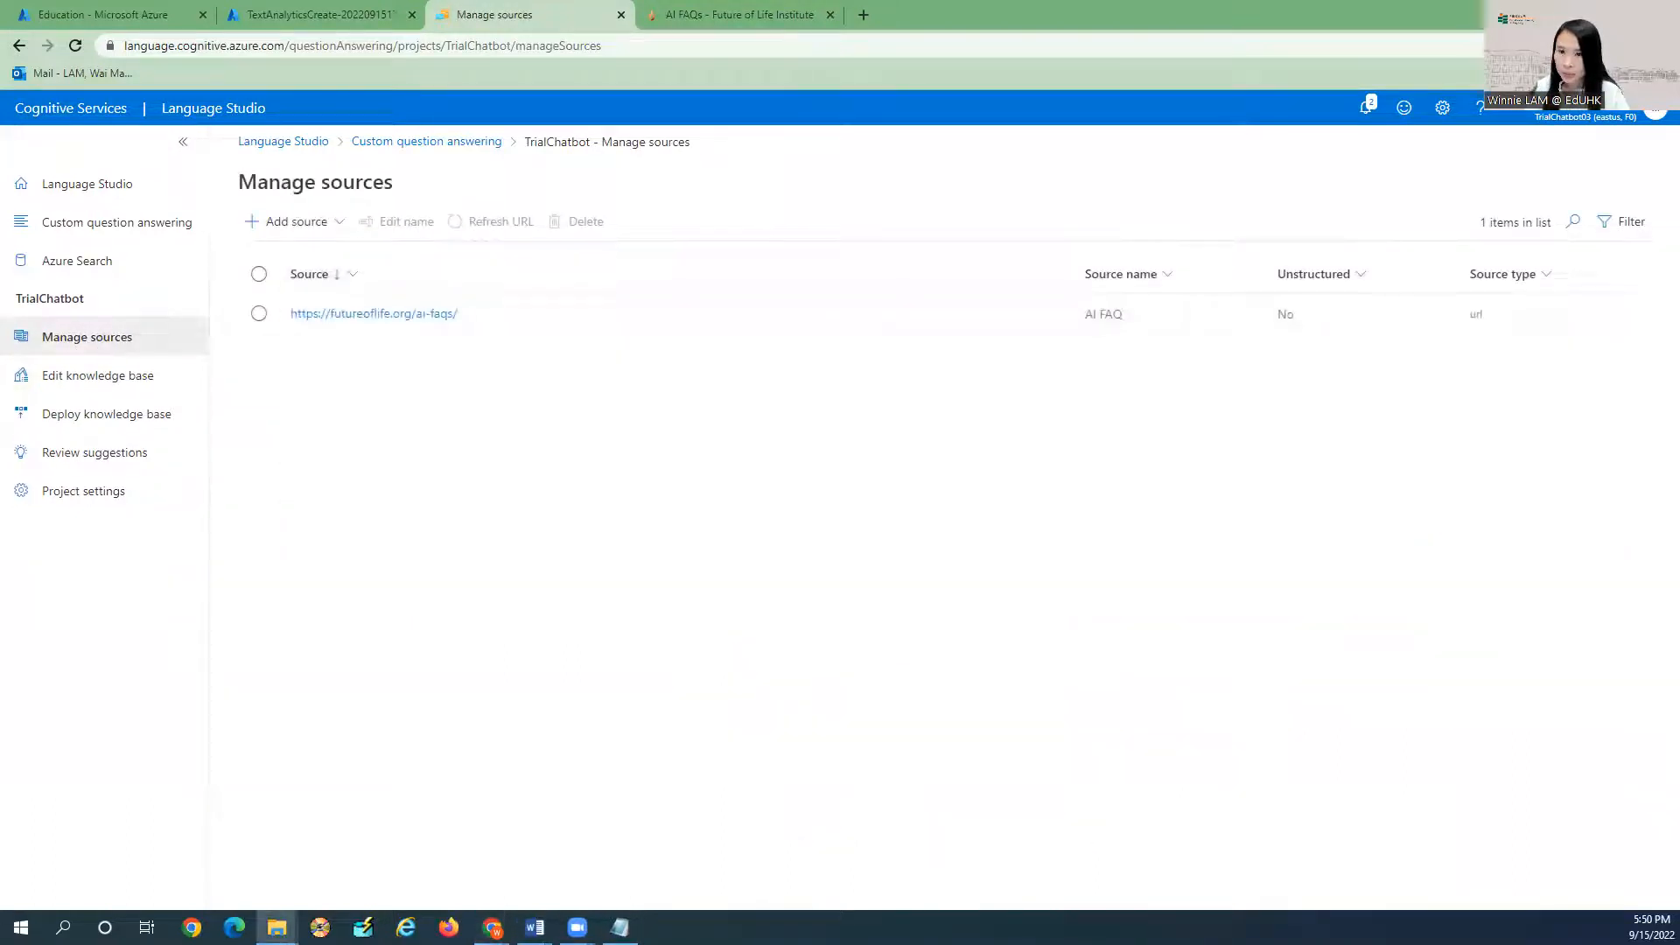
click(298, 228)
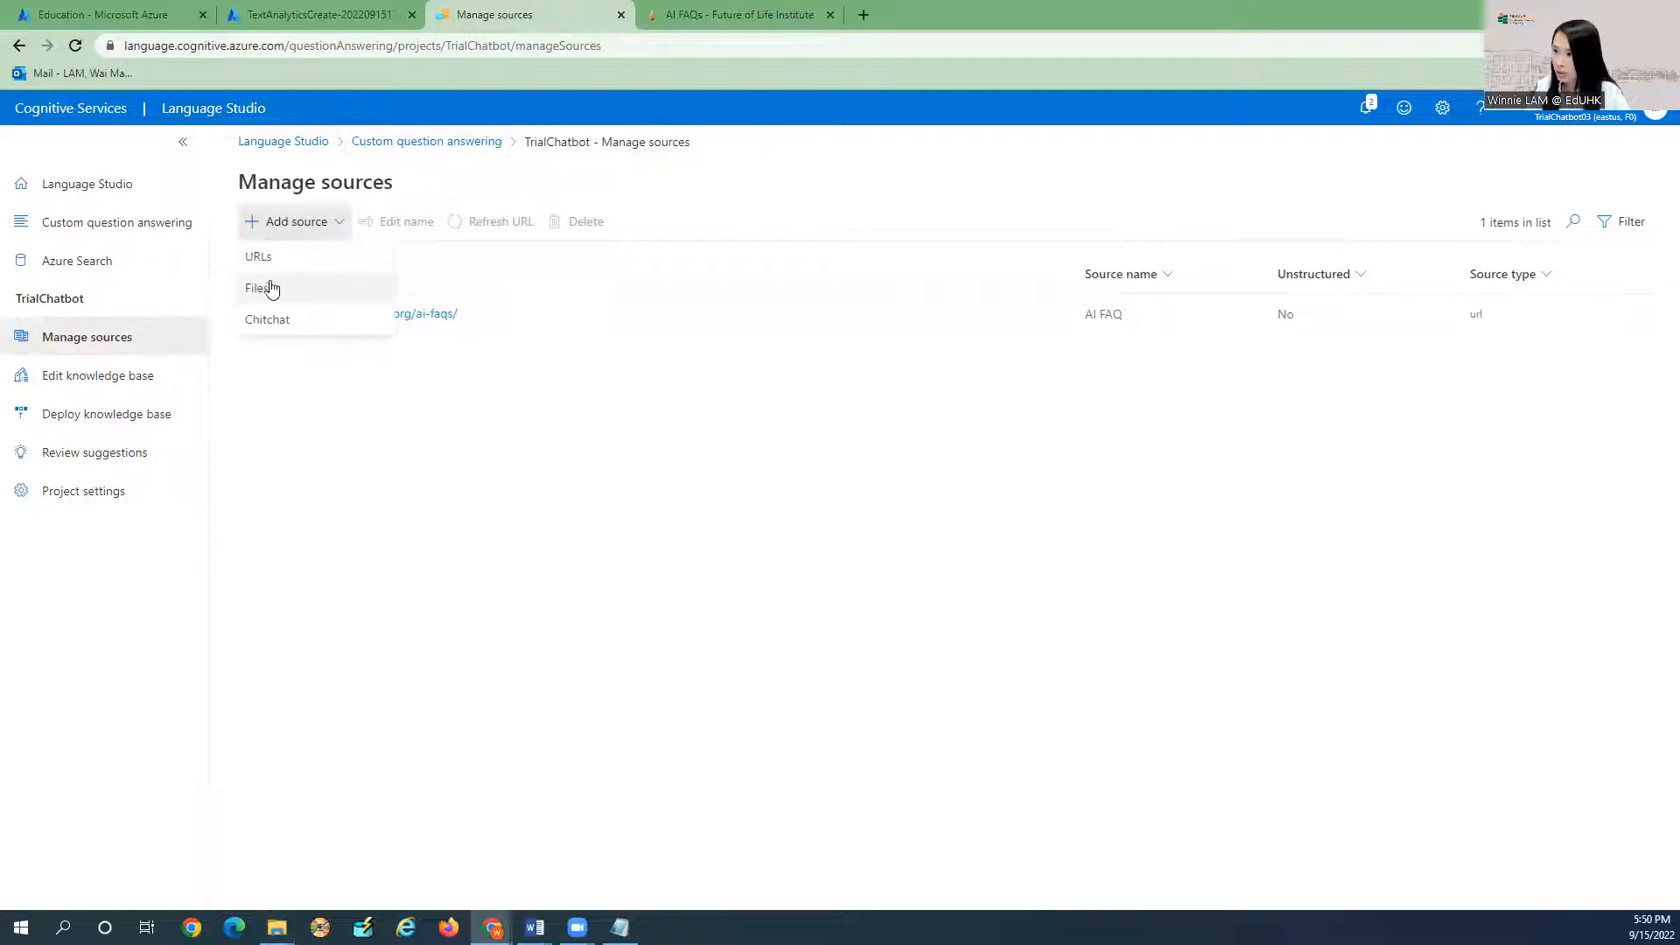
click(273, 285)
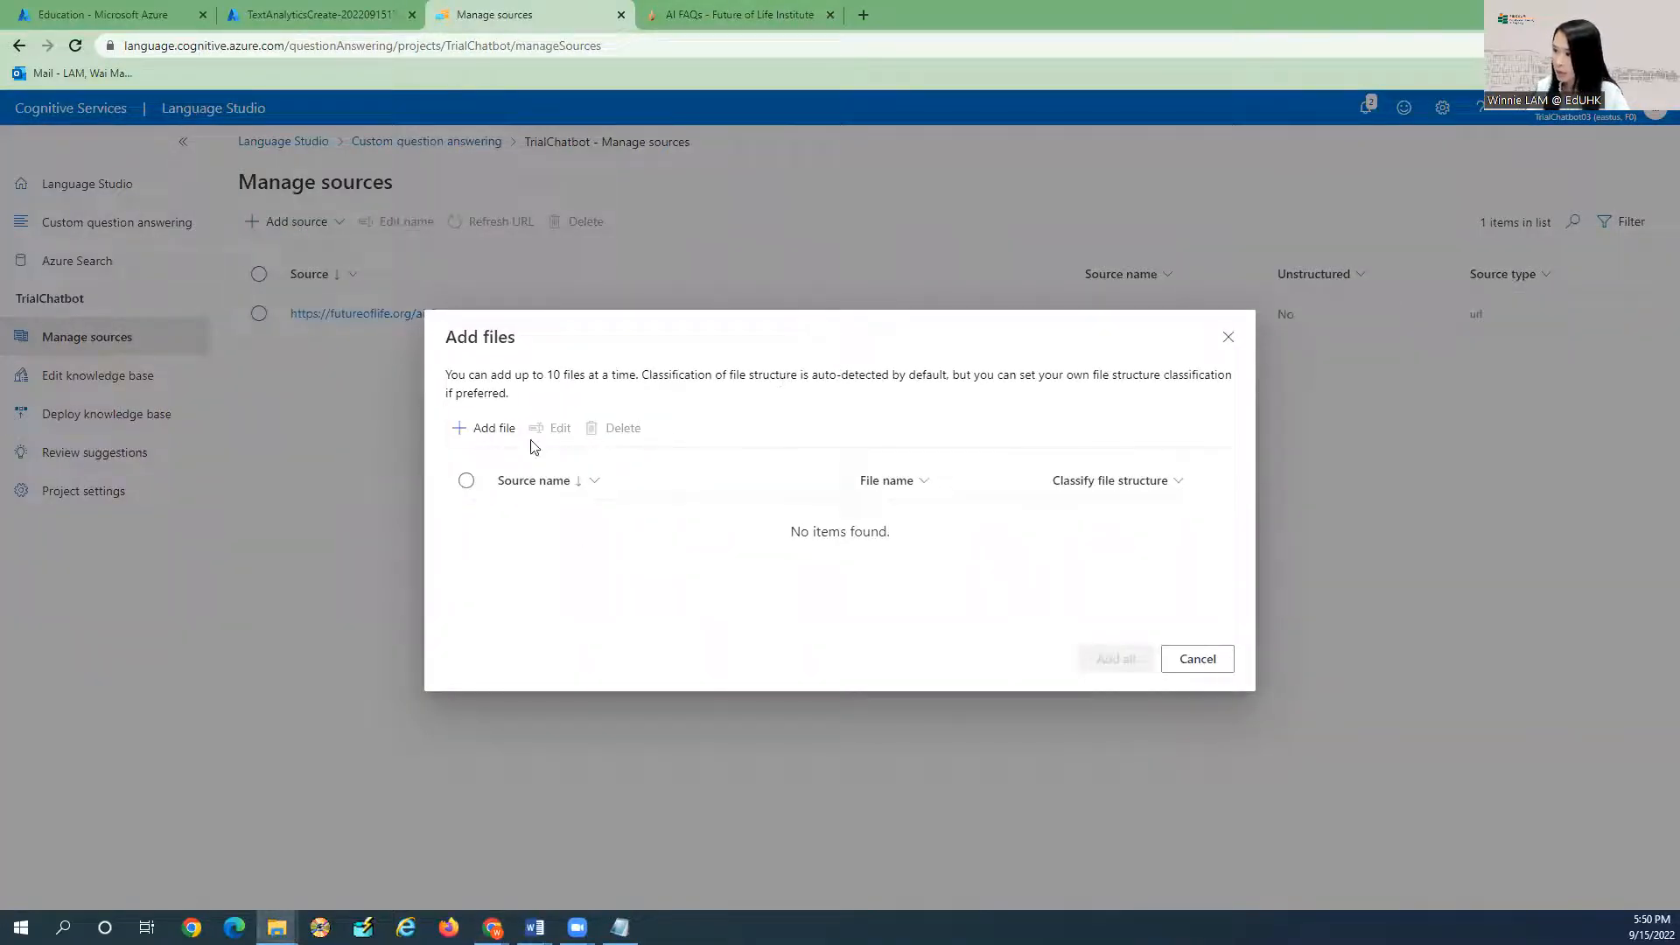
click(486, 428)
Pick FAQs_RPg Current Students_202208.pdf from the Microsoft Azure Workshop folder, name it 'RPg FAQ', and add it.
click(930, 516)
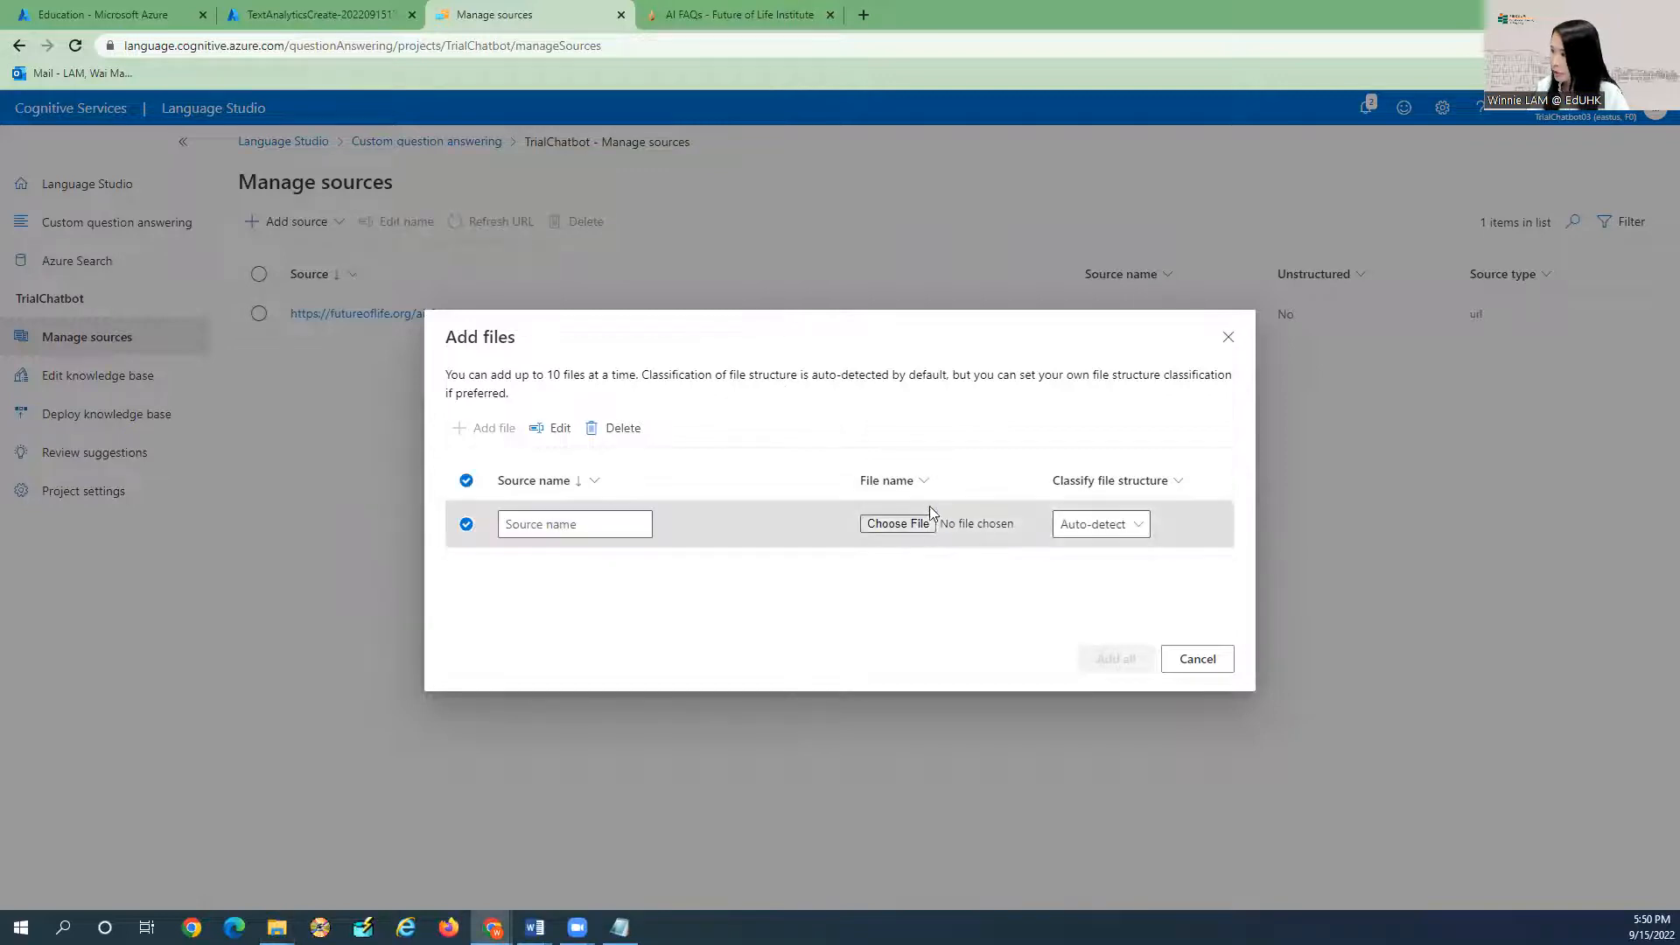
click(307, 42)
key(ctrl+v)
key(Return)
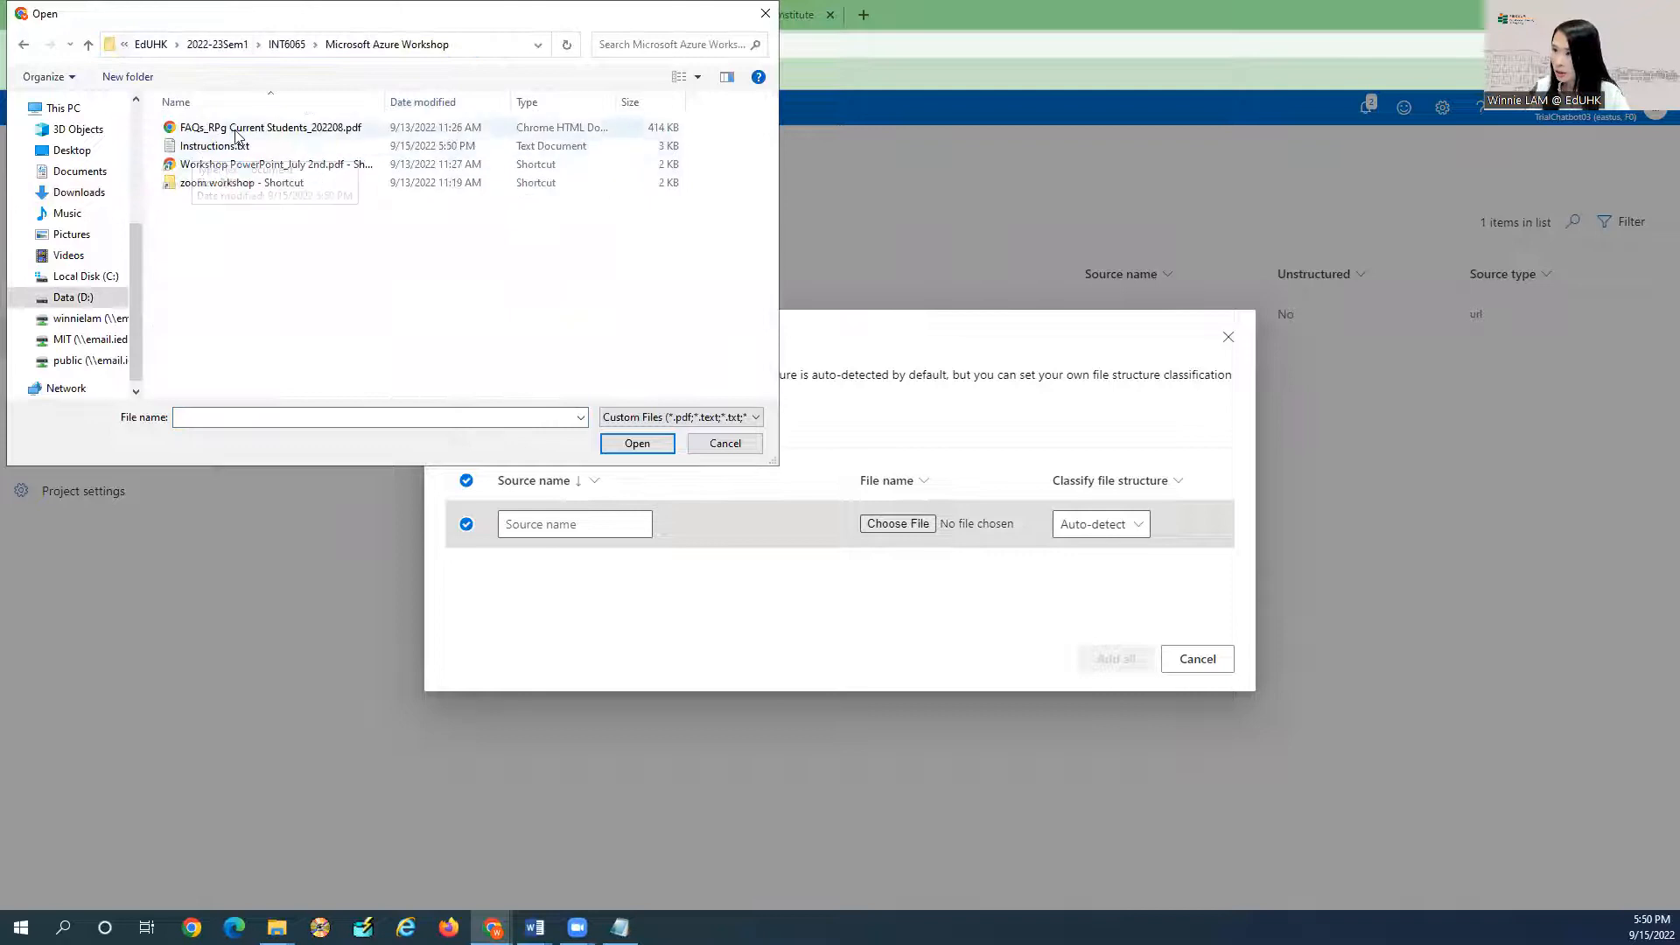
click(249, 129)
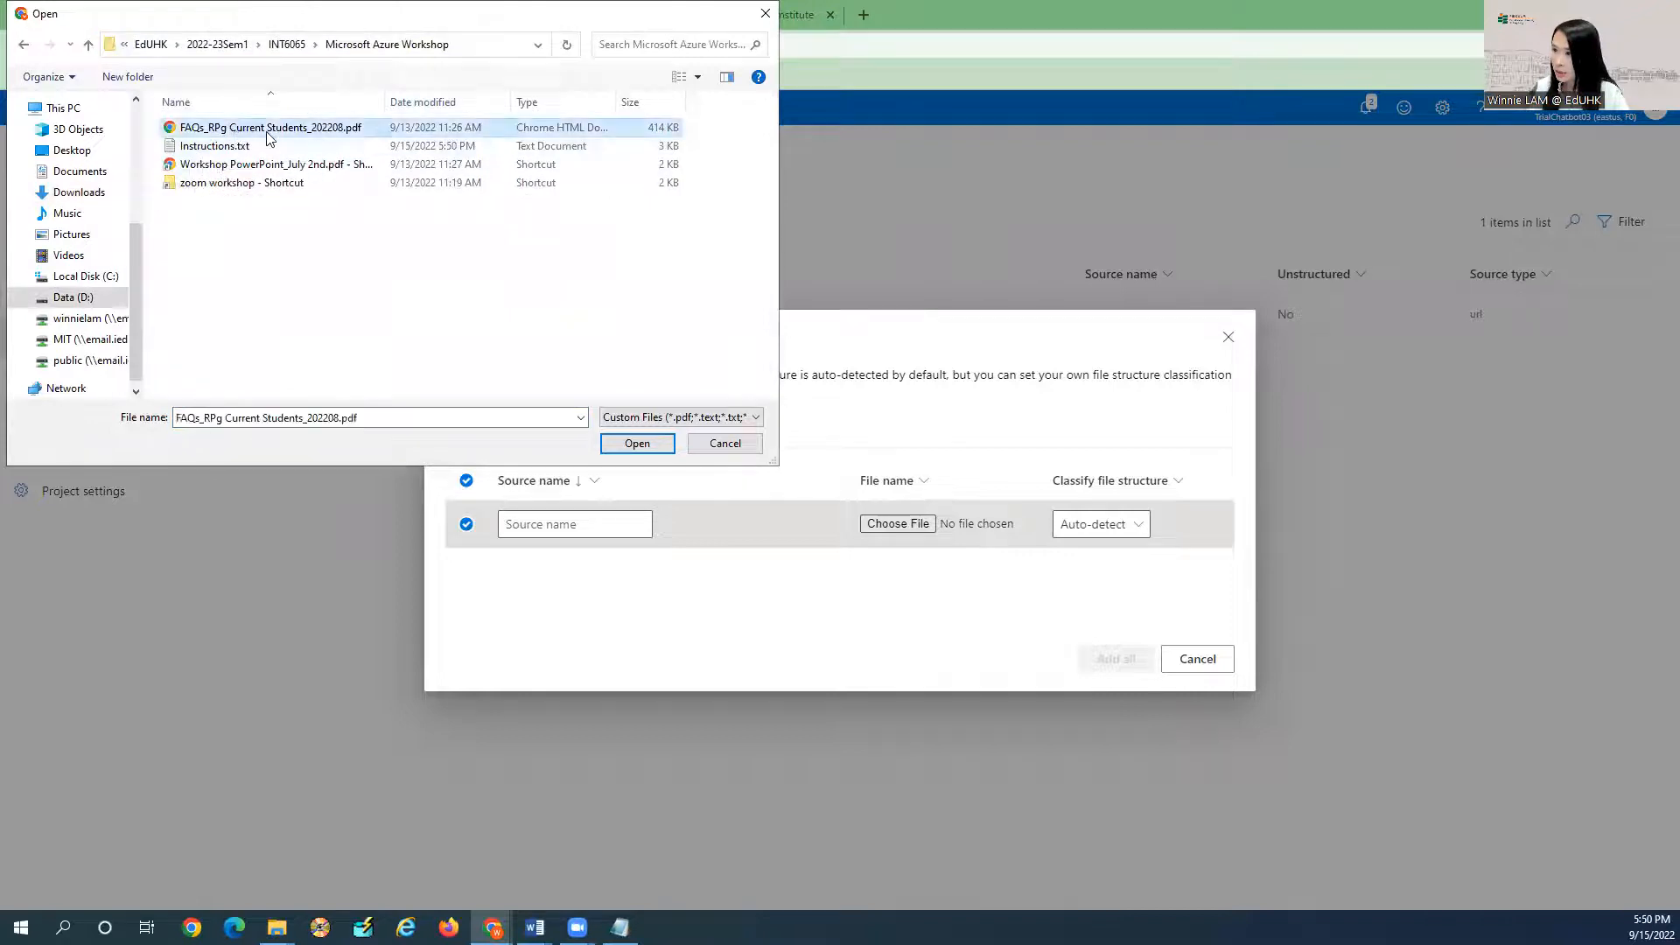
click(642, 445)
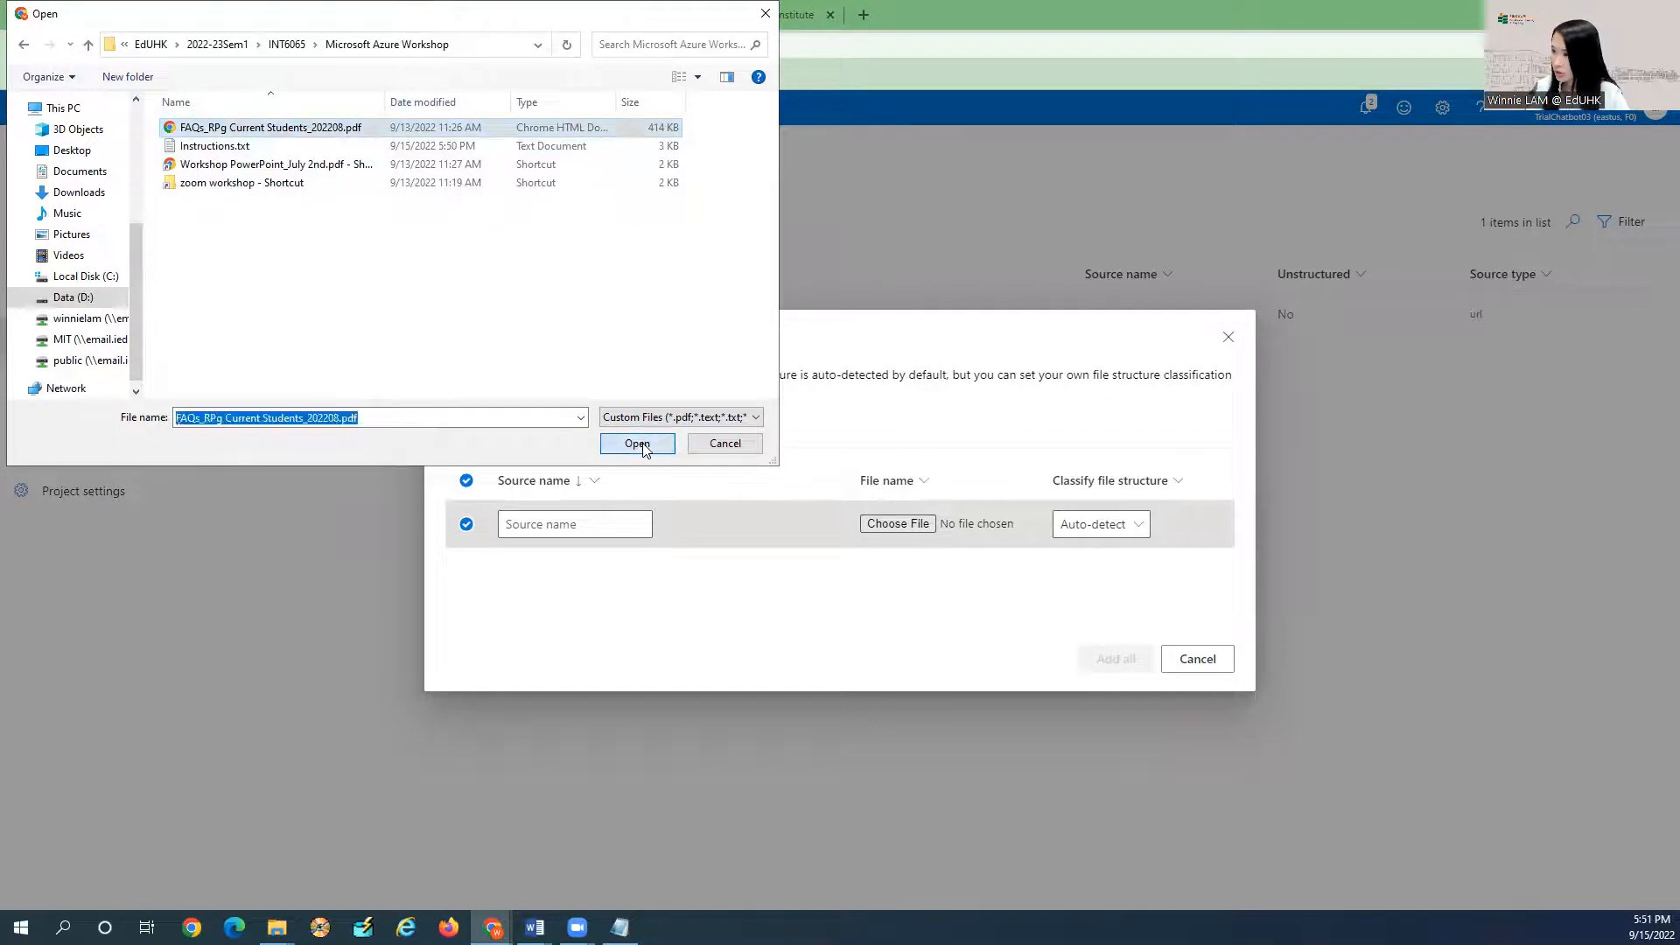
click(591, 524)
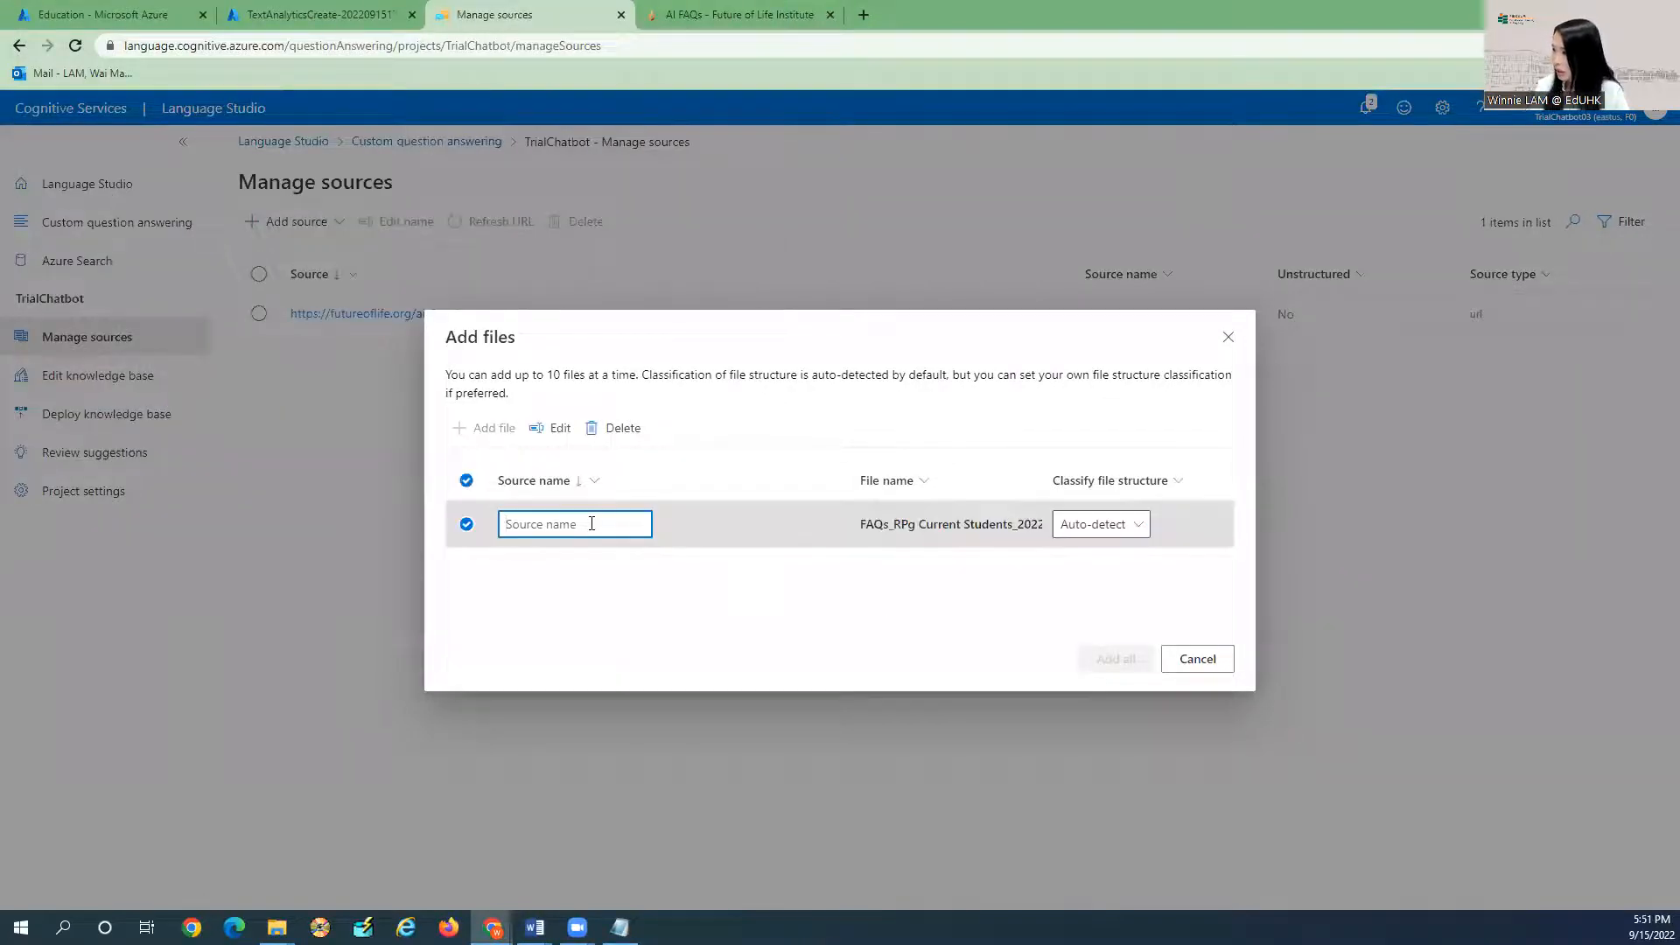
text(RPg FAQ)
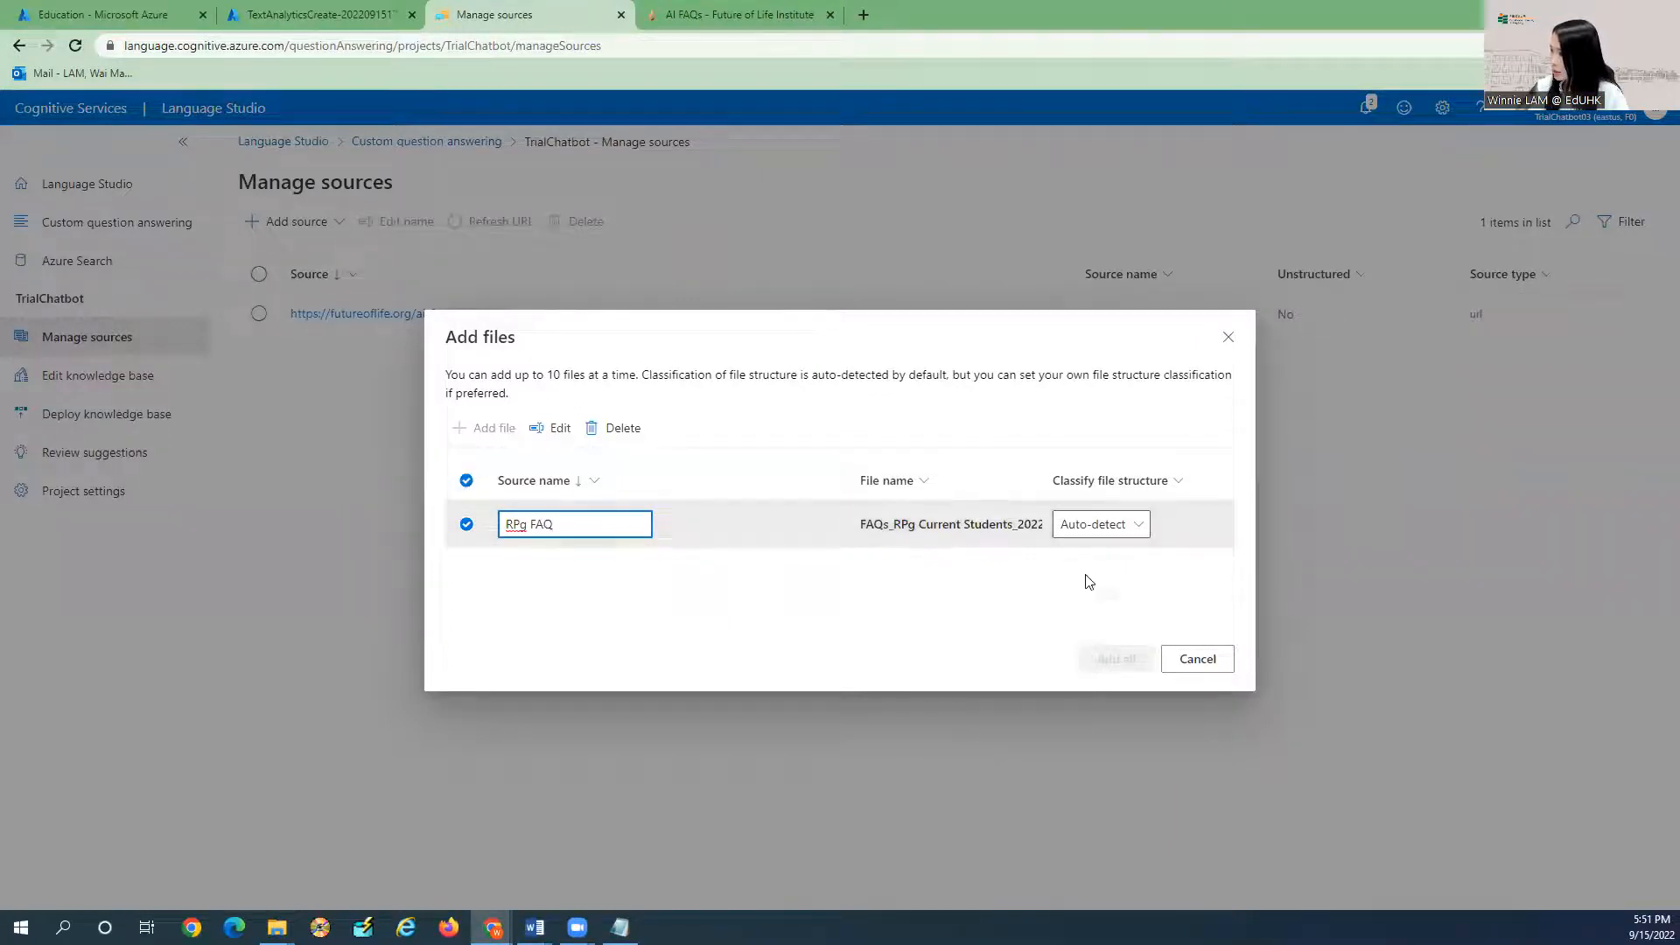
click(1110, 659)
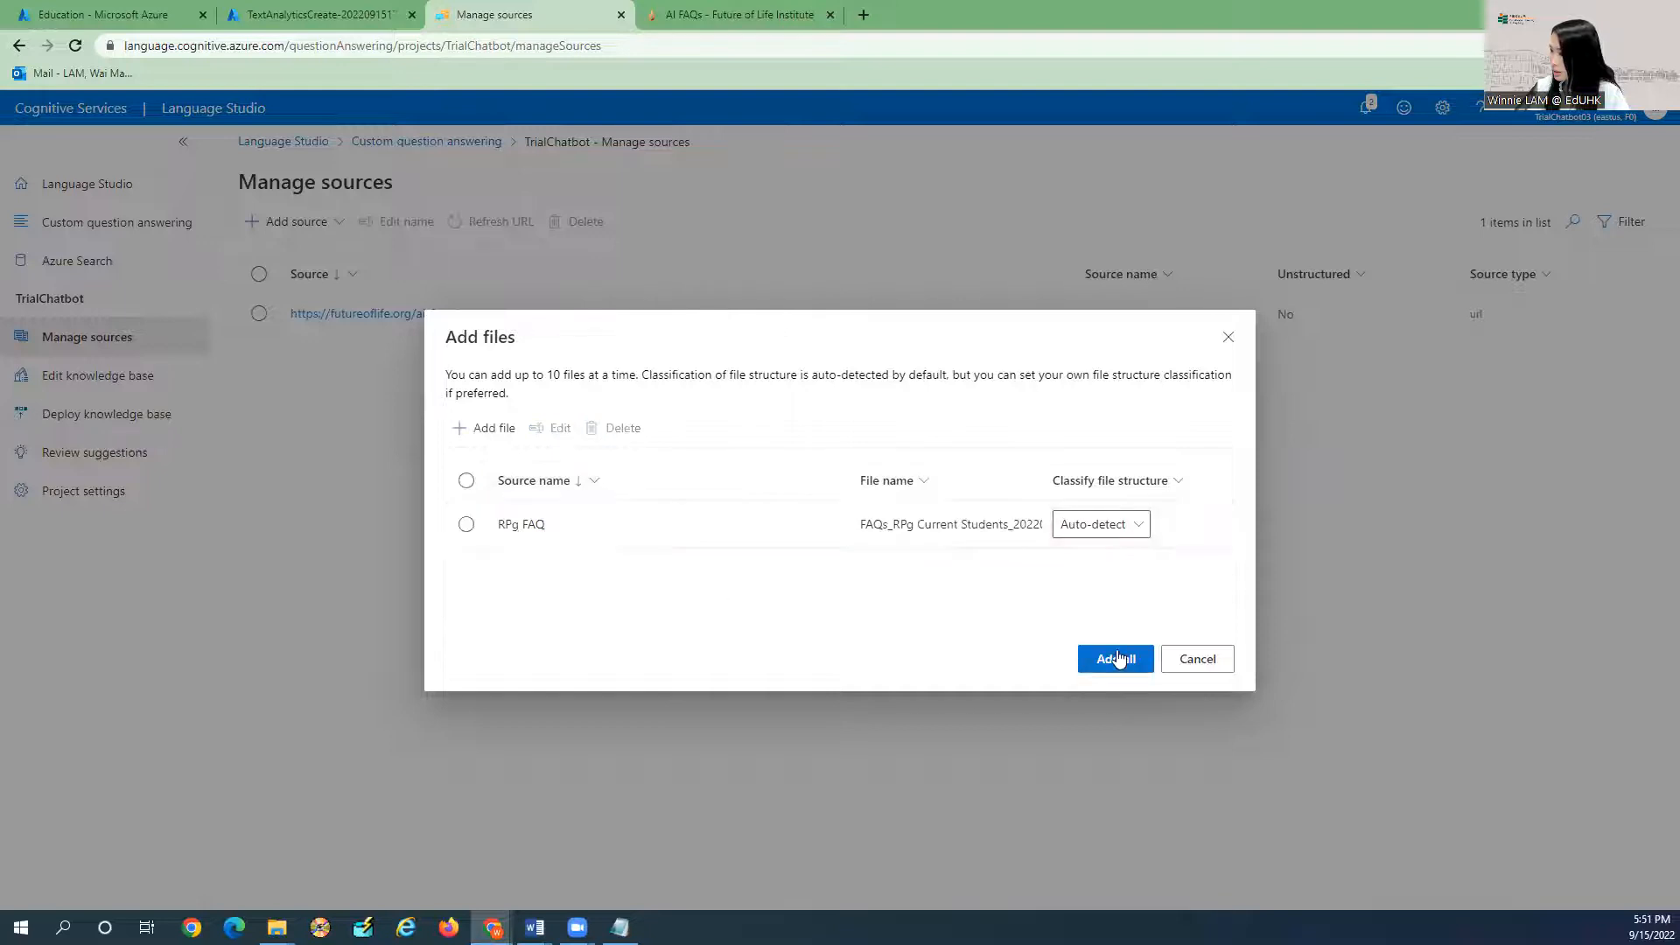
click(1110, 659)
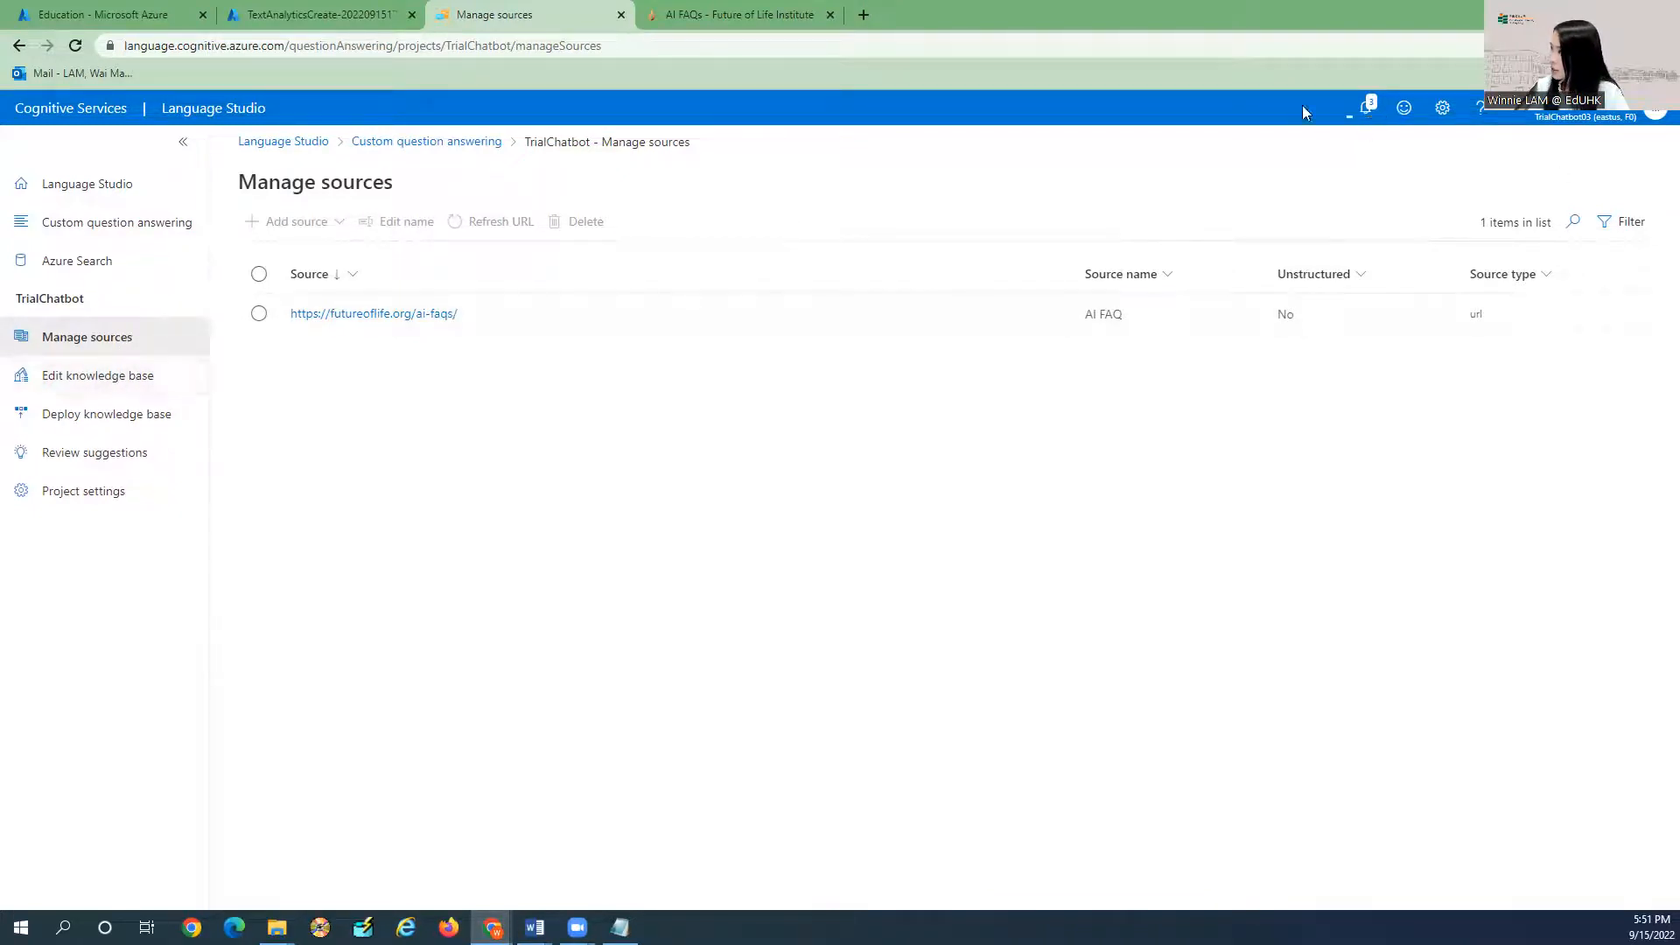
Confirm the RPg FAQ source was added, check the 95-pair count in the editor, and return to sources.
click(1368, 111)
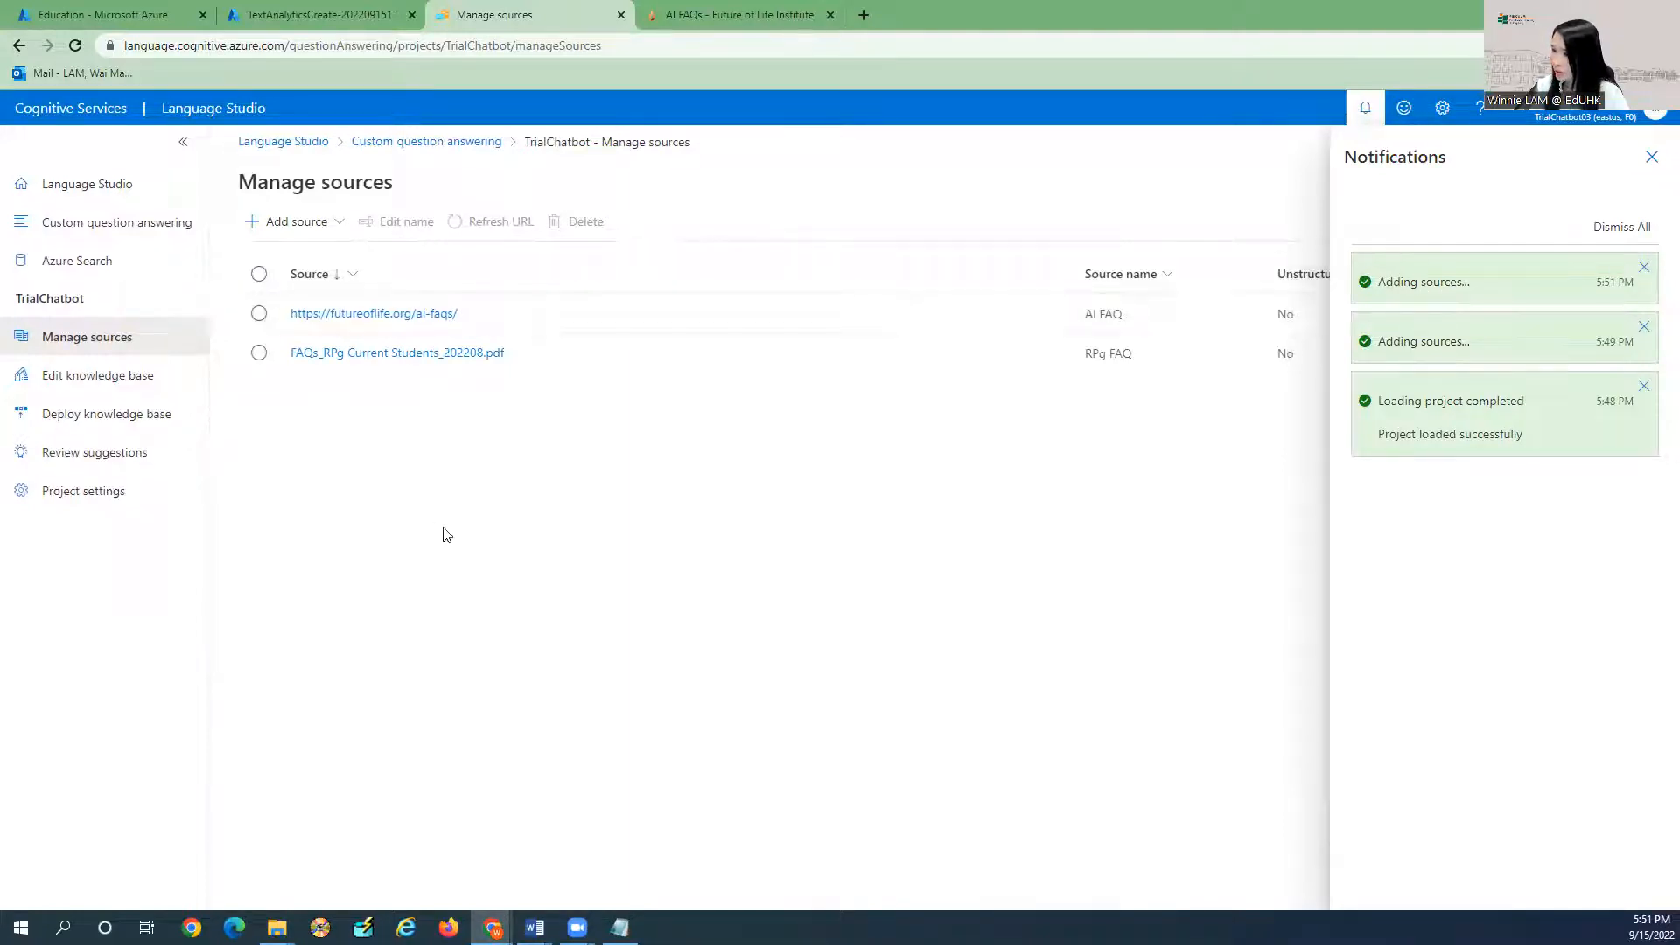
click(92, 376)
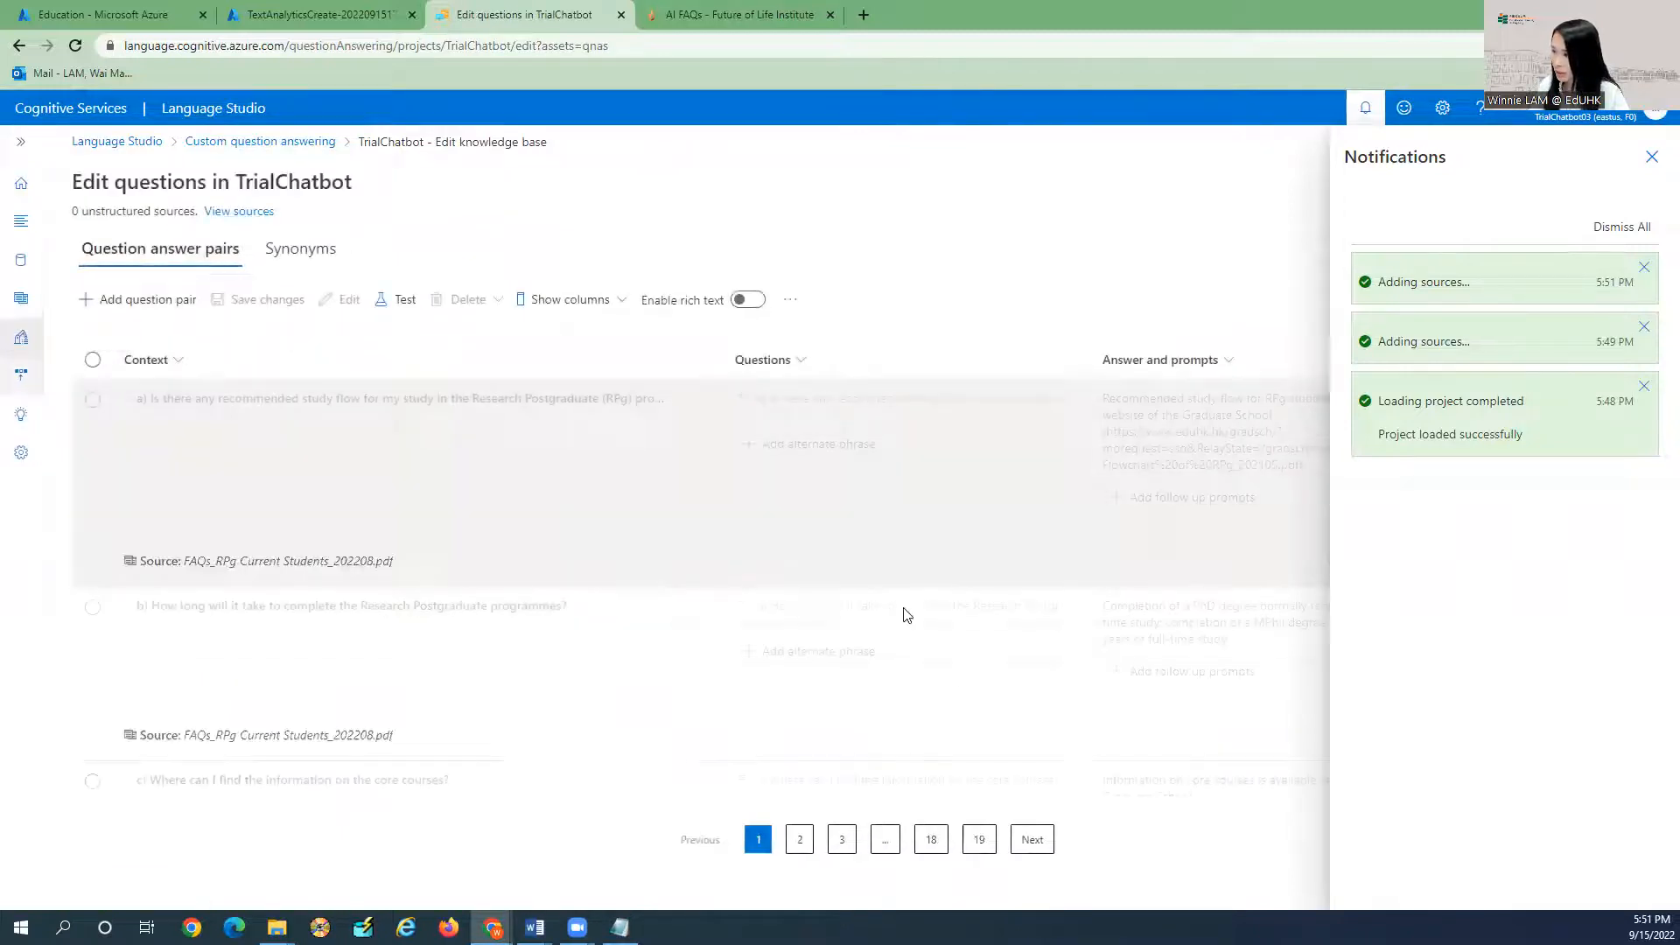
click(1651, 156)
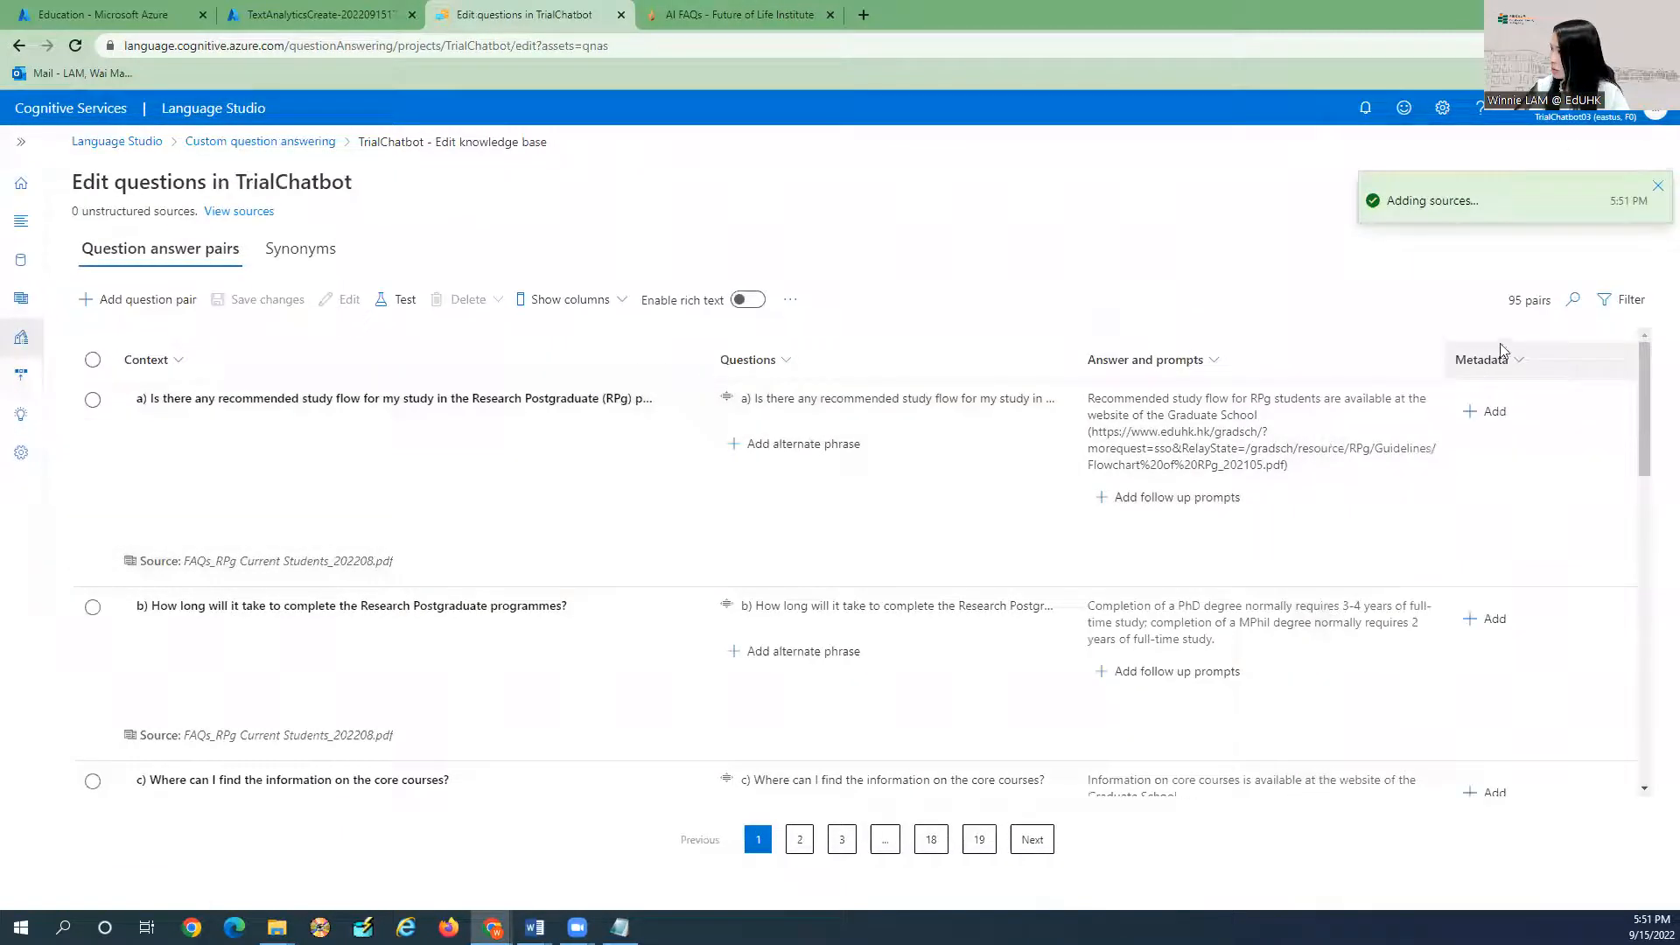
drag(1506, 301, 1553, 301)
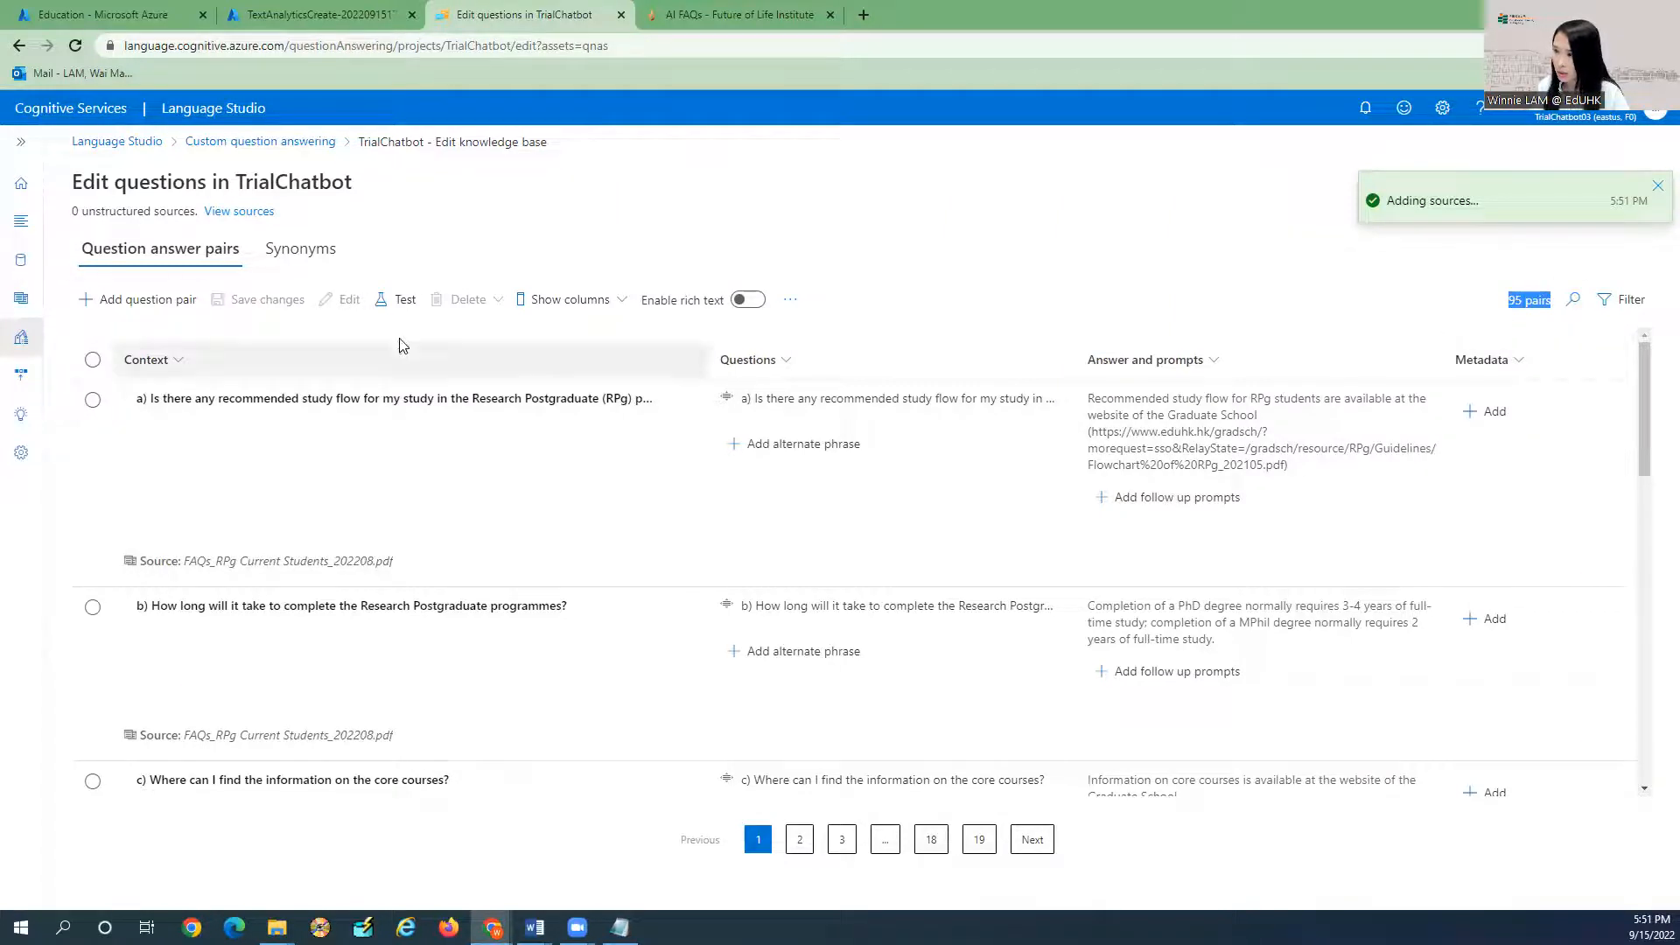
click(22, 301)
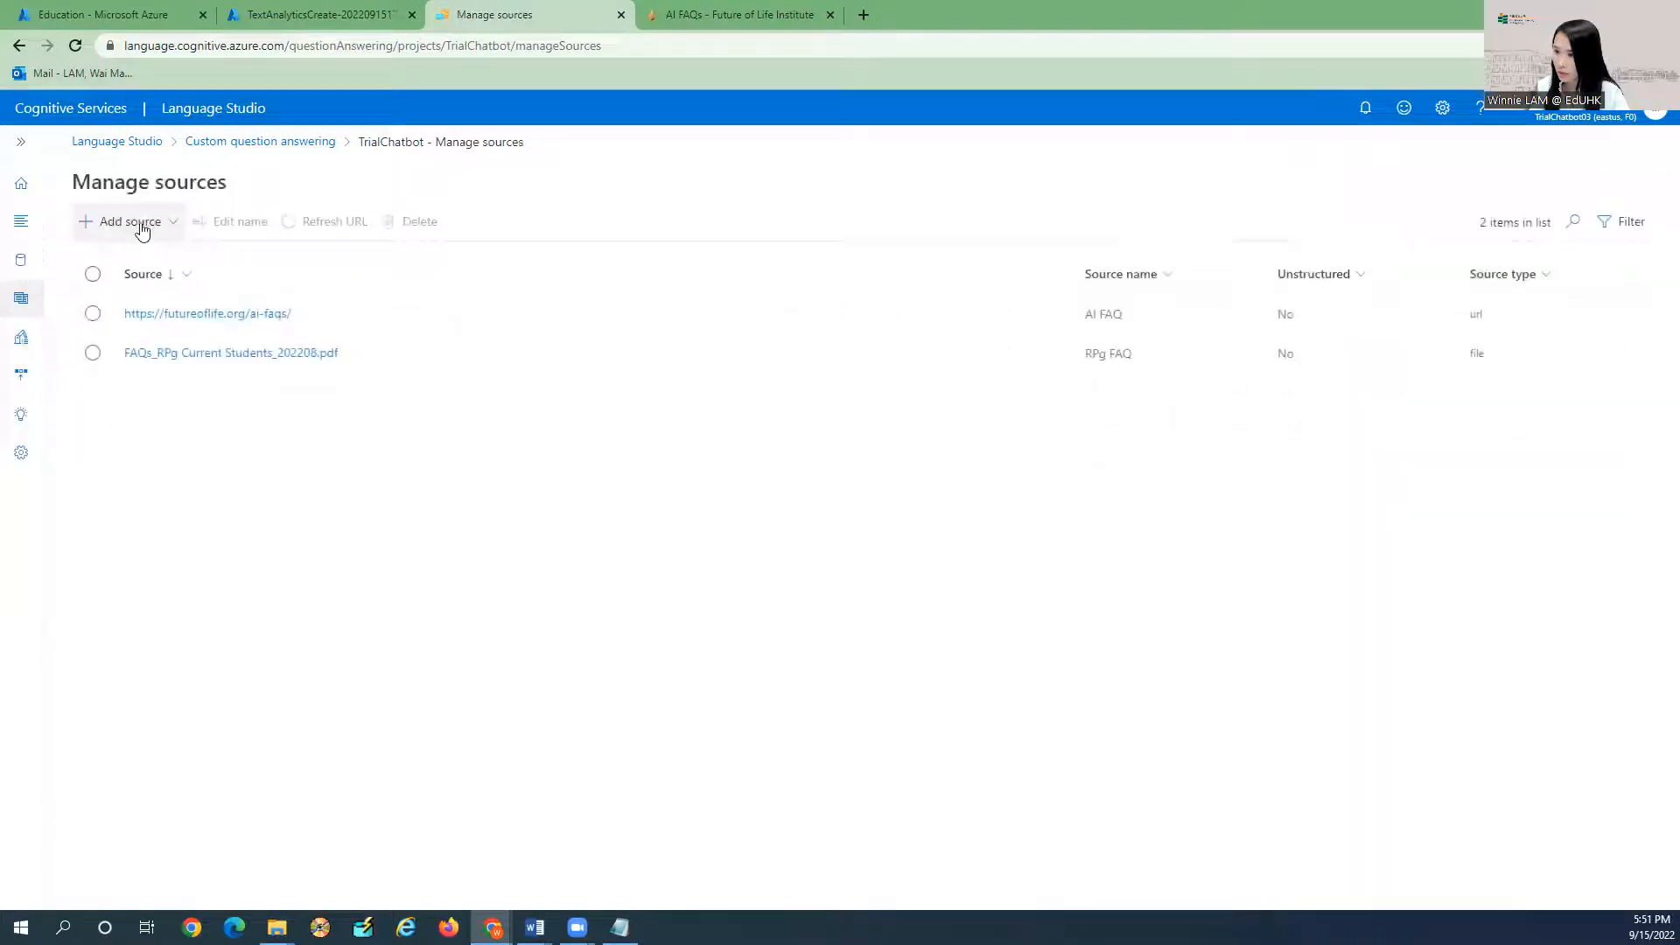
Add the Professional chitchat personality as a knowledge base source.
click(131, 222)
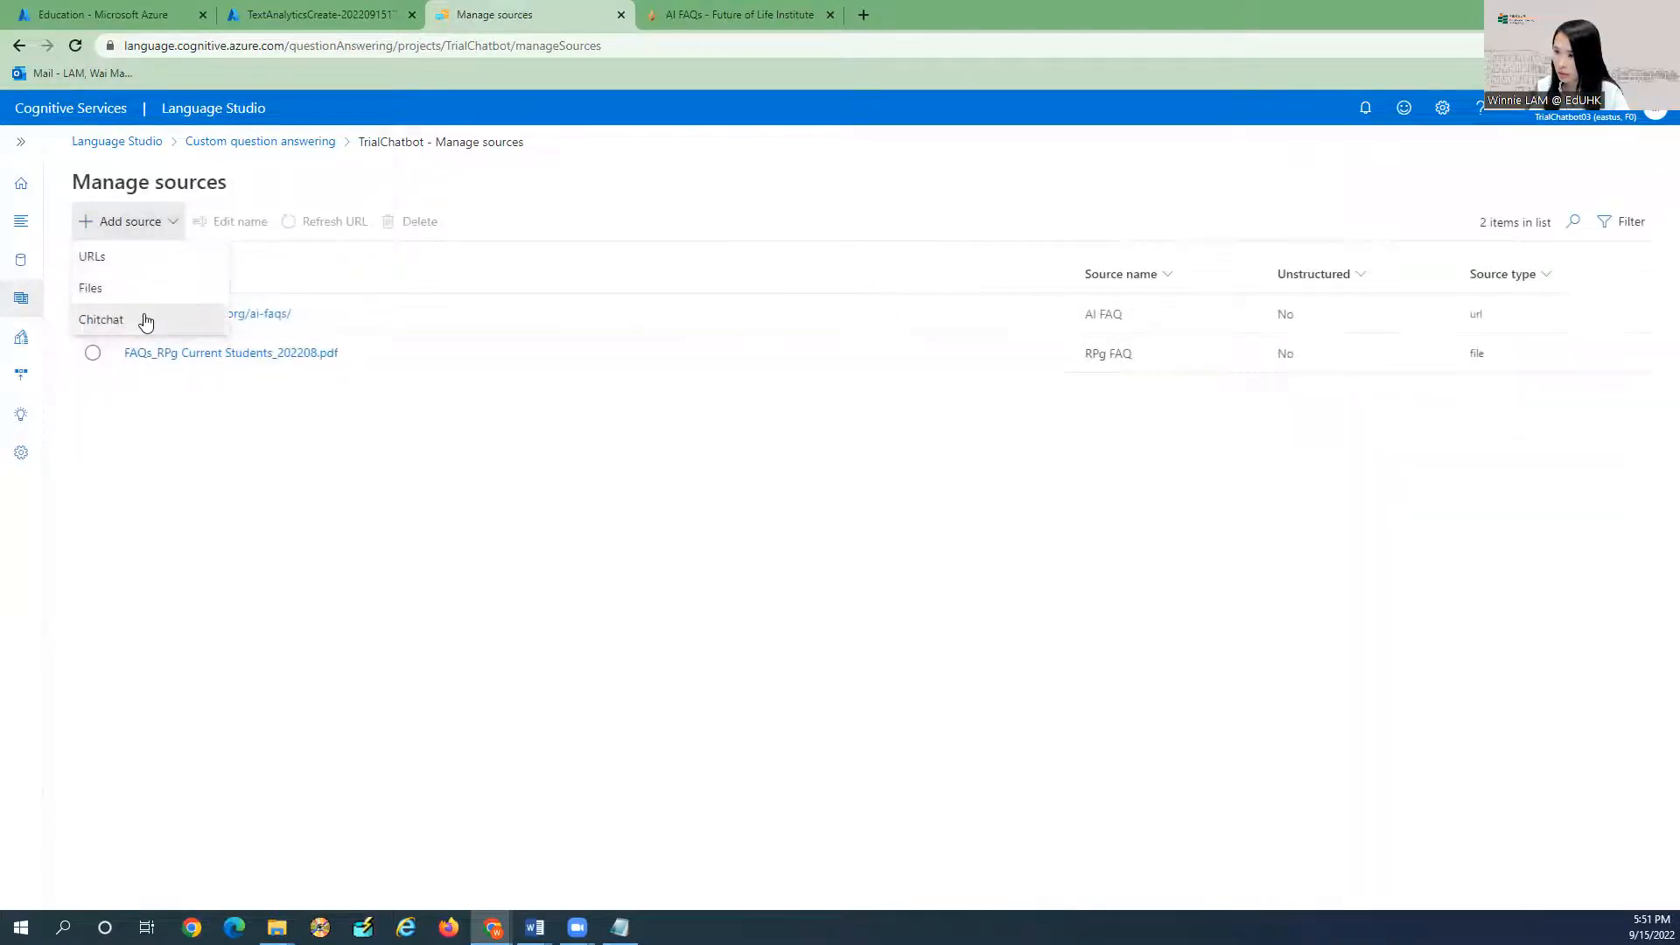
click(145, 322)
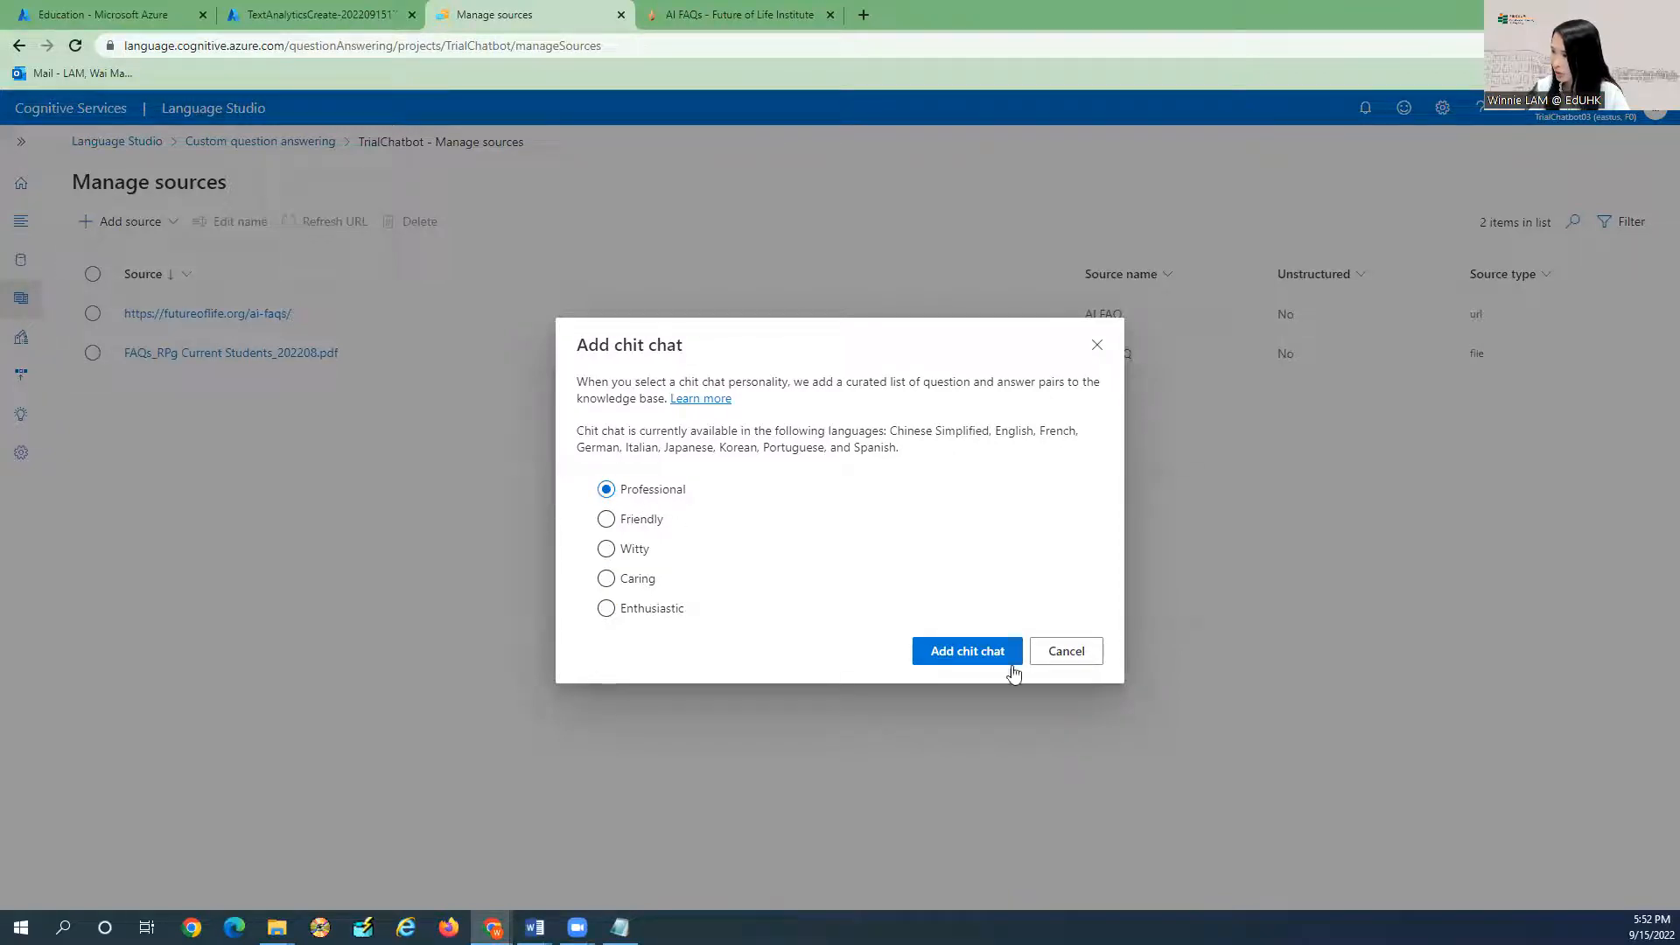
click(968, 652)
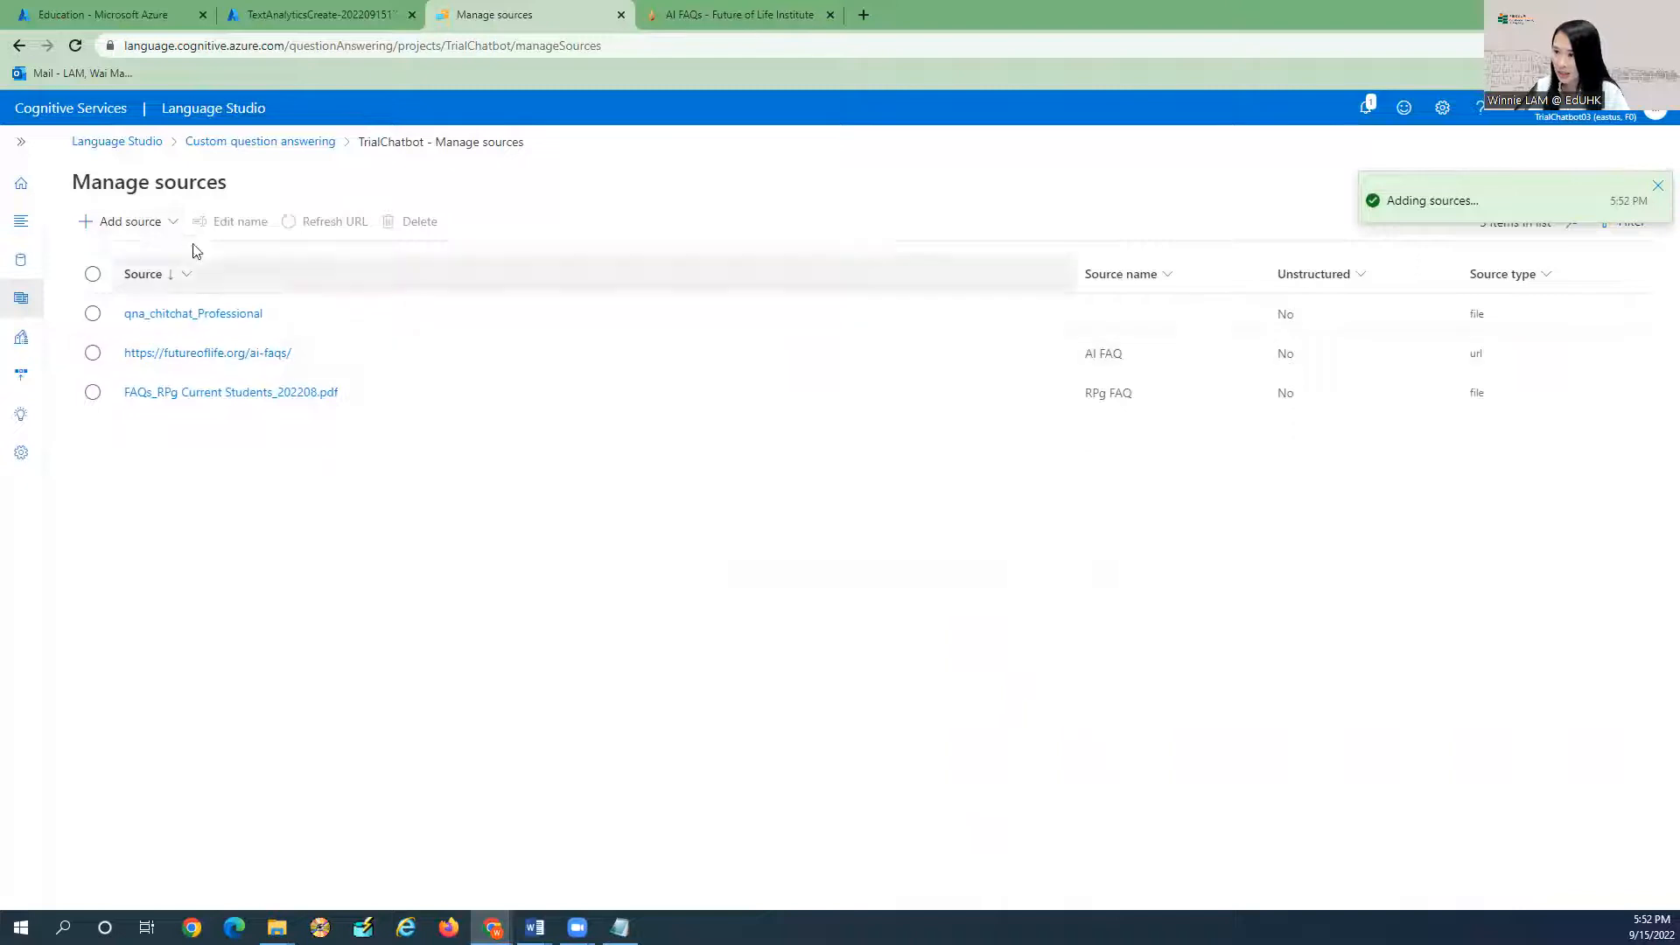
Reopen the chitchat personality choices and open the chitchat documentation in a new tab.
click(123, 221)
click(131, 323)
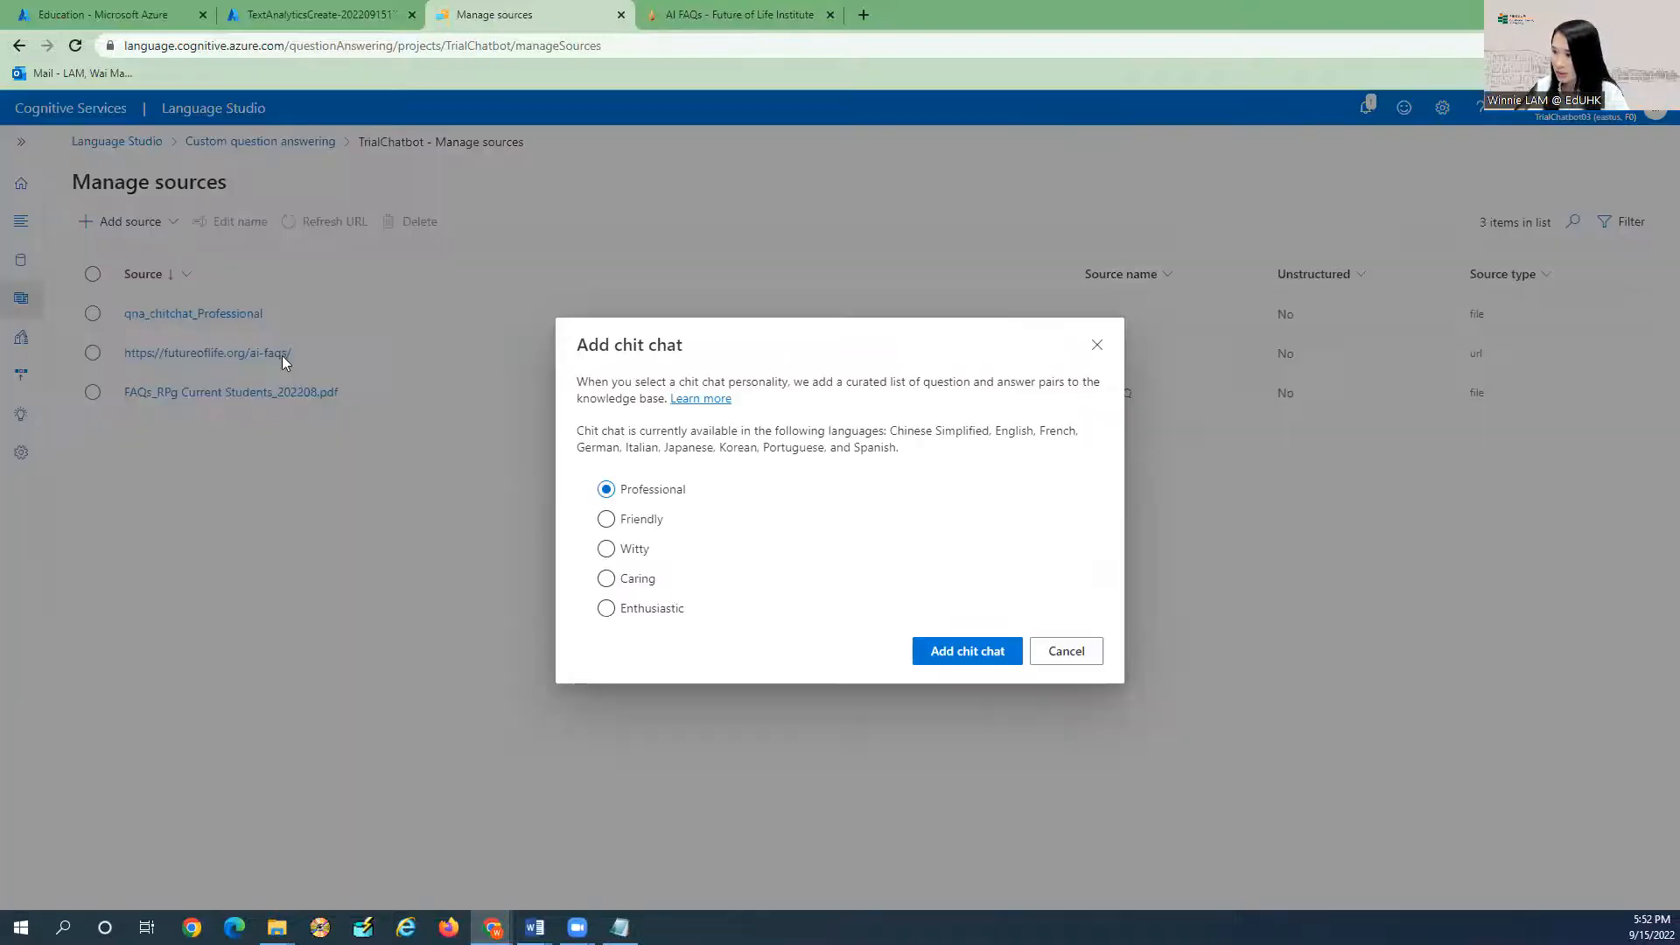
click(703, 399)
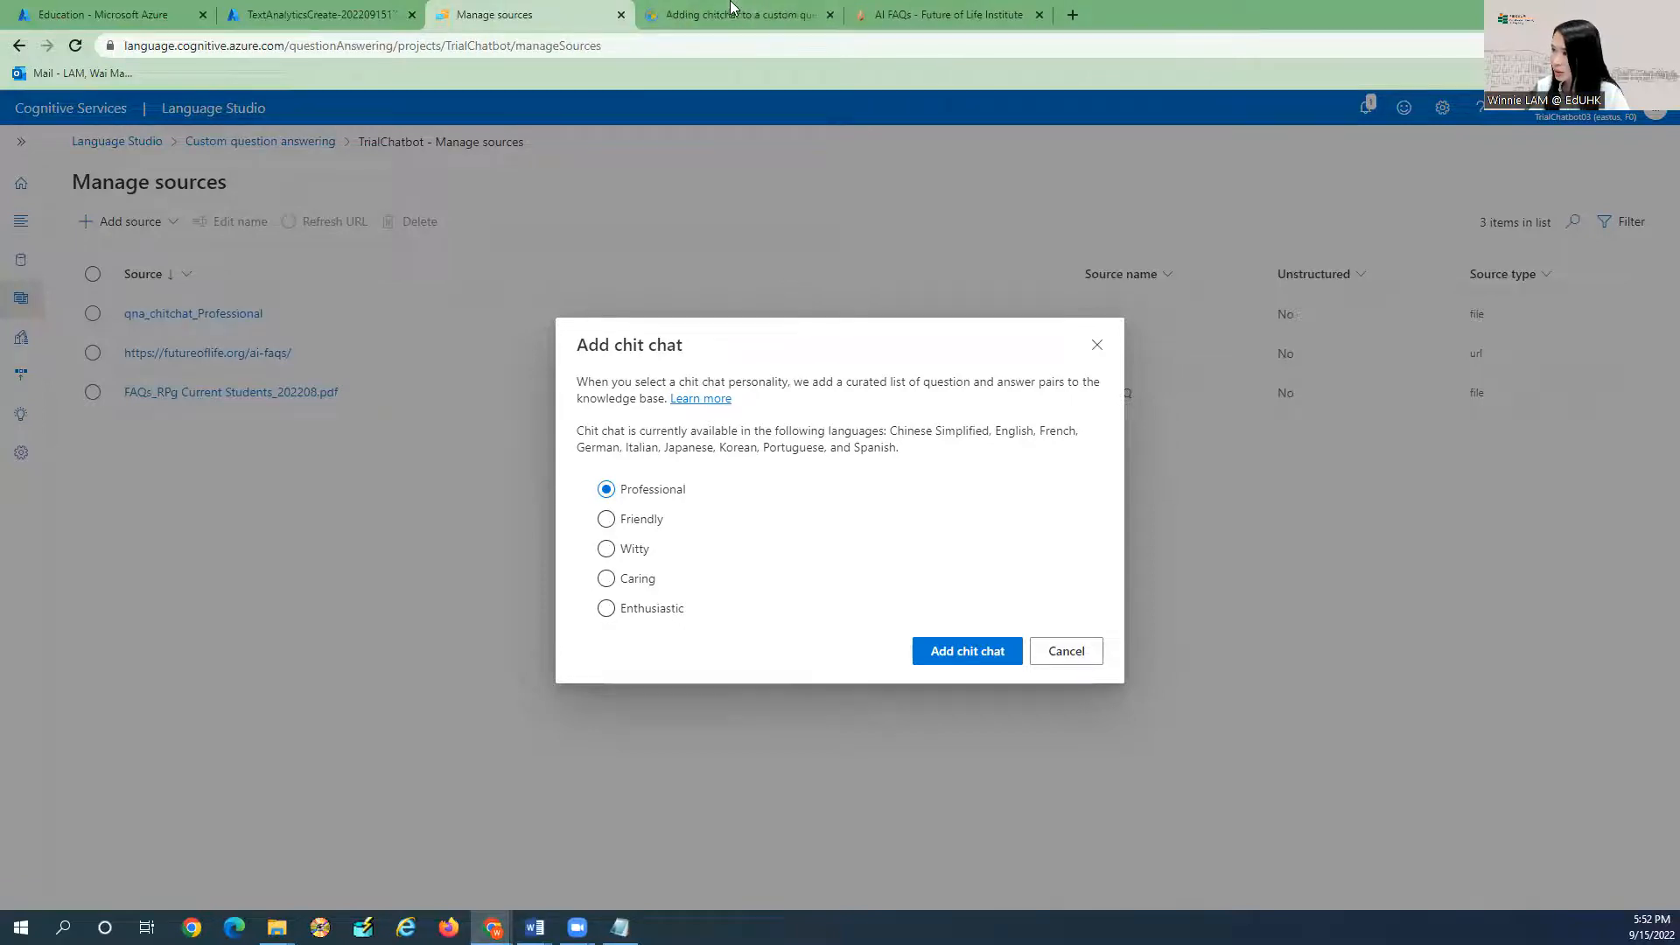
Compare the Professional and Caring replies to 'When is your birthday?', then scroll to the chitchat-source section.
click(735, 15)
scroll(805, 534, down, 2)
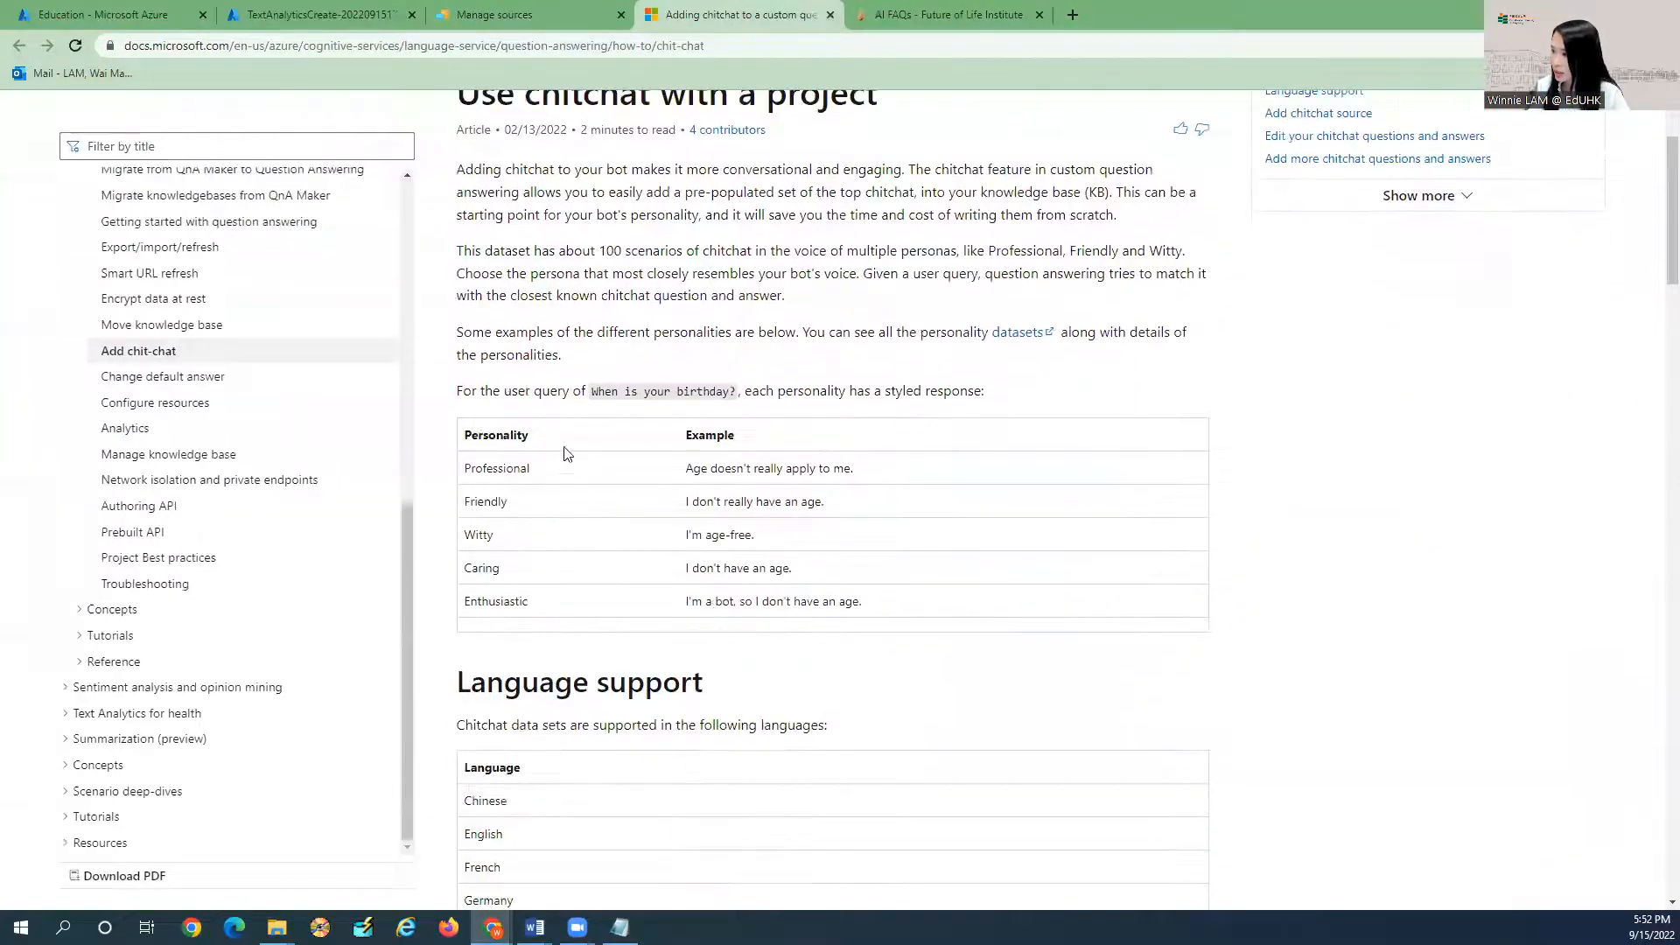
drag(592, 391, 736, 391)
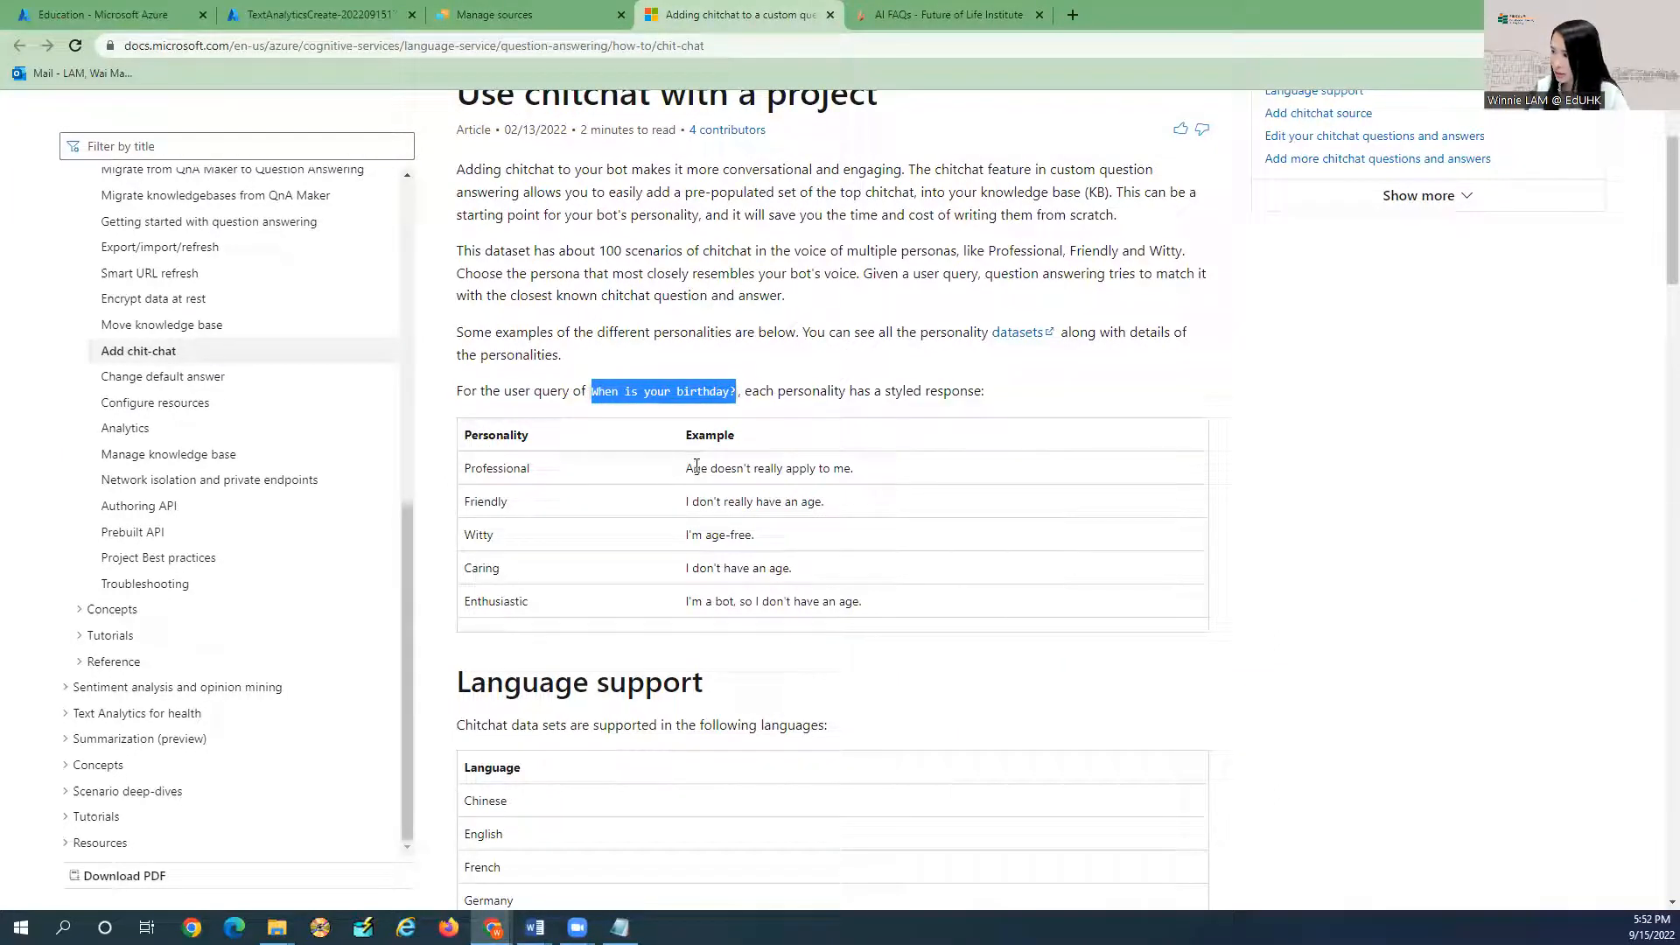
drag(685, 473, 864, 473)
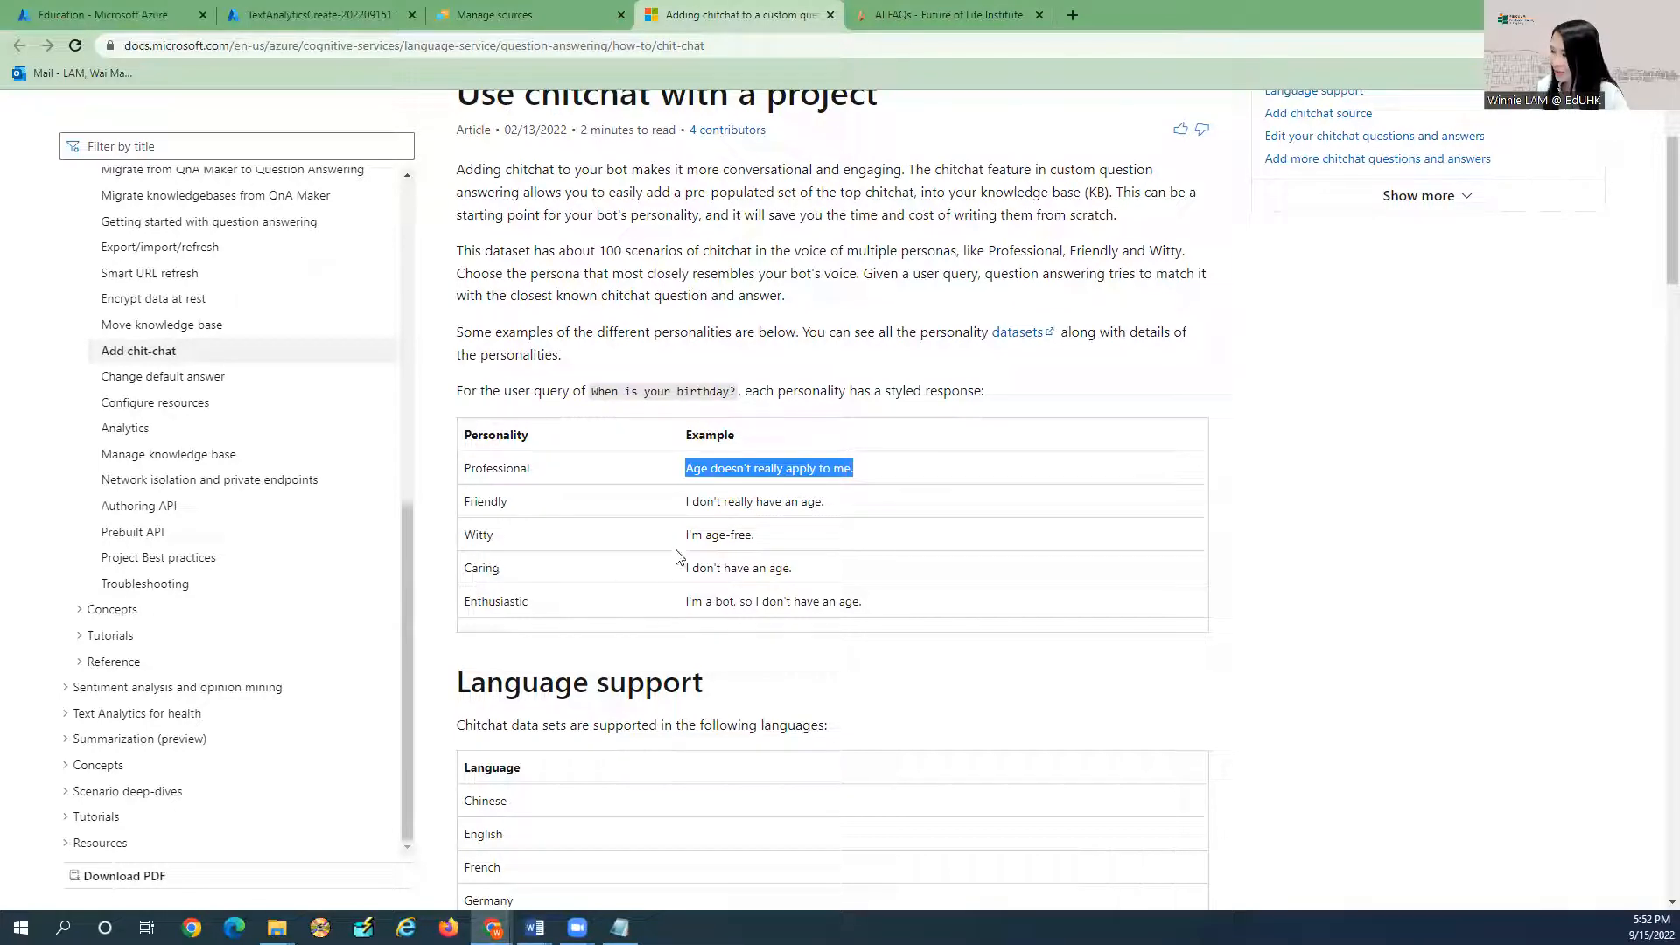
drag(688, 566, 791, 568)
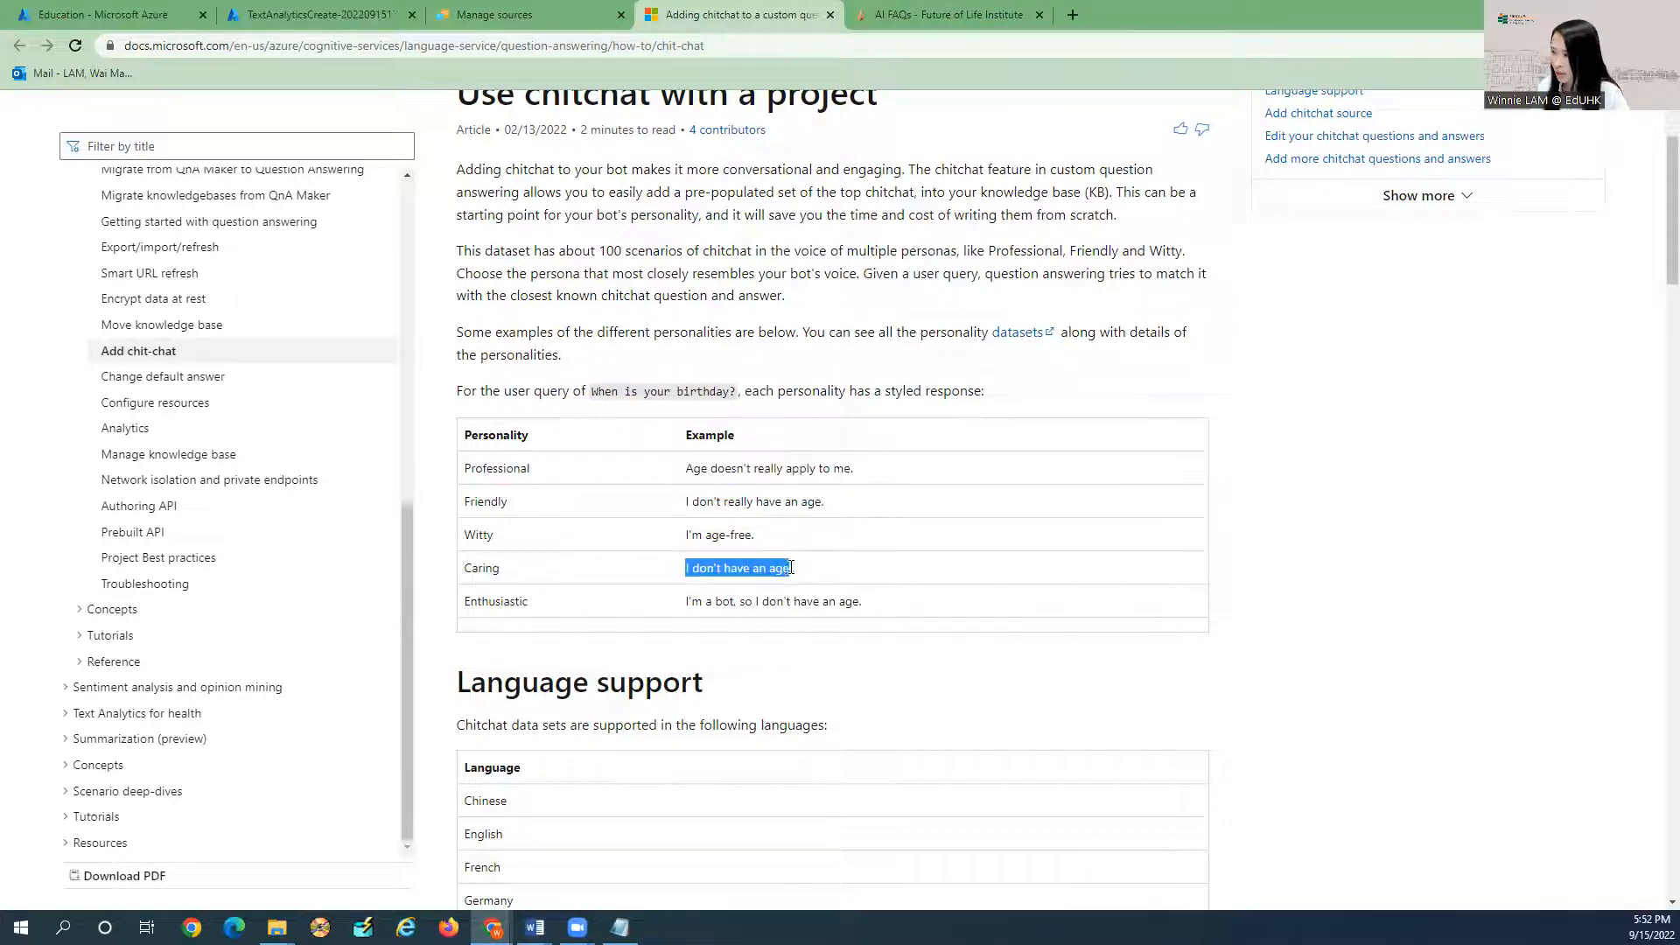
click(698, 564)
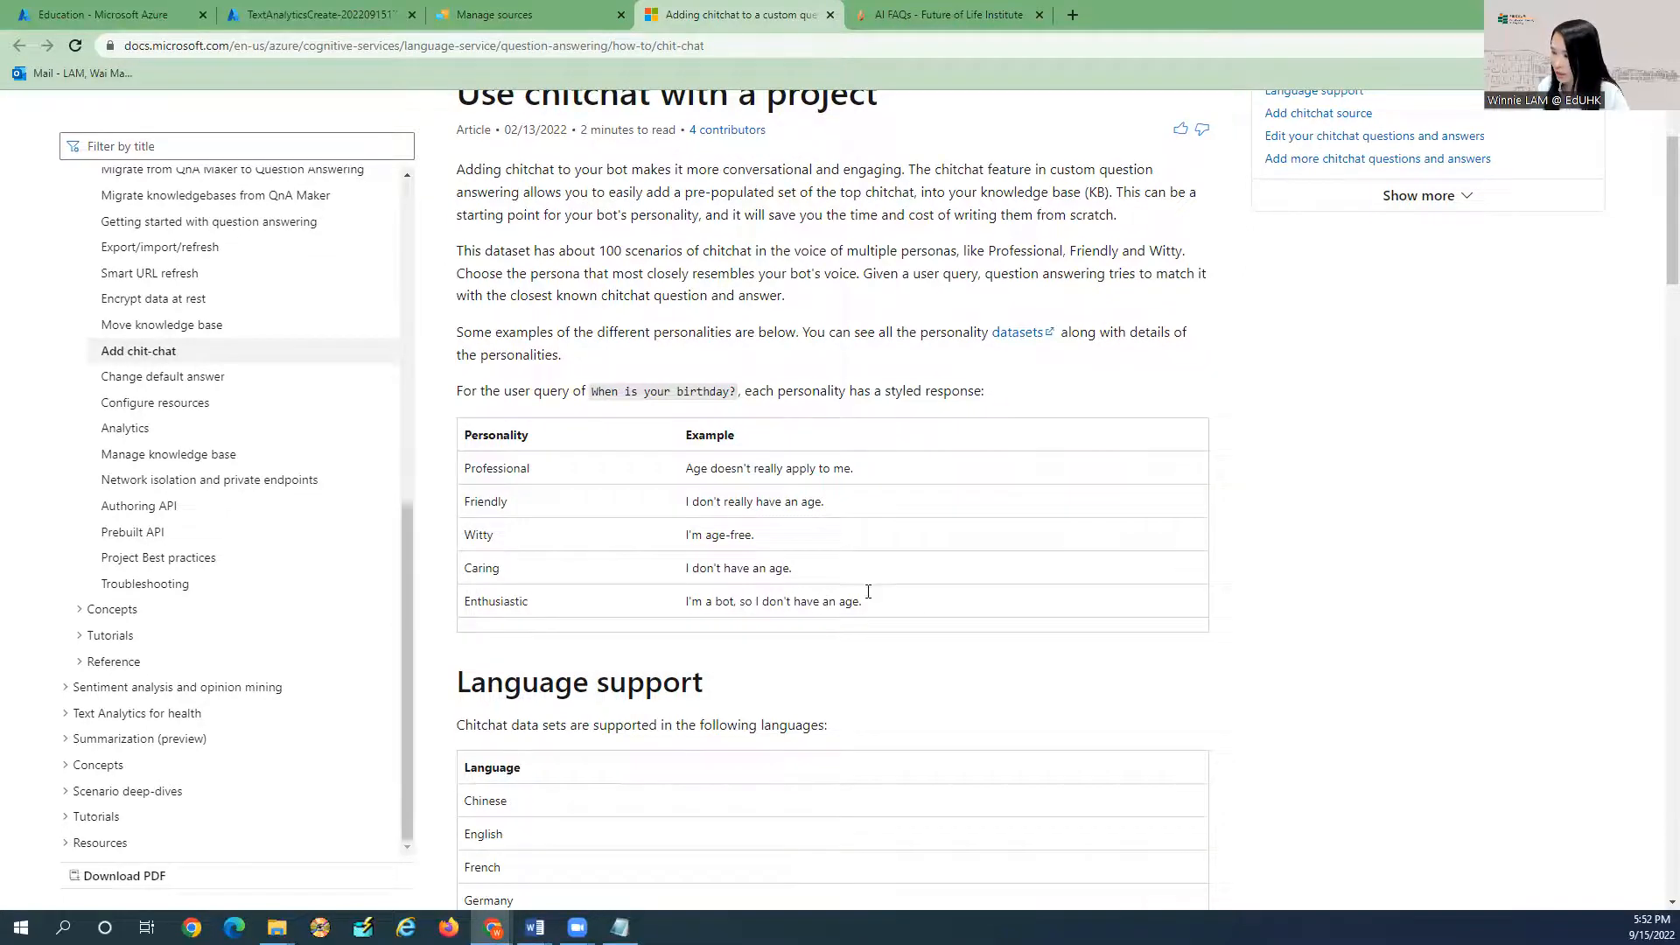
scroll(750, 512, down, 4)
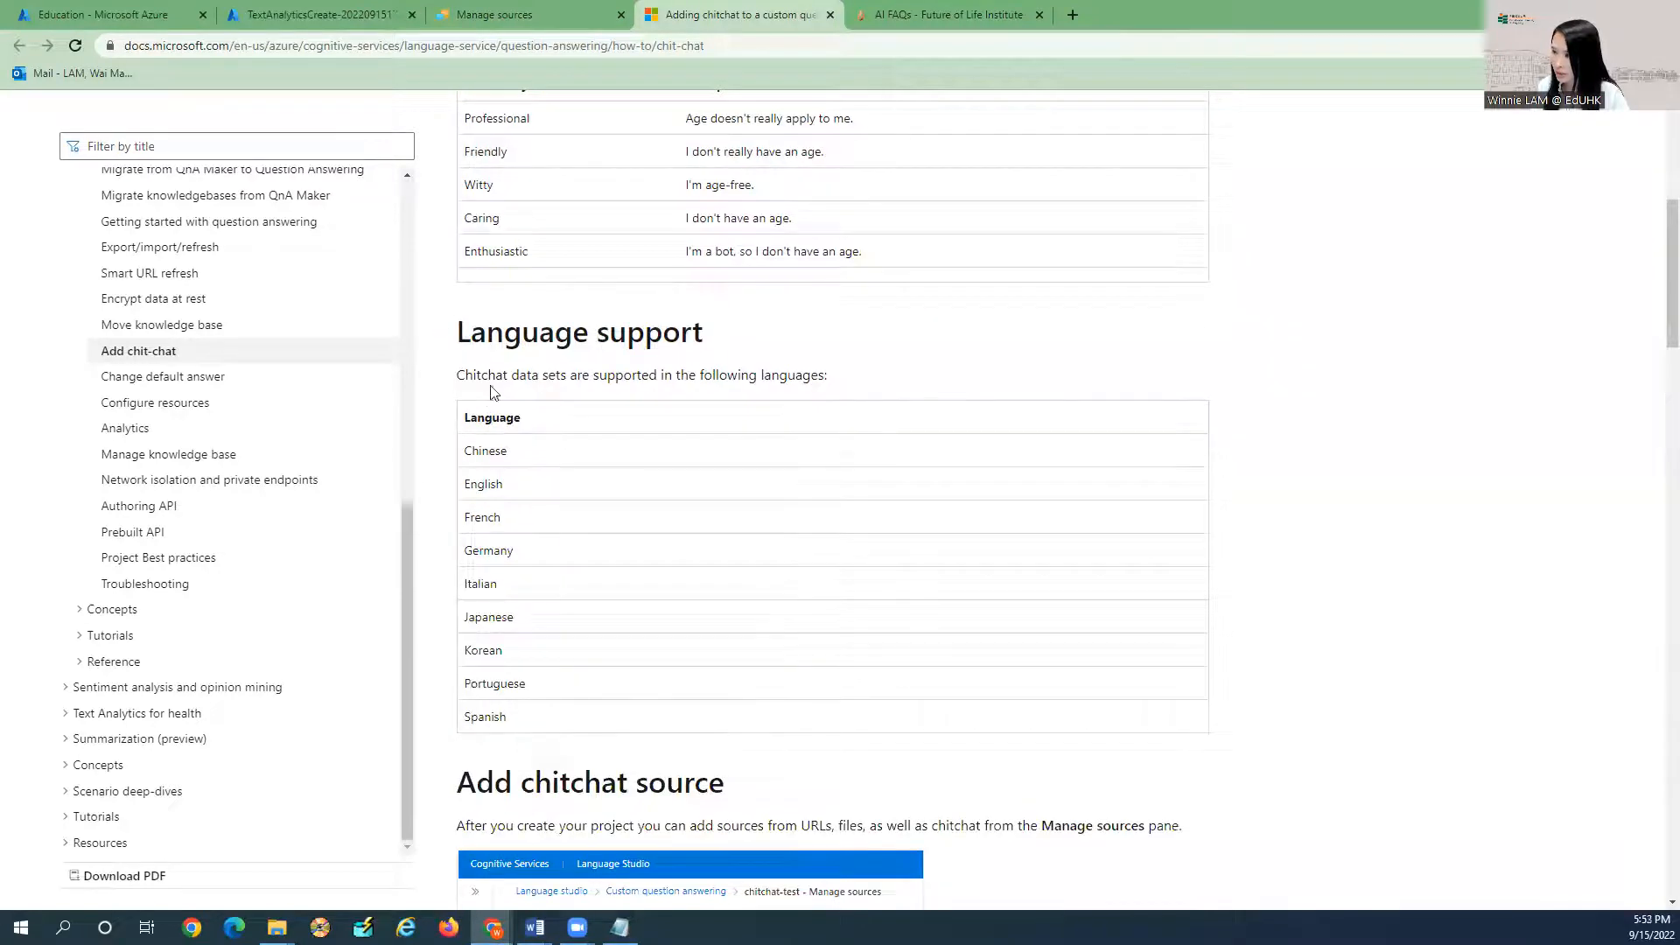
scroll(517, 521, down, 3)
scroll(594, 512, down, 5)
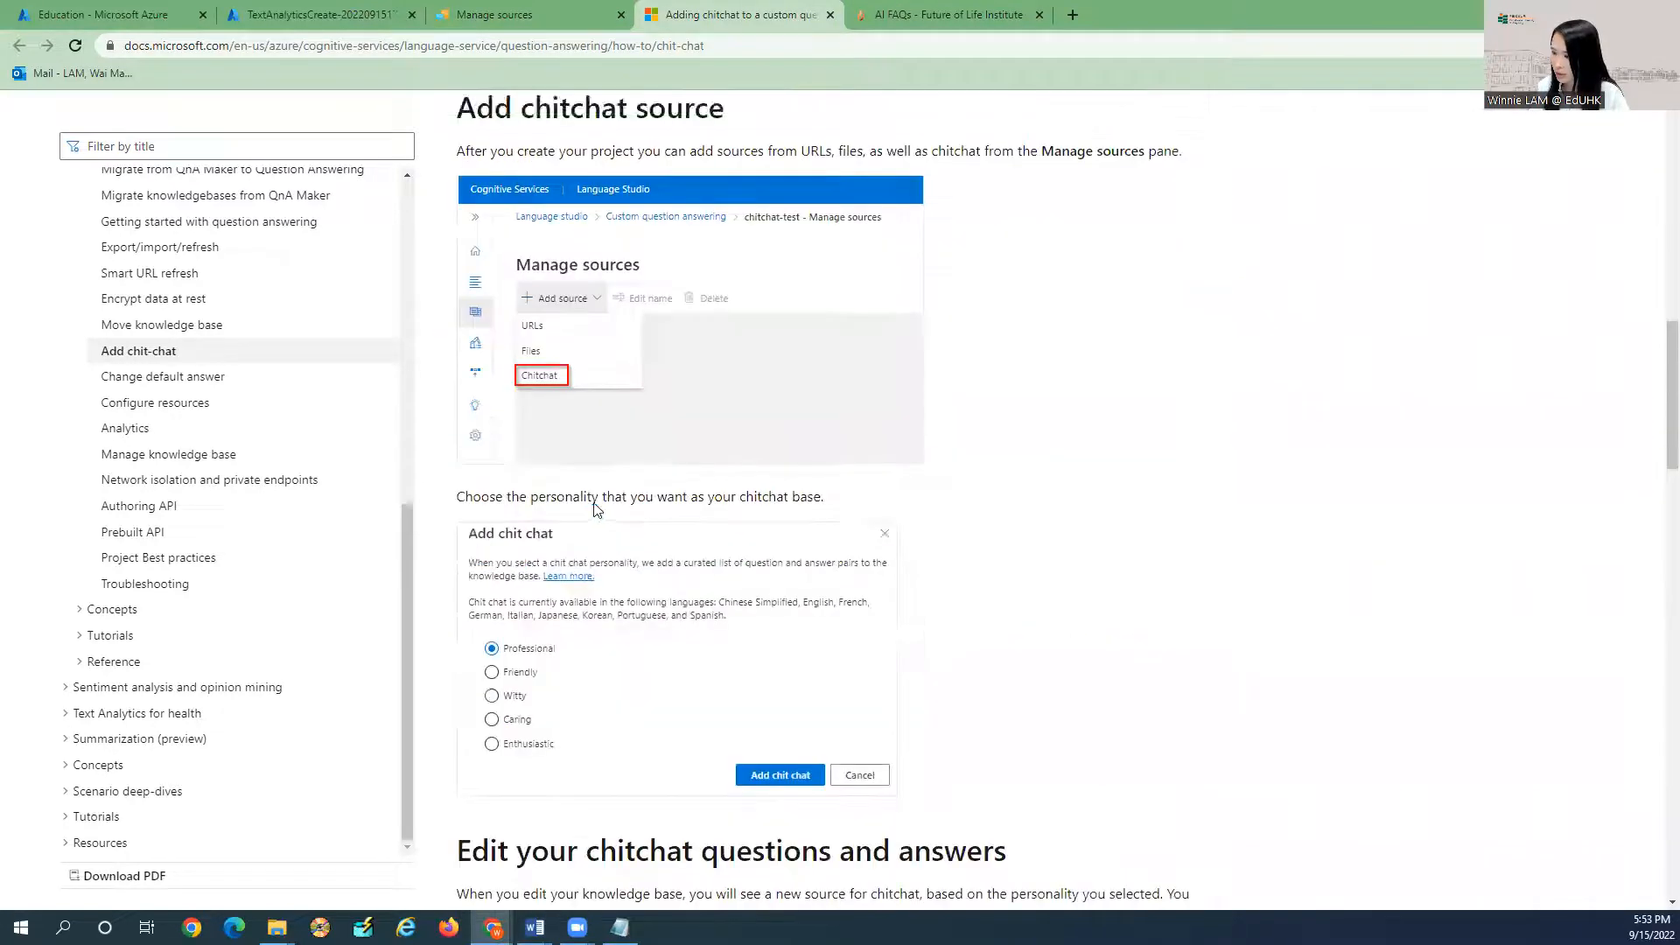
scroll(595, 508, down, 2)
Return to Language Studio, dismiss the chit chat choices, and open the knowledge base editor.
click(830, 14)
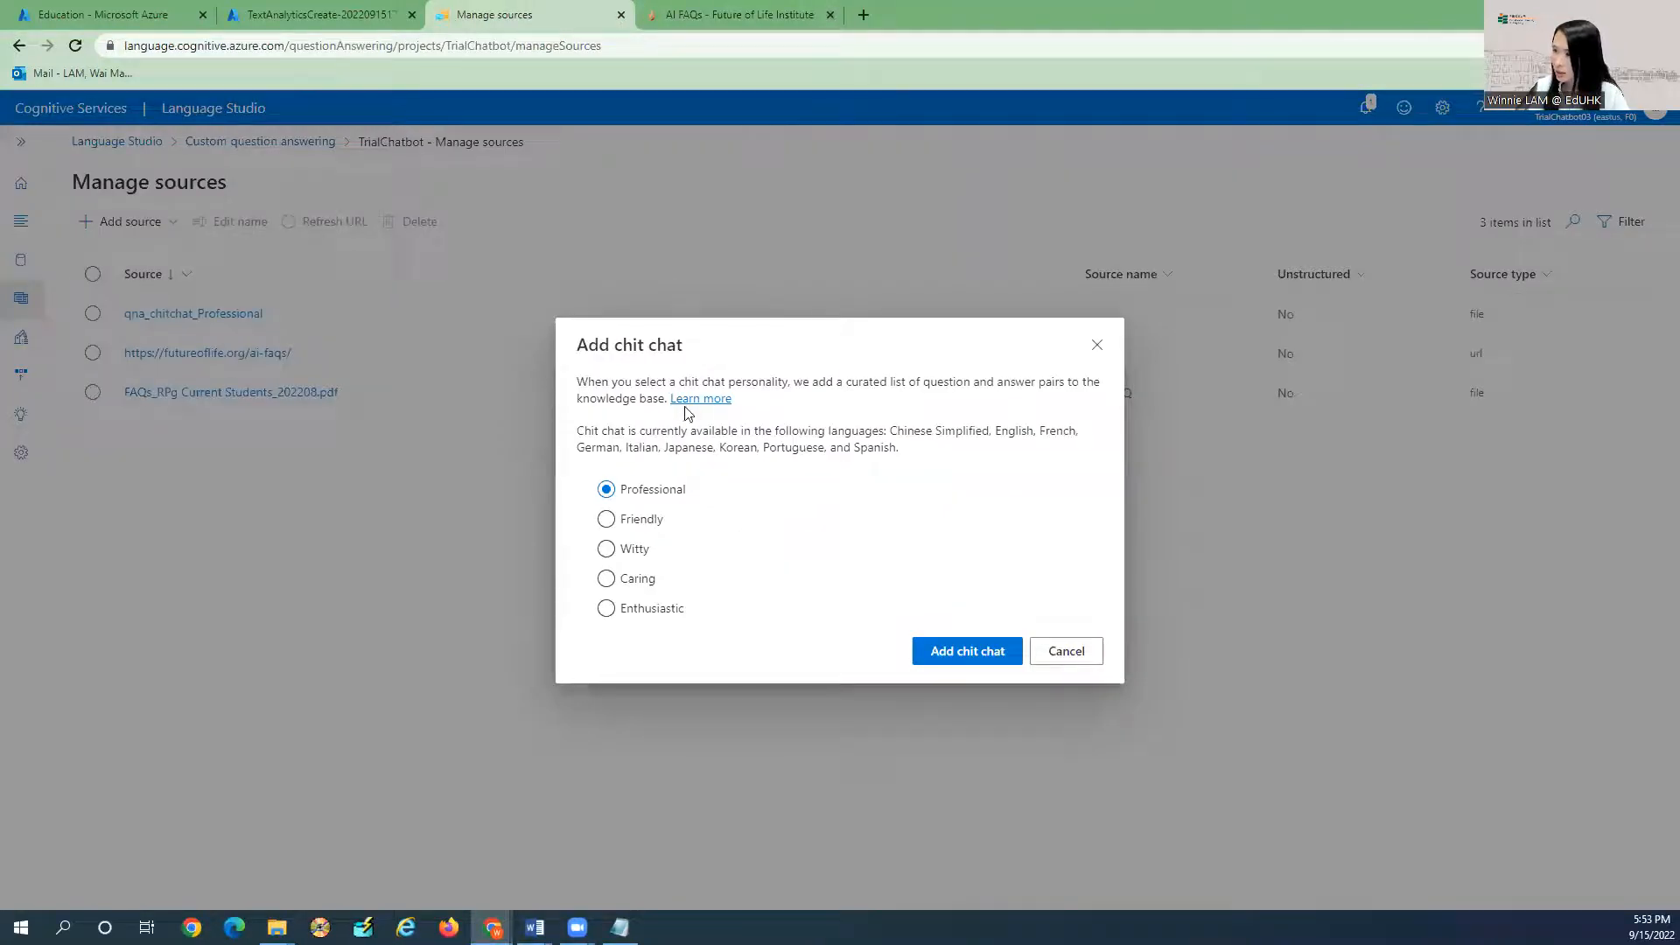
click(1041, 651)
click(21, 338)
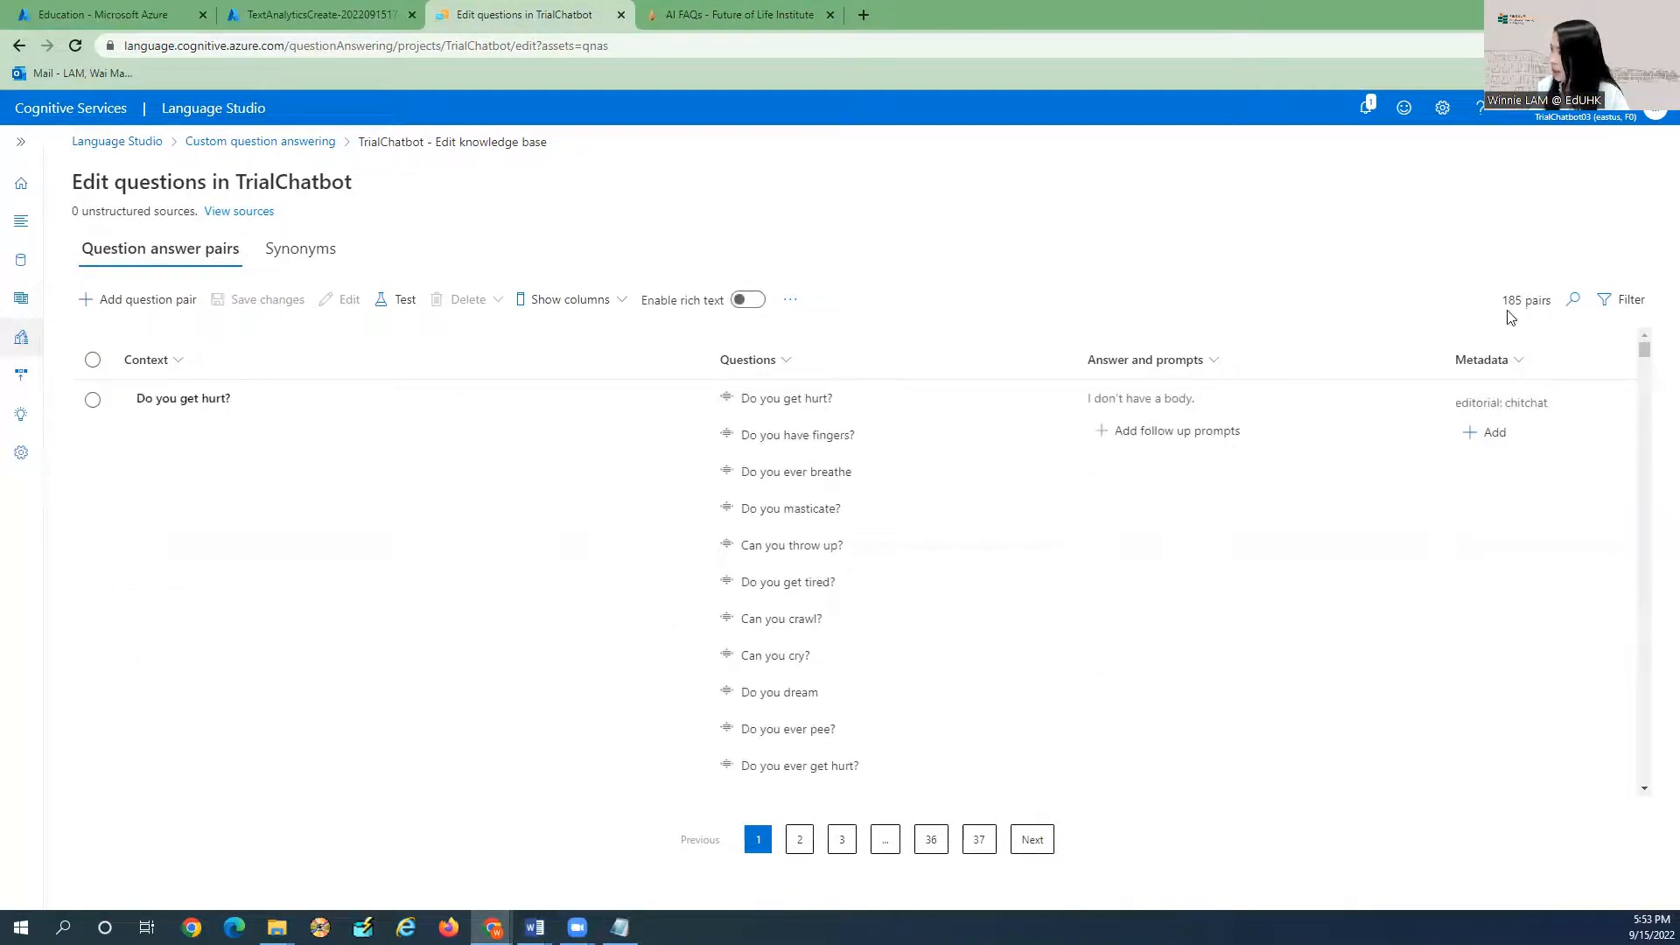
Add an Editorial question-answer pair 'Who is the course lecturer?' with its answer.
click(131, 303)
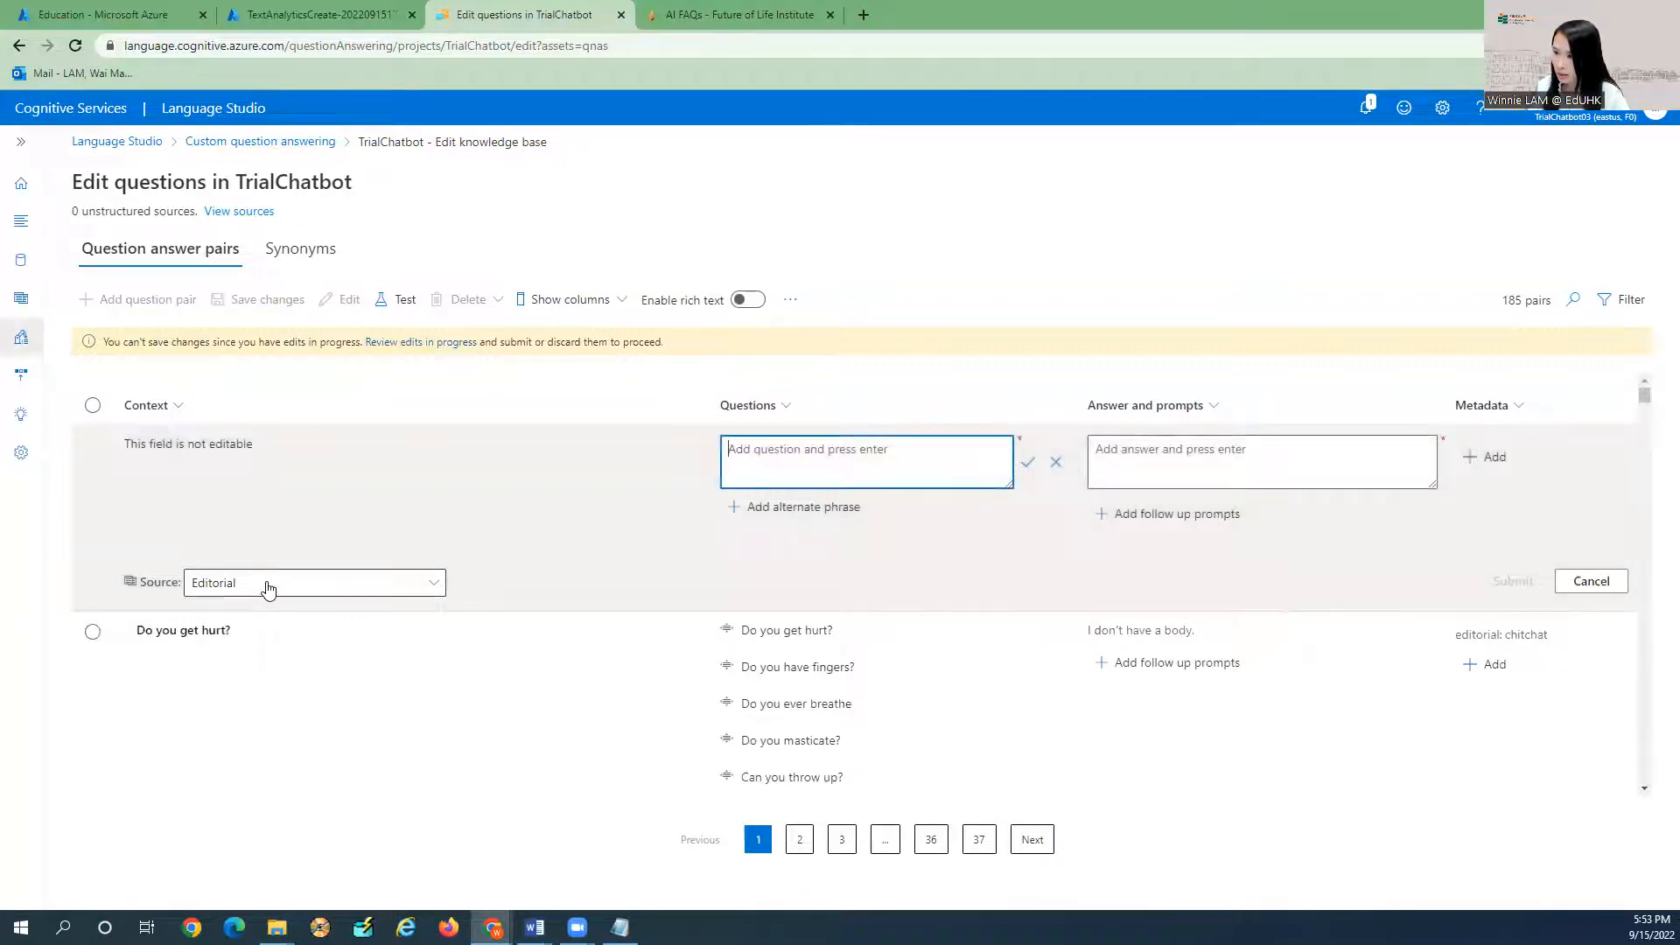
click(268, 591)
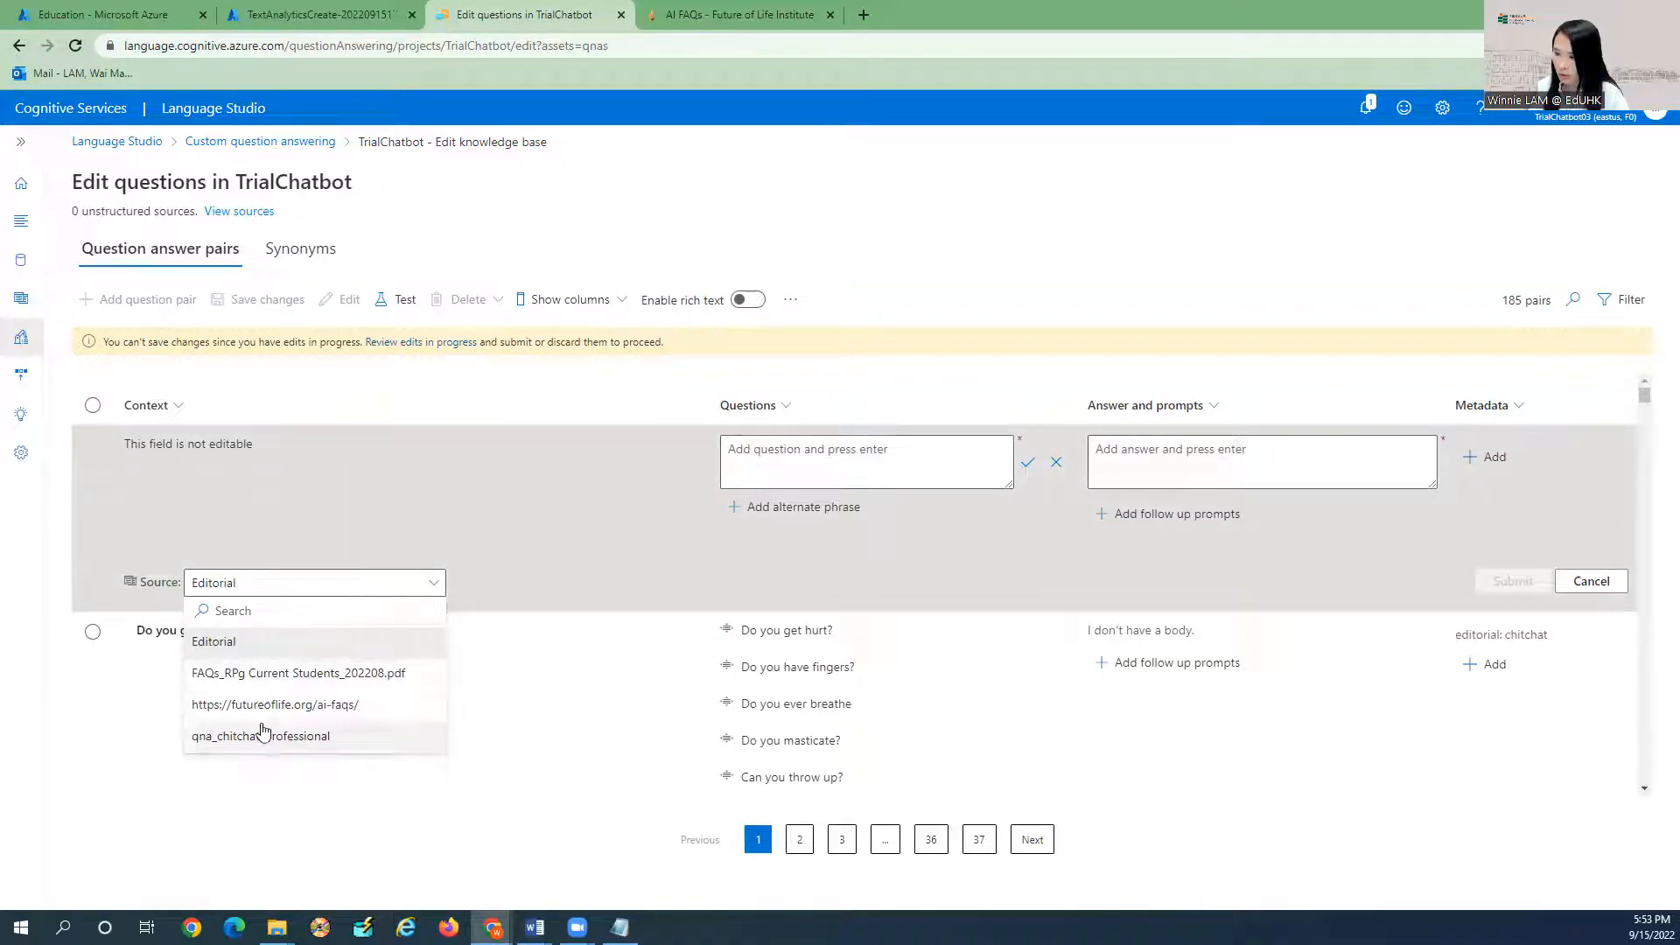
click(276, 580)
click(852, 454)
text(Who is my)
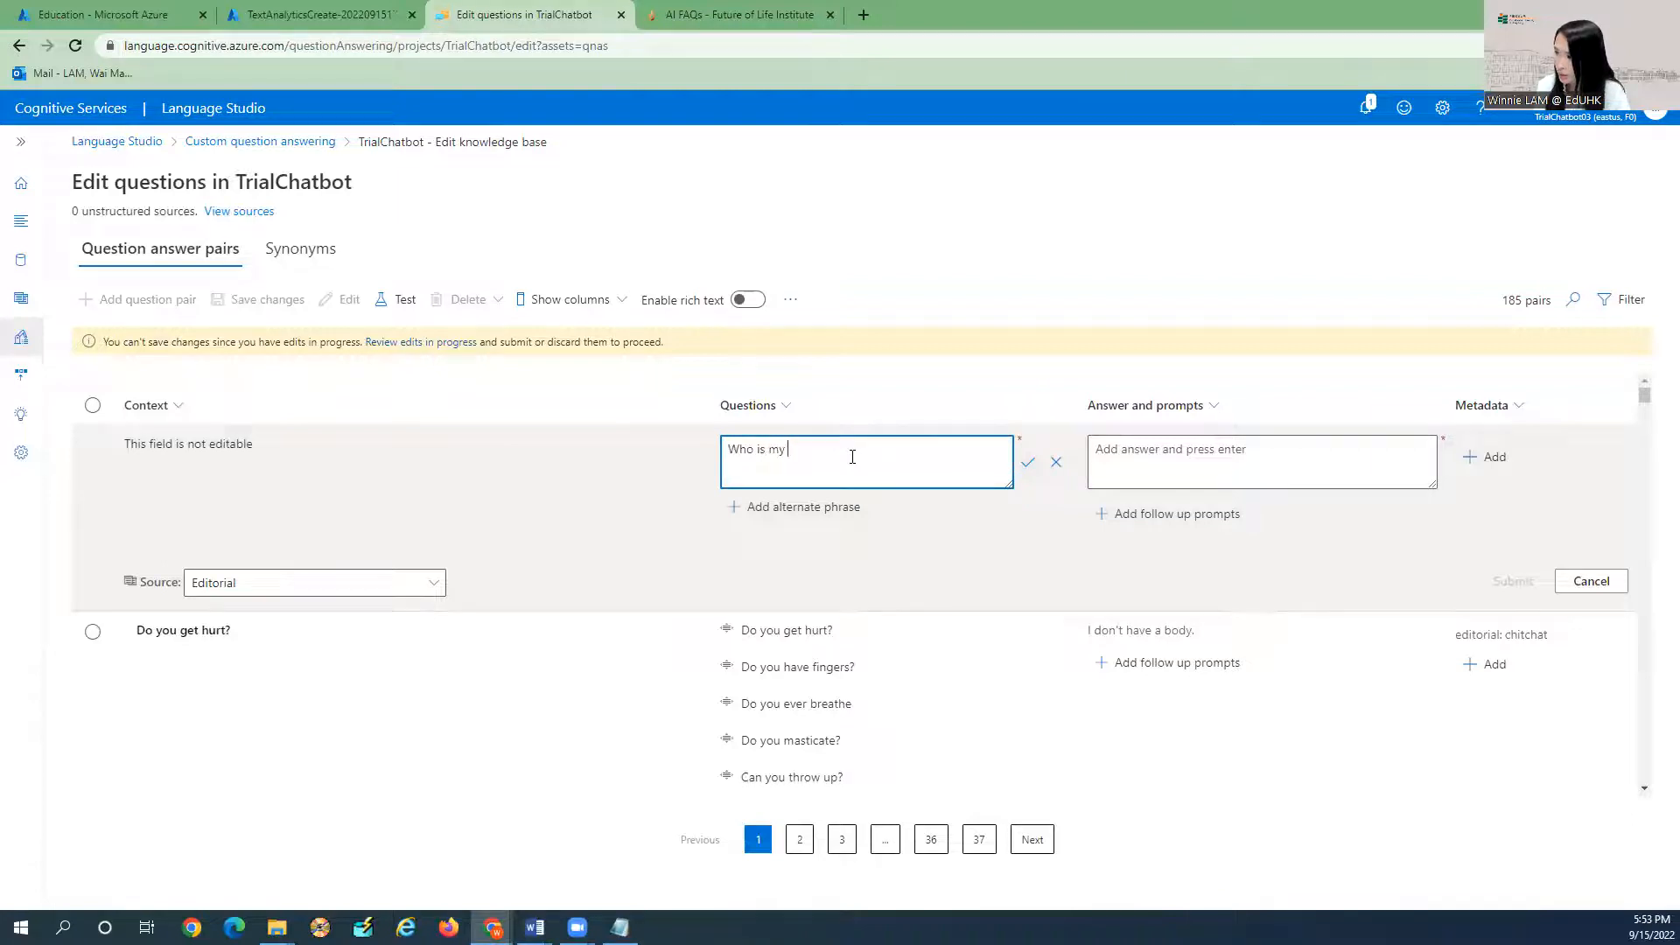
key(BackSpace)
key(BackSpace)
text(the course lecturer?)
click(1196, 437)
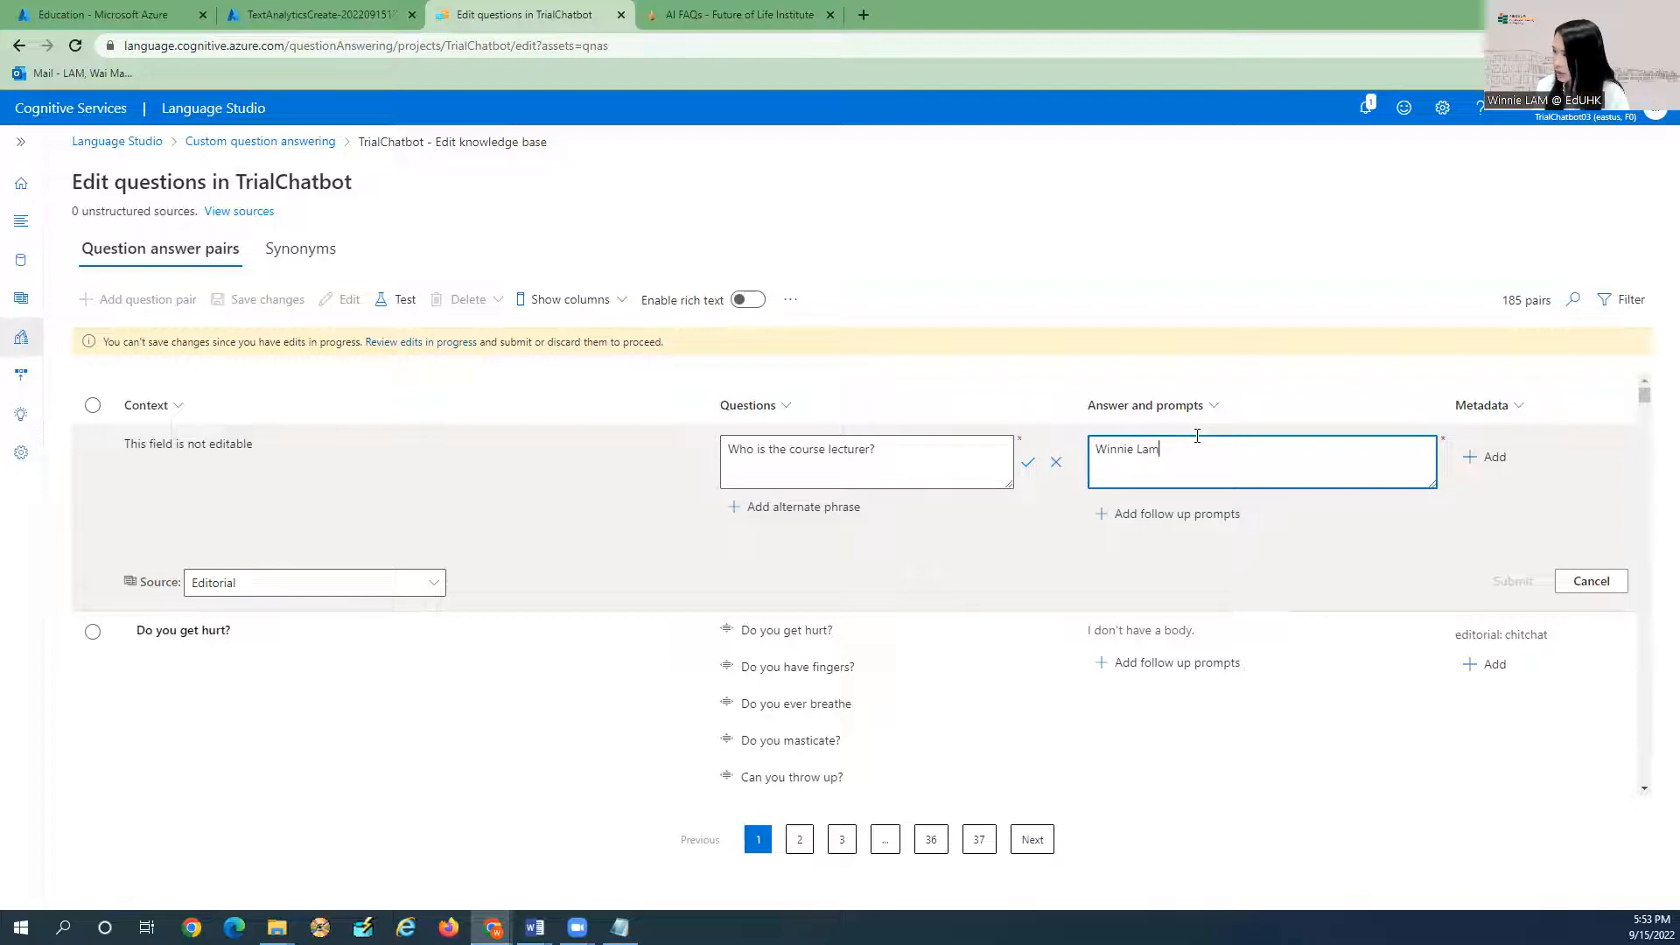
key(Return)
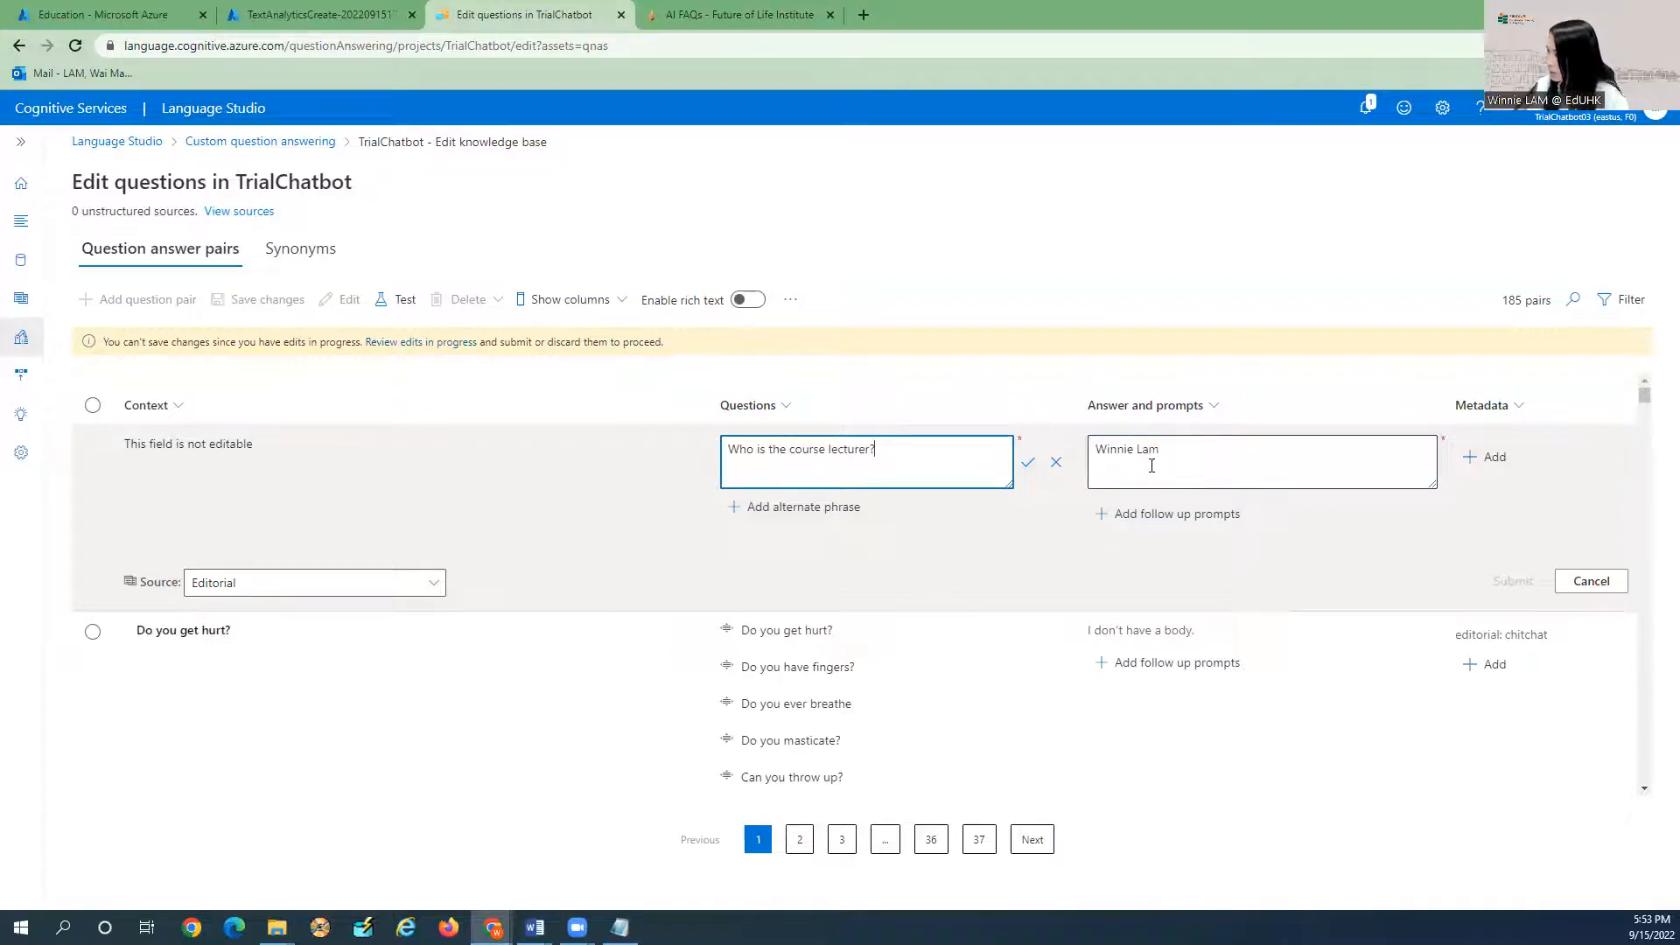
click(1169, 450)
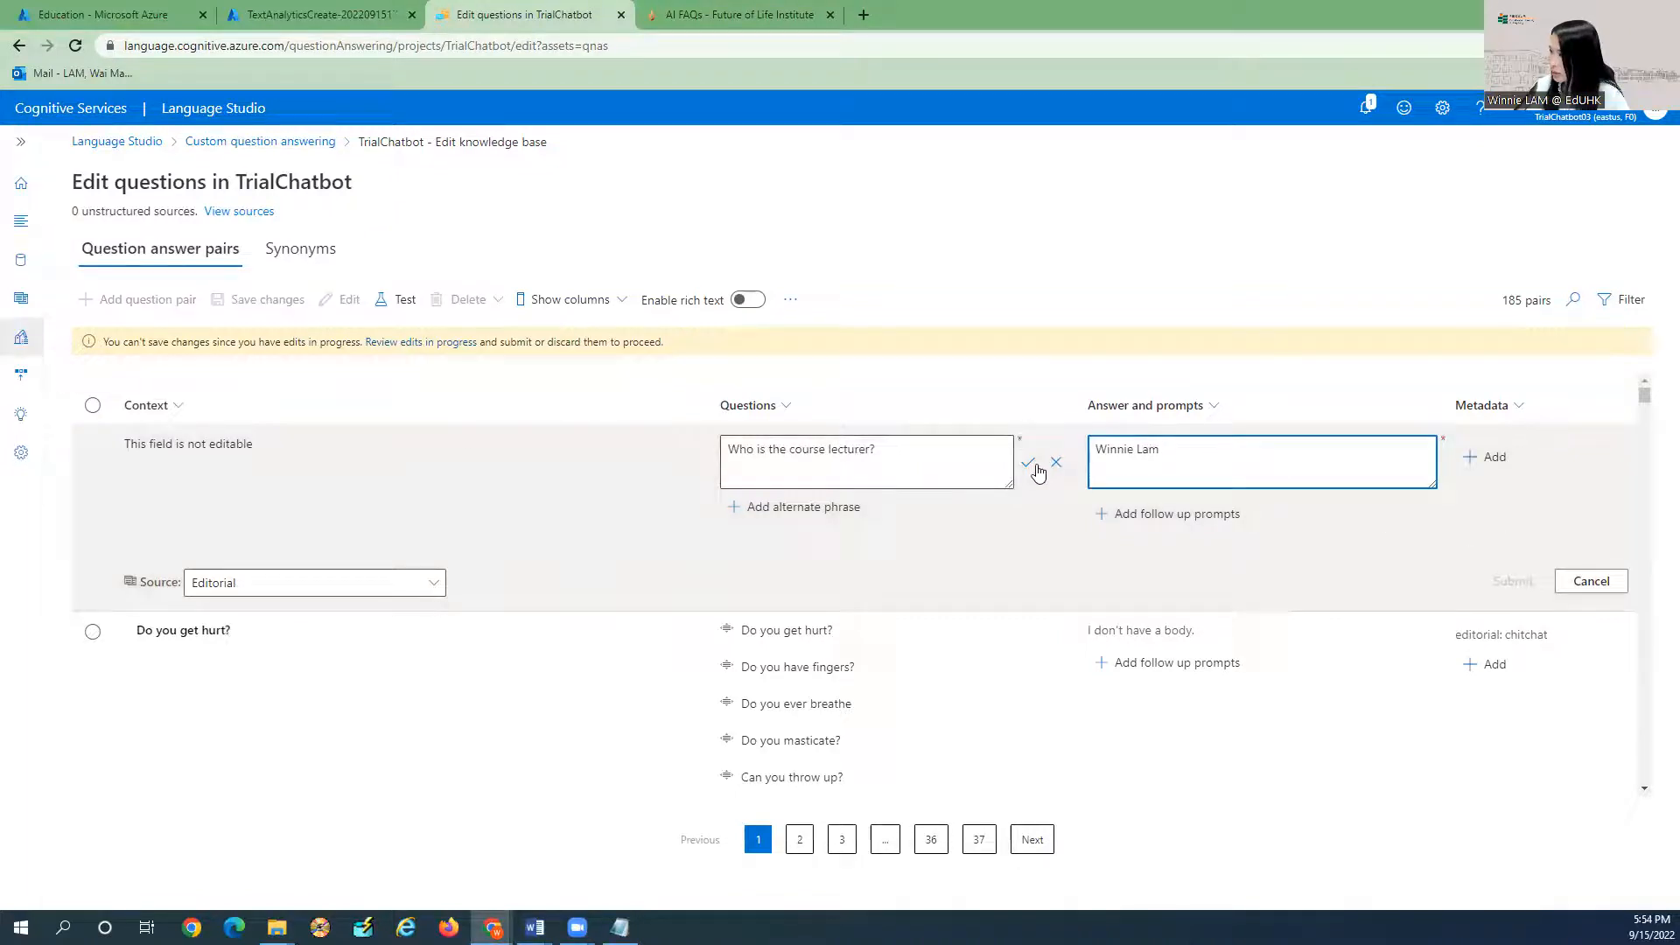
click(1031, 466)
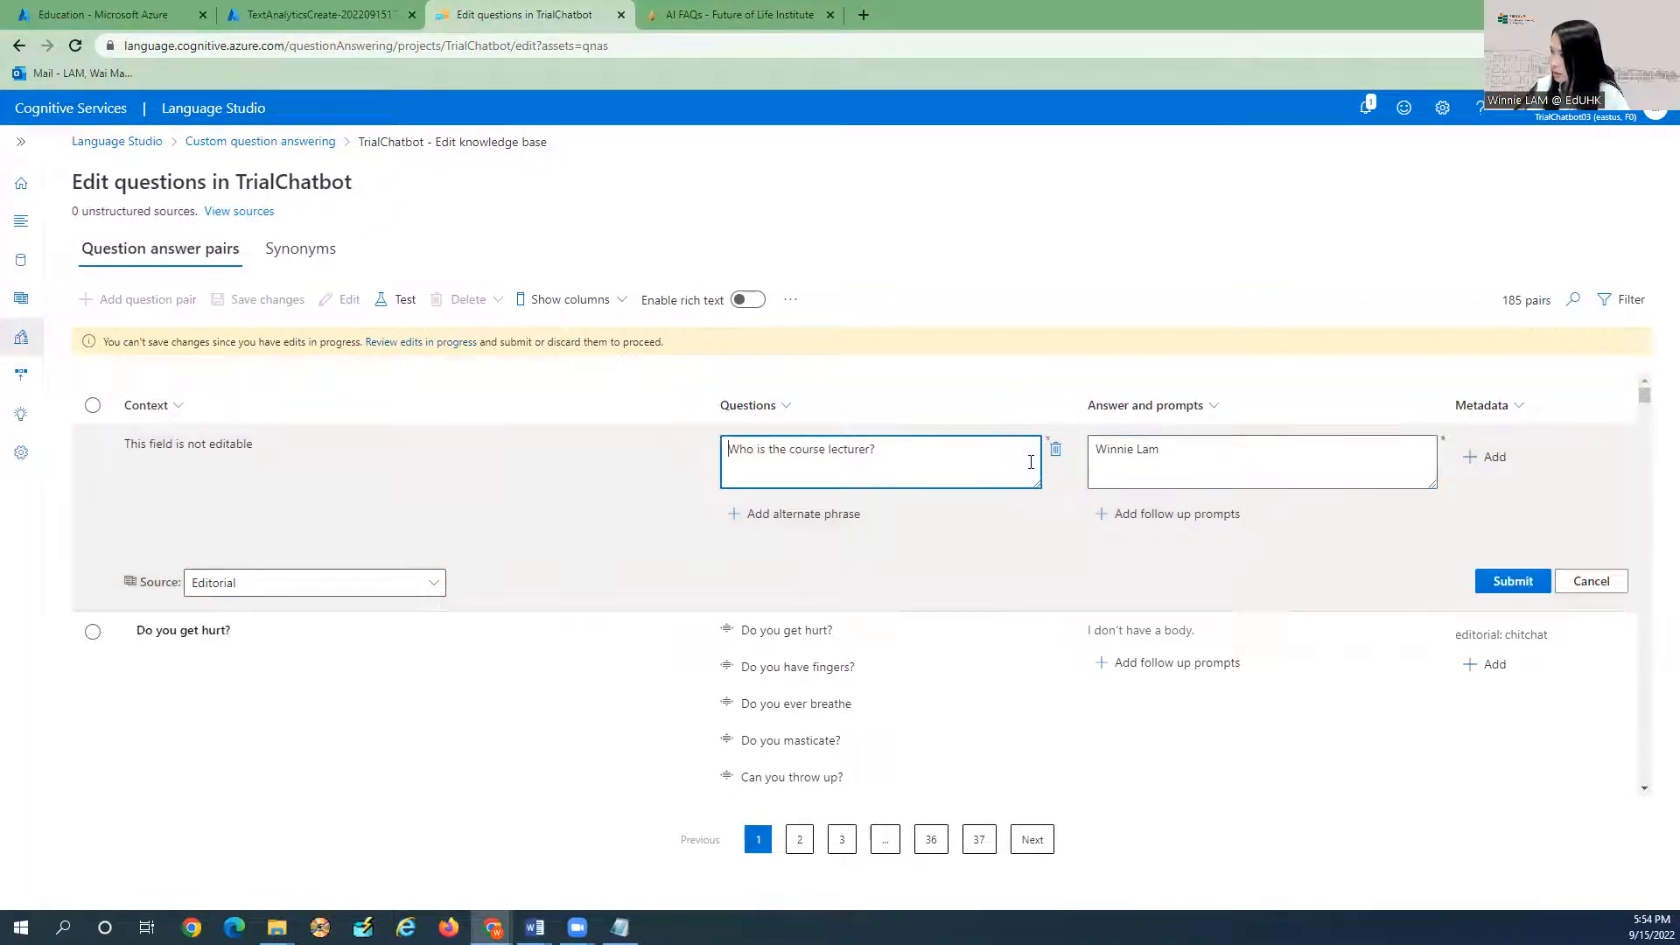
click(1508, 577)
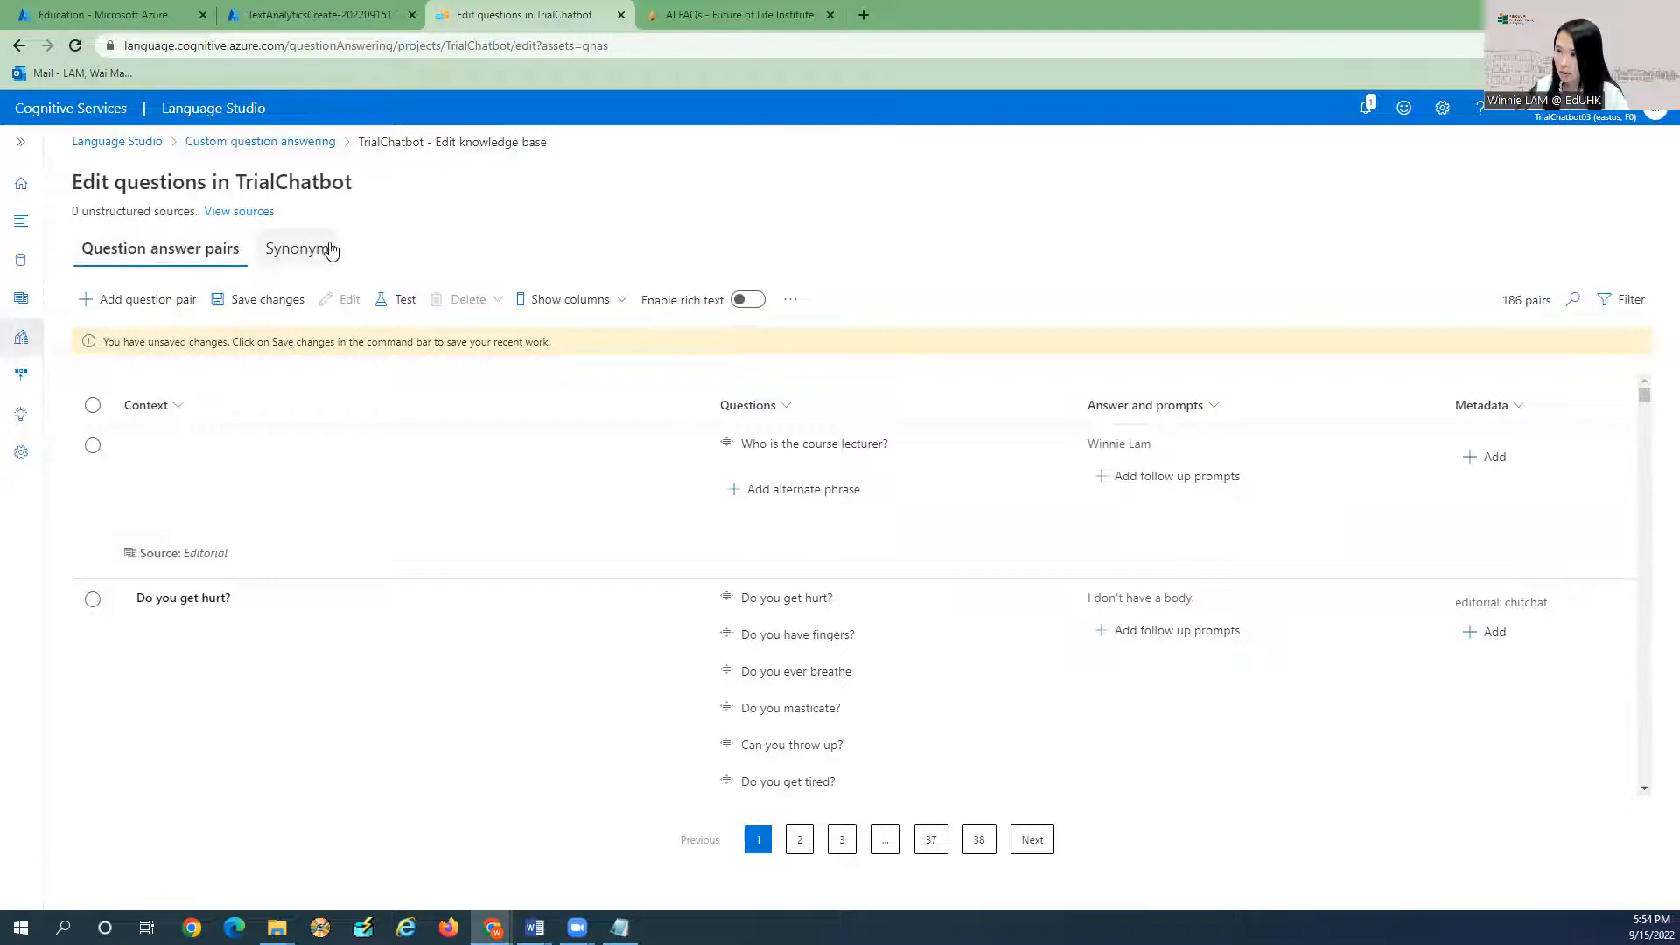
Save the knowledge base changes and confirm the save in Notifications.
click(24, 378)
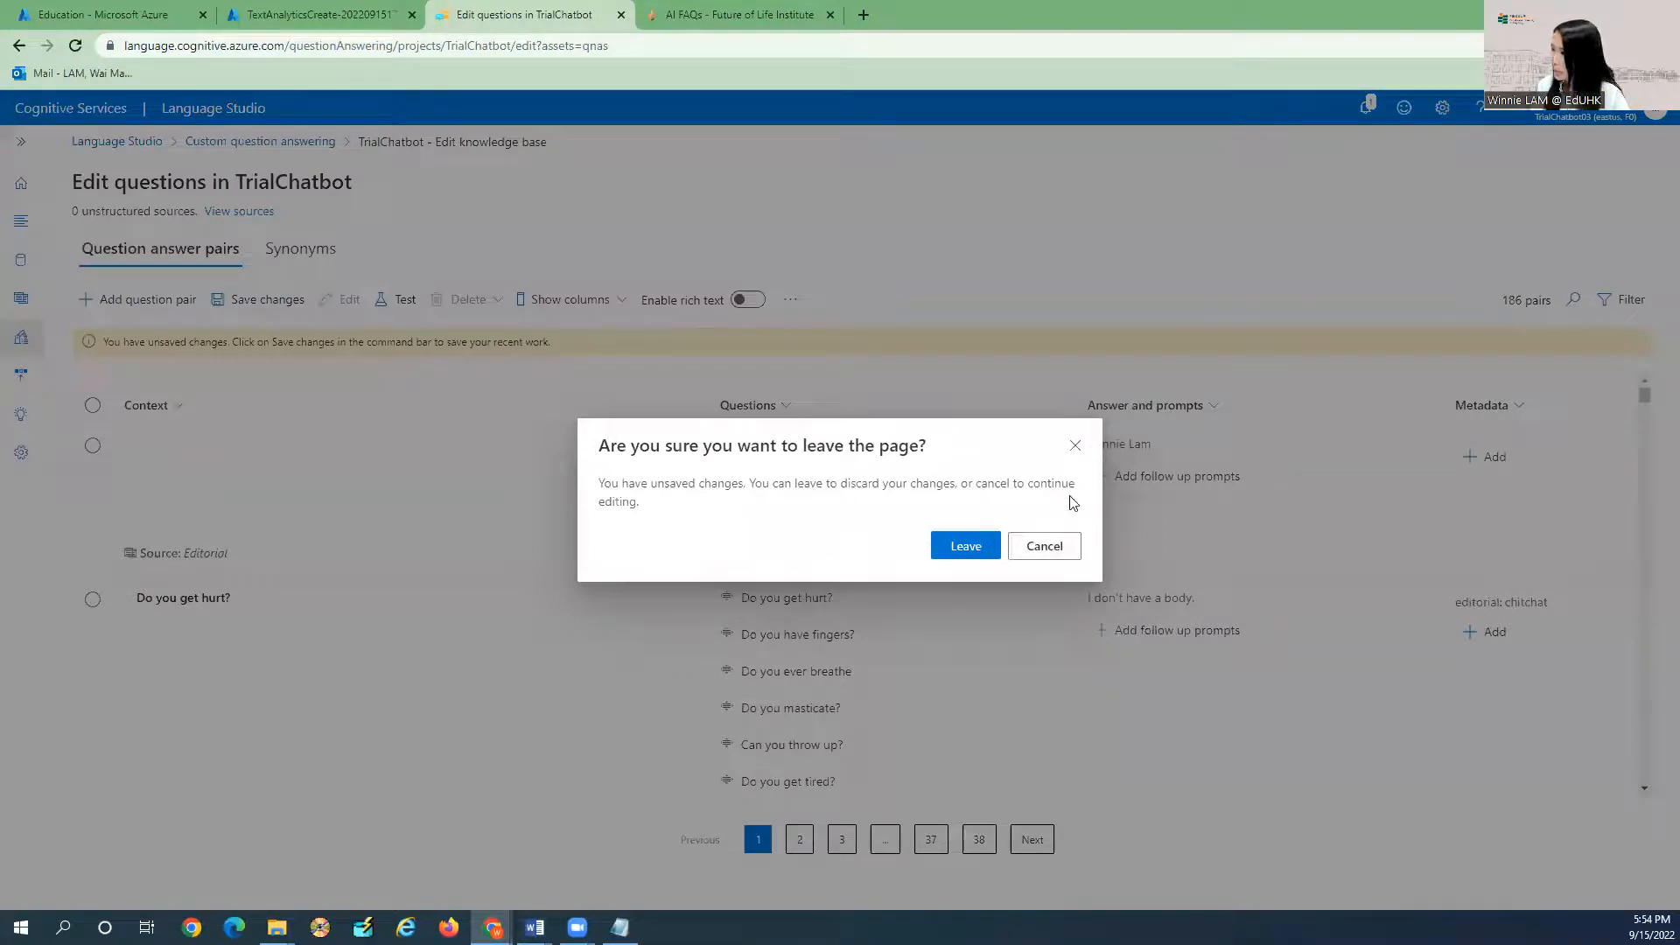
click(1076, 446)
click(264, 306)
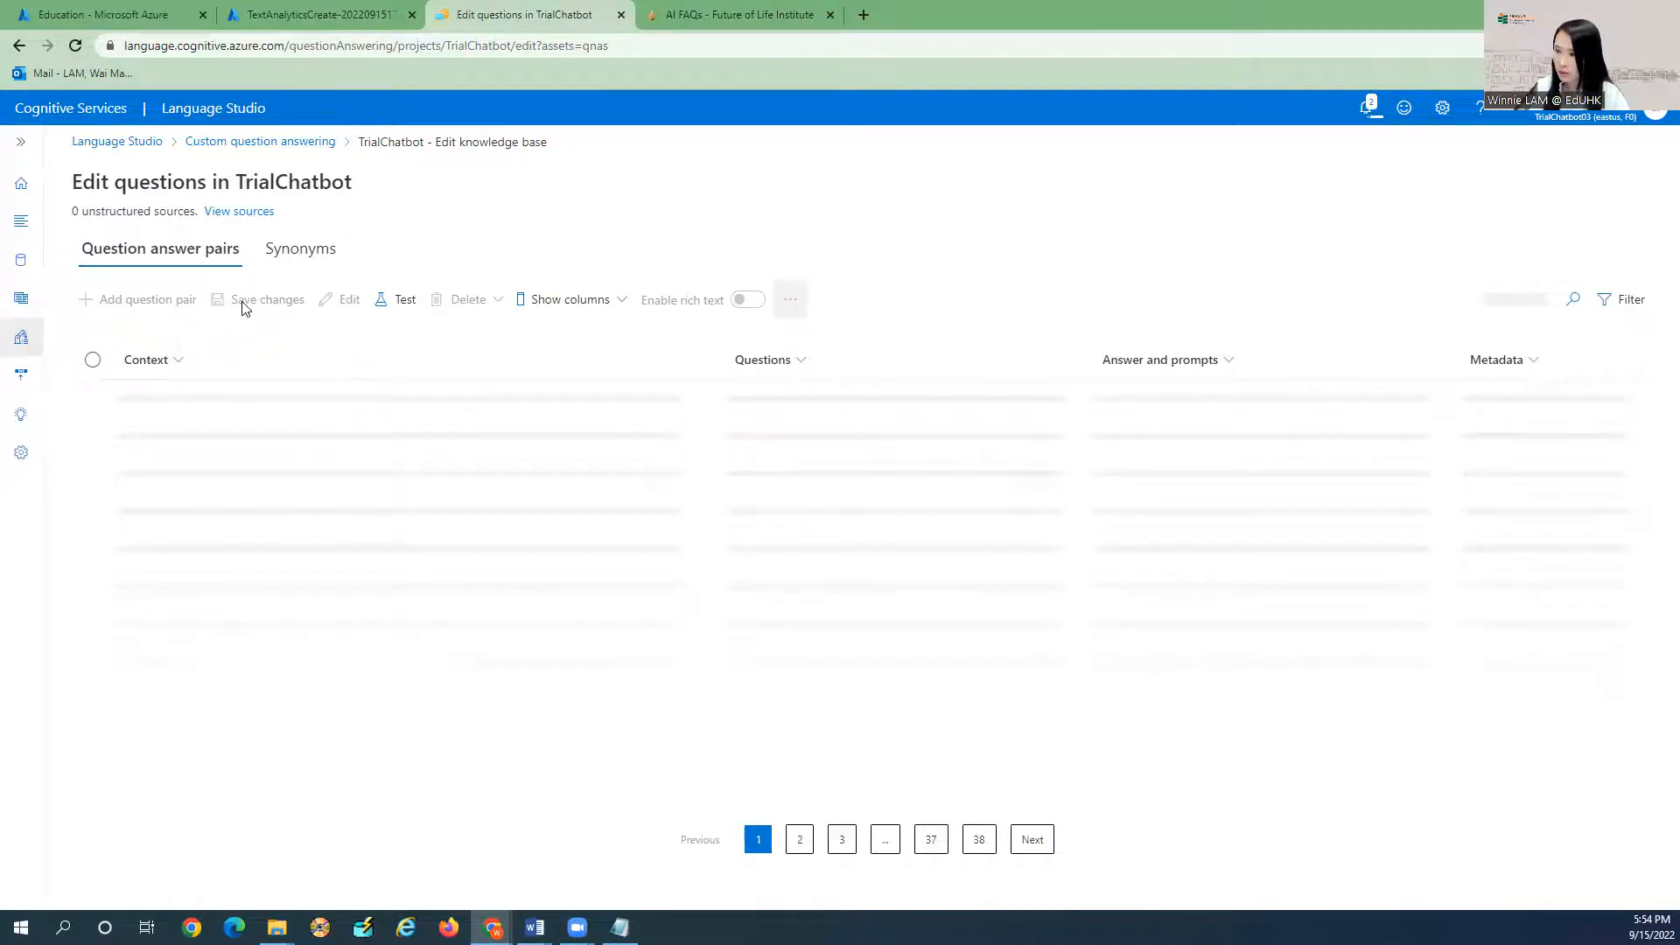
click(1364, 108)
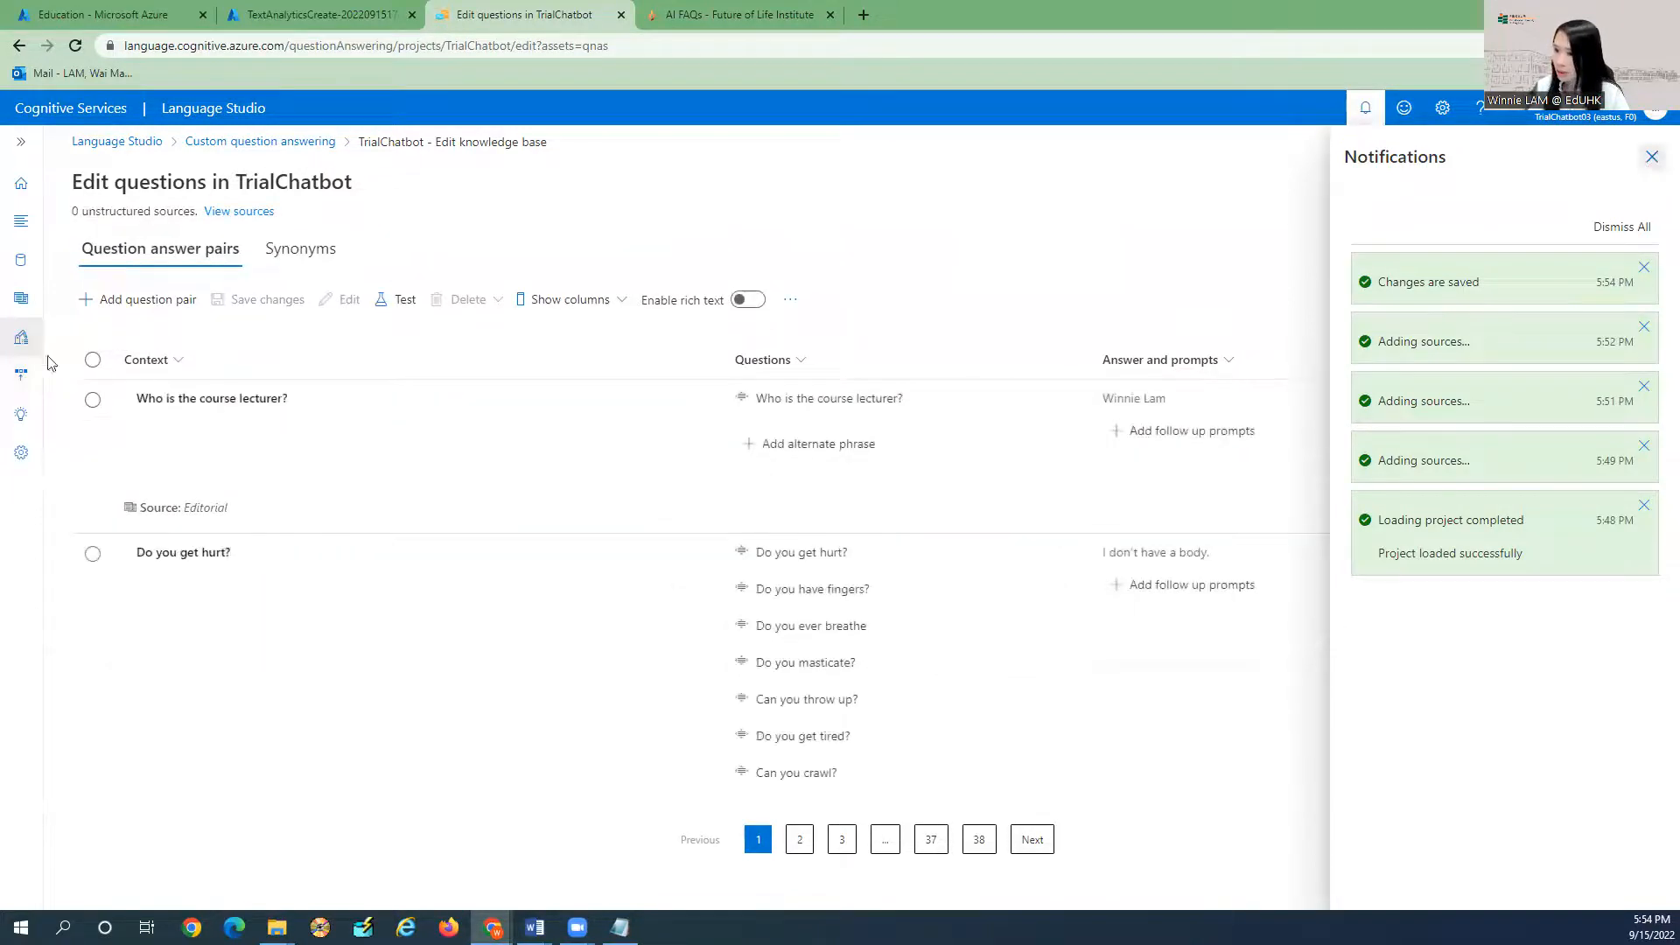
click(1653, 158)
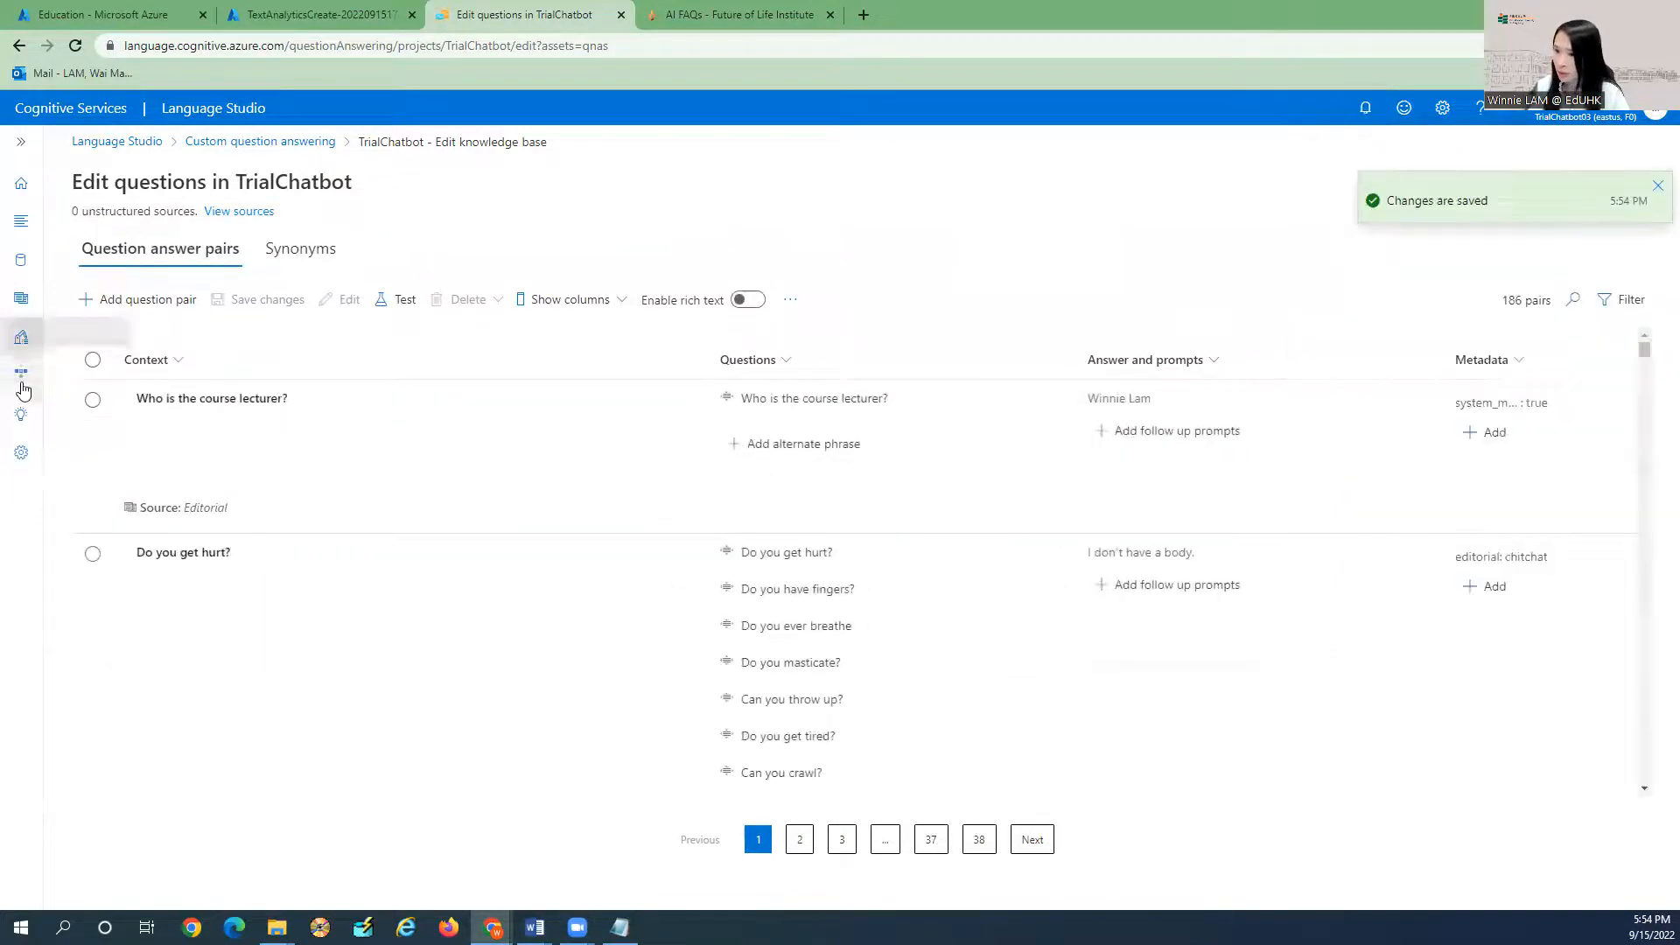
click(21, 141)
Deploy the TrialChatbot project and verify the successful deployment in Notifications.
click(105, 342)
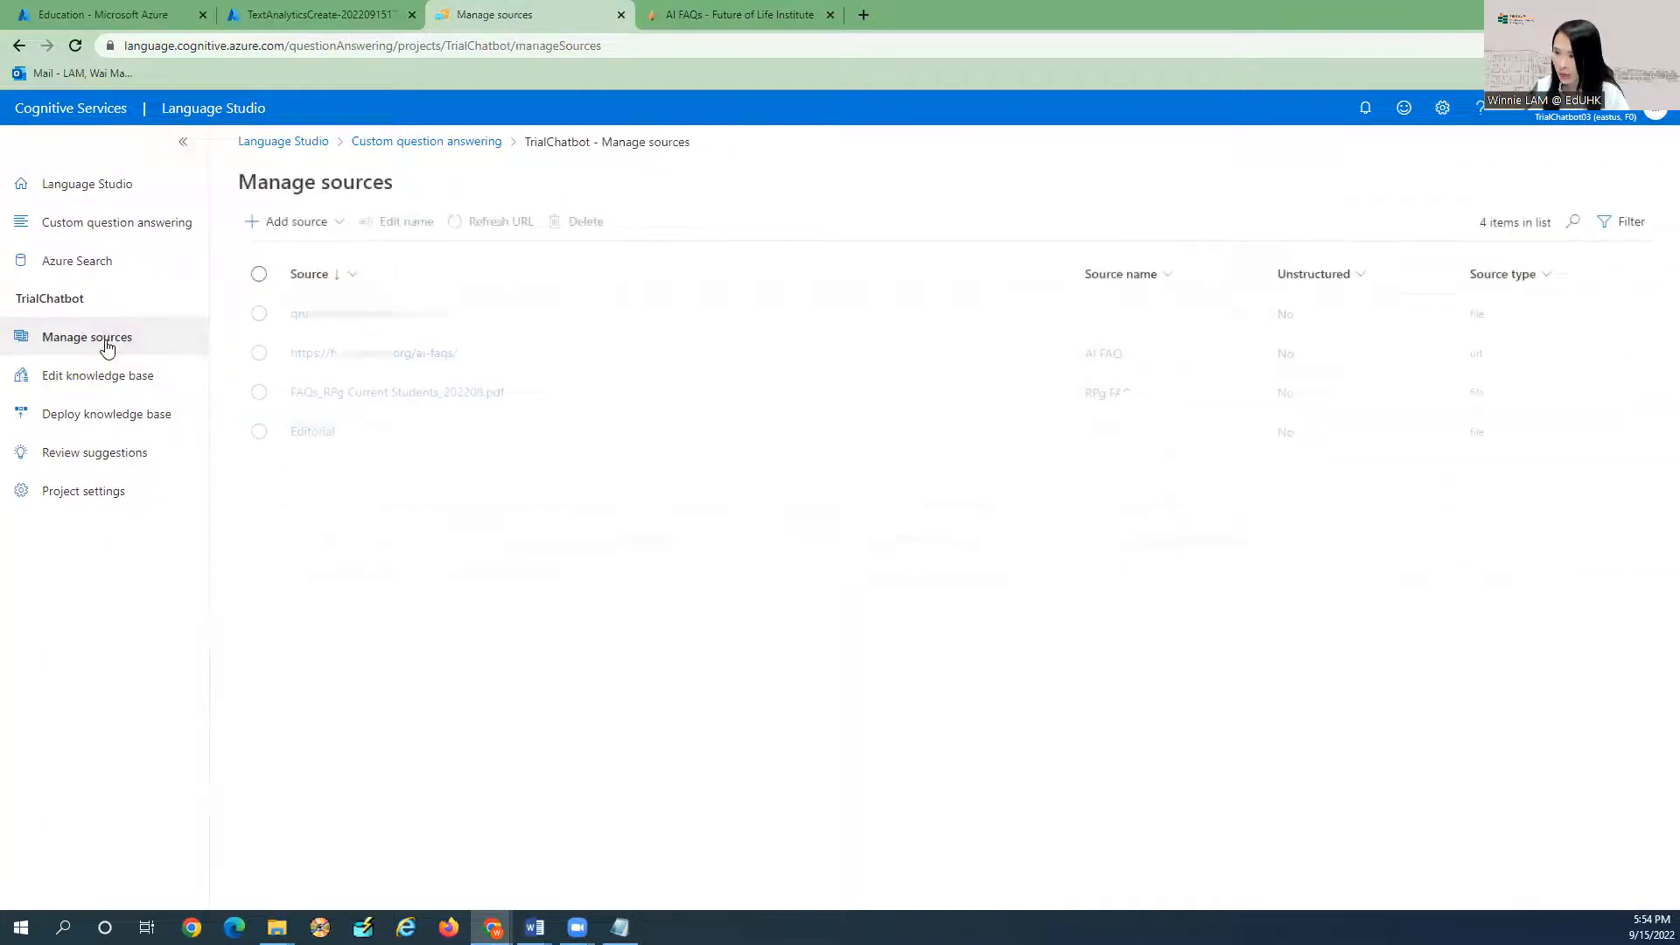
click(103, 376)
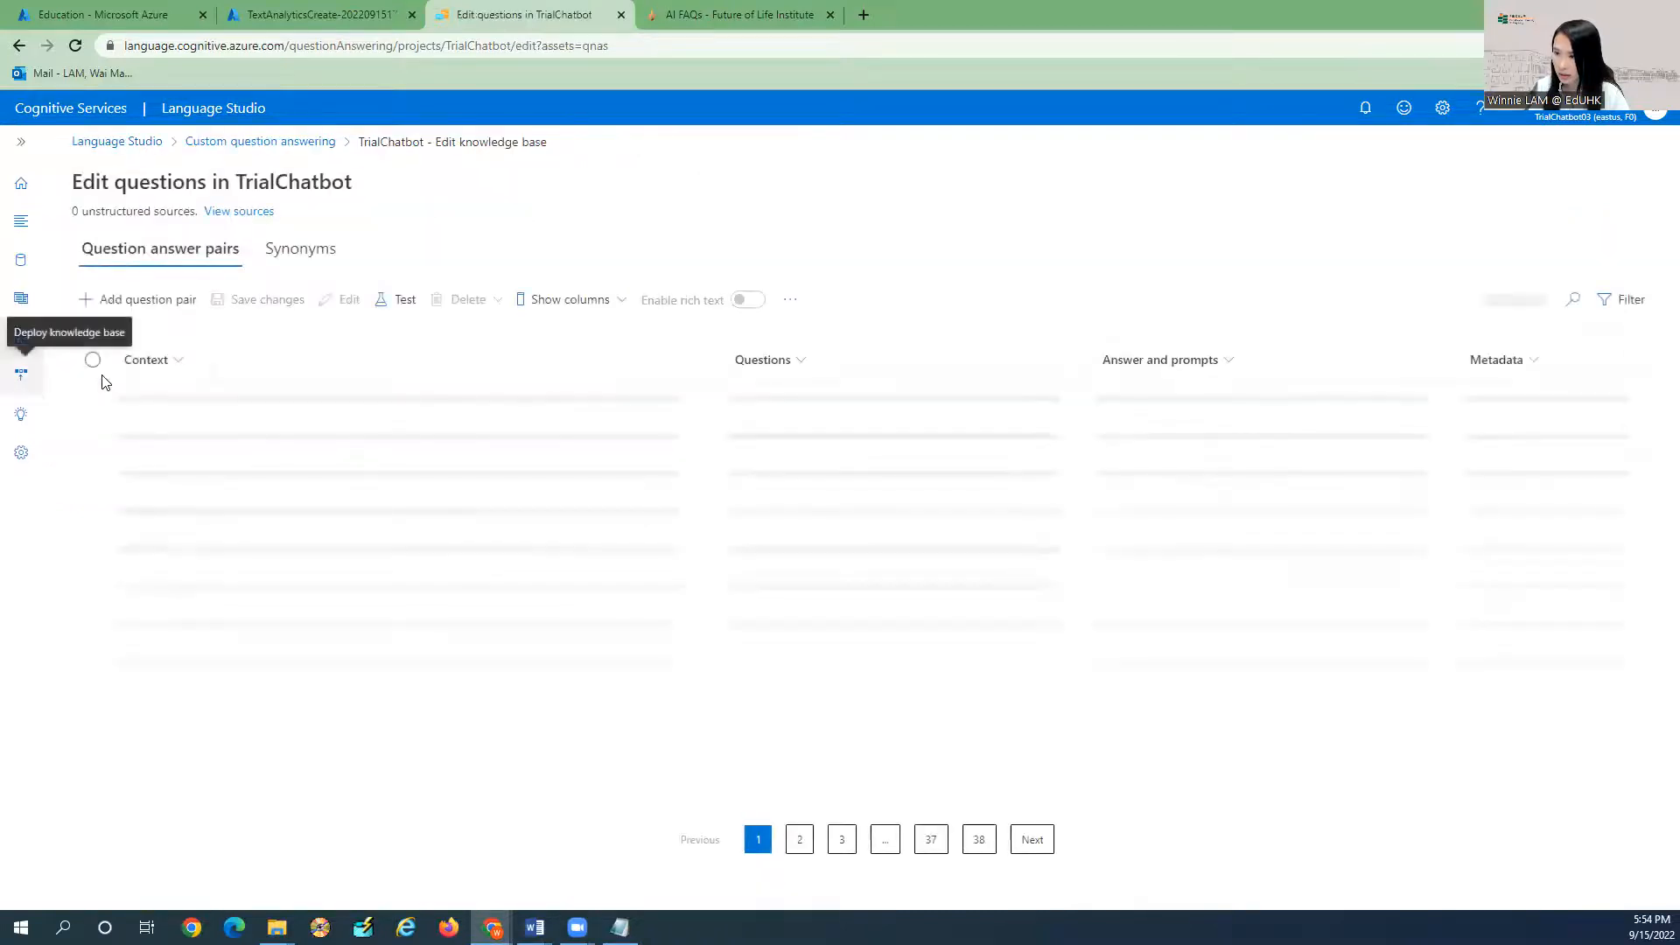
click(24, 378)
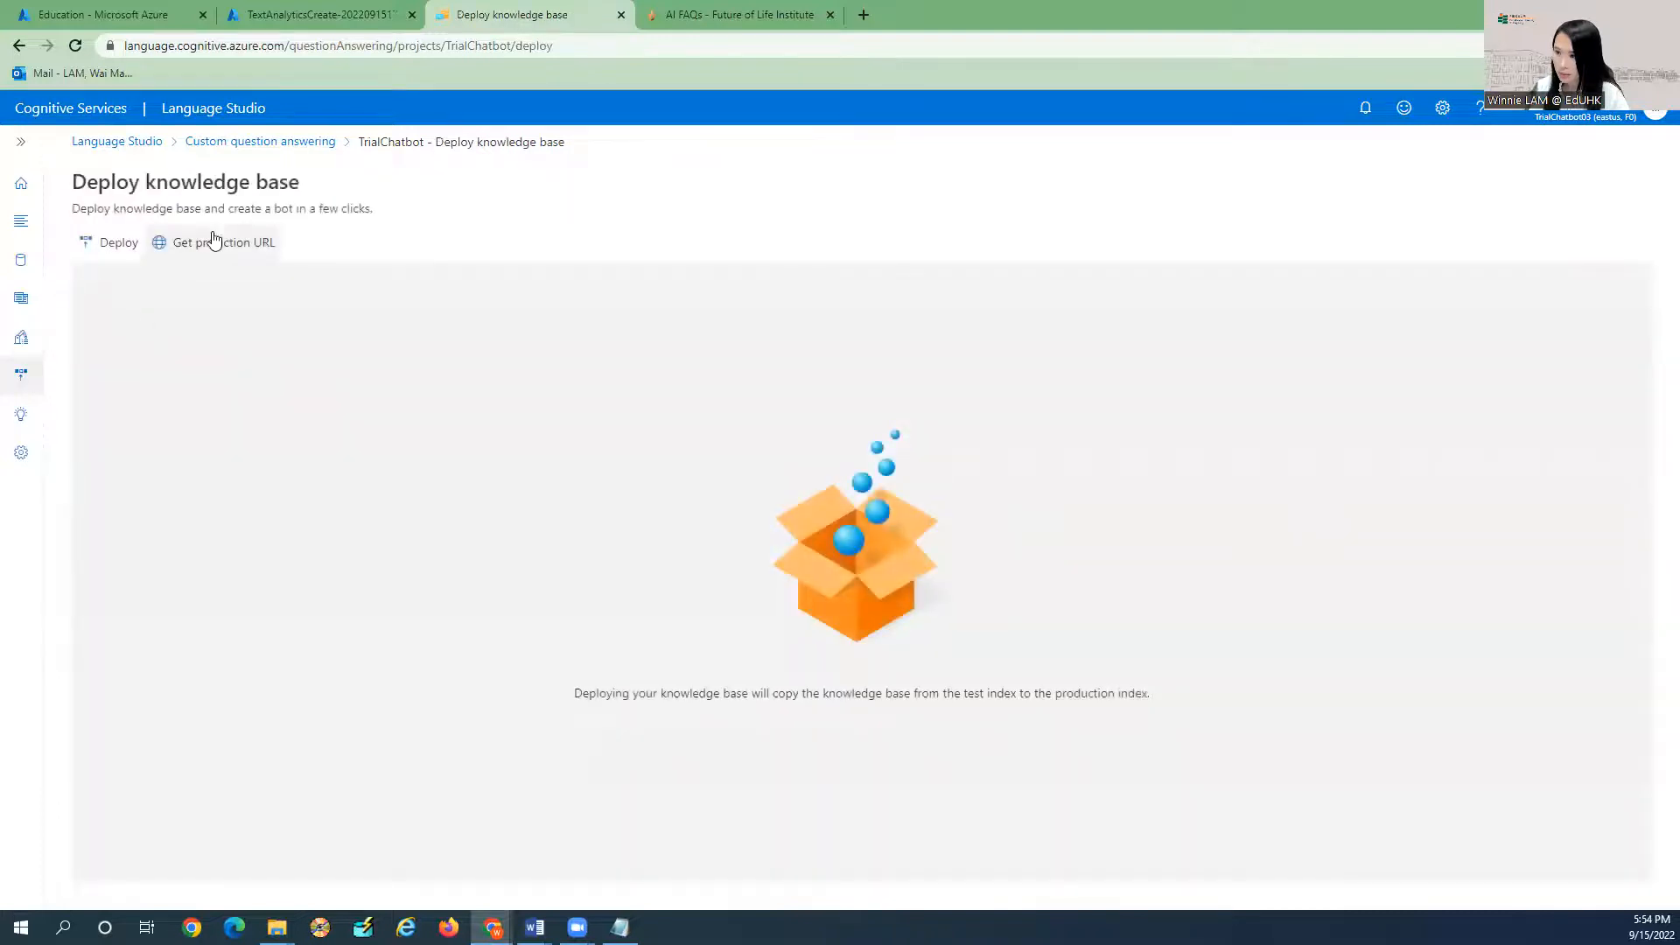
click(107, 242)
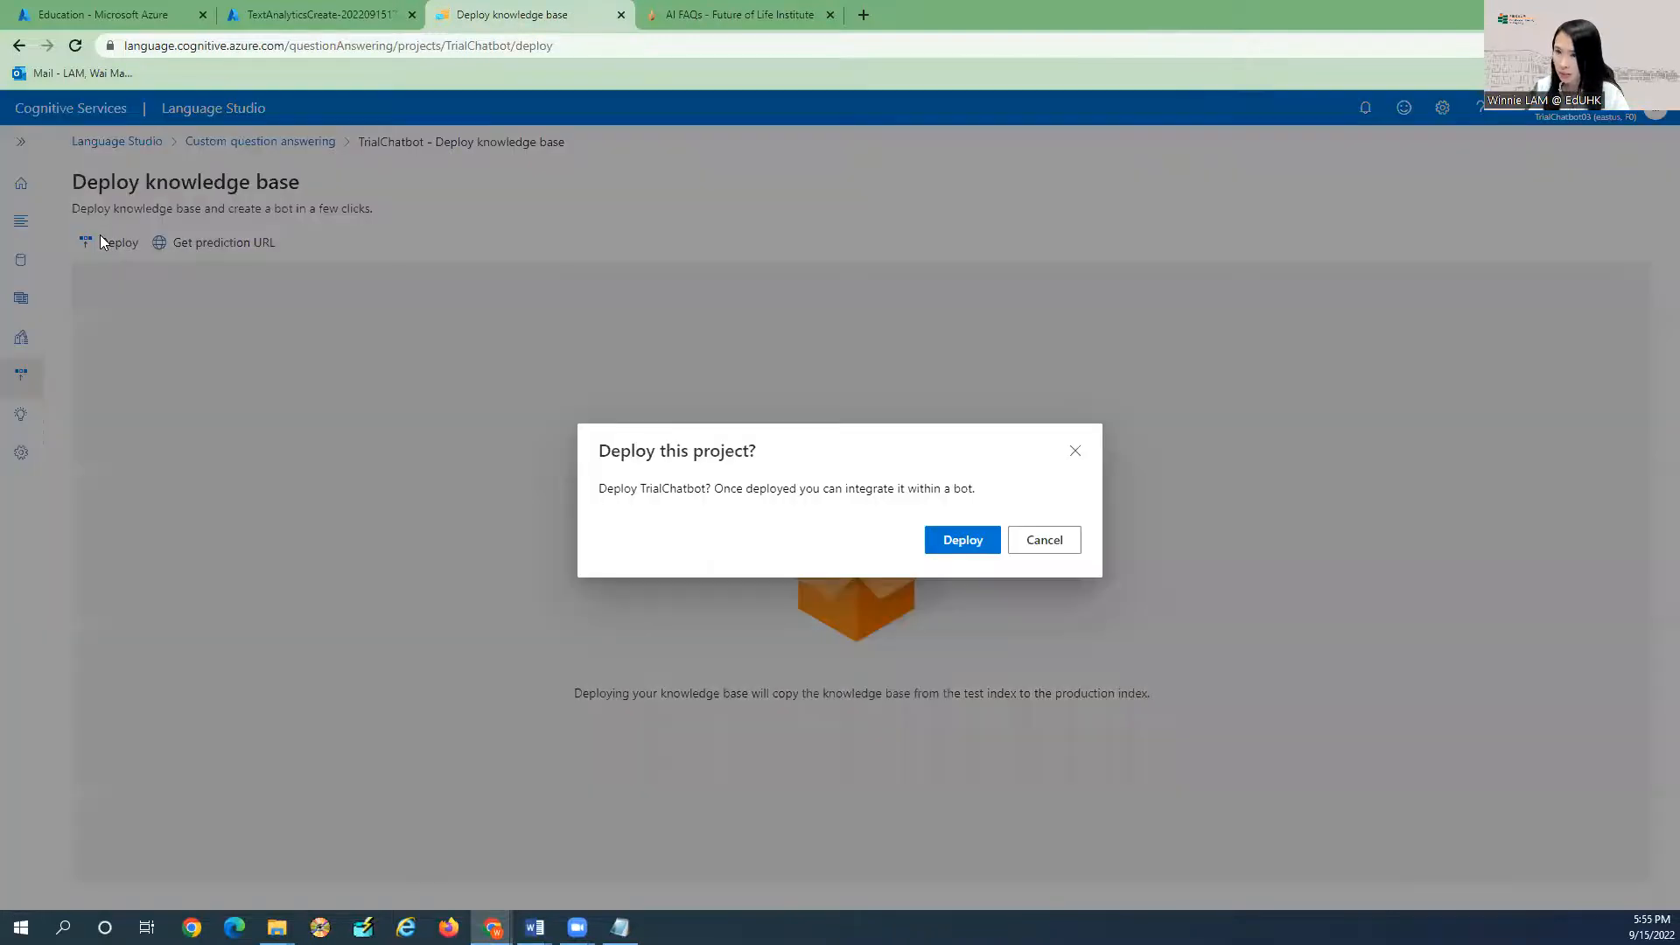
click(967, 547)
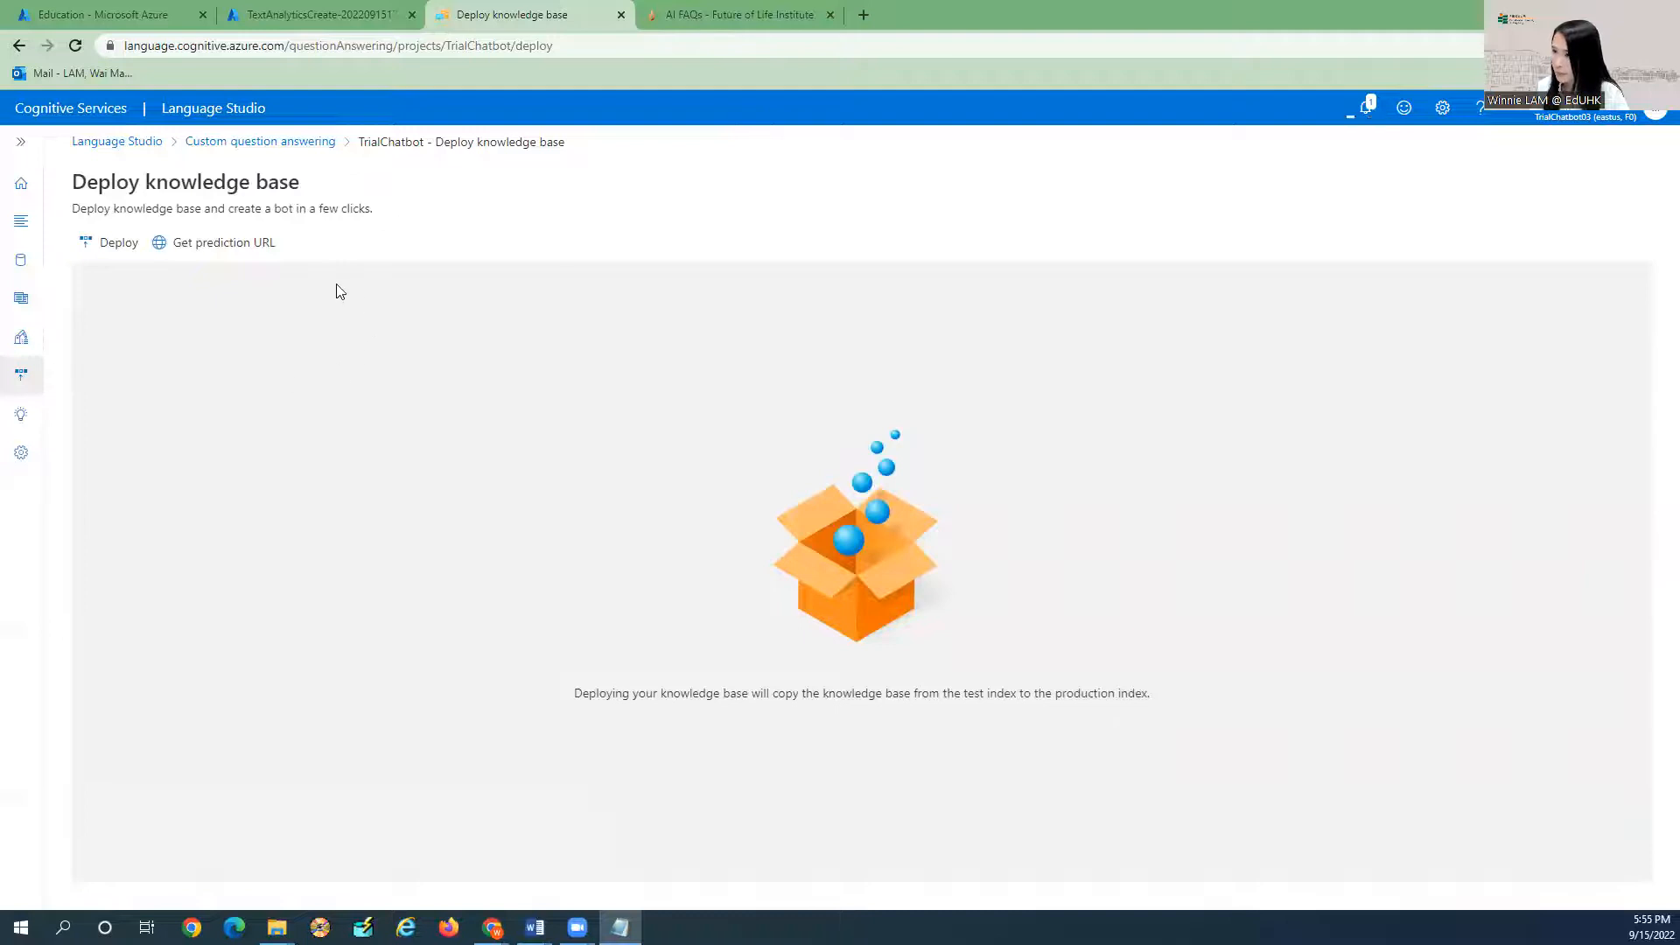
click(1365, 107)
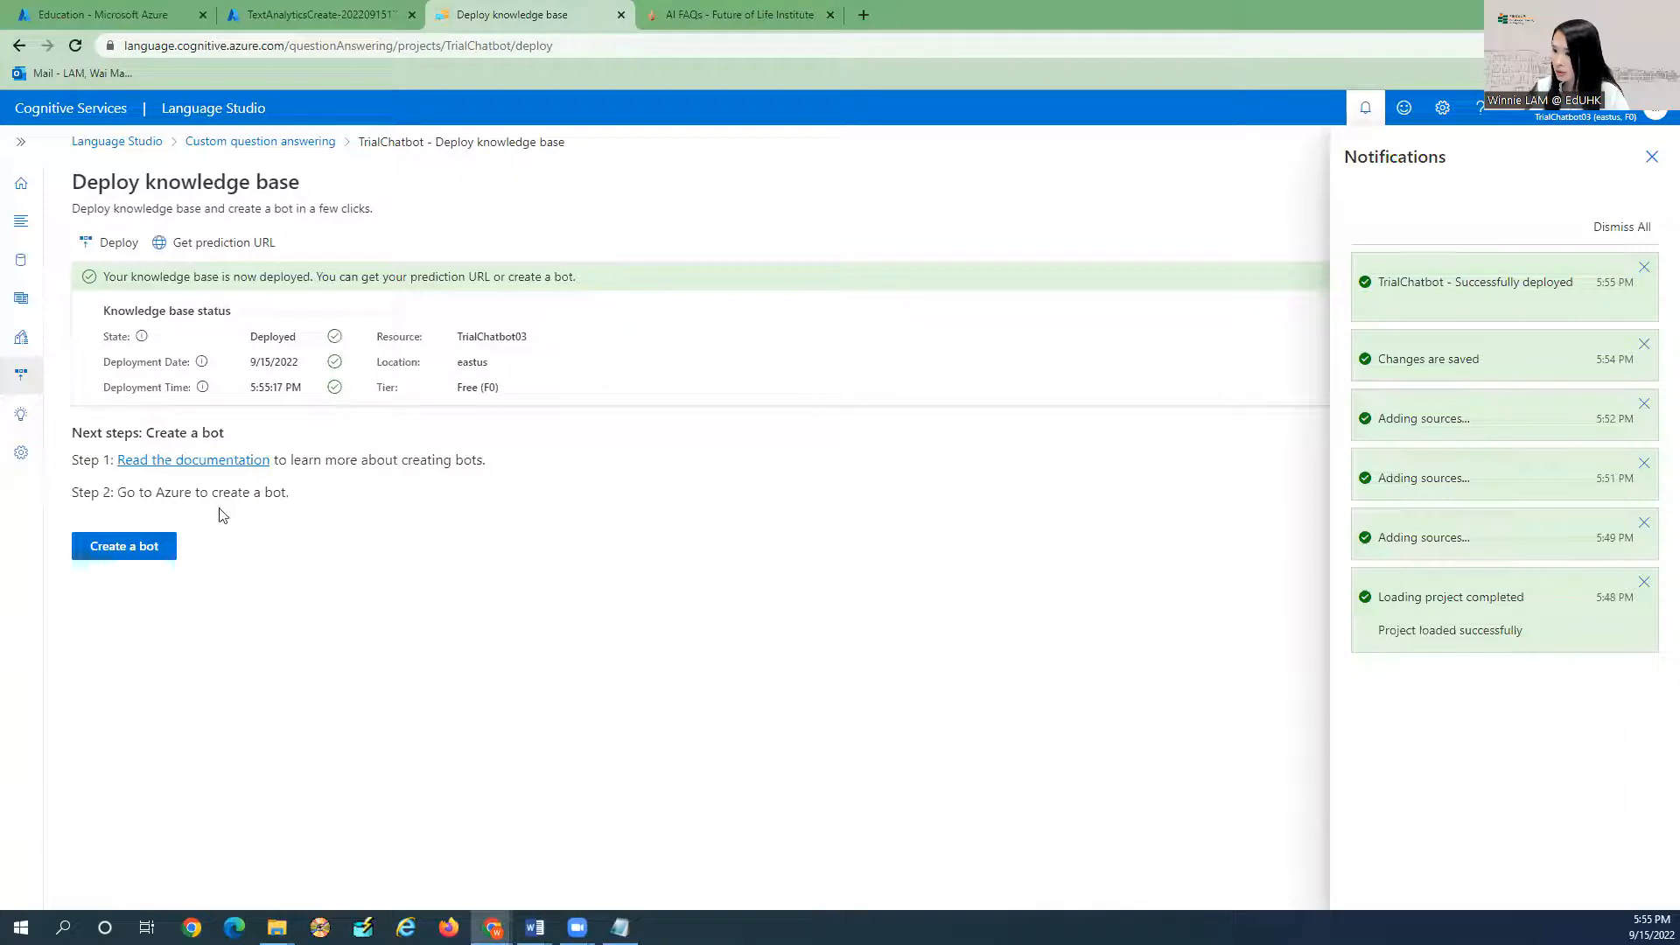
click(1650, 158)
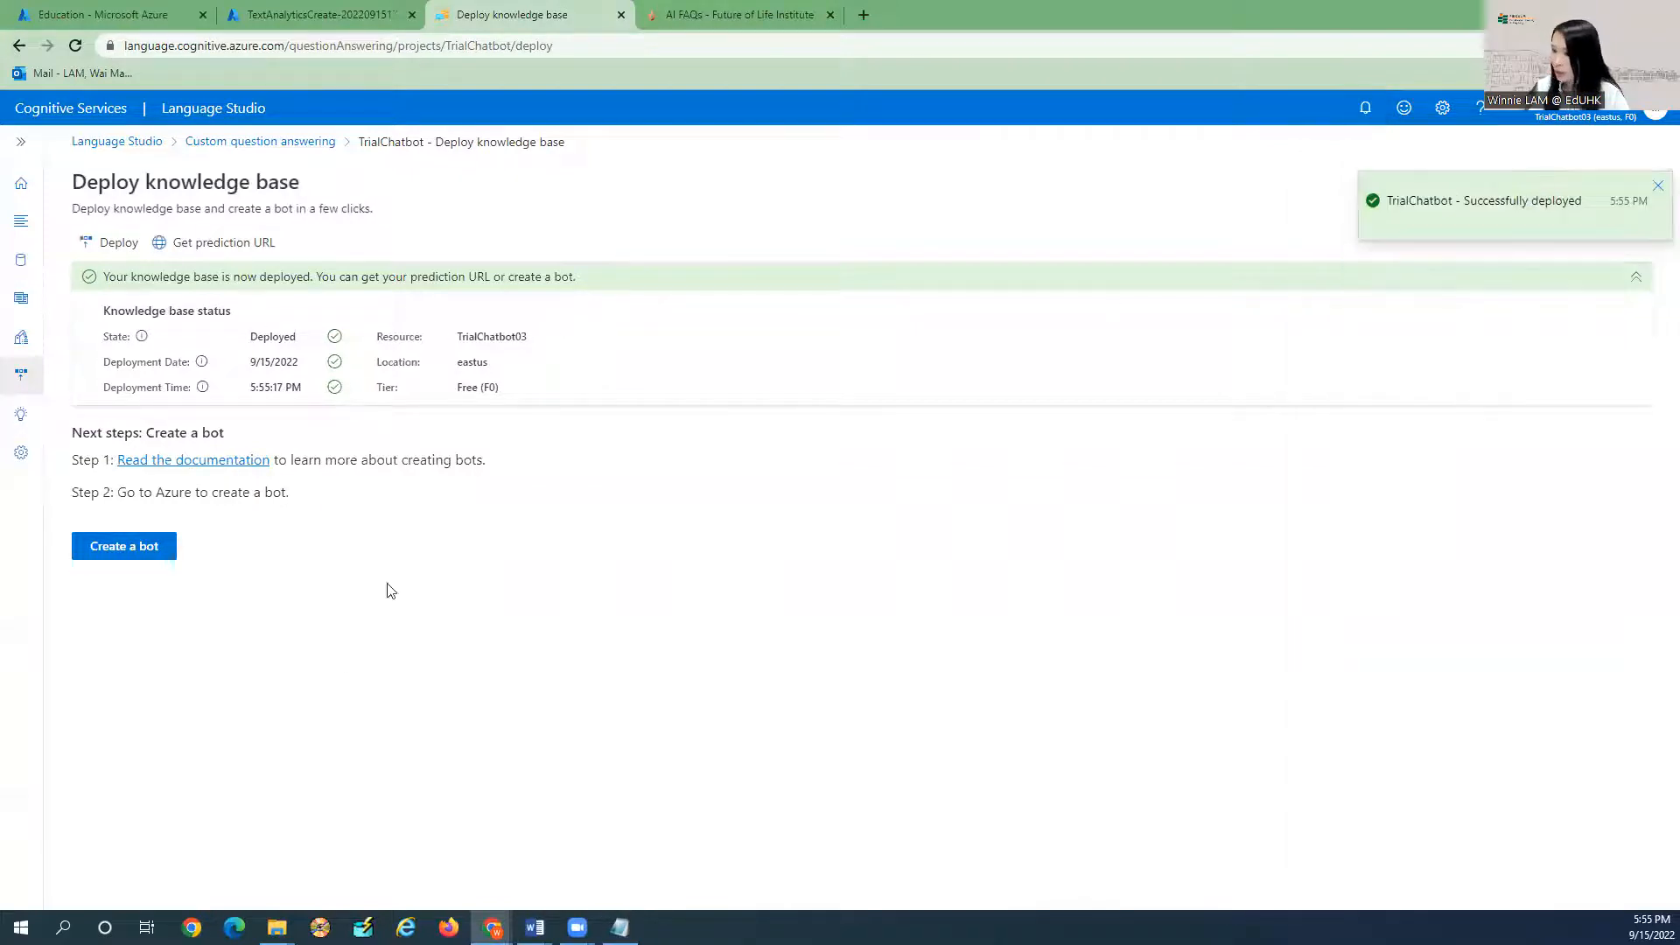
Start a bot from the deployed knowledge base, signing in and keeping the Azure for Students subscription.
click(147, 548)
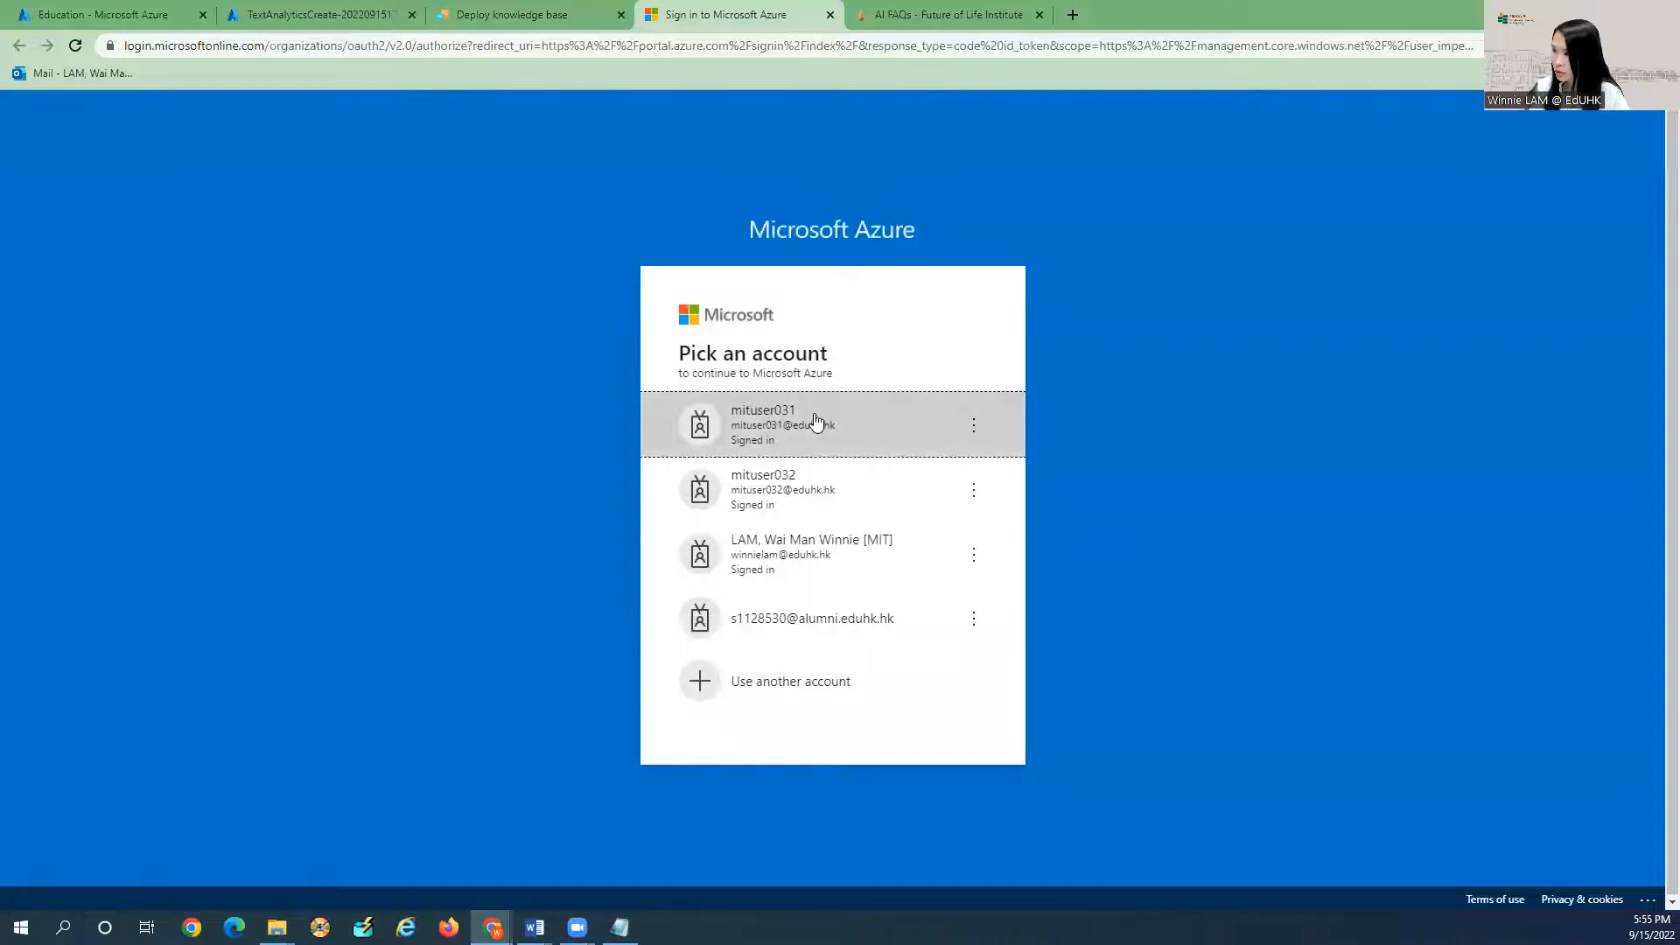
click(806, 420)
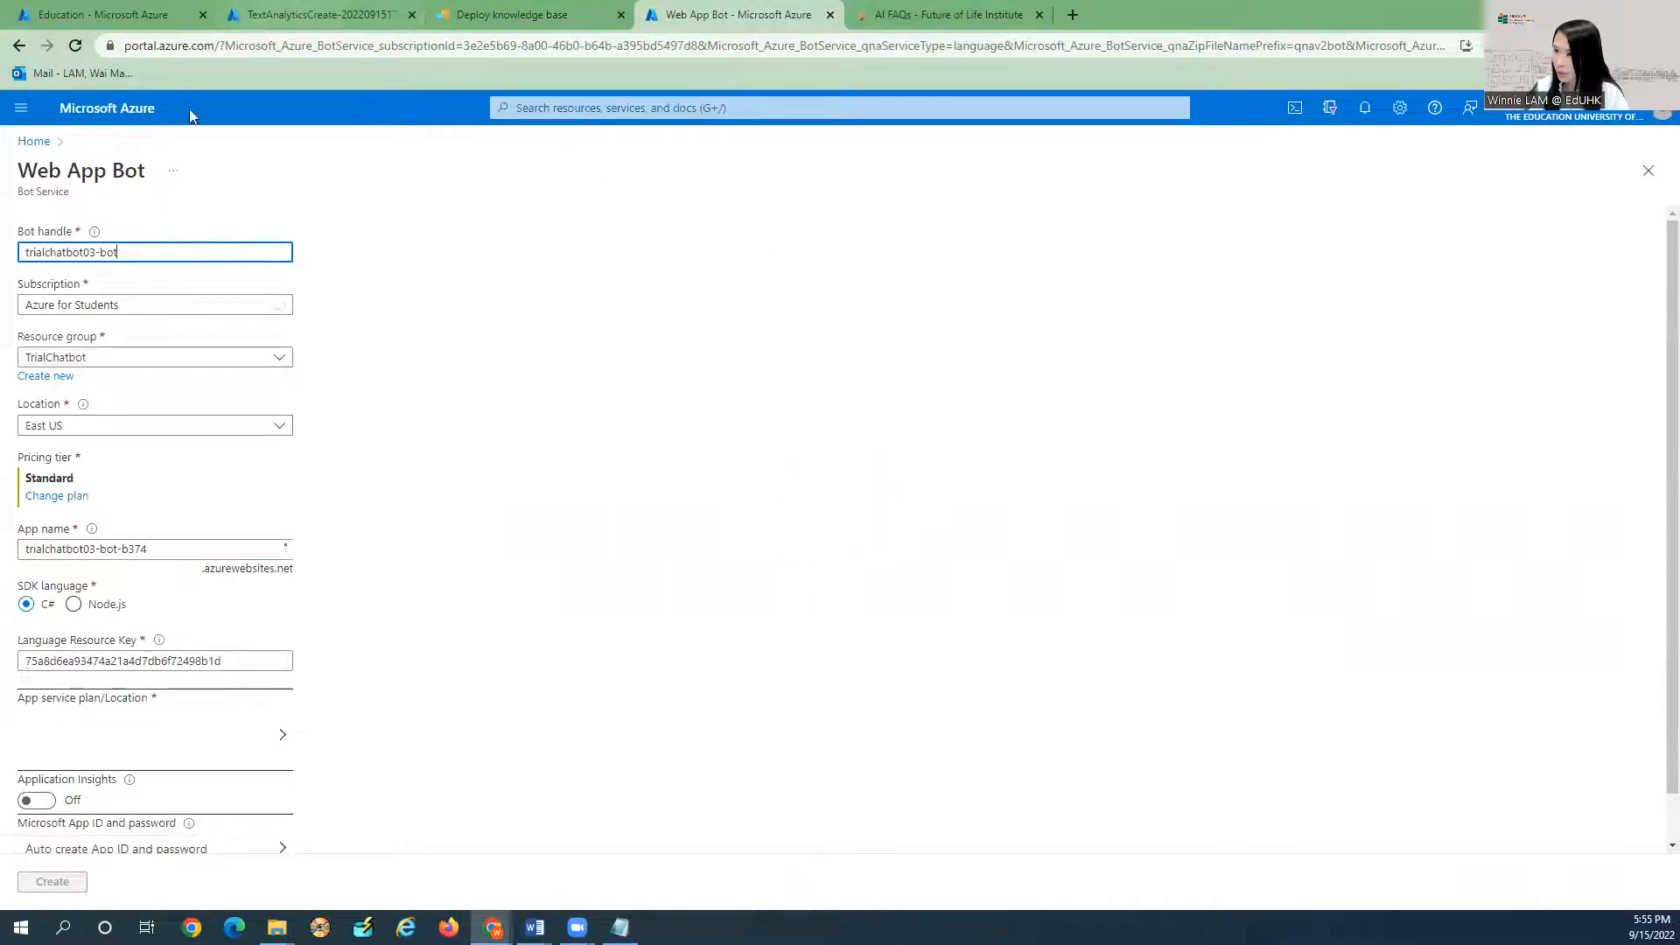
click(96, 304)
click(105, 364)
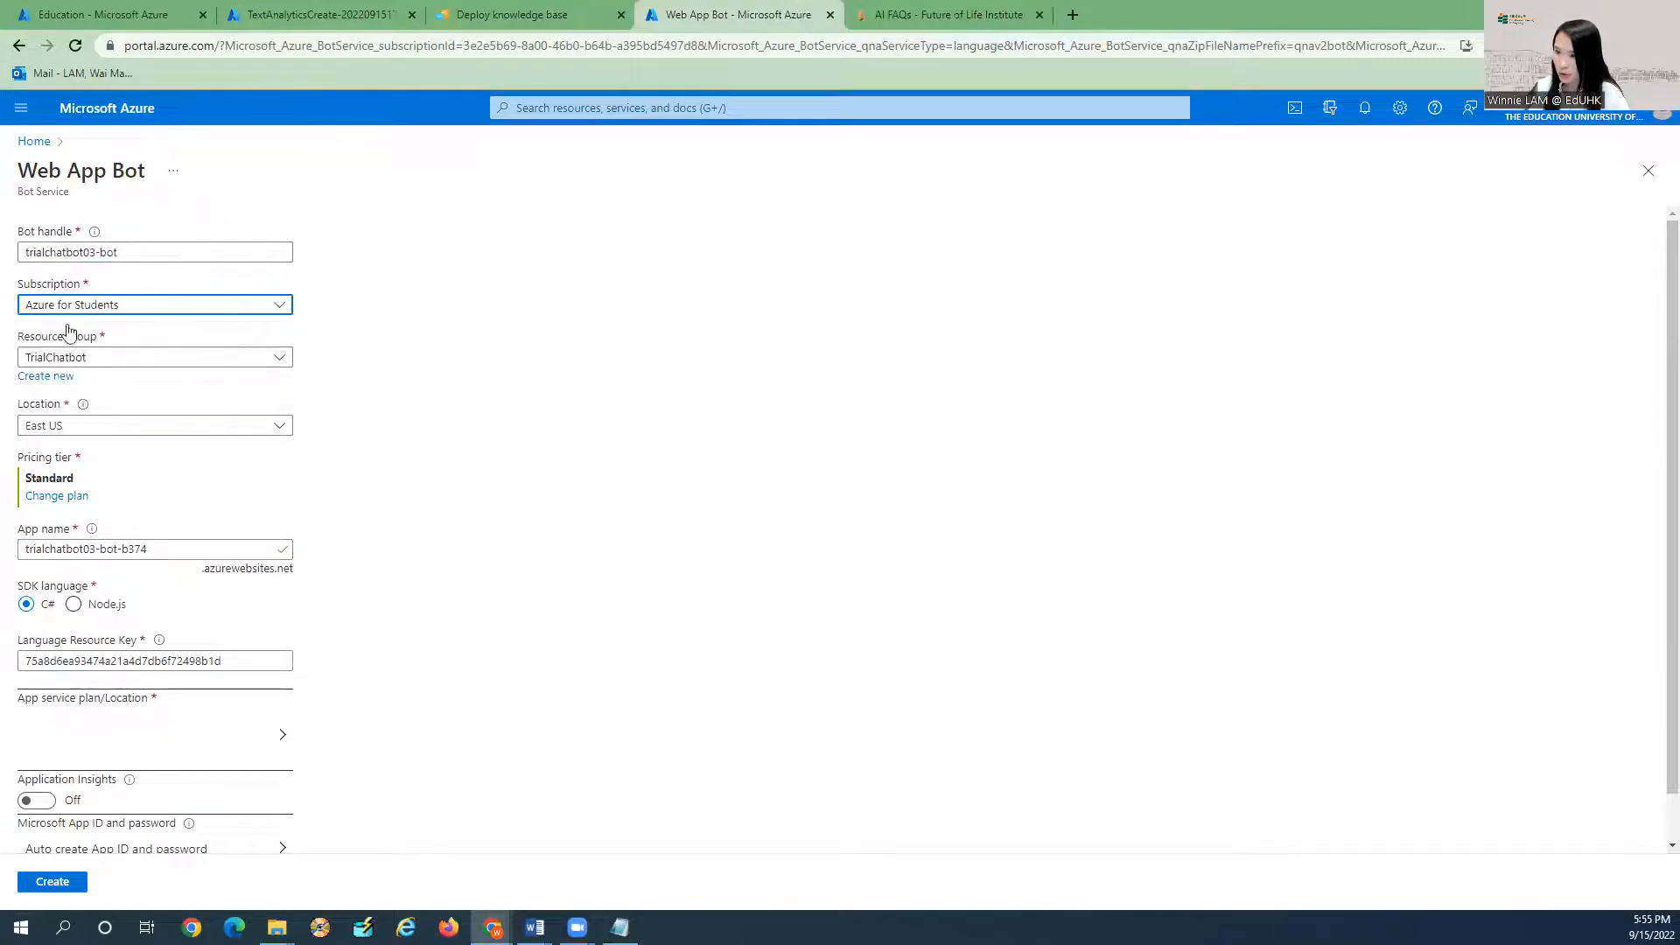
scroll(75, 416, down, 1)
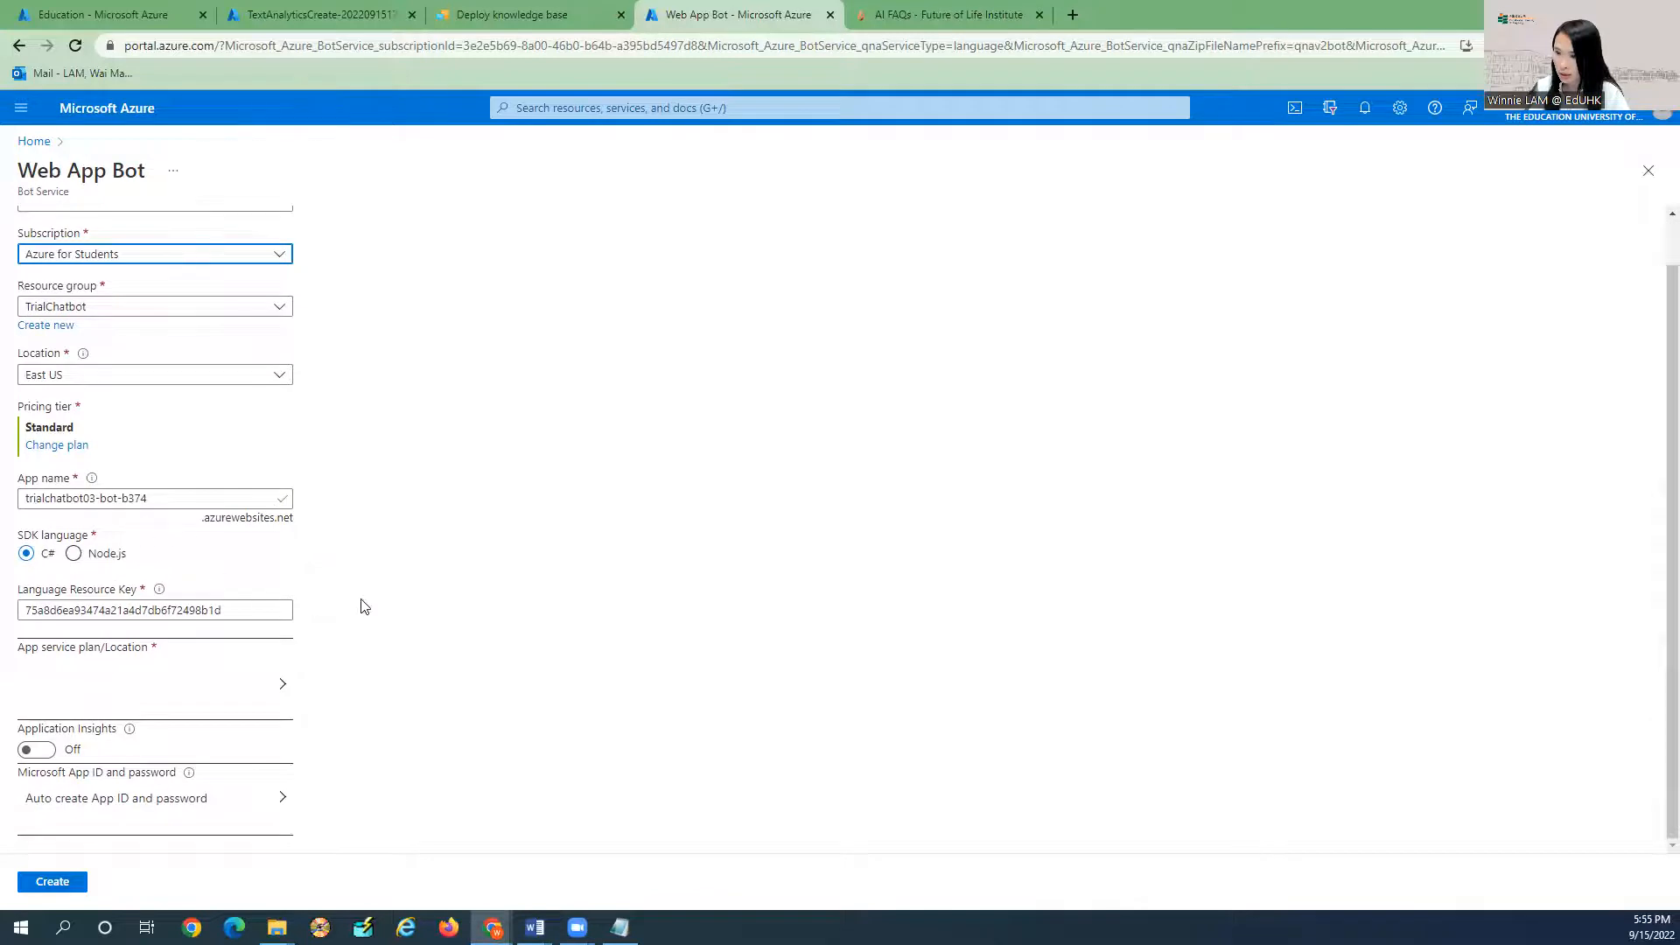
Create a new app service plan named TrialChatbot03 located in East US.
click(282, 685)
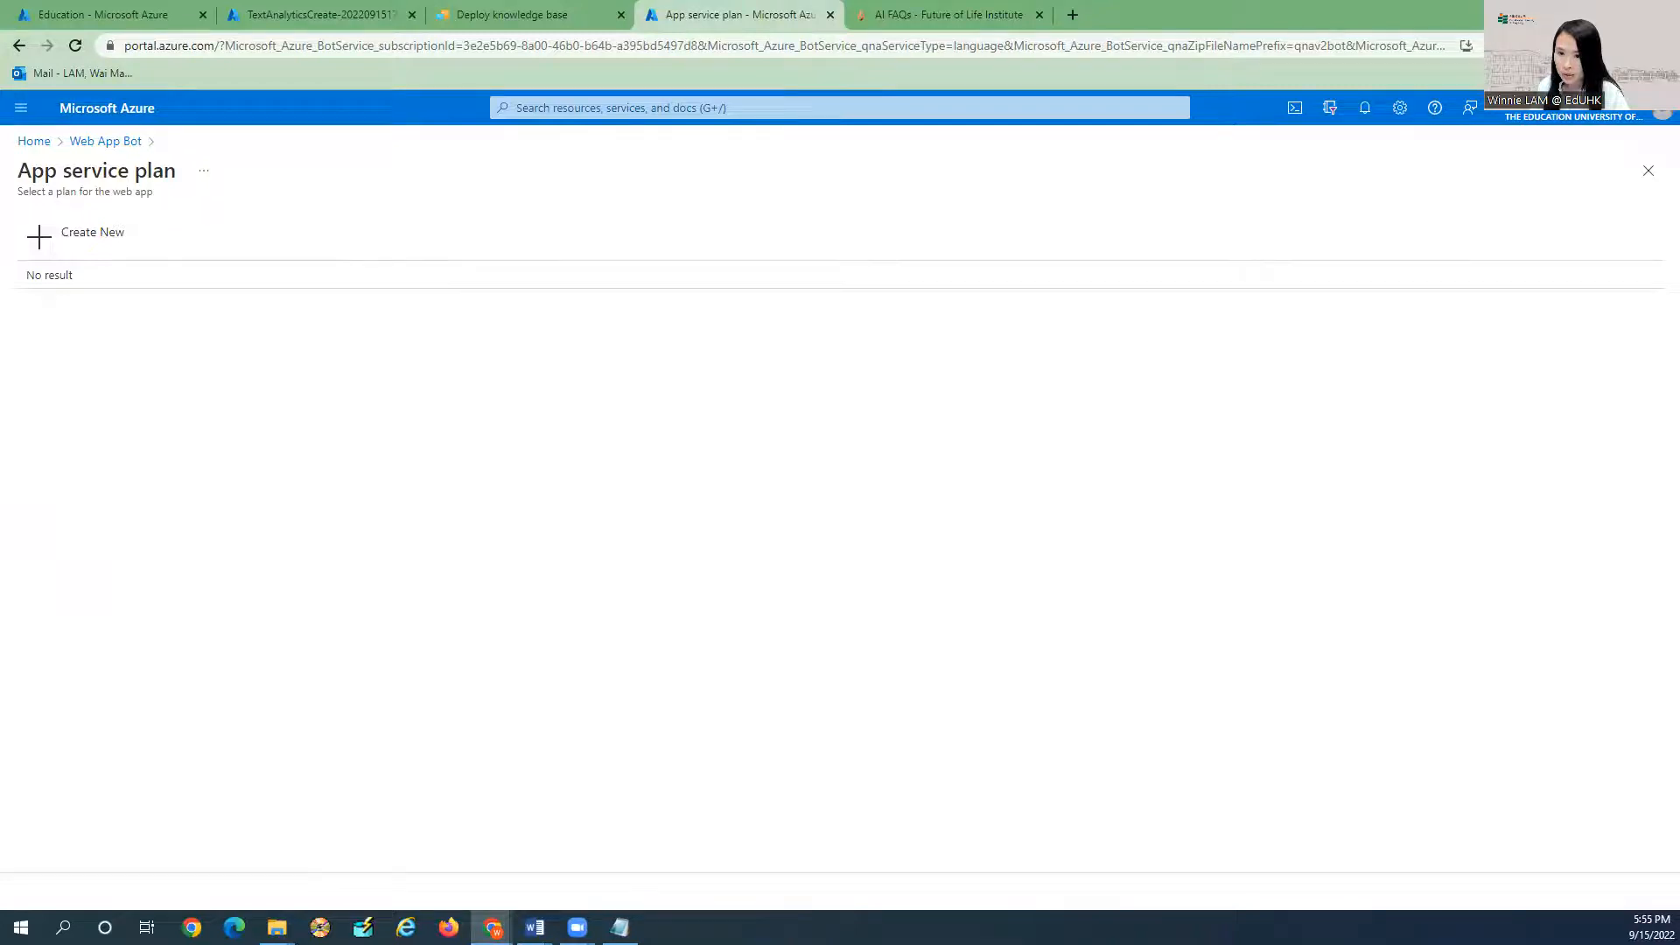
click(40, 238)
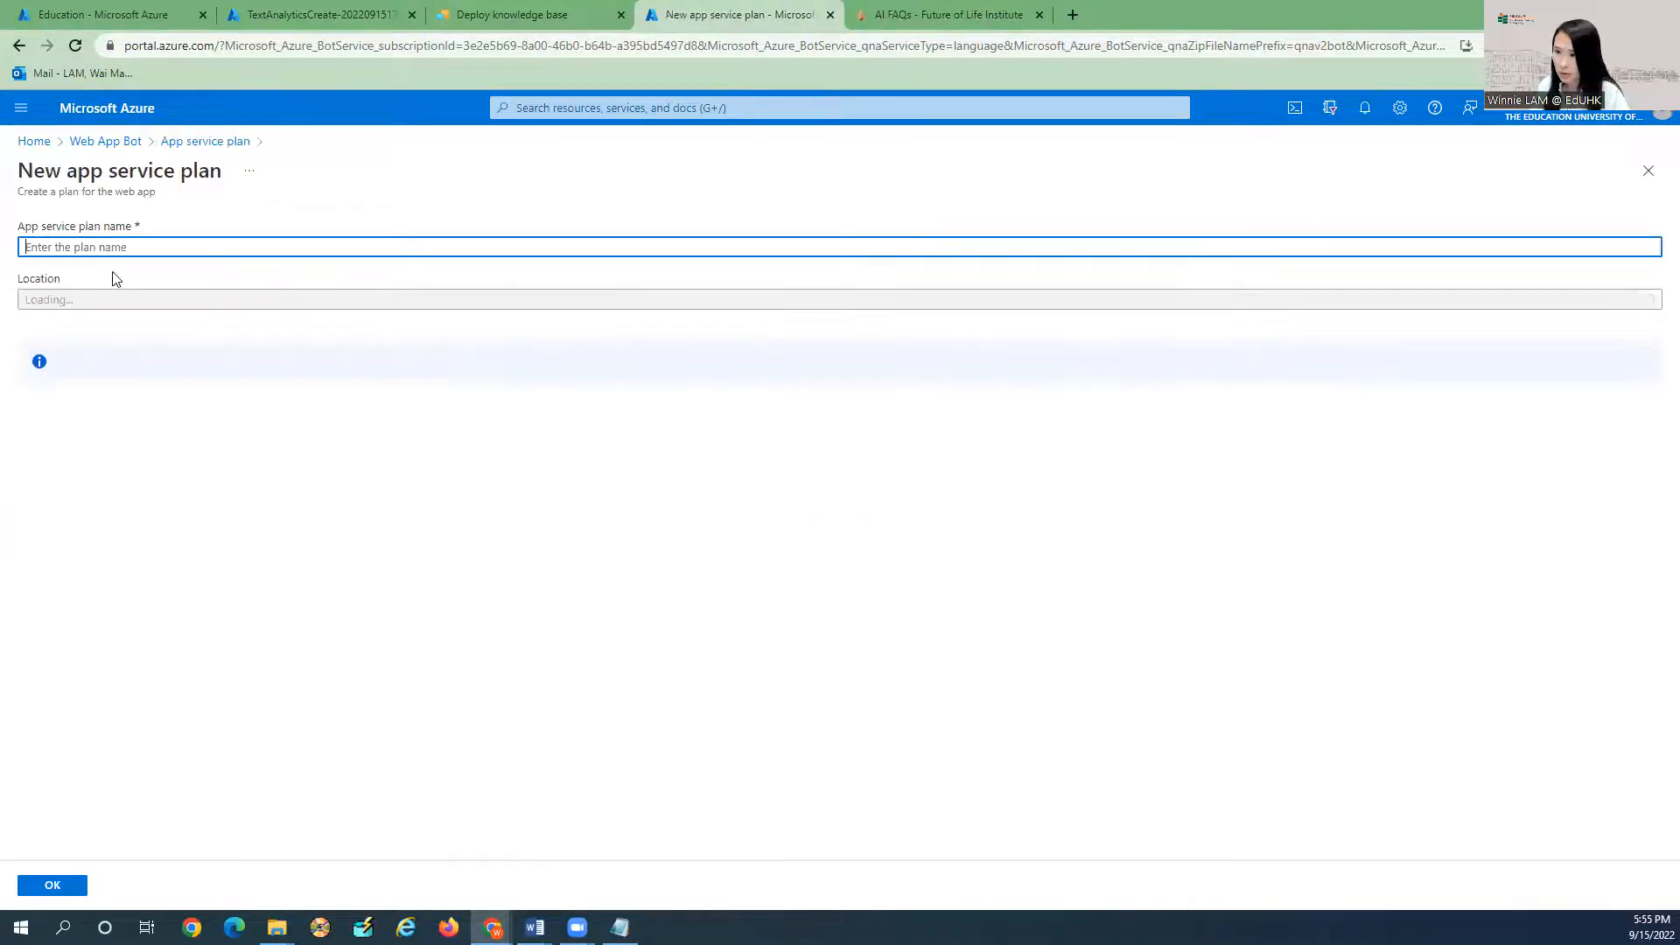
click(81, 248)
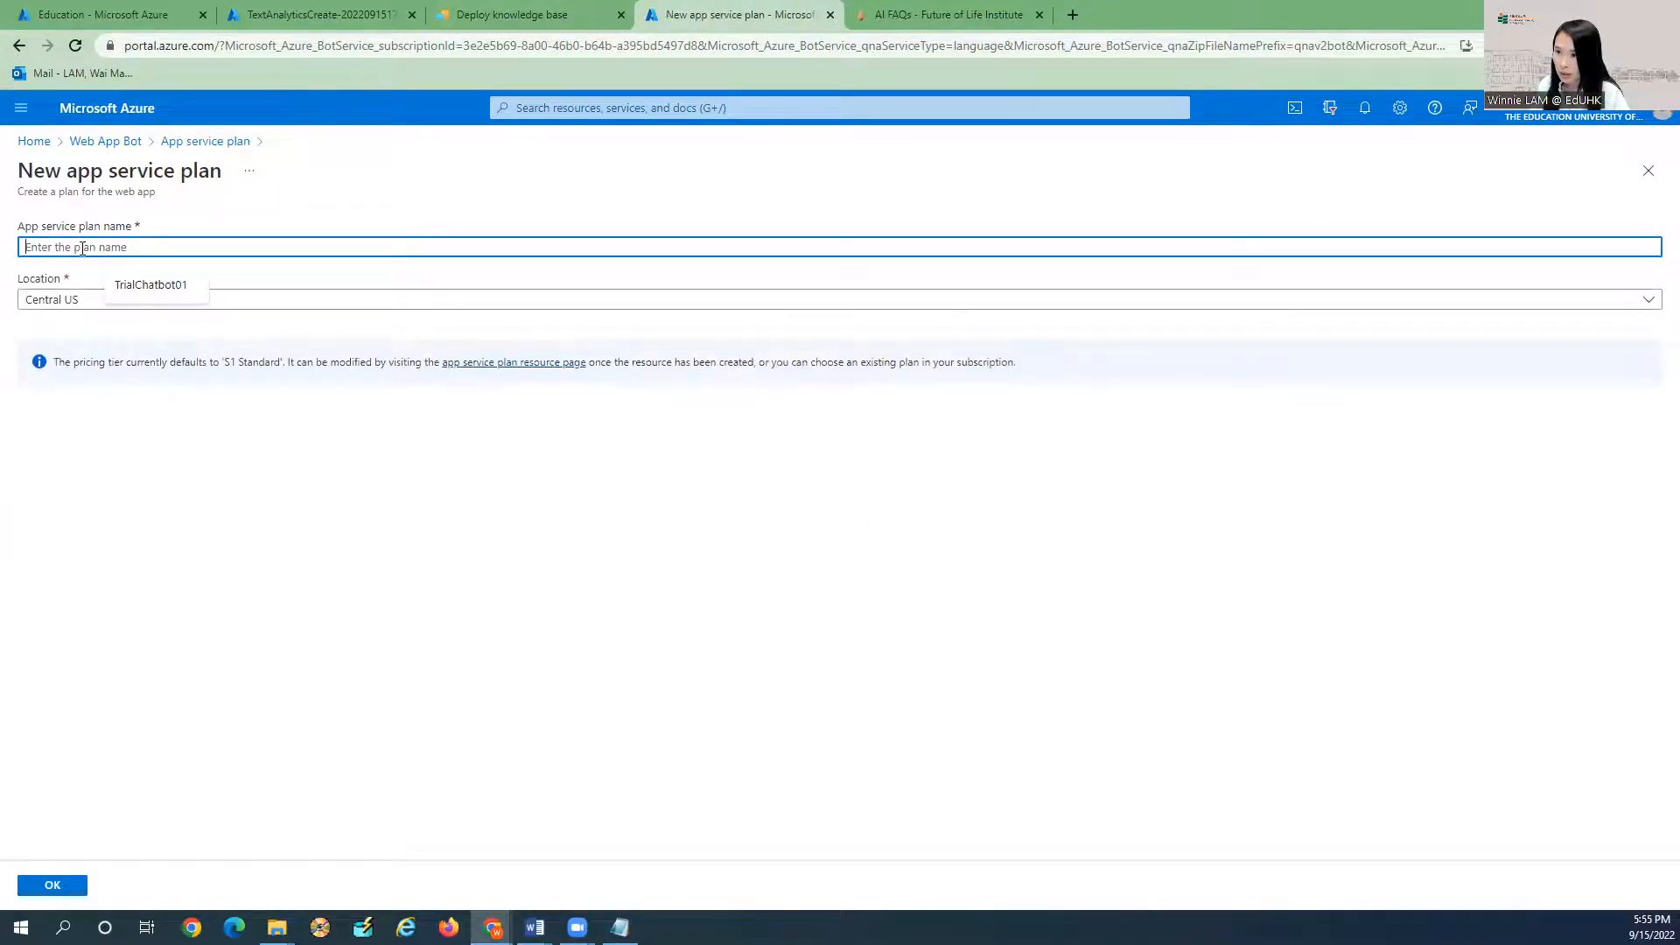
click(149, 284)
key(BackSpace)
text(3)
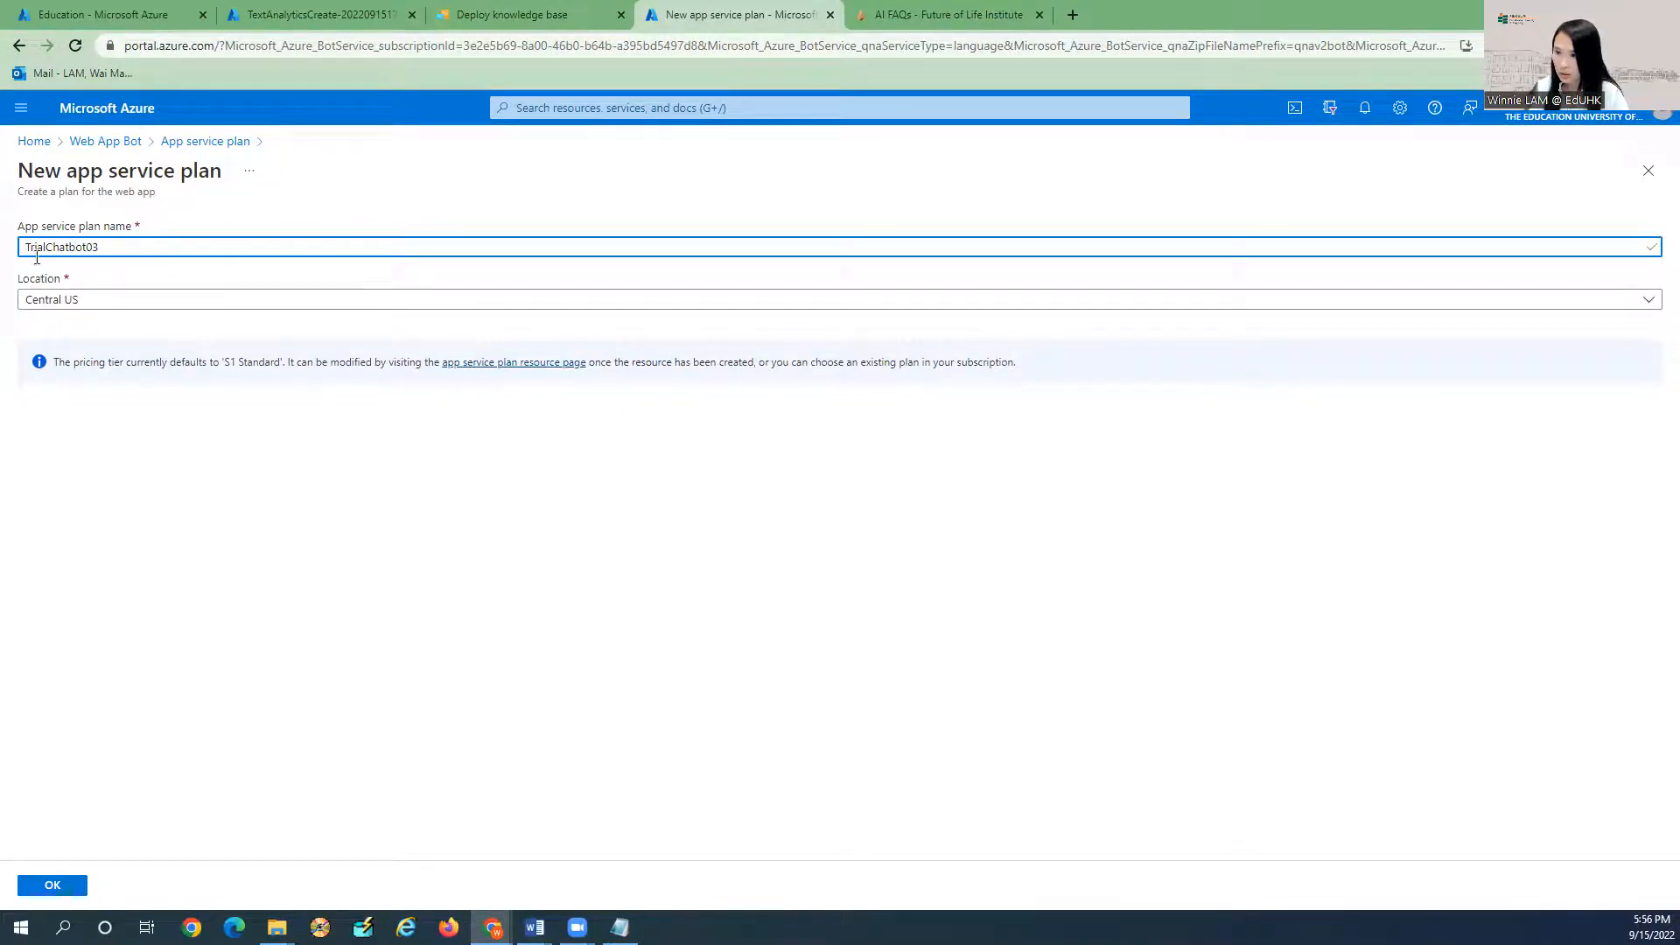
click(77, 300)
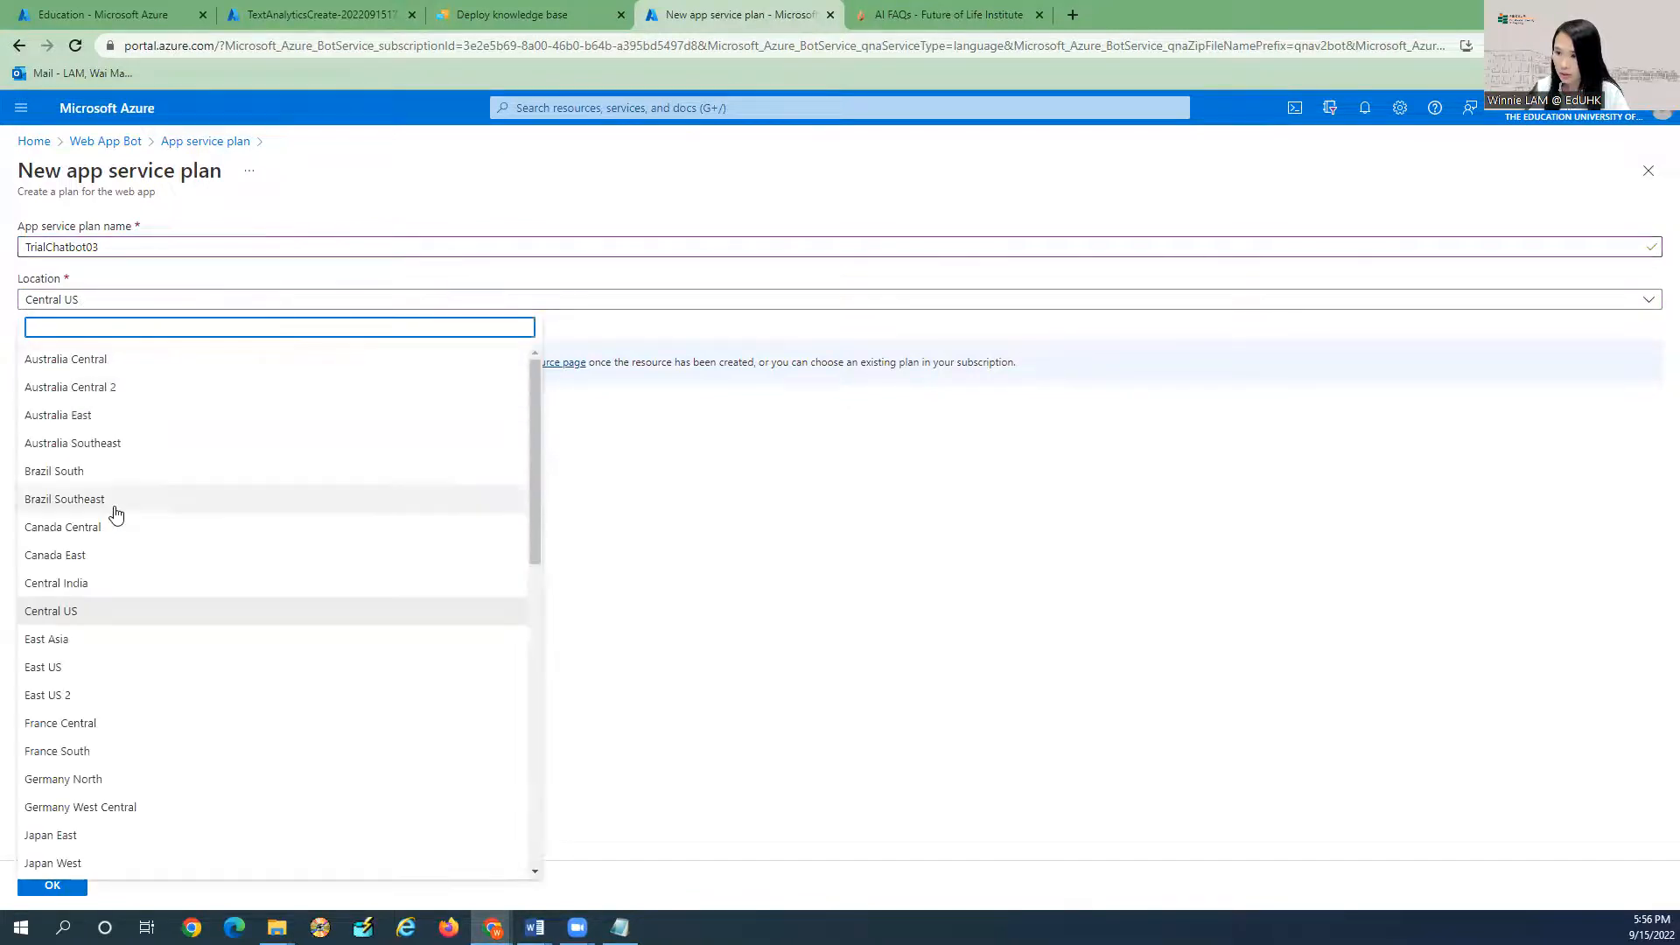
click(70, 670)
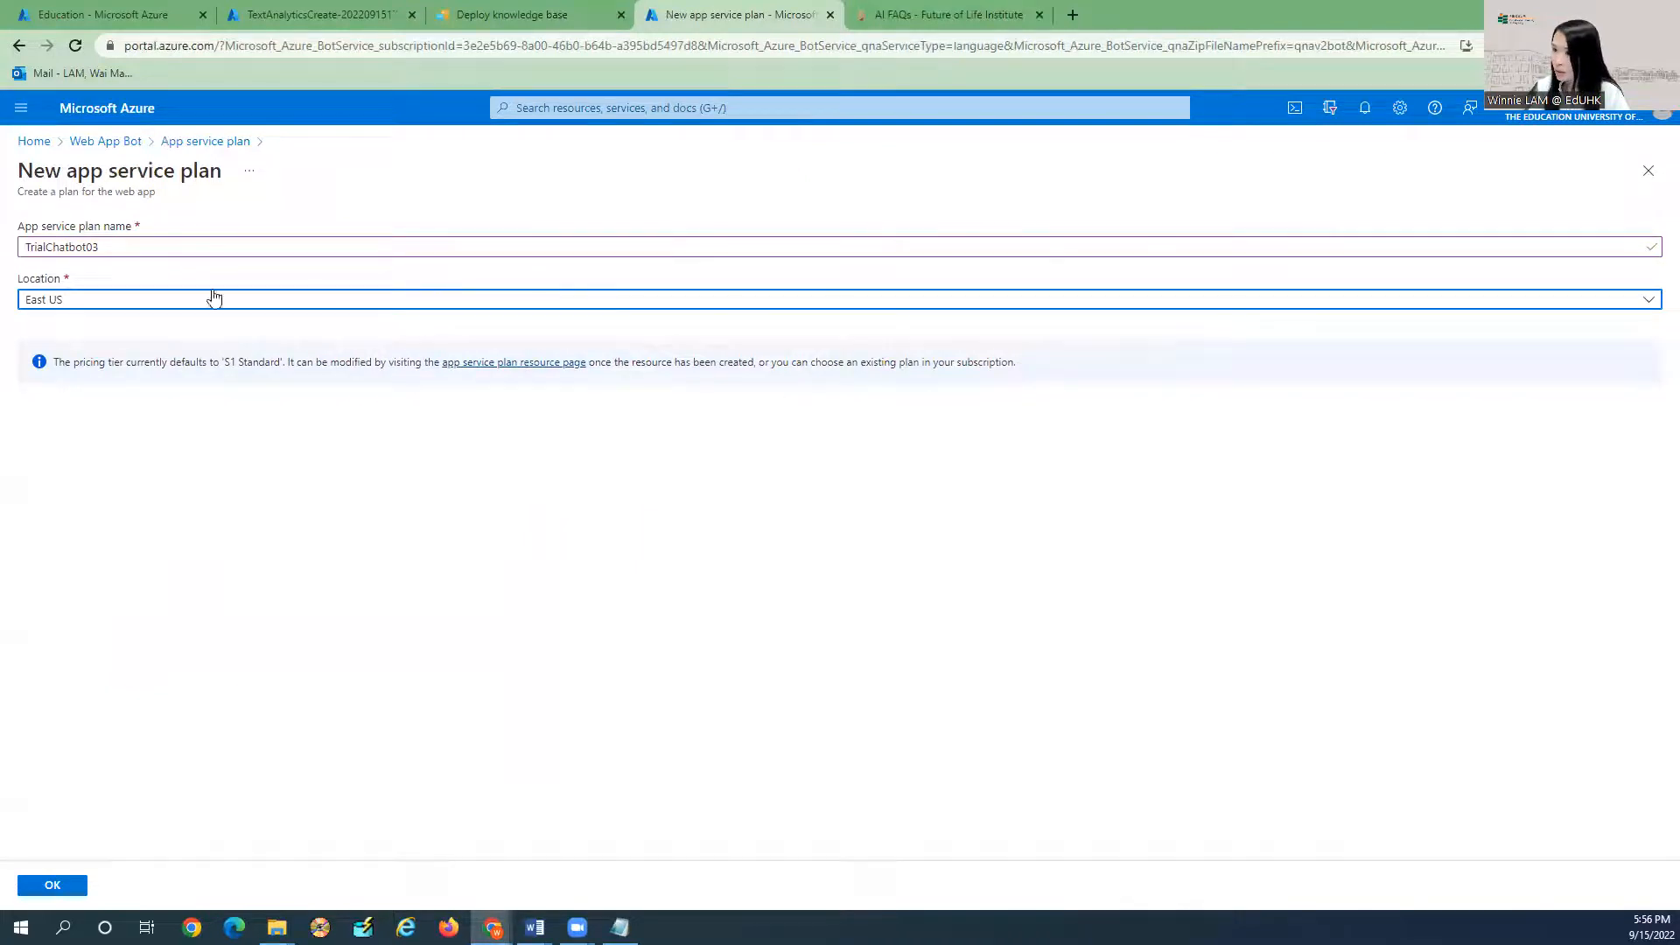
click(54, 885)
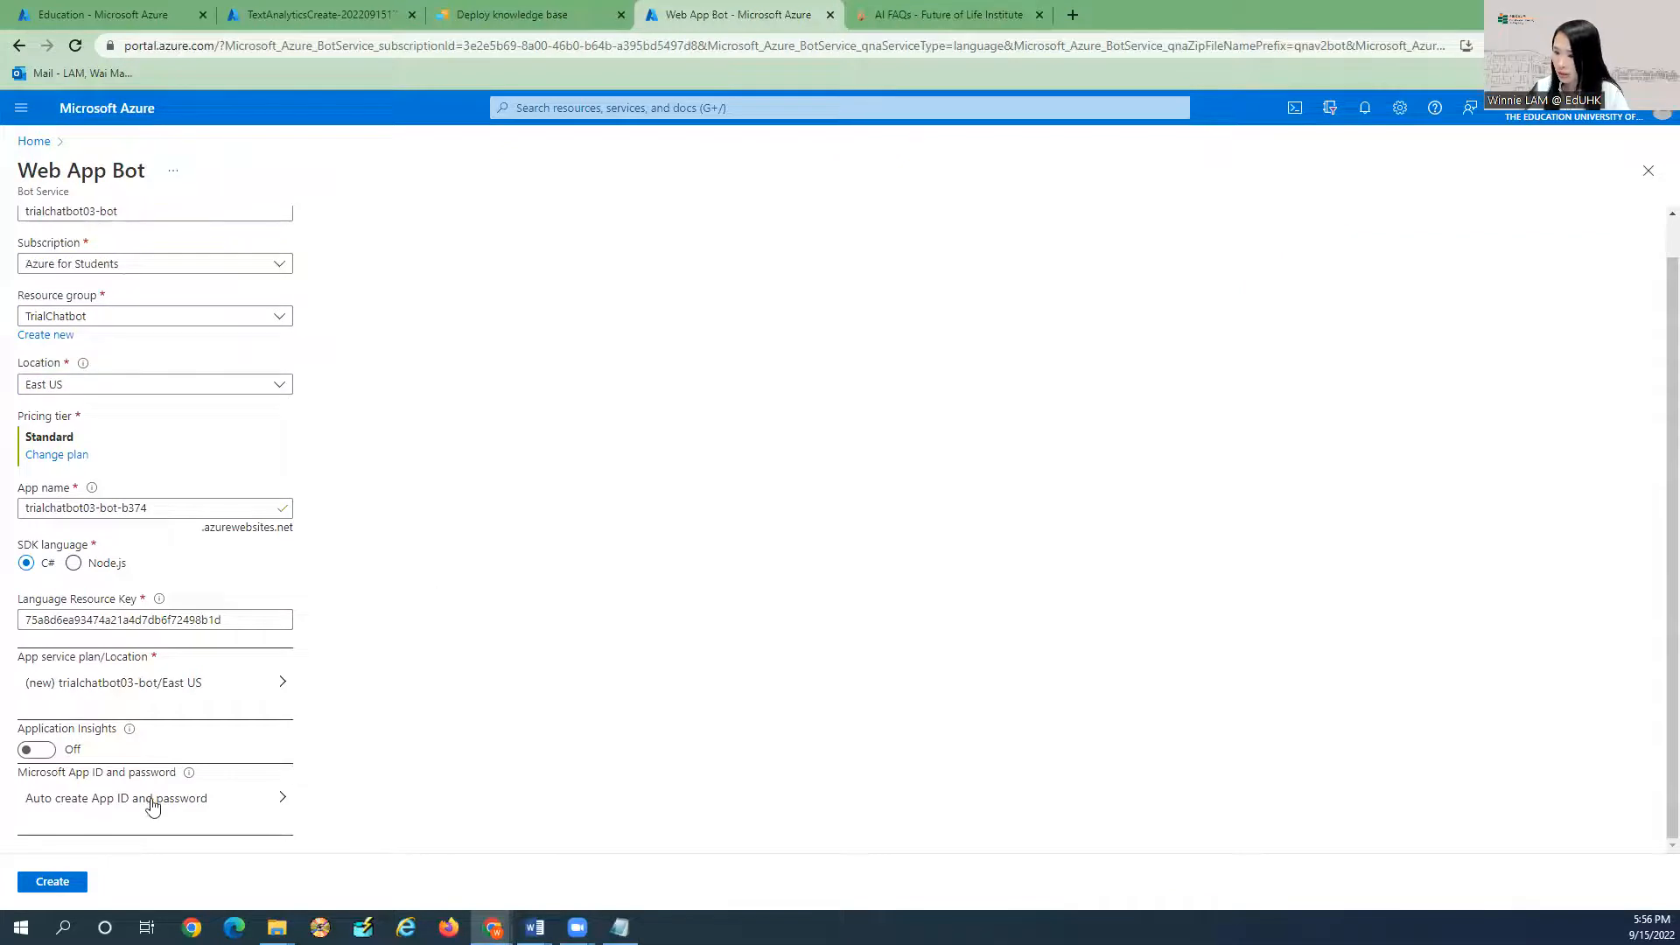
Submit the Web App Bot for creation.
scroll(183, 332, up, 1)
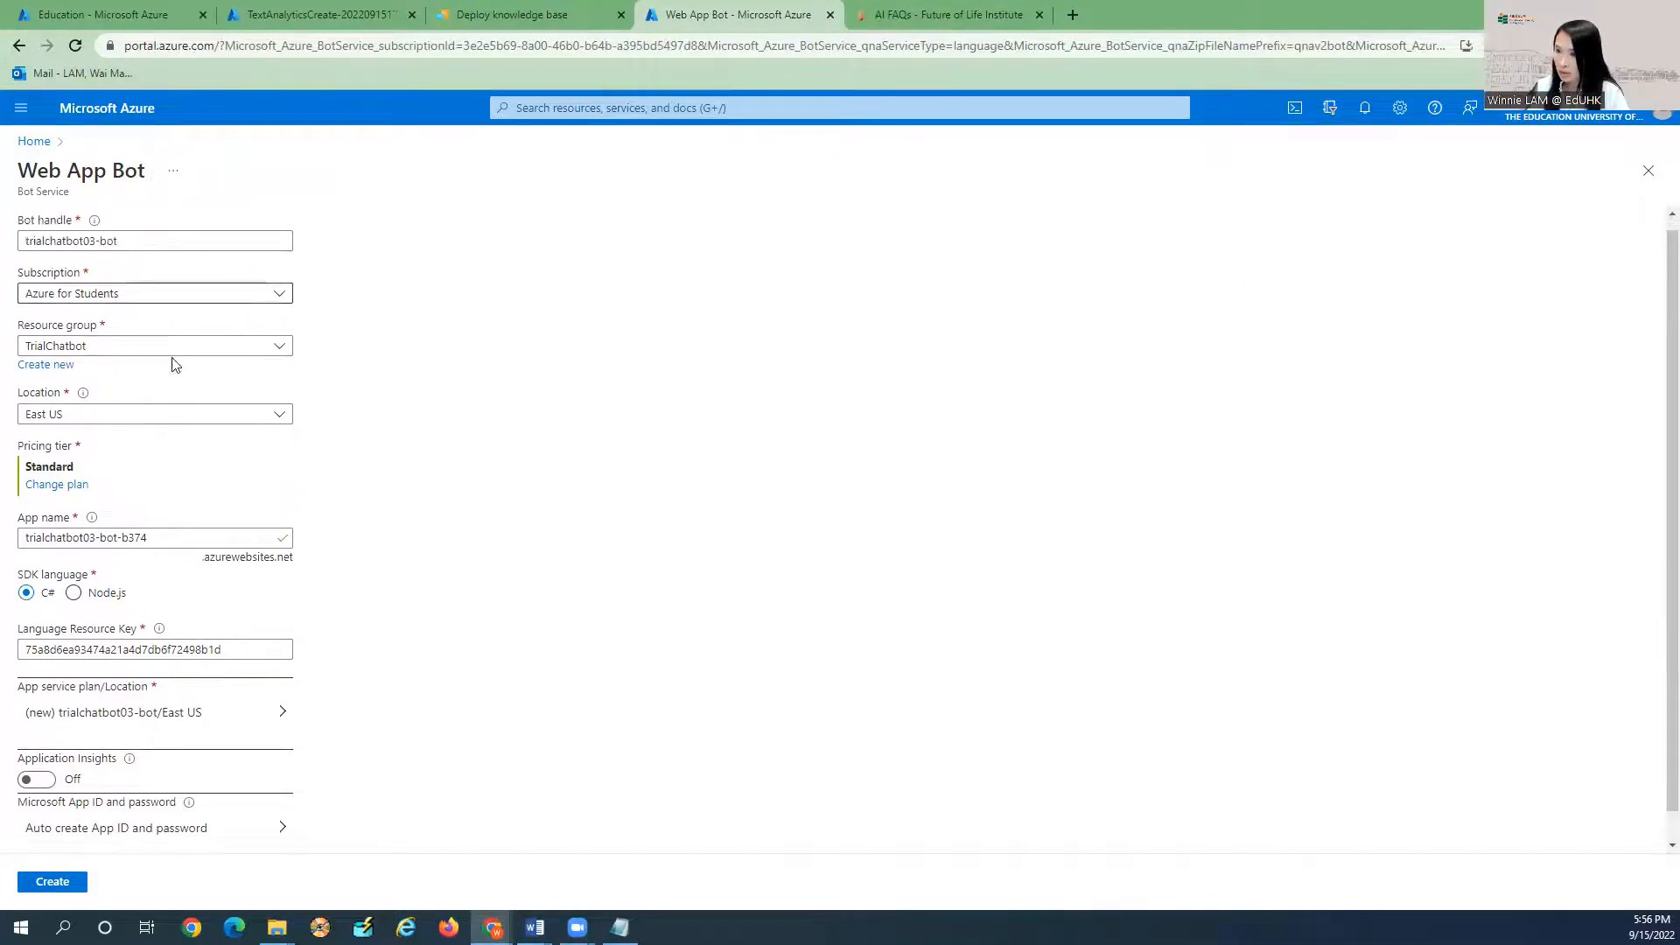
scroll(175, 377, down, 1)
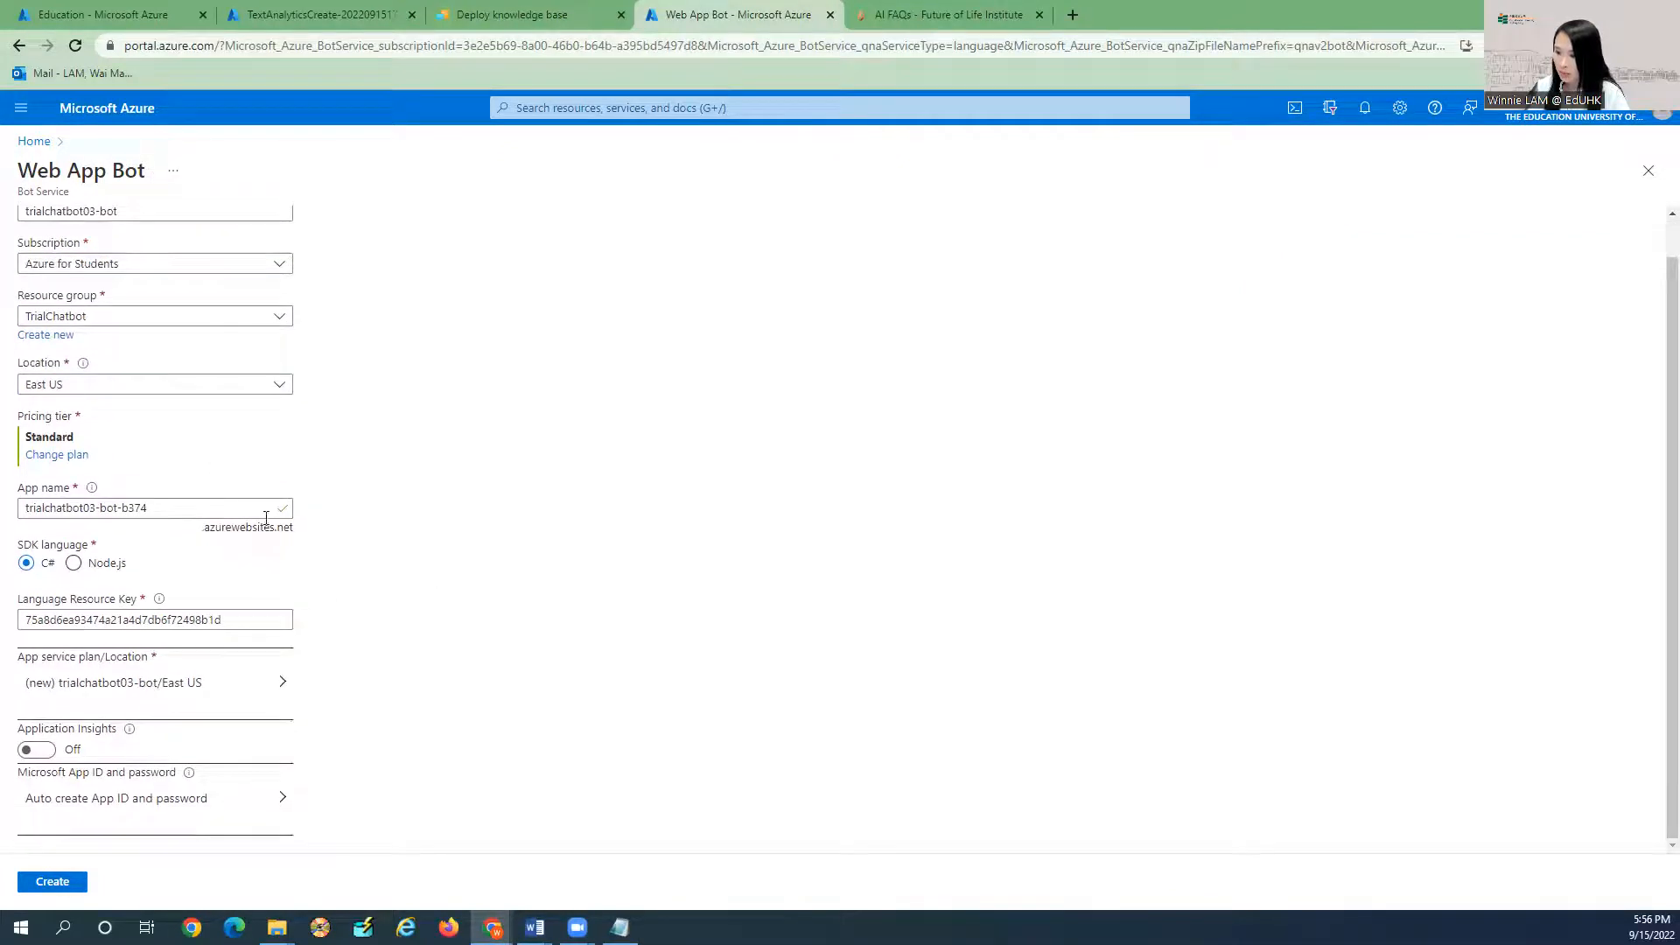
click(54, 883)
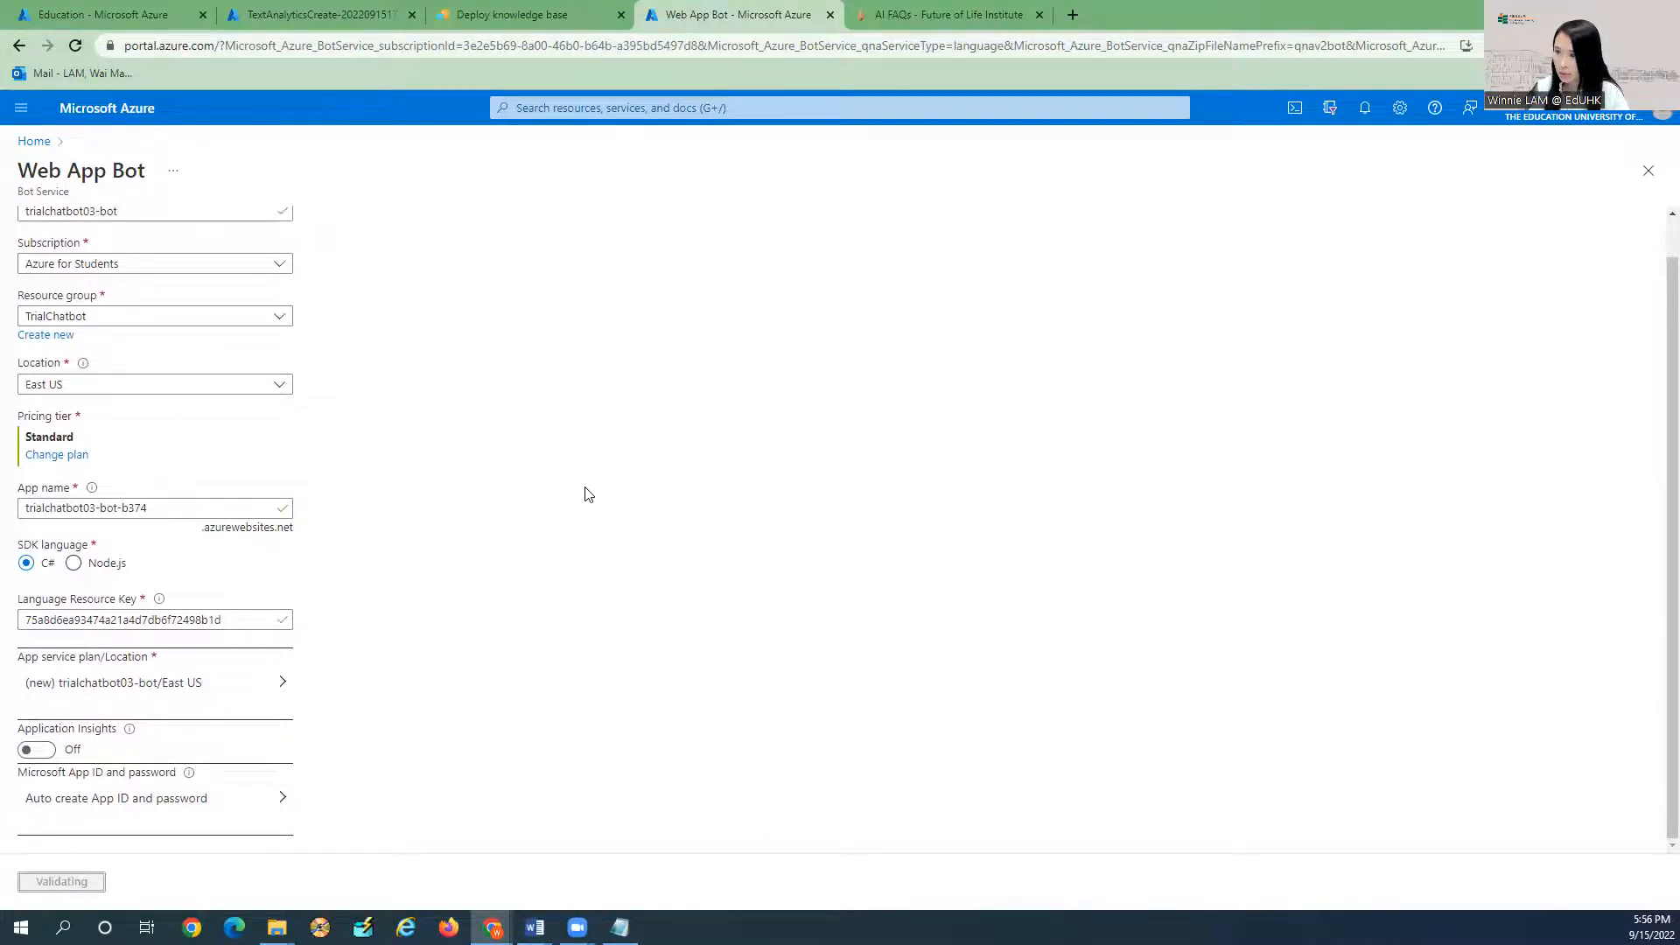
Watch Notifications until the trialchatbot03-bot deployment to resource group TrialChatbot succeeds.
scroll(588, 495, up, 1)
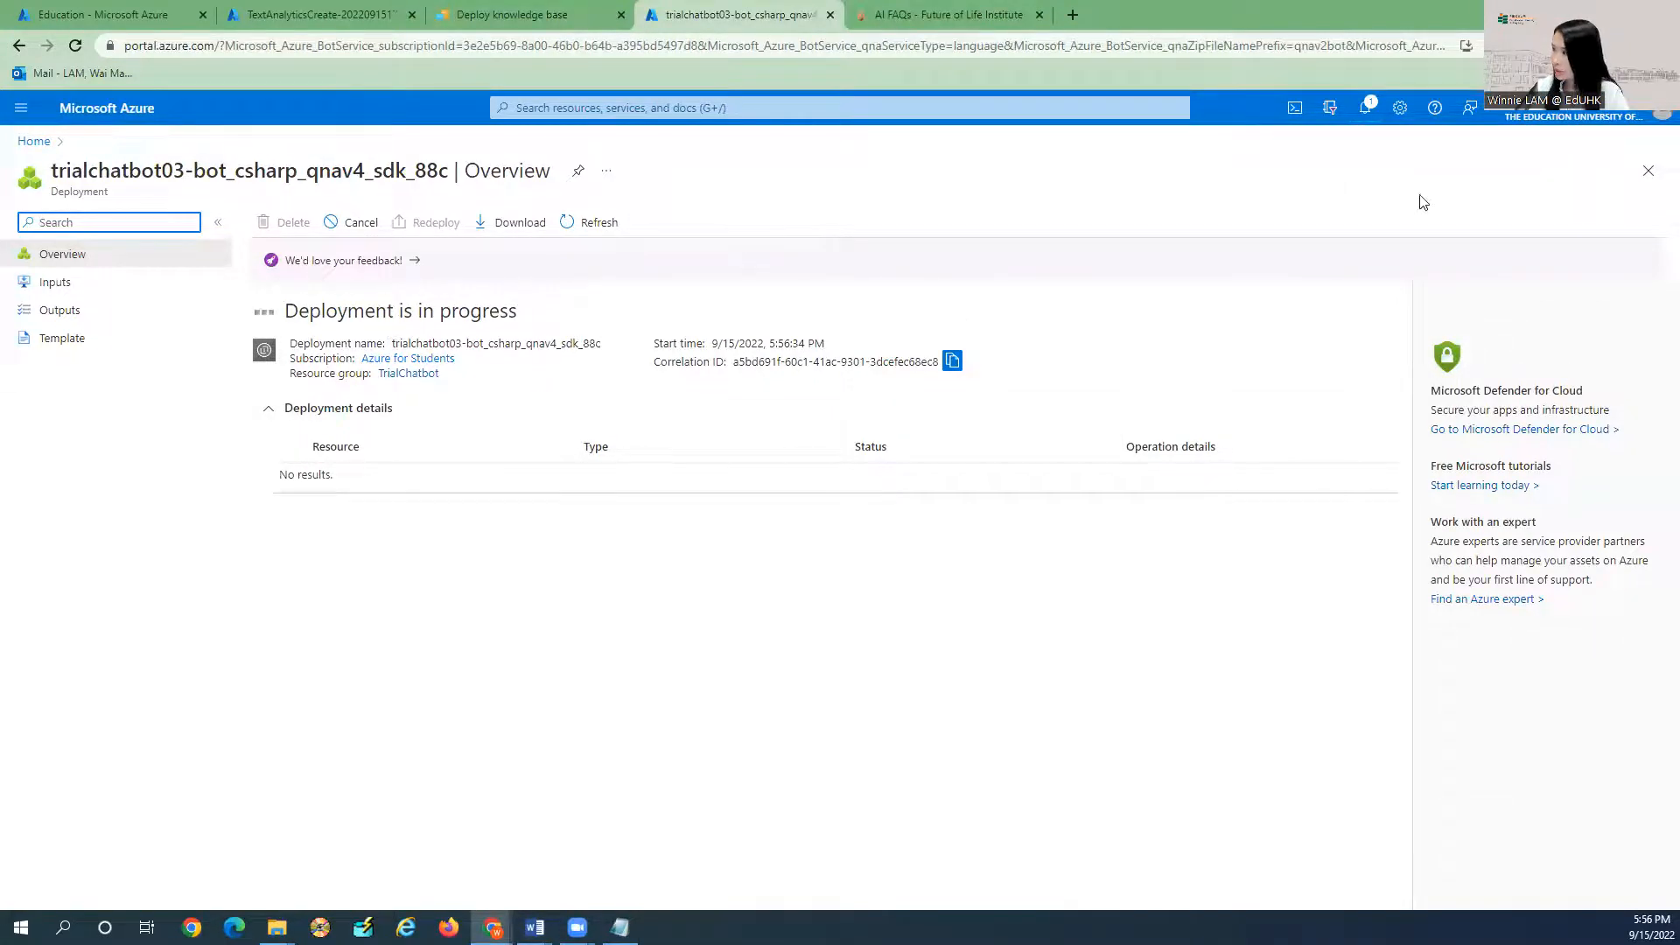
click(1368, 108)
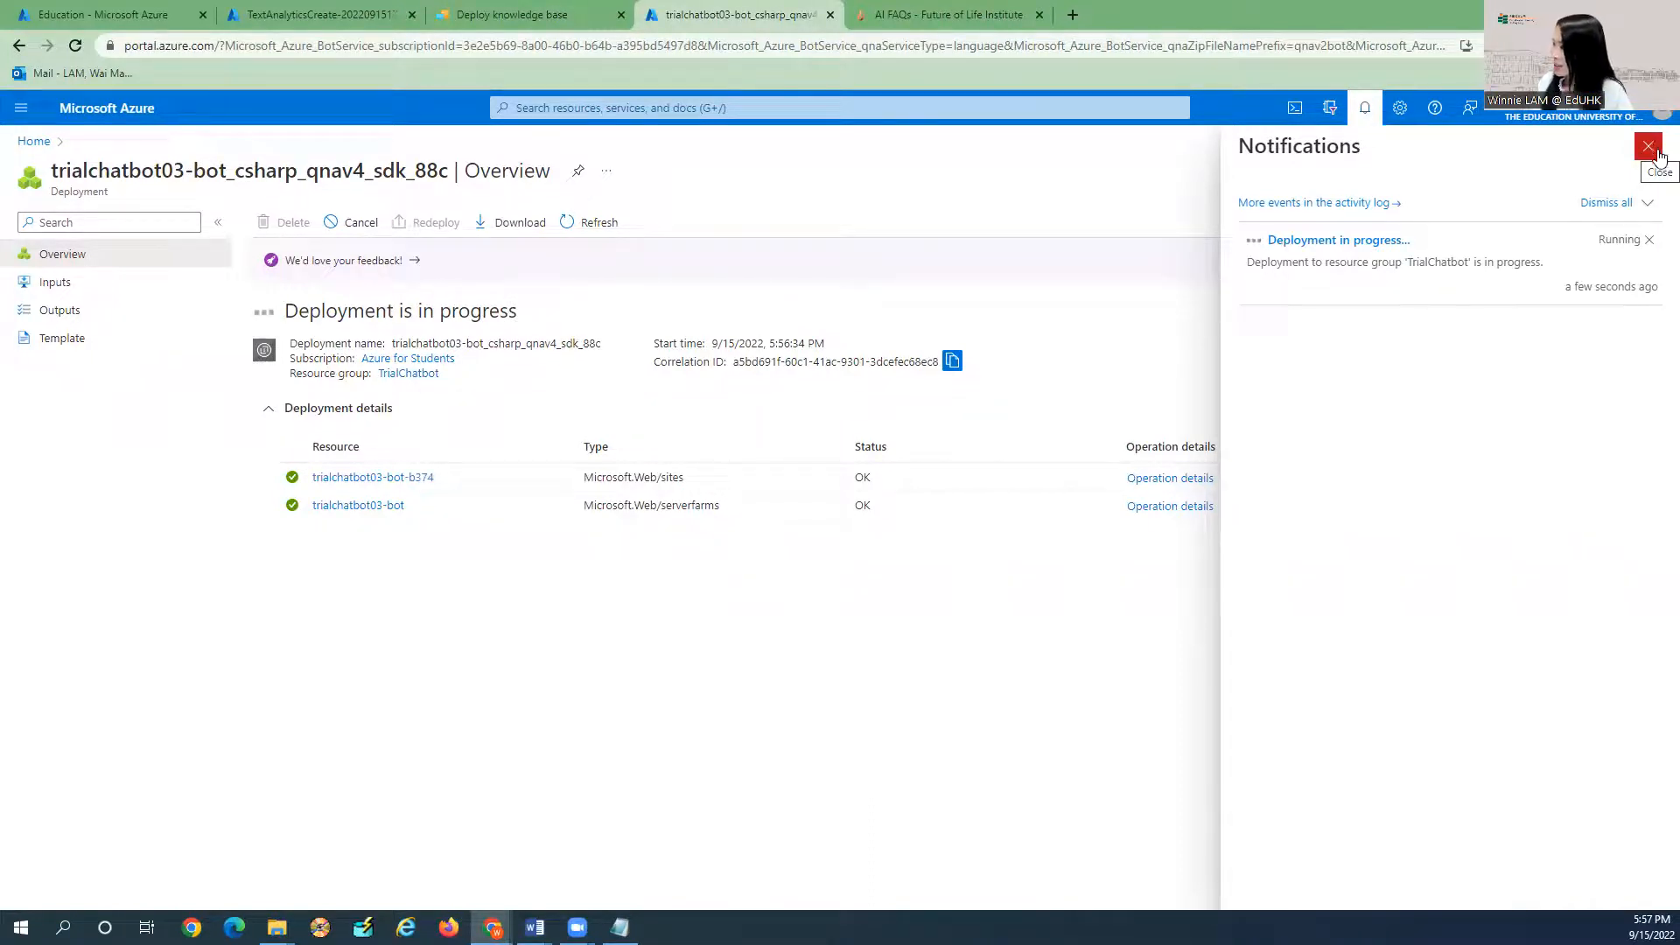
click(1649, 143)
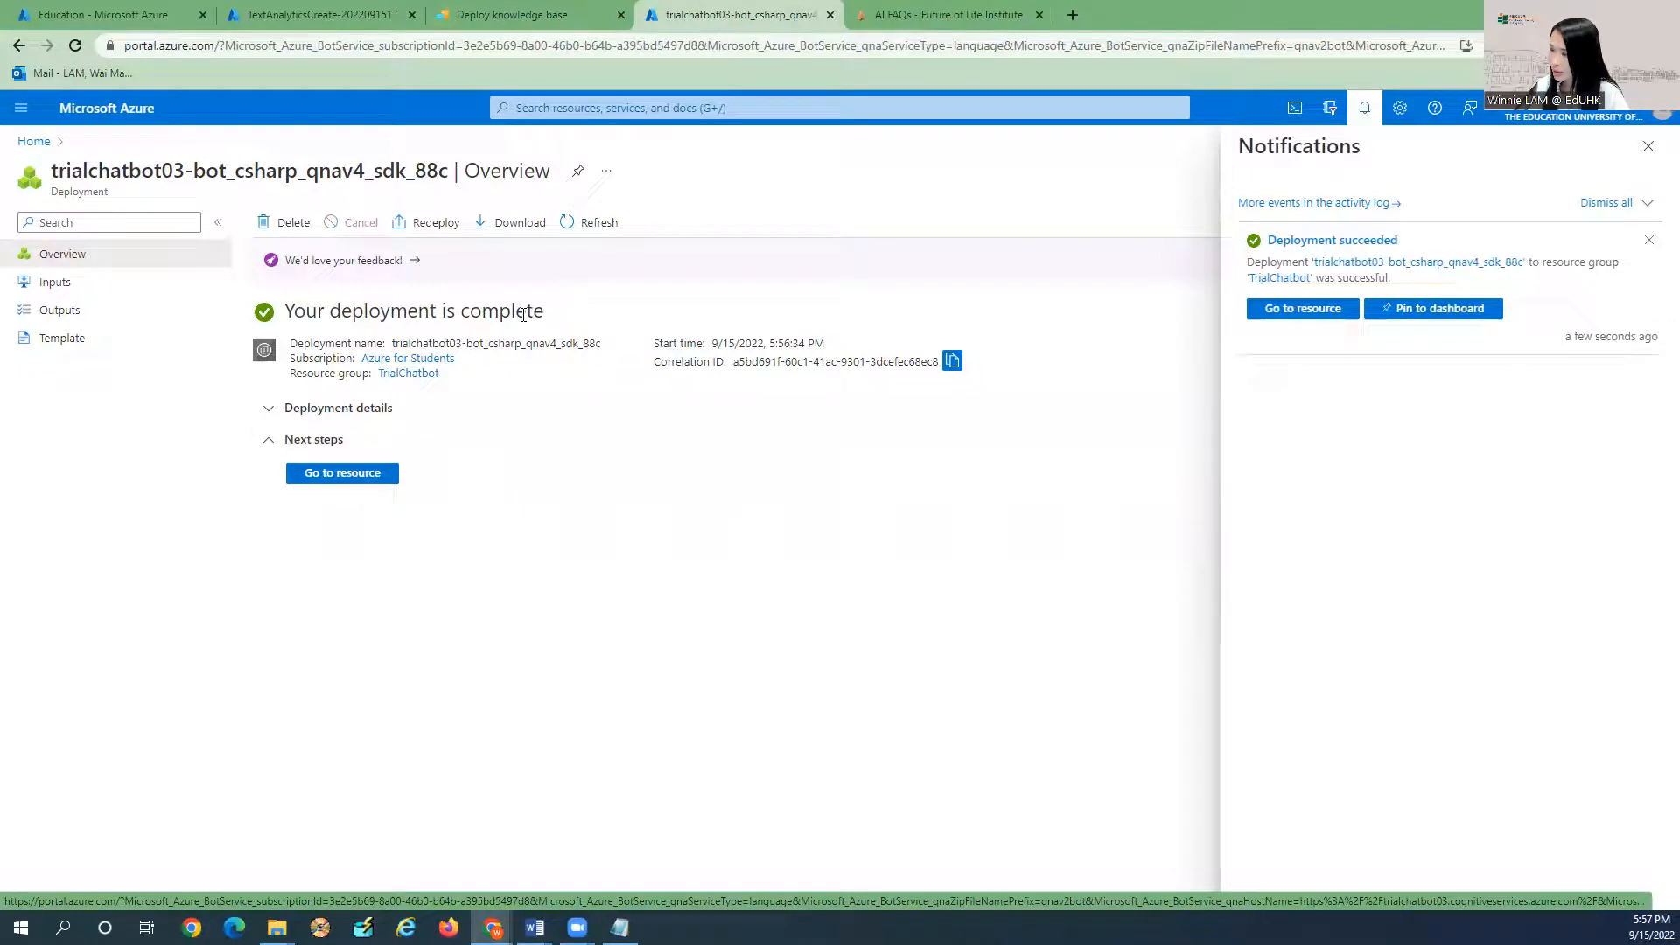
click(1650, 151)
Open trialchatbot03-bot's Configuration and launch Test in Web Chat, ready to type a message.
click(342, 480)
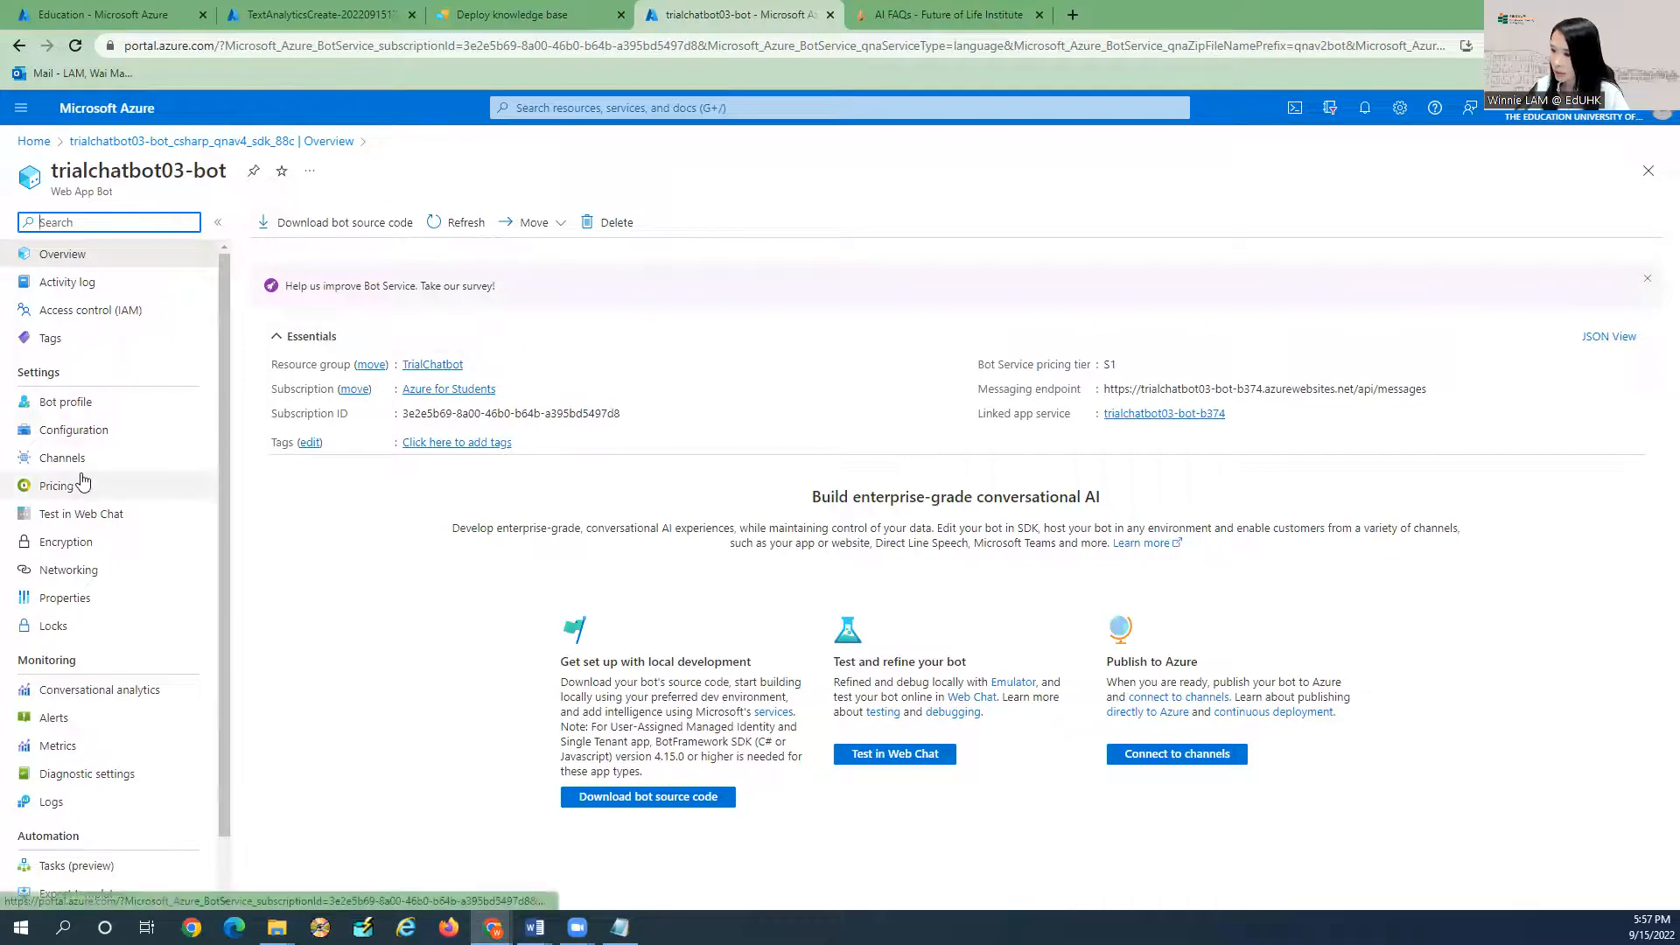
scroll(83, 477, down, 1)
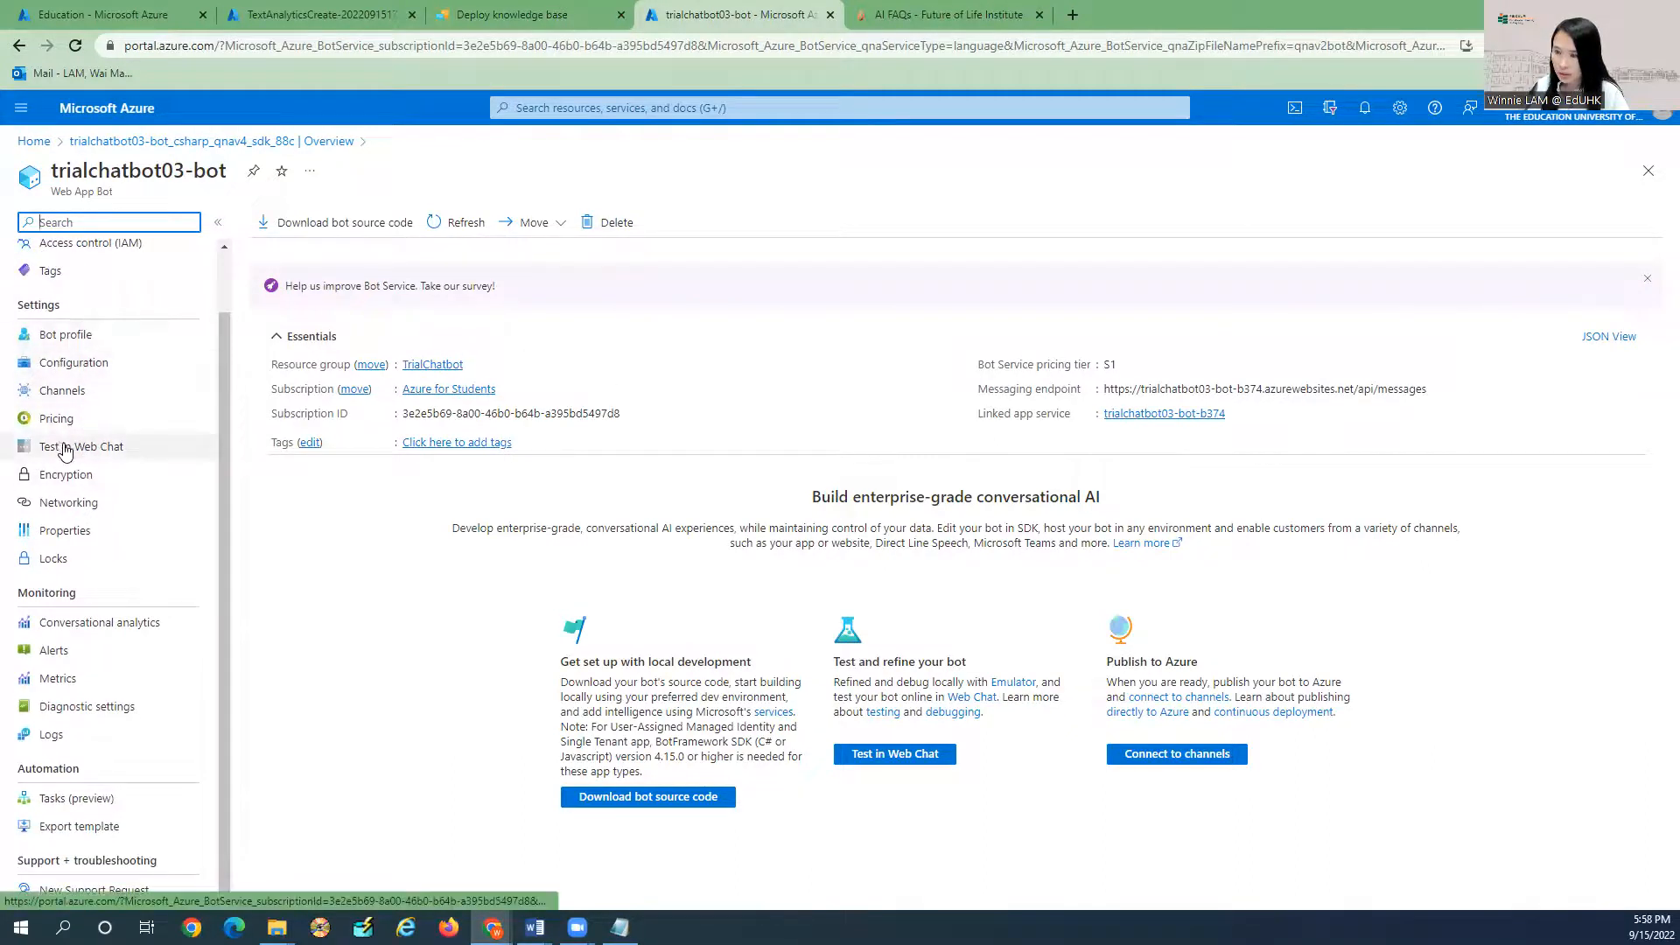
click(75, 342)
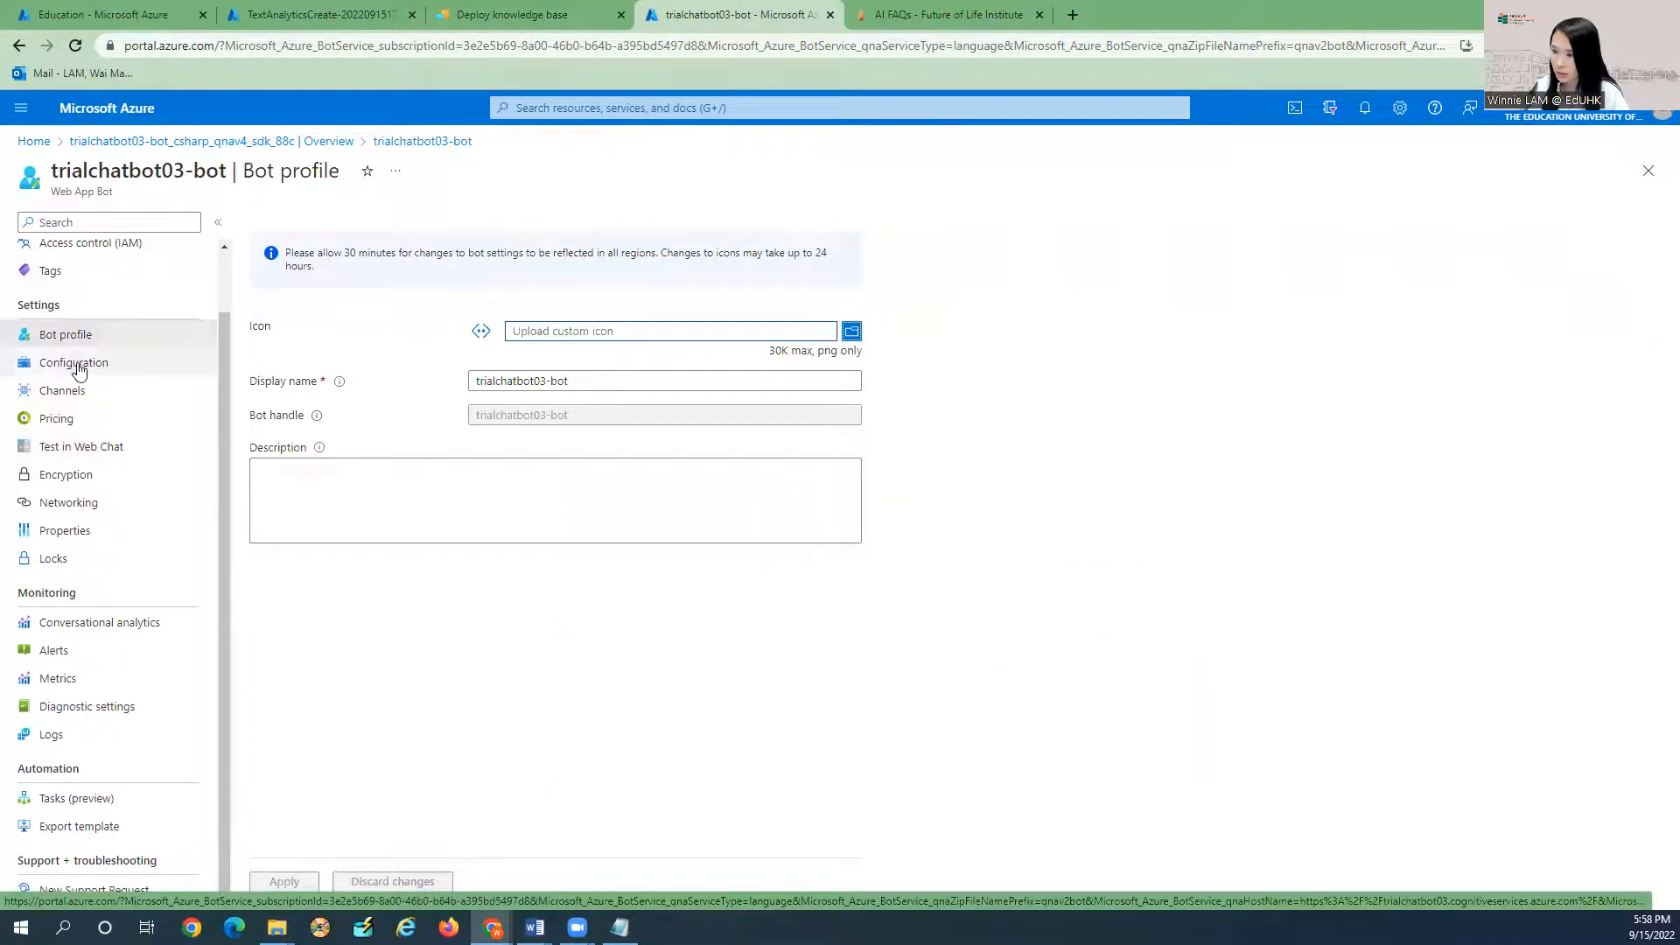
click(77, 364)
click(101, 447)
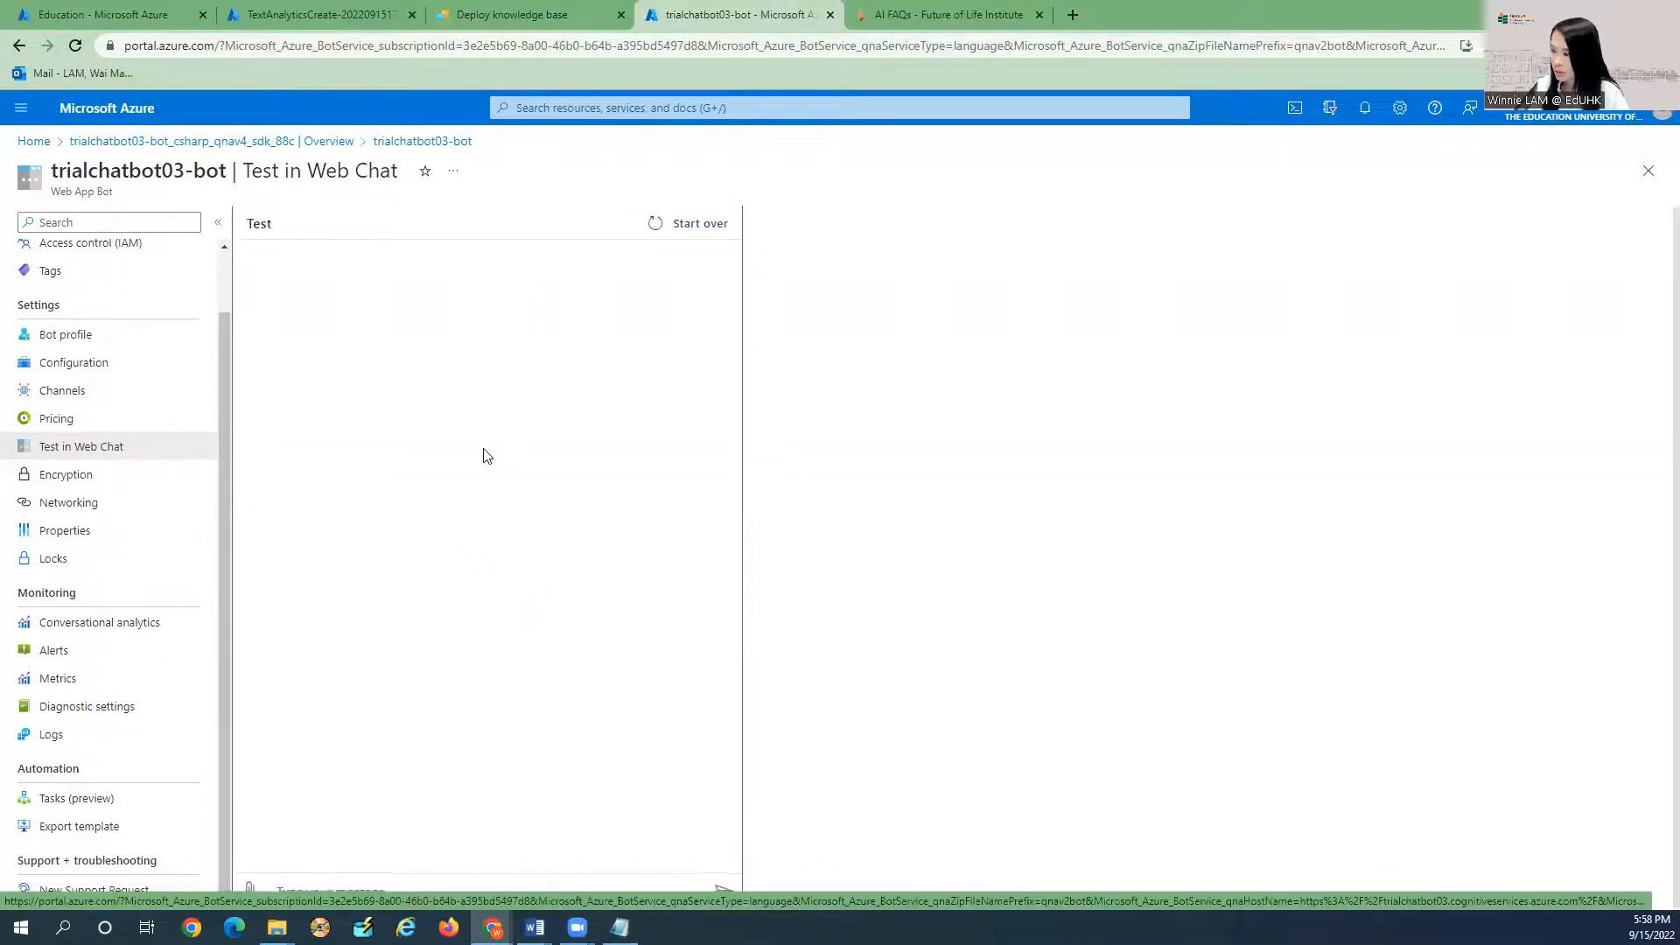
click(333, 887)
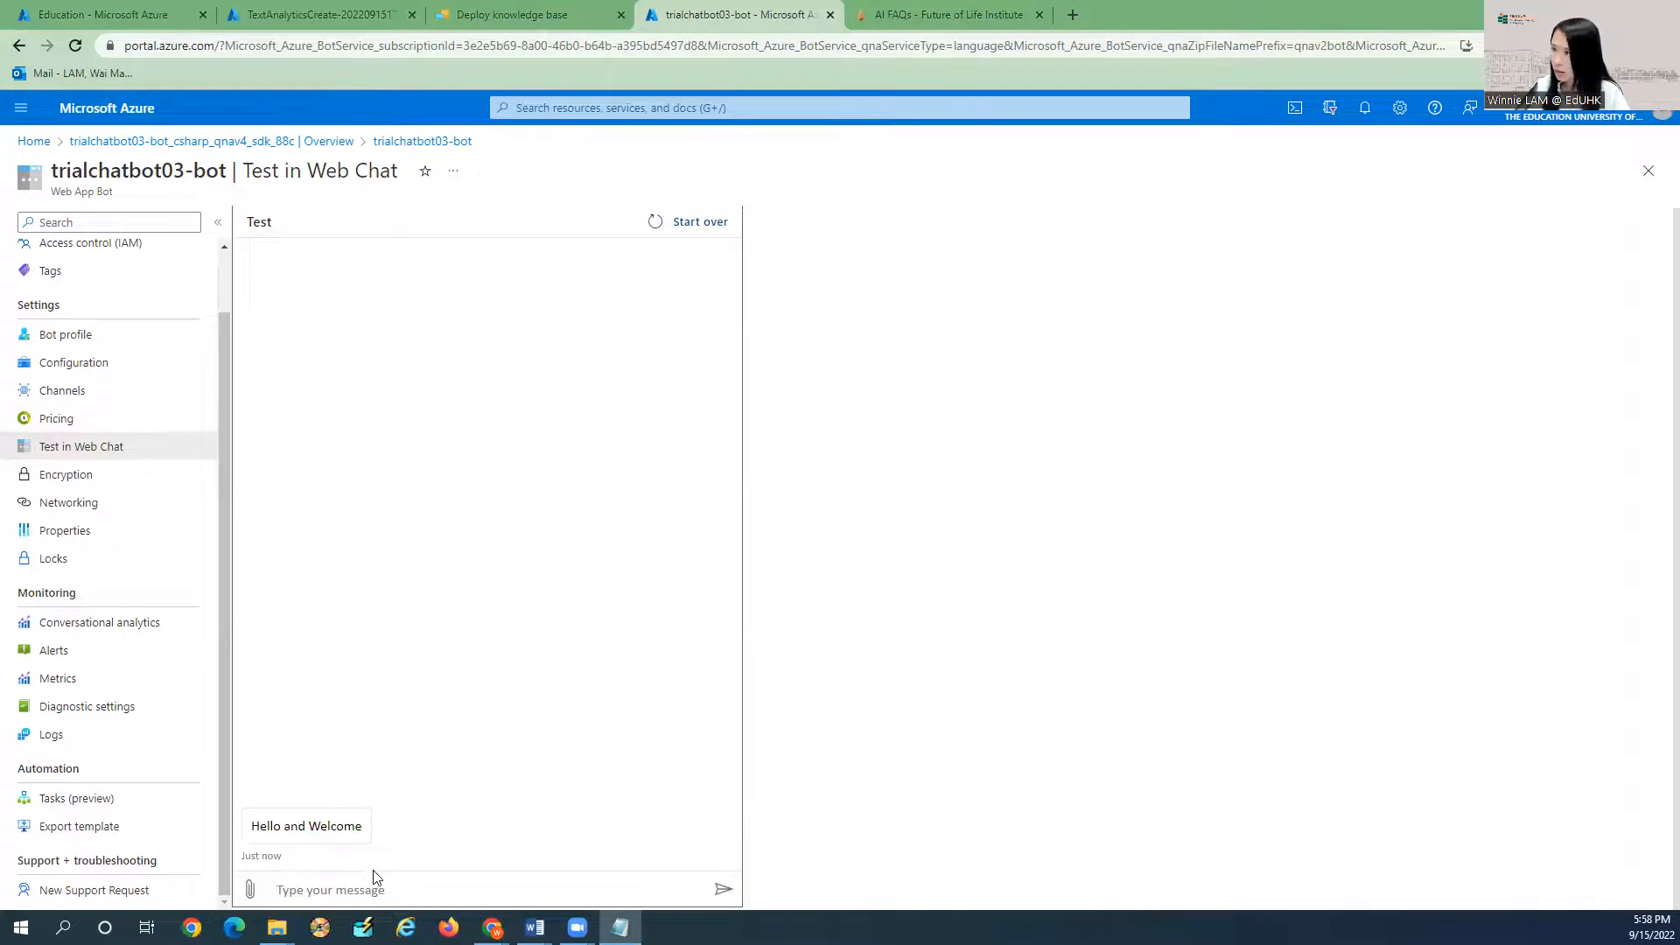
Select and copy the AI FAQs question 'What is FLI's position on AI being a threat'.
click(492, 12)
click(913, 20)
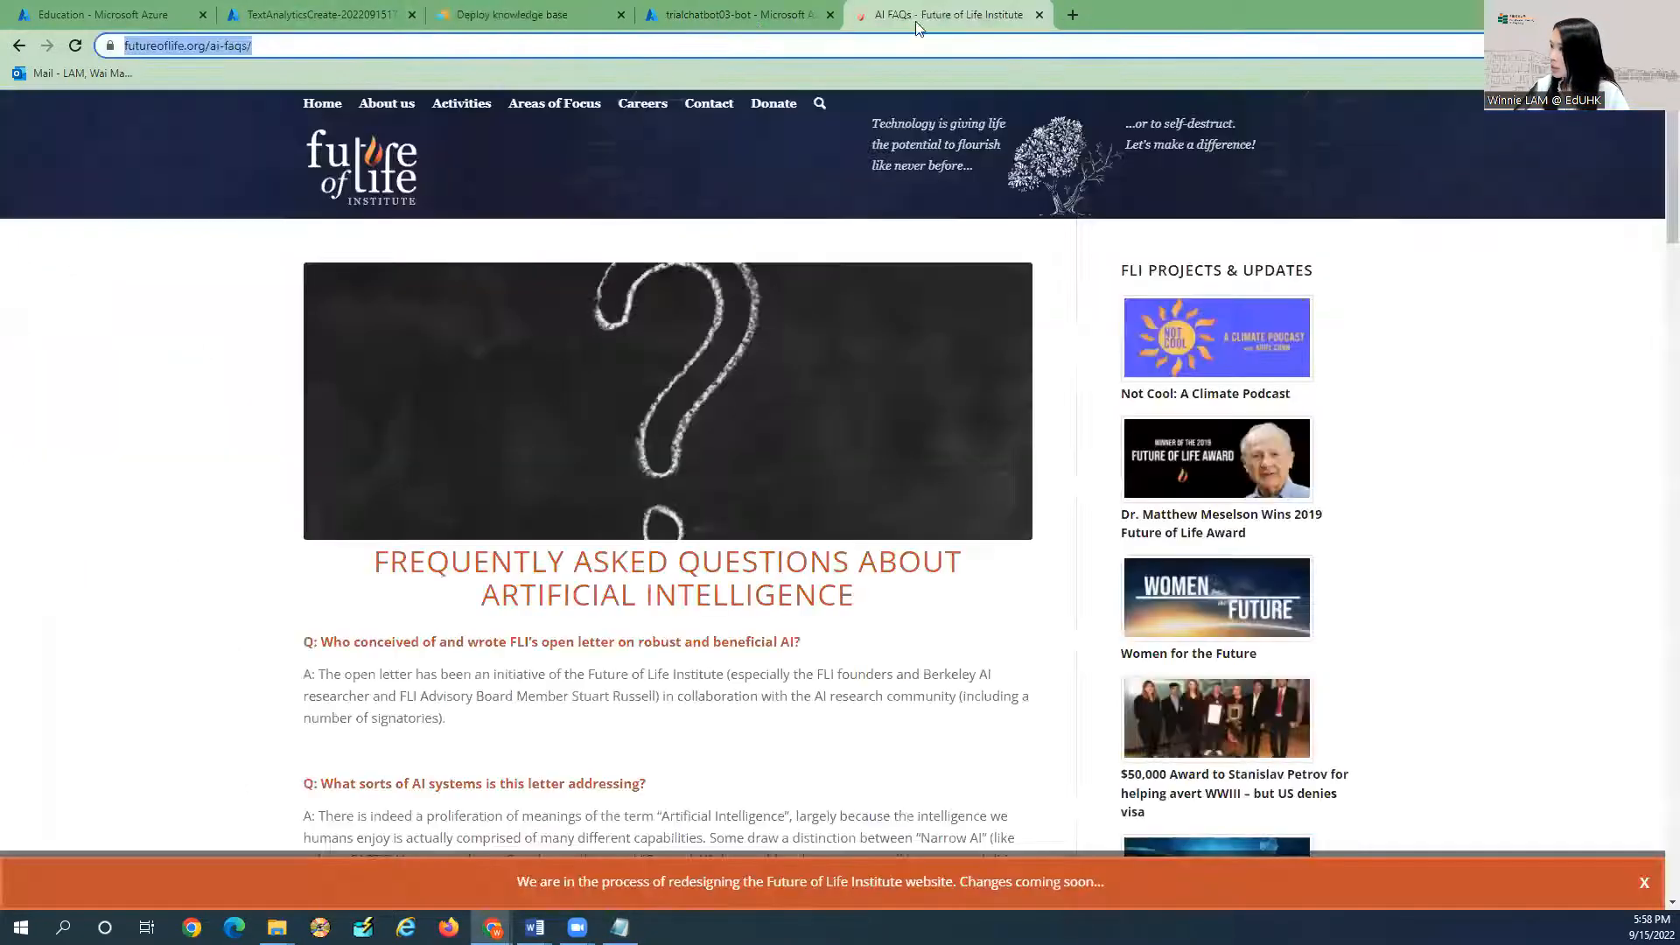
scroll(838, 516, down, 10)
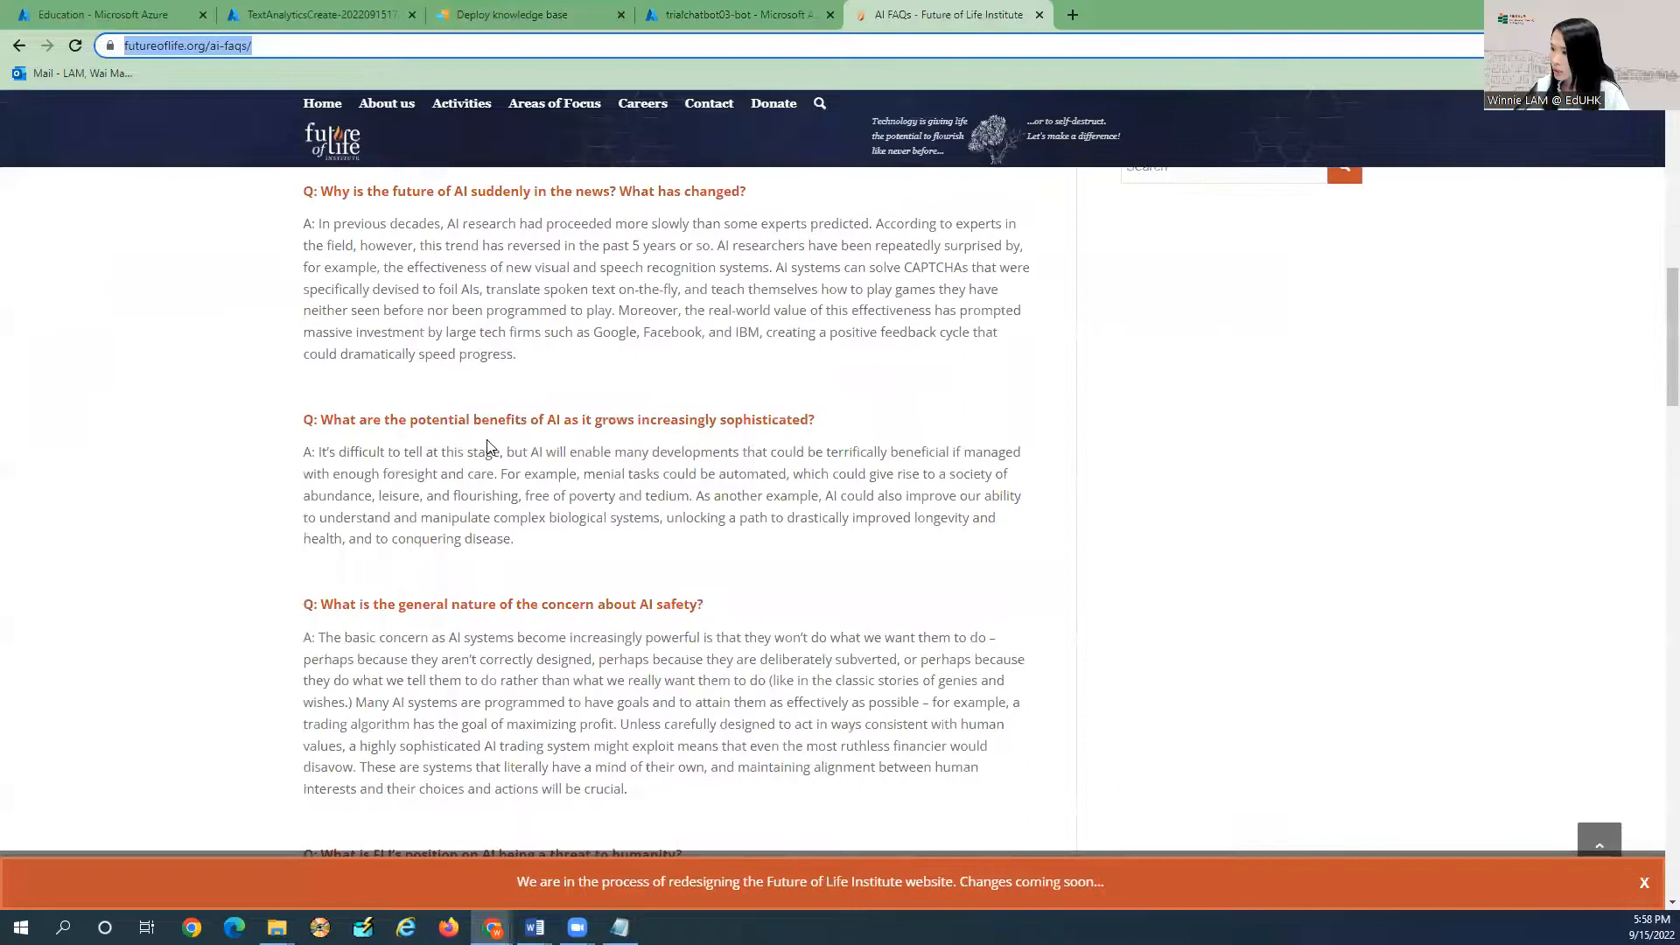
scroll(713, 439, down, 3)
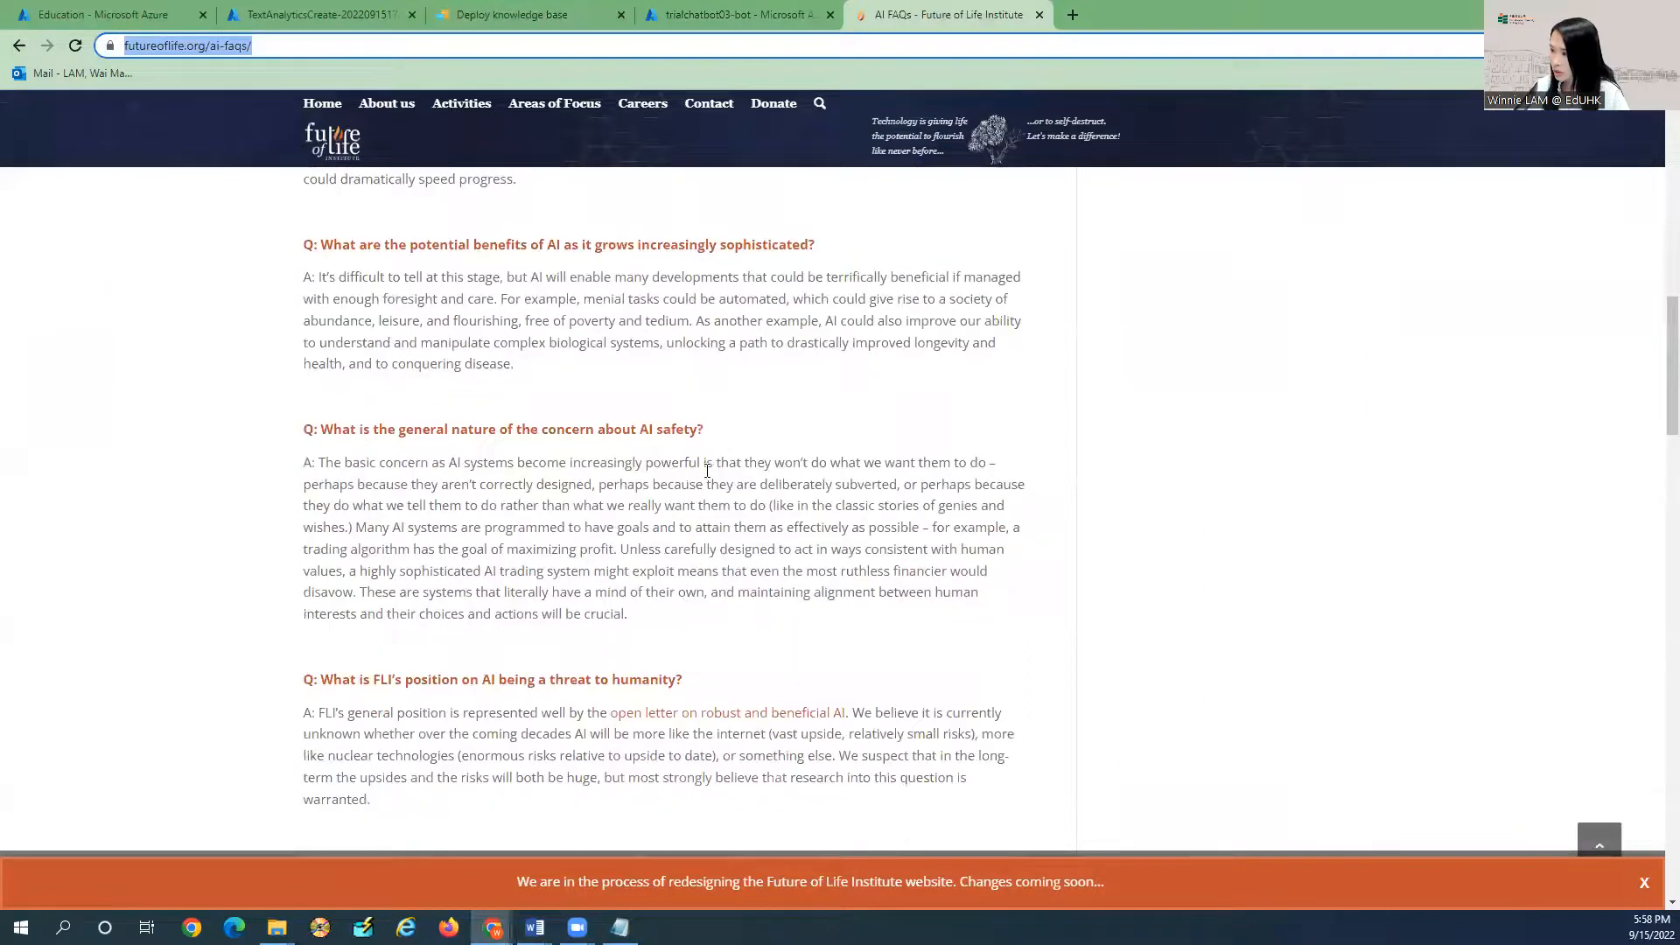
scroll(707, 441, down, 3)
drag(684, 419, 359, 422)
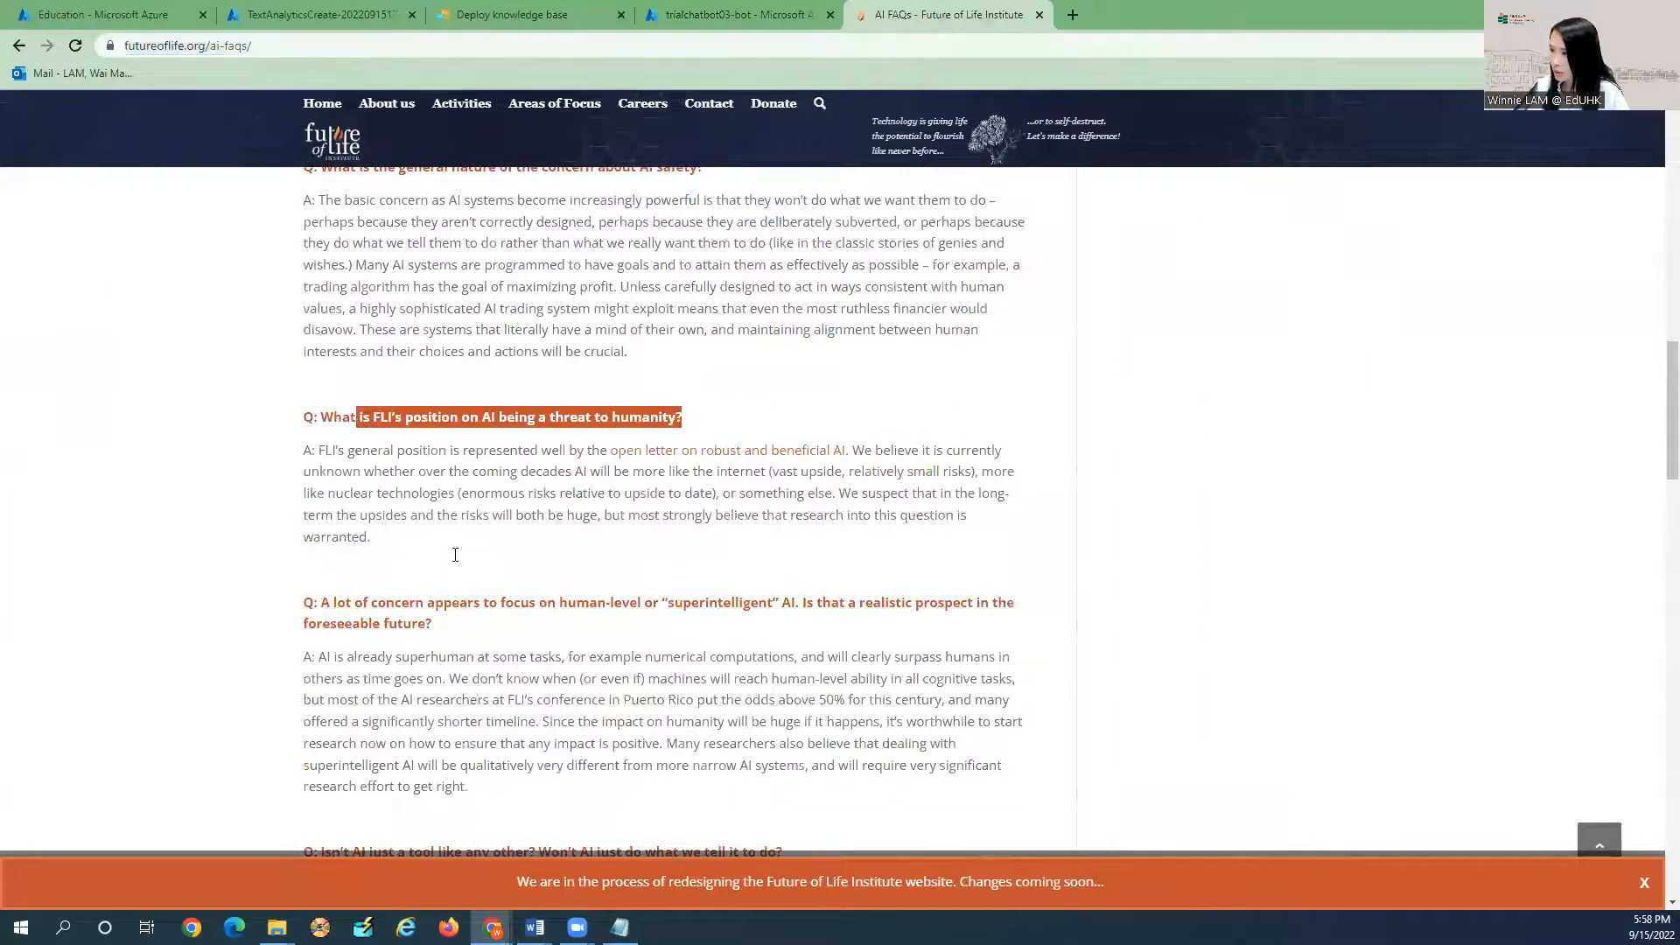
scroll(455, 555, down, 2)
shift+click(320, 242)
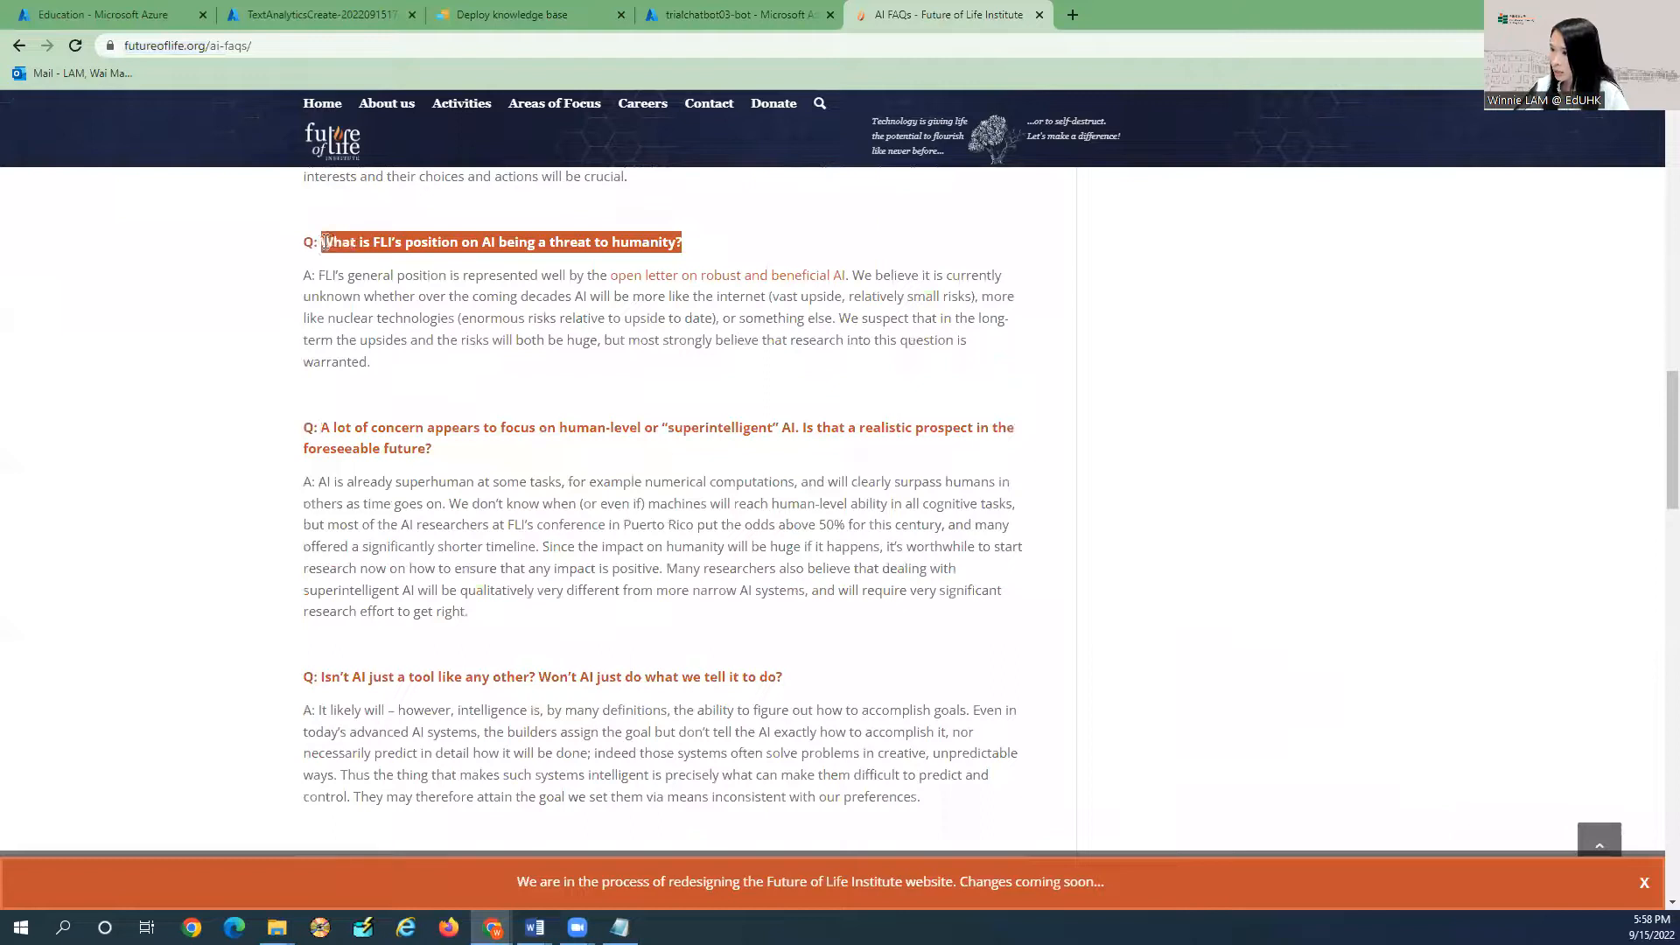
click(510, 251)
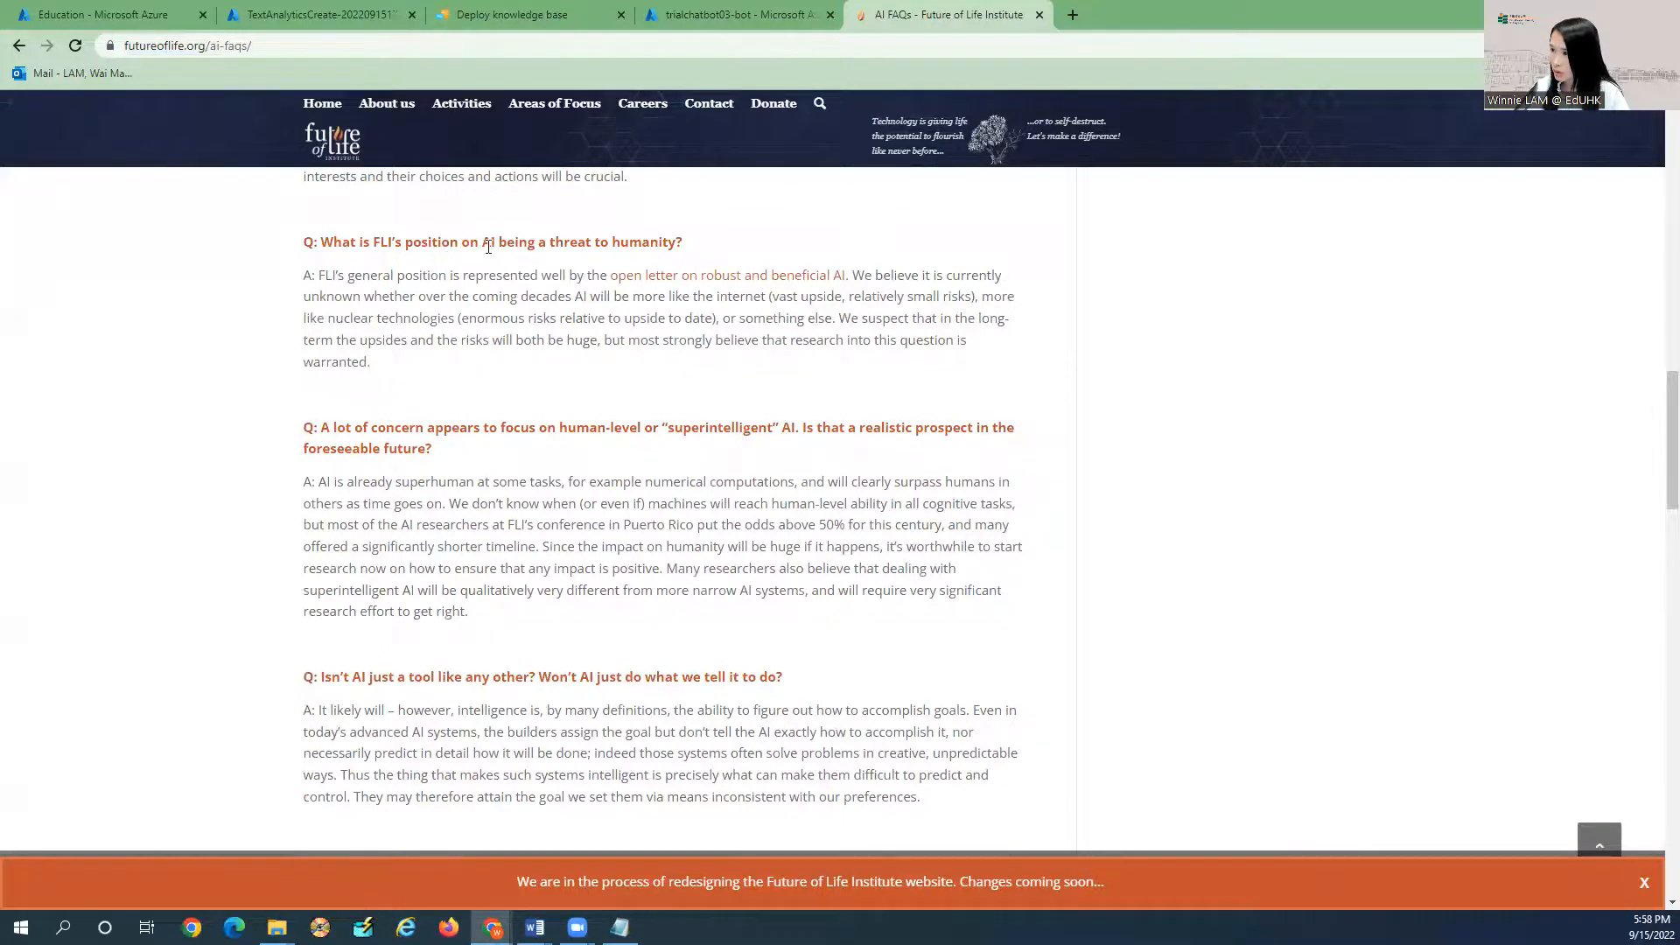
drag(593, 243, 320, 243)
key(ctrl+c)
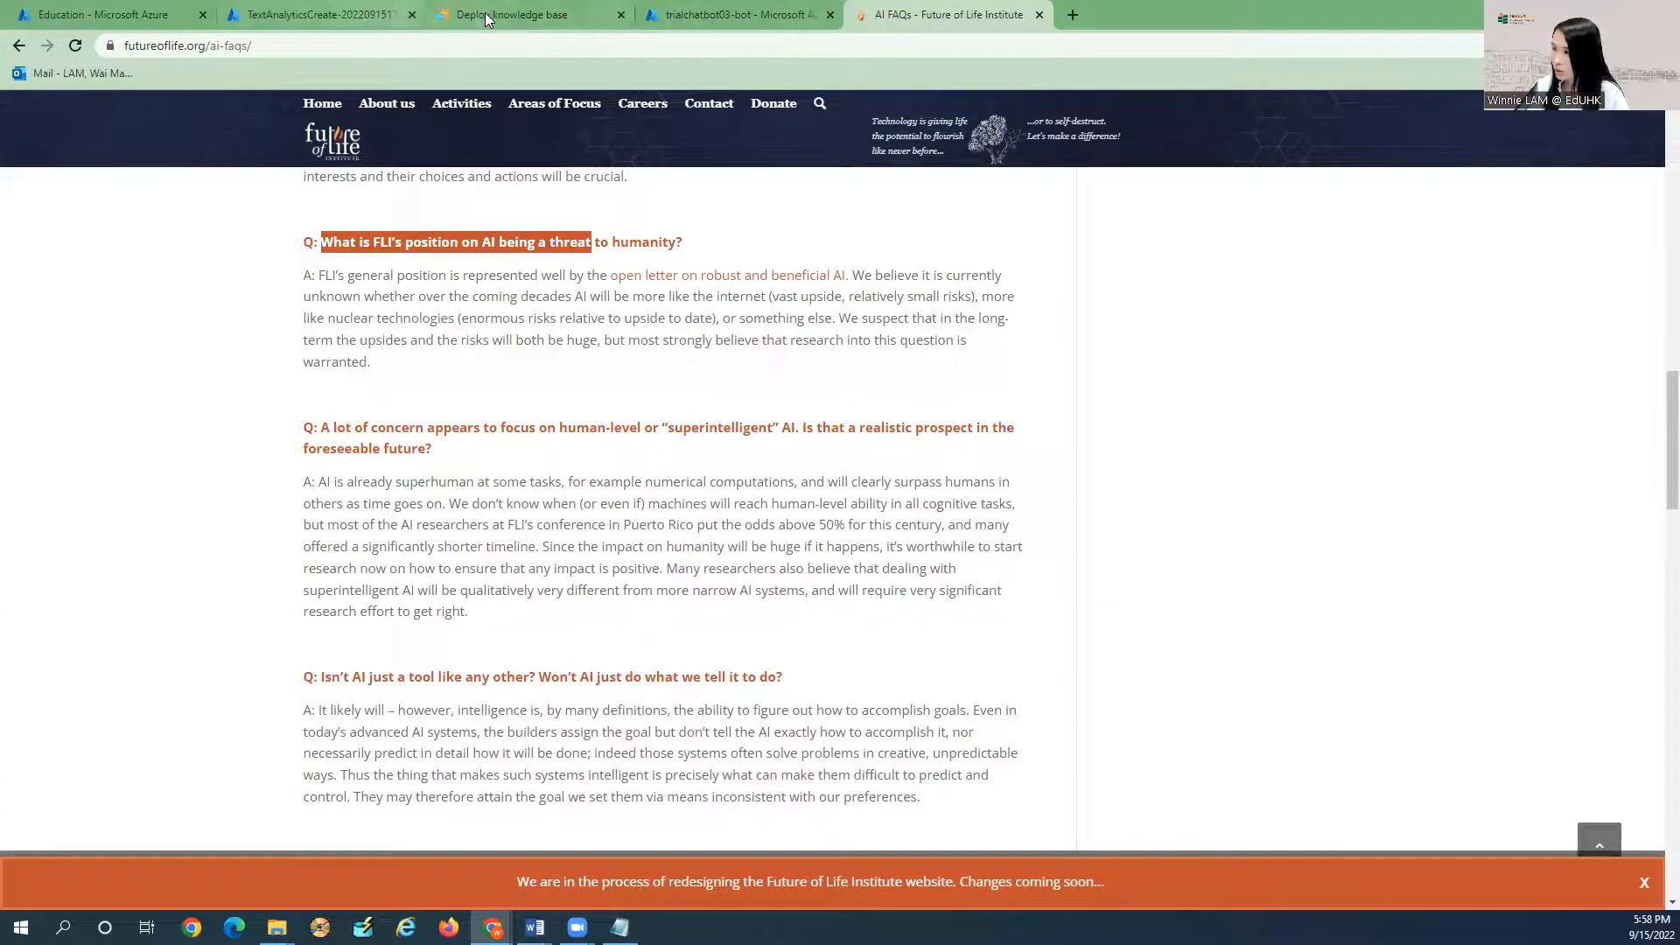
click(550, 16)
Send the copied FLI AI-threat question to the bot in Web Chat.
click(735, 15)
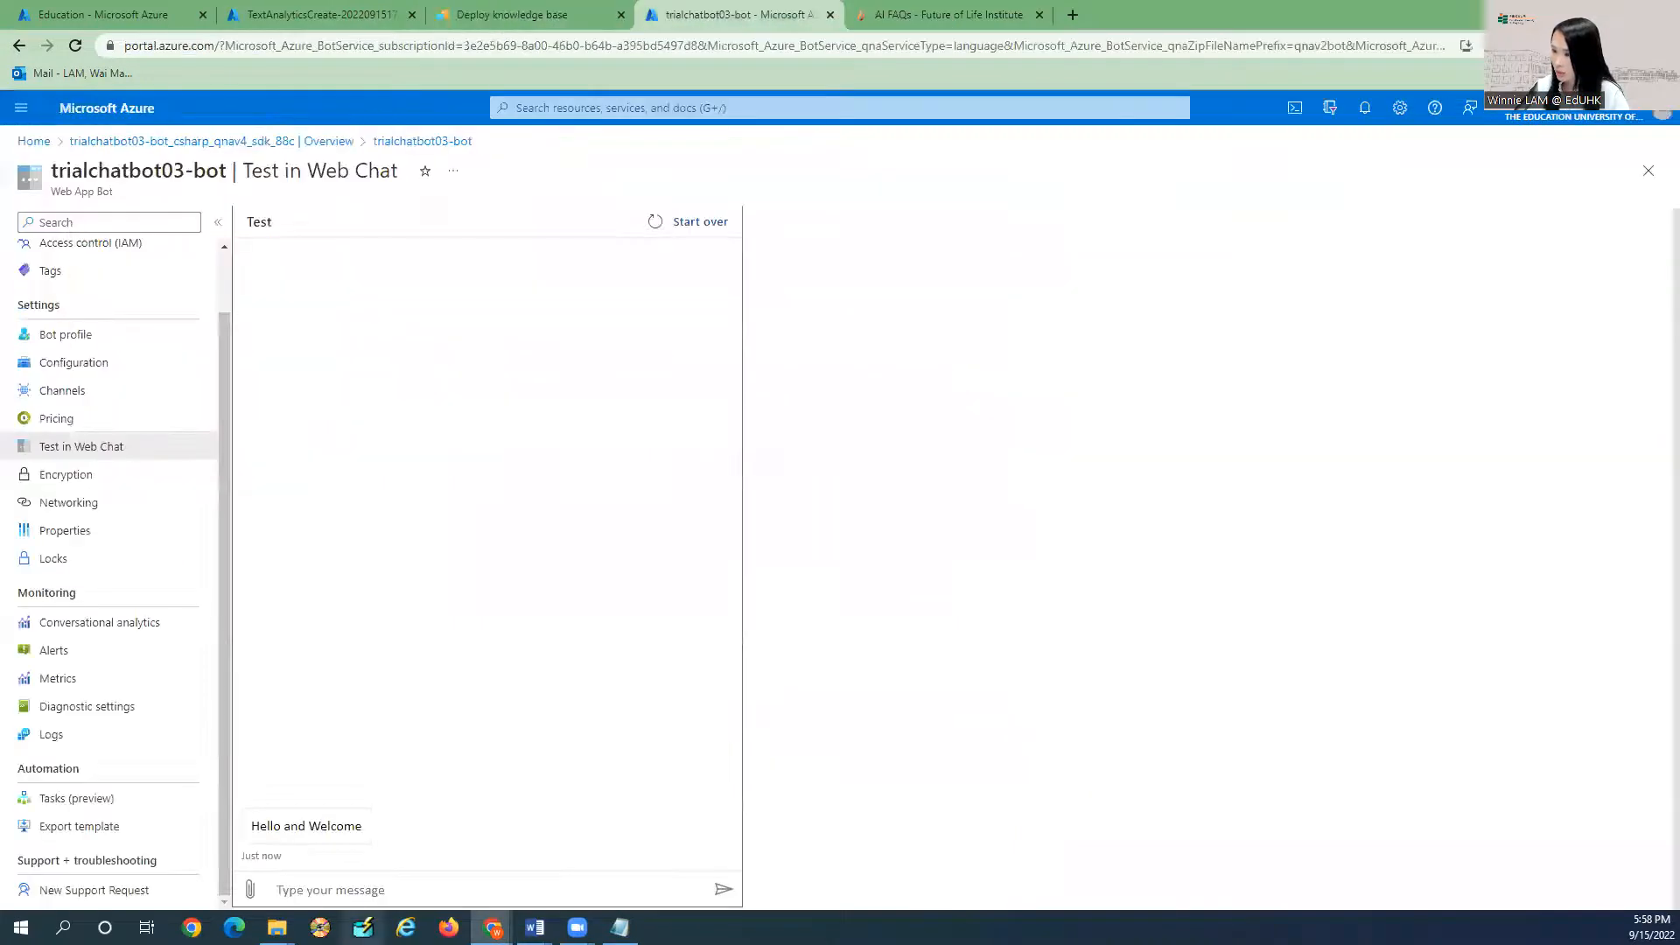
click(343, 889)
key(ctrl+v)
key(Return)
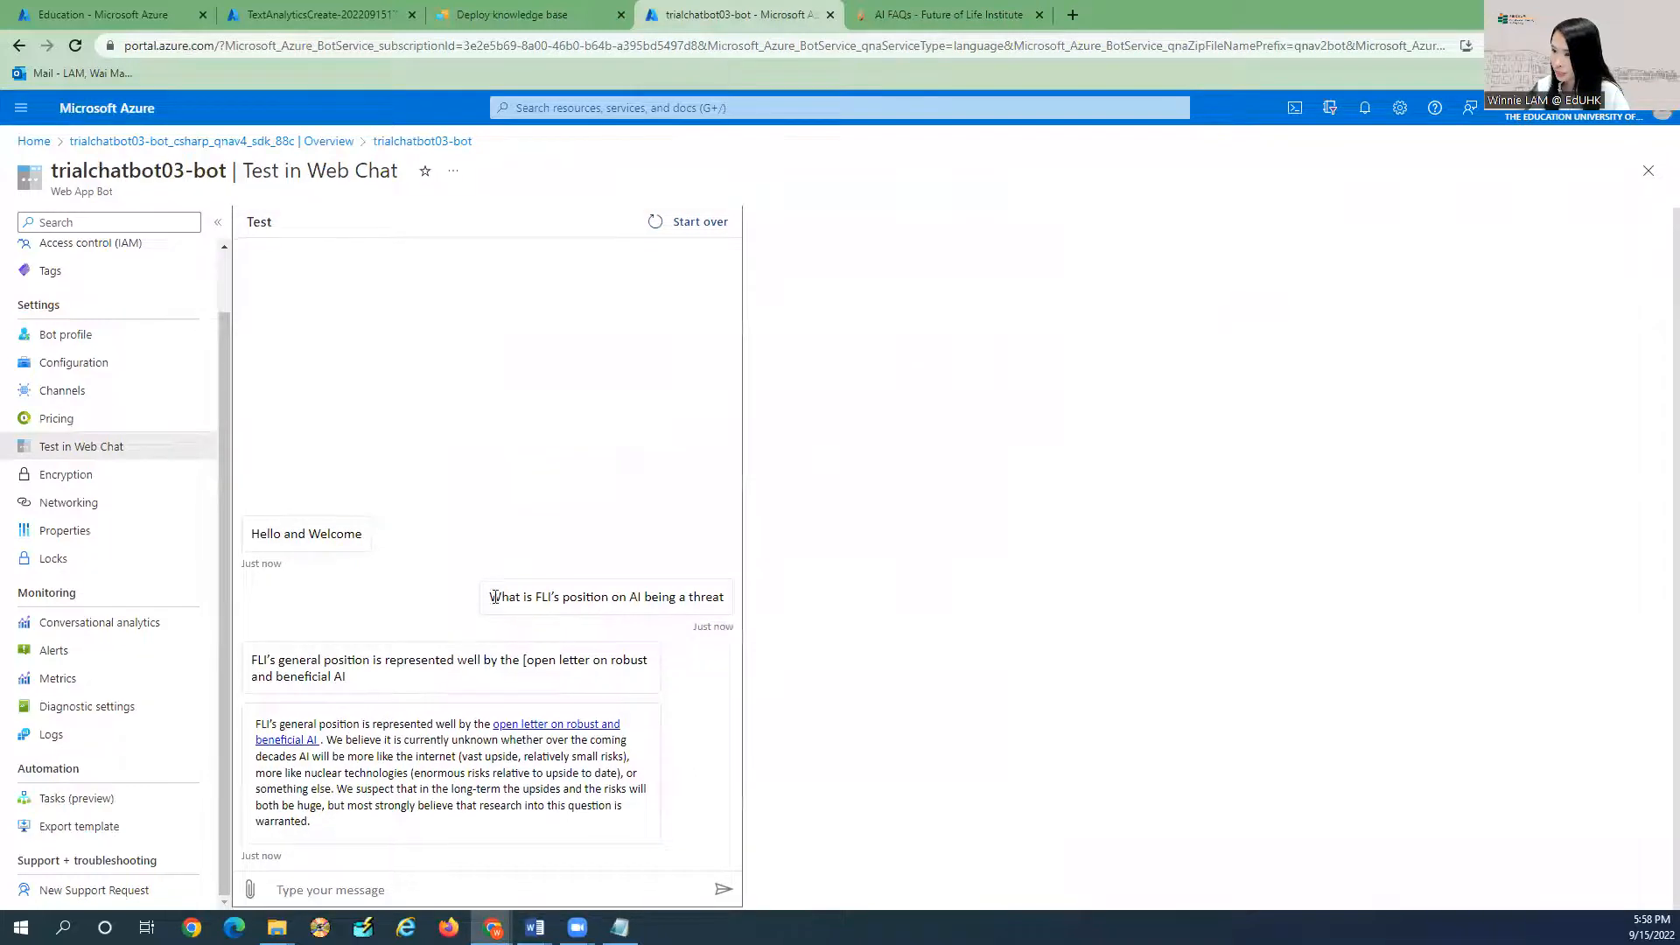
Ask the bot the graduation certificate question from Notepad and review its congregation answer.
key(alt+Tab)
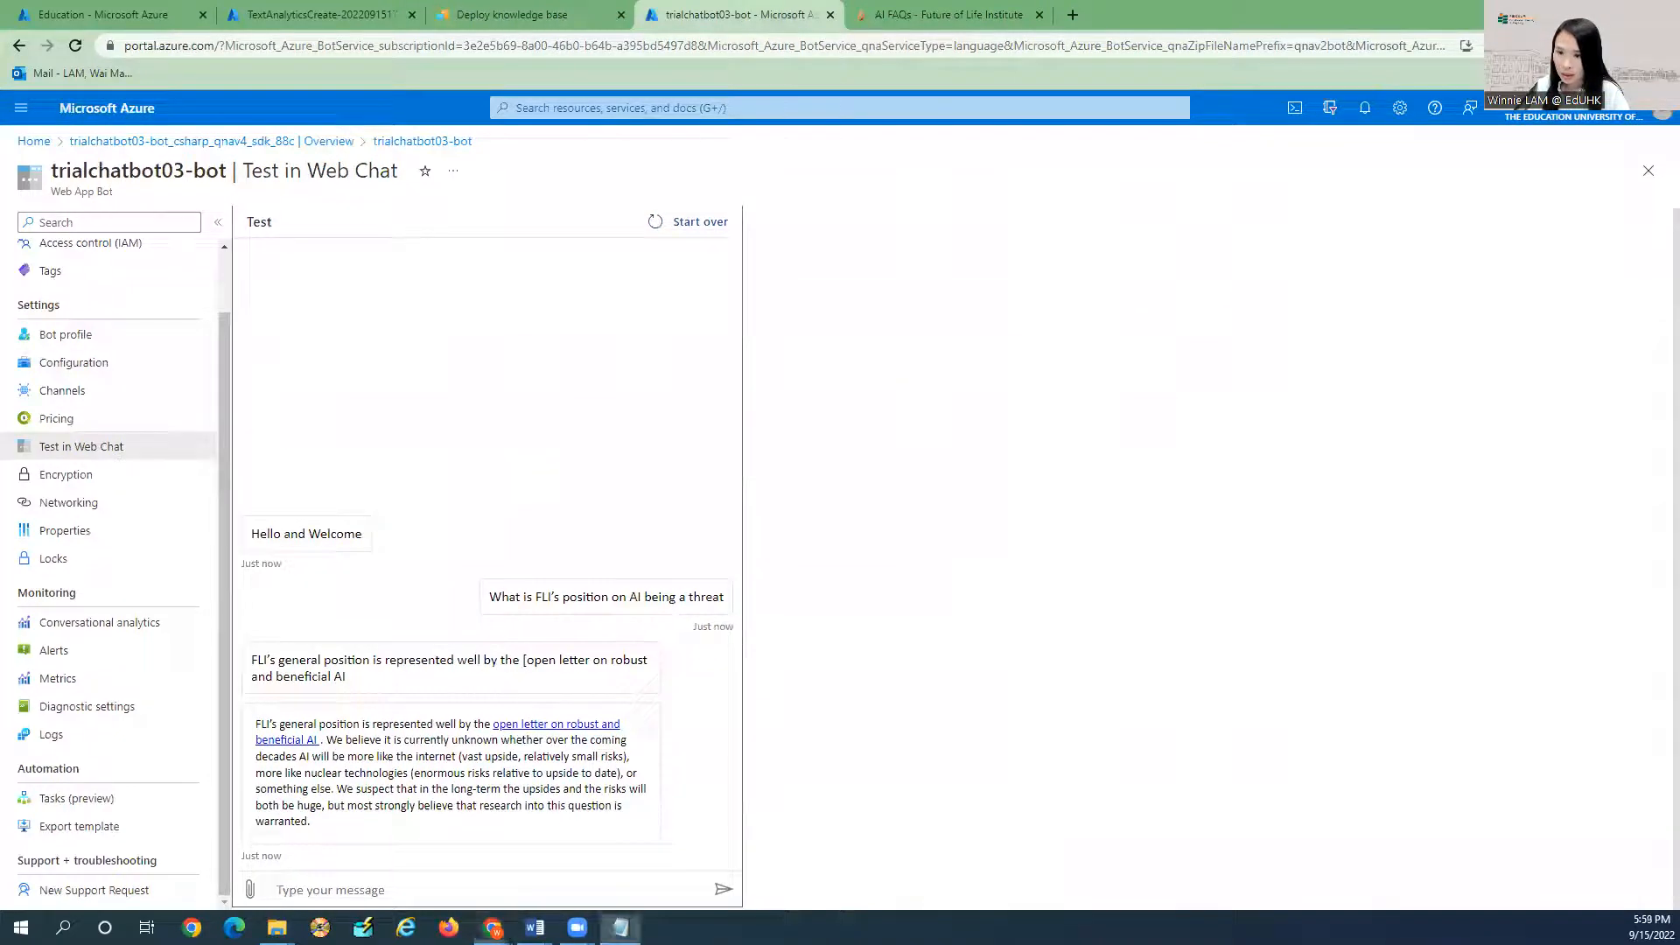
click(366, 887)
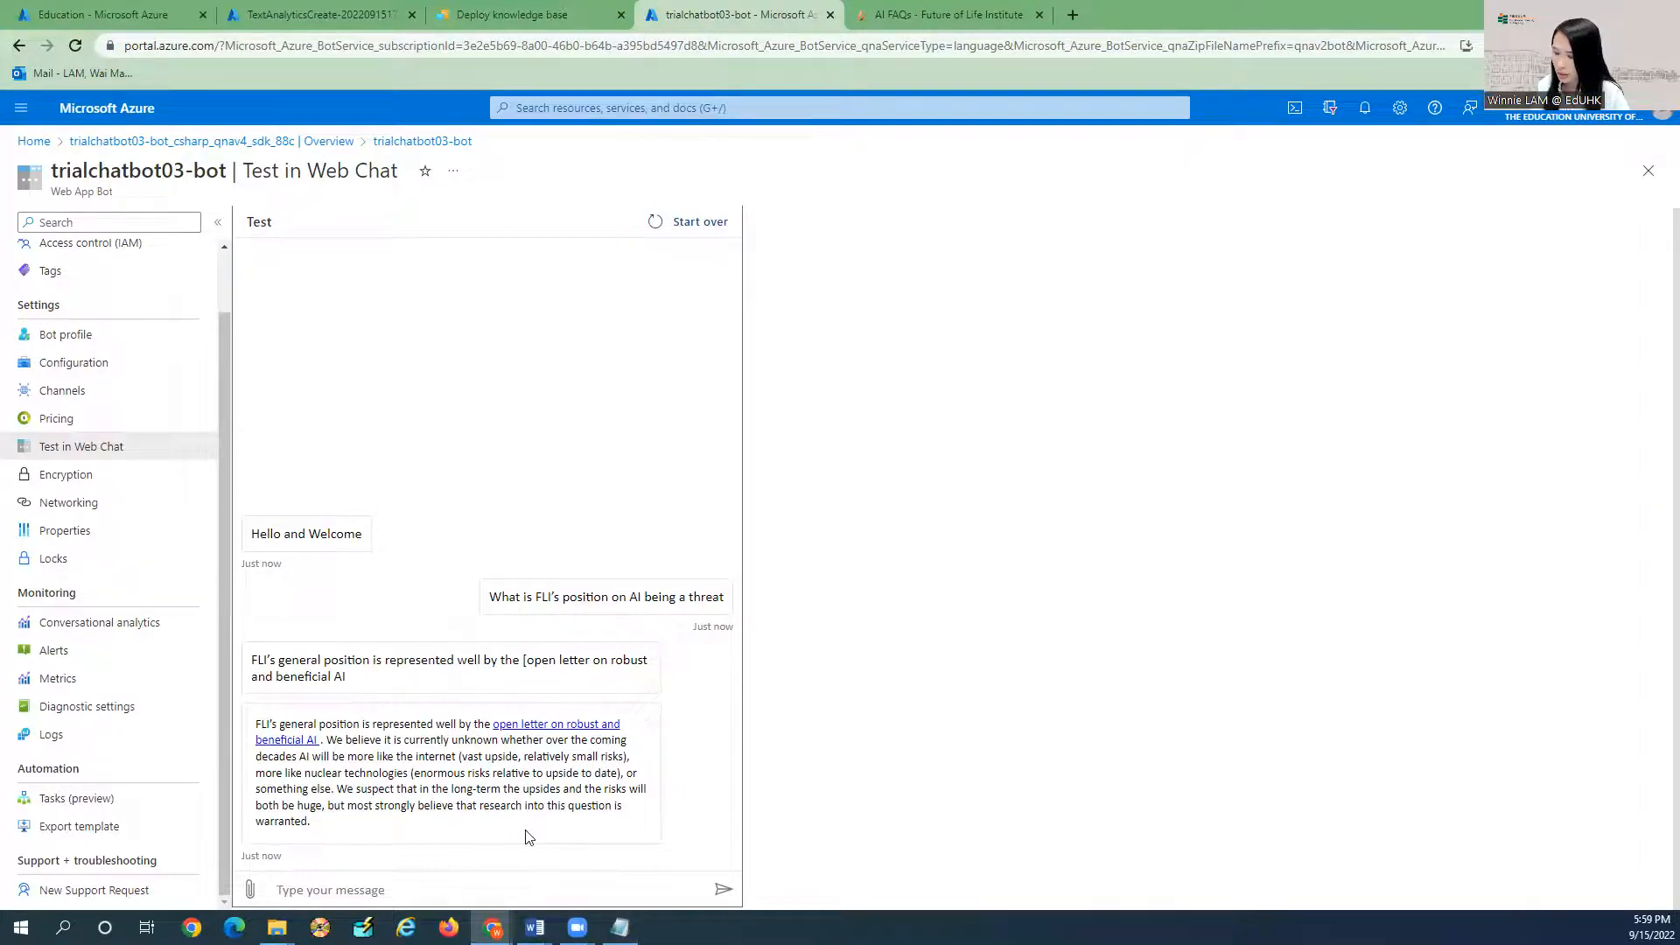
text(When will I receive my graduation certificate?)
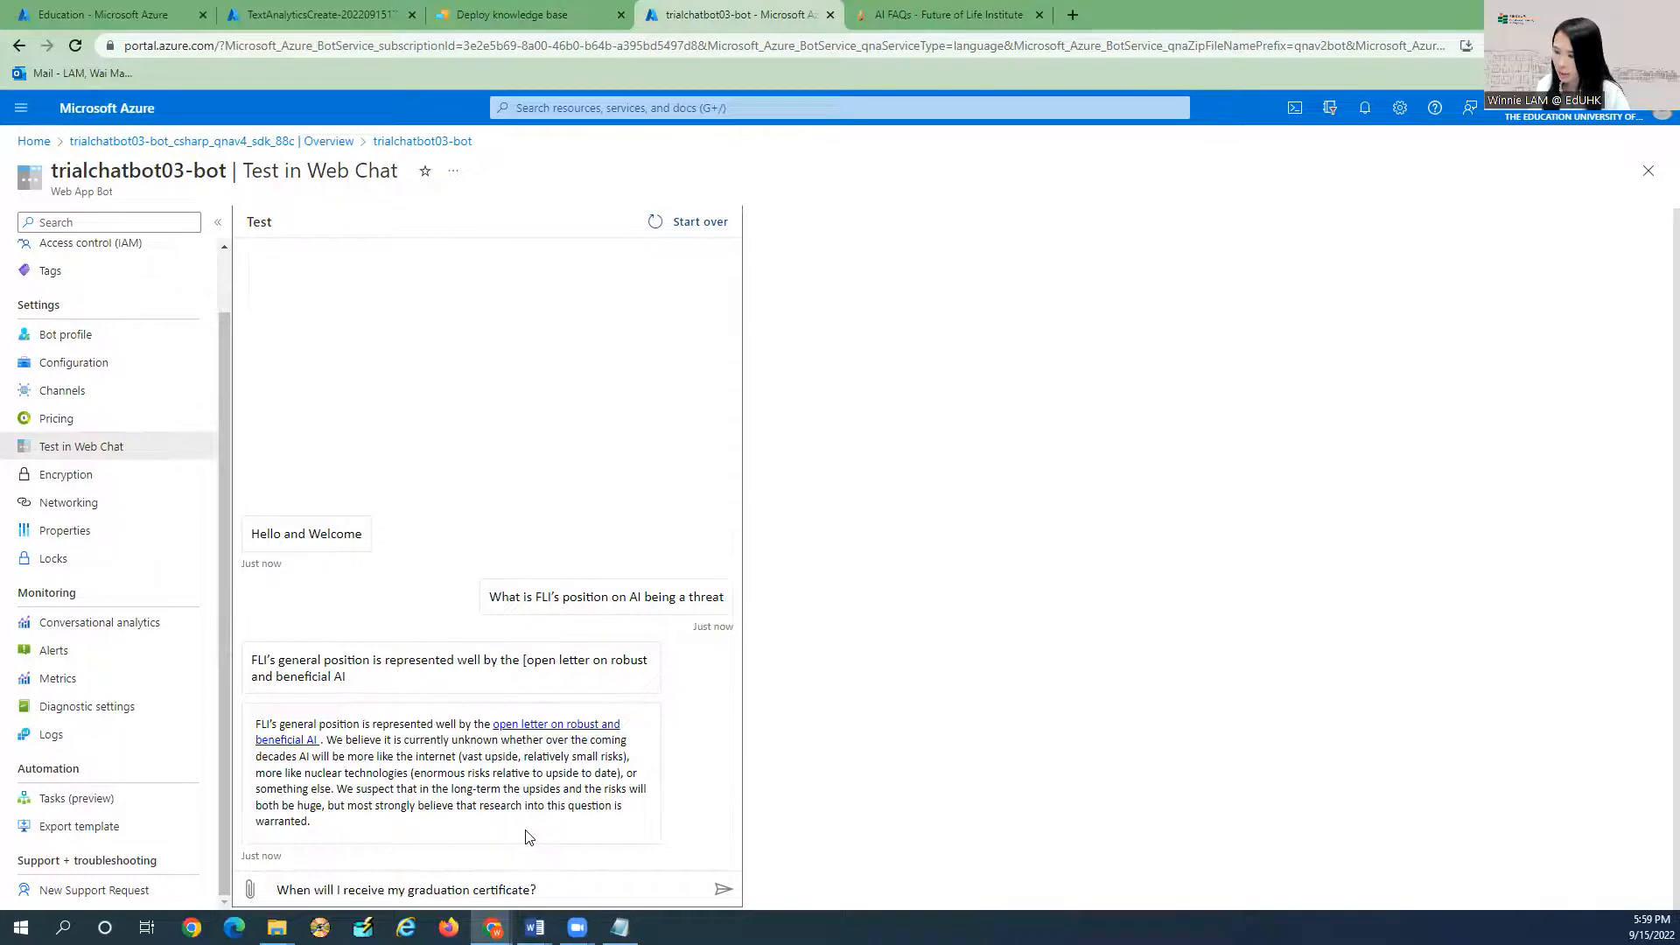
key(Return)
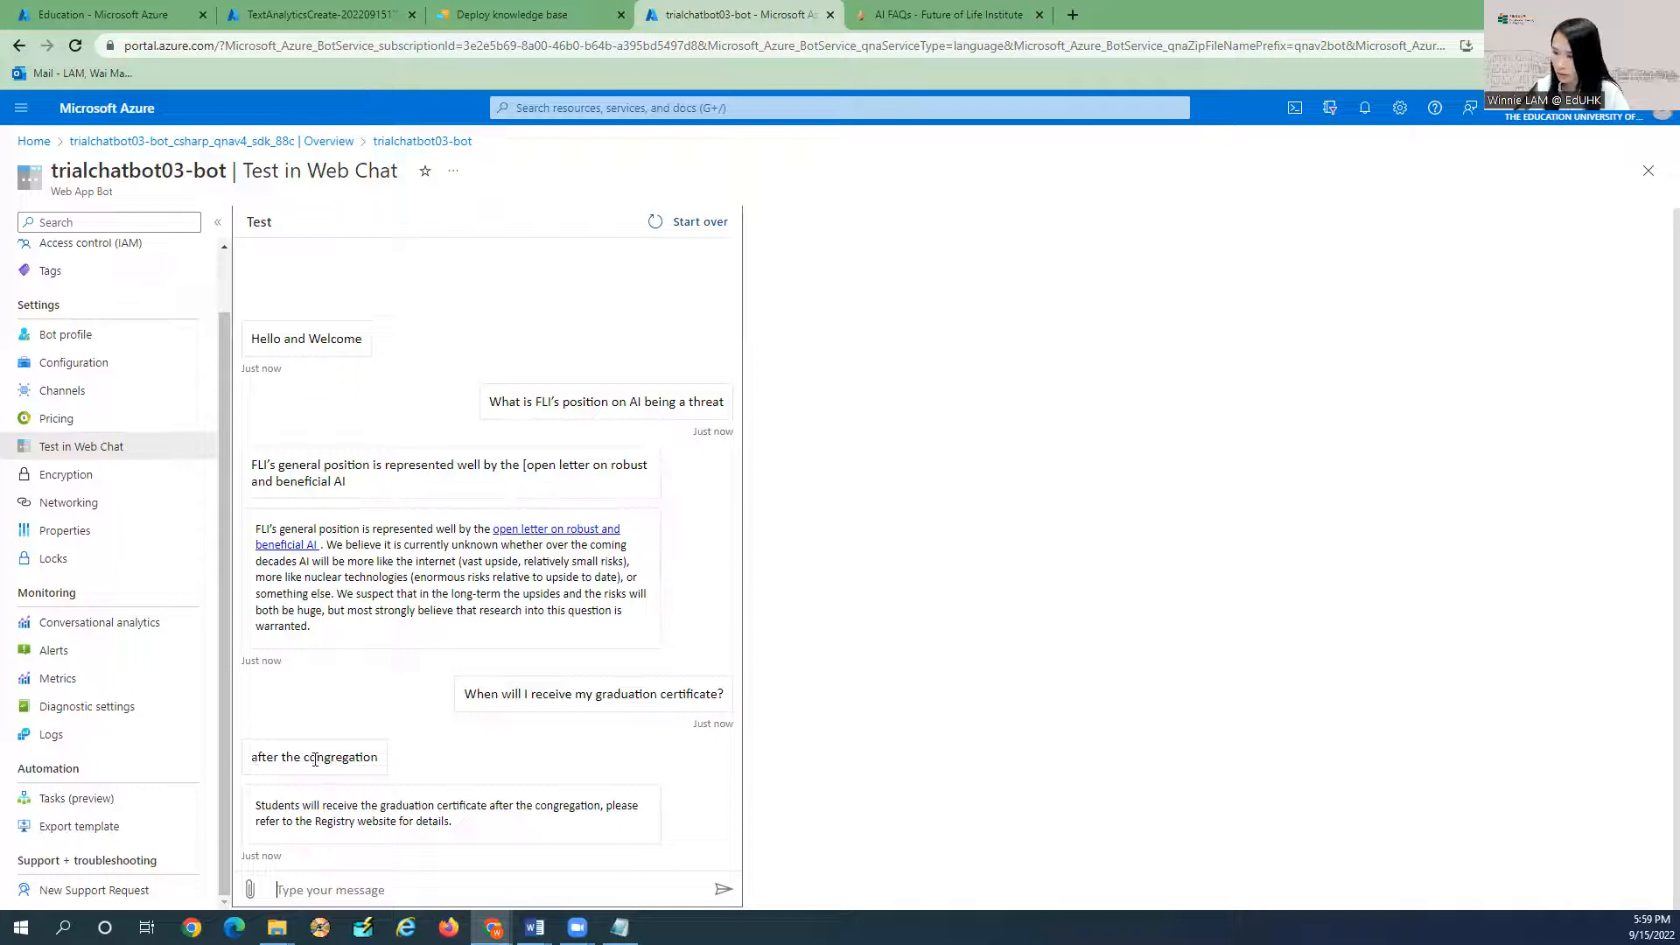
drag(451, 821, 241, 811)
click(352, 818)
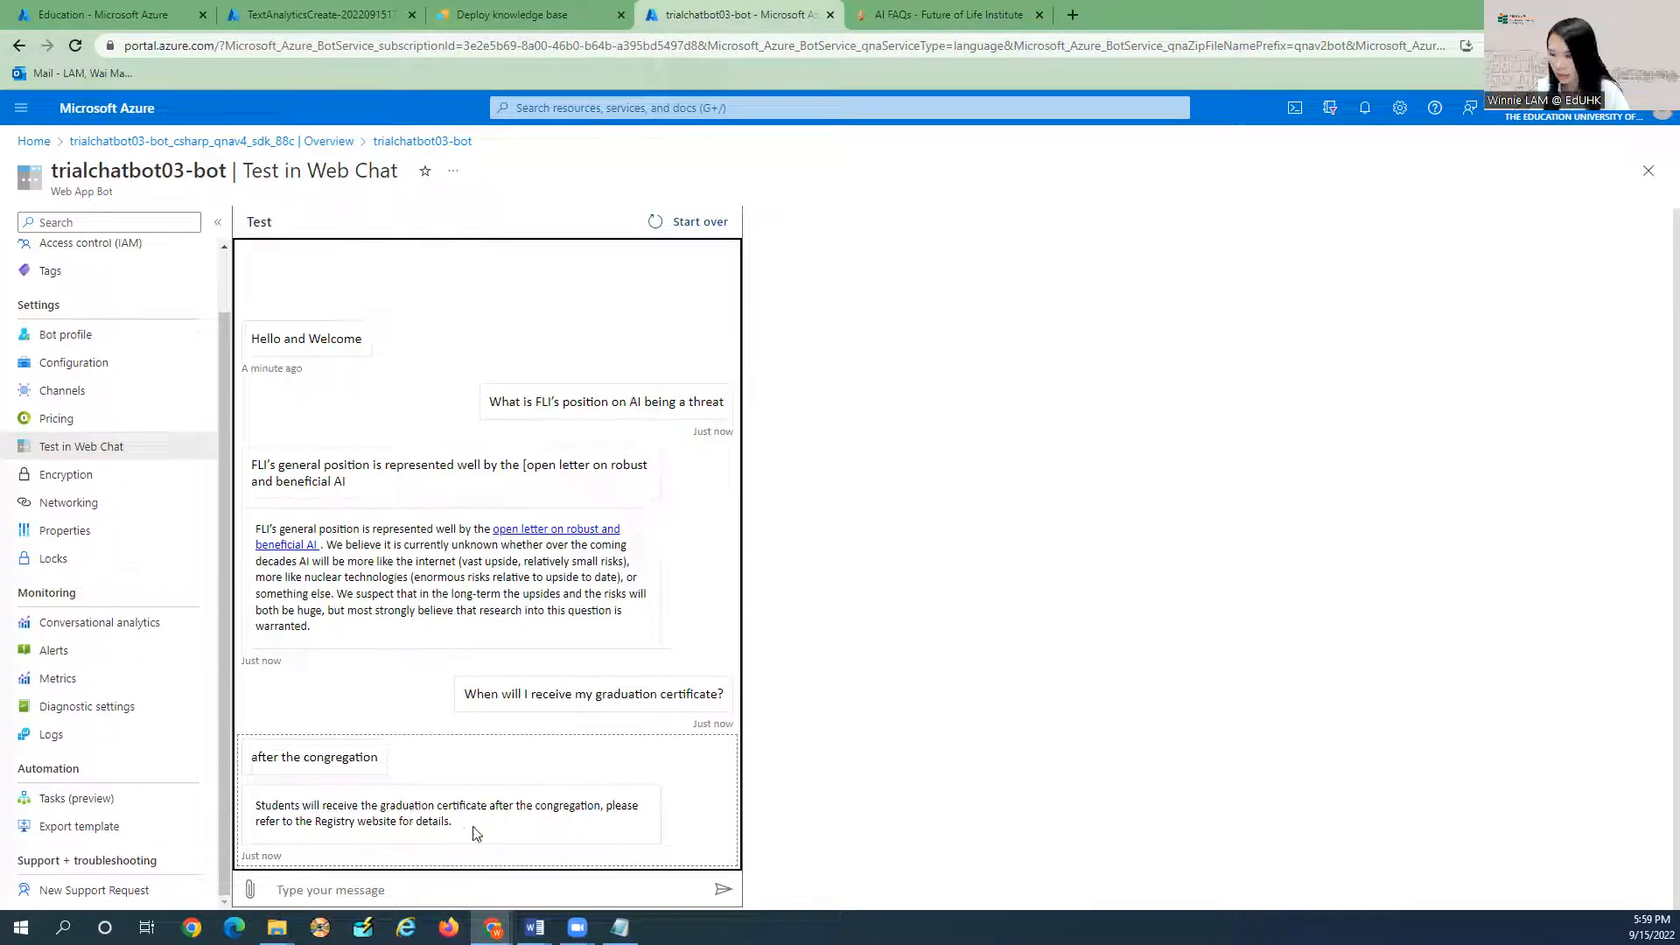
Send the chitchat message 'I'm so hungry' to the bot.
key(alt+Tab)
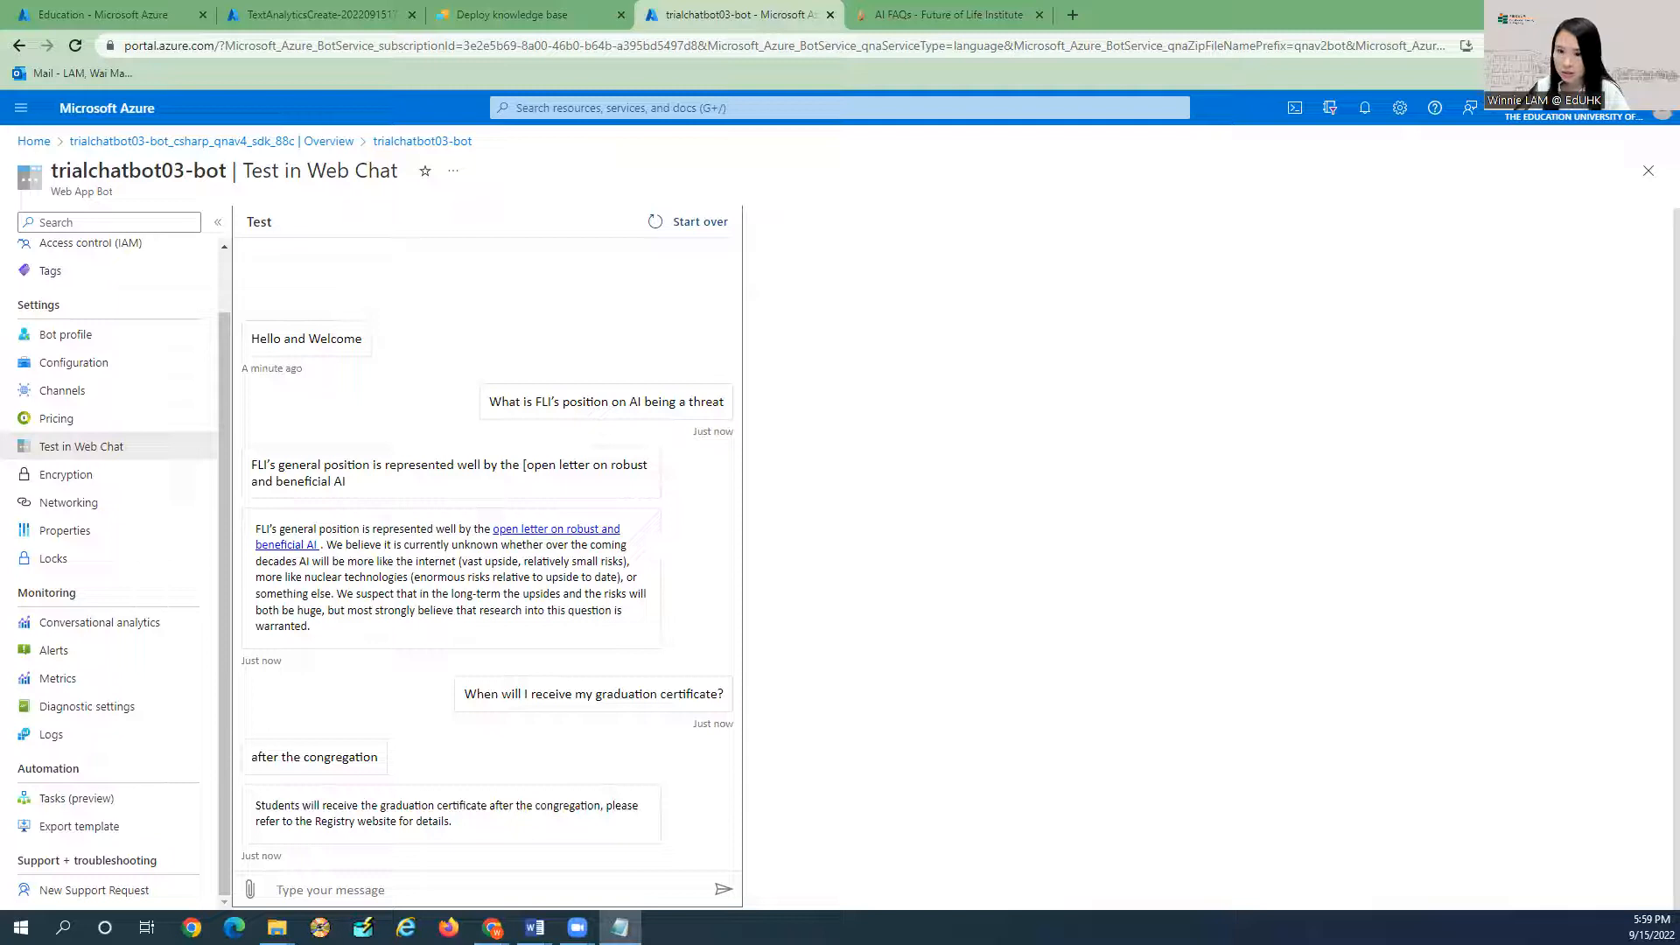
key(alt+Tab)
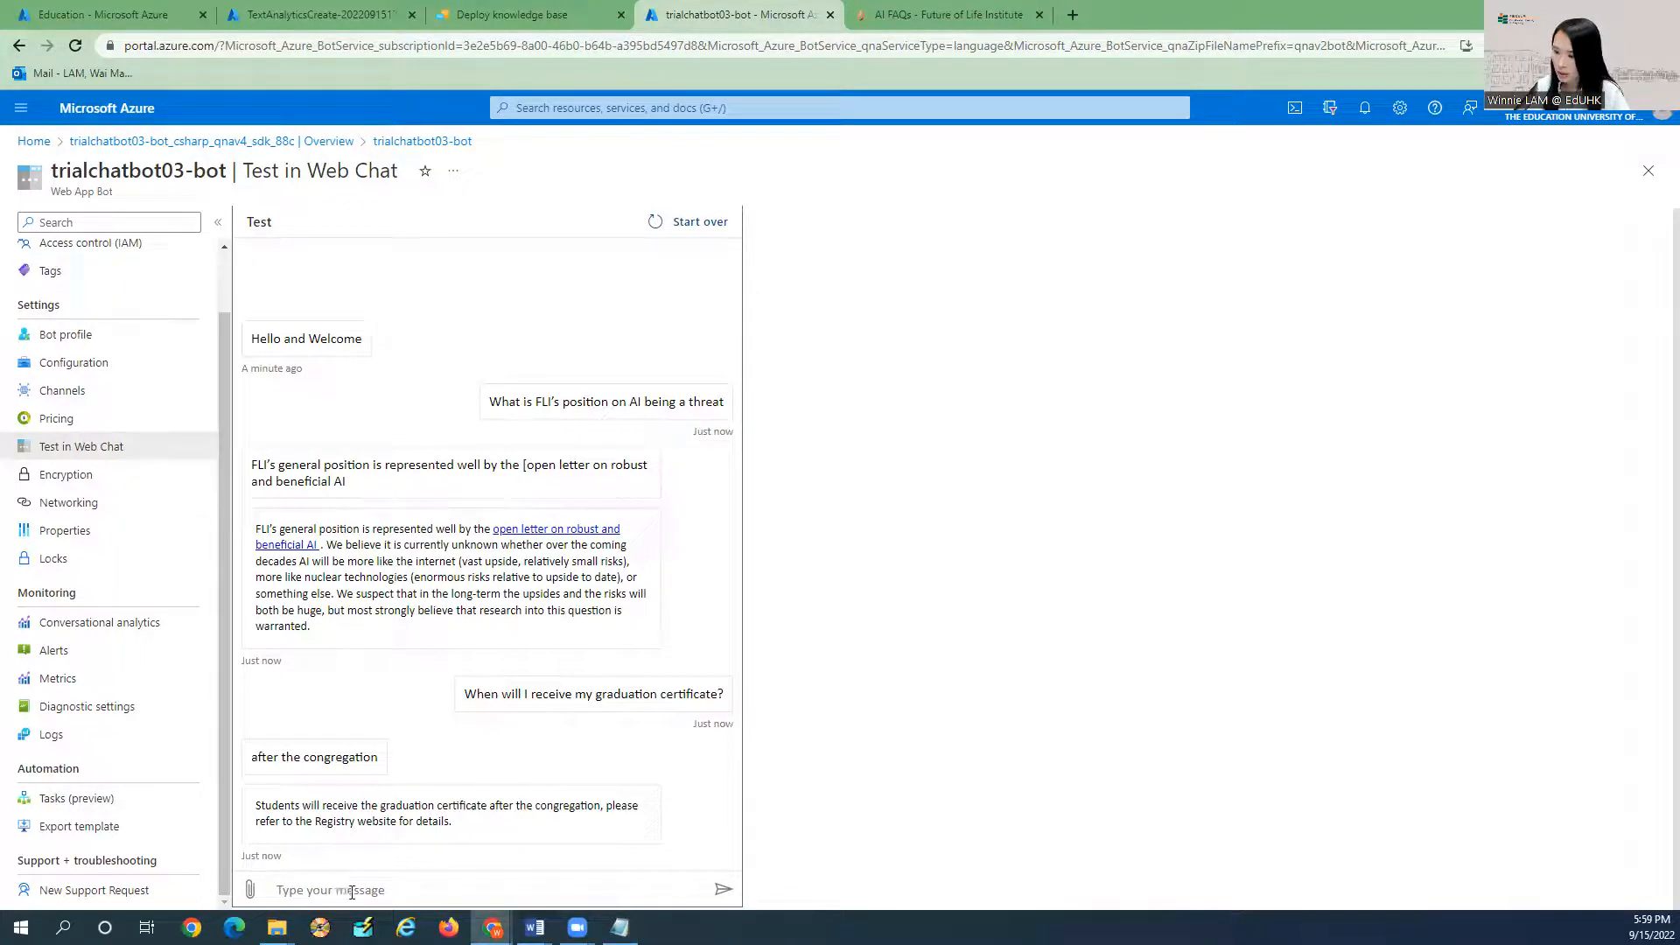
text(I'm)
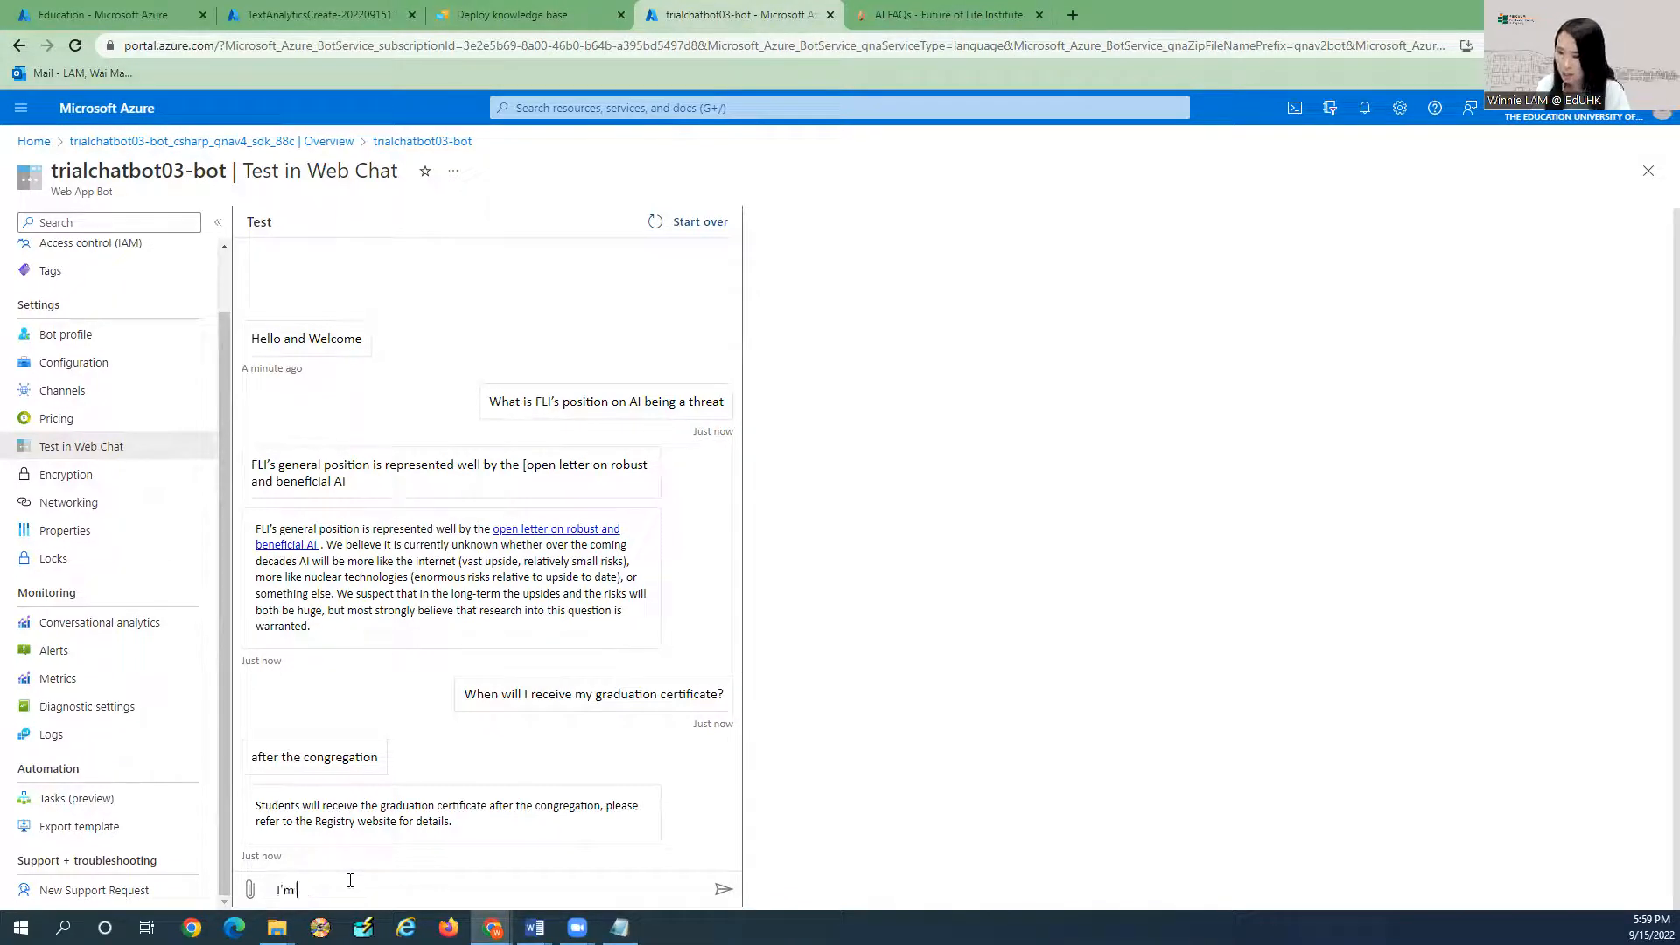
text( so hungry)
key(Return)
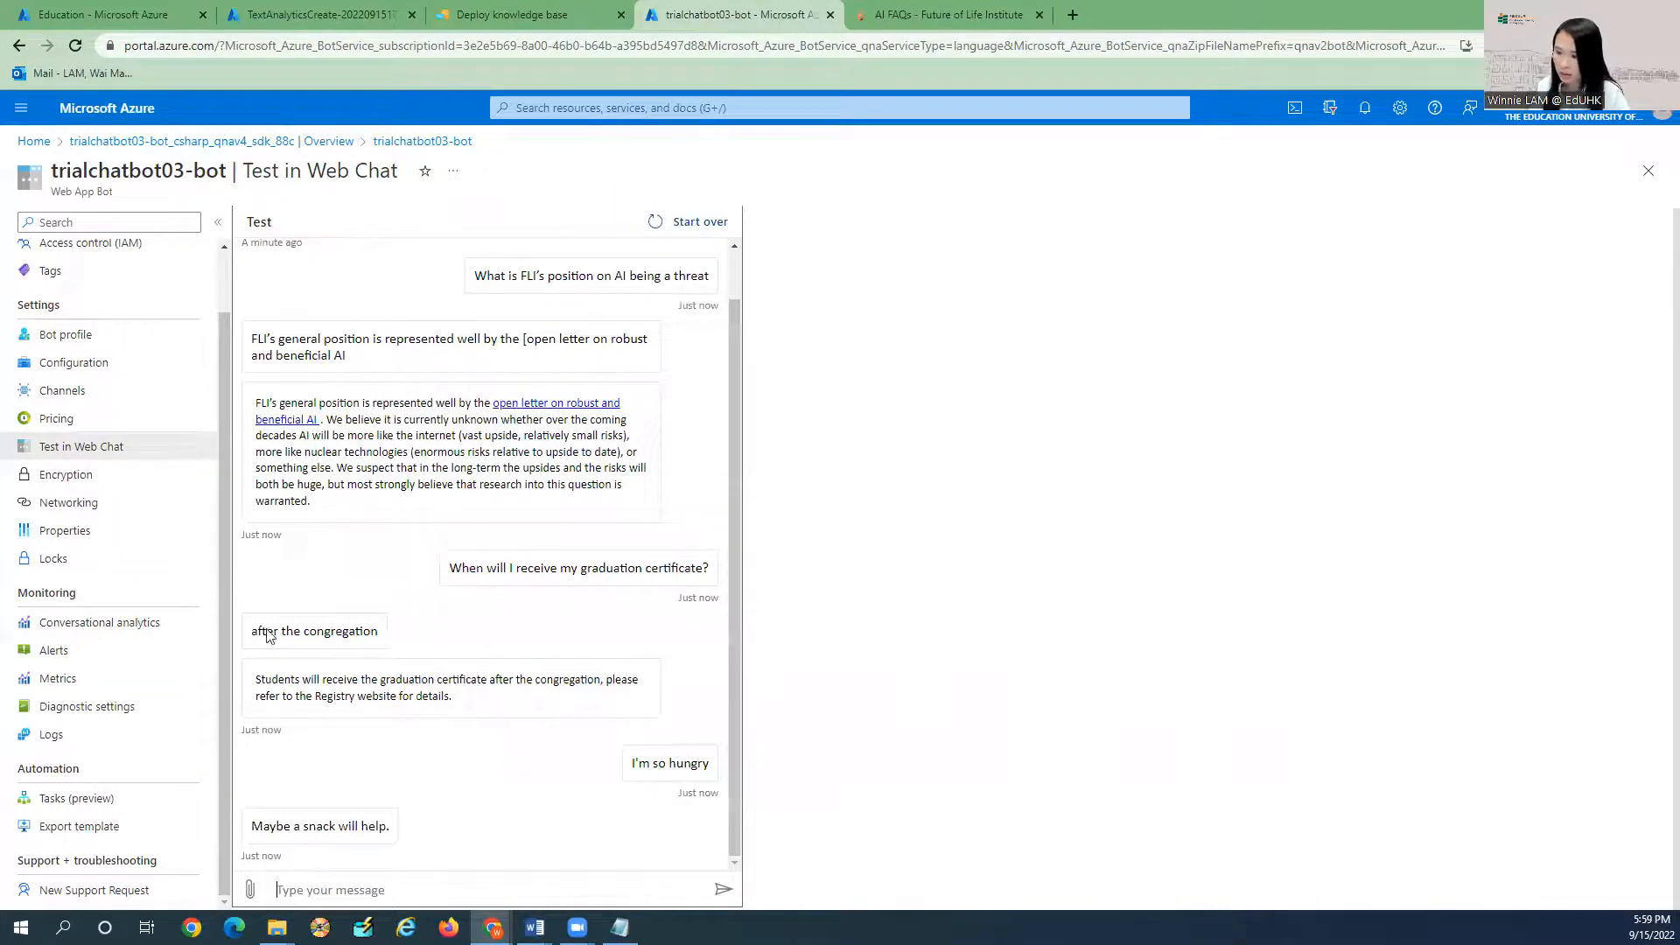
Ask the bot the course lecturer question pasted from Notepad.
key(alt+Tab)
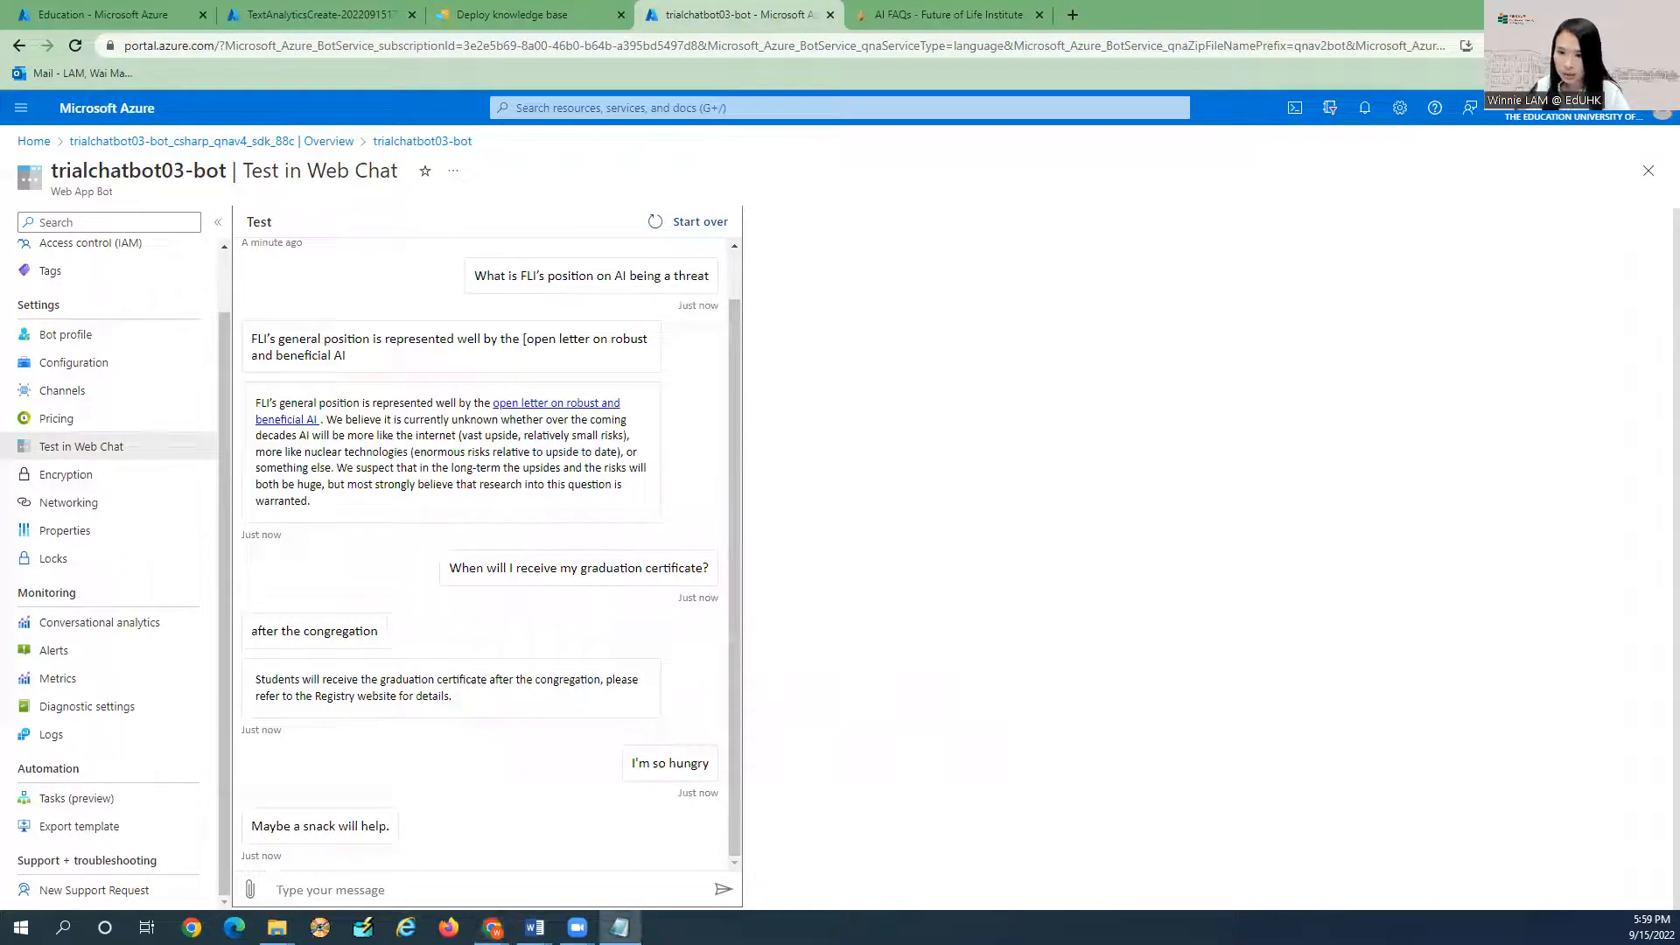
click(359, 889)
text(Who is my course lecturer?)
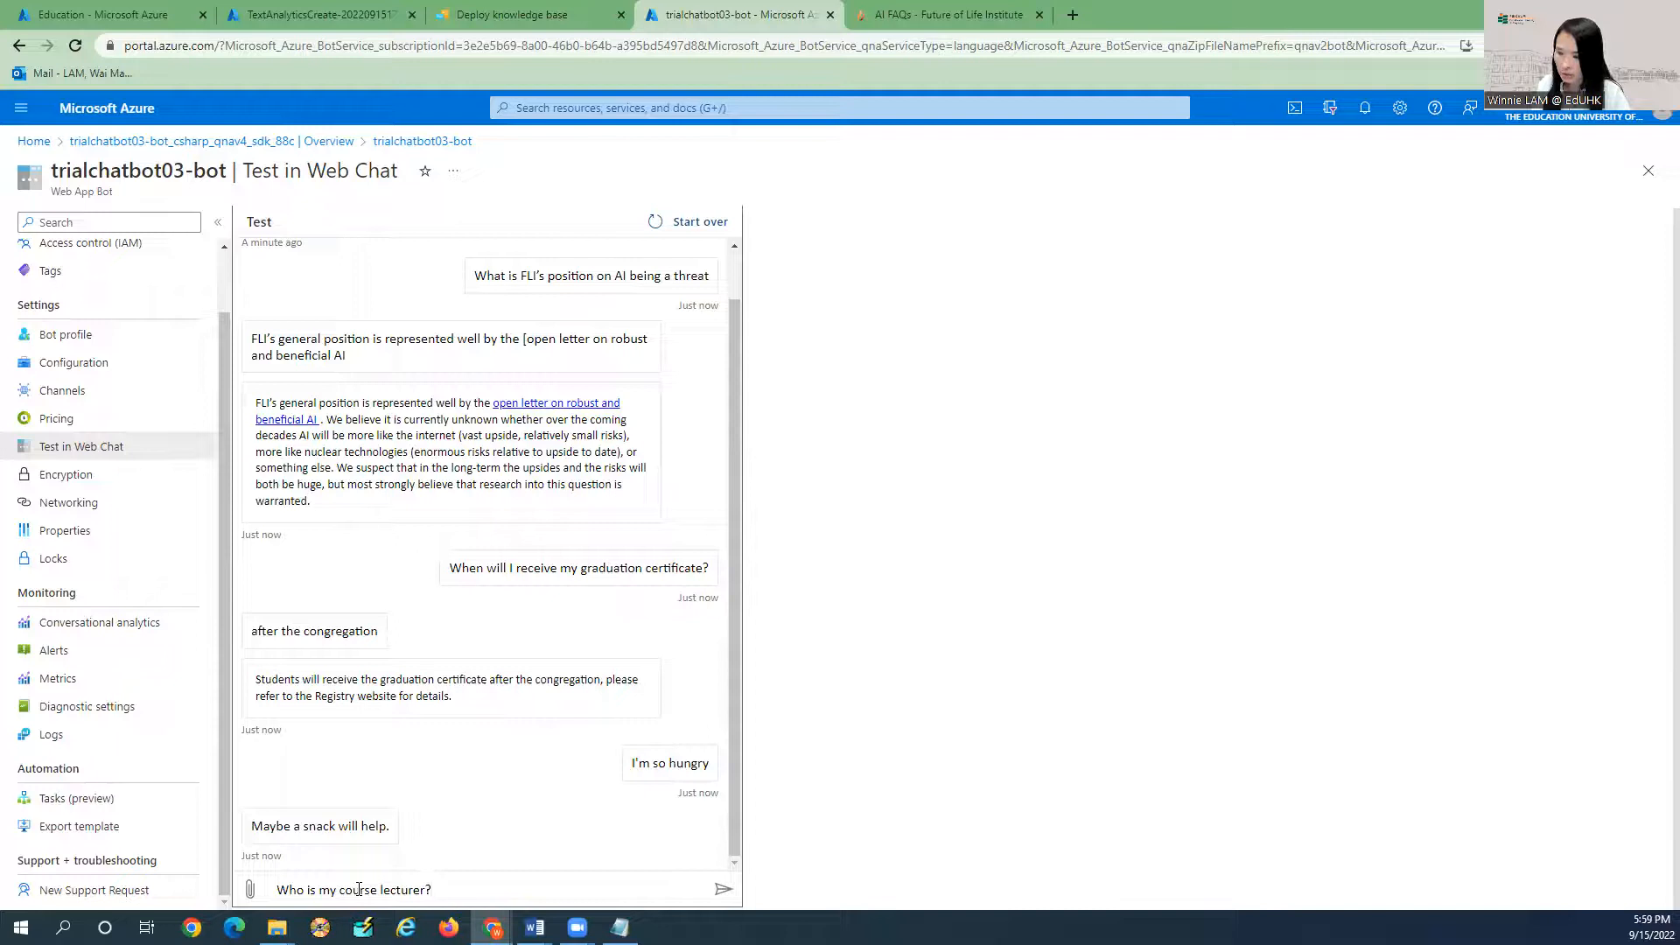
key(Return)
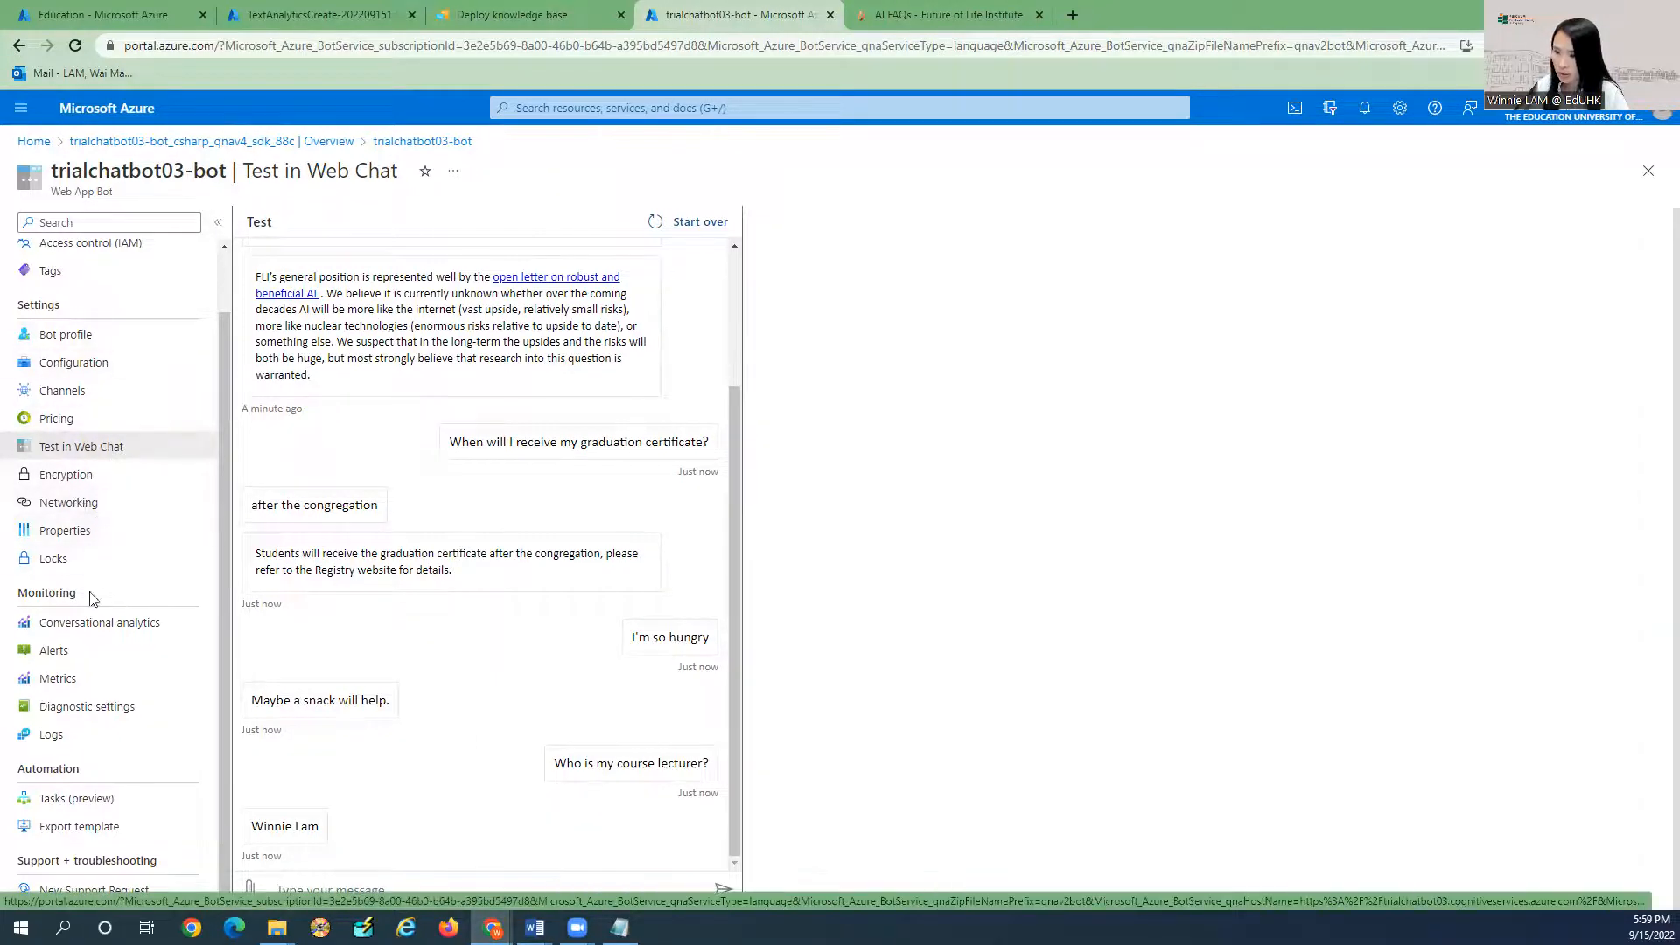
Open the bot's Channels list and choose Telegram to reach its Access Token setup.
click(93, 392)
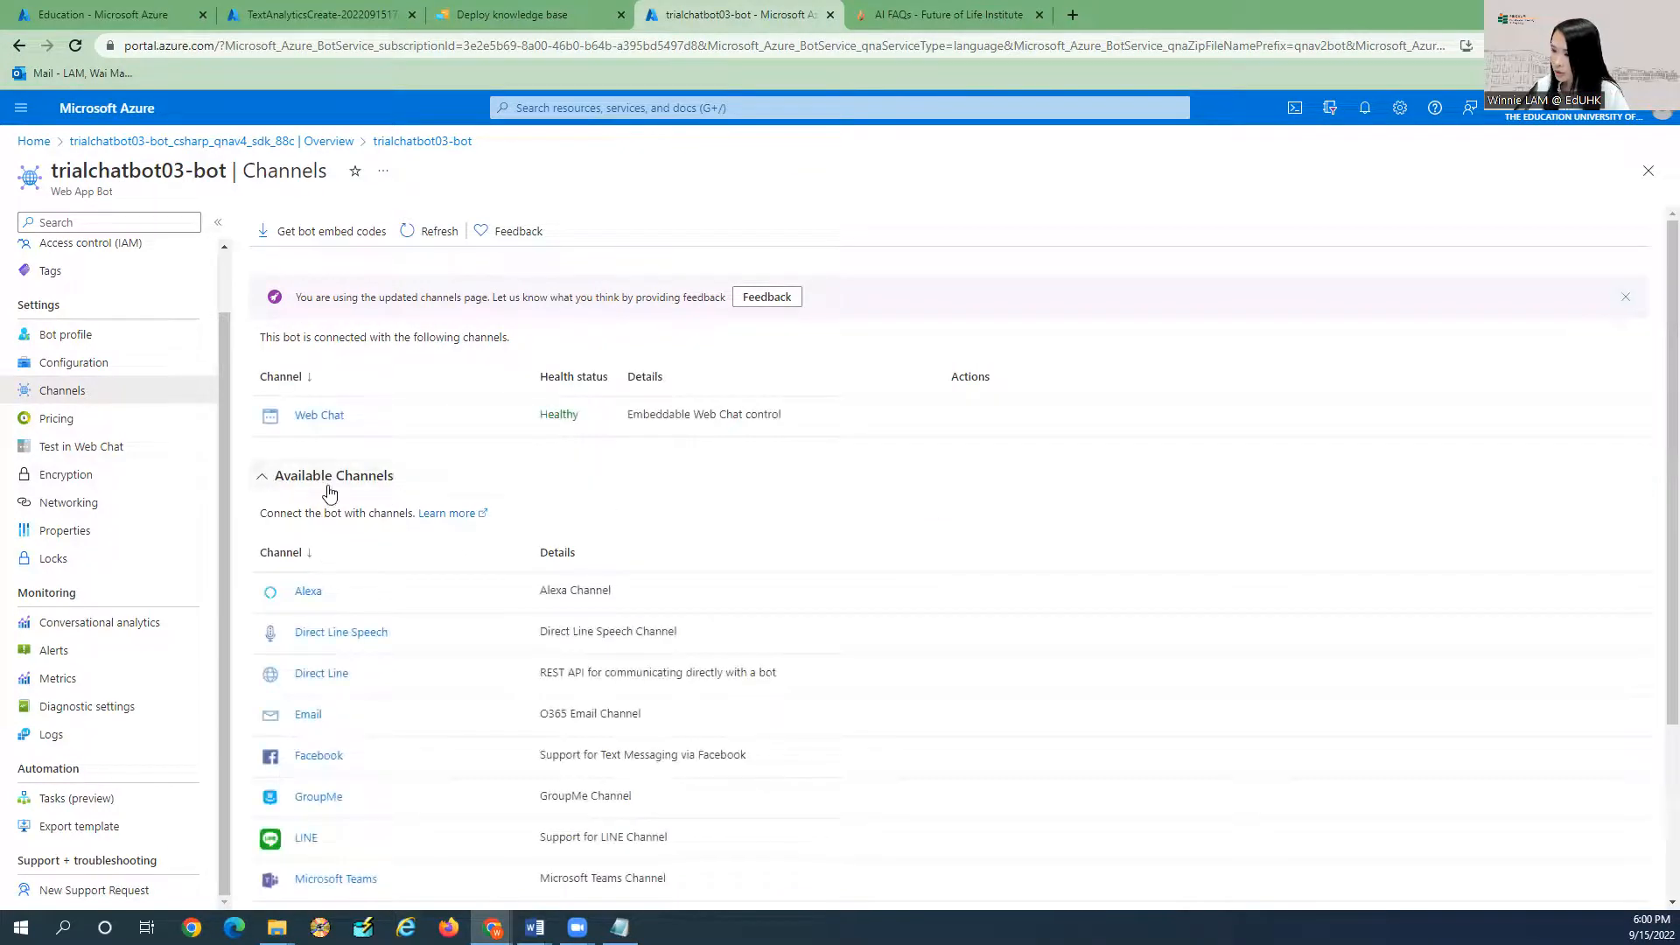
scroll(359, 503, down, 3)
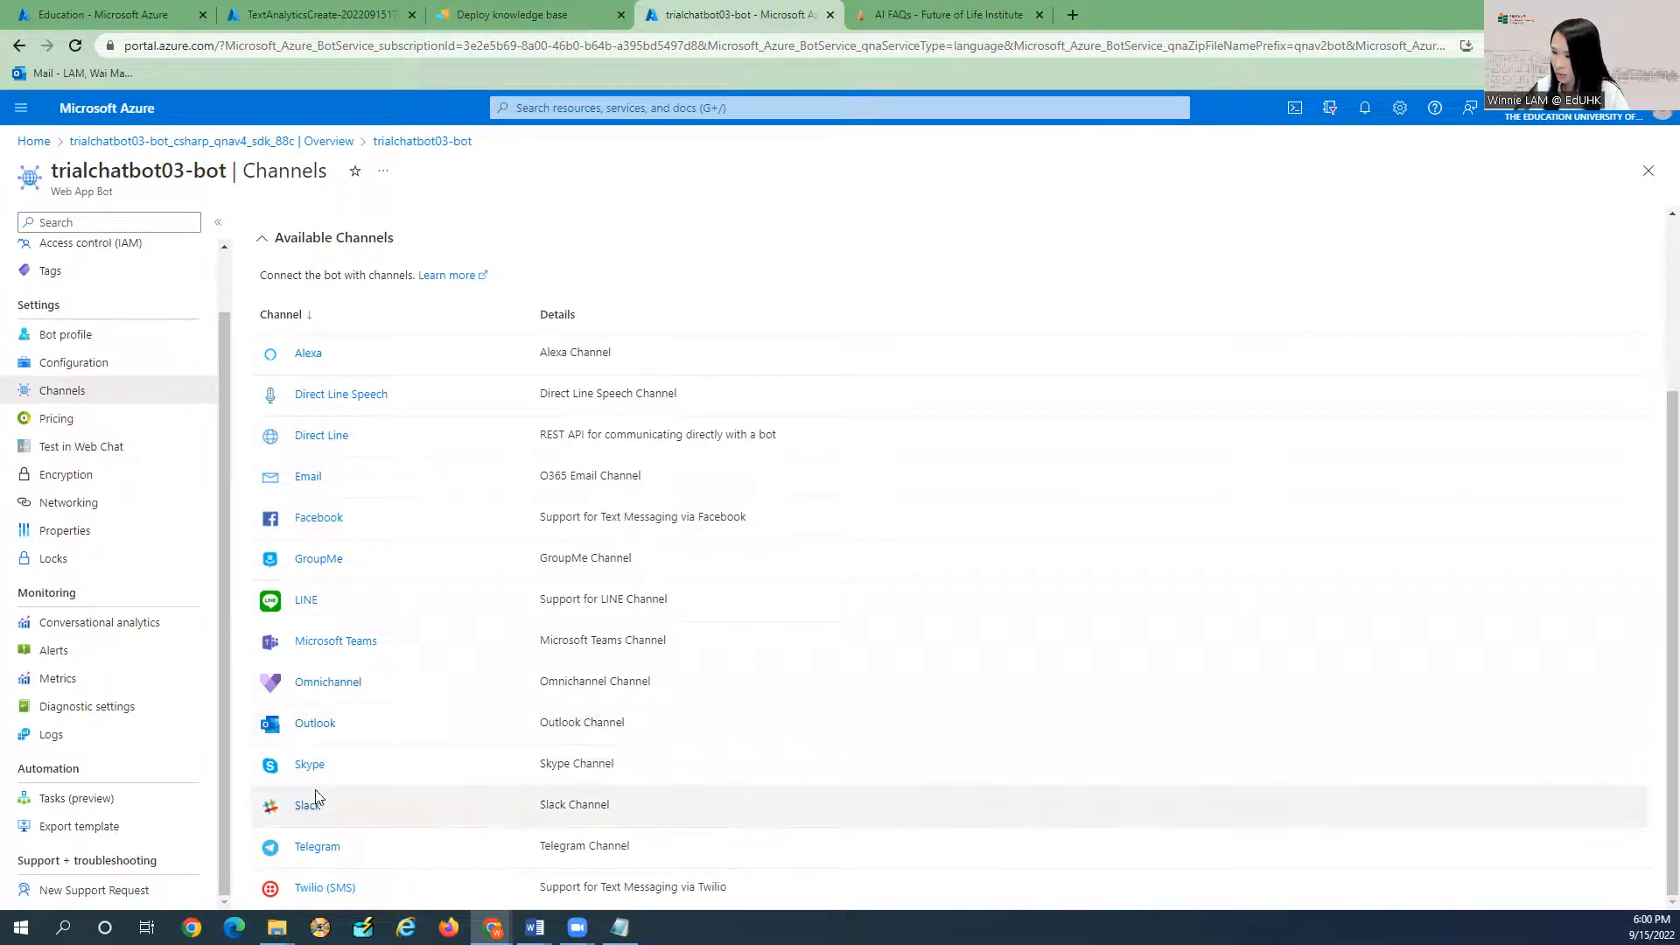
click(320, 847)
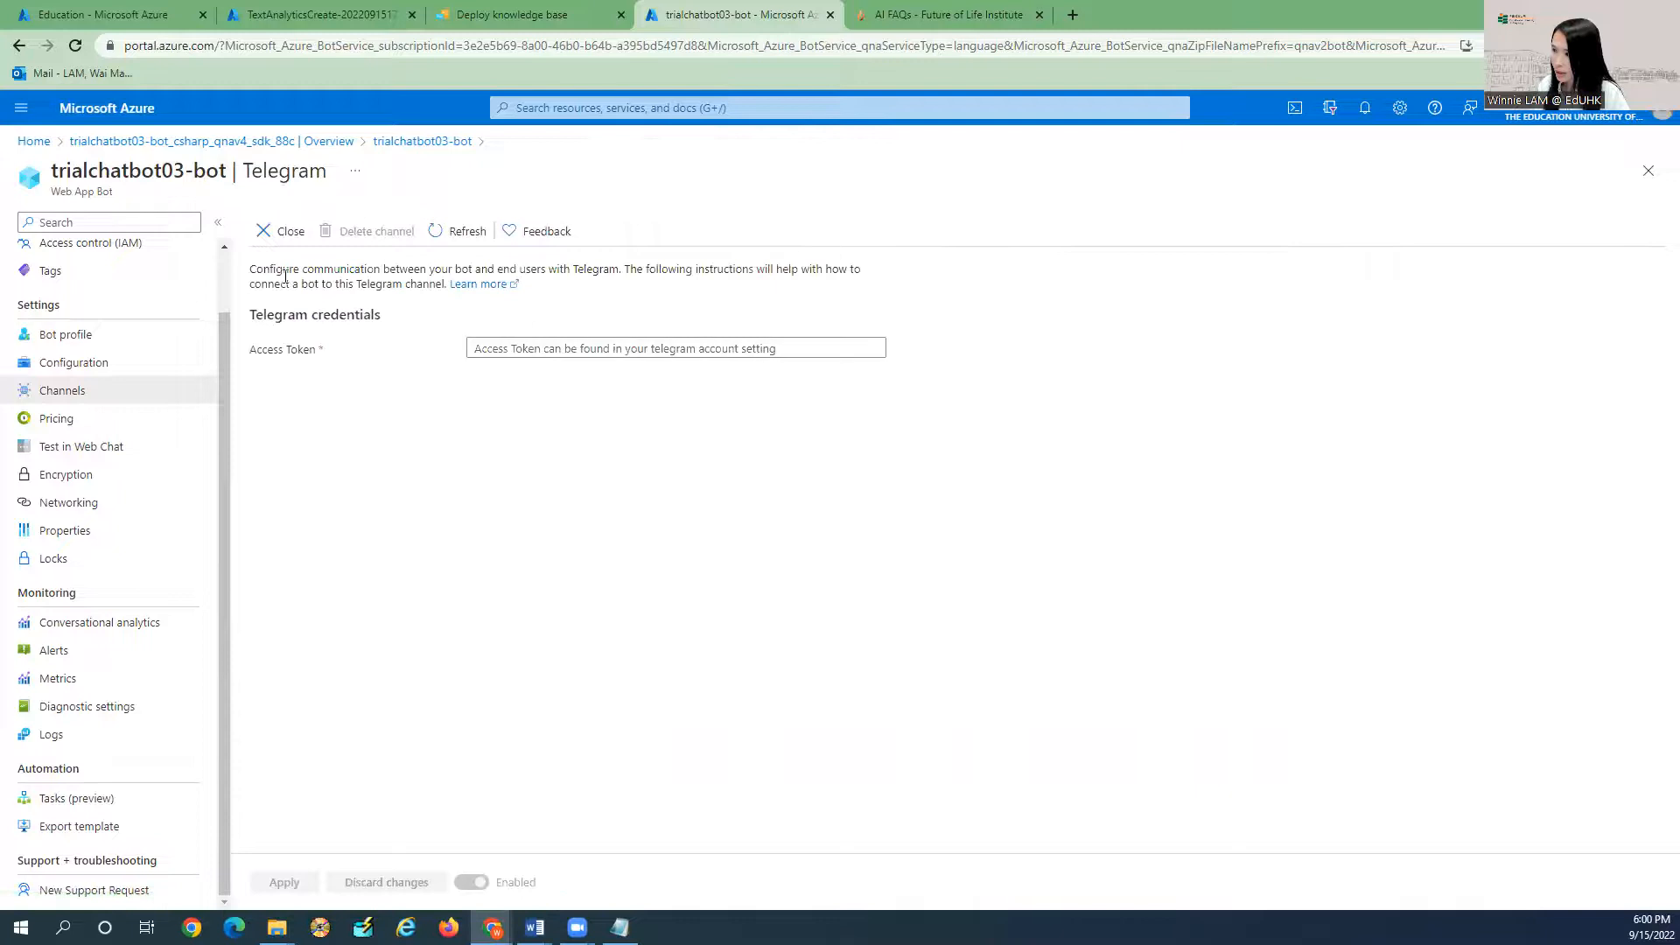
drag(252, 350, 320, 355)
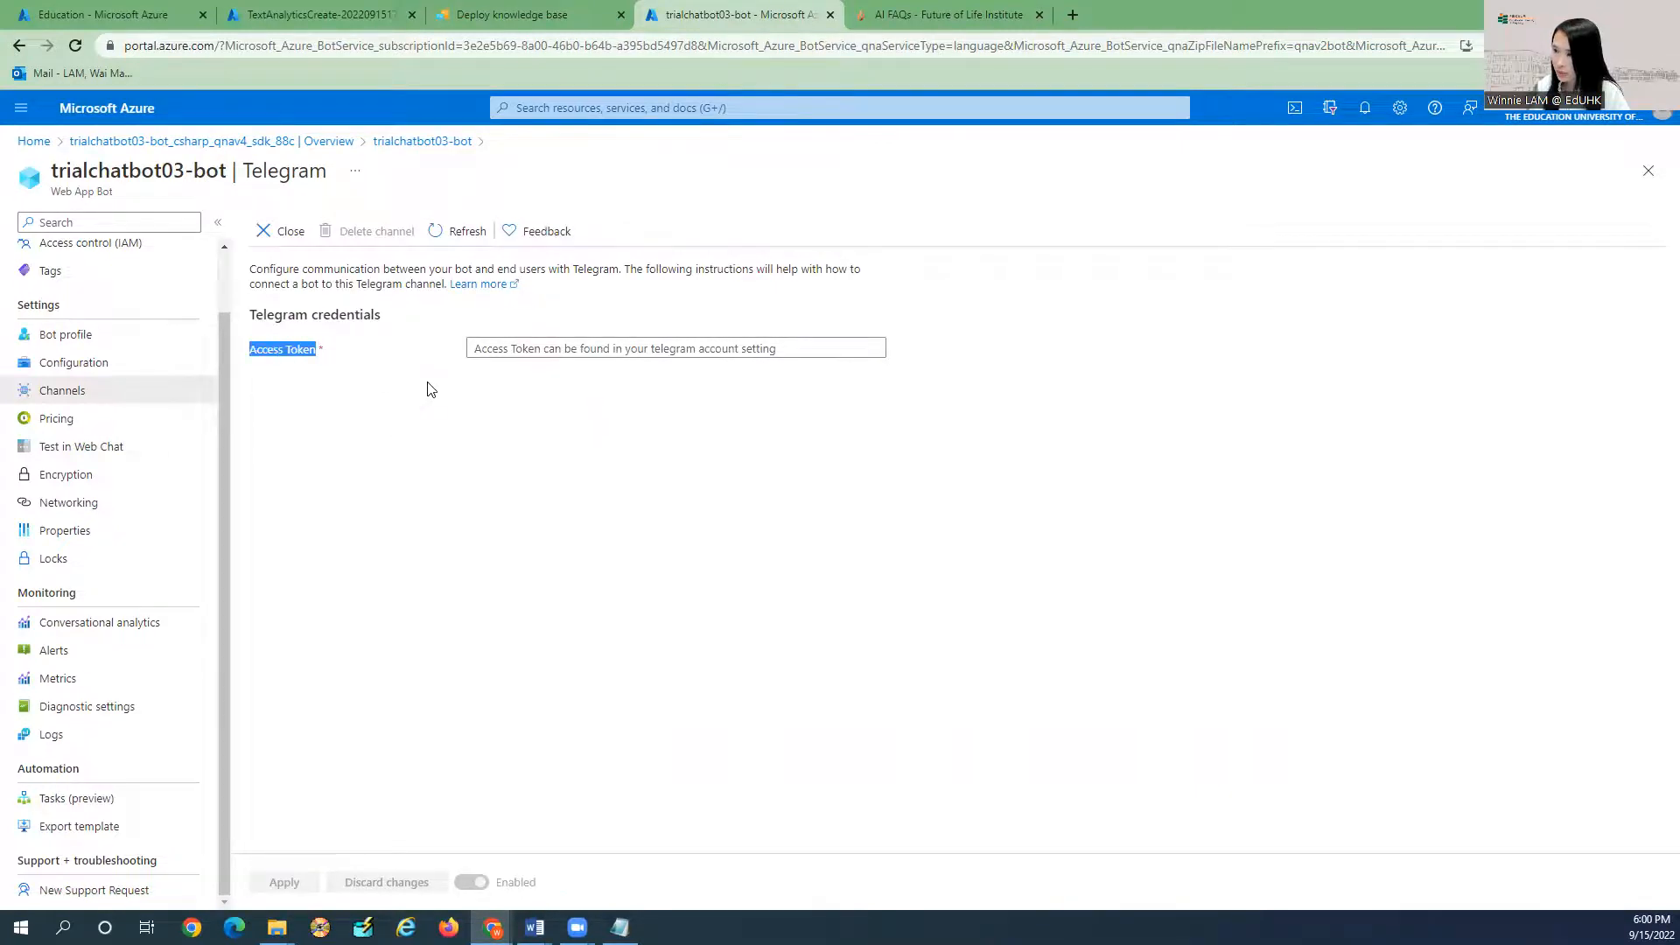
click(431, 388)
key(alt+Tab)
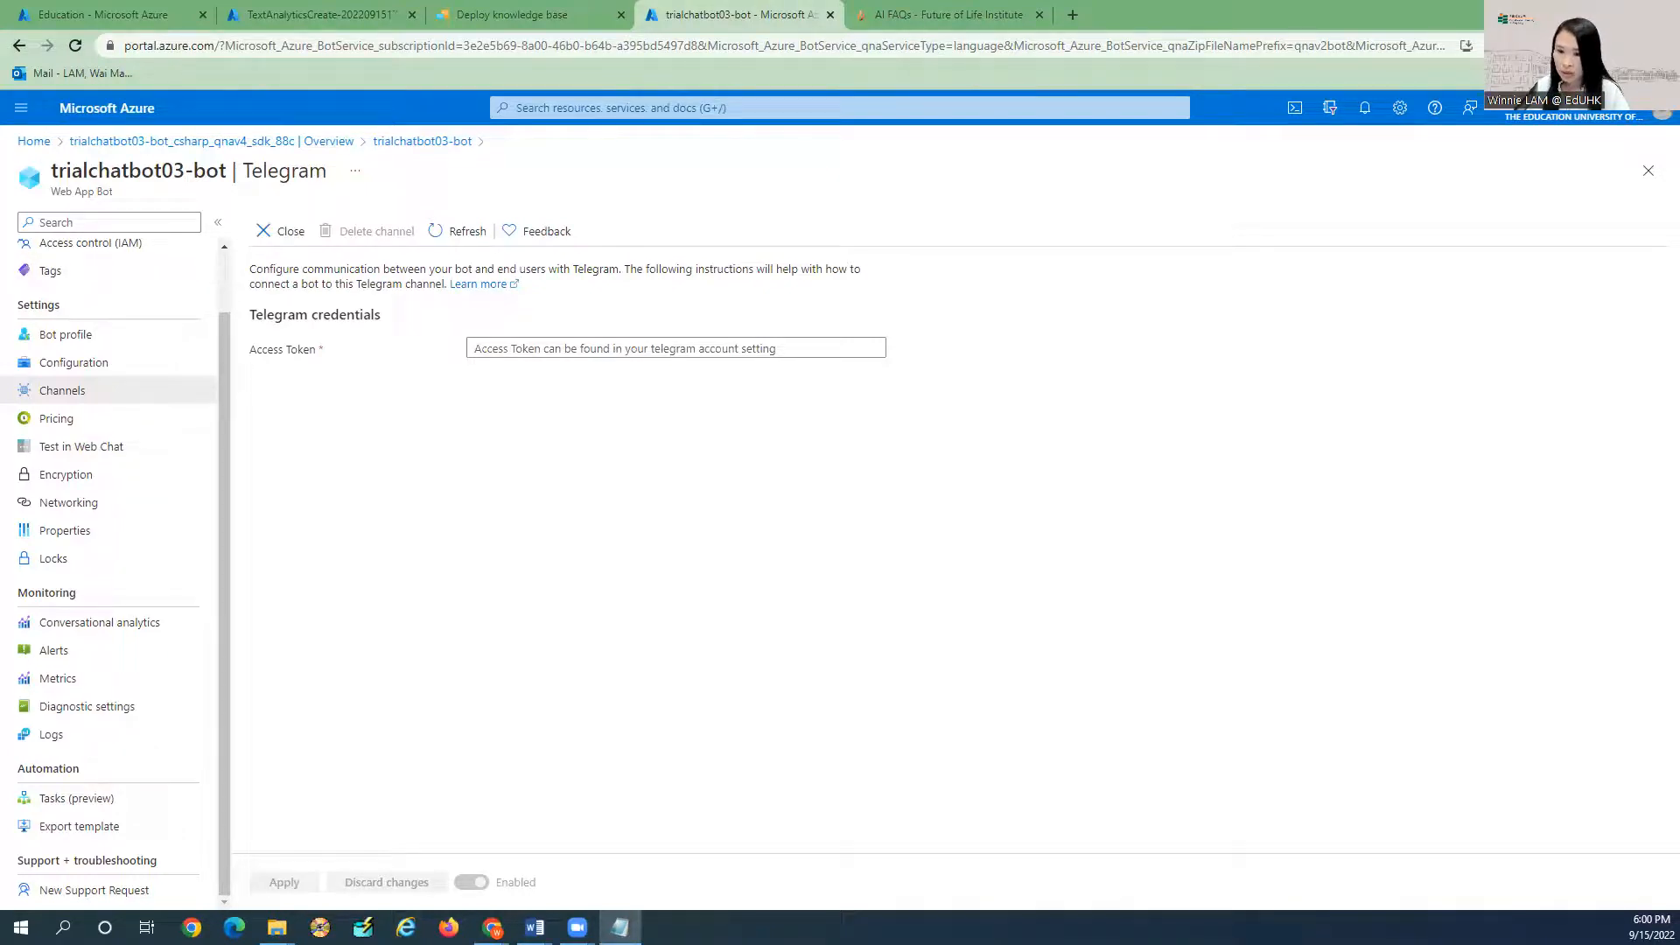
Search Google for BotFather and look at the BotFather Telegram page.
click(1072, 14)
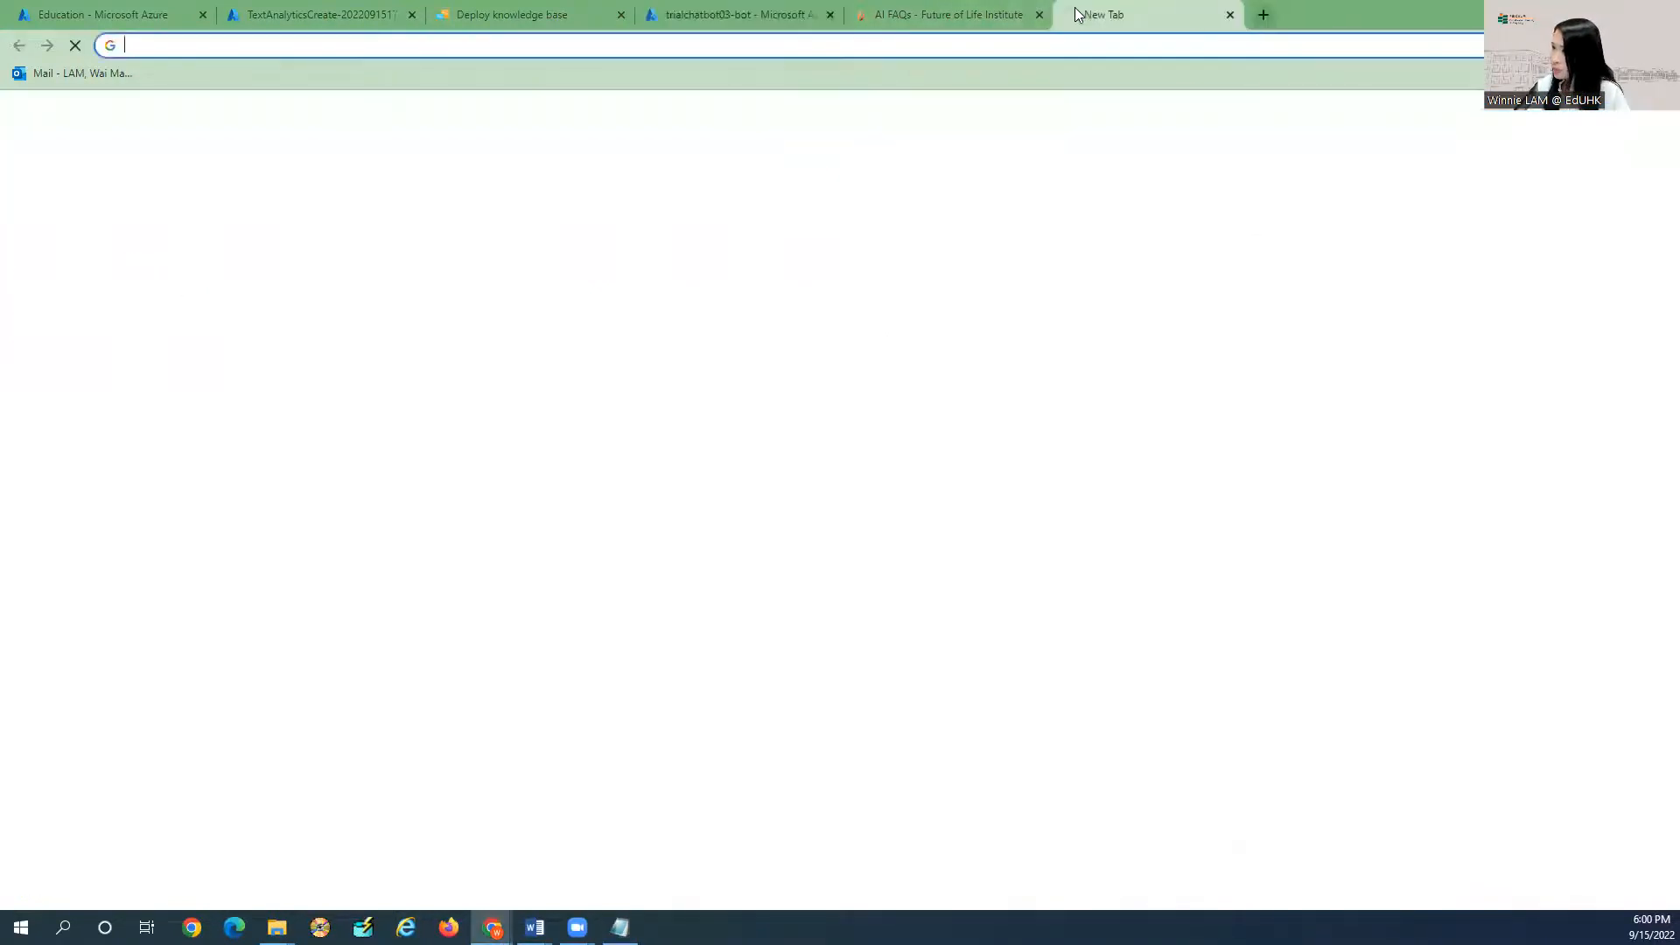
text(BotFather)
key(Return)
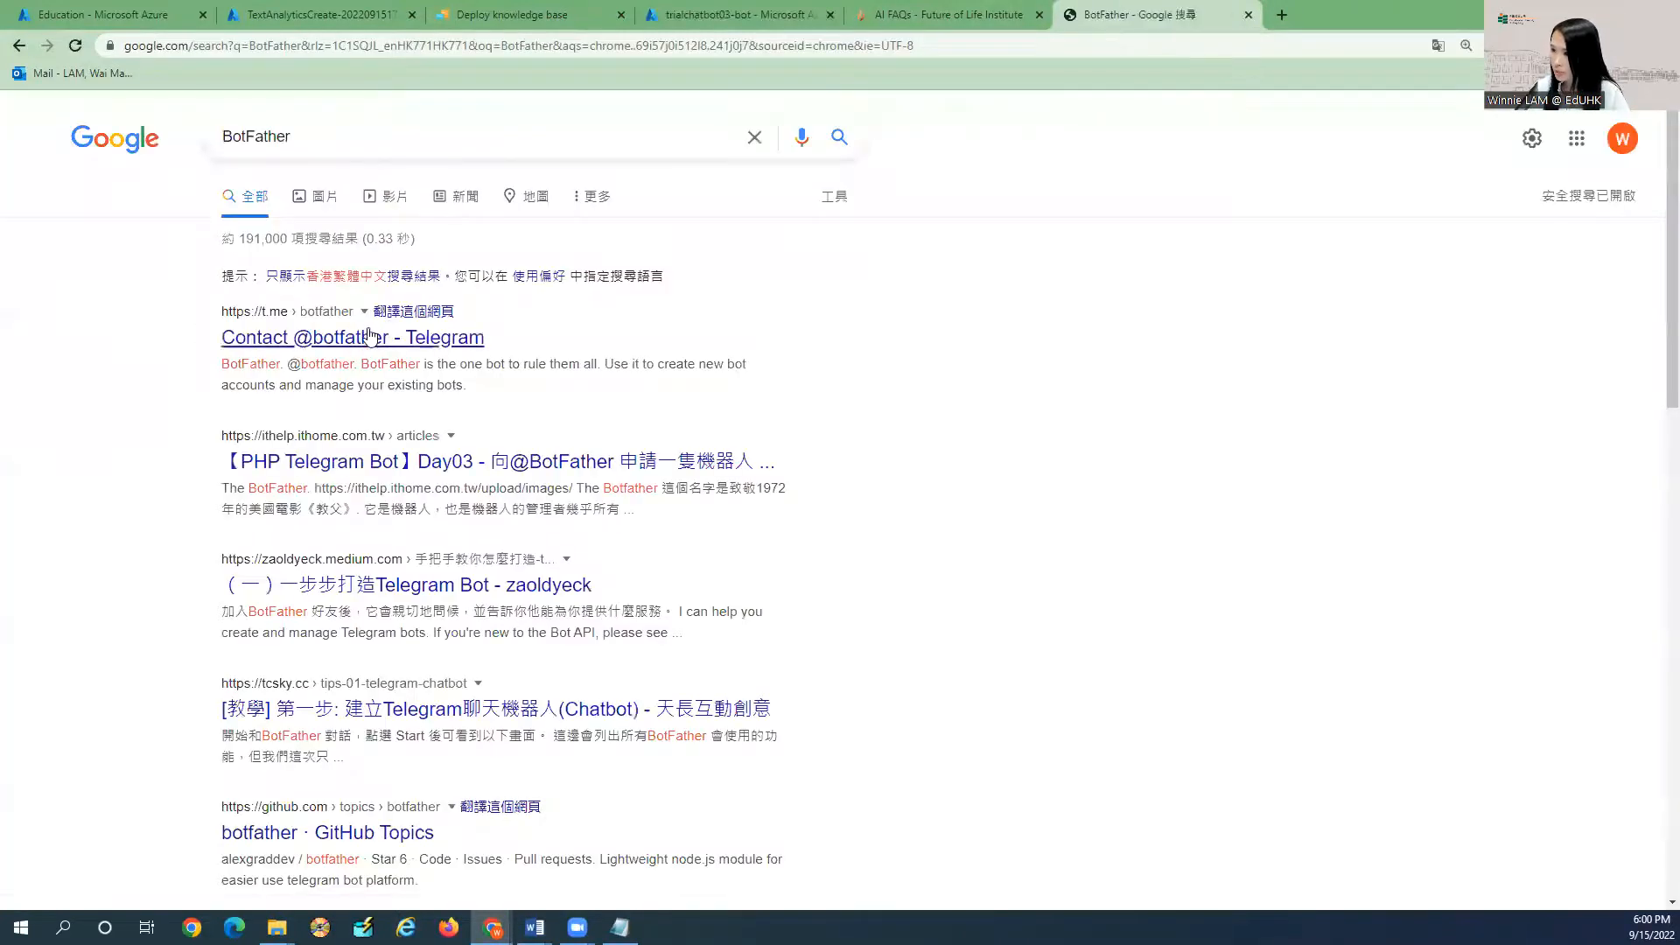
click(370, 341)
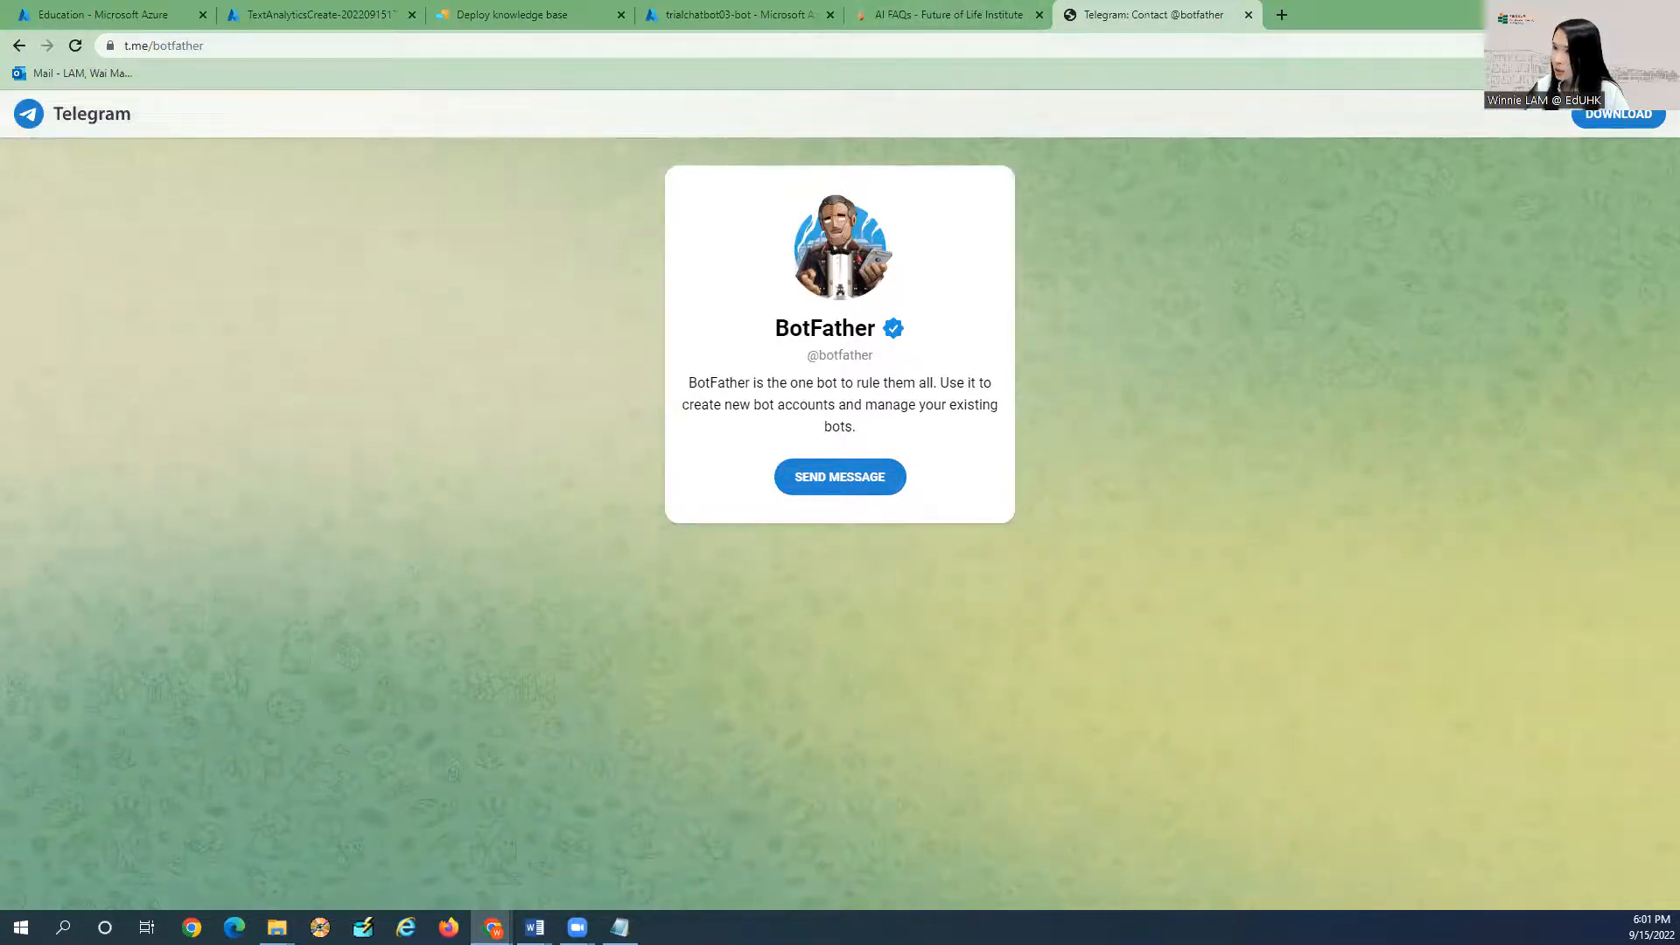
click(19, 46)
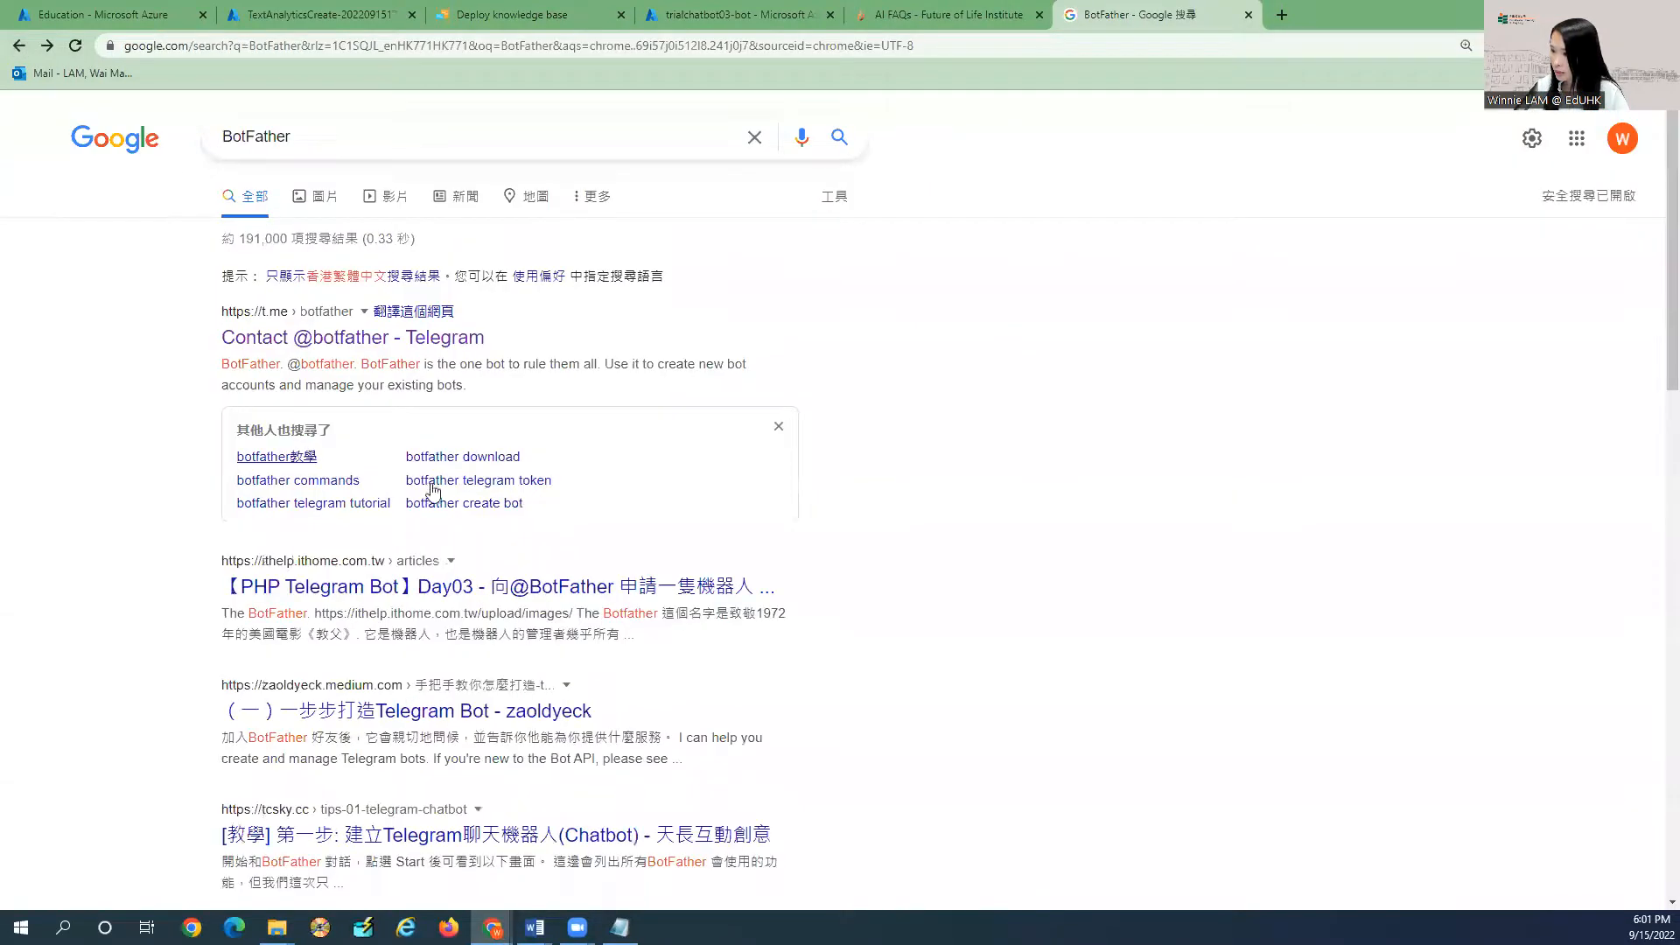
Refine the search to 'BotFather azure chatbot' and open the Connect a bot to Telegram result.
click(353, 137)
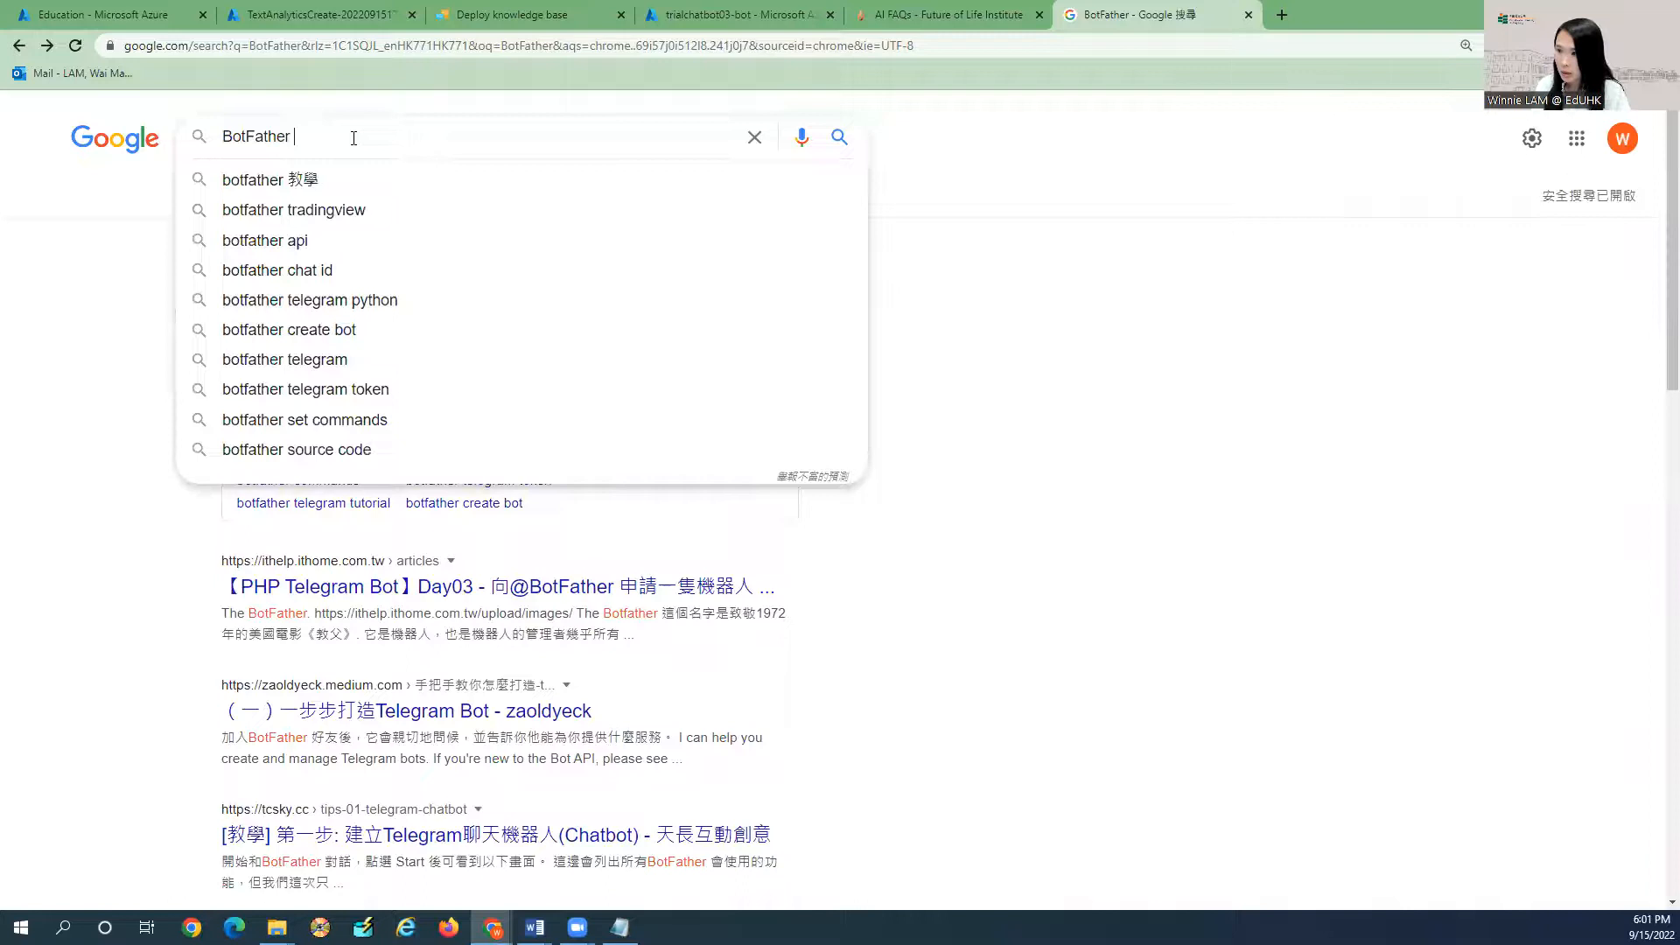
text(azure)
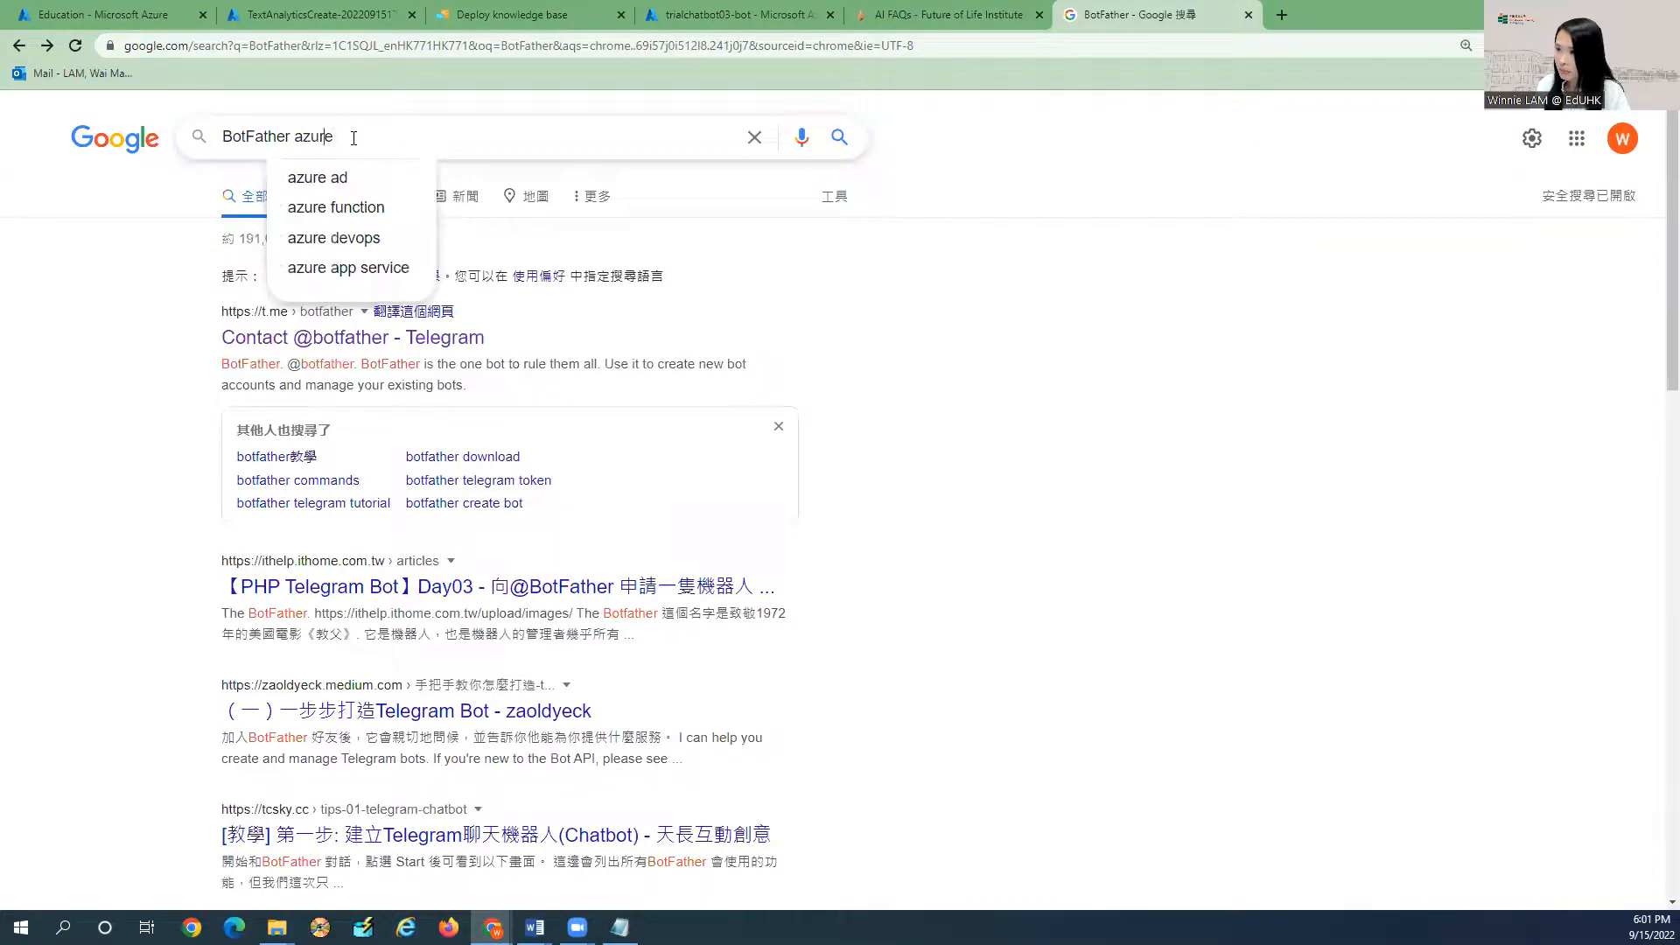
text(chatbot)
key(Return)
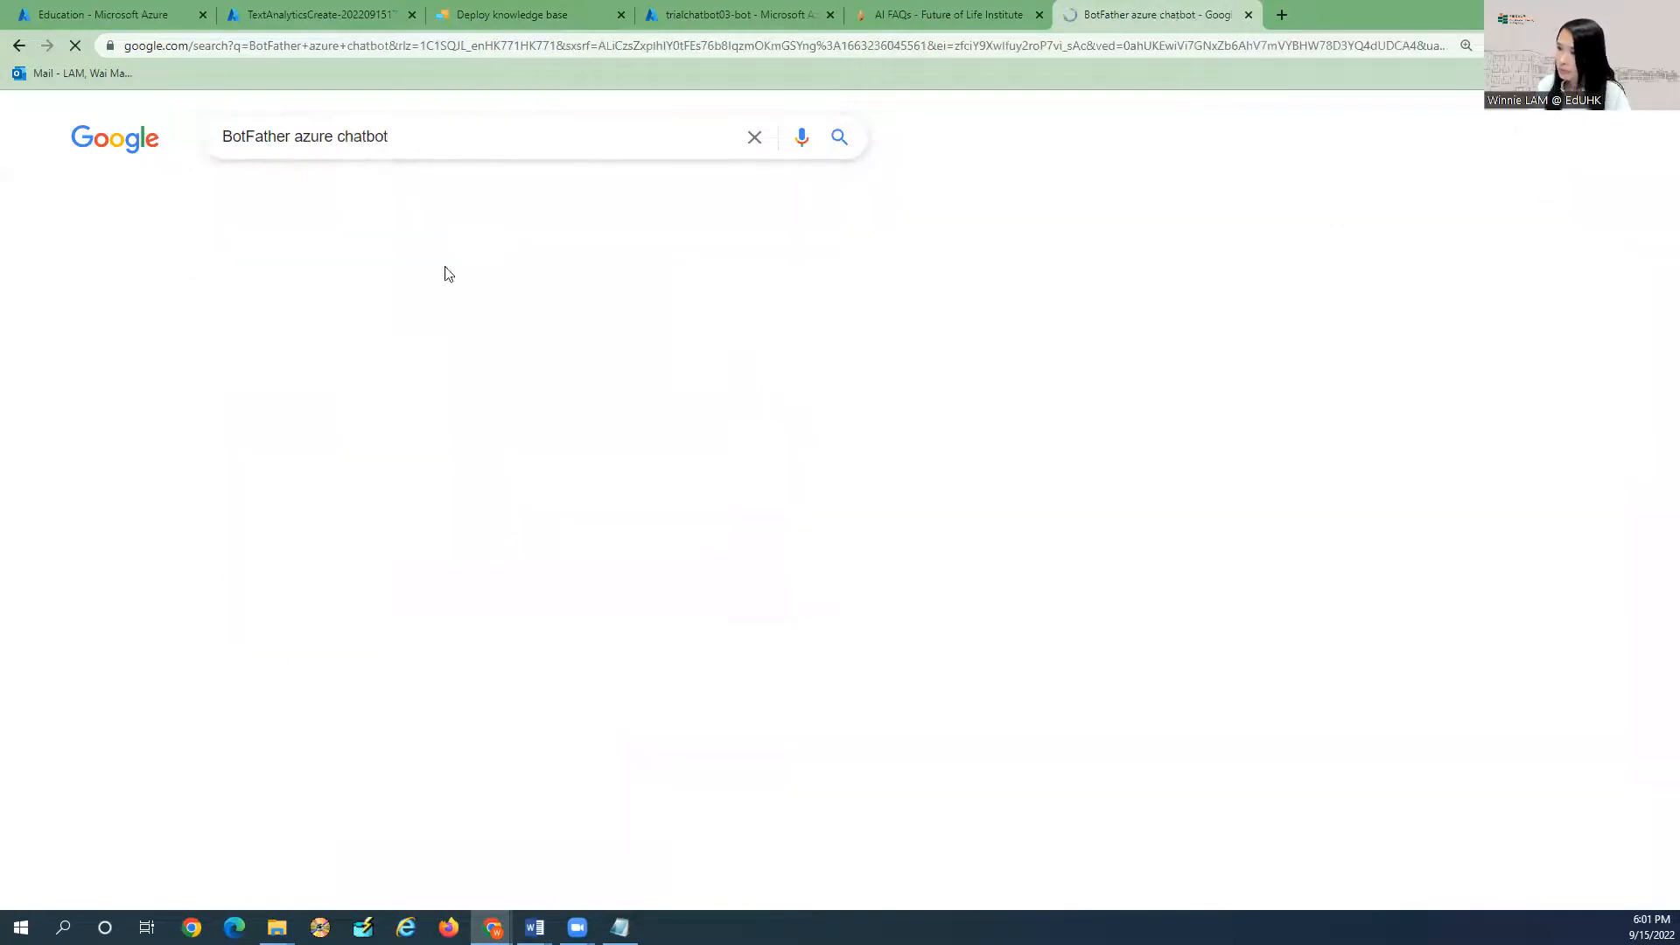
click(413, 306)
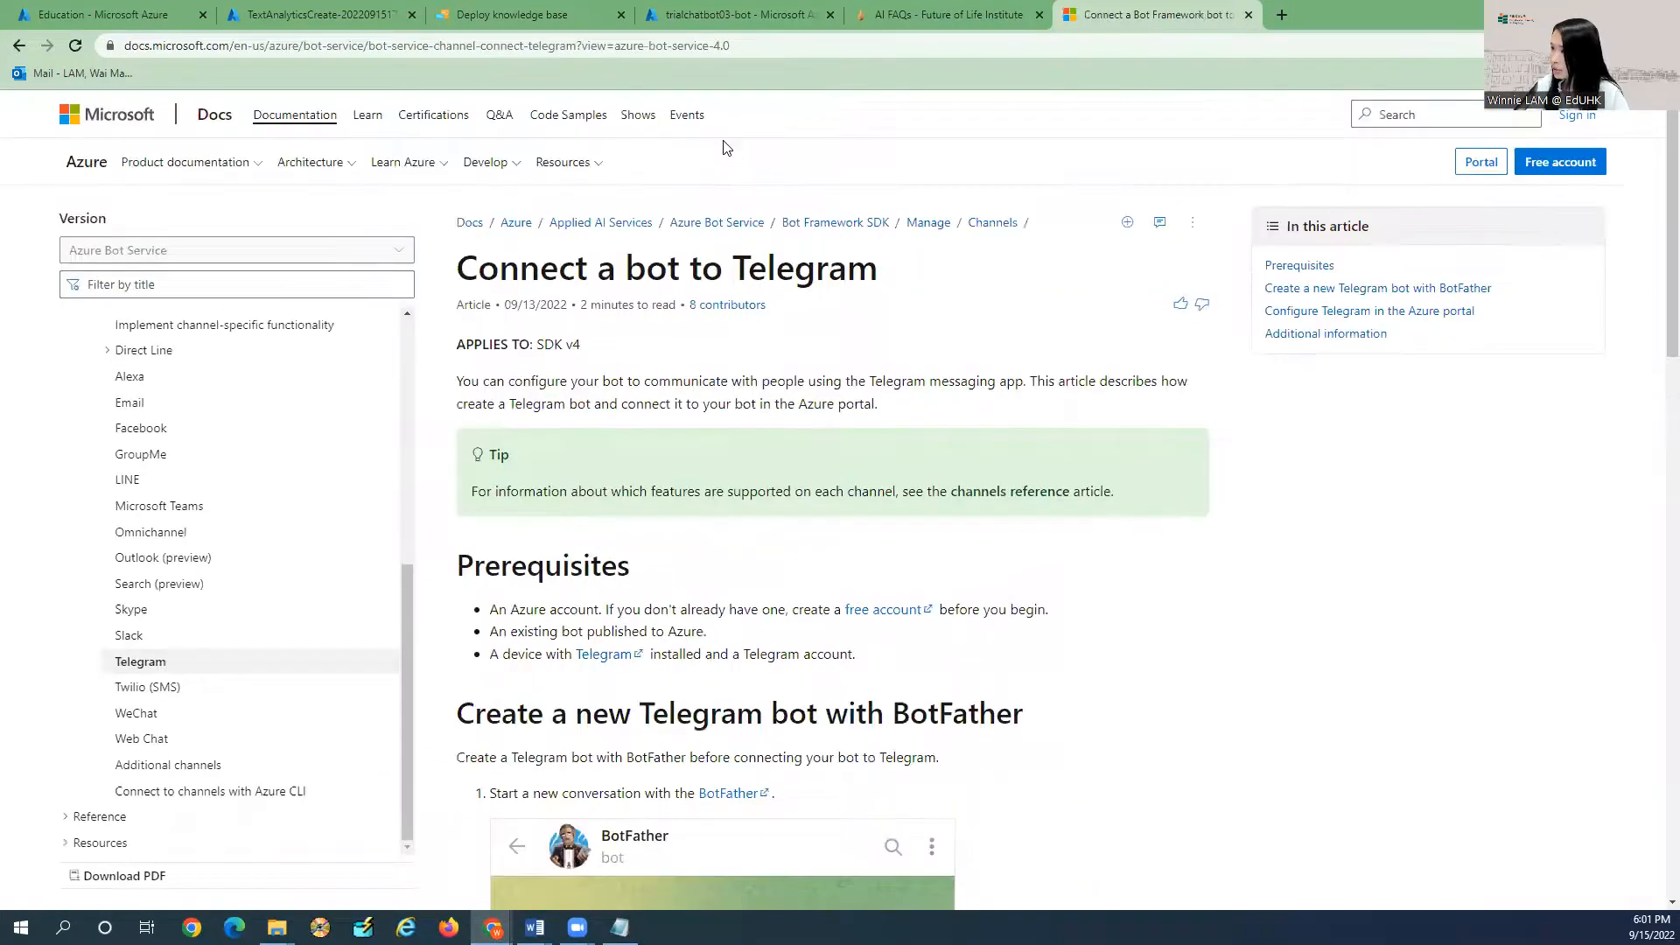
Highlight 'Telegram' and 'bot' in the article title and scroll down to the BotFather steps.
click(607, 45)
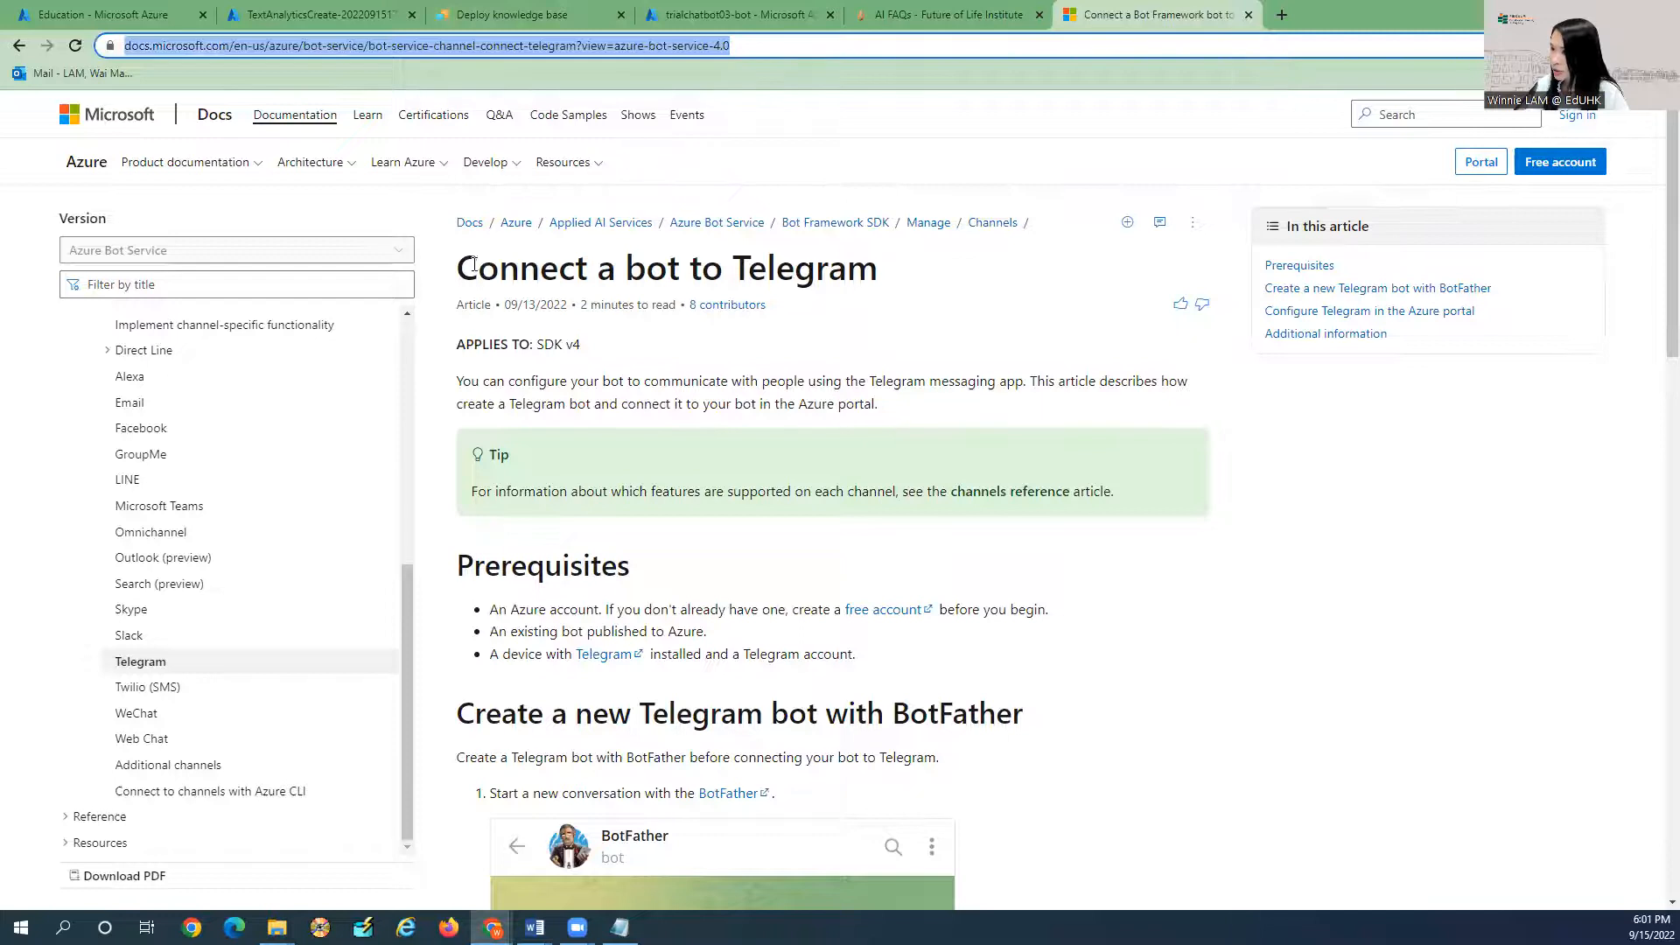
click(744, 271)
double_click(743, 270)
click(771, 265)
double_click(631, 269)
scroll(715, 348, down, 4)
scroll(734, 421, down, 2)
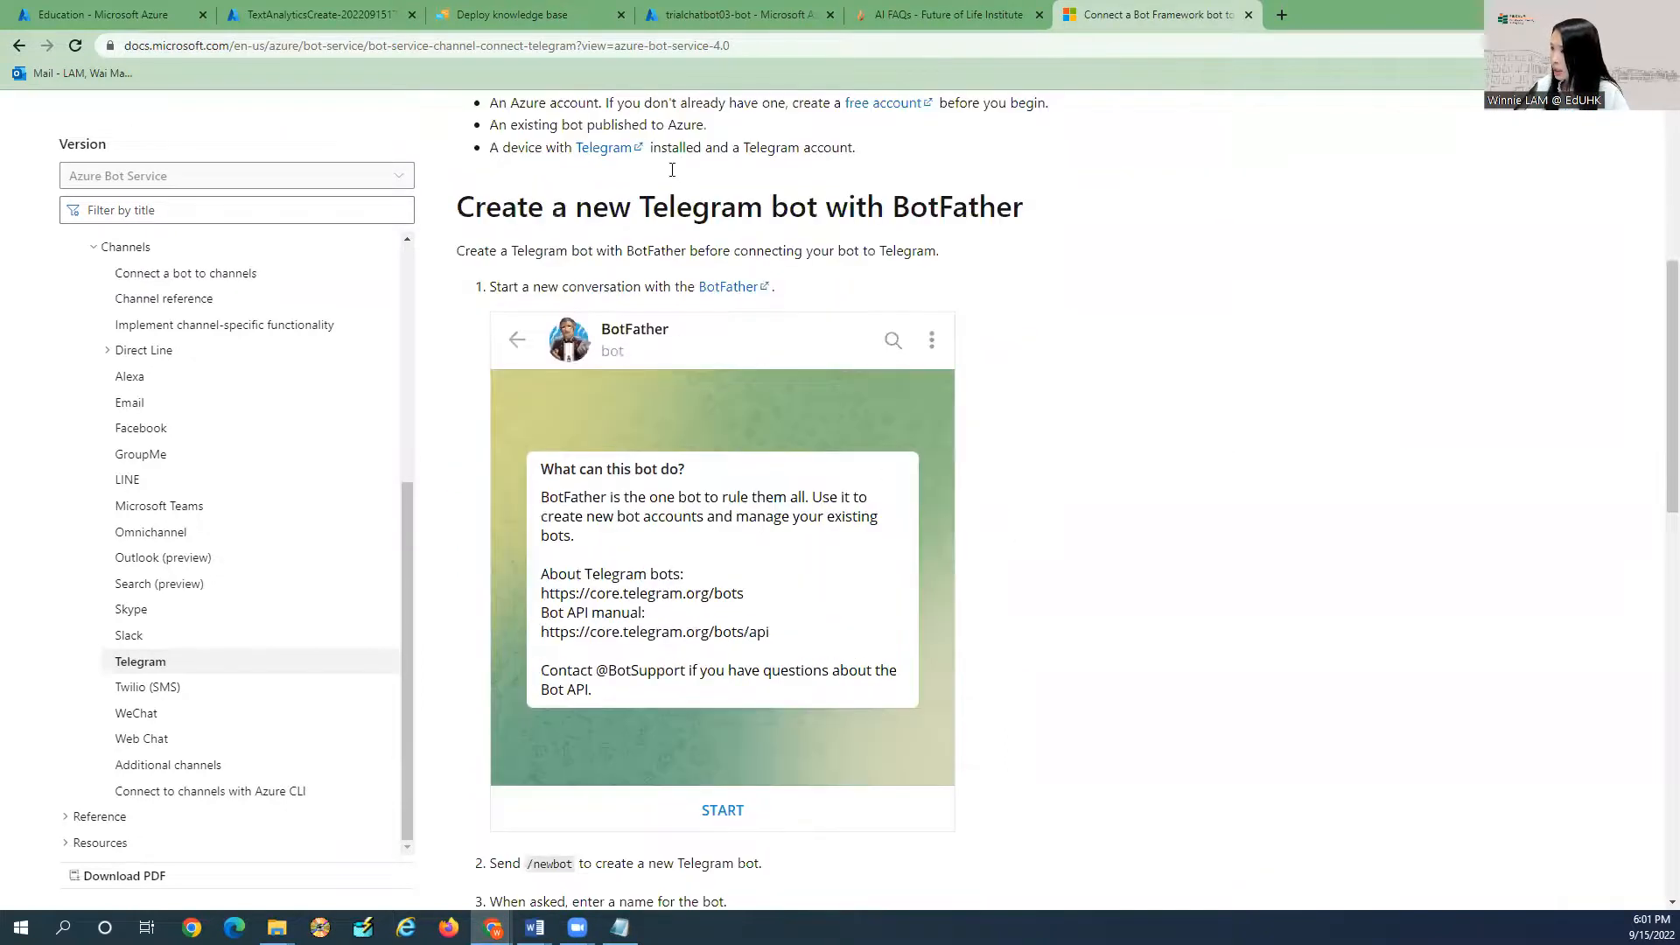
scroll(585, 341, down, 1)
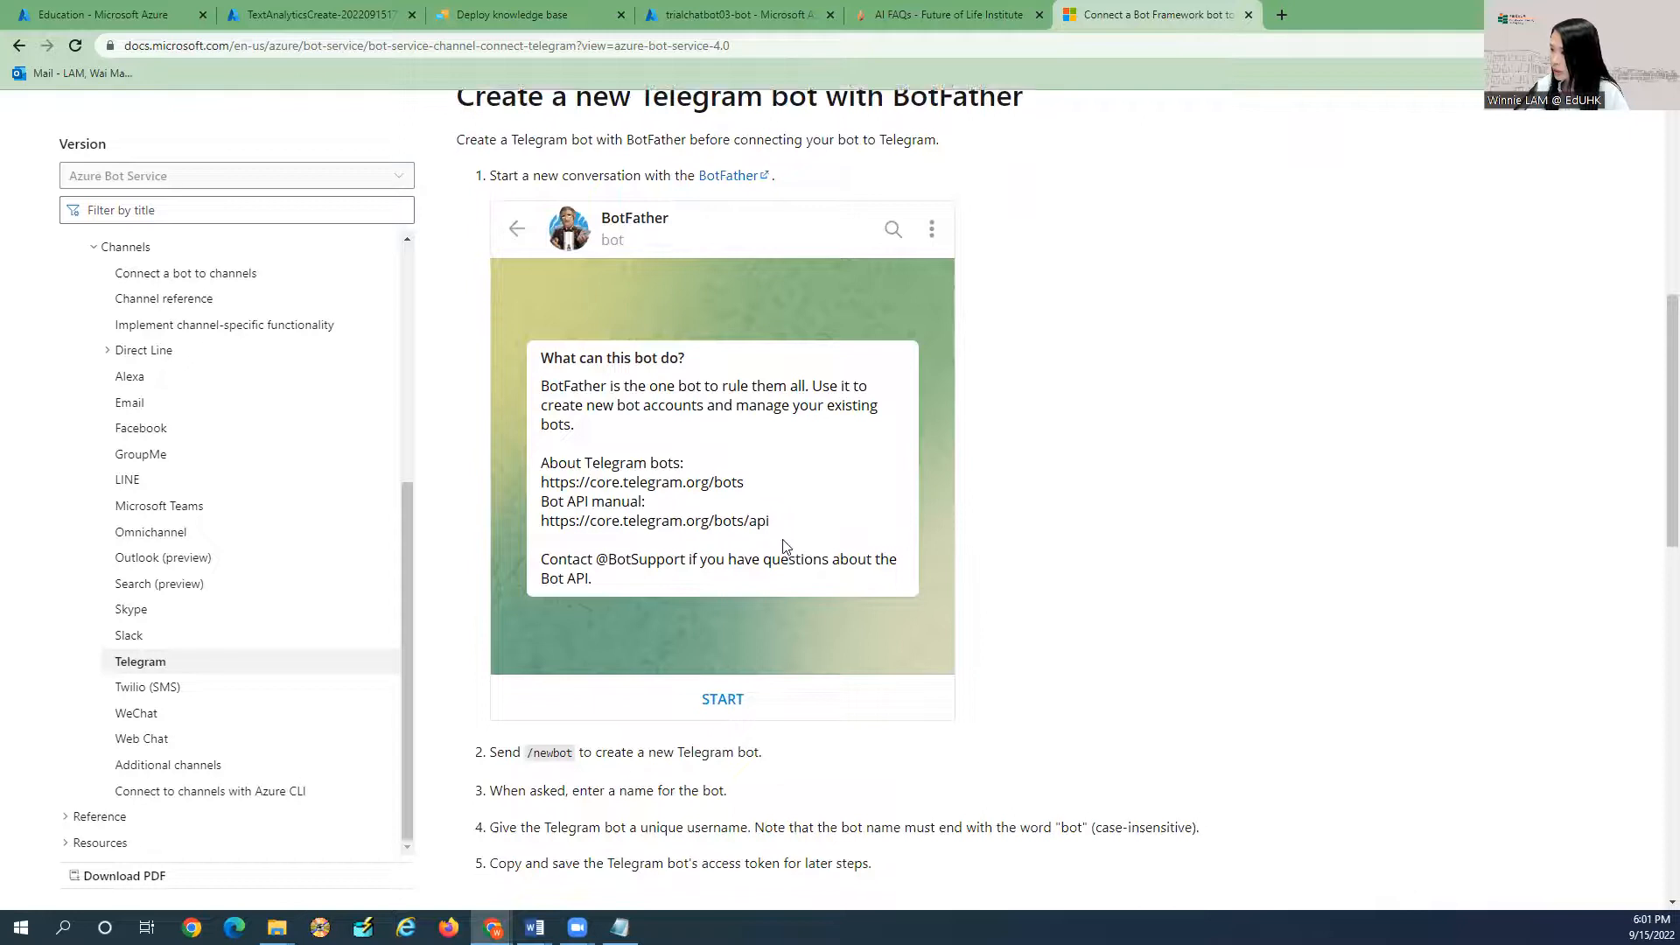
scroll(710, 538, down, 2)
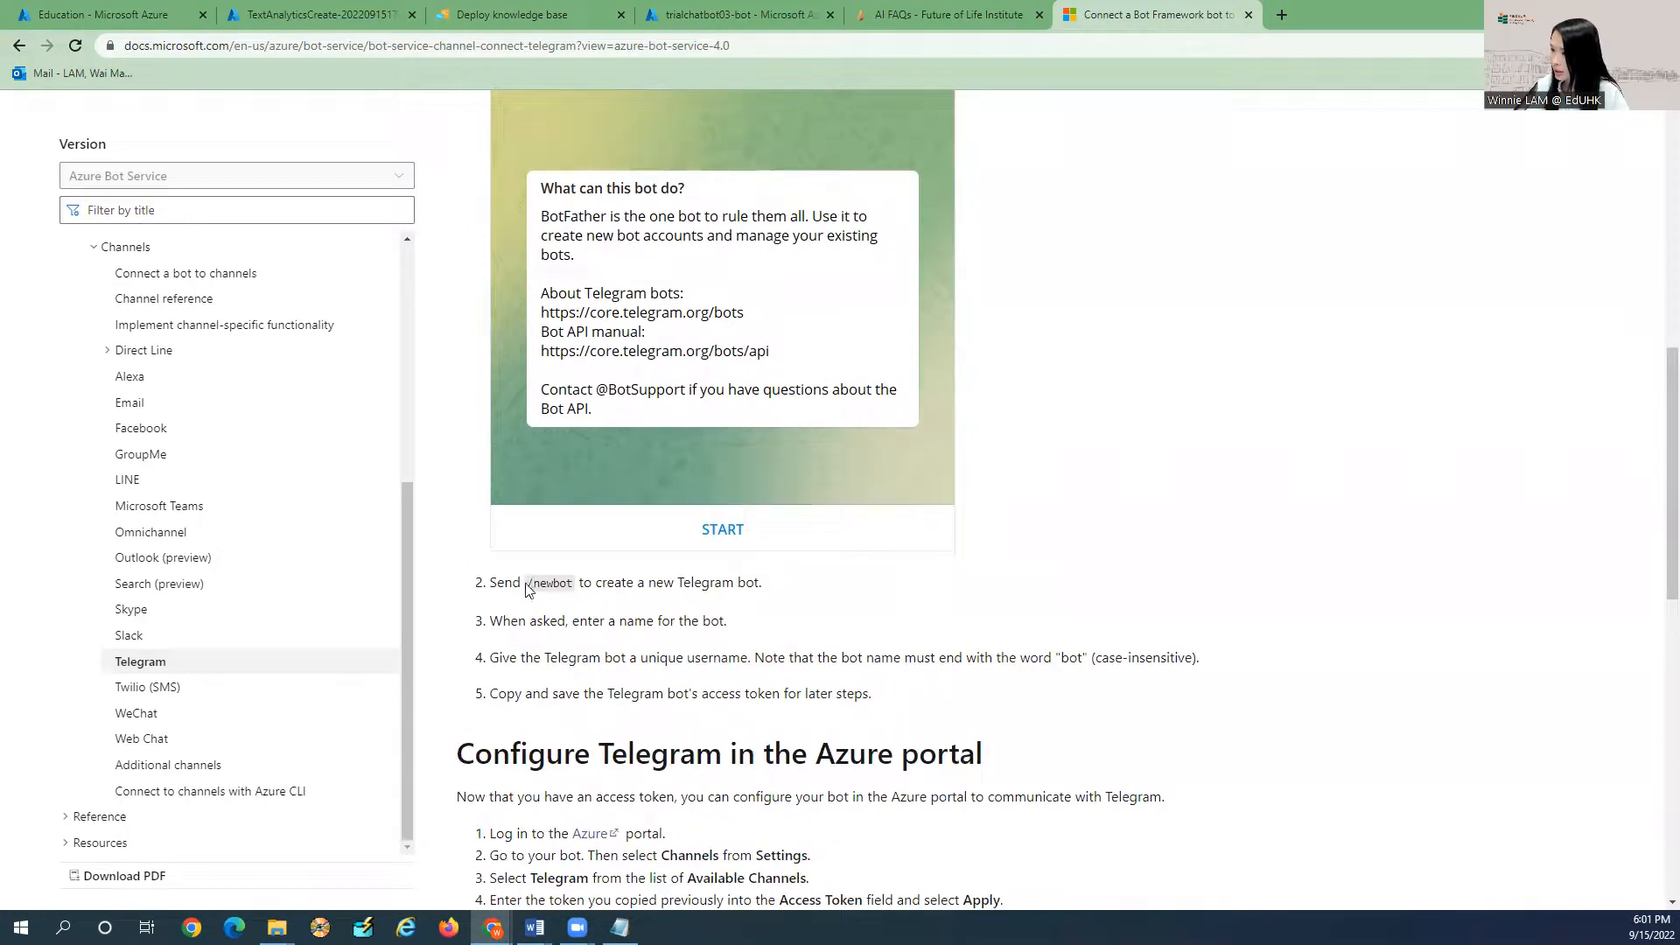
Zoom the article in and highlight the /newbot command, unique username and access token steps.
drag(526, 583, 573, 582)
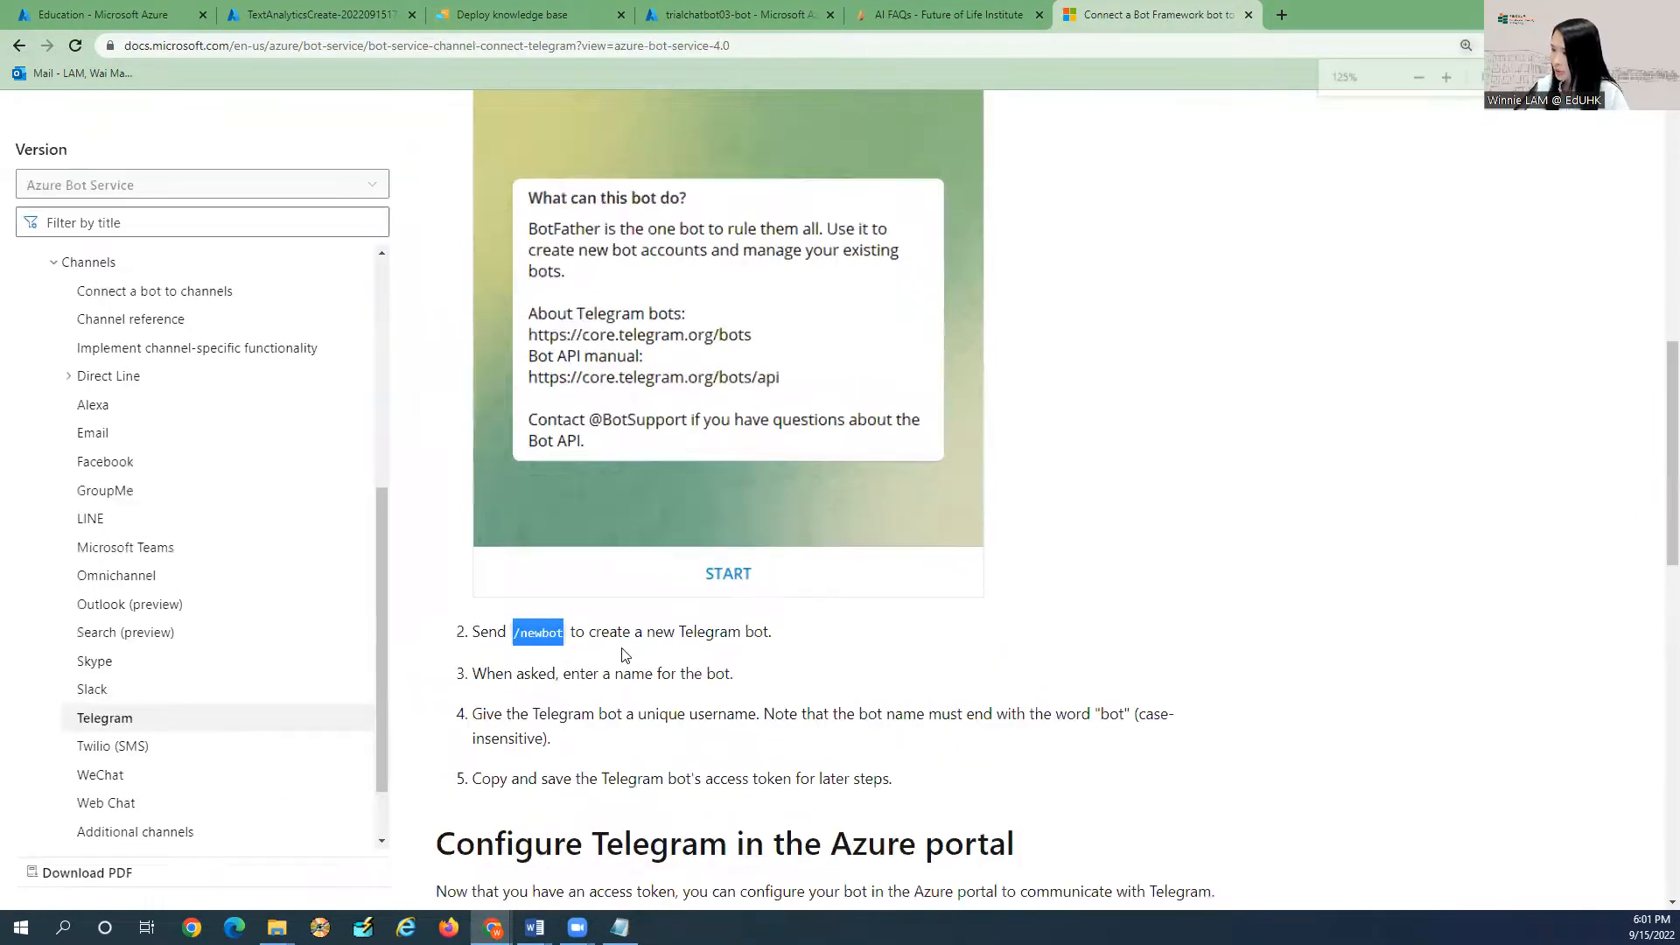
key(ctrl+plus)
key(ctrl+plus)
key(ctrl+plus)
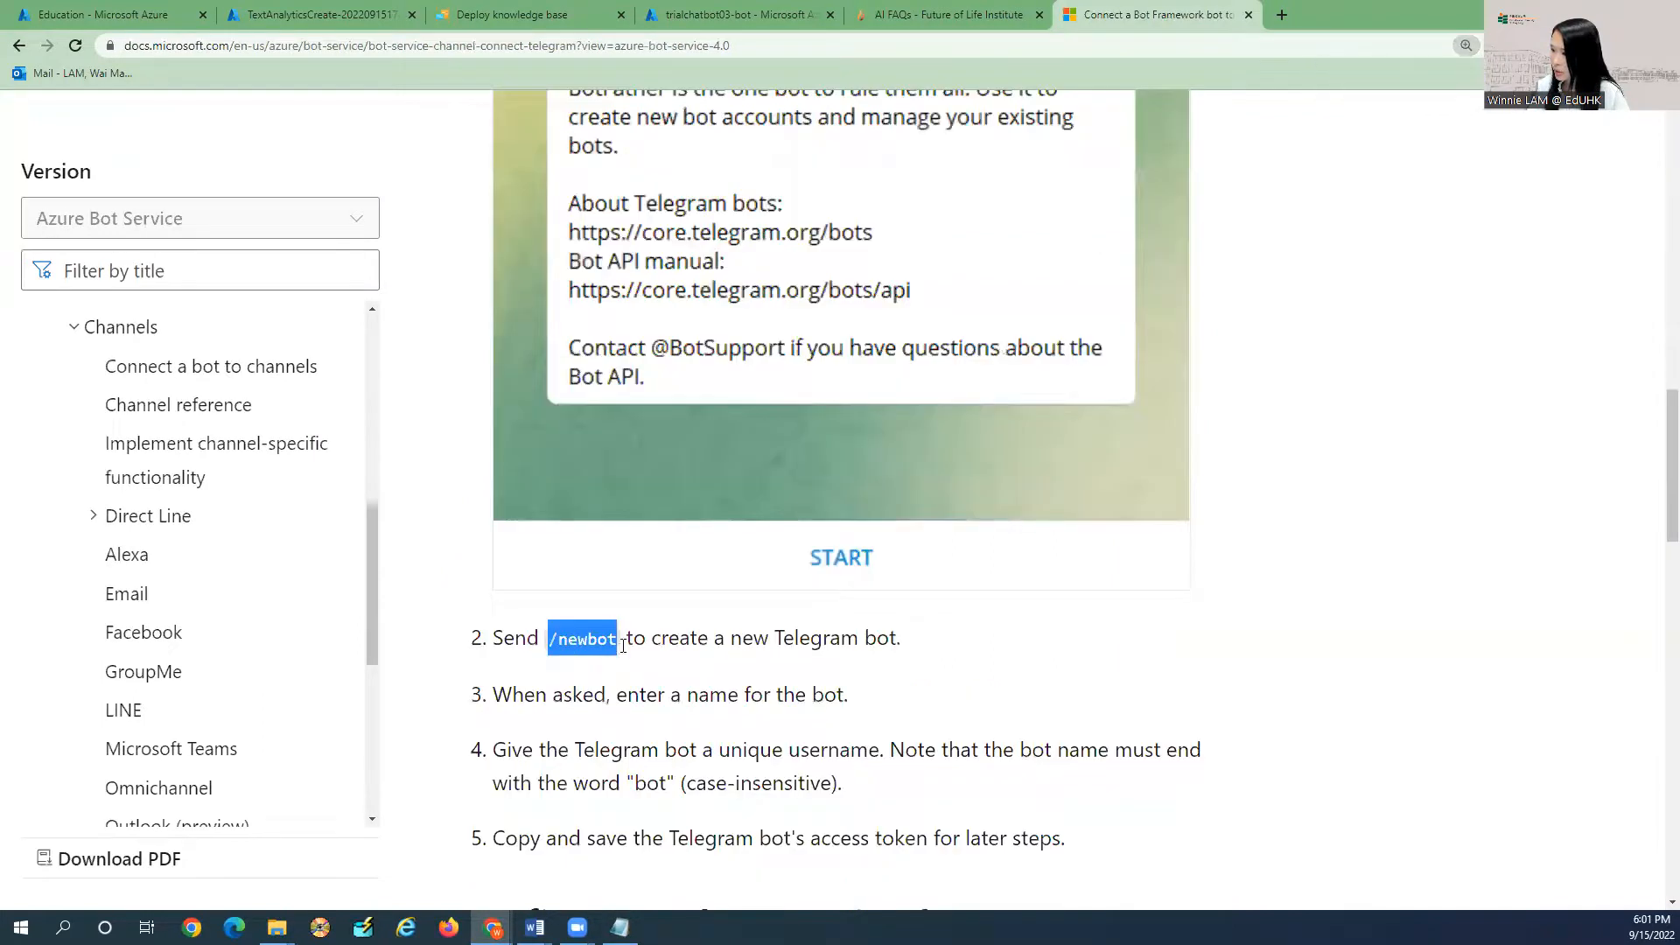
scroll(621, 652, down, 2)
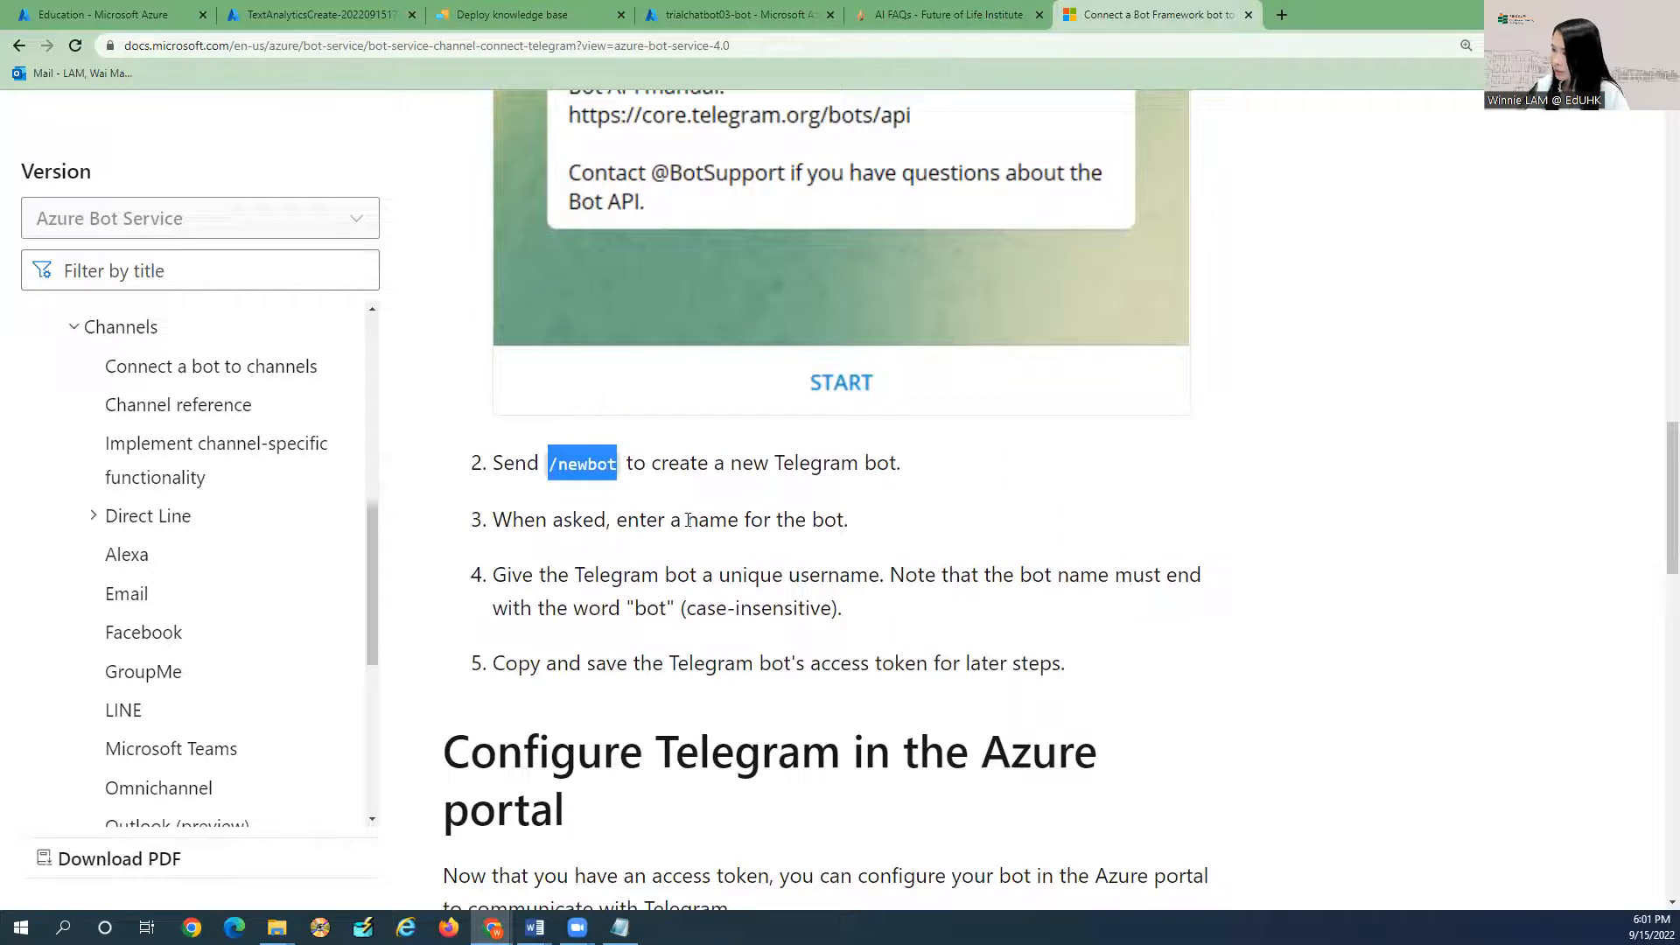
drag(687, 520, 846, 521)
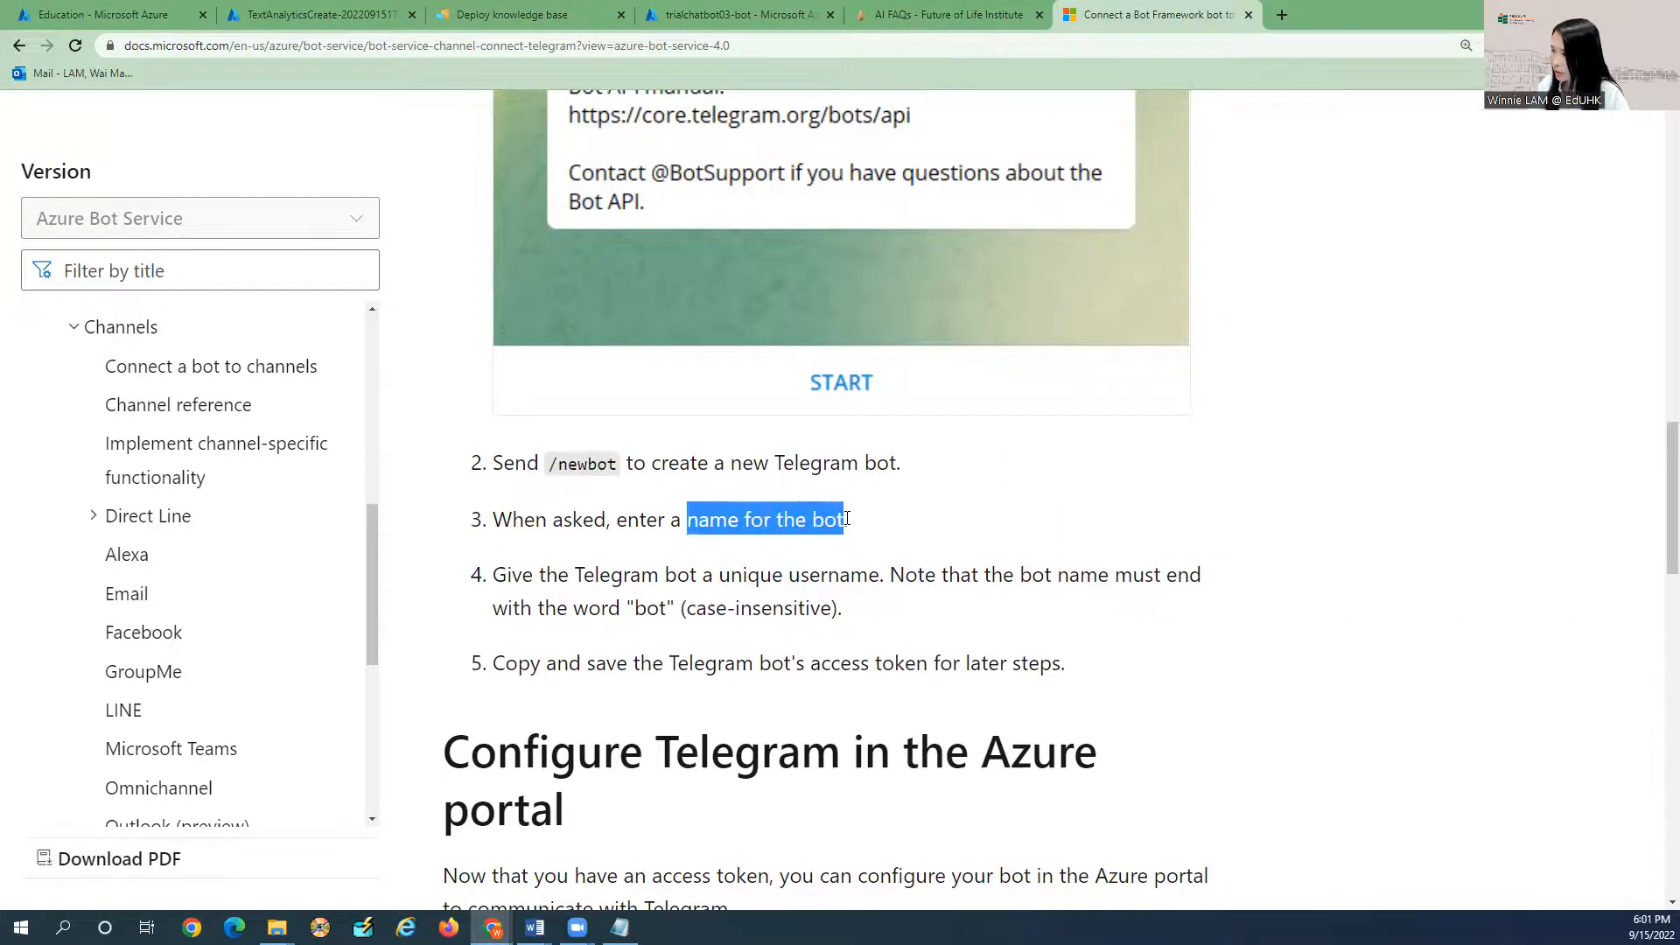
scroll(650, 542, down, 2)
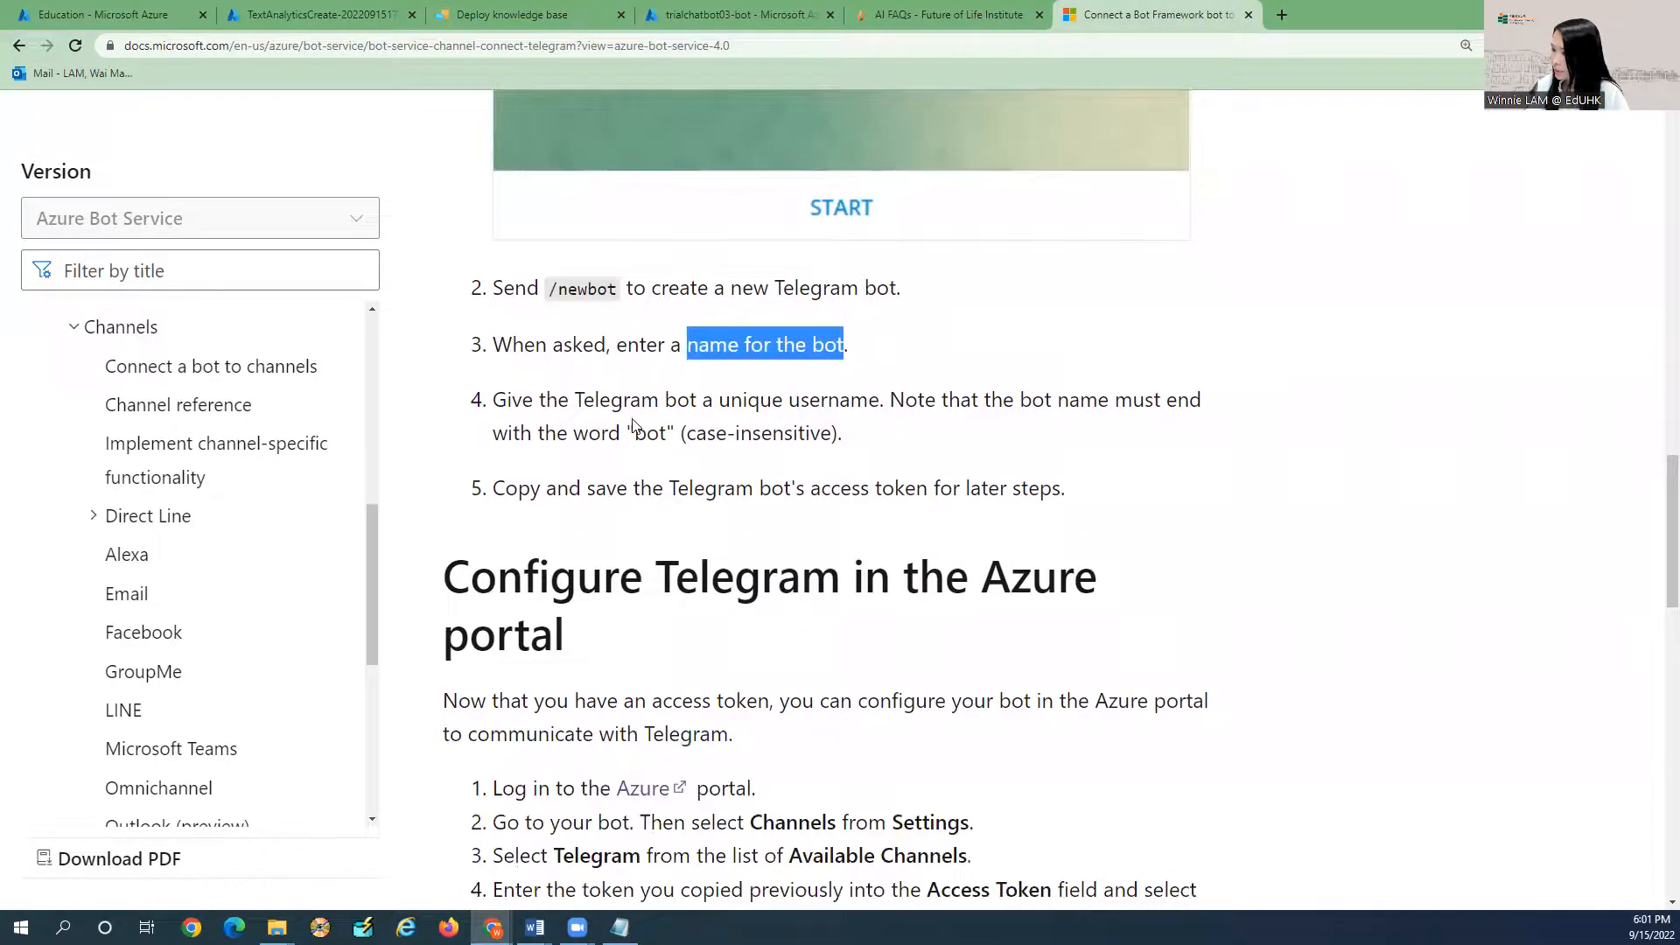
scroll(633, 428, down, 2)
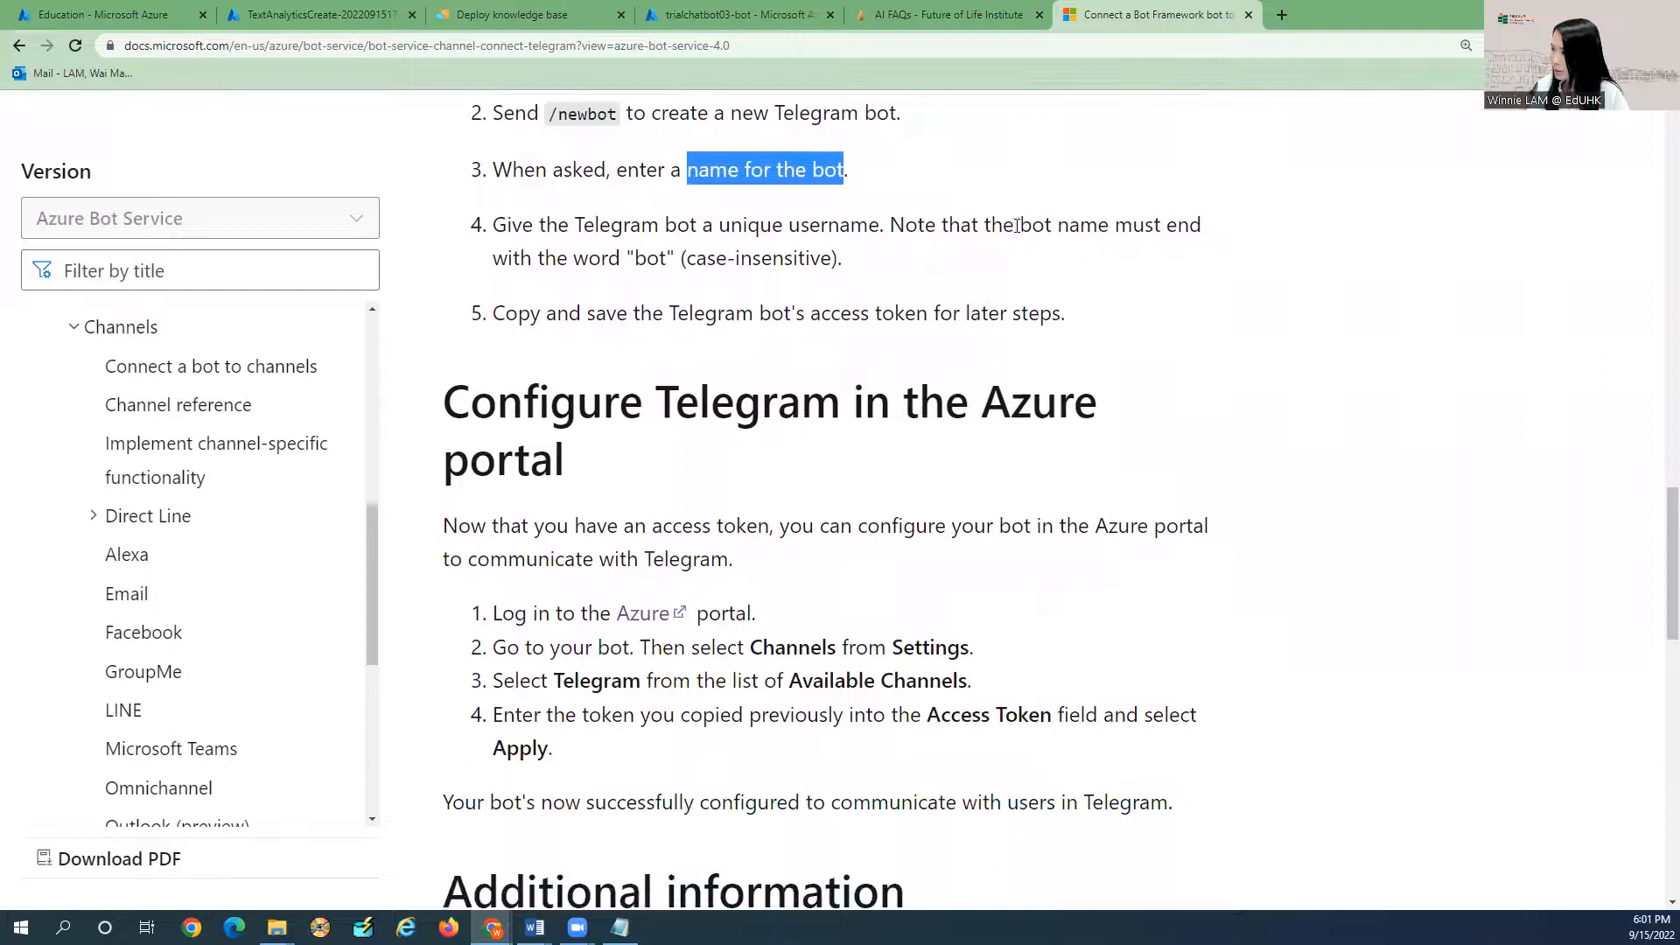
click(609, 252)
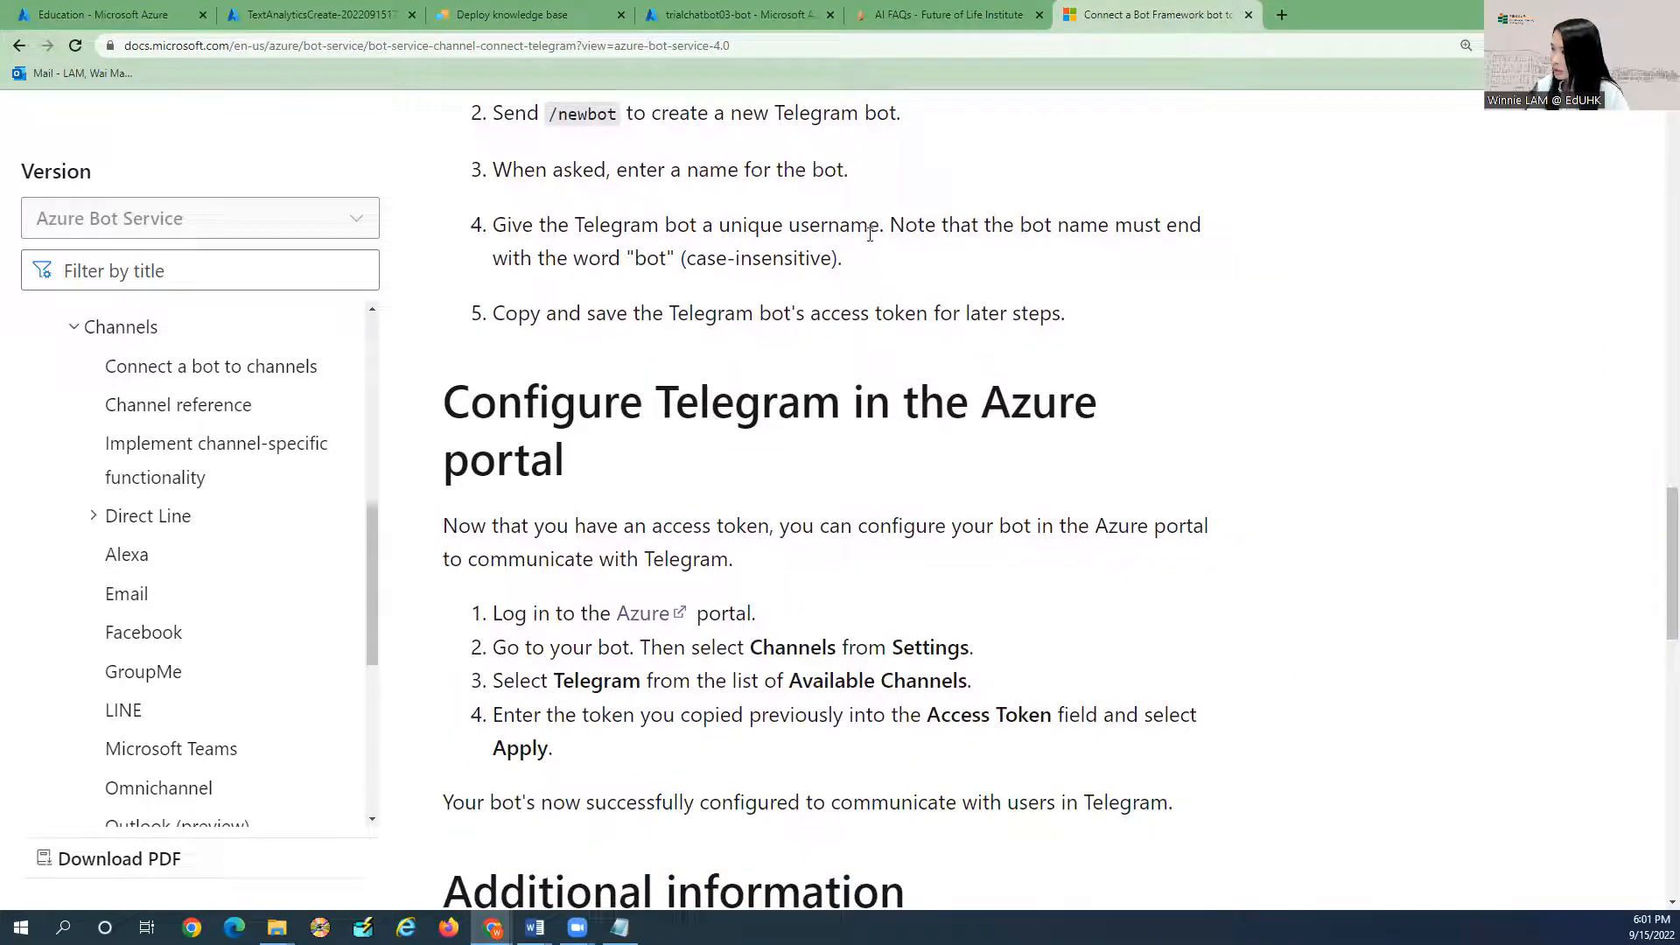
drag(723, 224, 879, 226)
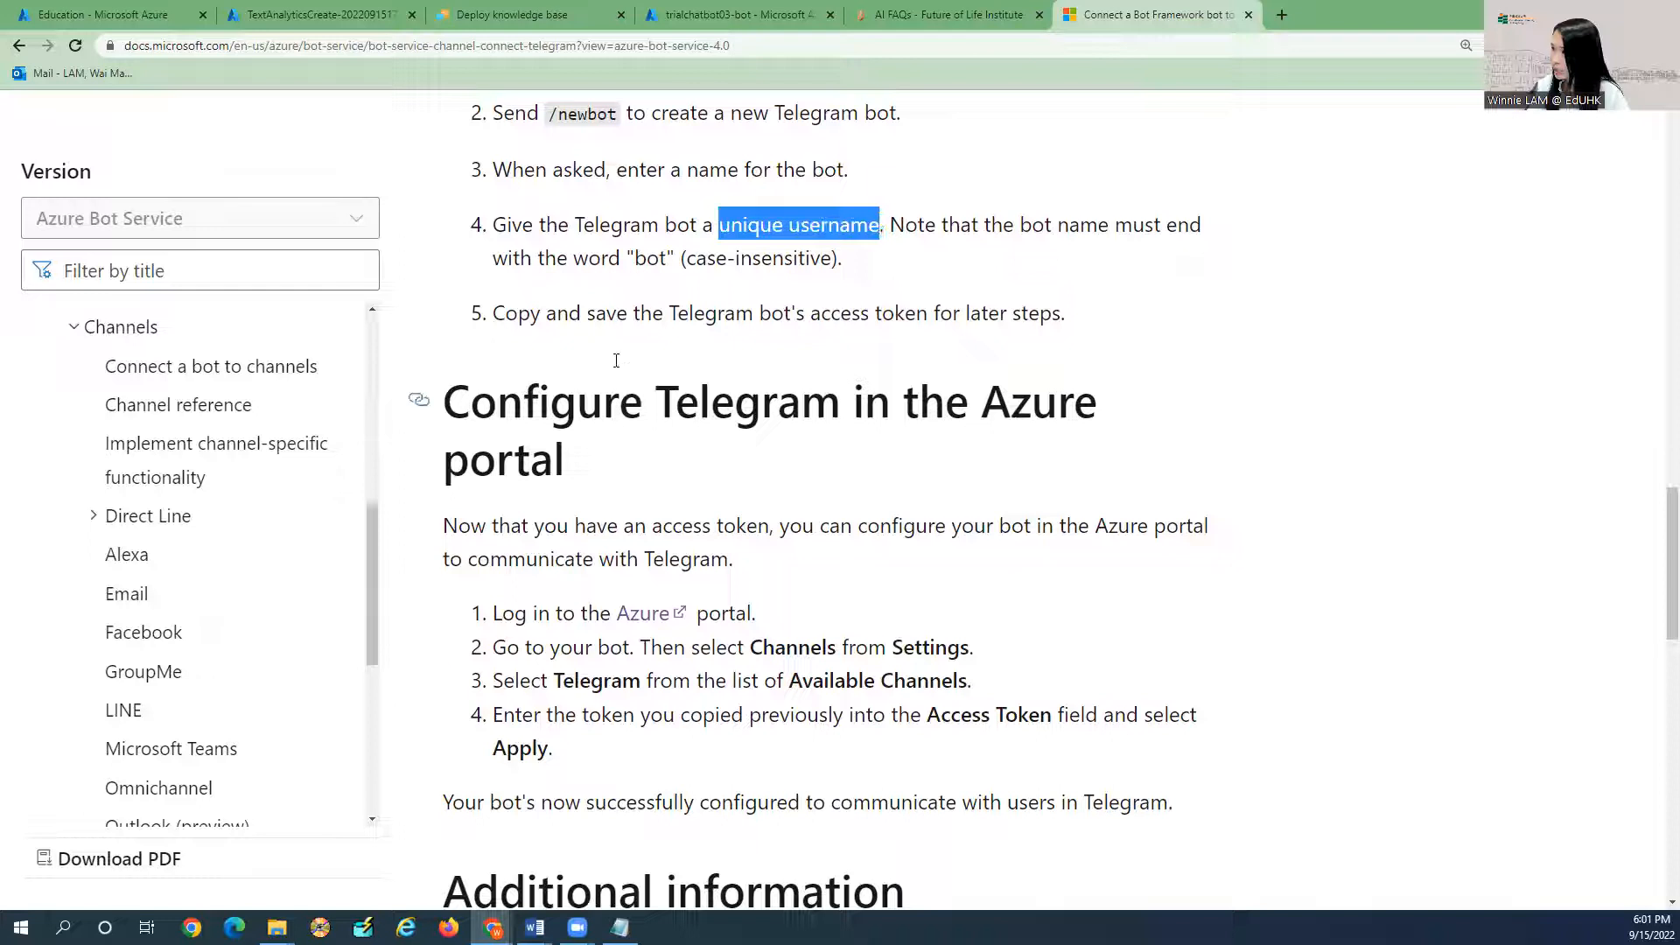
click(811, 316)
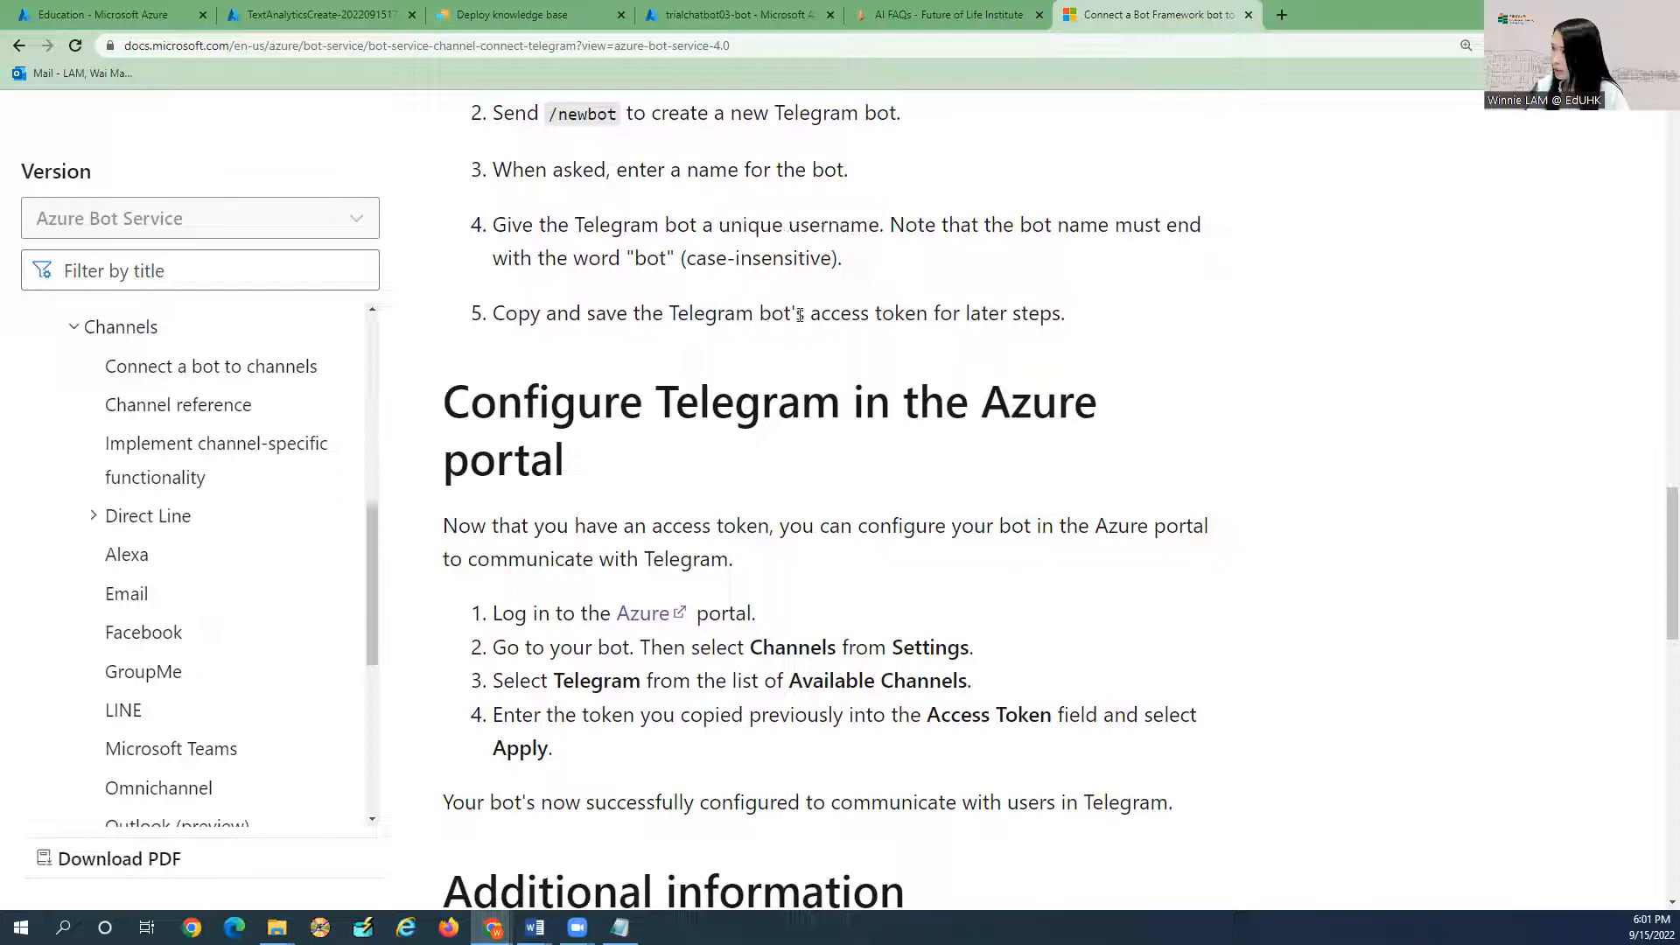
drag(808, 313, 927, 312)
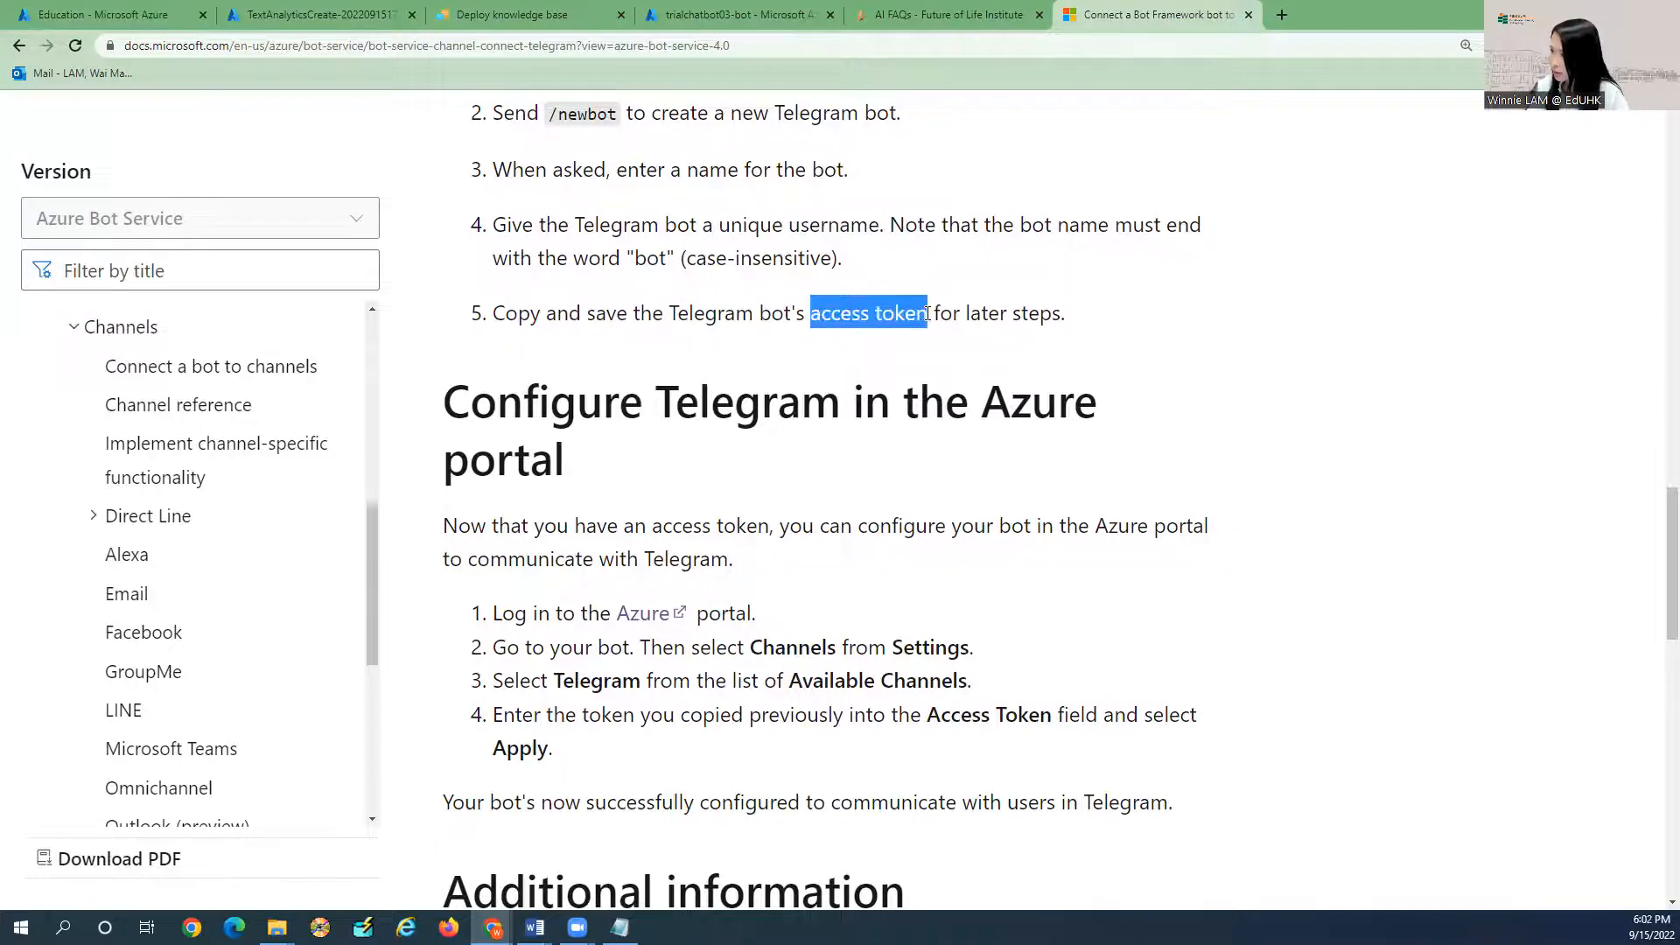
scroll(927, 313, up, 7)
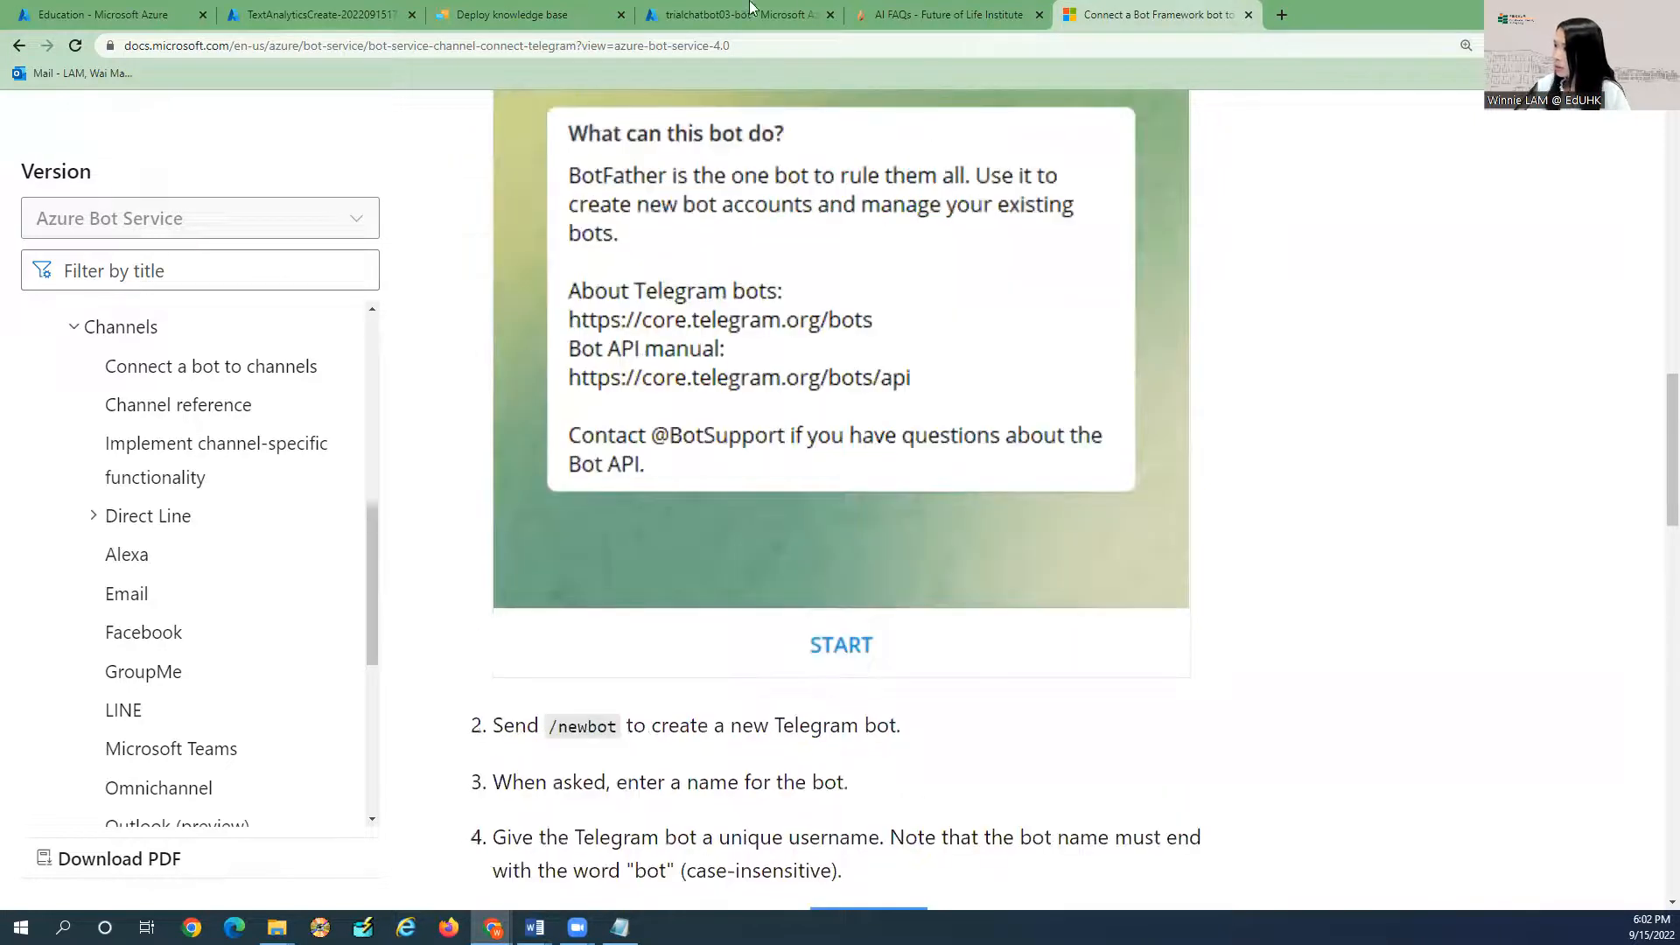
scroll(915, 618, down, 6)
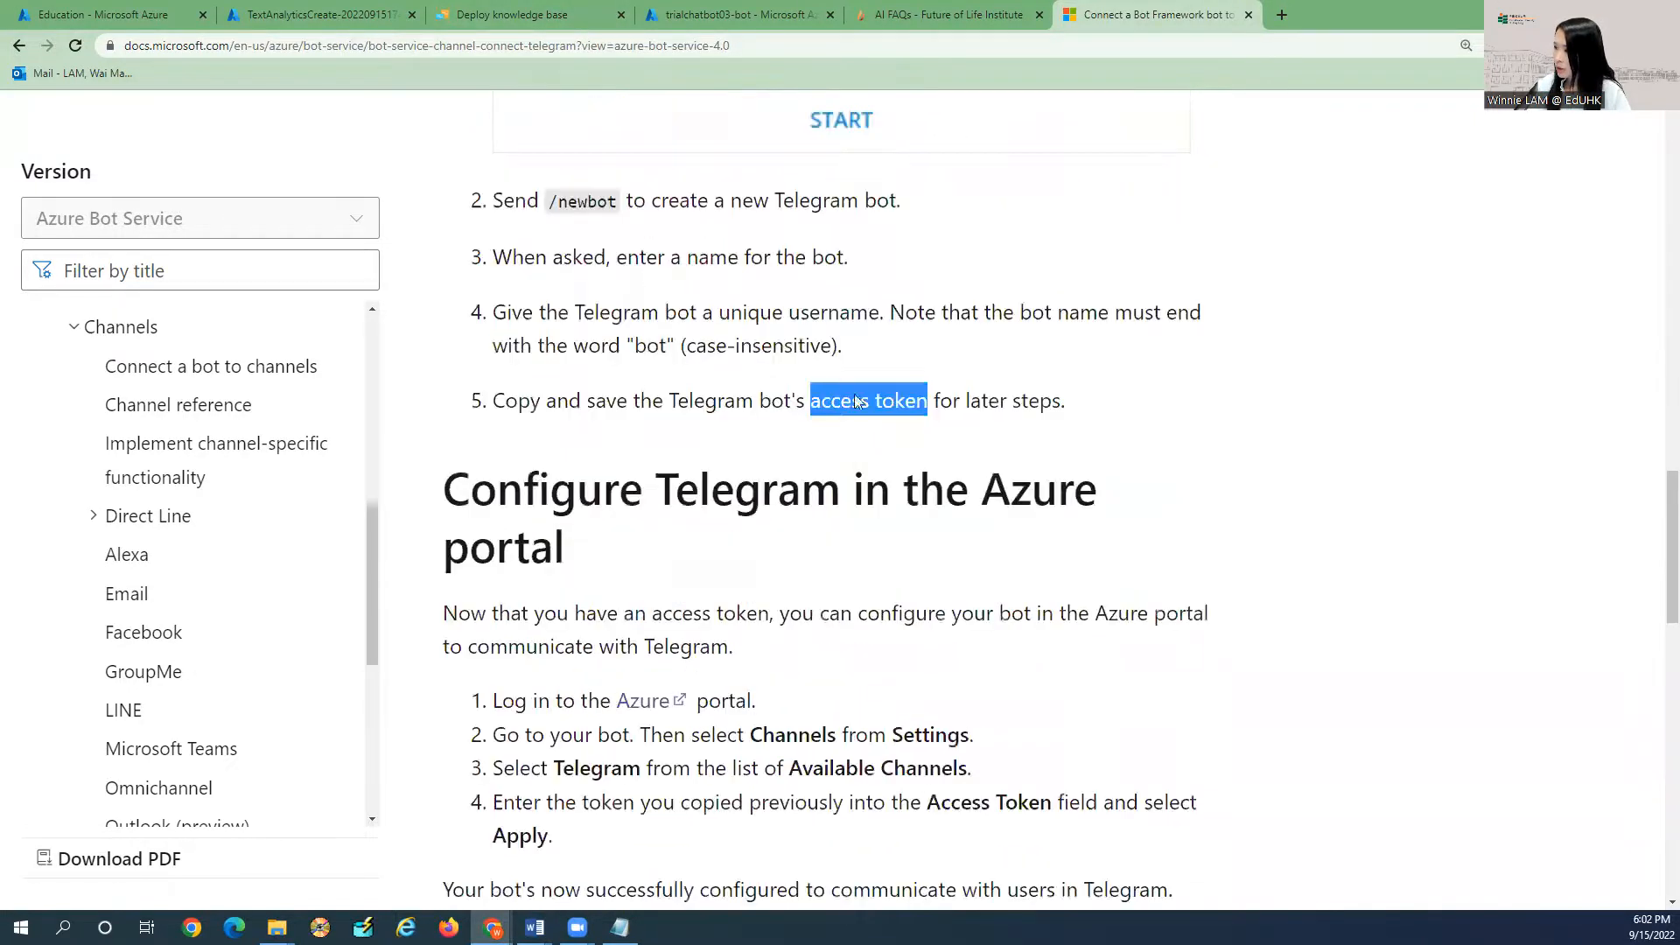
Paste the Telegram bot's access token into trialchatbot03-bot's Telegram Access Token field and apply.
click(746, 12)
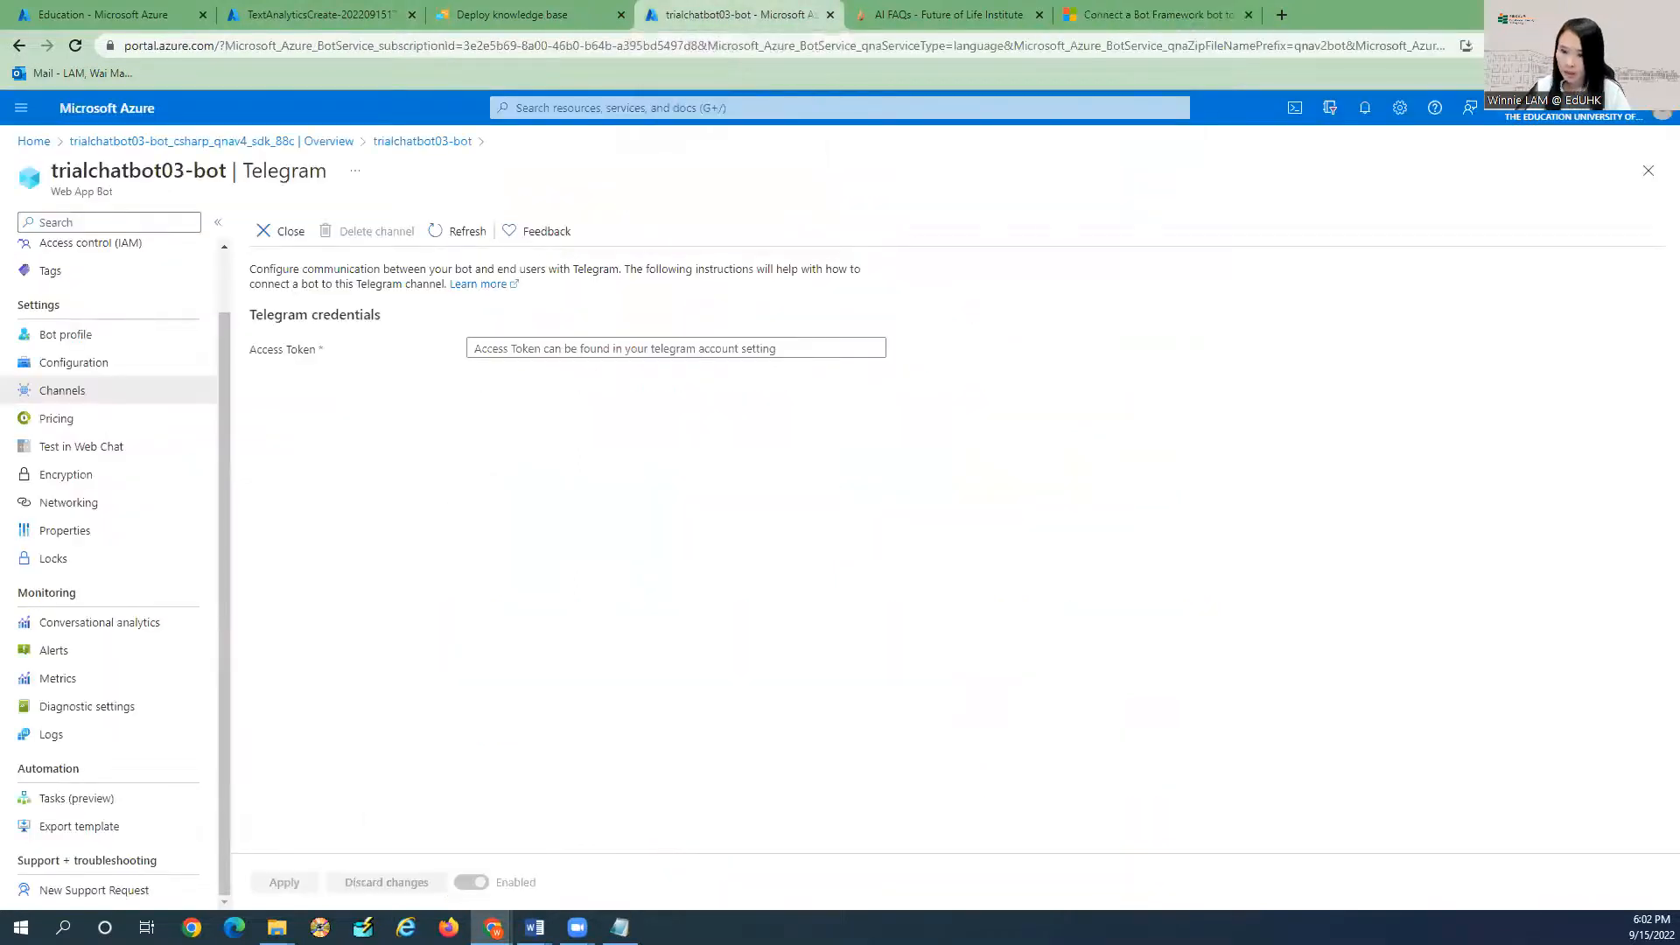
key(alt+Tab)
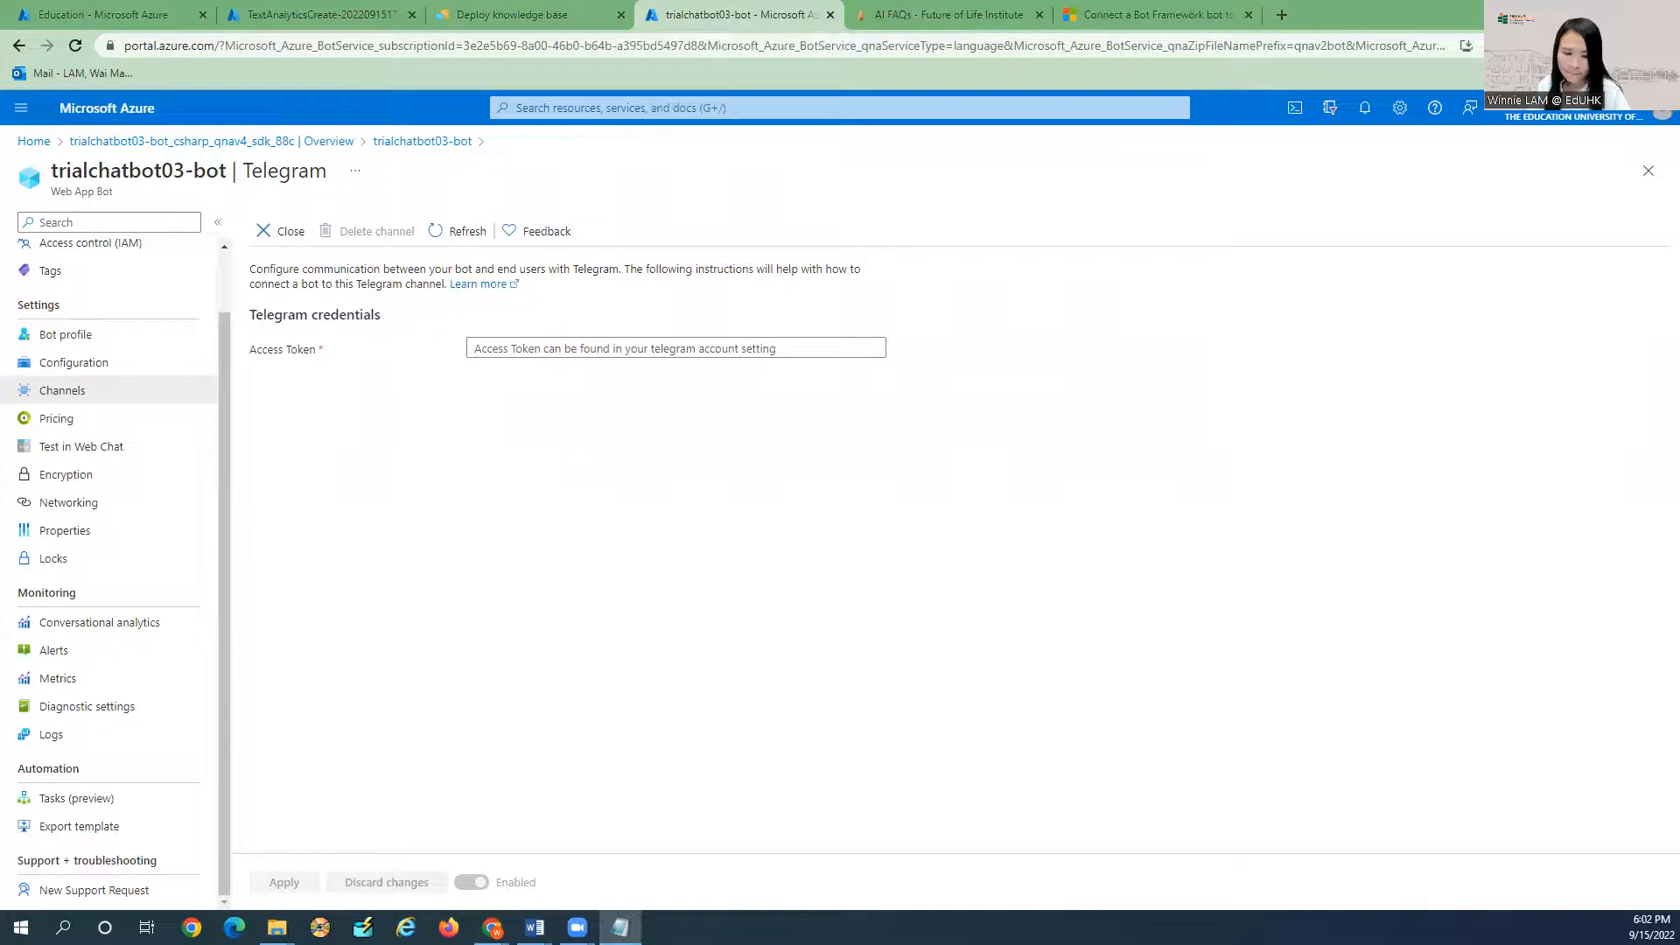
click(536, 349)
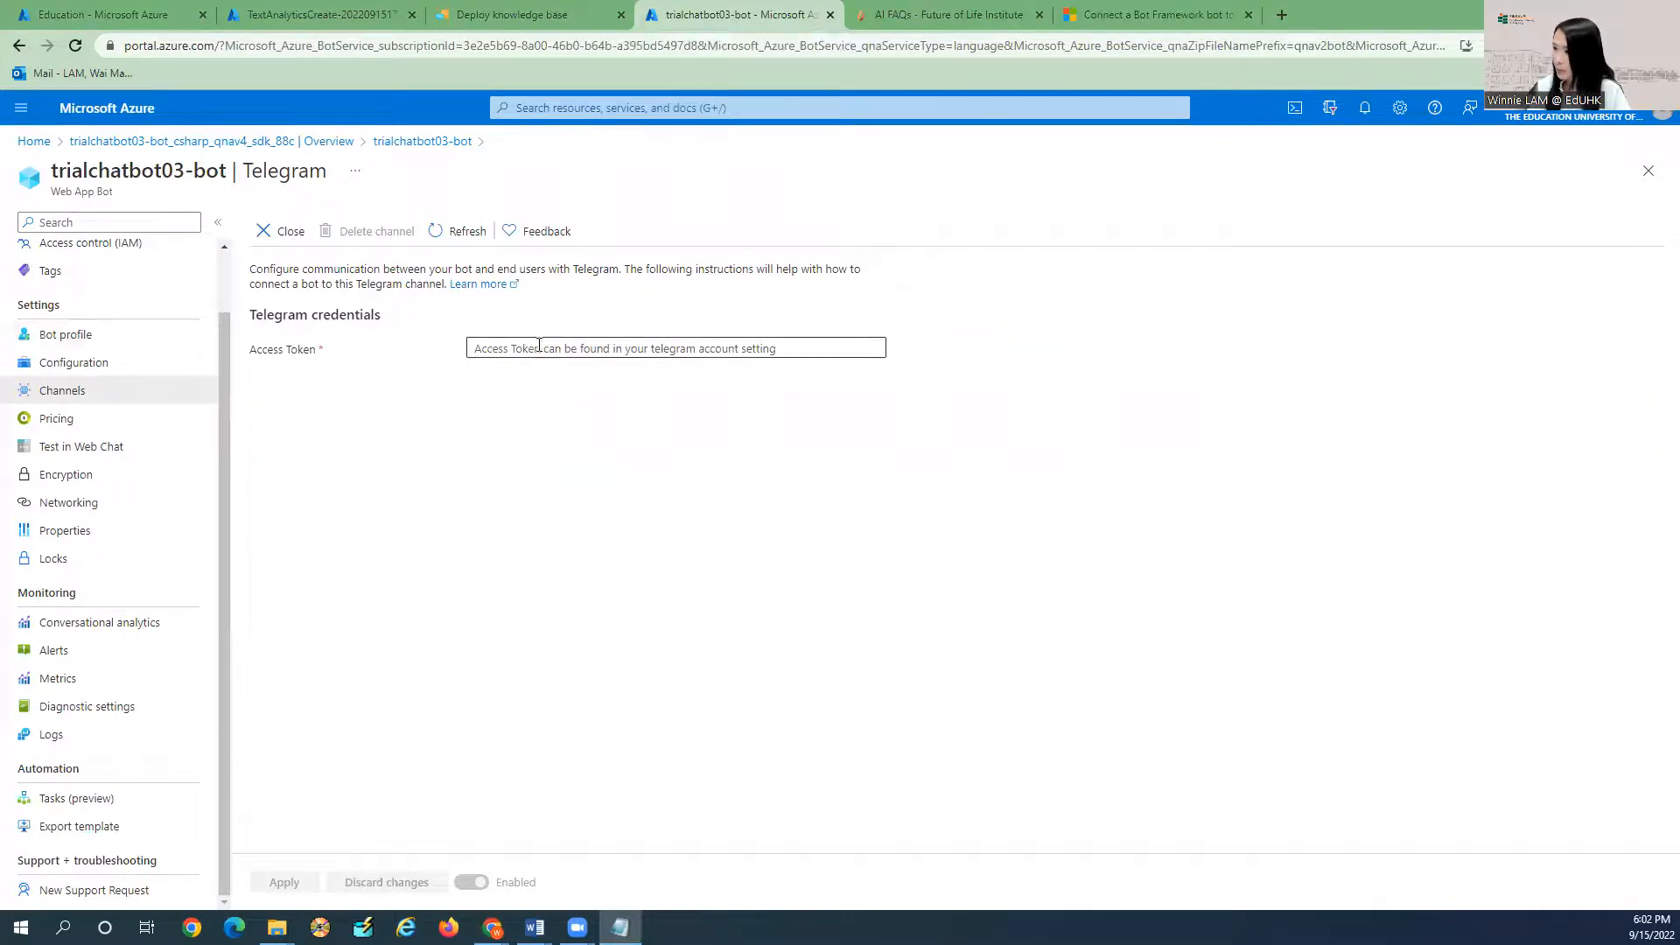
key(ctrl+v)
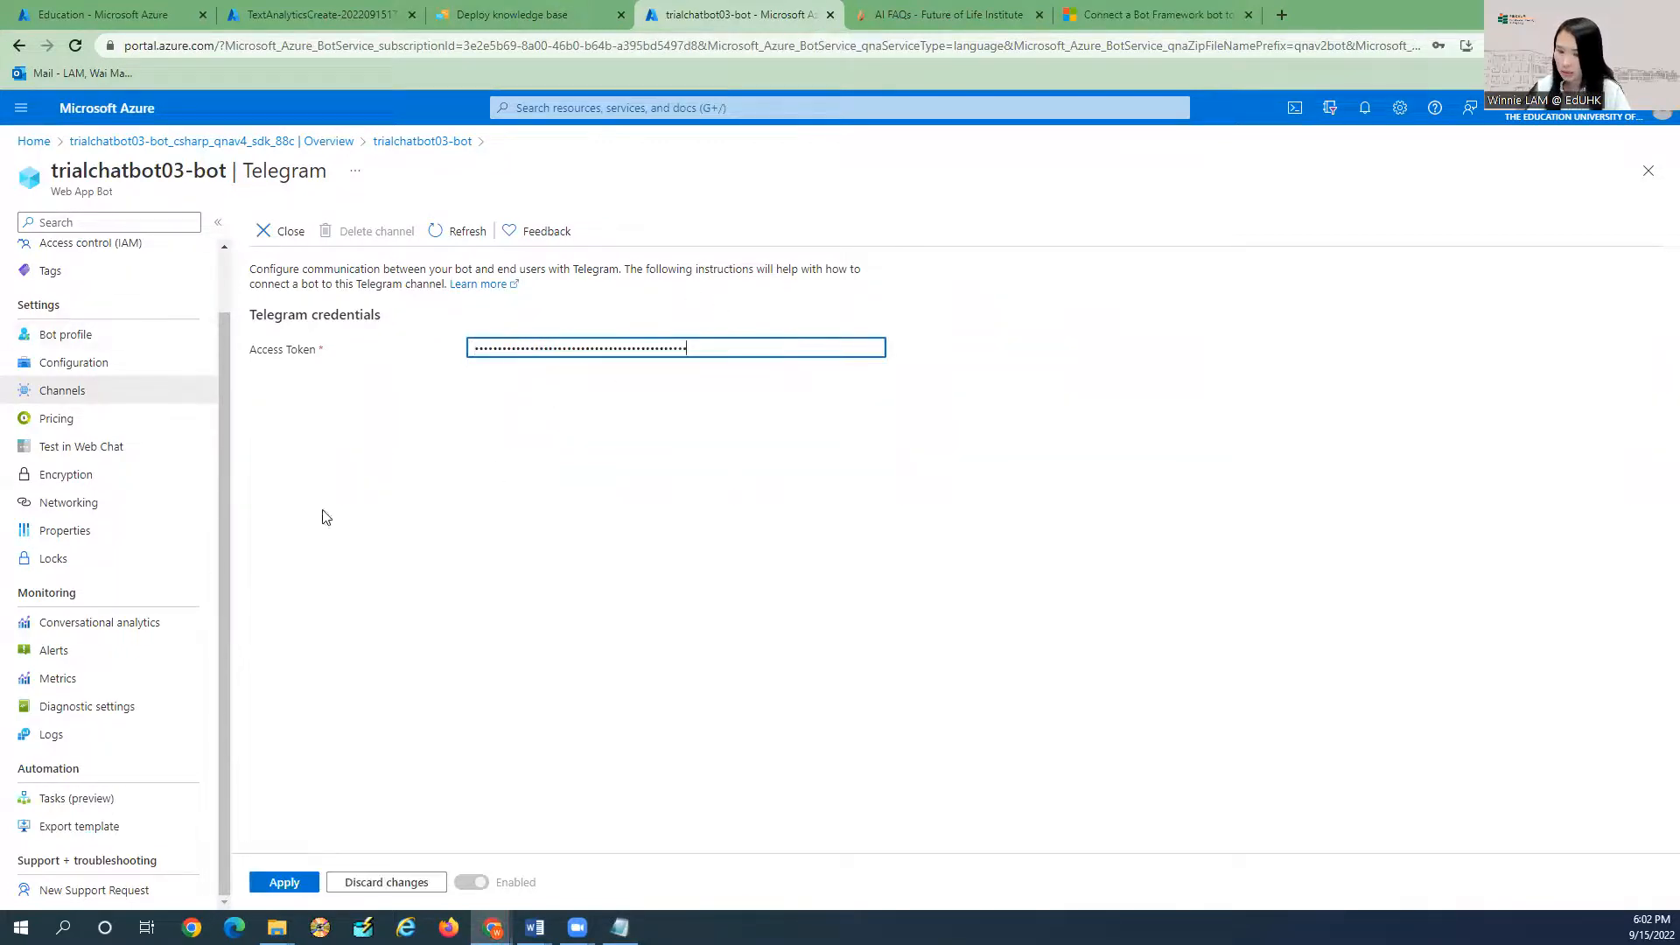
click(284, 884)
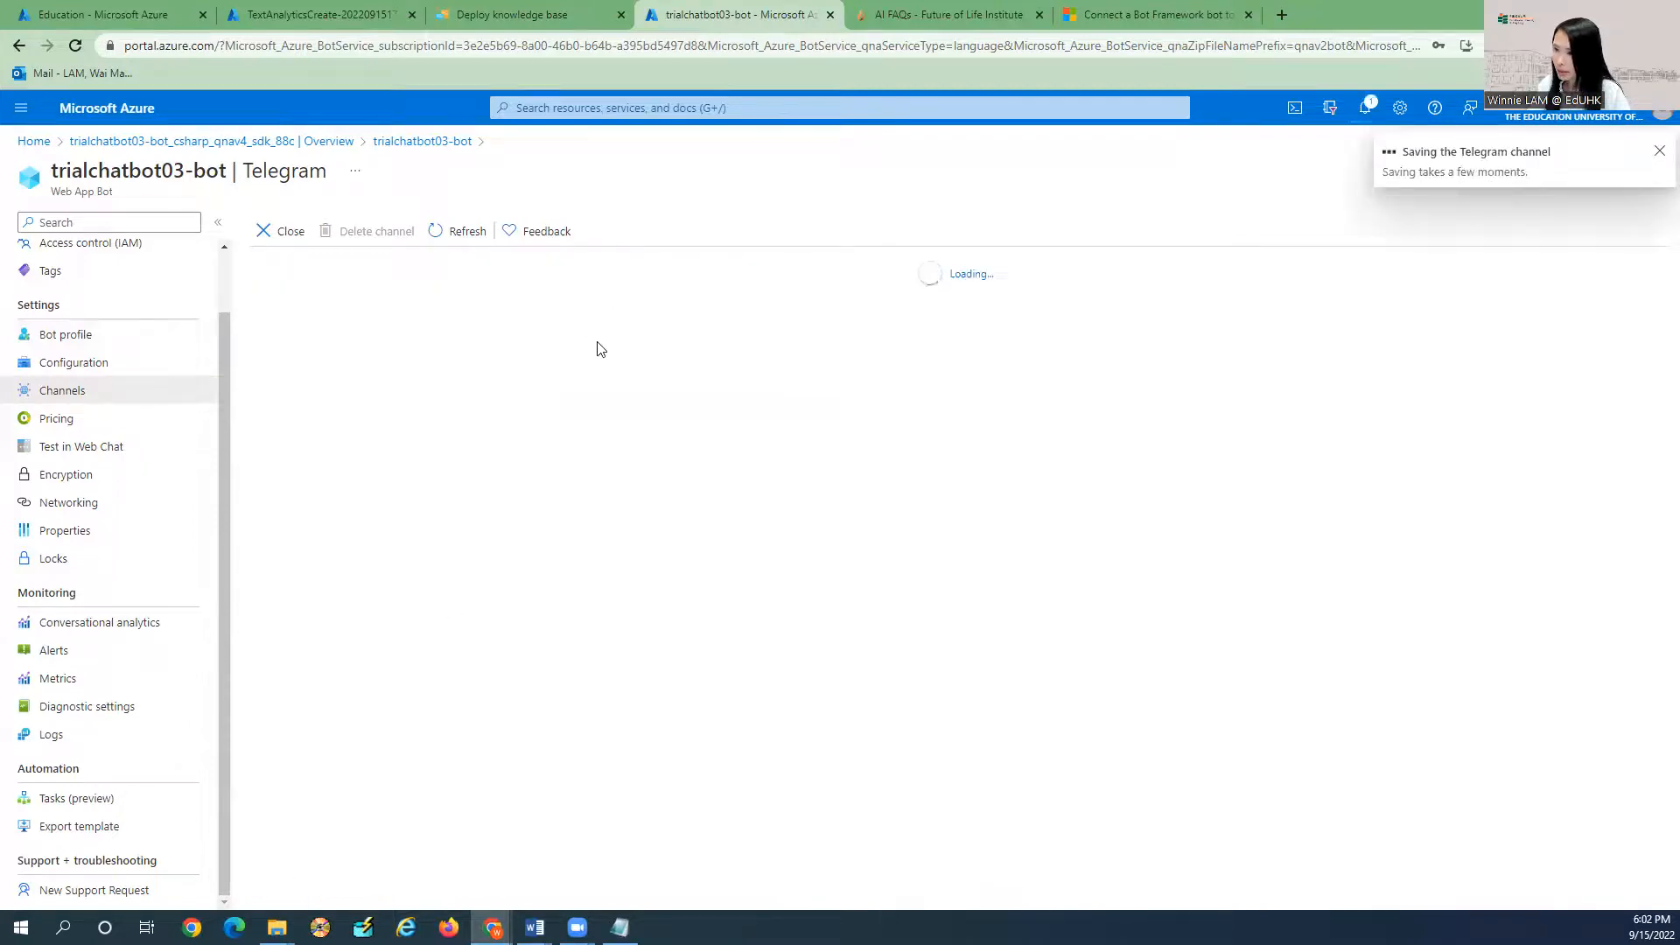